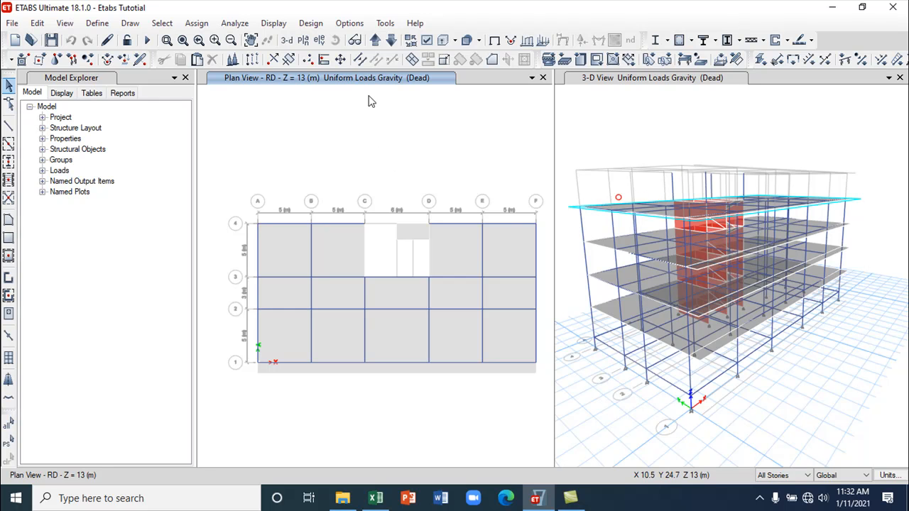
- Set the screen display colors to the Black Background scheme
{"action": "left_click", "coordinate": [350, 23]}
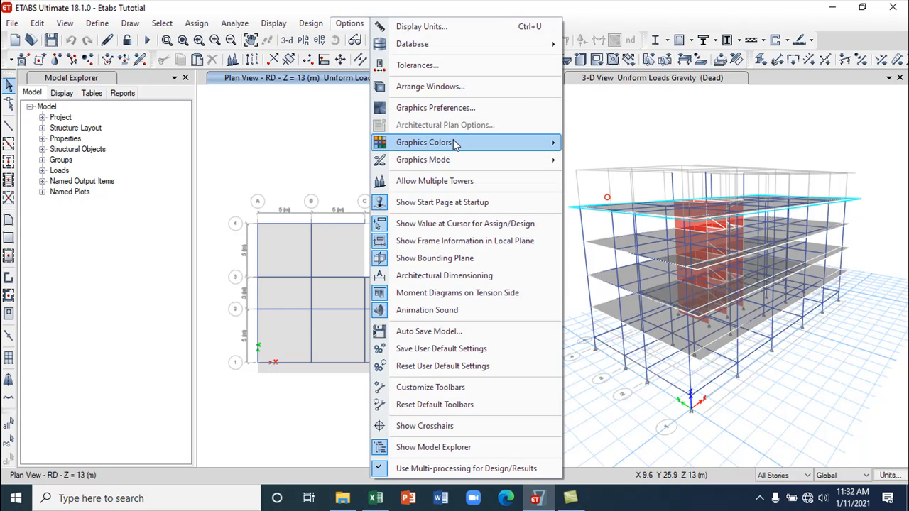
{"action": "mouse_move", "coordinate": [455, 143]}
{"action": "left_click", "coordinate": [602, 143]}
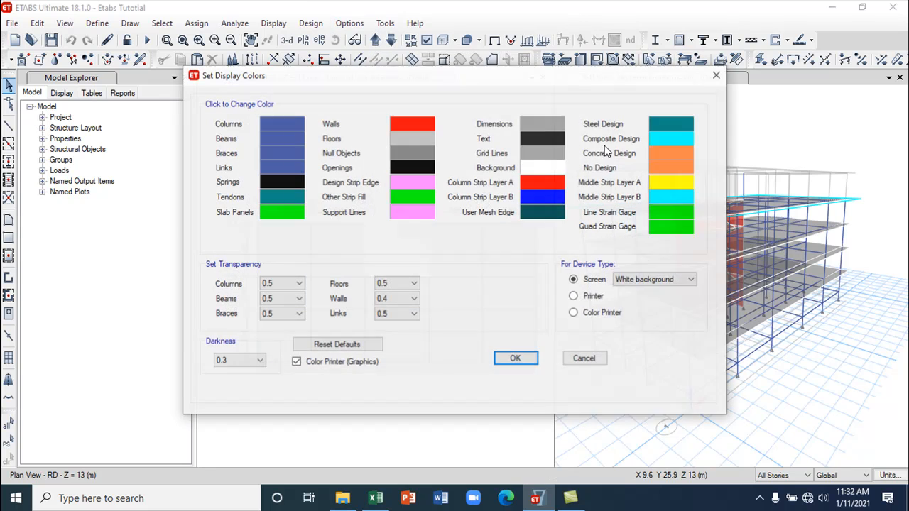
{"action": "left_click", "coordinate": [653, 280]}
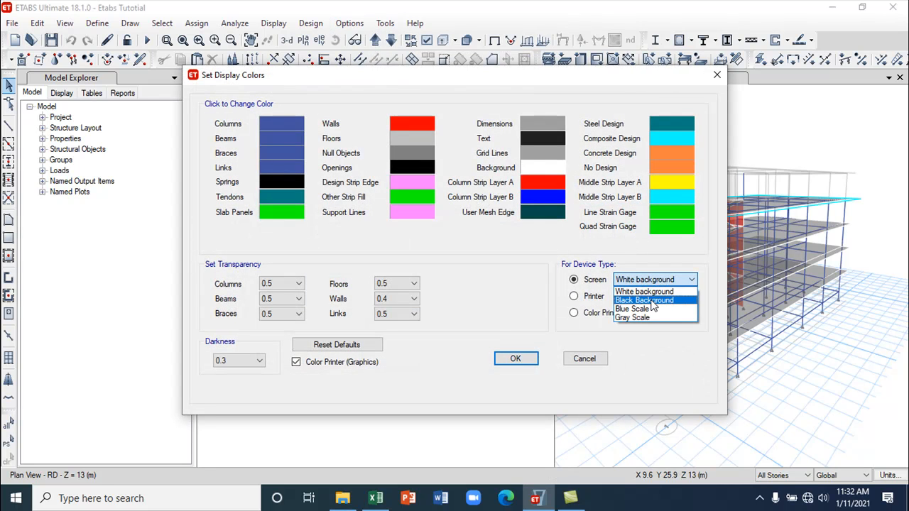
{"action": "left_click", "coordinate": [648, 300]}
{"action": "left_click", "coordinate": [515, 359]}
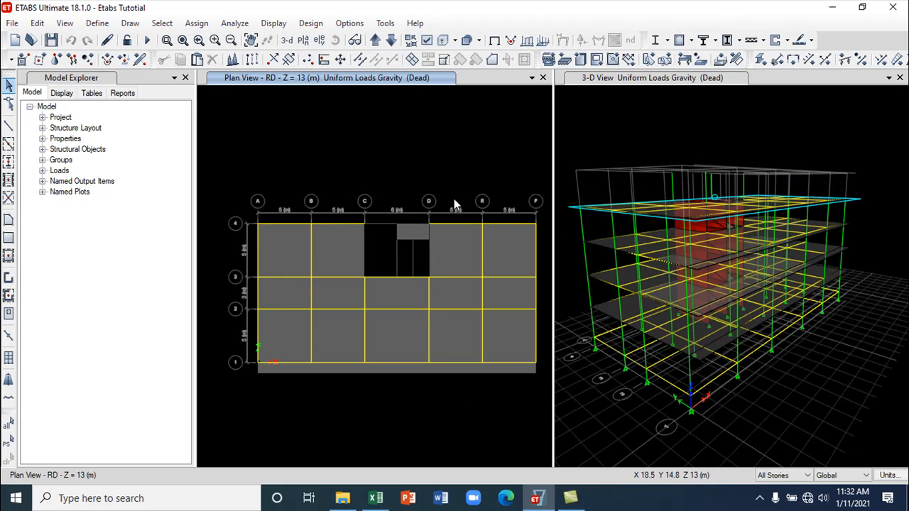
- Check the RD story's Similar To setting in the story data table and close the story and grid settings
{"action": "right_click", "coordinate": [362, 128]}
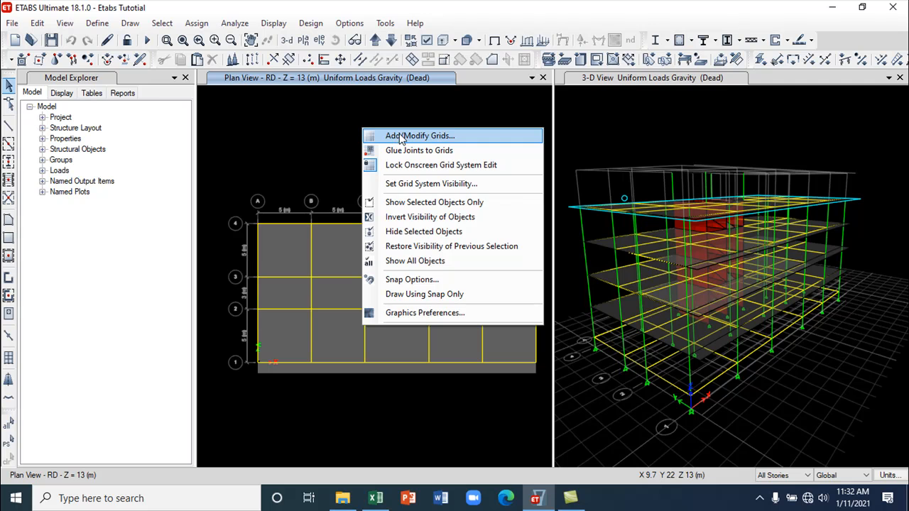
{"action": "left_click", "coordinate": [398, 136]}
{"action": "left_click", "coordinate": [532, 114]}
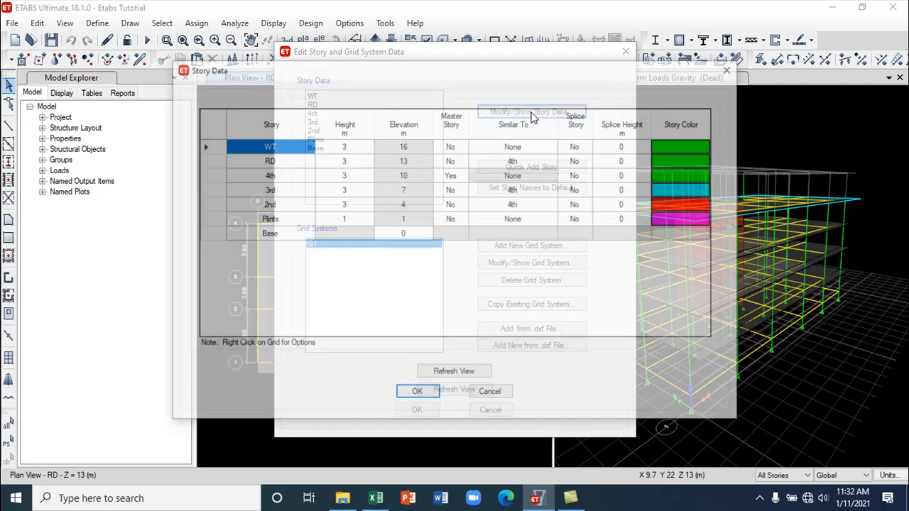
{"action": "double_click", "coordinate": [290, 163]}
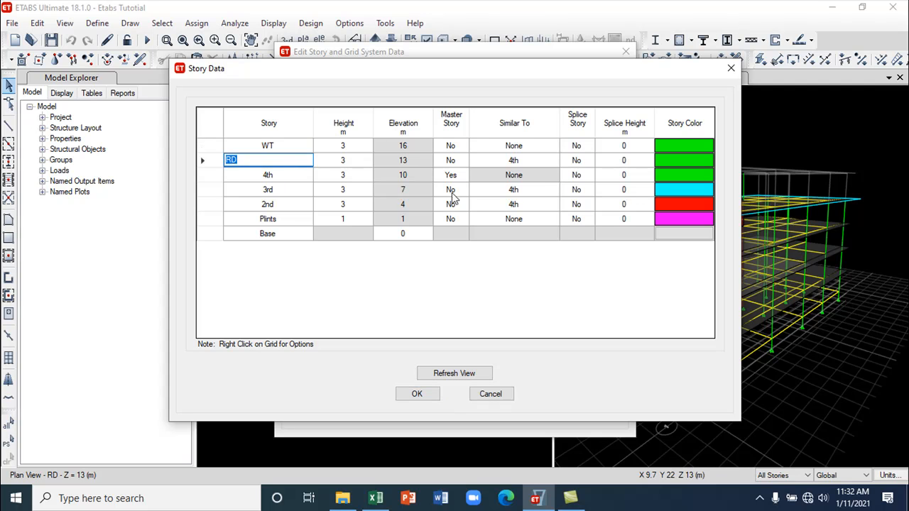
{"action": "left_click", "coordinate": [511, 163]}
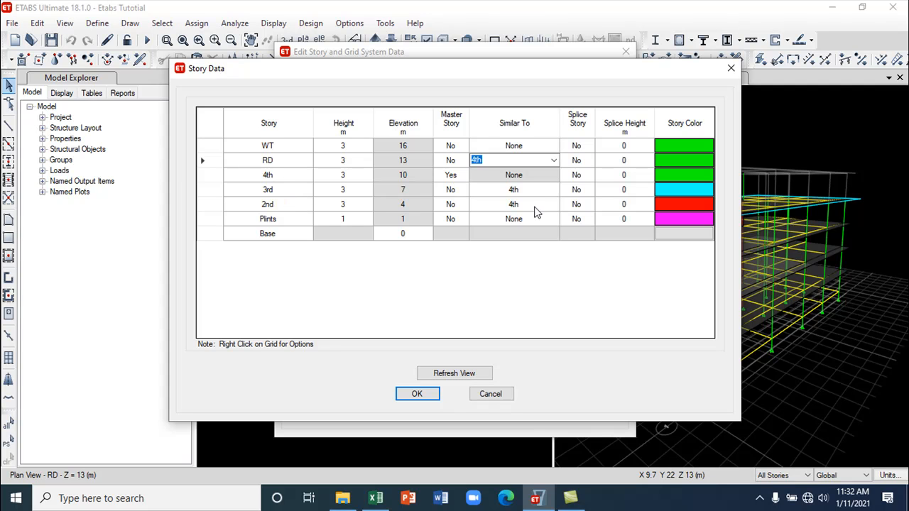
{"action": "left_click", "coordinate": [419, 394]}
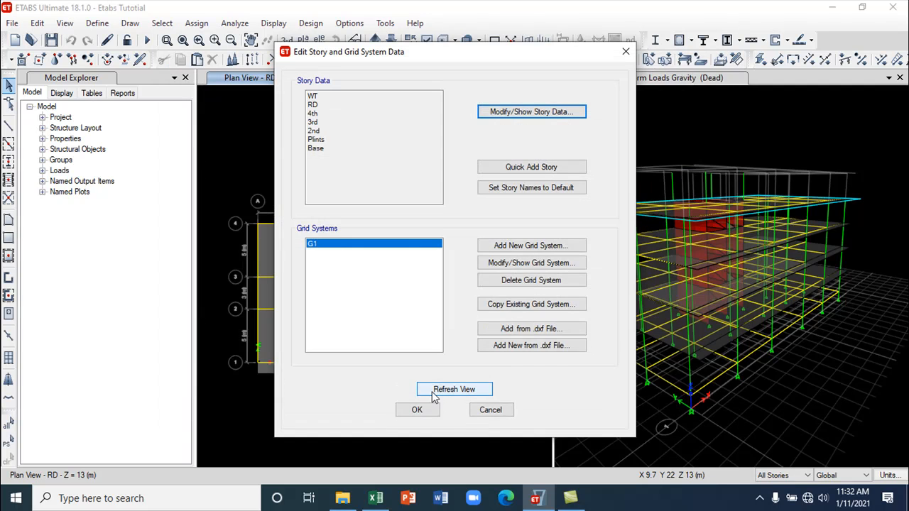
{"action": "left_click", "coordinate": [425, 410]}
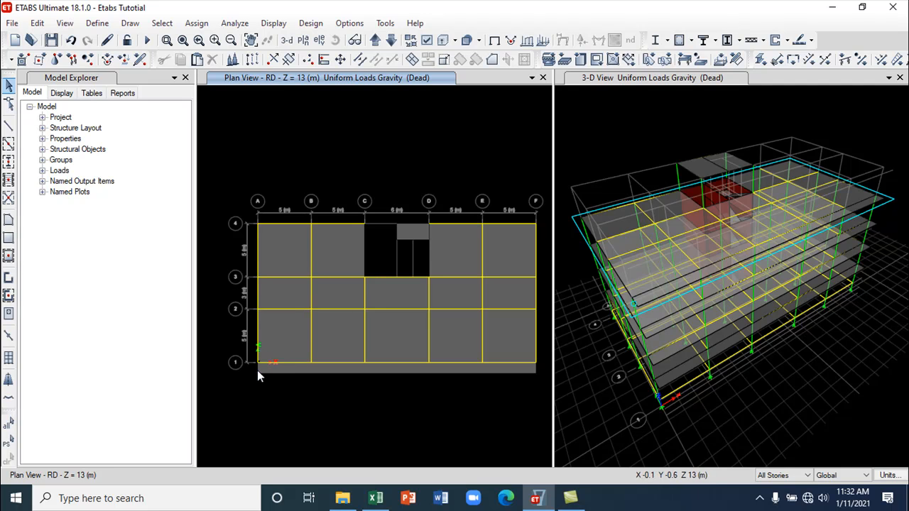
- Draw Bm200x300mm beams on similar stories around the slab overhang's outer edge, from grid point A-1 to F-1
{"action": "left_click", "coordinate": [9, 128]}
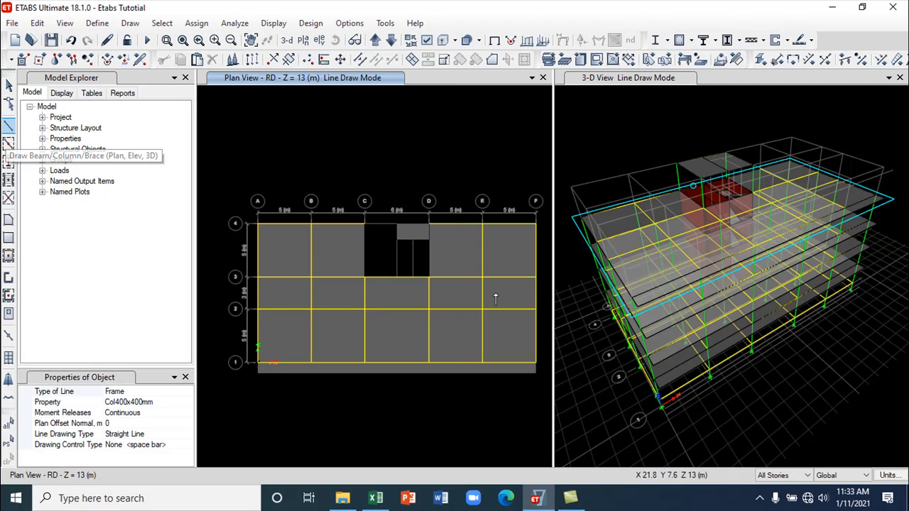
{"action": "left_click", "coordinate": [802, 475]}
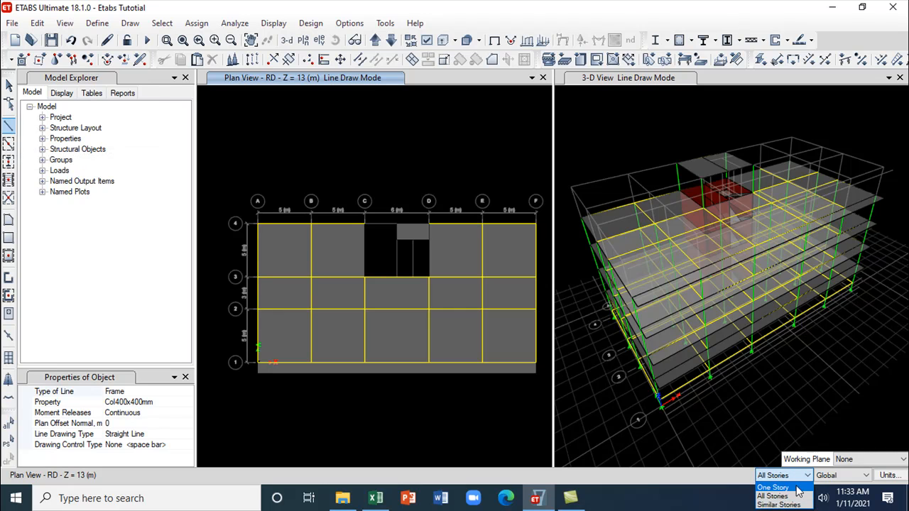
{"action": "left_click", "coordinate": [778, 504]}
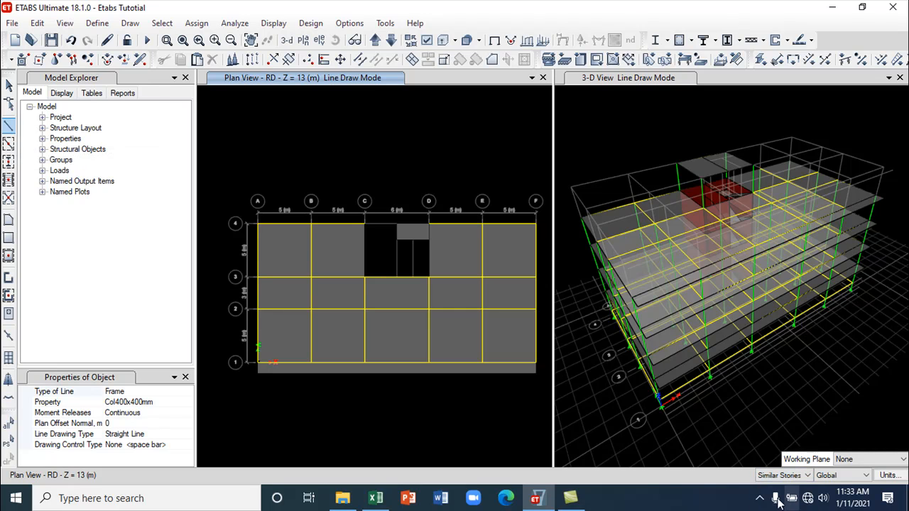
{"action": "left_click", "coordinate": [132, 403]}
{"action": "left_click", "coordinate": [186, 402]}
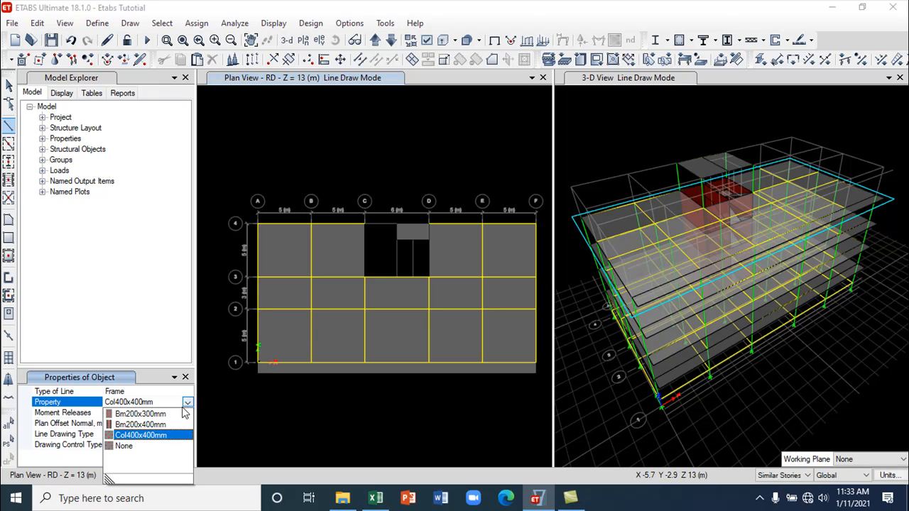
{"action": "left_click", "coordinate": [160, 414]}
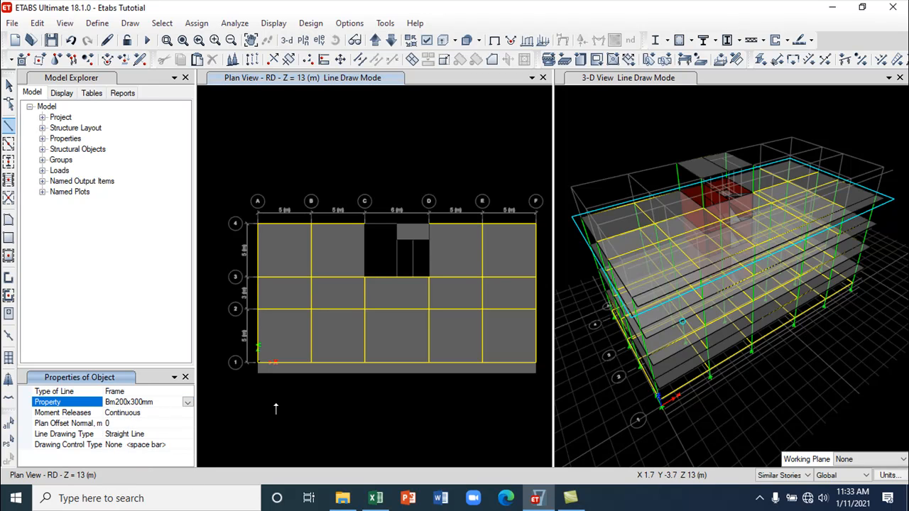
{"action": "left_click", "coordinate": [257, 363]}
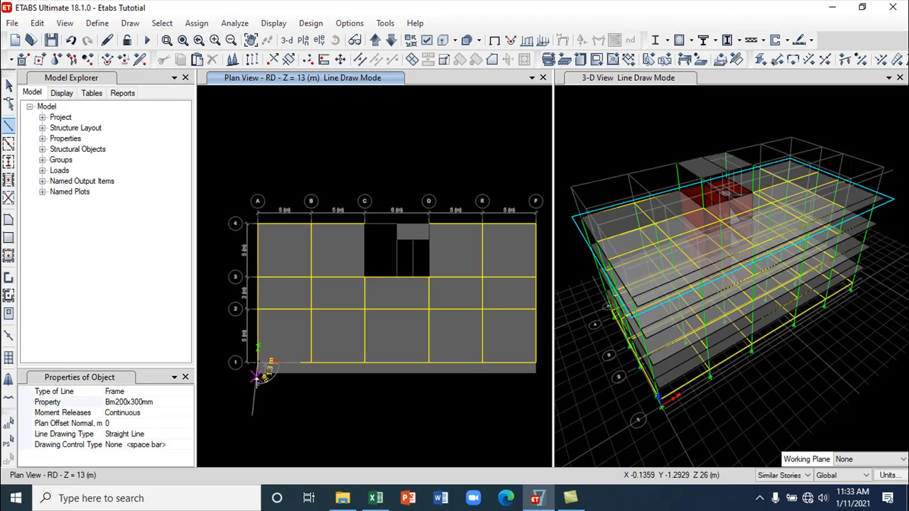
{"action": "left_click", "coordinate": [536, 372]}
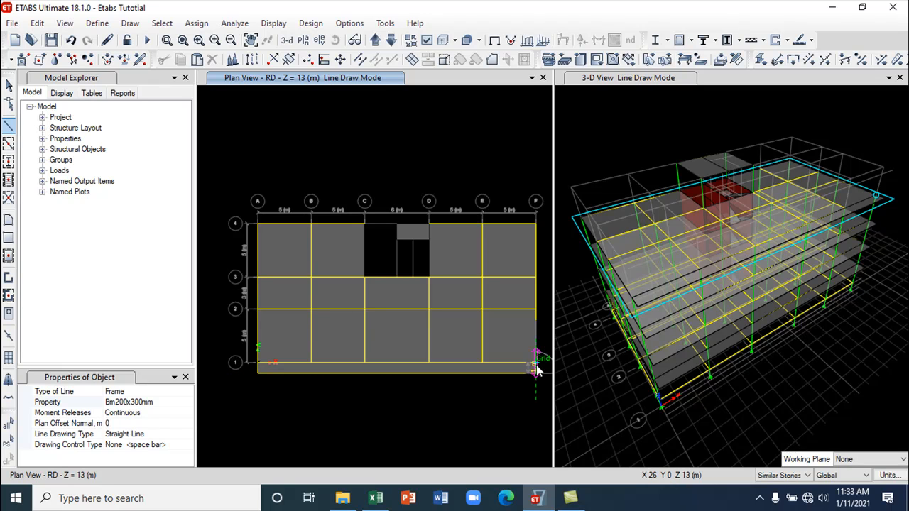
- Draw 1 m Bm200x300mm beams across the slab overhang at grids E, D, C and B, from grid line 1 to the edge beam
{"action": "left_click", "coordinate": [481, 365]}
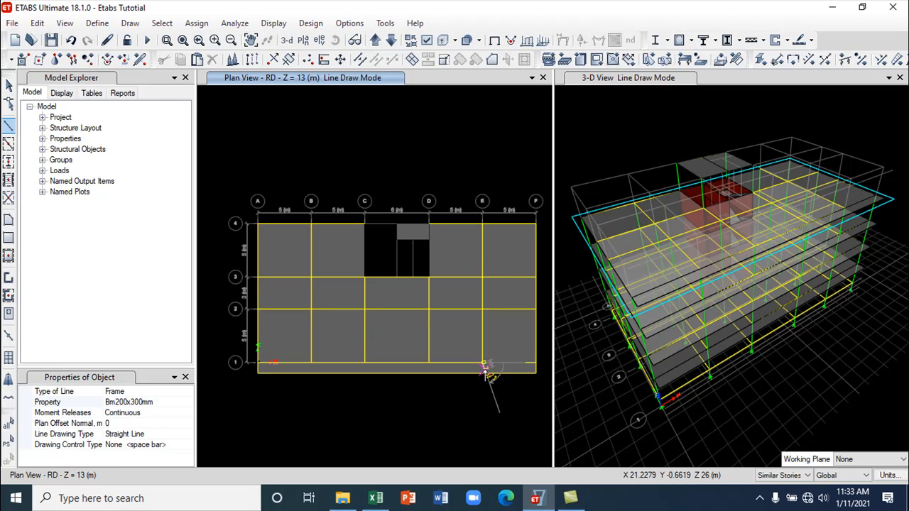
{"action": "scroll", "coordinate": [485, 378], "scroll_direction": "up", "scroll_amount": 3}
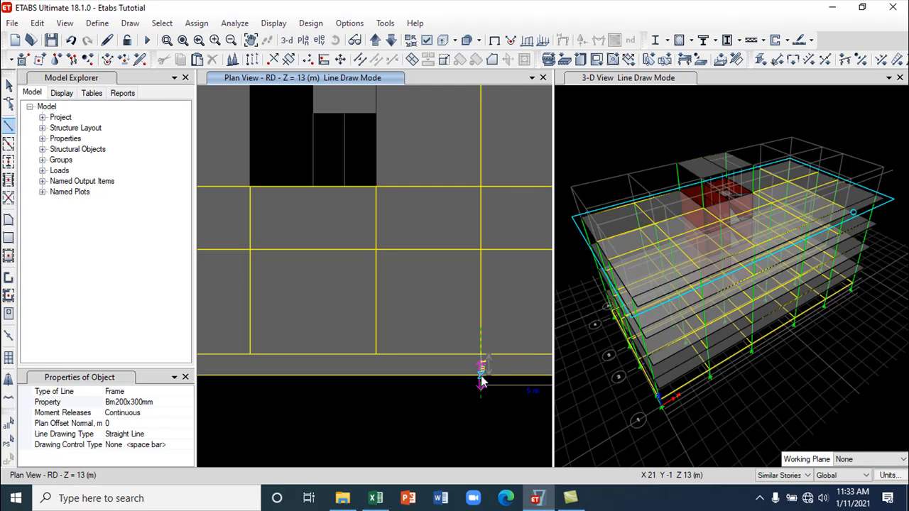
{"action": "left_click", "coordinate": [377, 354]}
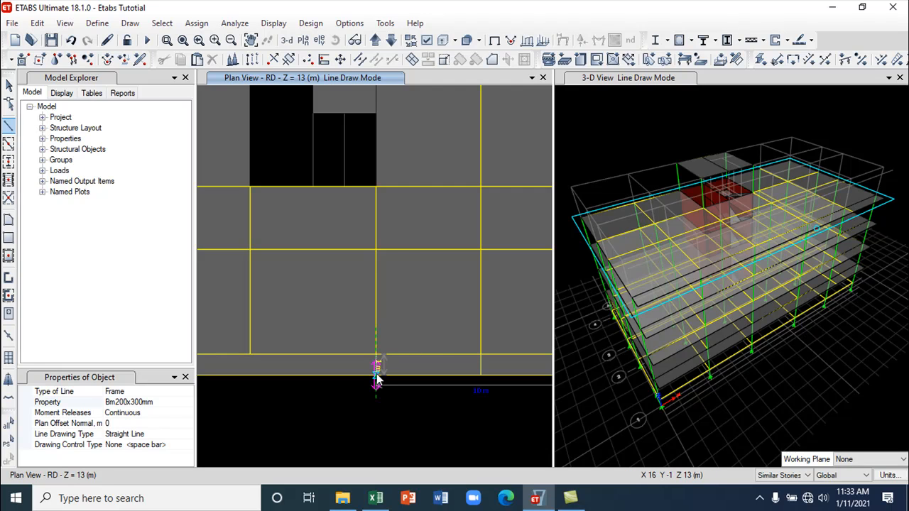
{"action": "left_click", "coordinate": [377, 374]}
{"action": "right_click", "coordinate": [376, 374]}
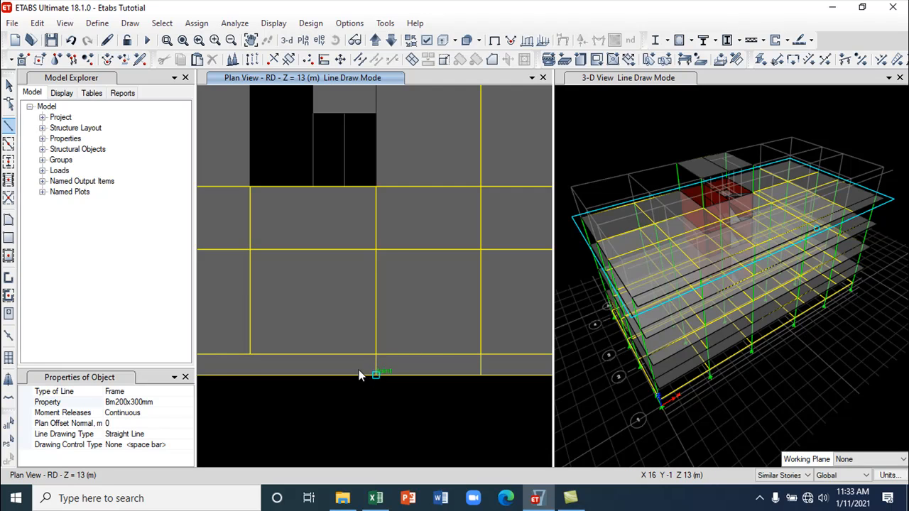
{"action": "left_click", "coordinate": [250, 354]}
{"action": "left_click", "coordinate": [250, 375]}
{"action": "right_click", "coordinate": [250, 375]}
{"action": "scroll", "coordinate": [326, 429], "scroll_direction": "down", "scroll_amount": 2}
{"action": "middle_click_drag", "start_coordinate": [315, 424], "coordinate": [411, 401]}
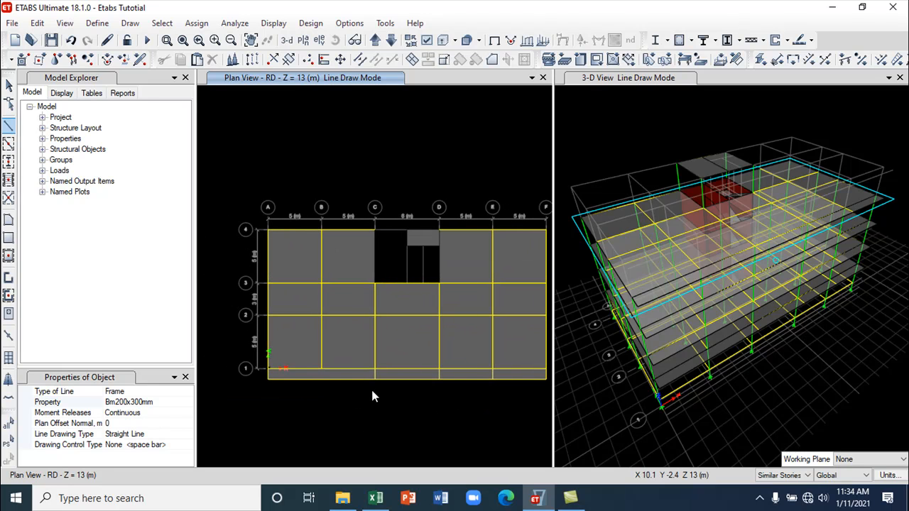
{"action": "left_click", "coordinate": [321, 369]}
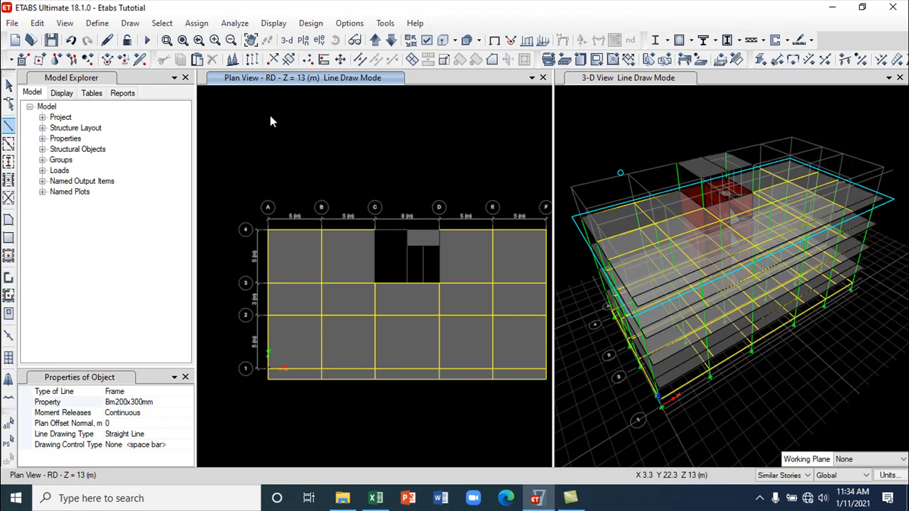
- Save the model and show its frames extruded in a rotated 3-D view, then leave line drawing mode
{"action": "left_click", "coordinate": [51, 40]}
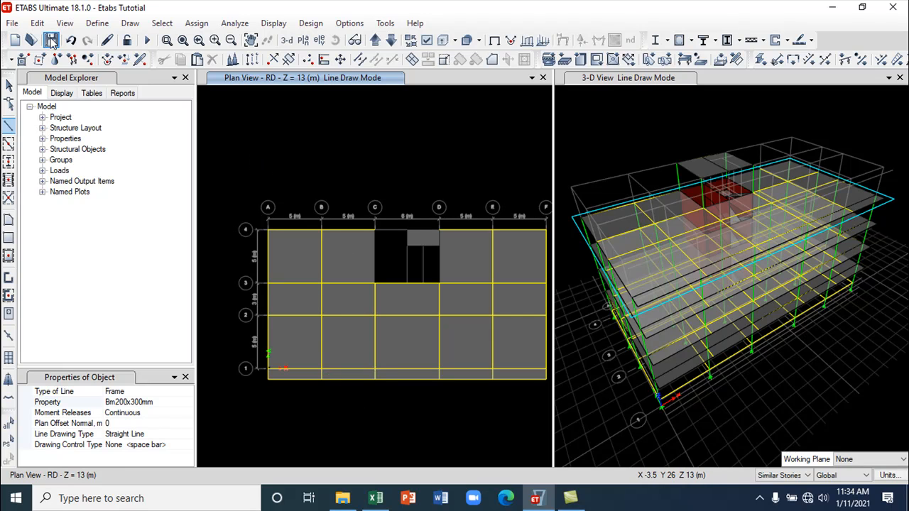
{"action": "left_click", "coordinate": [617, 158]}
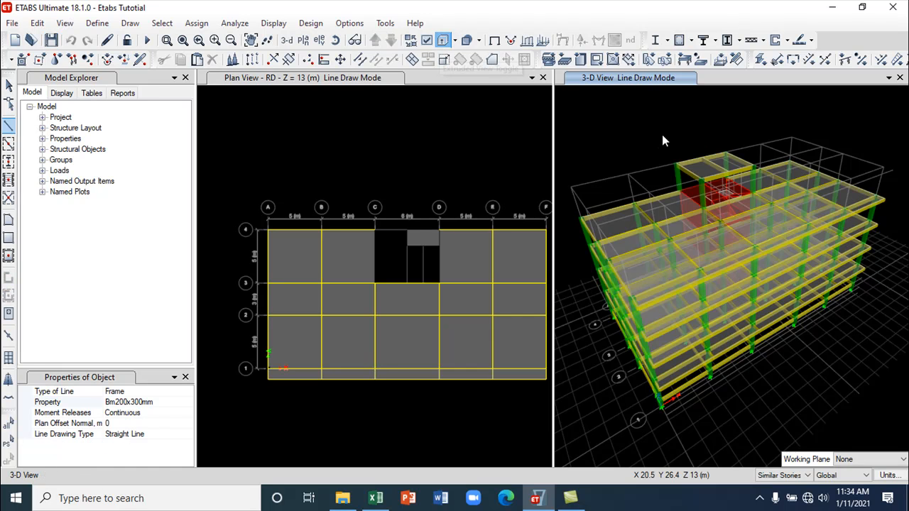
{"action": "left_click", "coordinate": [335, 40]}
{"action": "left_click_drag", "start_coordinate": [668, 141], "coordinate": [647, 161]}
{"action": "left_click", "coordinate": [468, 181]}
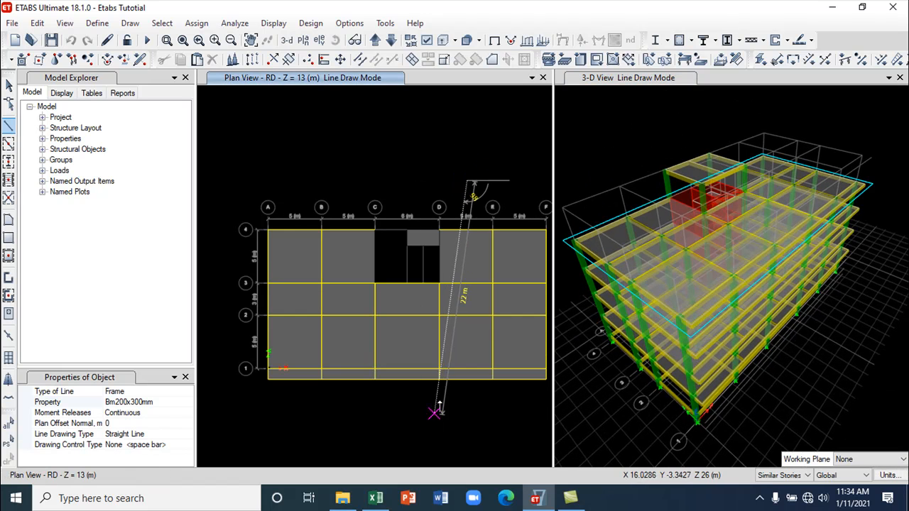
{"action": "key", "text": "Escape"}
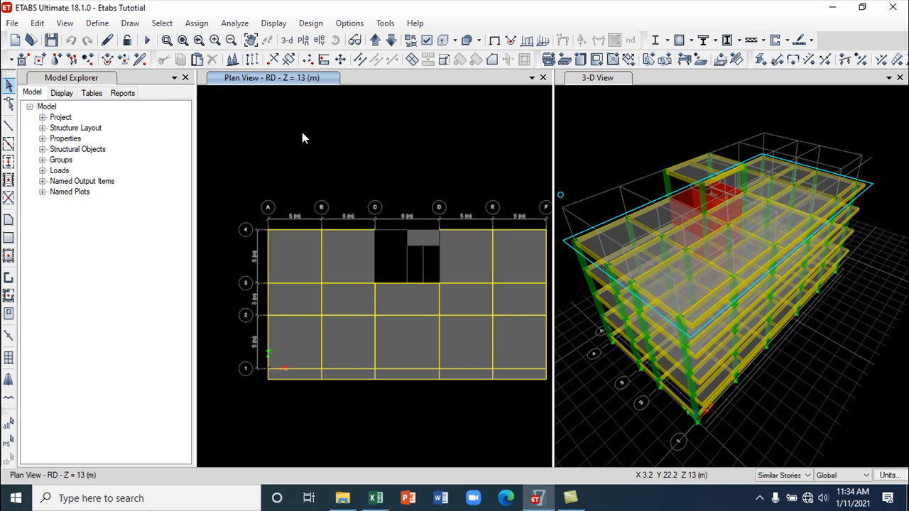
- Open the story data from the story and grid settings and set the RD story's Similar To value to None
{"action": "right_click", "coordinate": [348, 147]}
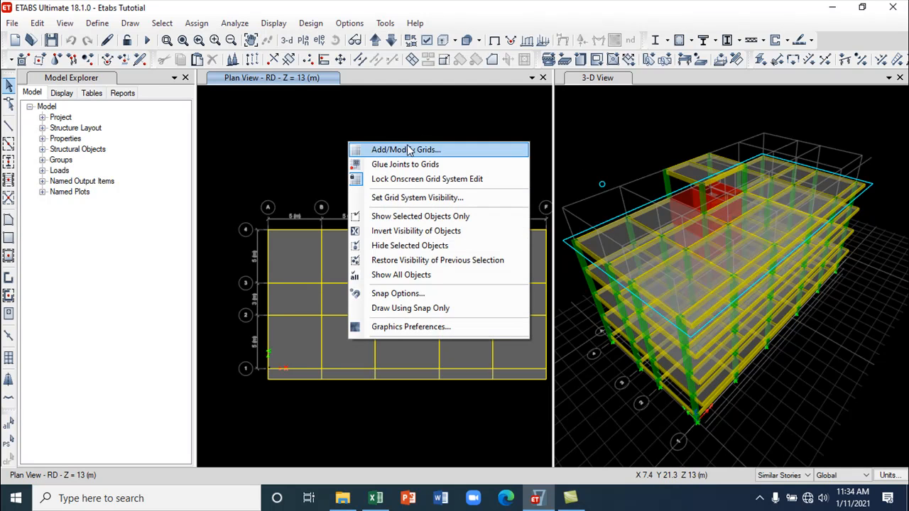
{"action": "left_click", "coordinate": [406, 148]}
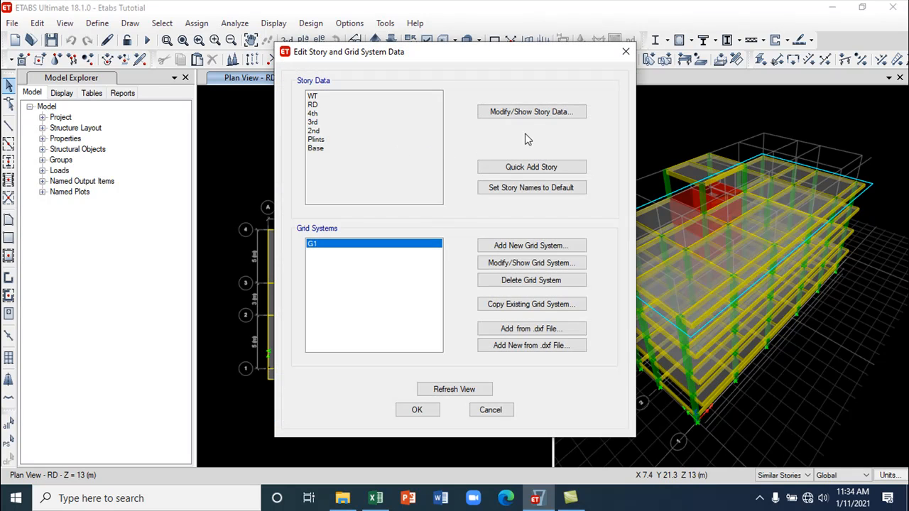
{"action": "left_click", "coordinate": [536, 118]}
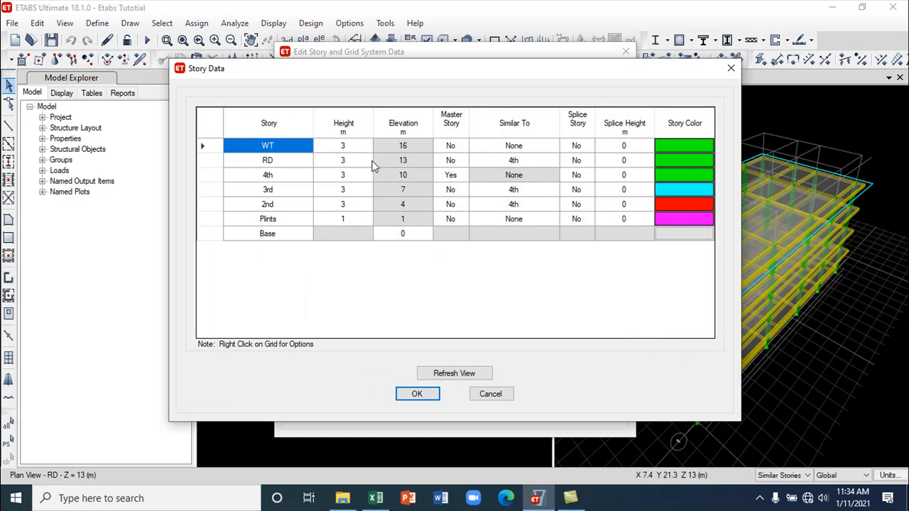
{"action": "left_click", "coordinate": [526, 160]}
{"action": "left_click", "coordinate": [554, 160]}
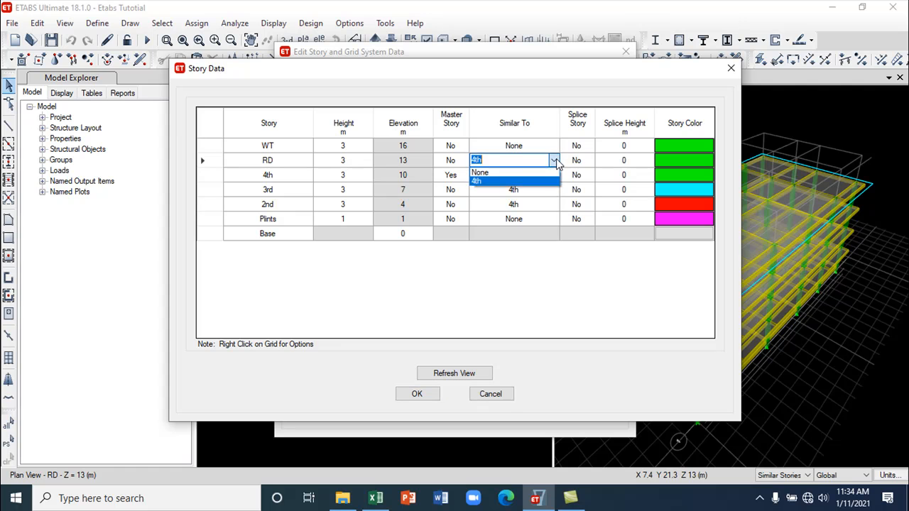
{"action": "left_click", "coordinate": [524, 174]}
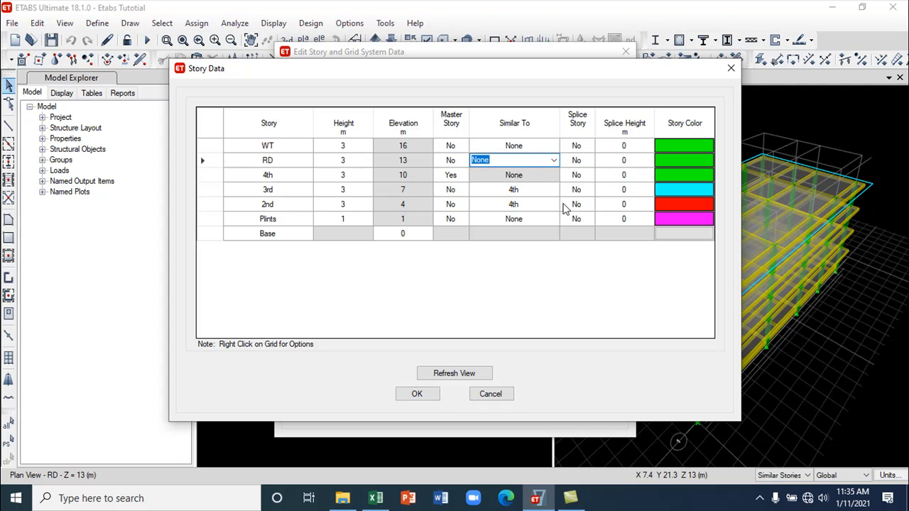
- Set the Plints story's Similar To value to 4th and accept the story data and grid settings
{"action": "left_click", "coordinate": [553, 220]}
{"action": "left_click", "coordinate": [555, 219]}
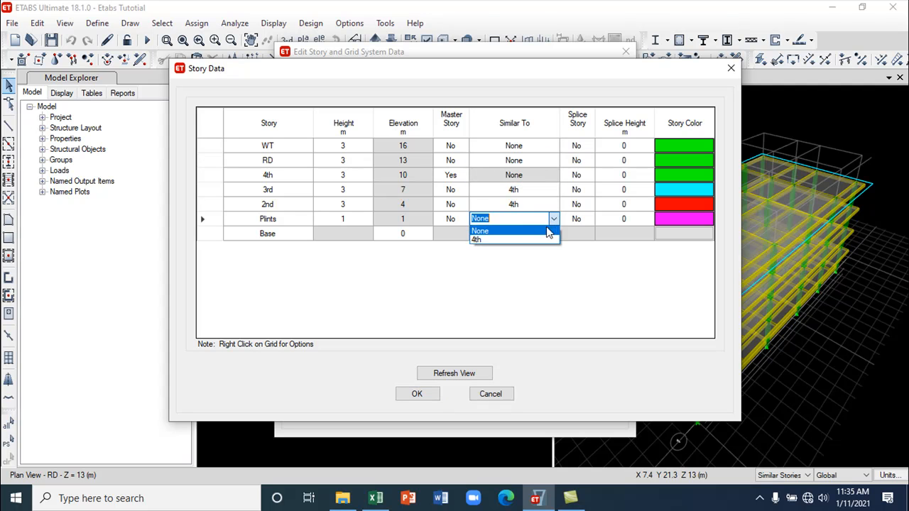
{"action": "left_click", "coordinate": [526, 240]}
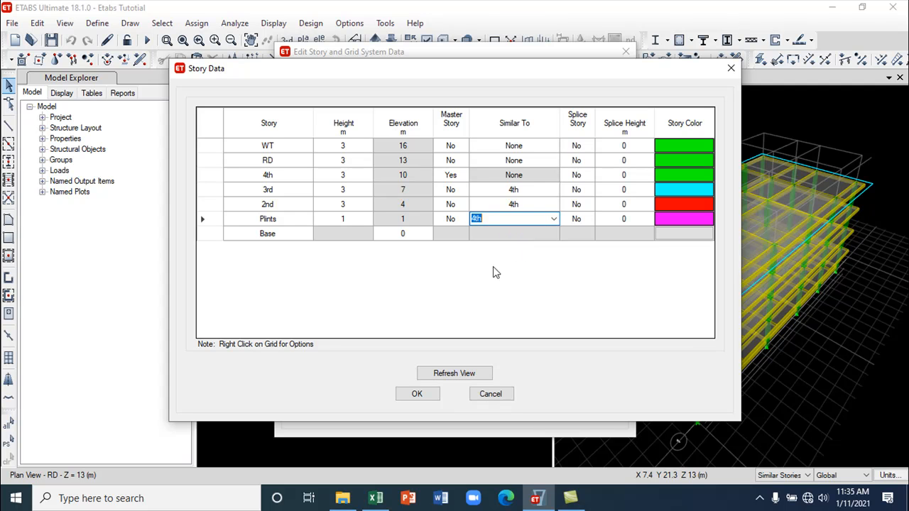
{"action": "left_click", "coordinate": [417, 395]}
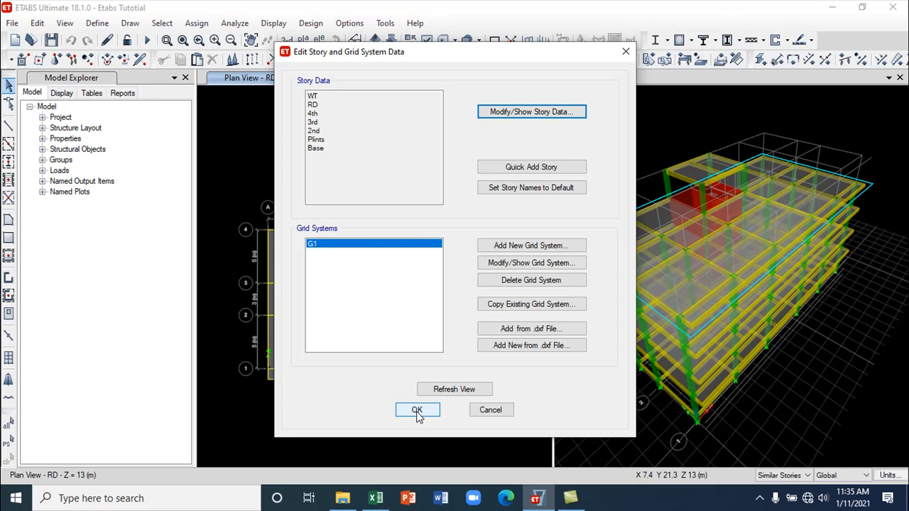
{"action": "left_click", "coordinate": [417, 410]}
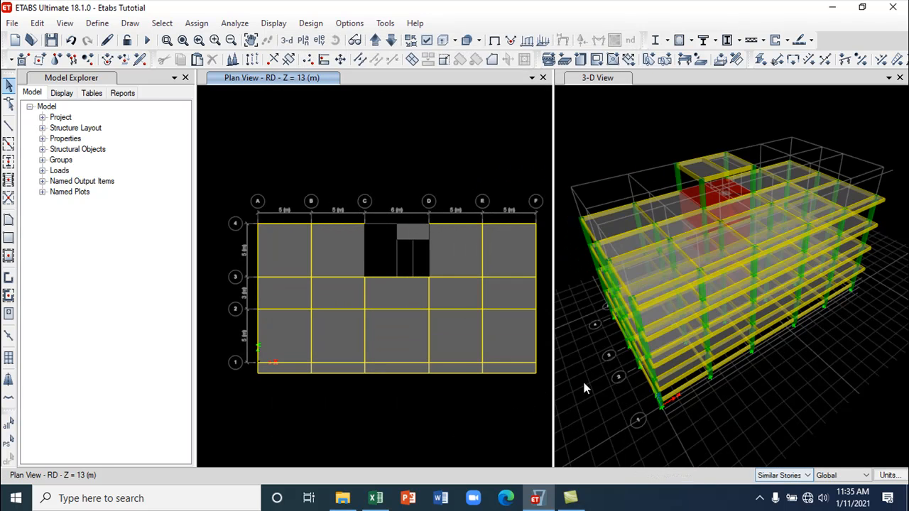
- Switch the plan view to the 4th story, rotate the 3-D view to a lower angle and make the plan active
{"action": "left_click", "coordinate": [392, 39]}
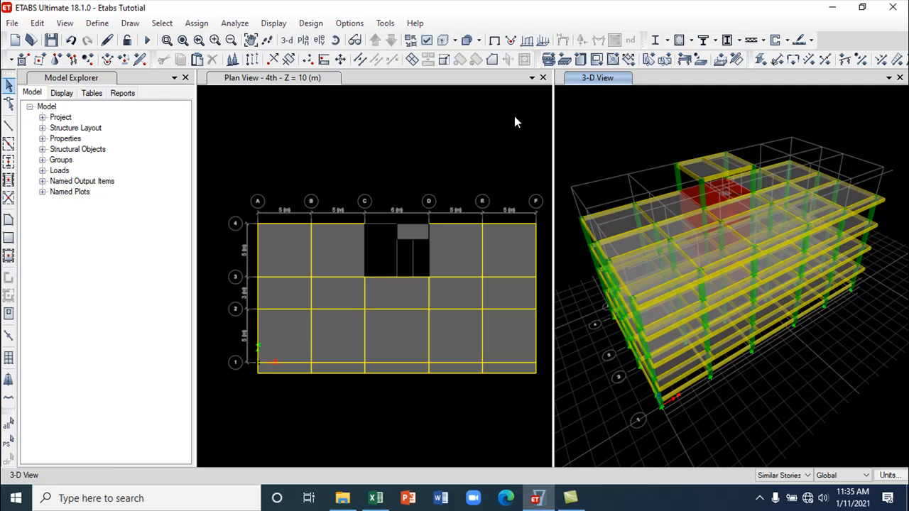
{"action": "left_click", "coordinate": [335, 40]}
{"action": "left_click_drag", "start_coordinate": [607, 167], "coordinate": [621, 86]}
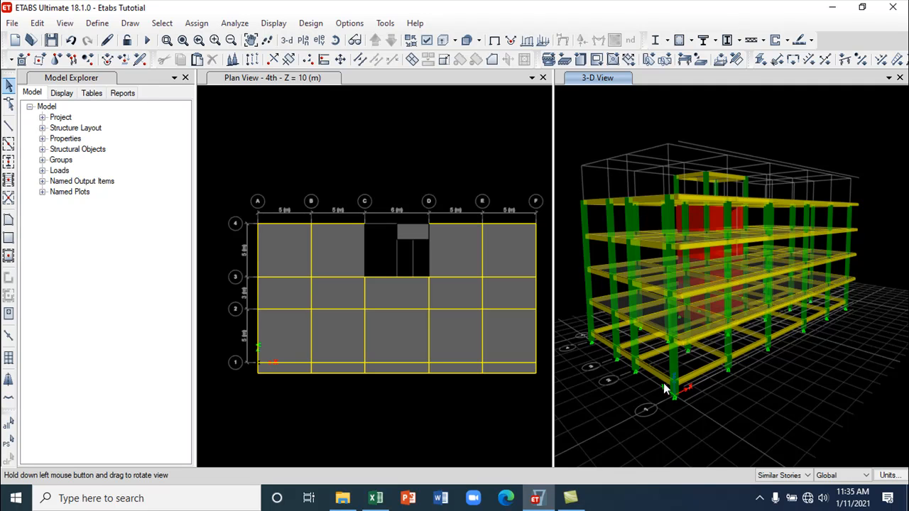
{"action": "left_click", "coordinate": [478, 176]}
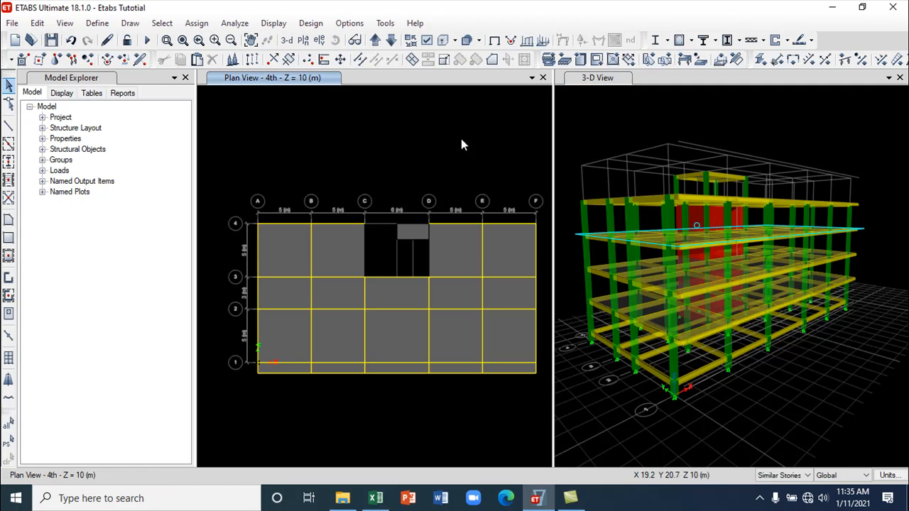
- Hide the floor objects in the 4th-story plan view through its view options
{"action": "left_click", "coordinate": [425, 42]}
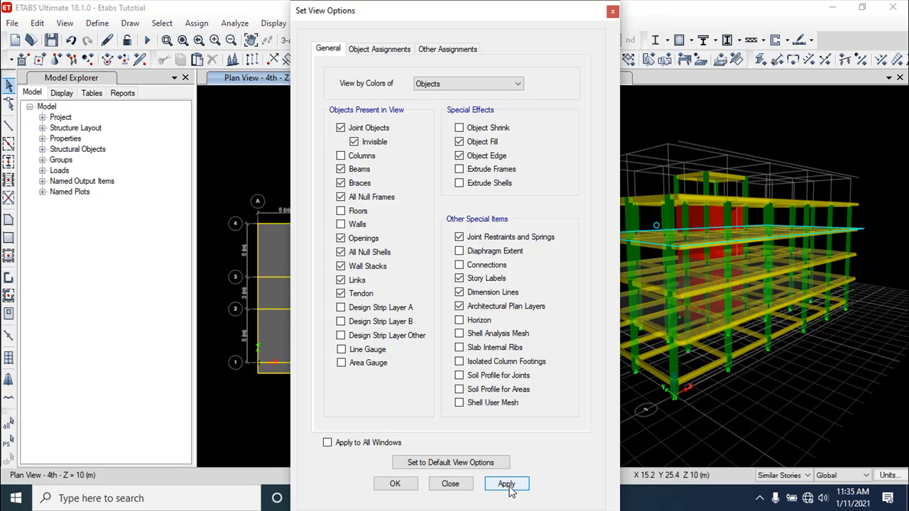
{"action": "left_click", "coordinate": [507, 484]}
{"action": "left_click", "coordinate": [450, 485]}
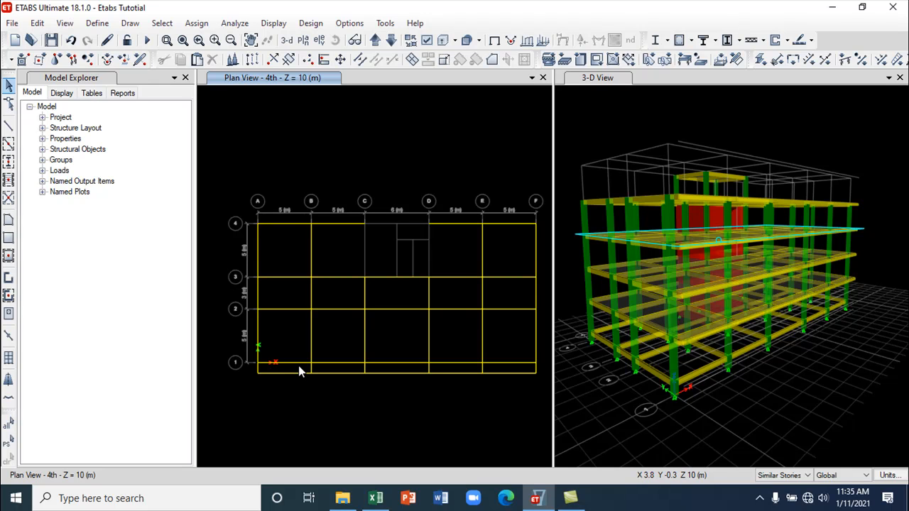
- Select the main floor beams between grids A and D on similar stories, leaving out the overhang beams beyond grid 1
{"action": "left_click_drag", "start_coordinate": [298, 366], "coordinate": [289, 334]}
{"action": "left_click_drag", "start_coordinate": [288, 277], "coordinate": [276, 225]}
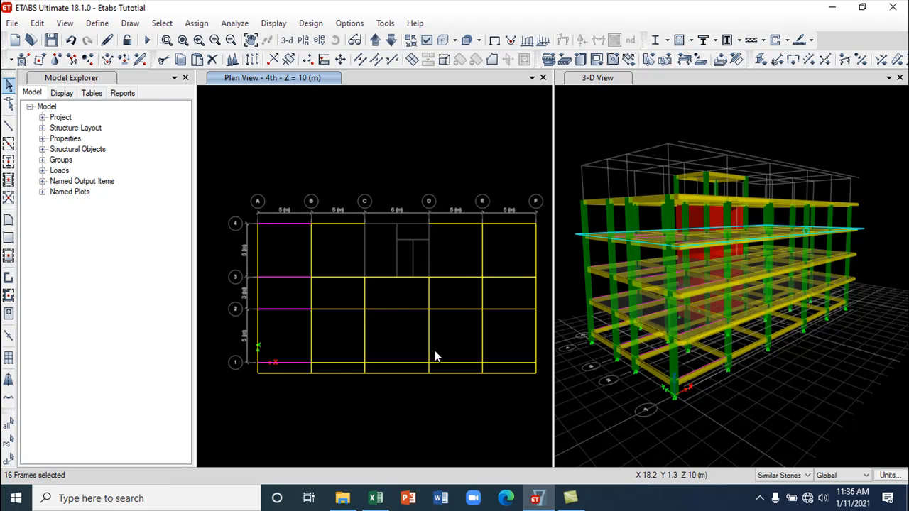
{"action": "left_click_drag", "start_coordinate": [352, 368], "coordinate": [327, 223]}
{"action": "left_click_drag", "start_coordinate": [414, 372], "coordinate": [251, 324]}
{"action": "left_click", "coordinate": [386, 277]}
{"action": "left_click_drag", "start_coordinate": [383, 301], "coordinate": [244, 288]}
{"action": "left_click_drag", "start_coordinate": [254, 245], "coordinate": [250, 243]}
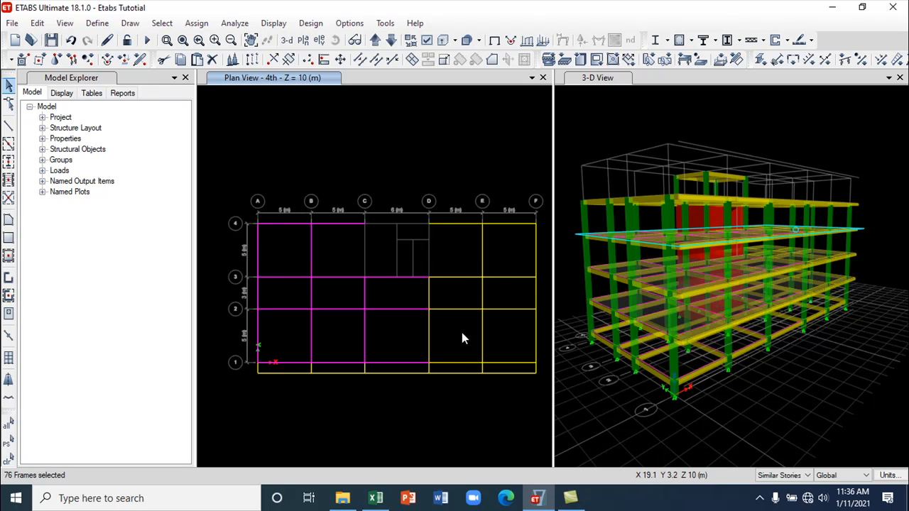
- Add the remaining main floor beams from grid D to F to the selection, without the overhang beams
{"action": "left_click_drag", "start_coordinate": [466, 367], "coordinate": [442, 223]}
{"action": "left_click_drag", "start_coordinate": [517, 366], "coordinate": [493, 222]}
{"action": "left_click_drag", "start_coordinate": [544, 257], "coordinate": [460, 239]}
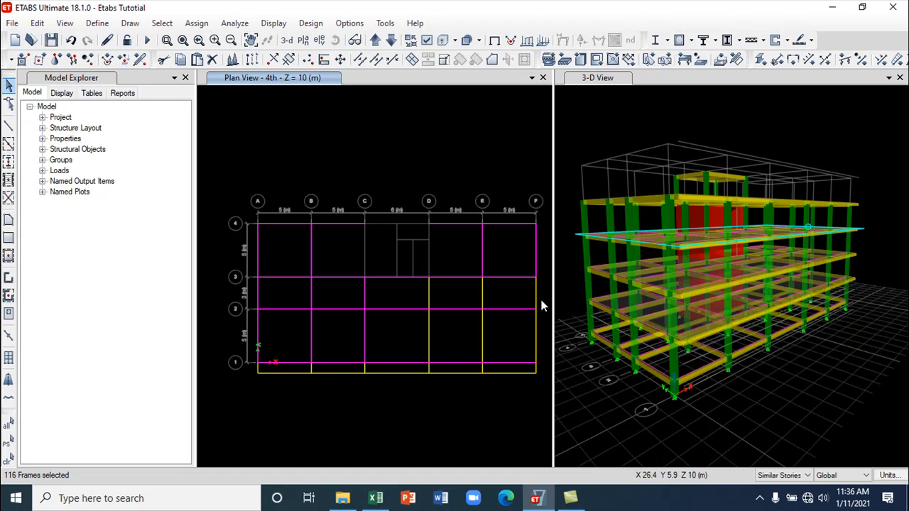
{"action": "left_click_drag", "start_coordinate": [431, 288], "coordinate": [420, 290]}
{"action": "left_click_drag", "start_coordinate": [540, 341], "coordinate": [414, 333]}
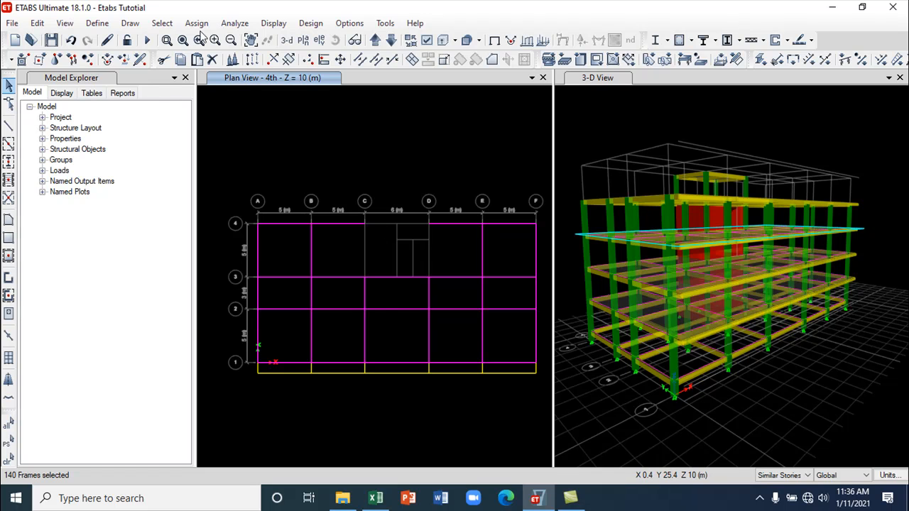
- Start a distributed frame load assignment with the Dead pattern, choose Add to Existing Loads and set all trapezoidal distances to 0
{"action": "left_click", "coordinate": [198, 23]}
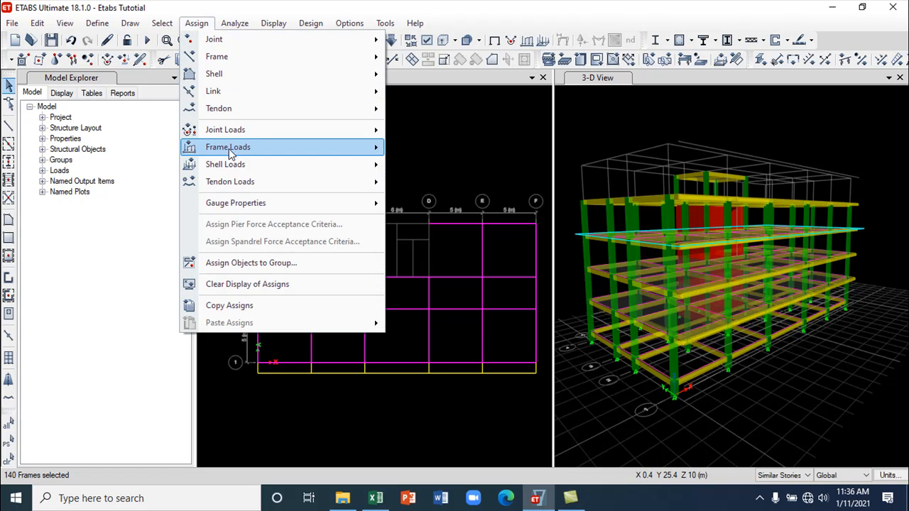
{"action": "mouse_move", "coordinate": [234, 151]}
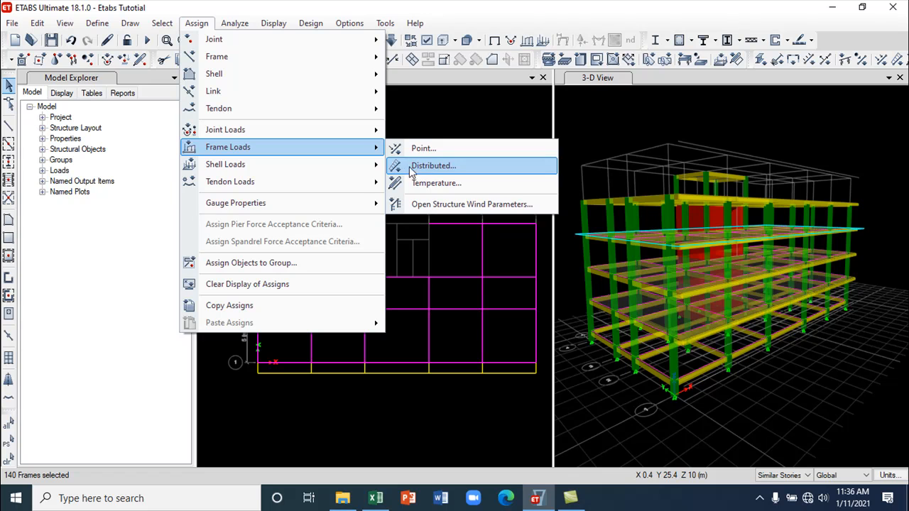
{"action": "left_click", "coordinate": [444, 167]}
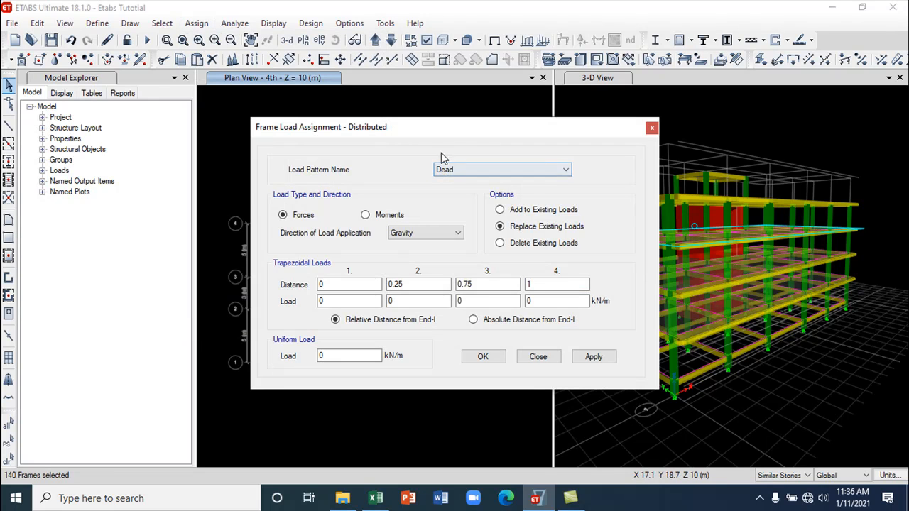
{"action": "left_click_drag", "start_coordinate": [447, 129], "coordinate": [611, 104]}
{"action": "left_click", "coordinate": [661, 185]}
{"action": "left_click_drag", "start_coordinate": [589, 261], "coordinate": [552, 265]}
{"action": "type", "text": "0"}
{"action": "left_click_drag", "start_coordinate": [622, 261], "coordinate": [694, 261]}
{"action": "type", "text": "00"}
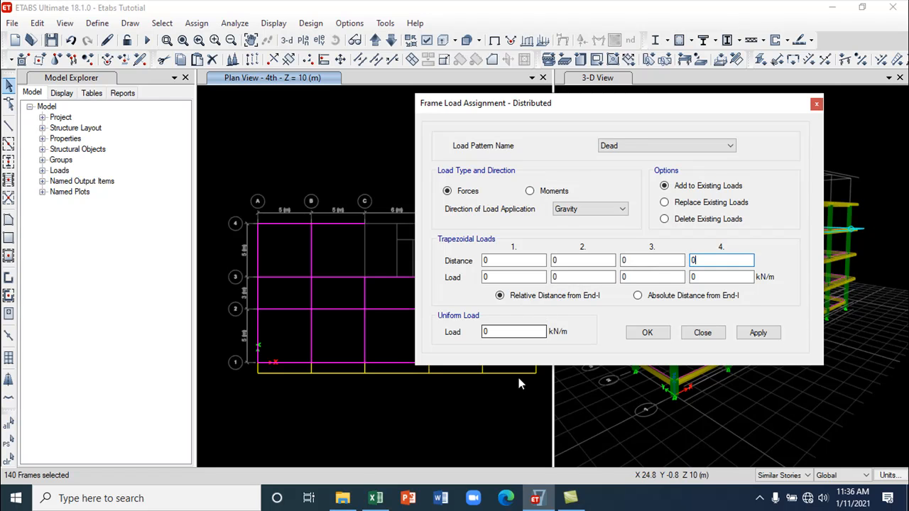
- Switch to the Assign DL LL sheet in Excel and change the main slab heading in A2 to GF TO 4TH FLOOR (MAIN SLAB)
{"action": "left_click", "coordinate": [377, 499]}
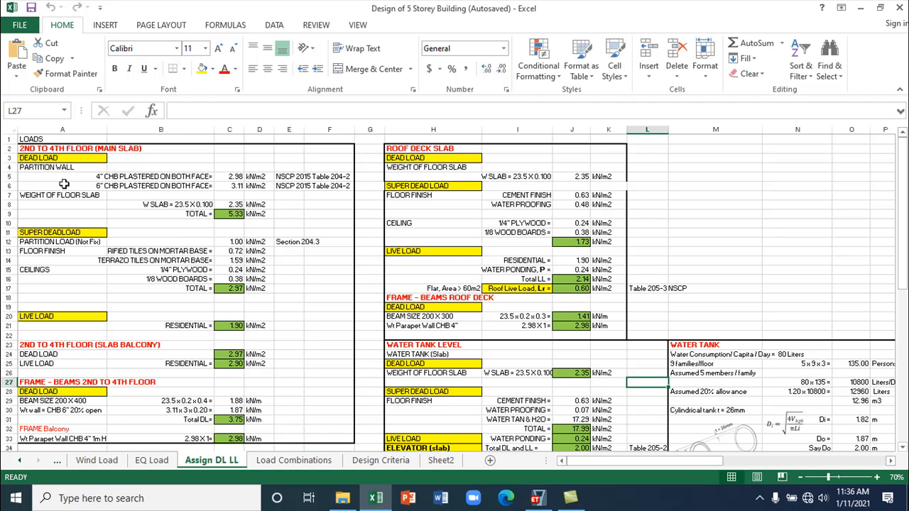
{"action": "scroll", "coordinate": [101, 205], "scroll_direction": "up", "scroll_amount": 1, "text": "ctrl"}
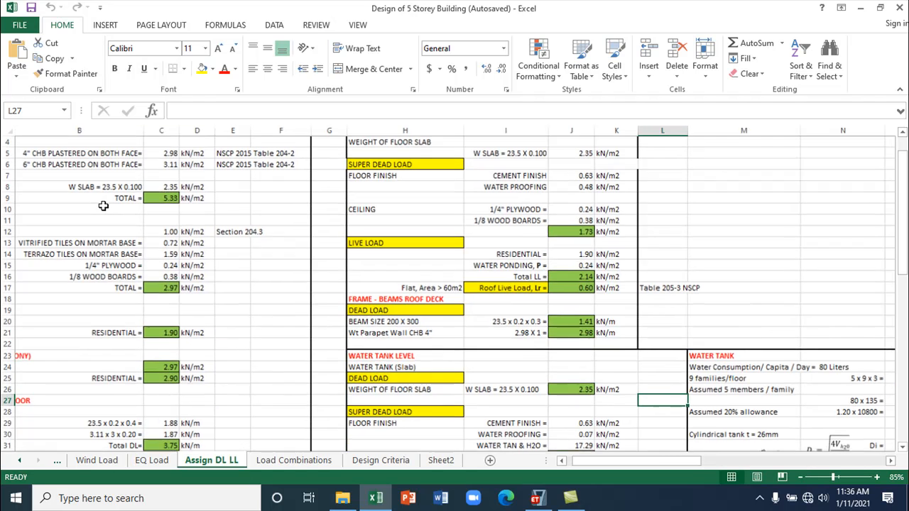
{"action": "left_click_drag", "start_coordinate": [607, 465], "coordinate": [600, 465]}
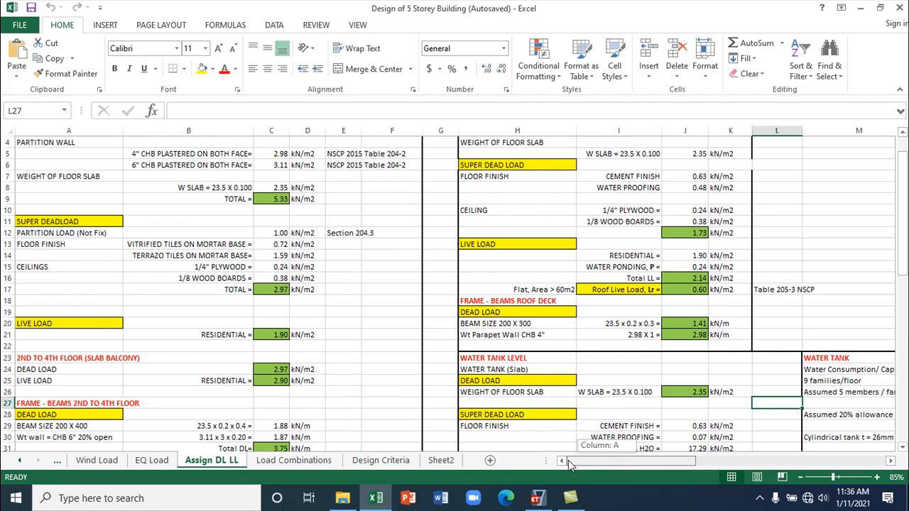
{"action": "scroll", "coordinate": [143, 270], "scroll_direction": "up", "scroll_amount": 1}
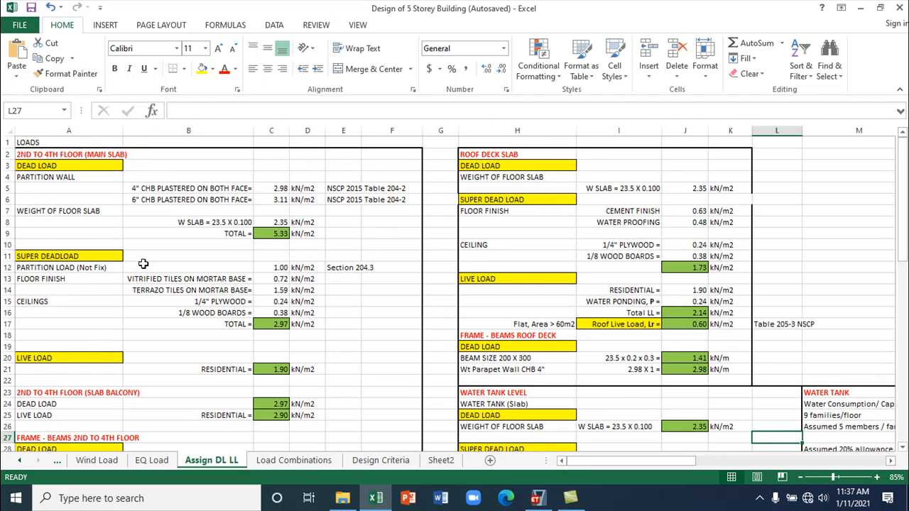
{"action": "left_click", "coordinate": [62, 165]}
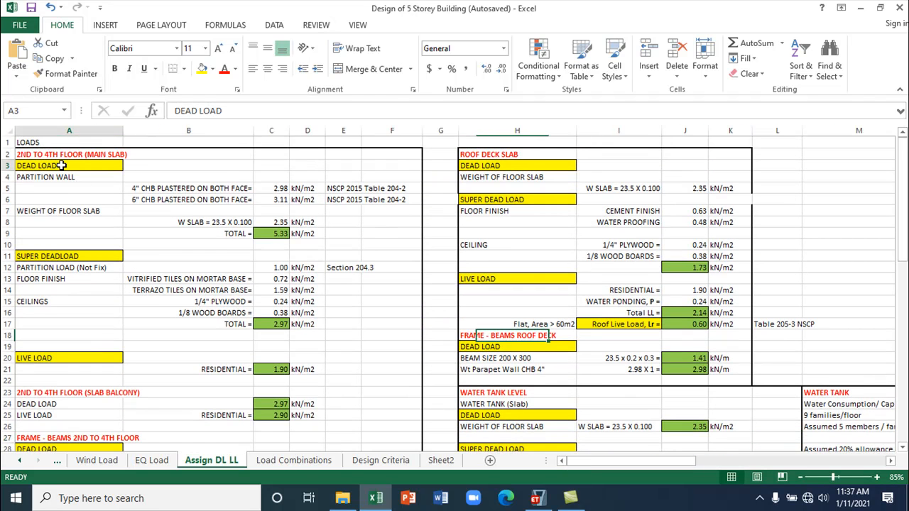
{"action": "left_click", "coordinate": [36, 154]}
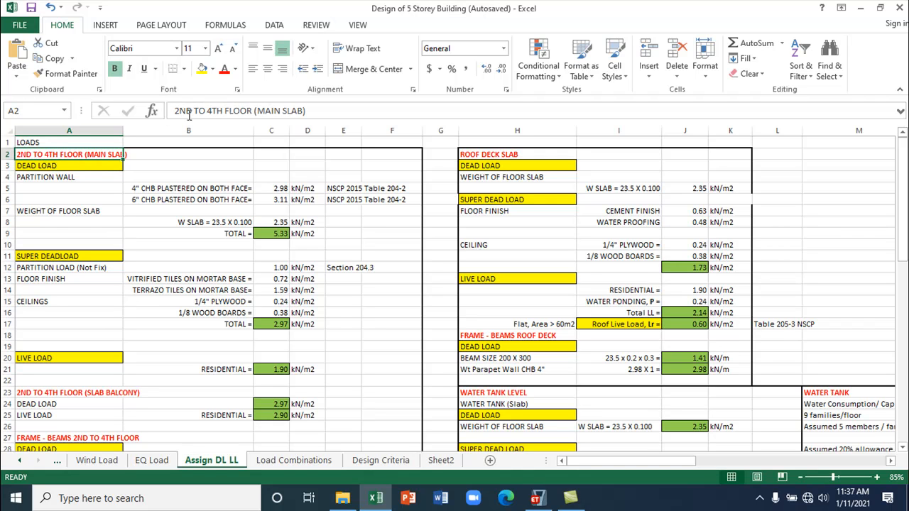
{"action": "left_click_drag", "start_coordinate": [191, 110], "coordinate": [169, 110]}
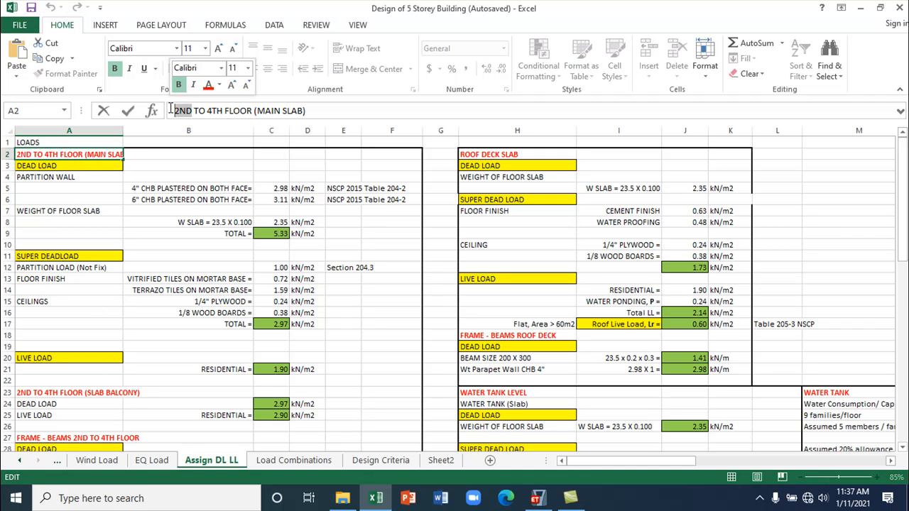
{"action": "type", "text": "GF"}
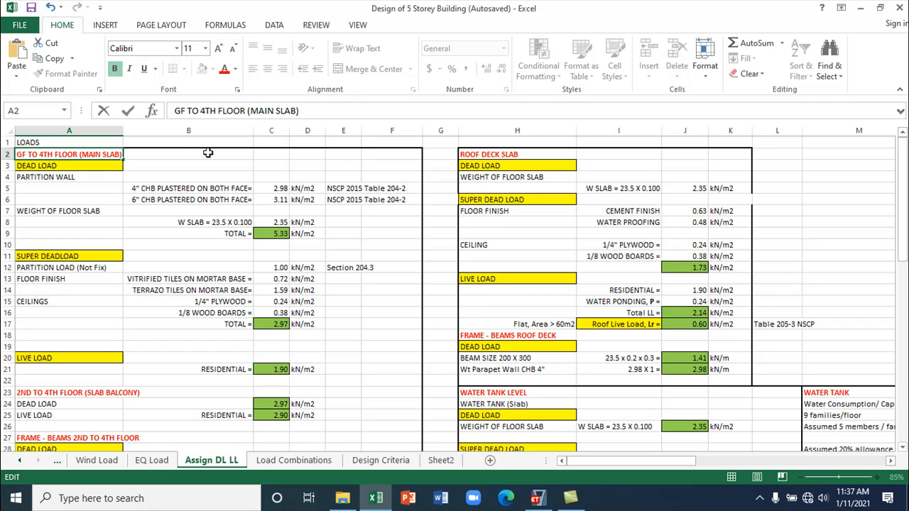
{"action": "left_click", "coordinate": [153, 223]}
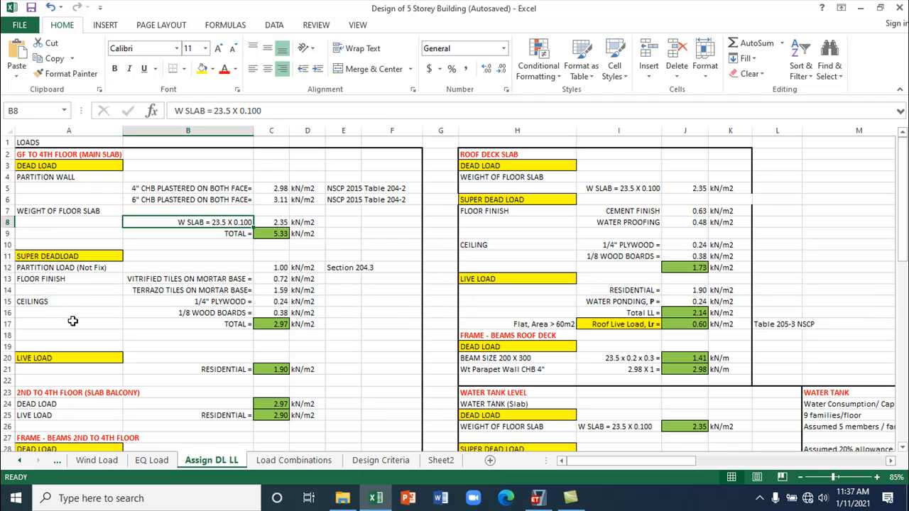
- Change the beam loads heading in A27 to FRAME - BEAMS GF TO 4TH FLOOR
{"action": "scroll", "coordinate": [71, 321], "scroll_direction": "down", "scroll_amount": 2}
{"action": "scroll", "coordinate": [71, 323], "scroll_direction": "down", "scroll_amount": 1}
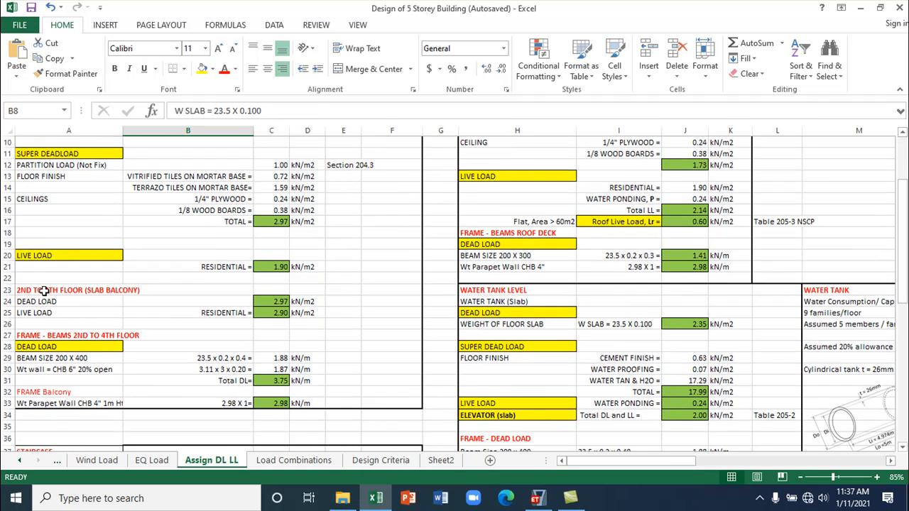
{"action": "left_click", "coordinate": [45, 290]}
{"action": "left_click", "coordinate": [54, 334]}
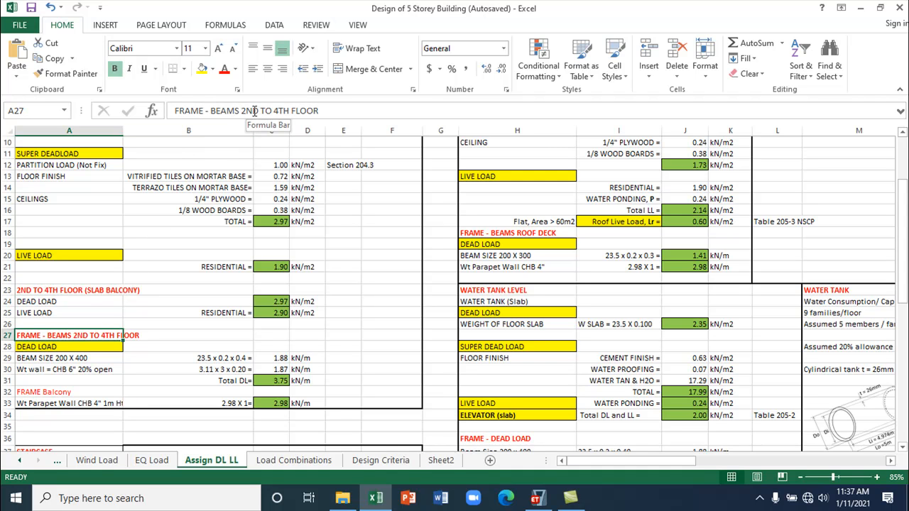
{"action": "left_click_drag", "start_coordinate": [259, 111], "coordinate": [244, 110]}
{"action": "type", "text": "GF"}
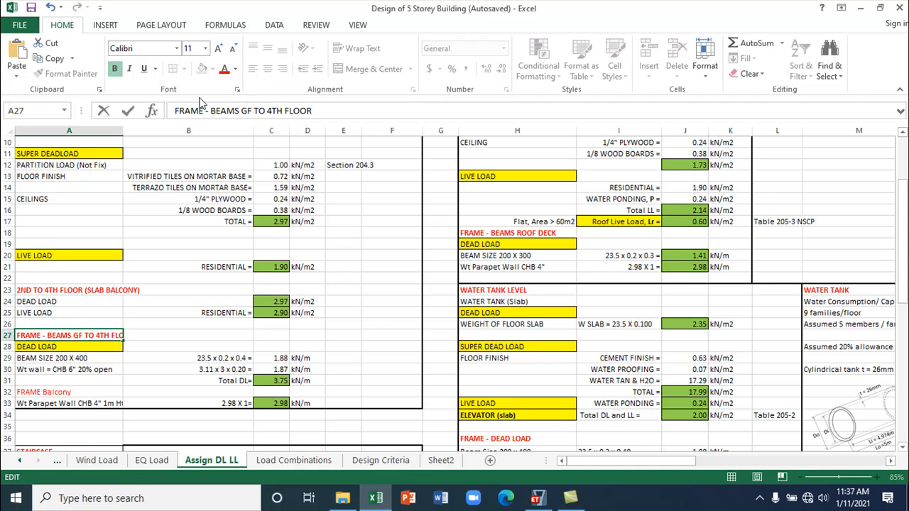
{"action": "left_click", "coordinate": [50, 293]}
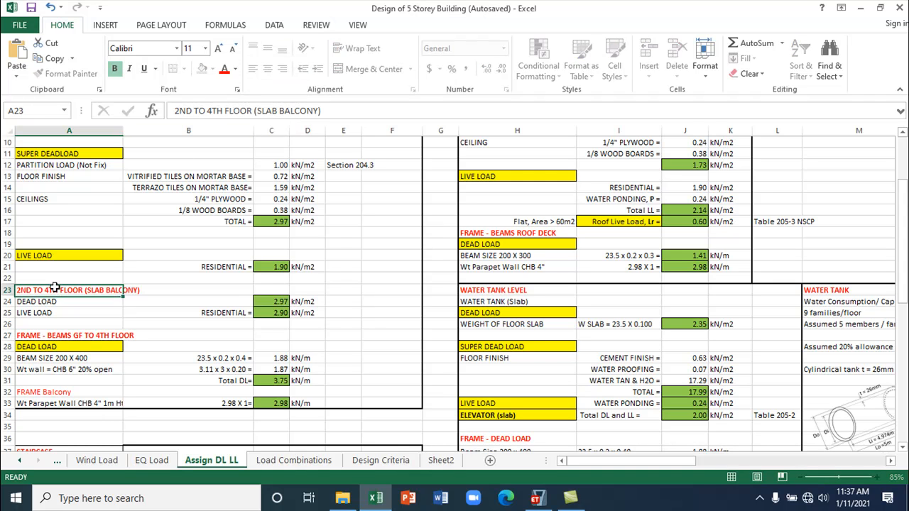
- Change the balcony slab heading in A23 to GF TO 4TH FLOOR (SLAB BALCONY)
{"action": "double_click", "coordinate": [186, 111]}
{"action": "type", "text": "GF"}
{"action": "left_click", "coordinate": [117, 366]}
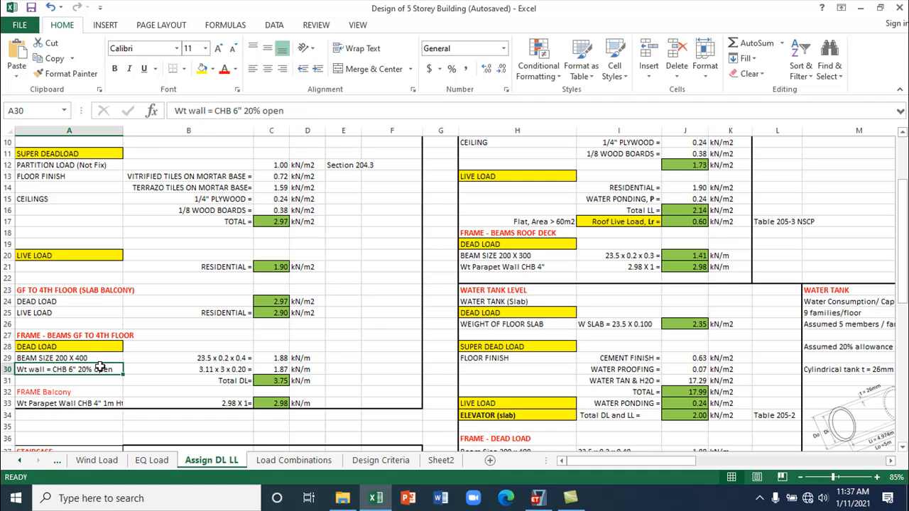
- Examine how the total beam dead load is built up from the 200 x 400 beam weight and the 6" CHB wall load
{"action": "left_click", "coordinate": [70, 347]}
{"action": "left_click", "coordinate": [68, 335]}
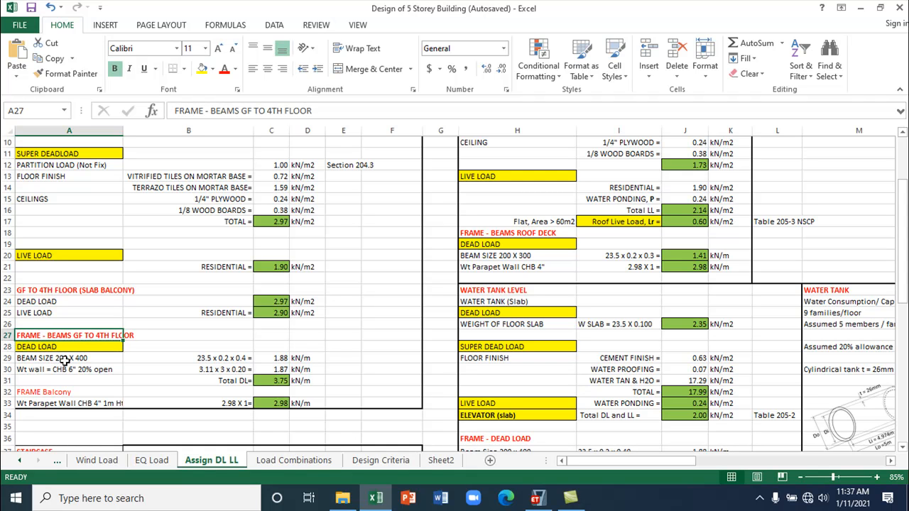
{"action": "left_click", "coordinate": [64, 360]}
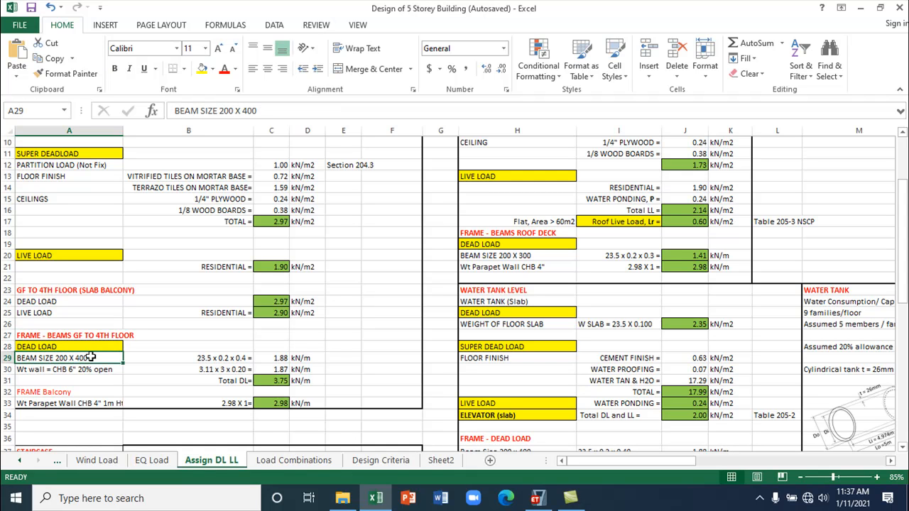
{"action": "left_click", "coordinate": [57, 370]}
{"action": "left_click", "coordinate": [94, 358]}
{"action": "left_click", "coordinate": [95, 369]}
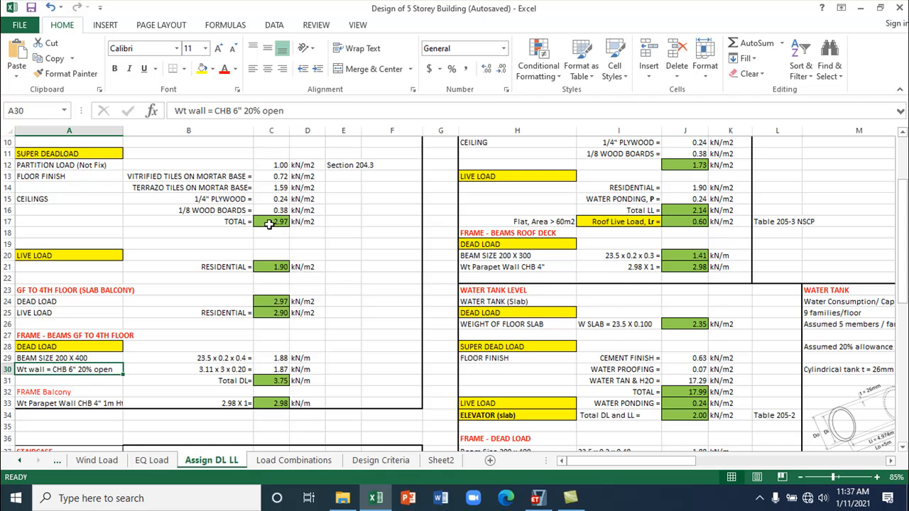
{"action": "scroll", "coordinate": [270, 223], "scroll_direction": "up", "scroll_amount": 3}
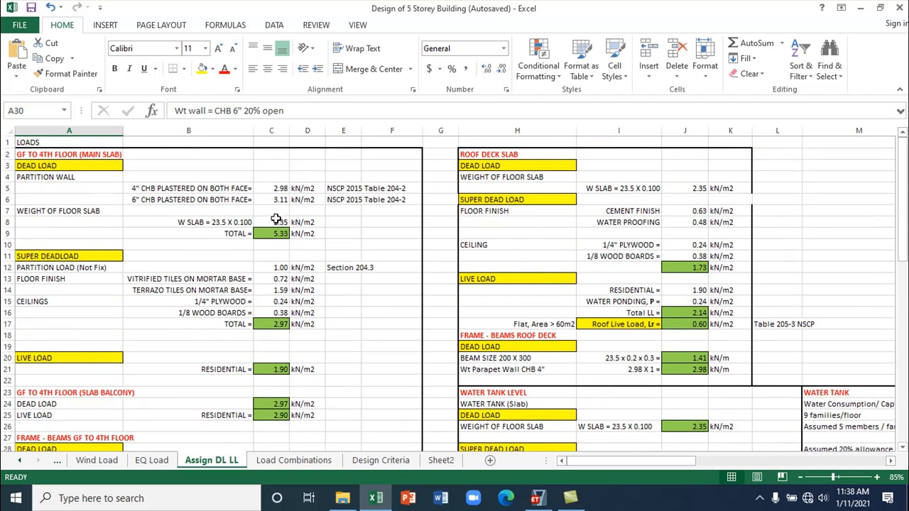
{"action": "left_click", "coordinate": [281, 200]}
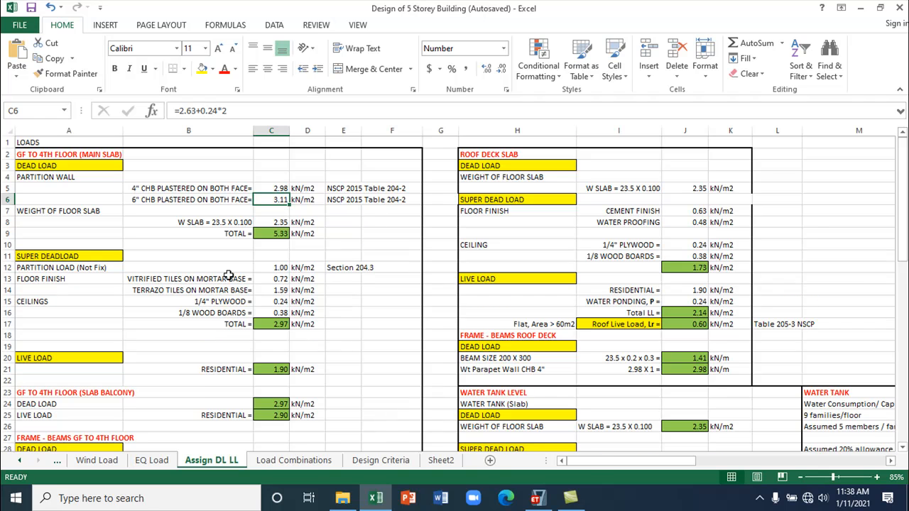
{"action": "scroll", "coordinate": [306, 242], "scroll_direction": "down", "scroll_amount": 3}
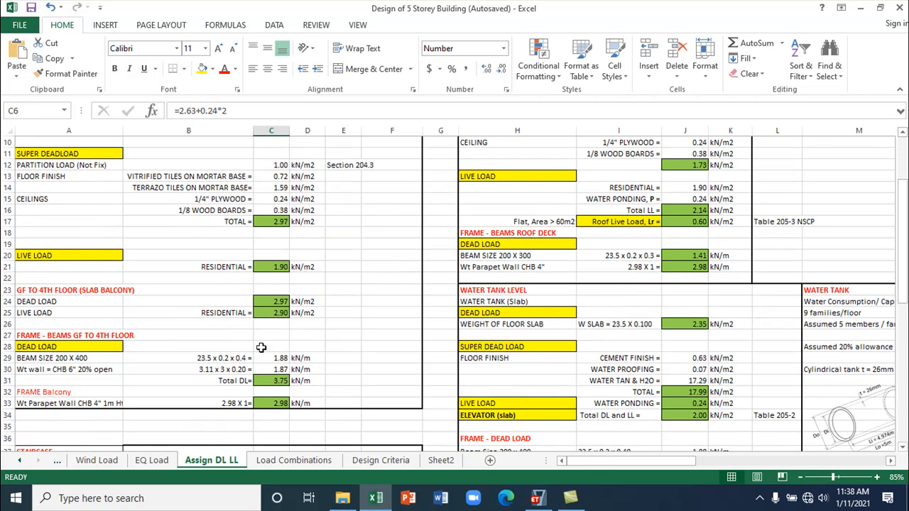
{"action": "left_click", "coordinate": [278, 381]}
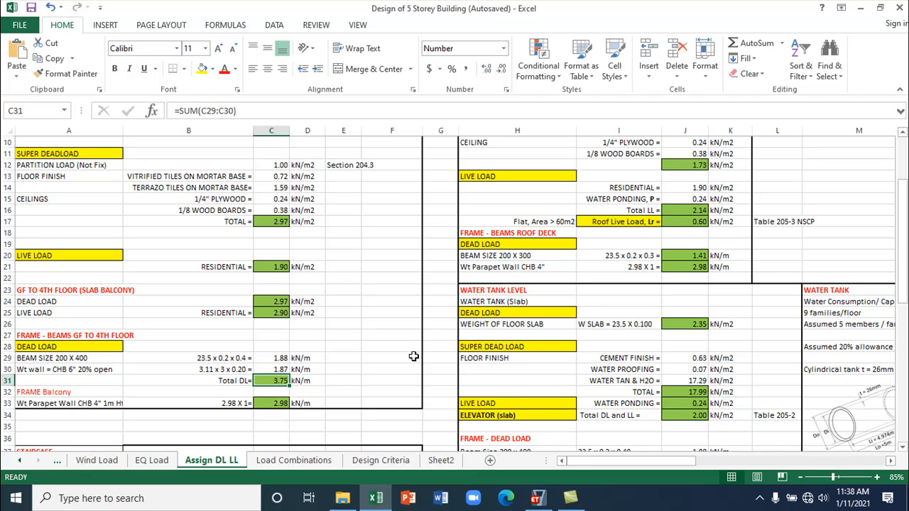
- Switch to ETABS and assign a uniform Dead load of 3.75 kN/m in the Gravity direction to the selected floor beams
{"action": "left_click", "coordinate": [538, 498]}
{"action": "left_click", "coordinate": [528, 331]}
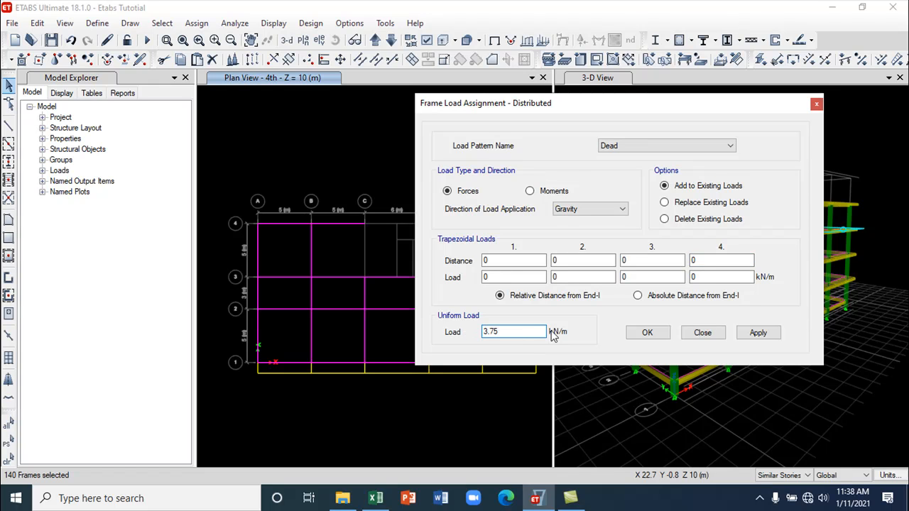
{"action": "left_click", "coordinate": [621, 209]}
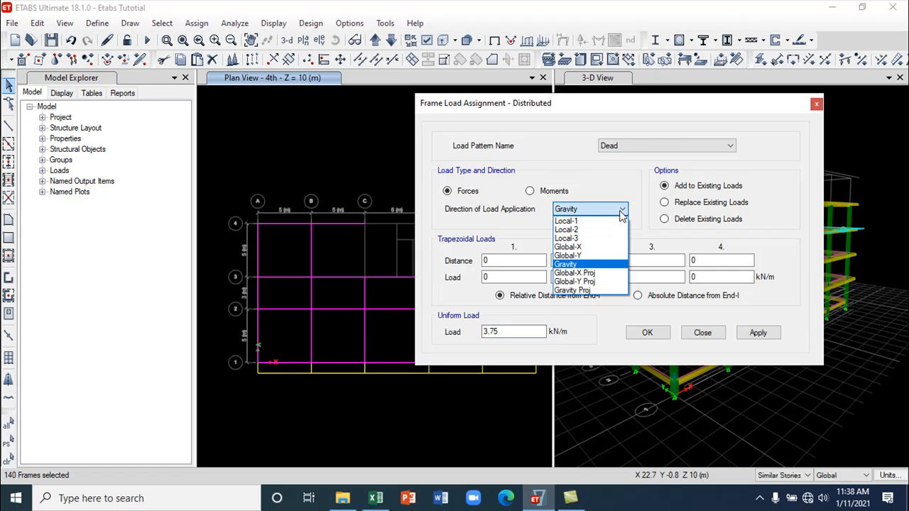
{"action": "left_click", "coordinate": [578, 264]}
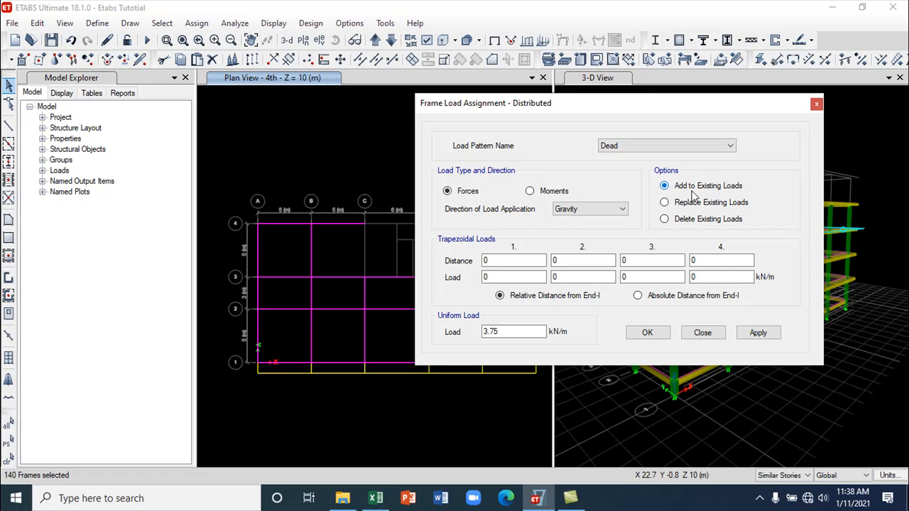
{"action": "left_click", "coordinate": [757, 333]}
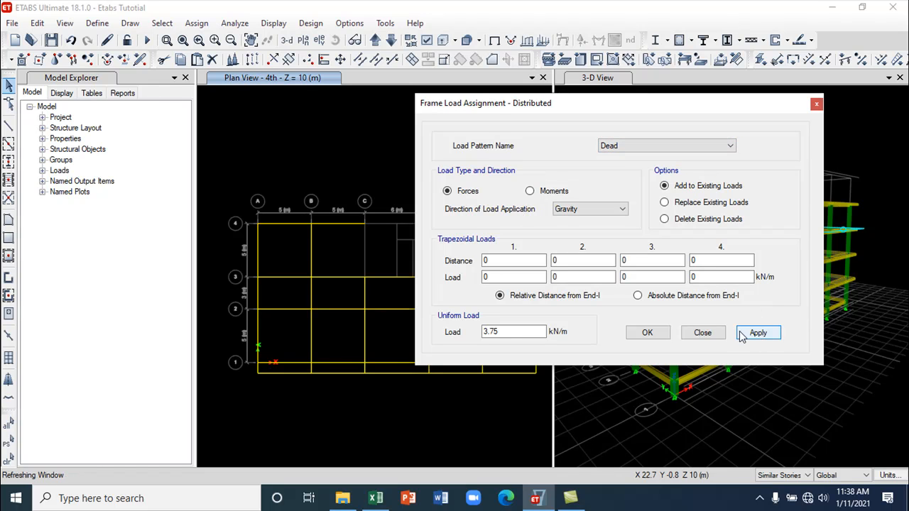
{"action": "left_click", "coordinate": [702, 333]}
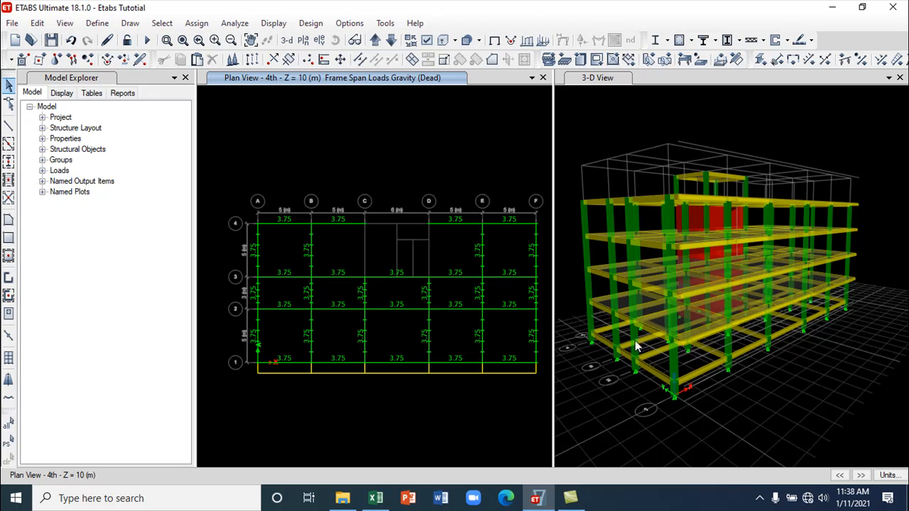
- Display the Dead frame span loads with loading values in the 3-D view and inspect them on the building
{"action": "left_click", "coordinate": [587, 174]}
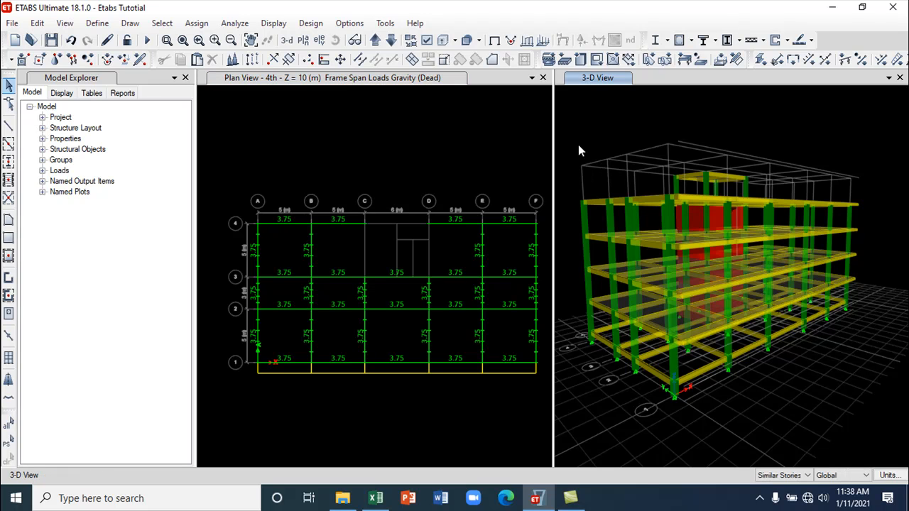
{"action": "left_click", "coordinate": [529, 41]}
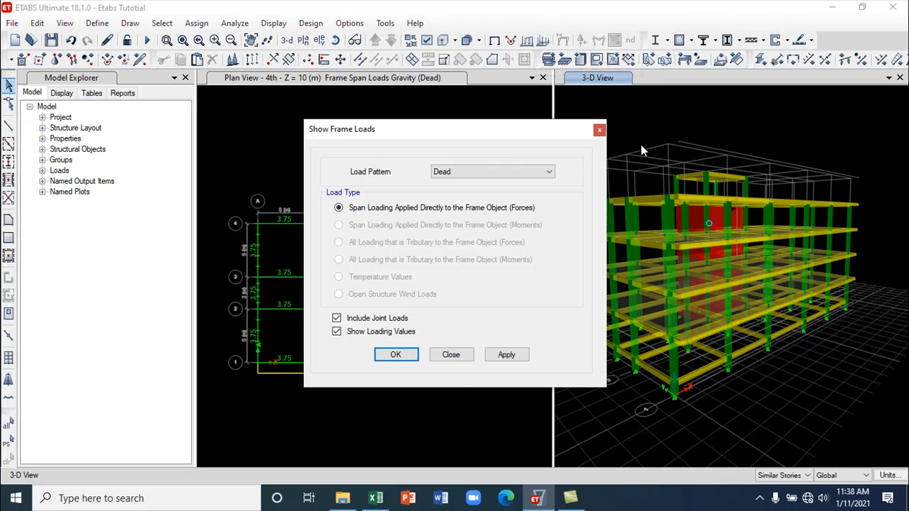
{"action": "left_click", "coordinate": [507, 358]}
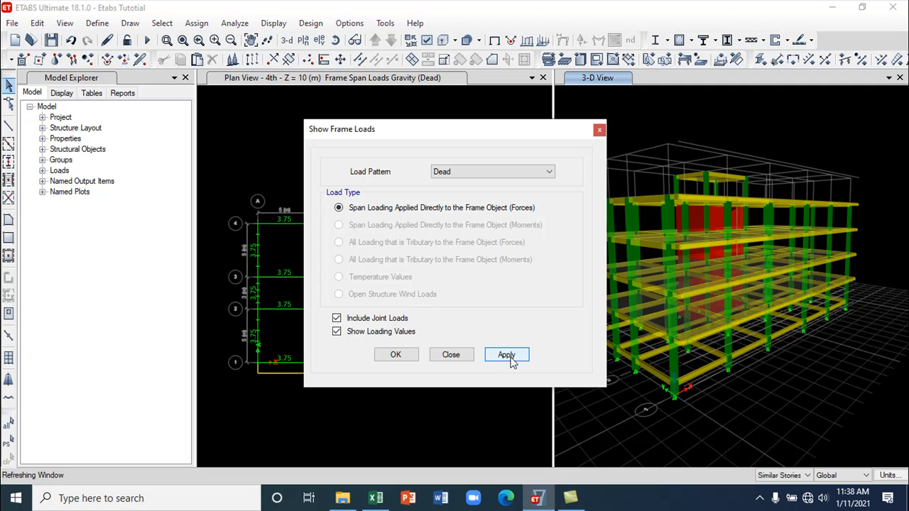
{"action": "left_click", "coordinate": [396, 356]}
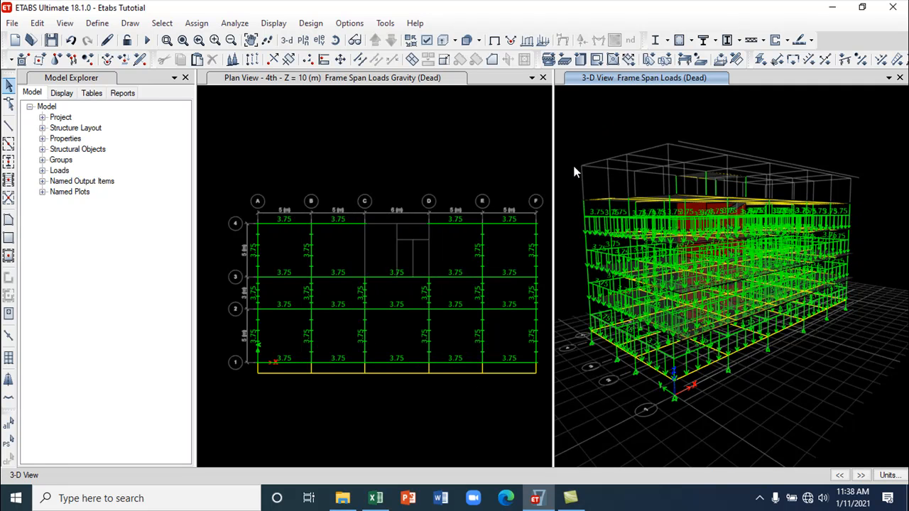
{"action": "mouse_move", "coordinate": [598, 135]}
{"action": "left_mouse_down"}
{"action": "mouse_move", "coordinate": [593, 170]}
{"action": "mouse_move", "coordinate": [599, 123]}
{"action": "mouse_move", "coordinate": [628, 107]}
{"action": "mouse_move", "coordinate": [659, 117]}
{"action": "mouse_move", "coordinate": [706, 107]}
{"action": "mouse_move", "coordinate": [637, 155]}
{"action": "mouse_move", "coordinate": [577, 132]}
{"action": "mouse_move", "coordinate": [593, 105]}
{"action": "mouse_move", "coordinate": [614, 109]}
{"action": "mouse_move", "coordinate": [619, 145]}
{"action": "mouse_move", "coordinate": [609, 174]}
{"action": "mouse_move", "coordinate": [591, 137]}
{"action": "left_mouse_up"}
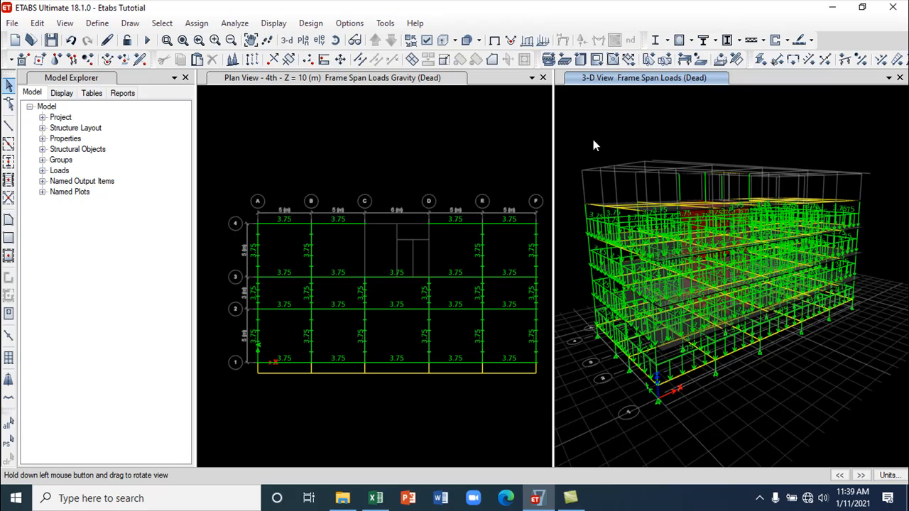
- Select all overhang beams beyond grid line 1 from grid A to F in the 4th floor plan
{"action": "left_click", "coordinate": [446, 142]}
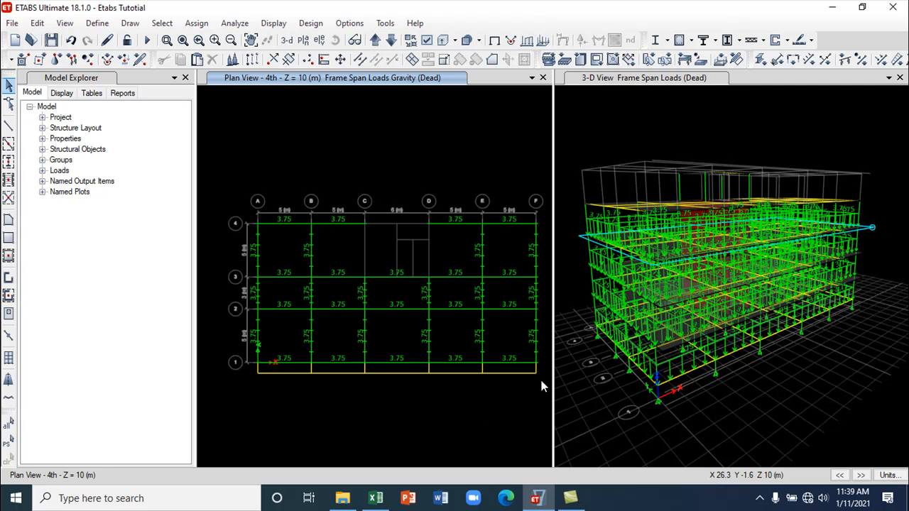
{"action": "left_click_drag", "start_coordinate": [544, 383], "coordinate": [248, 366]}
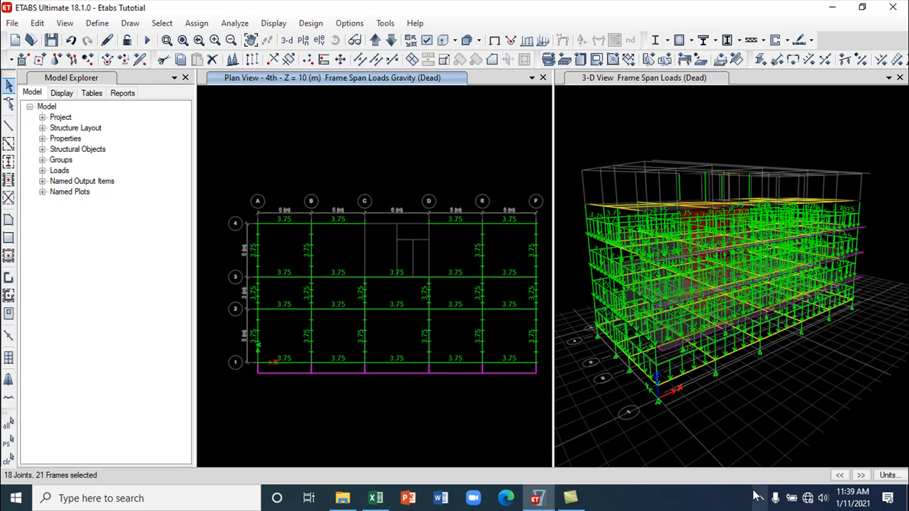
{"action": "mouse_move", "coordinate": [576, 502]}
- Switch to Excel and look up the balcony parapet wall load and the 200 x 300 beam weight
{"action": "left_click", "coordinate": [375, 498]}
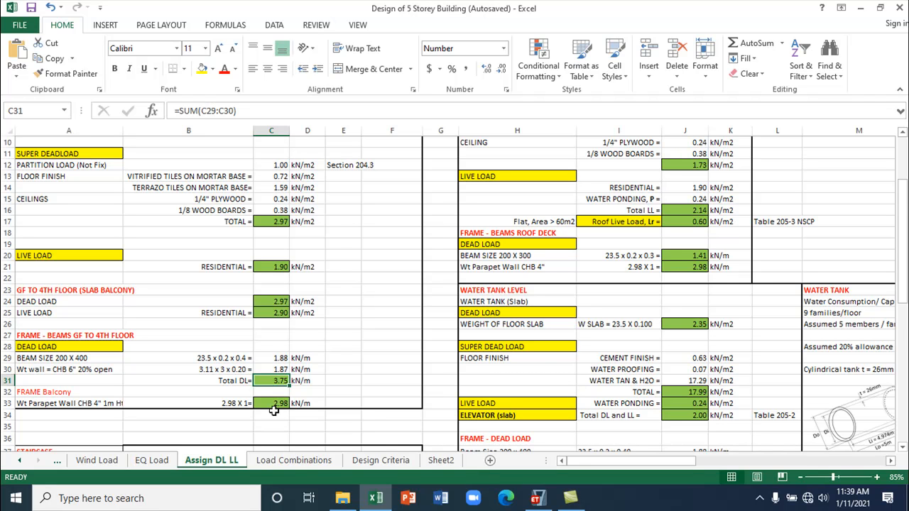
{"action": "scroll", "coordinate": [274, 411], "scroll_direction": "down", "scroll_amount": 2}
{"action": "scroll", "coordinate": [276, 398], "scroll_direction": "up", "scroll_amount": 1}
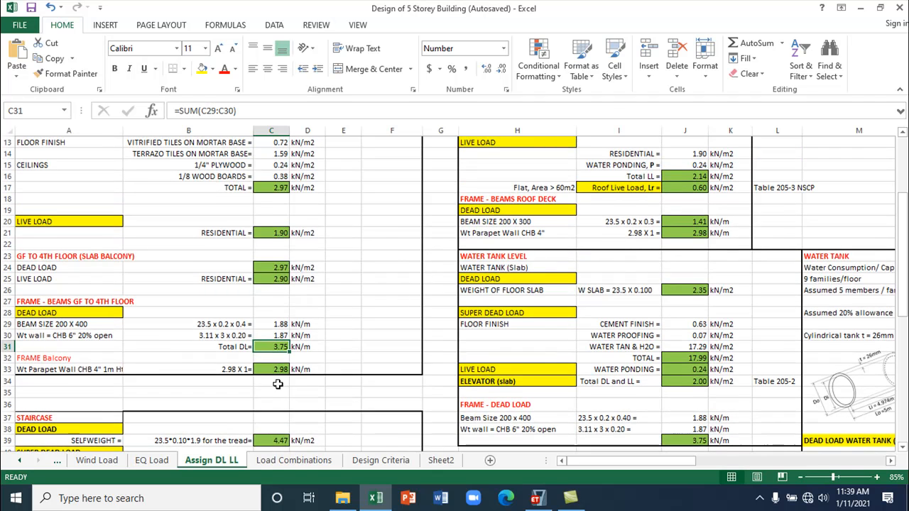
{"action": "scroll", "coordinate": [278, 384], "scroll_direction": "up", "scroll_amount": 2}
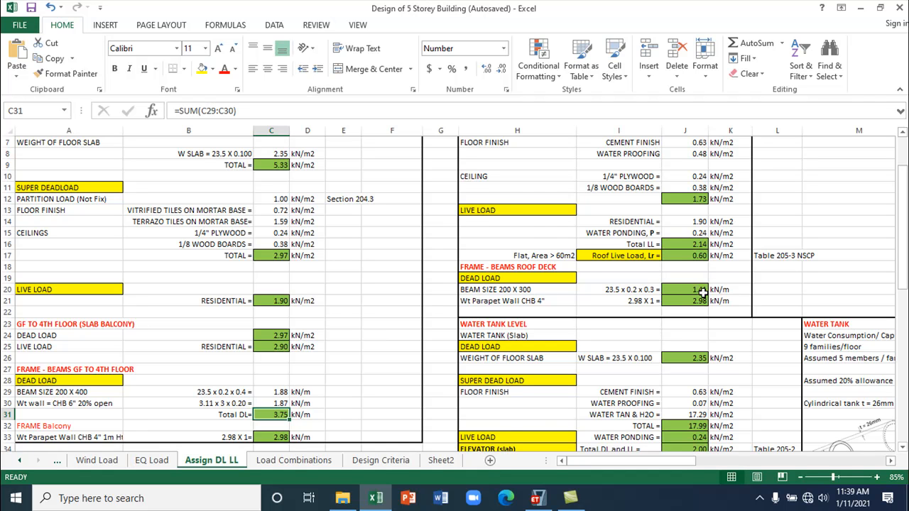
{"action": "scroll", "coordinate": [316, 426], "scroll_direction": "down", "scroll_amount": 2}
{"action": "left_click", "coordinate": [272, 380]}
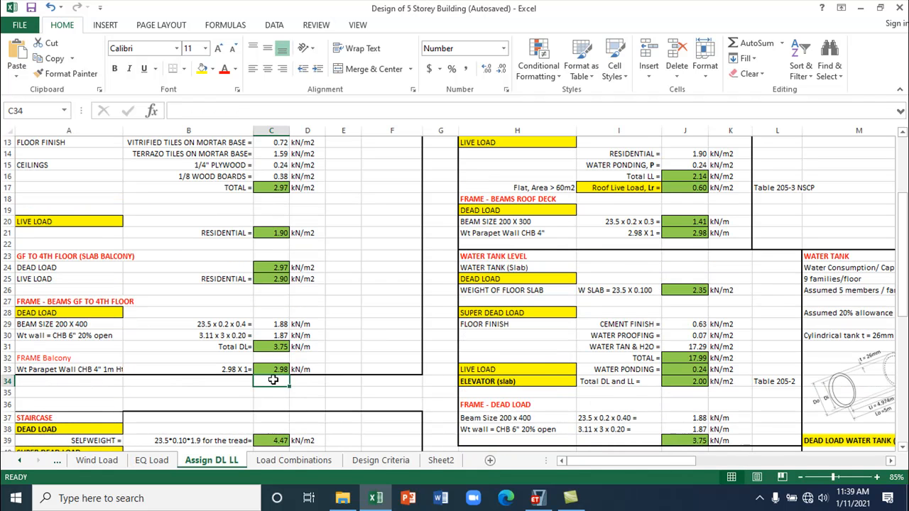
{"action": "type", "text": "1.41"}
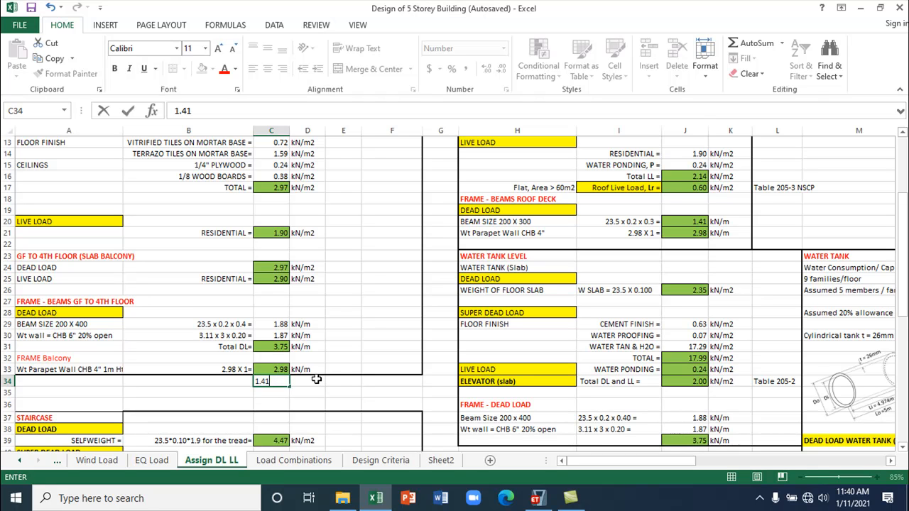
{"action": "left_click_drag", "start_coordinate": [270, 382], "coordinate": [252, 382]}
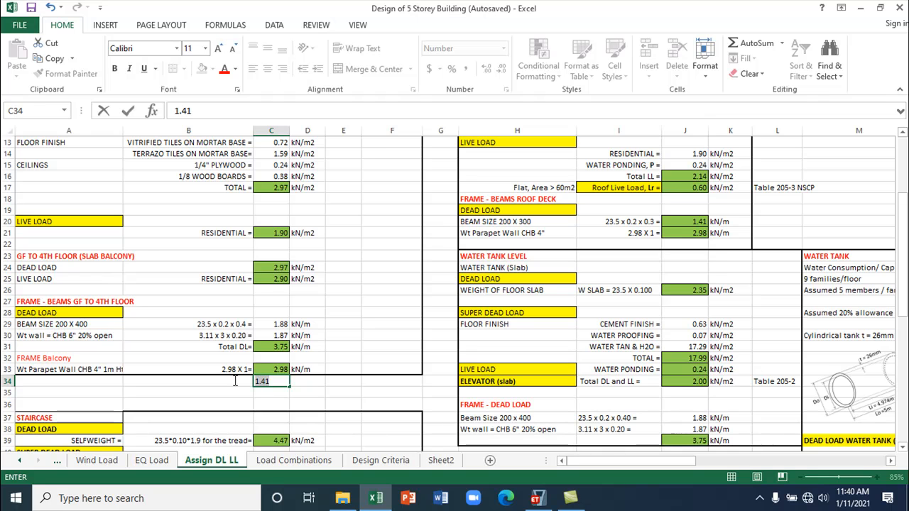
{"action": "key", "text": "BackSpace"}
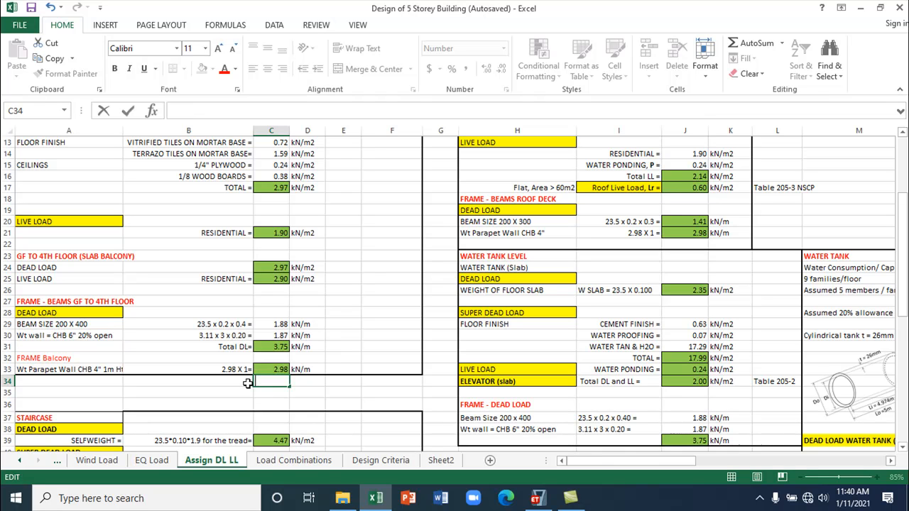
- Change the balcony frame heading in A32 to FRAME Balcony SDL
{"action": "double_click", "coordinate": [69, 360]}
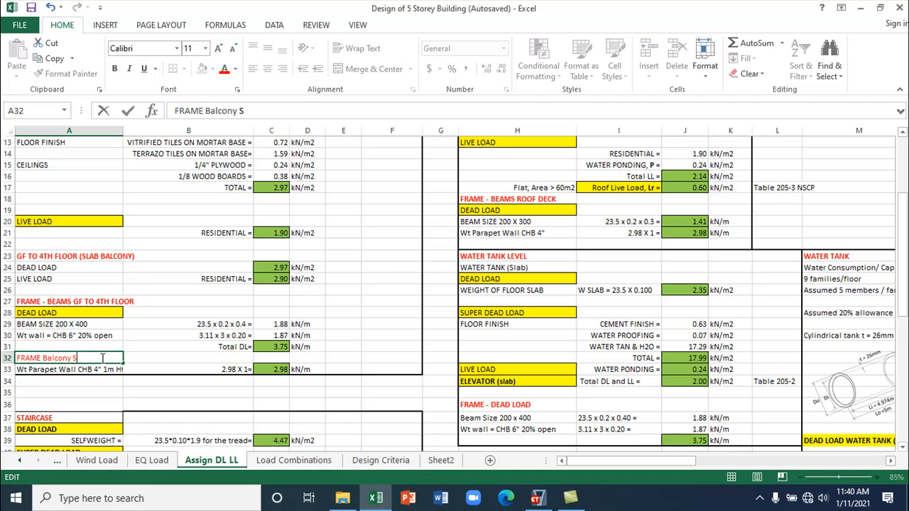
{"action": "left_click", "coordinate": [91, 392]}
- Copy the roof deck's BEAM SIZE 200 X 300 load row into row 34 below the balcony parapet wall load and save the workbook
{"action": "left_click_drag", "start_coordinate": [482, 222], "coordinate": [717, 222]}
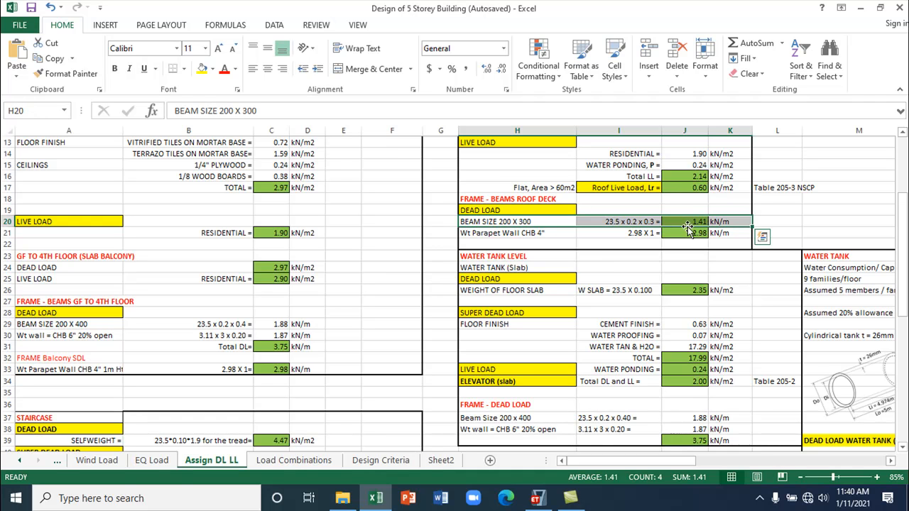
{"action": "key", "text": "ctrl+c"}
{"action": "left_click", "coordinate": [74, 381]}
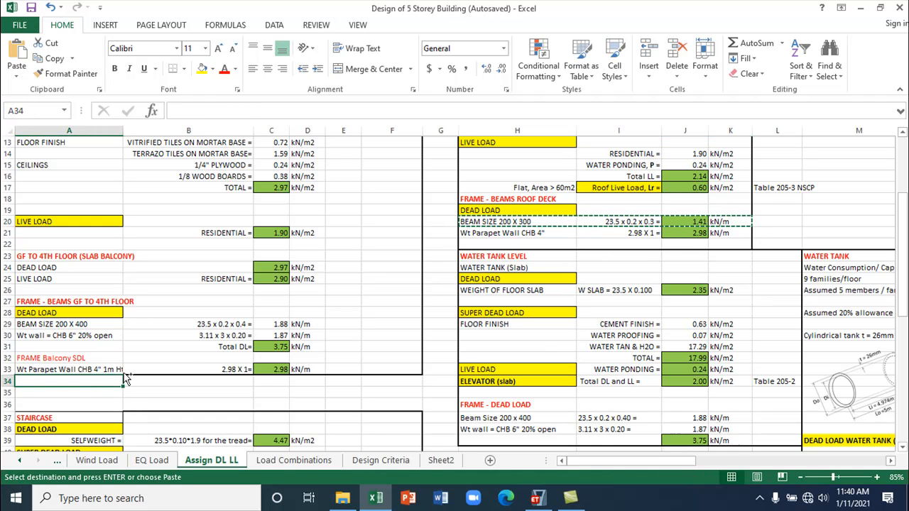
{"action": "key", "text": "ctrl+v"}
{"action": "left_click", "coordinate": [276, 392]}
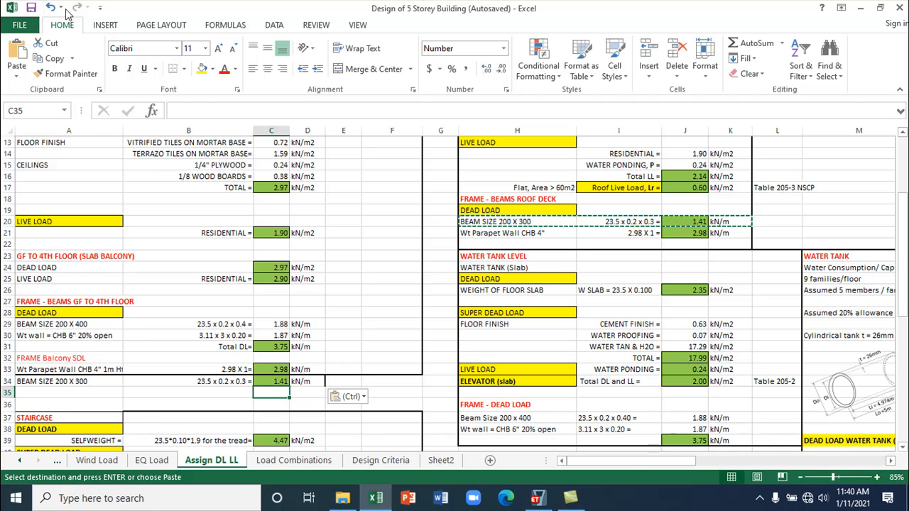
{"action": "left_click", "coordinate": [30, 8]}
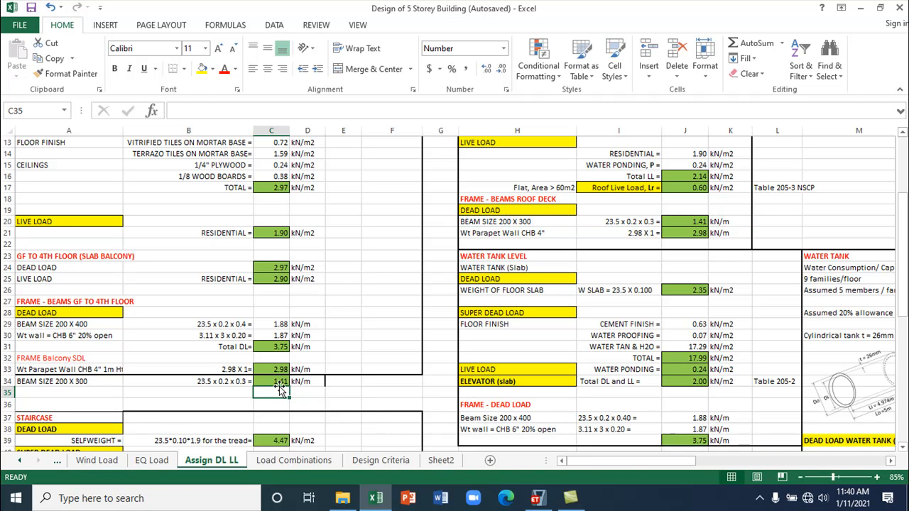
- Switch to ETABS and open the distributed frame load assignment for the selected 4th floor overhang beams
{"action": "left_click", "coordinate": [578, 504]}
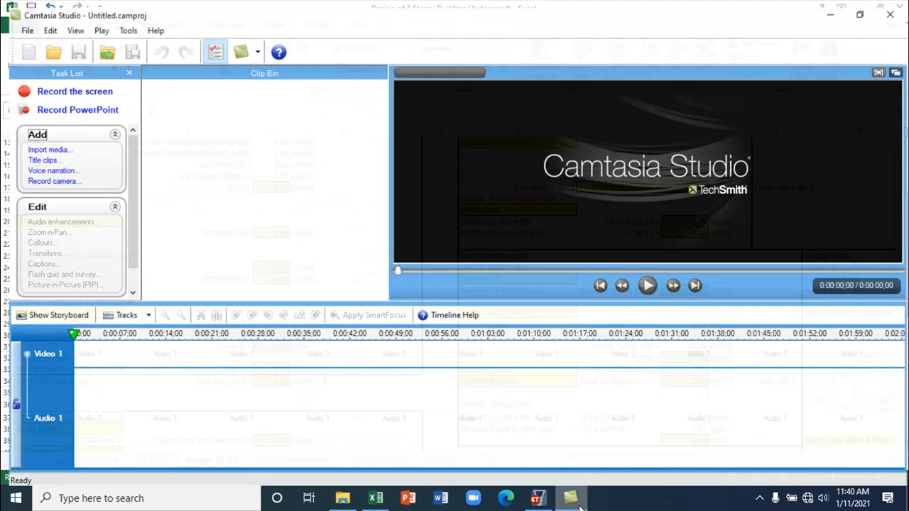
{"action": "left_click", "coordinate": [577, 504]}
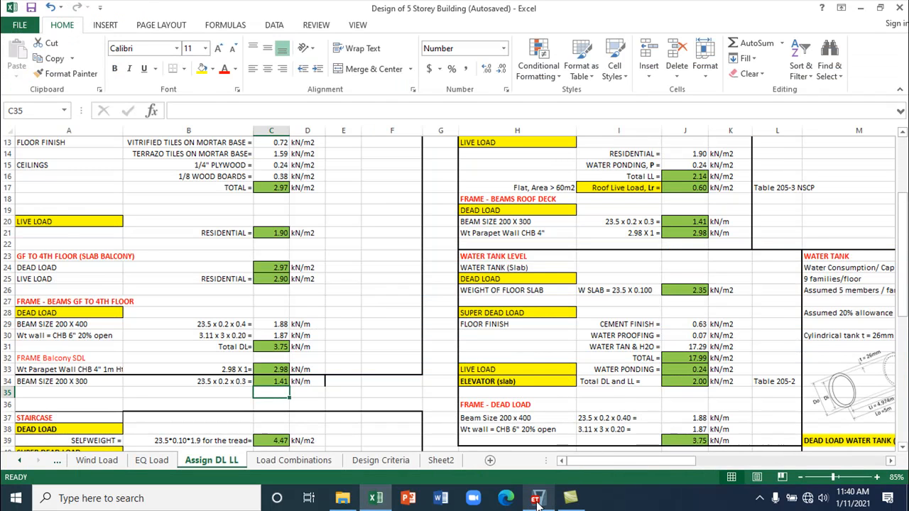
{"action": "left_click", "coordinate": [538, 500]}
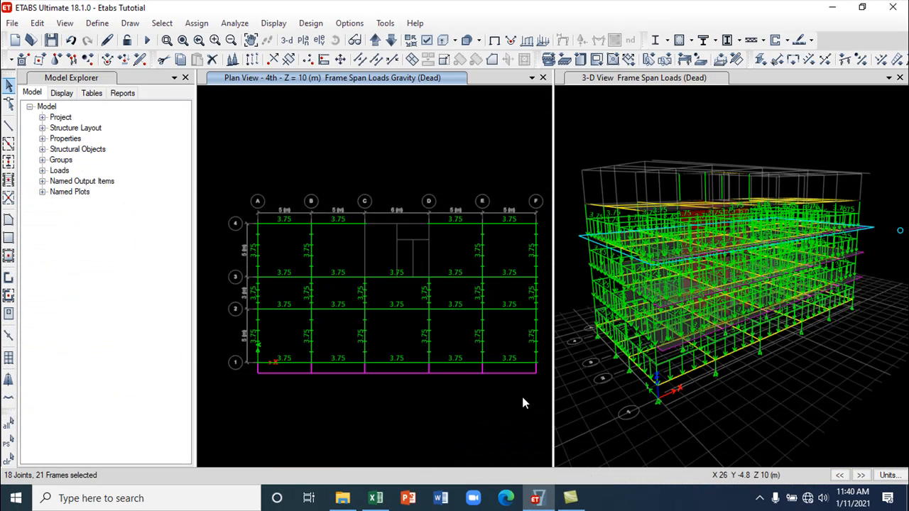
{"action": "left_click", "coordinate": [196, 23]}
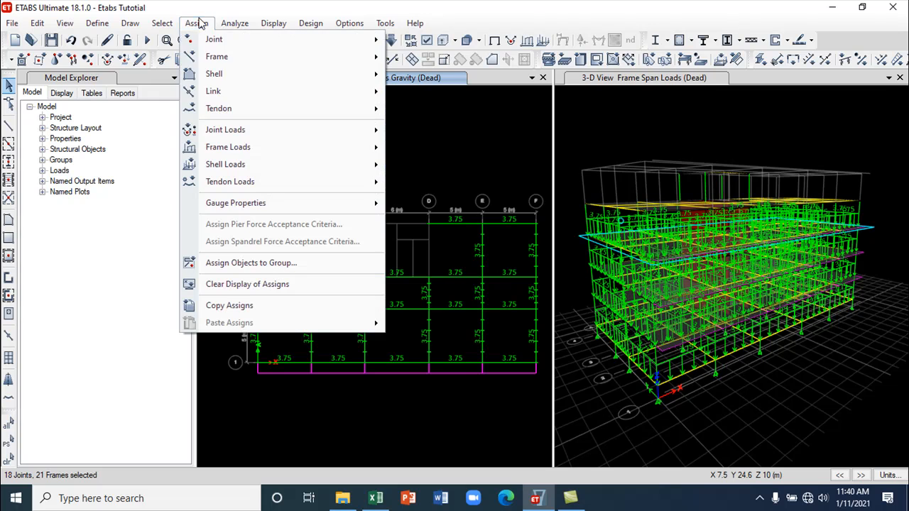
{"action": "mouse_move", "coordinate": [234, 149]}
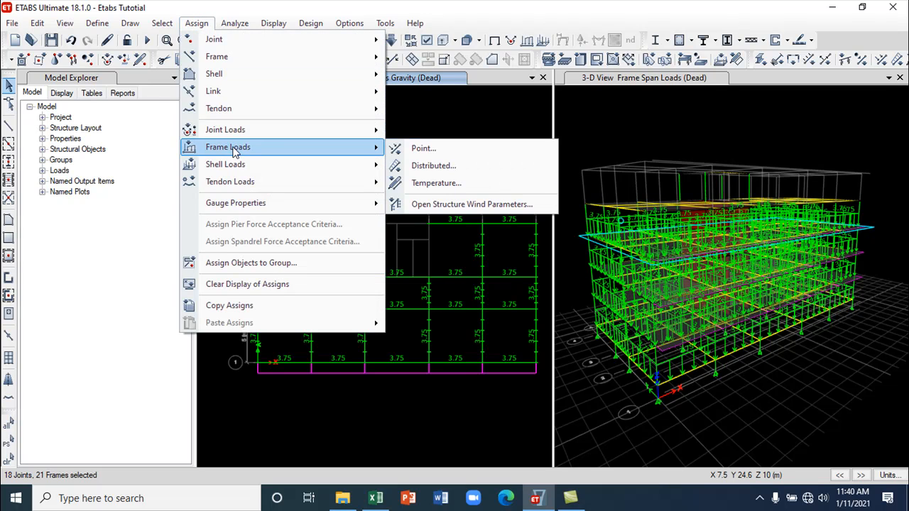
{"action": "left_click", "coordinate": [426, 165]}
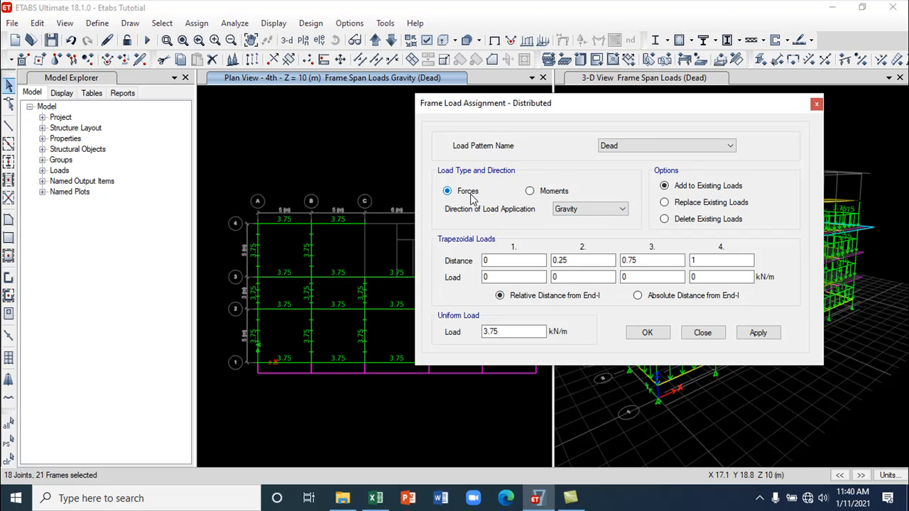
- Set trapezoidal distances 2 to 4 to 0 and the uniform Dead load to 1.41 kN/m
{"action": "left_click_drag", "start_coordinate": [583, 262], "coordinate": [545, 263]}
{"action": "type", "text": "0"}
{"action": "key", "text": "Tab"}
{"action": "key", "text": "BackSpace"}
{"action": "type", "text": "0"}
{"action": "left_click_drag", "start_coordinate": [721, 259], "coordinate": [682, 263]}
{"action": "key", "text": "BackSpace"}
{"action": "type", "text": "0"}
{"action": "left_click", "coordinate": [522, 329]}
{"action": "left_click_drag", "start_coordinate": [522, 331], "coordinate": [479, 335]}
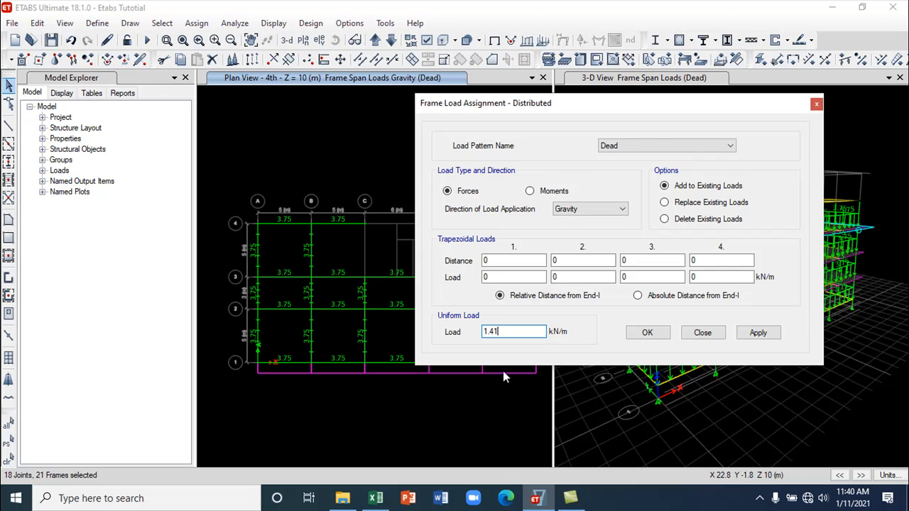
- Check the 200 x 300 beam weight in Excel, then return to ETABS and apply the 1.41 kN/m load to the overhang beams
{"action": "left_click", "coordinate": [376, 501]}
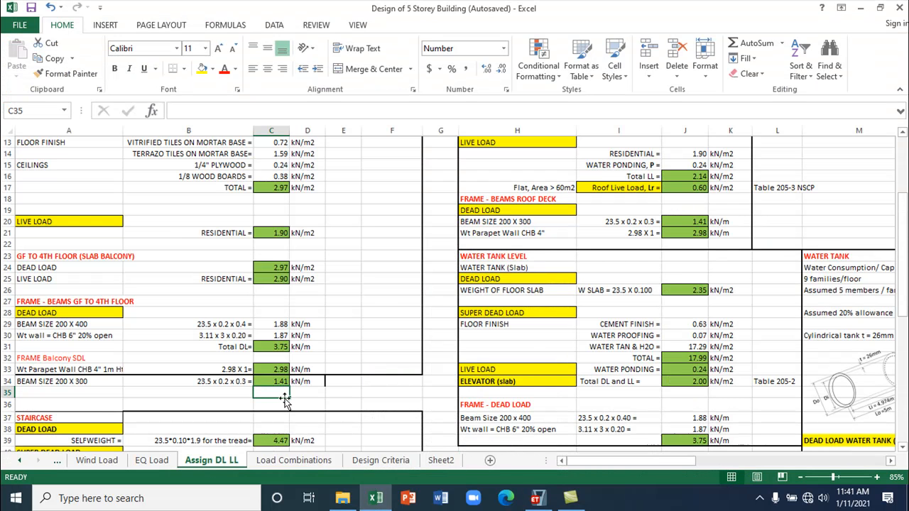
{"action": "right_click", "coordinate": [574, 501]}
{"action": "left_click", "coordinate": [554, 473]}
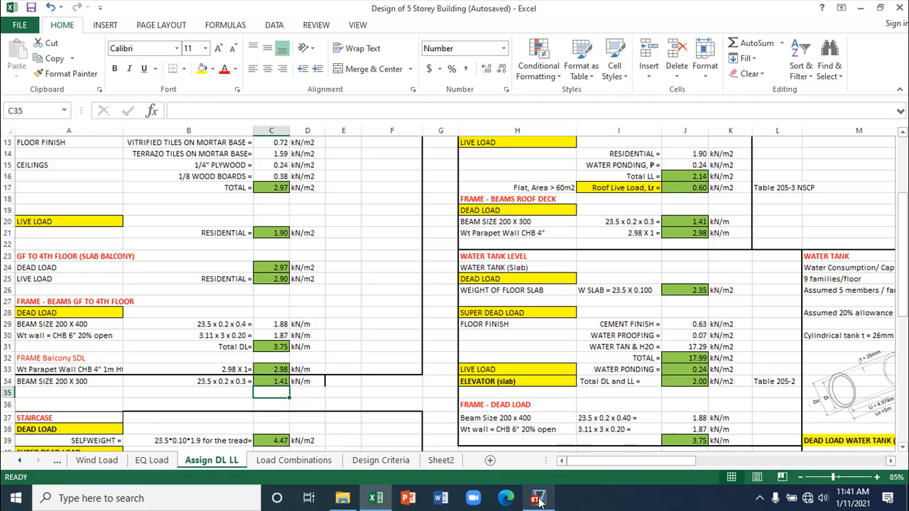
{"action": "mouse_move", "coordinate": [538, 501]}
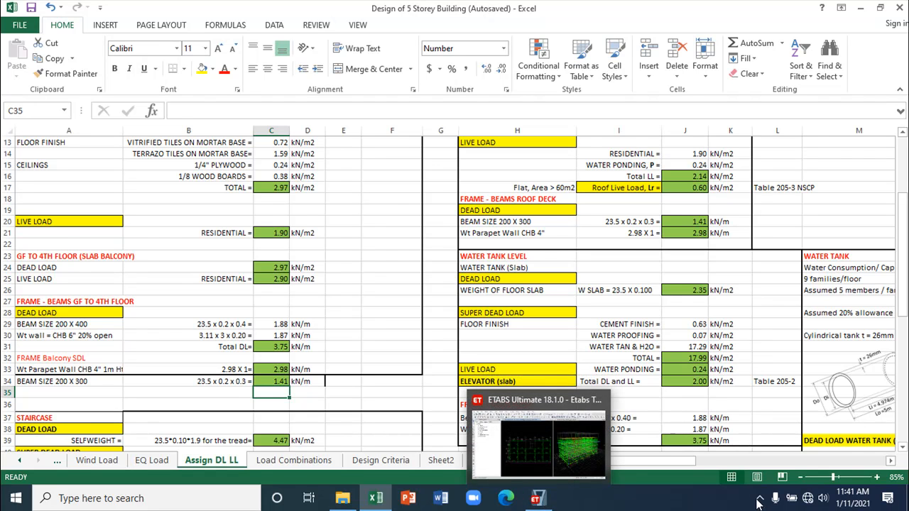
{"action": "left_click", "coordinate": [536, 500]}
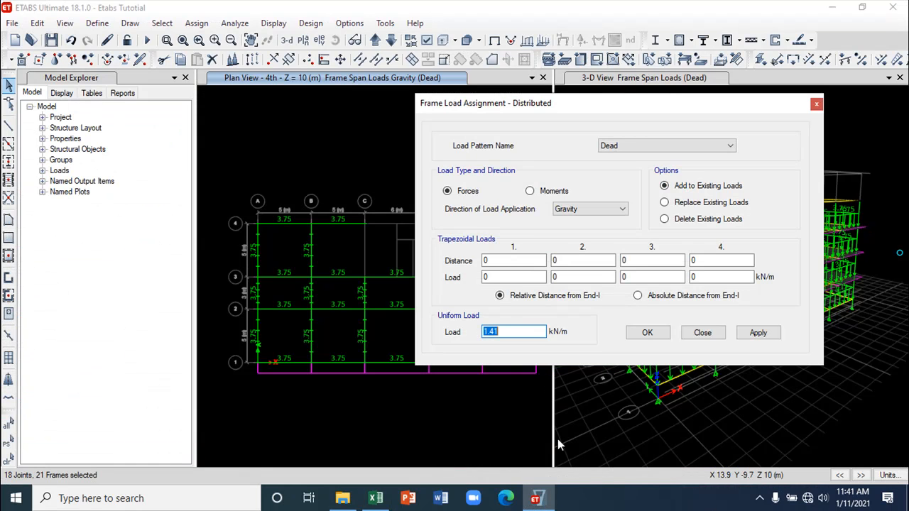
{"action": "left_click", "coordinate": [756, 336]}
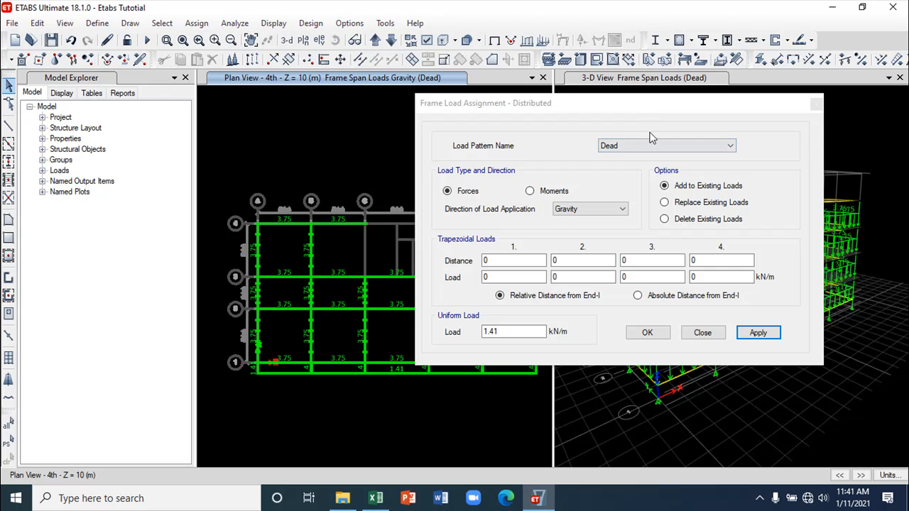
{"action": "left_click", "coordinate": [701, 332]}
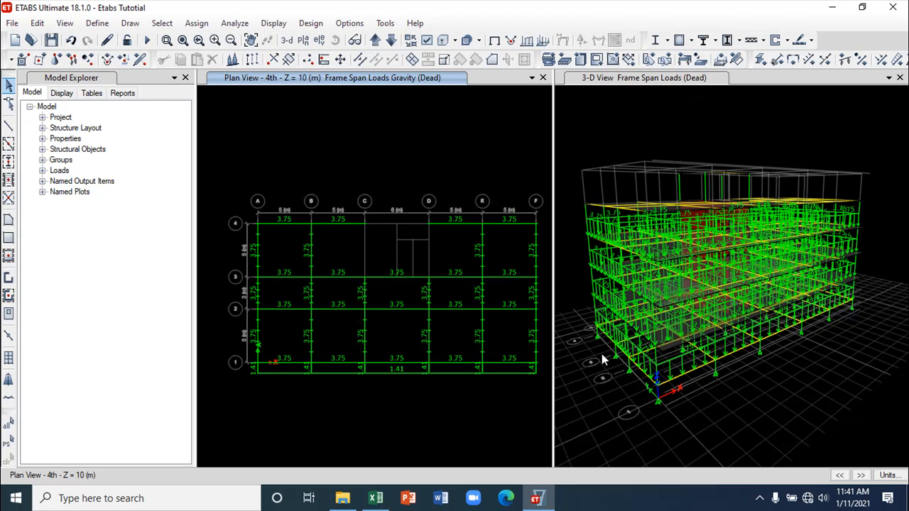
- Redisplay the Dead frame loads with their values in the 3-D view, inspect the overhang beams and save the model
{"action": "left_click", "coordinate": [566, 291]}
{"action": "left_click", "coordinate": [335, 41]}
{"action": "left_click_drag", "start_coordinate": [620, 149], "coordinate": [641, 156]}
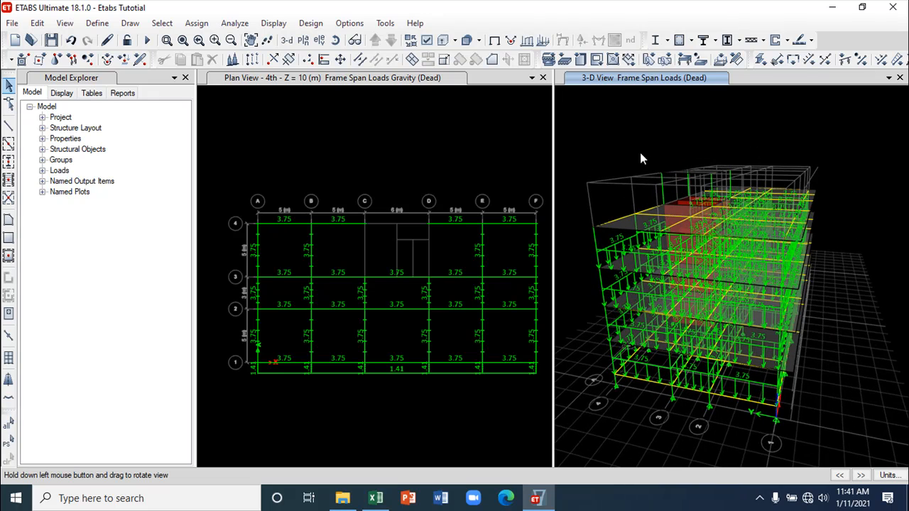
{"action": "left_click", "coordinate": [527, 40]}
{"action": "left_click", "coordinate": [506, 354]}
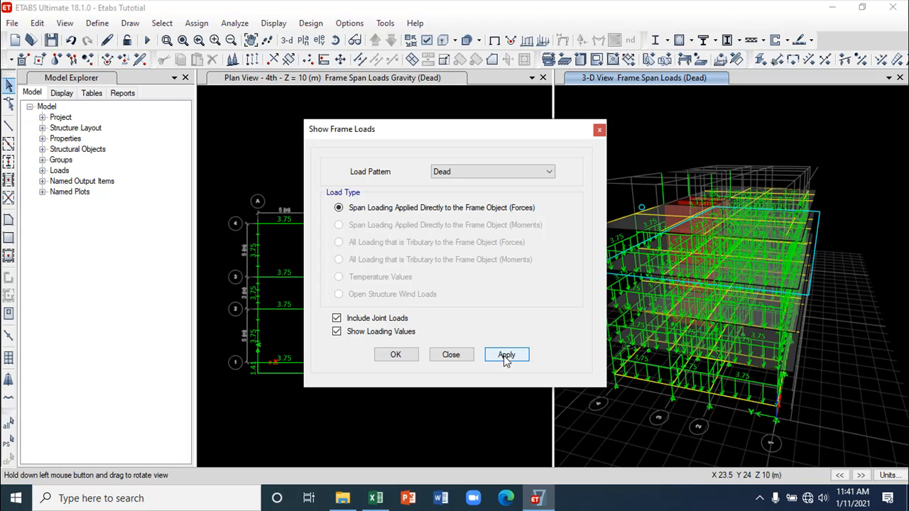
{"action": "left_click", "coordinate": [446, 361]}
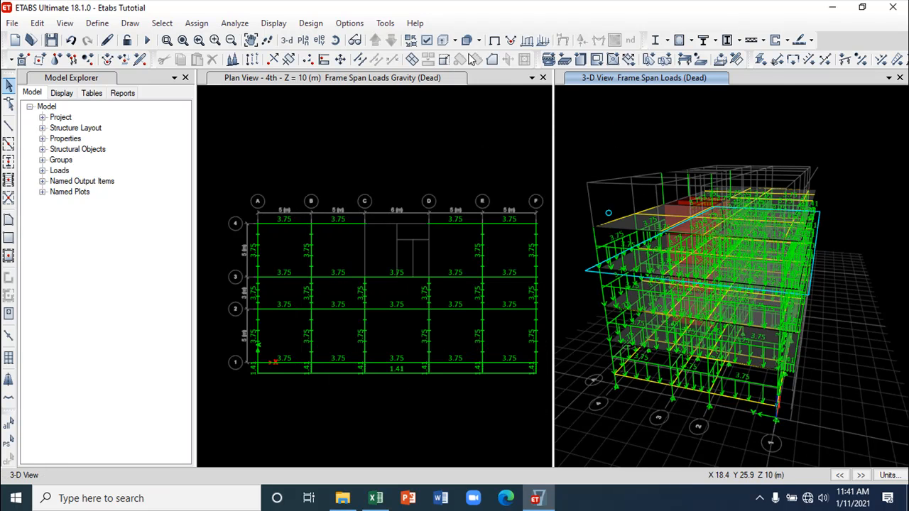
{"action": "left_click", "coordinate": [336, 44]}
{"action": "left_click_drag", "start_coordinate": [632, 158], "coordinate": [598, 153]}
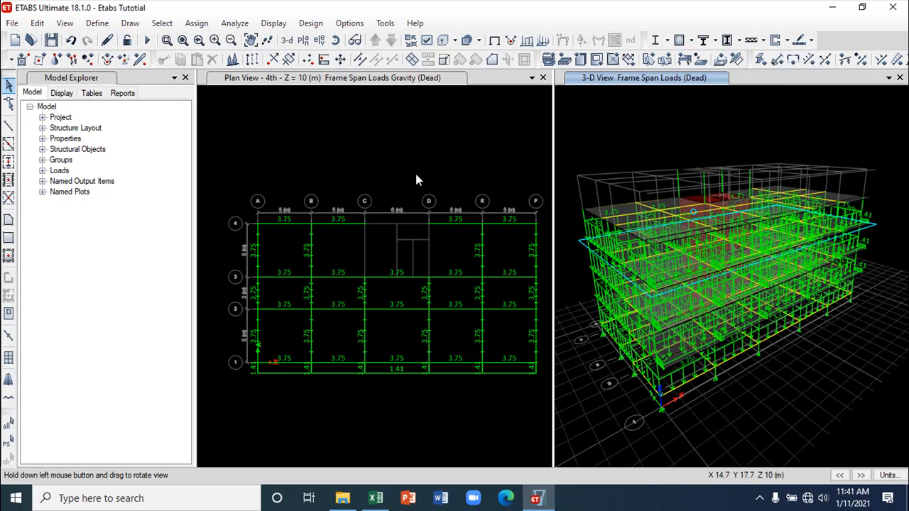
{"action": "left_click", "coordinate": [465, 153]}
{"action": "left_click", "coordinate": [51, 40]}
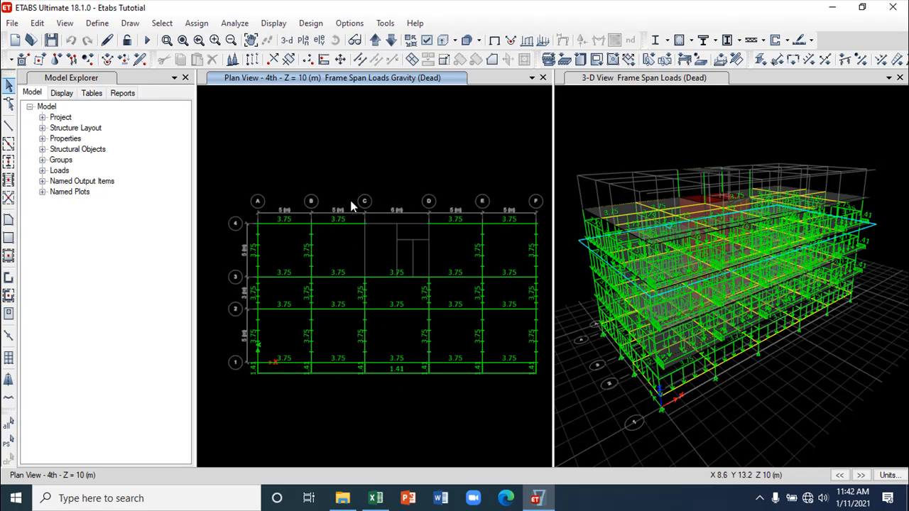
- Go up to the RD plan and select the transverse beams between grids 1 and 2 and the A–B bay beams up to grid 4
{"action": "left_click", "coordinate": [375, 41]}
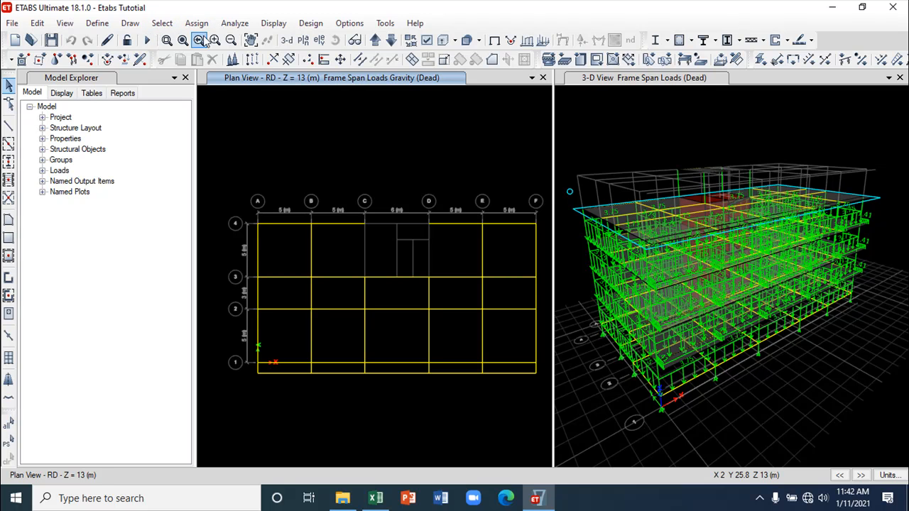
{"action": "left_click_drag", "start_coordinate": [543, 348], "coordinate": [254, 329]}
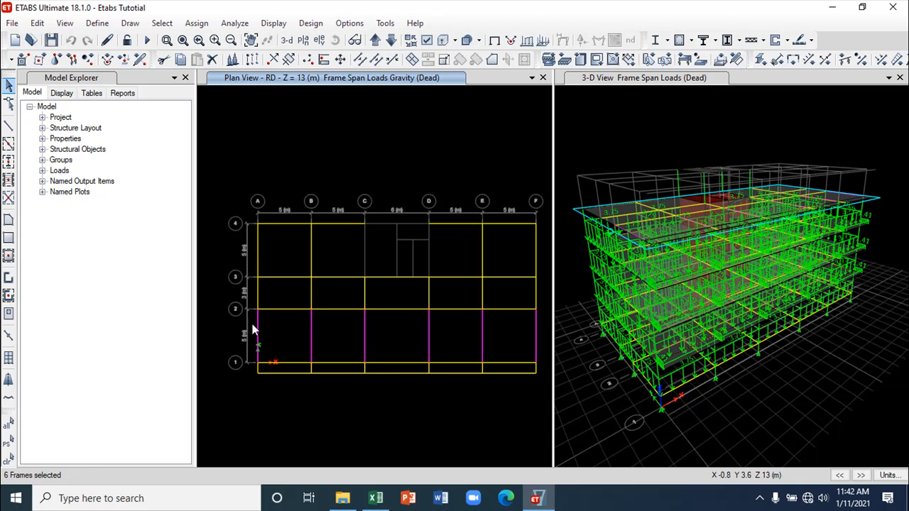
{"action": "left_click", "coordinate": [288, 309]}
{"action": "left_click", "coordinate": [284, 276]}
{"action": "left_click", "coordinate": [279, 224]}
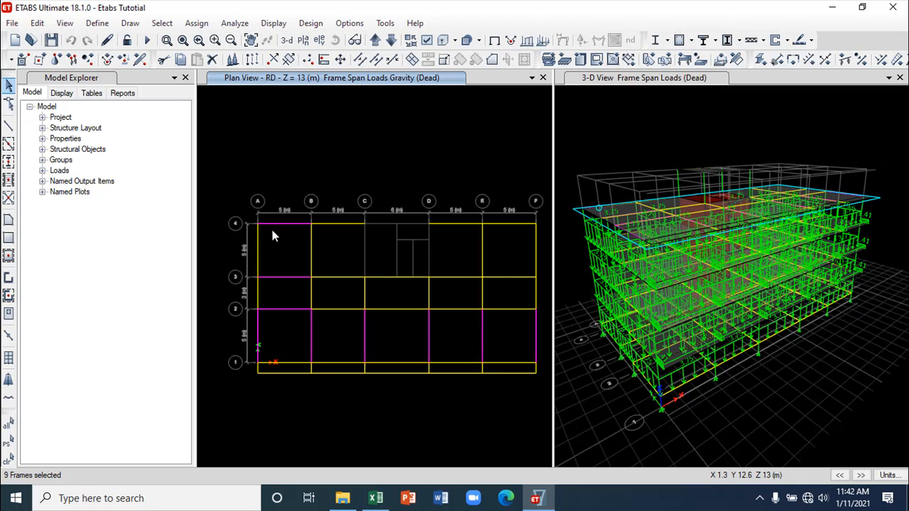
{"action": "left_click", "coordinate": [241, 285]}
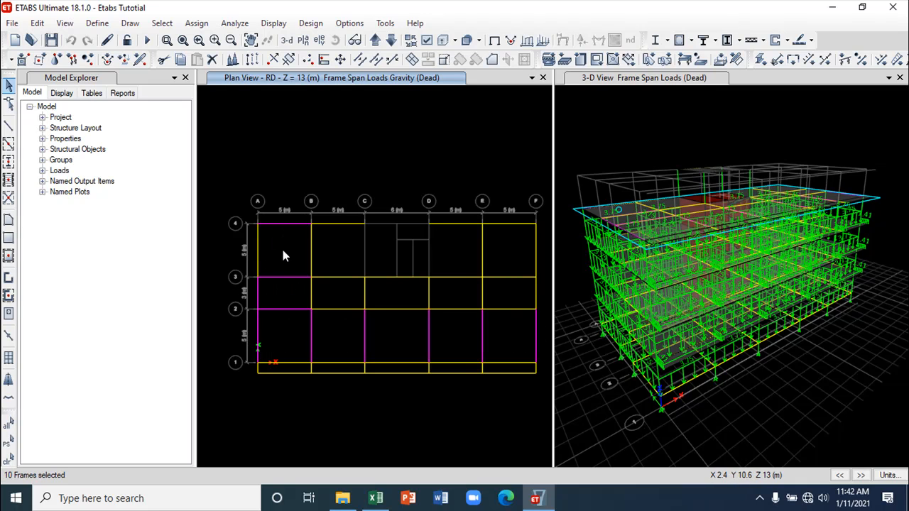
{"action": "left_click_drag", "start_coordinate": [243, 241], "coordinate": [245, 242]}
- Add the remaining roof deck beams from grid B to F between grids 2 and 4 to the selection
{"action": "left_click", "coordinate": [331, 277]}
{"action": "left_click", "coordinate": [339, 309]}
{"action": "left_click_drag", "start_coordinate": [401, 288], "coordinate": [289, 289]}
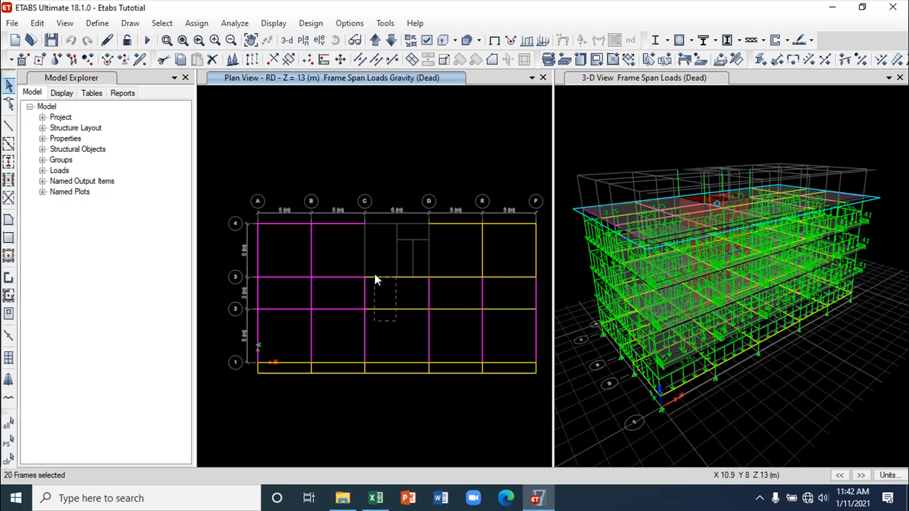
{"action": "left_click_drag", "start_coordinate": [372, 280], "coordinate": [371, 276]}
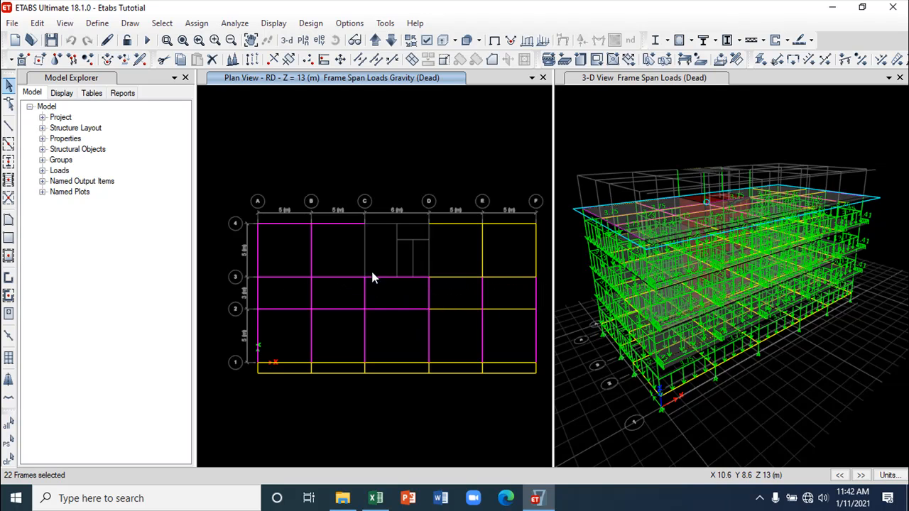
{"action": "left_click_drag", "start_coordinate": [449, 211], "coordinate": [449, 323]}
{"action": "left_click_drag", "start_coordinate": [500, 277], "coordinate": [504, 225]}
{"action": "left_click_drag", "start_coordinate": [543, 260], "coordinate": [471, 244]}
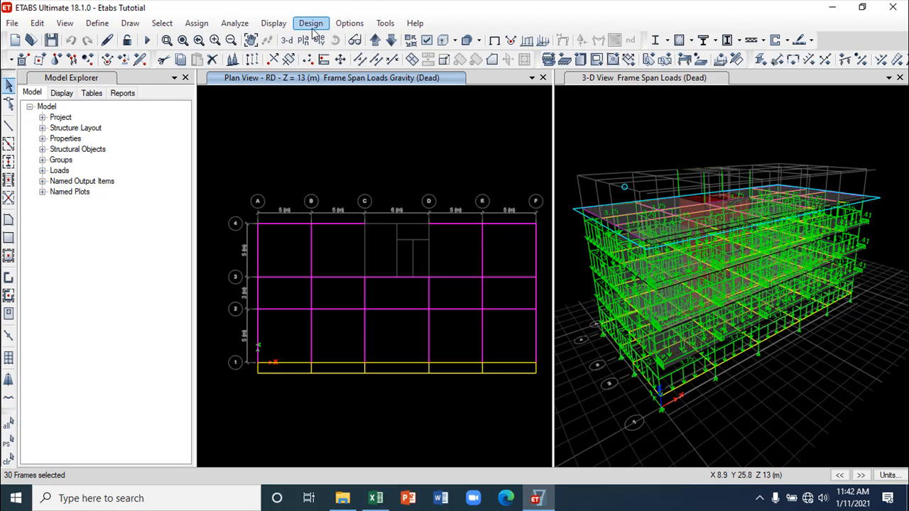
- Open the distributed load assignment for the roof deck beams, choose Add to Existing Loads and set trapezoidal distances 2 to 4 to 0
{"action": "left_click", "coordinate": [209, 27]}
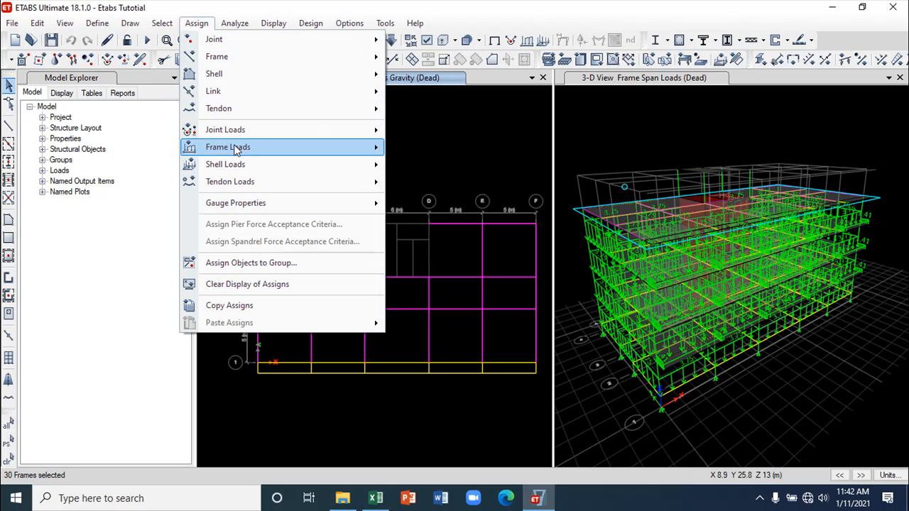
{"action": "mouse_move", "coordinate": [236, 149]}
{"action": "left_click", "coordinate": [440, 167]}
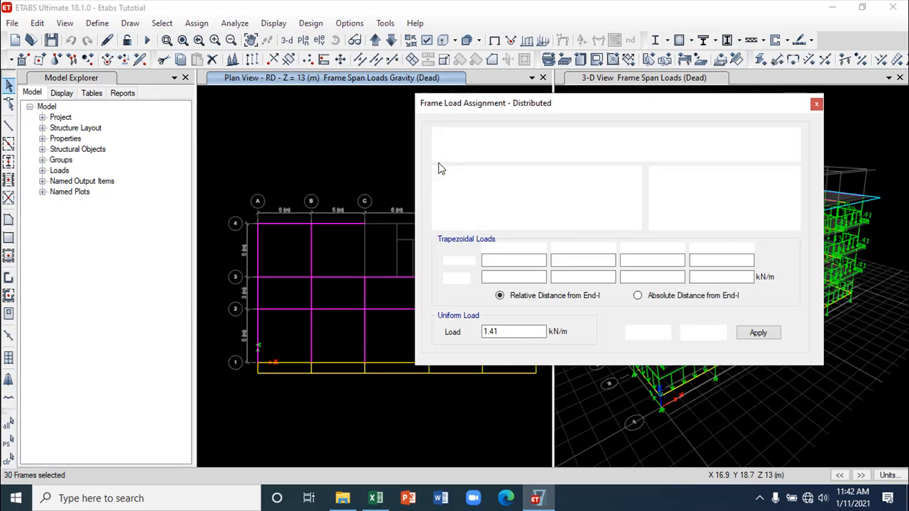
{"action": "left_click", "coordinate": [664, 186]}
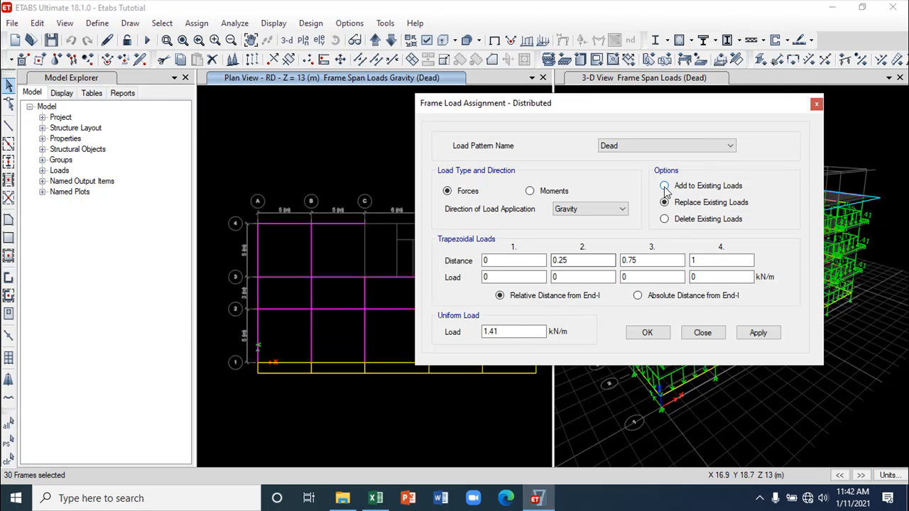
{"action": "double_click", "coordinate": [588, 260]}
{"action": "type", "text": "0"}
{"action": "double_click", "coordinate": [656, 260]}
{"action": "type", "text": "0"}
{"action": "key", "text": "Tab"}
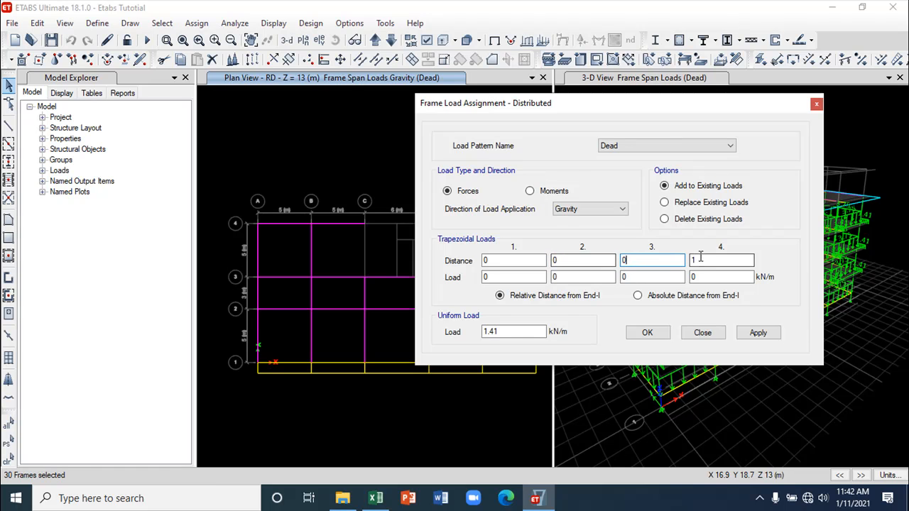
{"action": "type", "text": "0"}
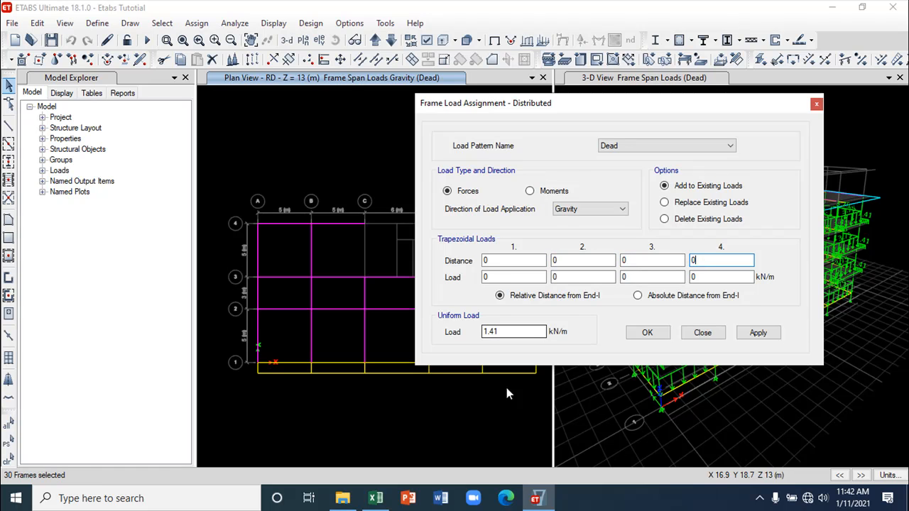
- Look up the roof deck beam dead load and parapet wall load in the Excel sheet, then return to ETABS
{"action": "left_click", "coordinate": [376, 498]}
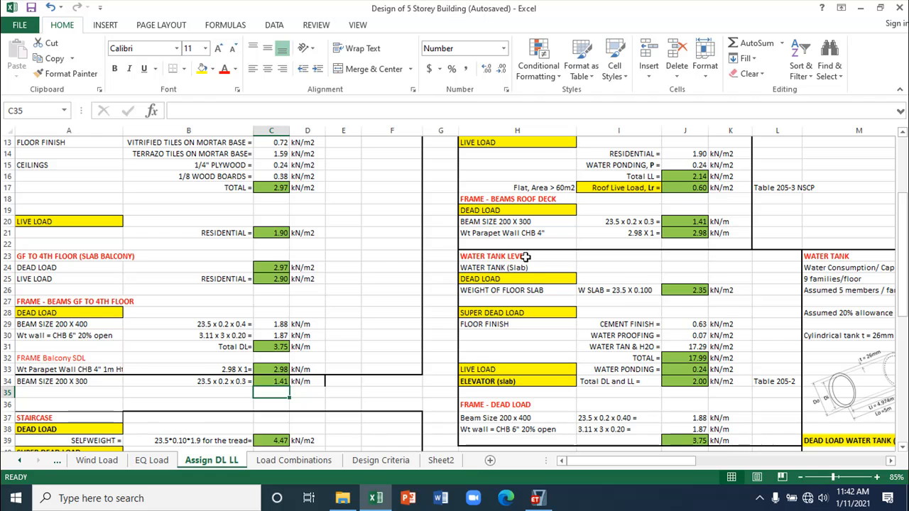
{"action": "scroll", "coordinate": [525, 257], "scroll_direction": "up", "scroll_amount": 4}
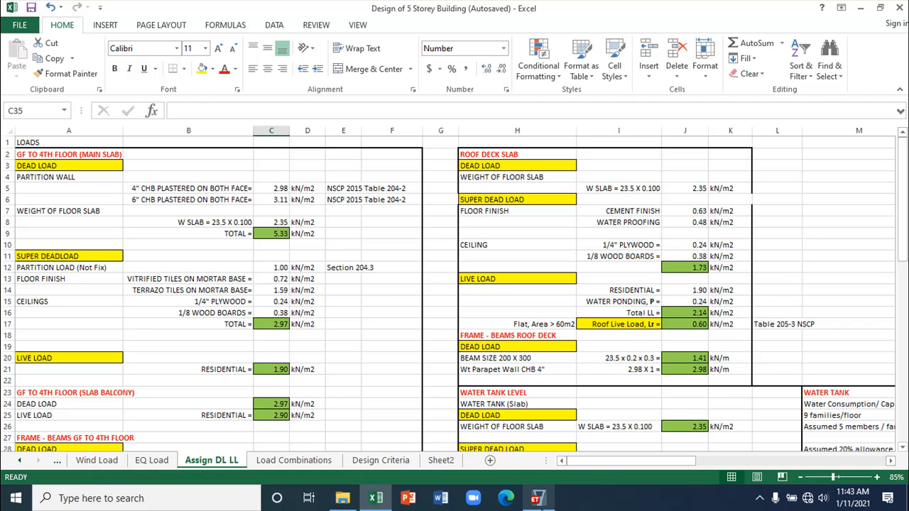
{"action": "left_click", "coordinate": [538, 499]}
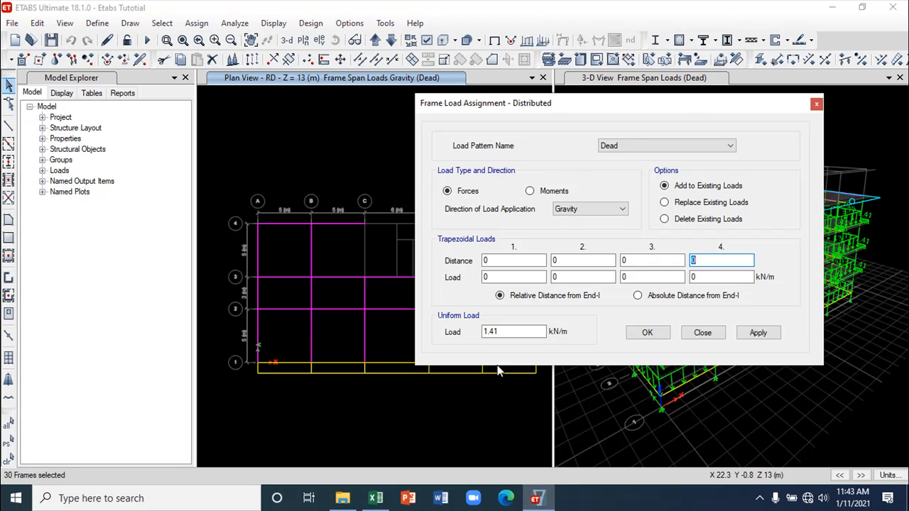
- Add the grid line 1 beams and overhang beams to the roof deck selection and apply the 1.41 kN/m uniform Dead load
{"action": "left_click_drag", "start_coordinate": [688, 110], "coordinate": [808, 78]}
{"action": "left_click_drag", "start_coordinate": [520, 389], "coordinate": [498, 342]}
{"action": "left_click_drag", "start_coordinate": [459, 396], "coordinate": [448, 337]}
{"action": "left_click_drag", "start_coordinate": [401, 389], "coordinate": [390, 338]}
{"action": "left_click_drag", "start_coordinate": [330, 398], "coordinate": [329, 353]}
{"action": "left_click_drag", "start_coordinate": [289, 404], "coordinate": [281, 340]}
{"action": "left_click_drag", "start_coordinate": [539, 373], "coordinate": [245, 366]}
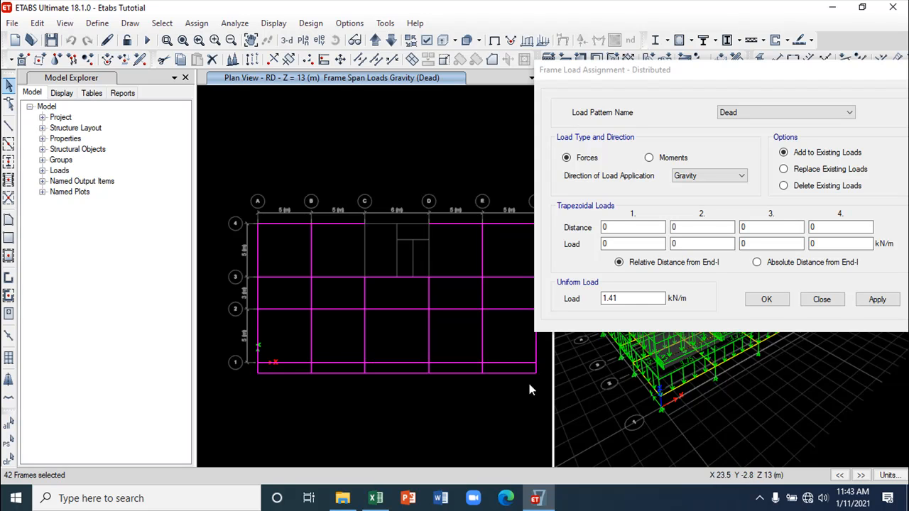
{"action": "left_click", "coordinate": [877, 299]}
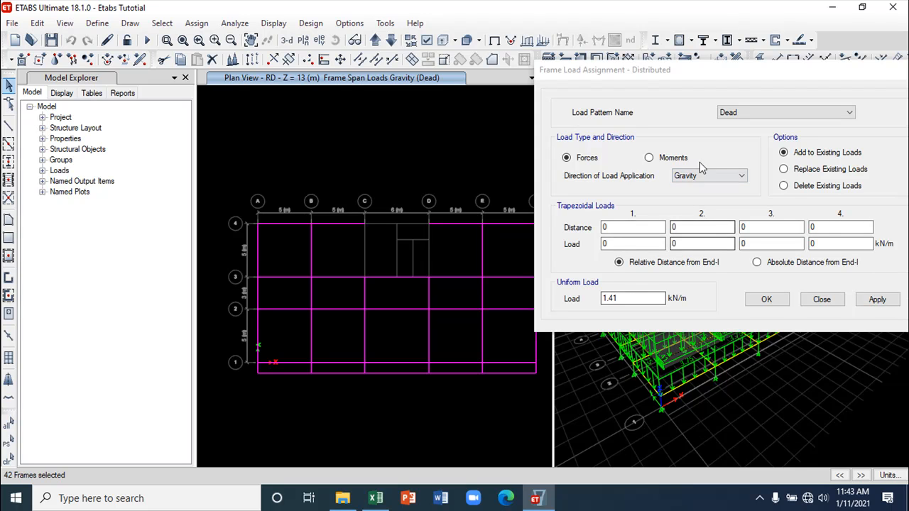
- Confirm the 1.41 kN/m uniform Dead load on the selected roof deck beams and close the distributed load assignment
{"action": "left_click", "coordinate": [879, 301]}
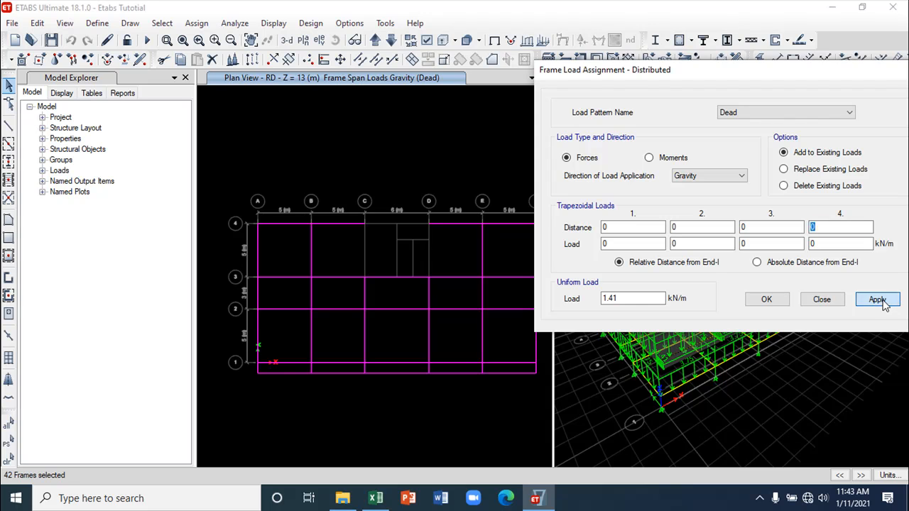
{"action": "left_click", "coordinate": [881, 300]}
{"action": "left_click", "coordinate": [820, 301]}
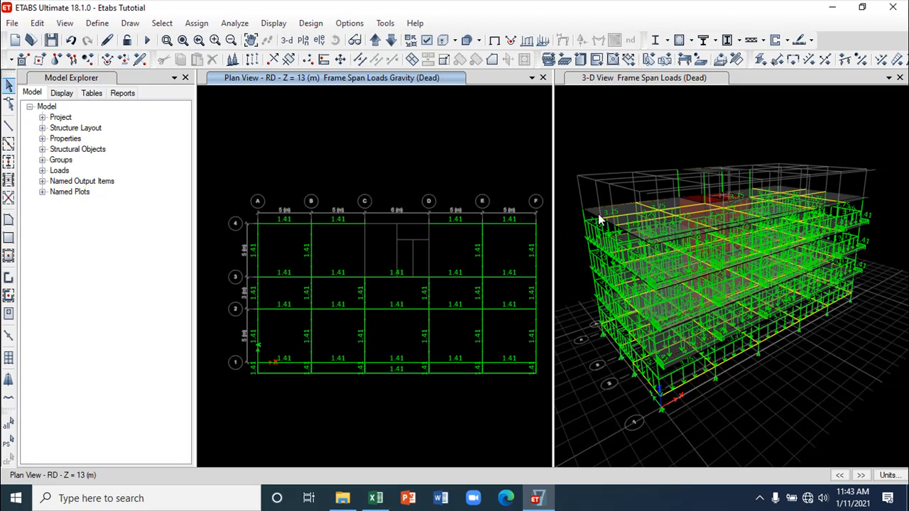
- Redisplay the Dead pattern's frame span loads in the 3-D view, with joint loads and loading values included
{"action": "left_click", "coordinate": [607, 136]}
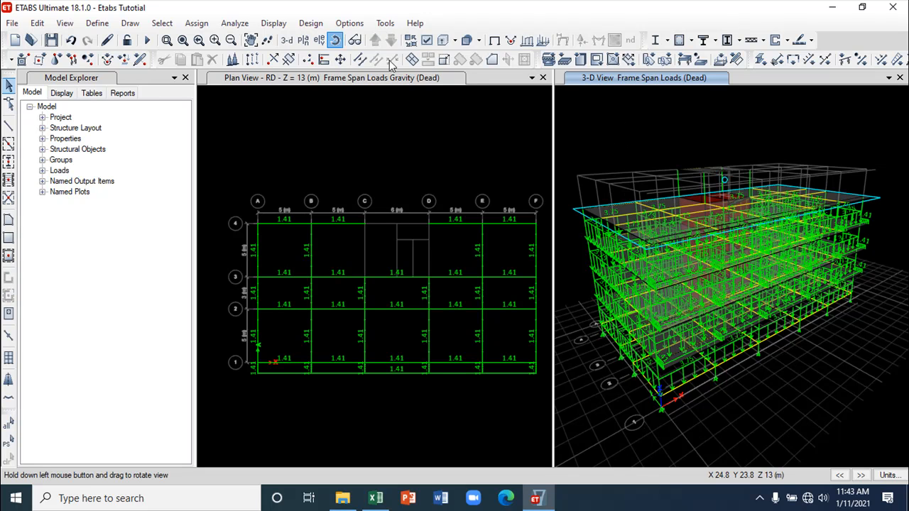
{"action": "left_click_drag", "start_coordinate": [582, 213], "coordinate": [638, 135]}
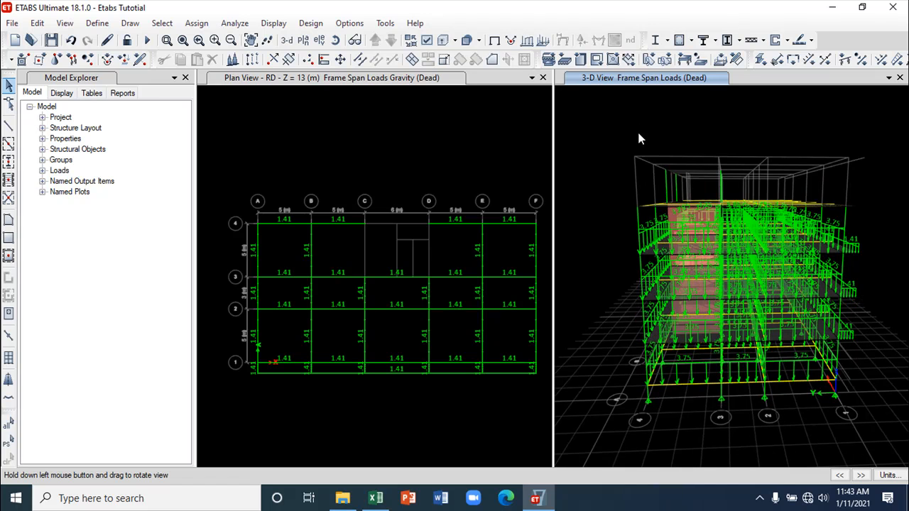
{"action": "left_click", "coordinate": [494, 41]}
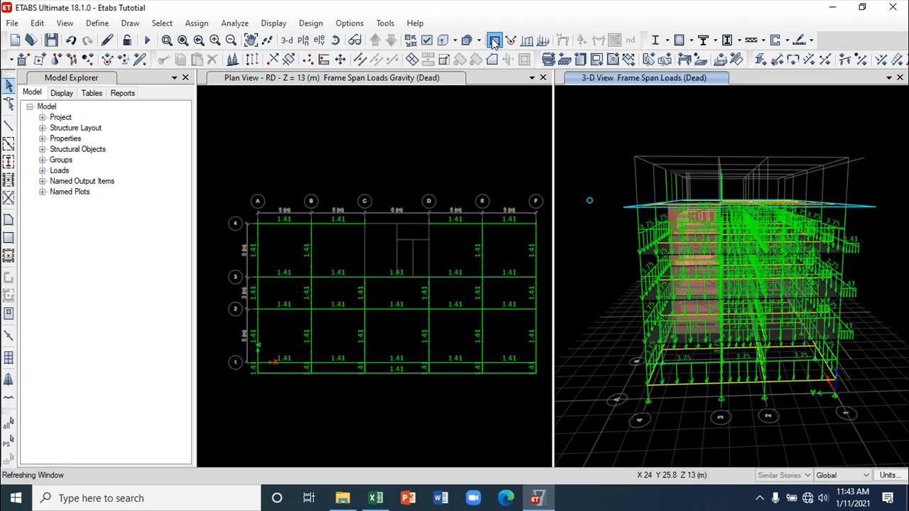
{"action": "left_click", "coordinate": [526, 40]}
{"action": "left_click", "coordinate": [505, 358]}
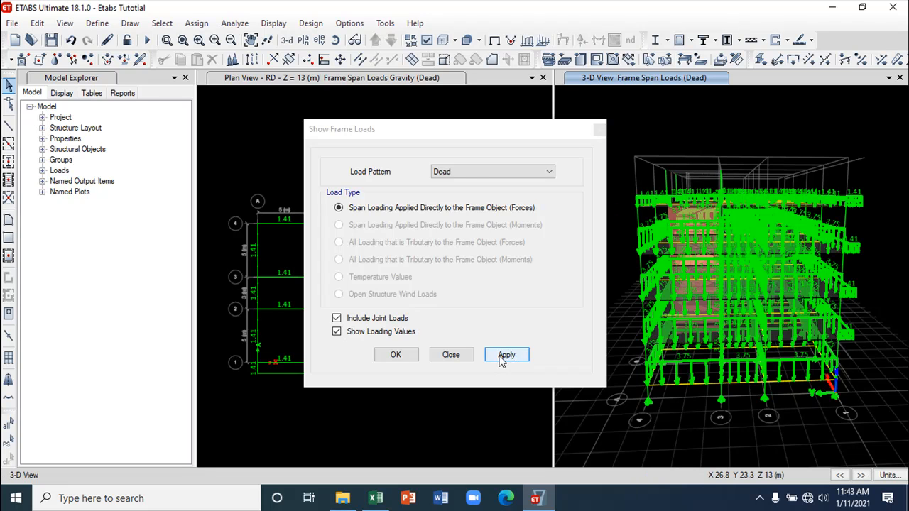
{"action": "left_click", "coordinate": [451, 357]}
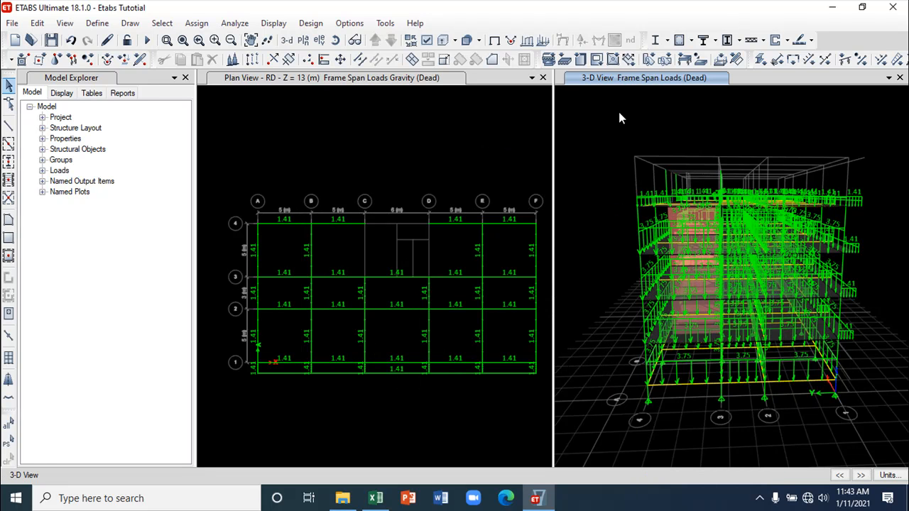
- Check the roof deck beam loads from an oblique angle in the 3-D view, return to the plan view and save the model
{"action": "left_click", "coordinate": [335, 40]}
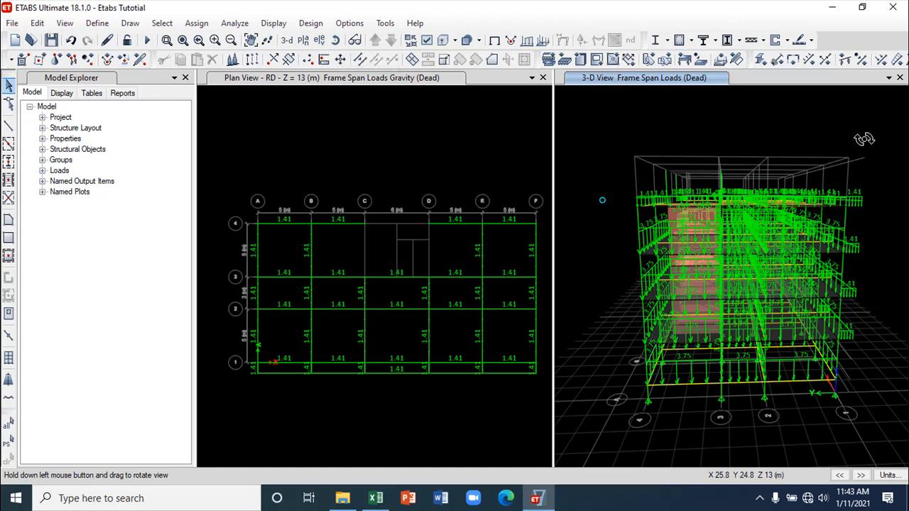
{"action": "left_click_drag", "start_coordinate": [853, 128], "coordinate": [811, 153]}
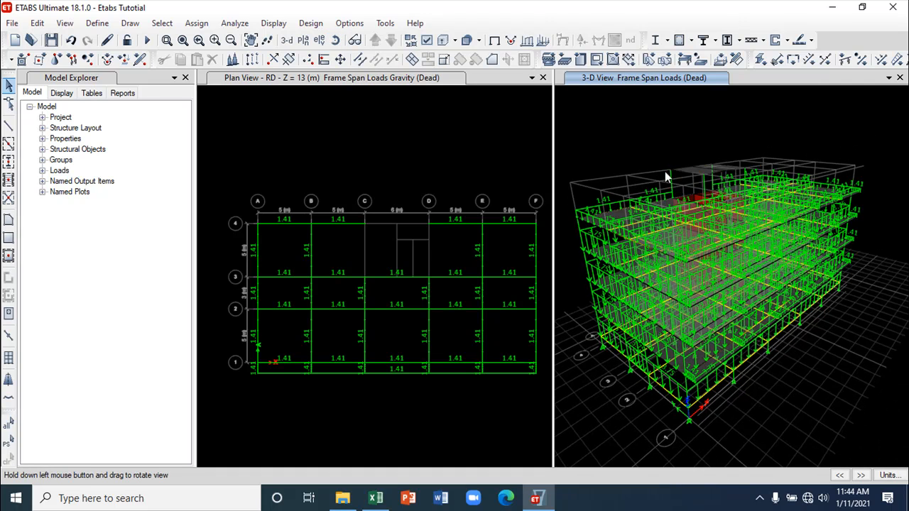
{"action": "scroll", "coordinate": [661, 217], "scroll_direction": "up", "scroll_amount": 3}
{"action": "scroll", "coordinate": [659, 220], "scroll_direction": "down", "scroll_amount": 3}
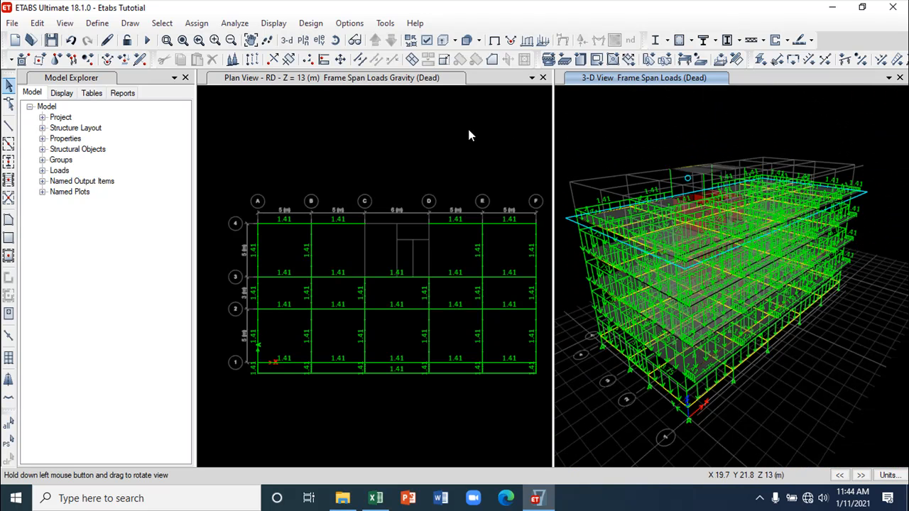
{"action": "left_click", "coordinate": [497, 138]}
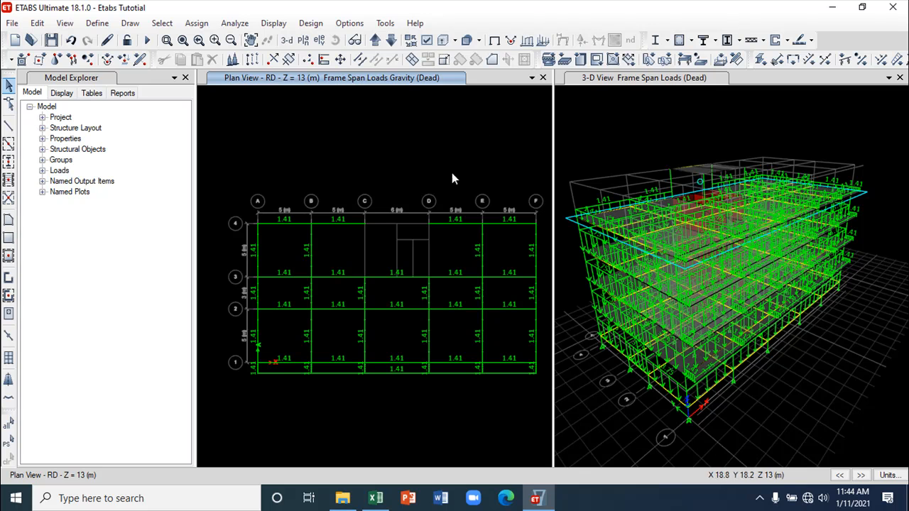
{"action": "left_click", "coordinate": [51, 40]}
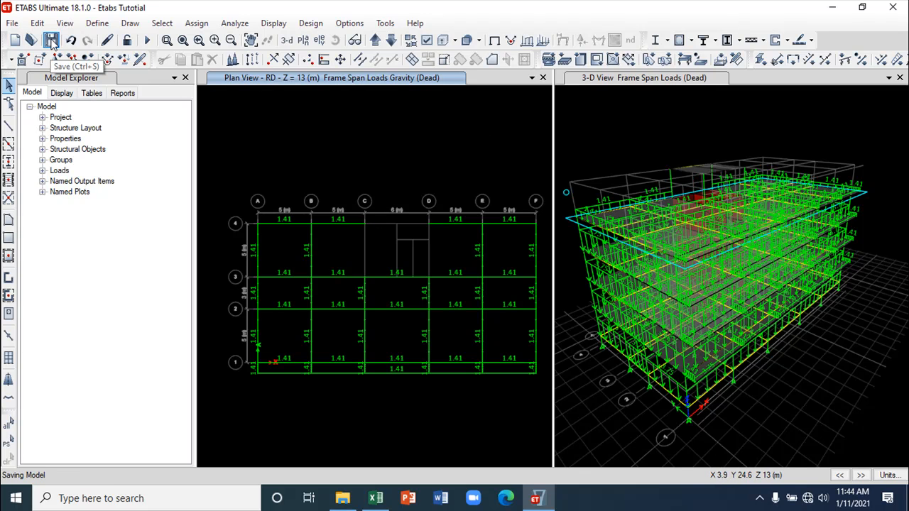
- In the Excel load sheet, move the roof deck parapet wall load row from H21:K21 to row 22
{"action": "left_click", "coordinate": [375, 498]}
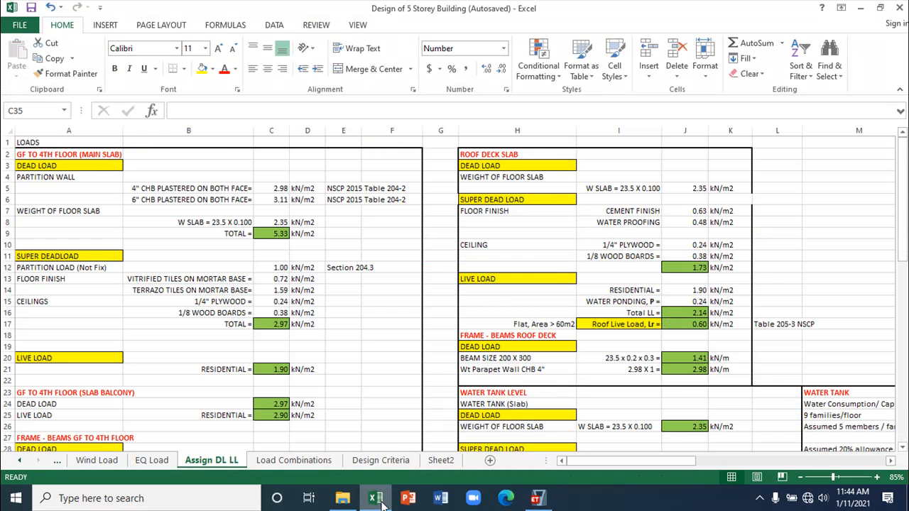
{"action": "left_click", "coordinate": [483, 374]}
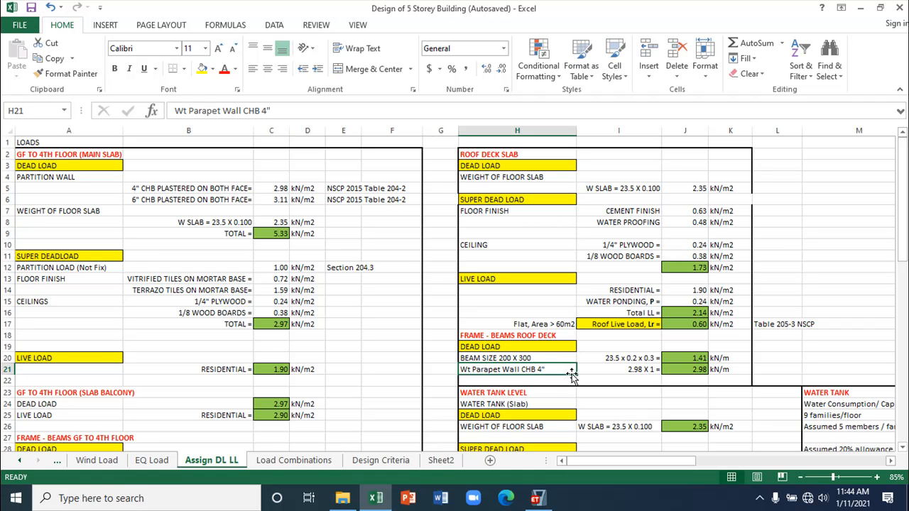
{"action": "left_click_drag", "start_coordinate": [485, 369], "coordinate": [724, 369]}
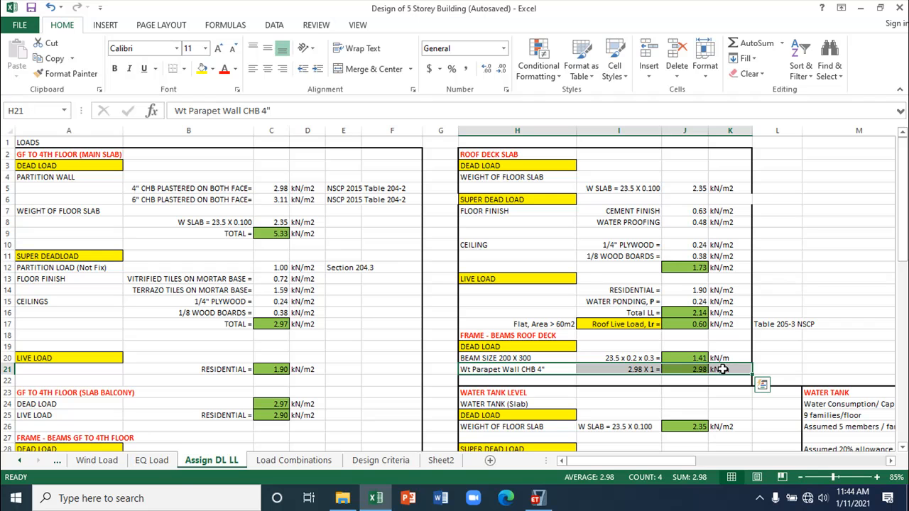
{"action": "key", "text": "ctrl+x"}
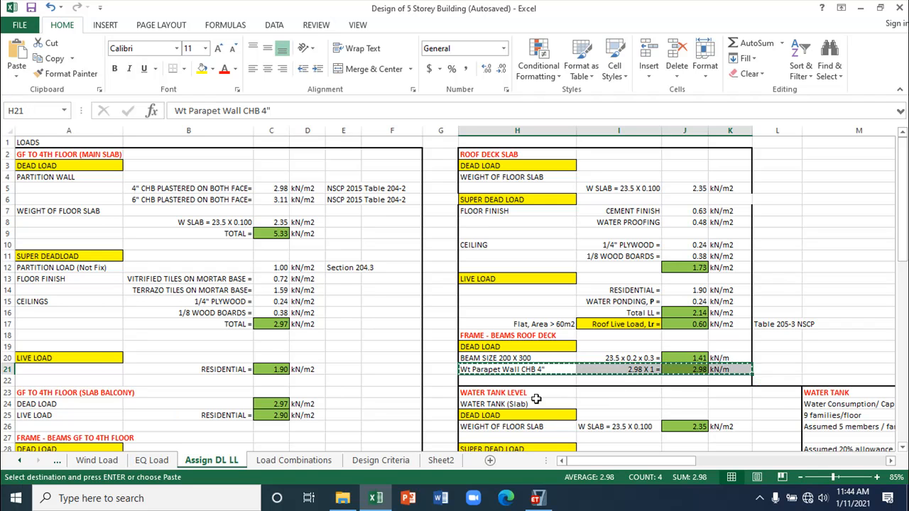
{"action": "left_click", "coordinate": [485, 380]}
{"action": "key", "text": "ctrl+v"}
- Enter the heading SUPER DEAD LOAD in cell H21 above the parapet wall load and fill it yellow
{"action": "left_click", "coordinate": [499, 367]}
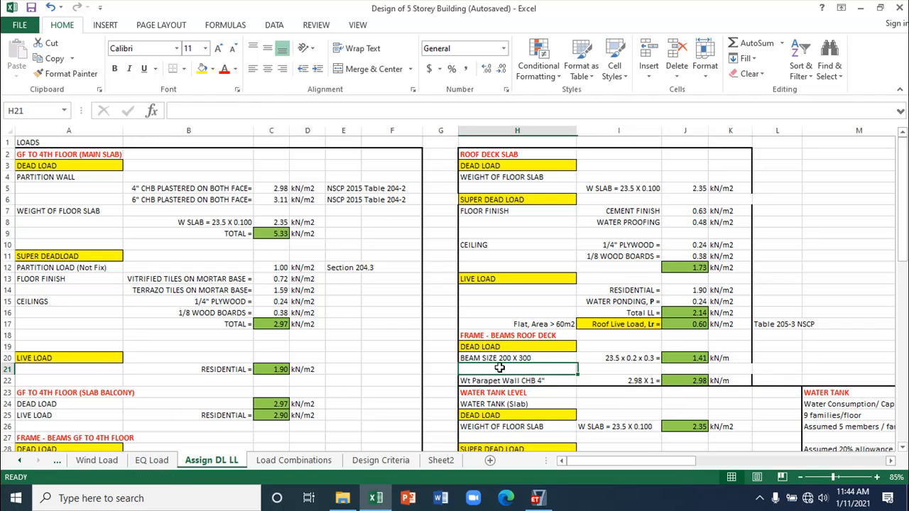
{"action": "type", "text": "SUPER DEAD LOAD"}
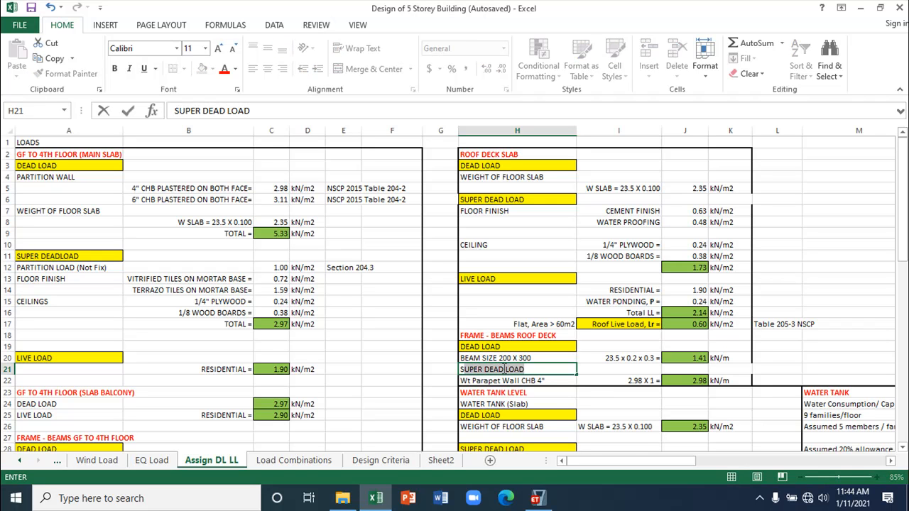
{"action": "left_click", "coordinate": [621, 423]}
{"action": "left_click", "coordinate": [521, 369]}
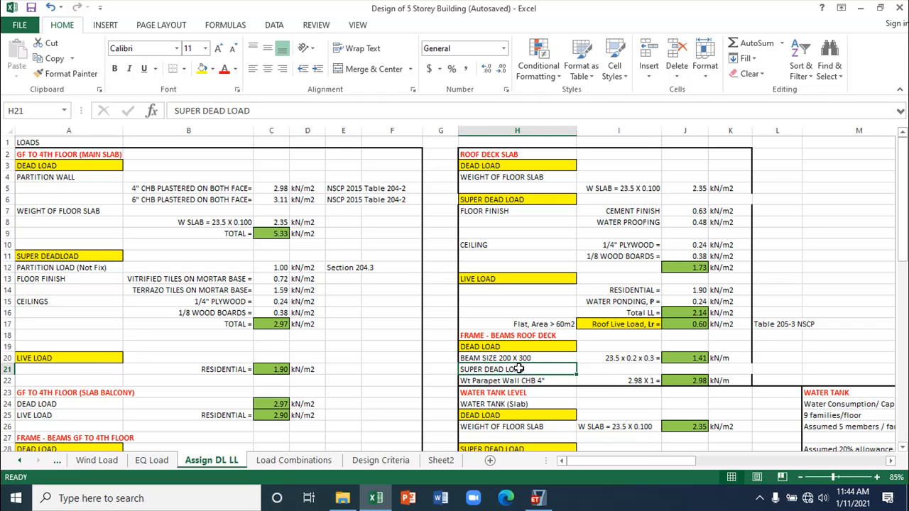
{"action": "left_click", "coordinate": [202, 68]}
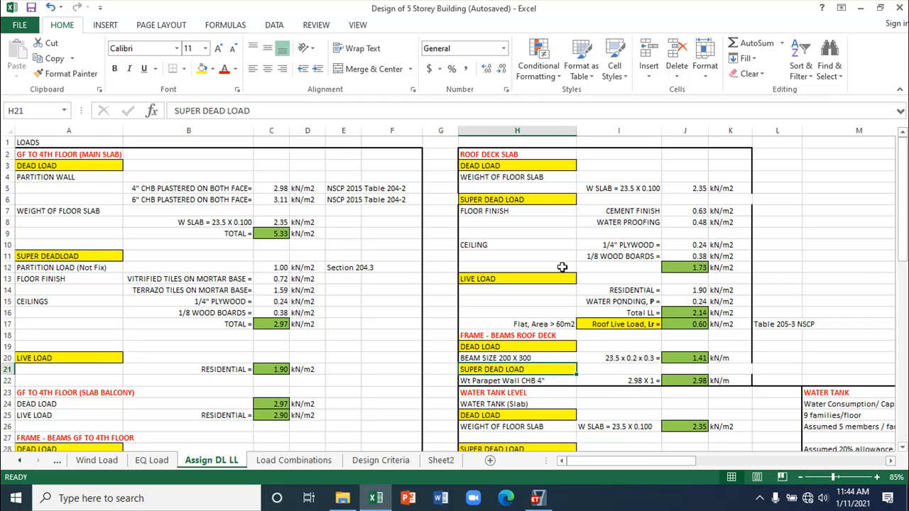
- Check the parapet wall load in cell J22, save the workbook and switch back to ETABS
{"action": "left_click", "coordinate": [623, 370]}
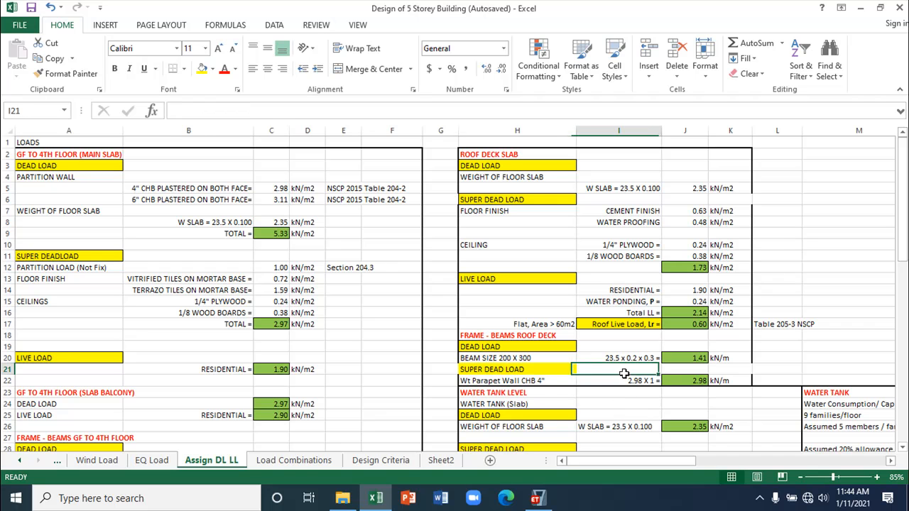
{"action": "left_click", "coordinate": [688, 380]}
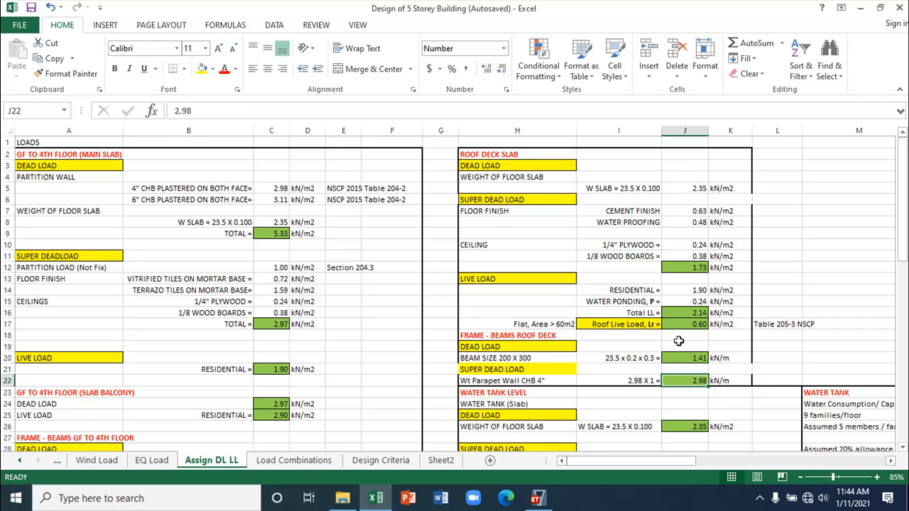
{"action": "left_click", "coordinate": [31, 8]}
{"action": "left_click", "coordinate": [536, 498]}
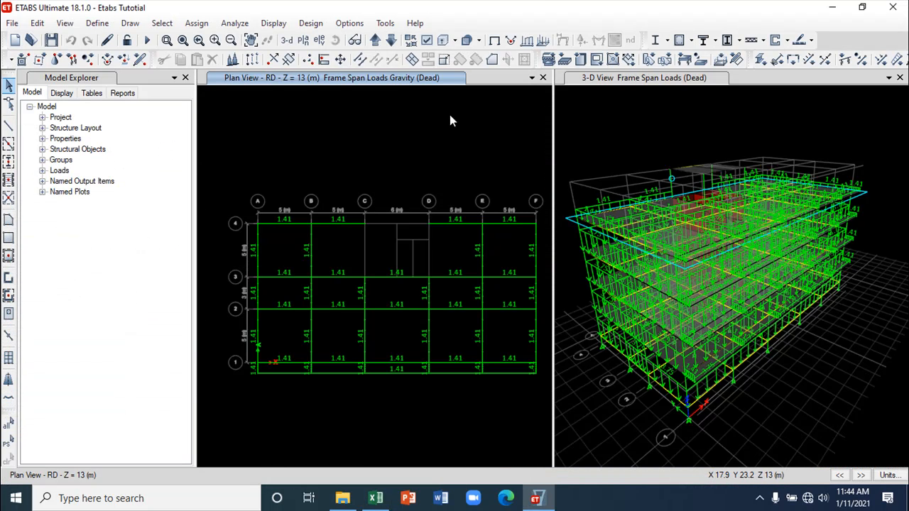
- Go up to the WT plan at Z = 16 m and select the five beams between grids C–D and 3–4
{"action": "left_click", "coordinate": [375, 41]}
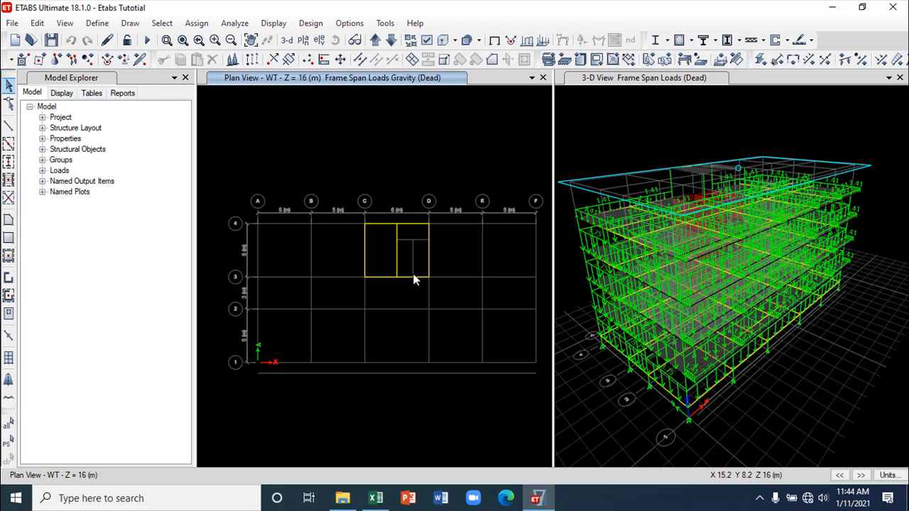
{"action": "left_click_drag", "start_coordinate": [401, 260], "coordinate": [376, 217]}
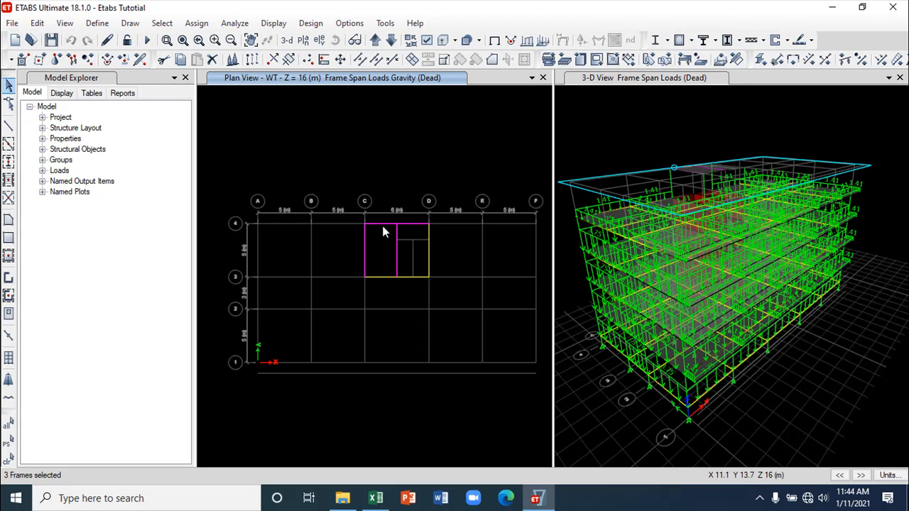
{"action": "left_click", "coordinate": [427, 226]}
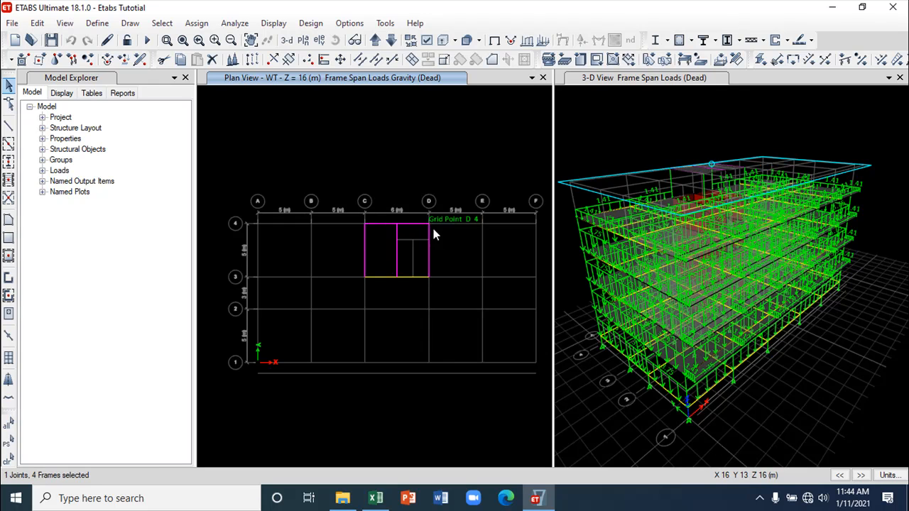
{"action": "left_click", "coordinate": [405, 277]}
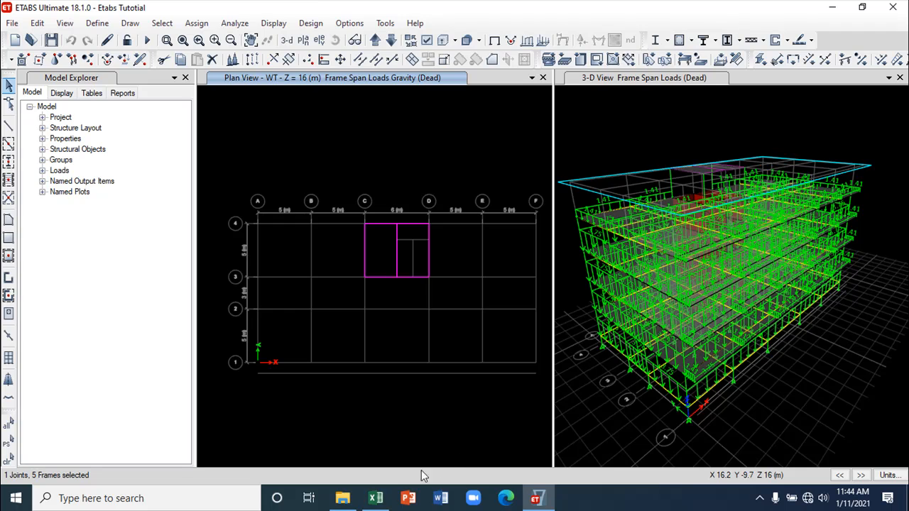
- Look up the water tank level frame dead load in the Excel sheet, then return to ETABS
{"action": "left_click", "coordinate": [376, 498]}
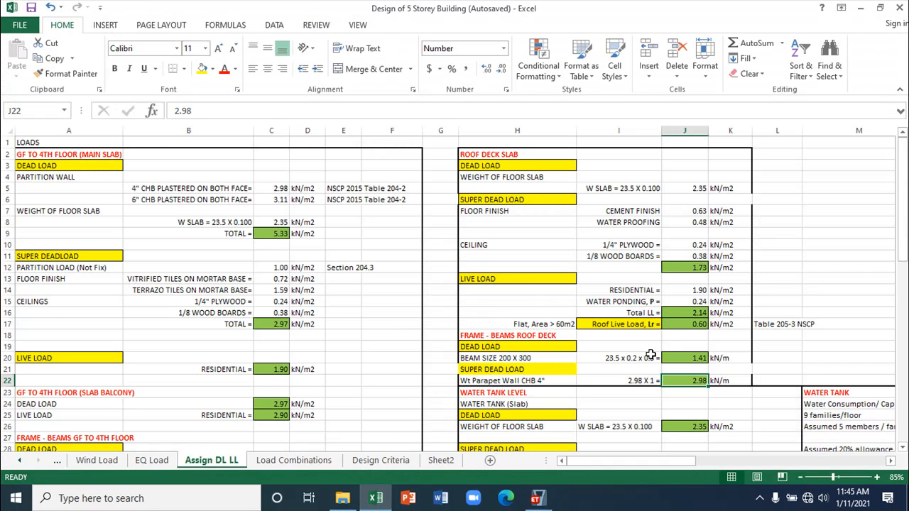
{"action": "scroll", "coordinate": [650, 355], "scroll_direction": "down", "scroll_amount": 4}
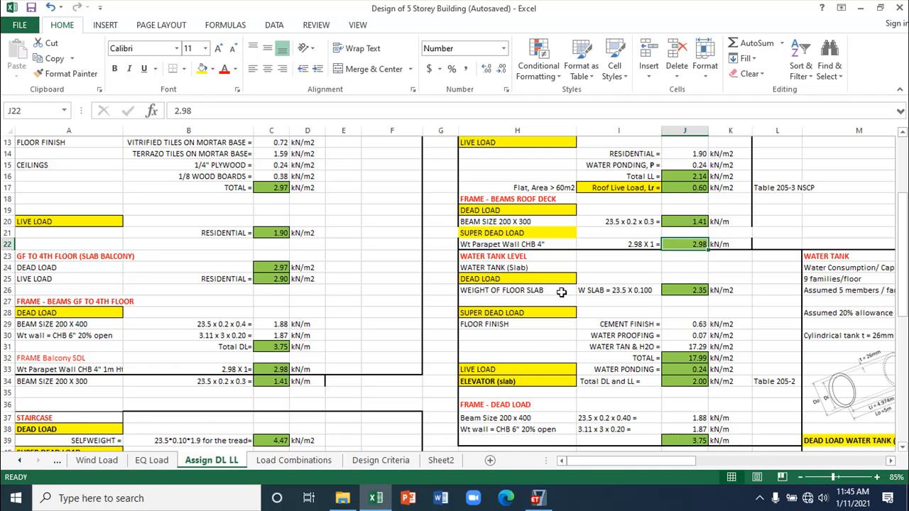
{"action": "scroll", "coordinate": [564, 291], "scroll_direction": "down", "scroll_amount": 2}
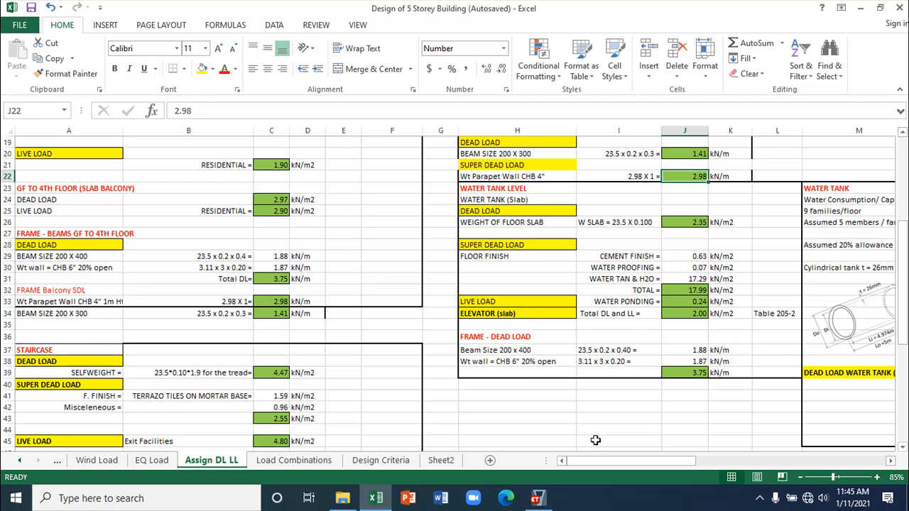
{"action": "left_click", "coordinate": [538, 499]}
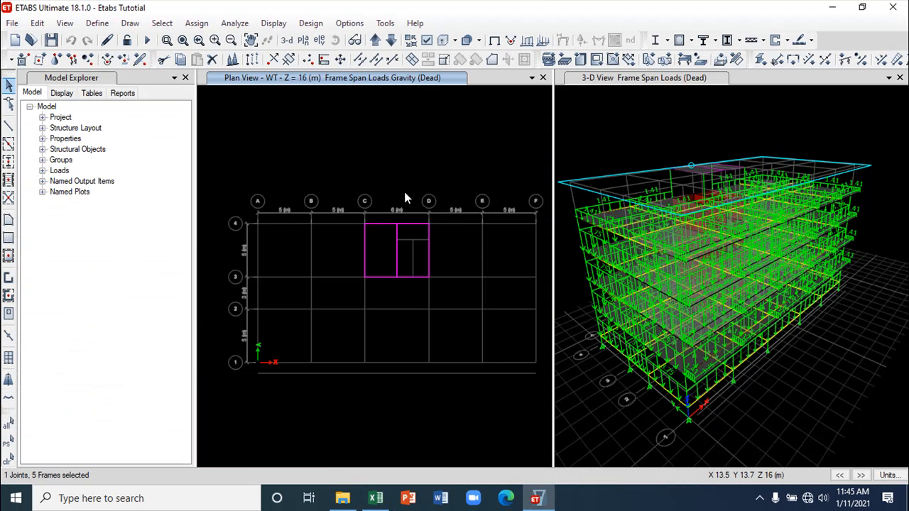
- Open the distributed frame load assignment for the water tank level beams, set trapezoidal distances 2 to 4 to 0 and choose Add to Existing Loads
{"action": "left_click", "coordinate": [196, 23]}
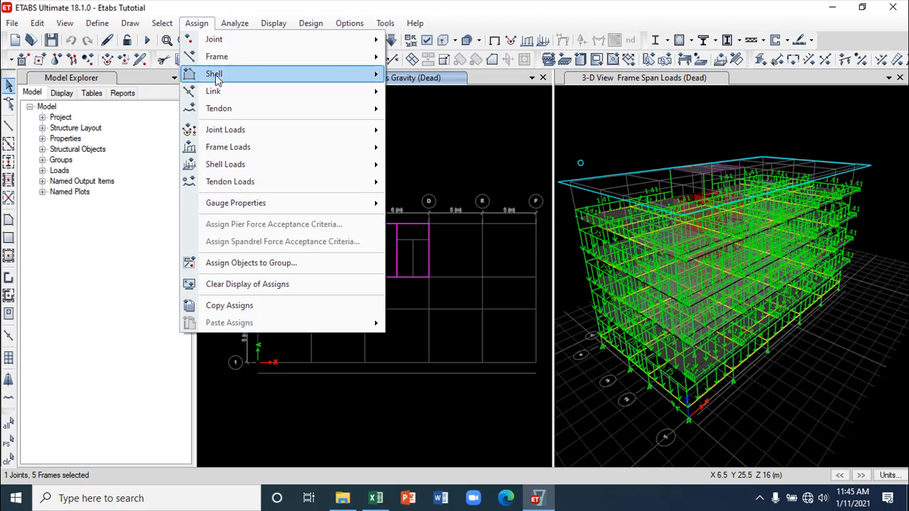
{"action": "mouse_move", "coordinate": [229, 148]}
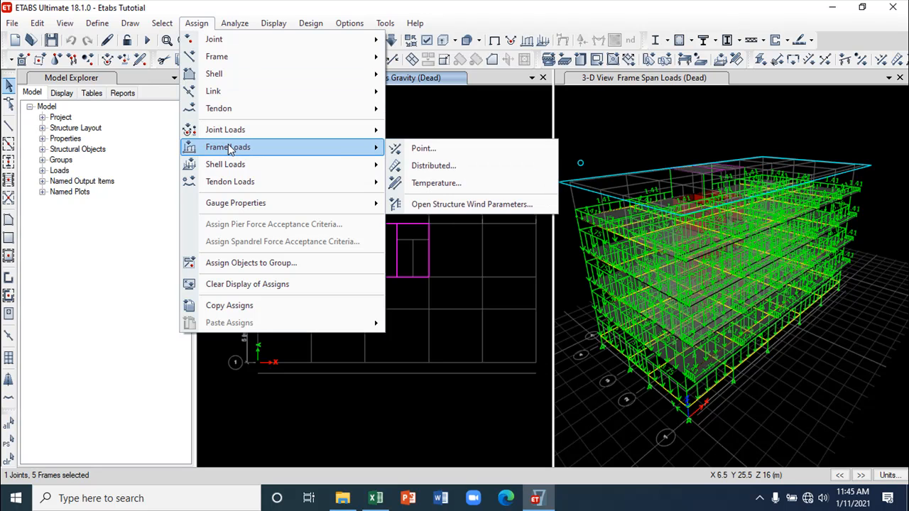
{"action": "left_click", "coordinate": [452, 164]}
{"action": "key", "text": "Tab"}
{"action": "type", "text": "0"}
{"action": "double_click", "coordinate": [697, 228]}
{"action": "type", "text": "0"}
{"action": "double_click", "coordinate": [816, 227]}
{"action": "type", "text": "0"}
{"action": "left_click", "coordinate": [783, 153]}
- Apply a 3.75 kN/m uniform Dead load to the selected water tank level beams
{"action": "left_click_drag", "start_coordinate": [646, 298], "coordinate": [586, 298]}
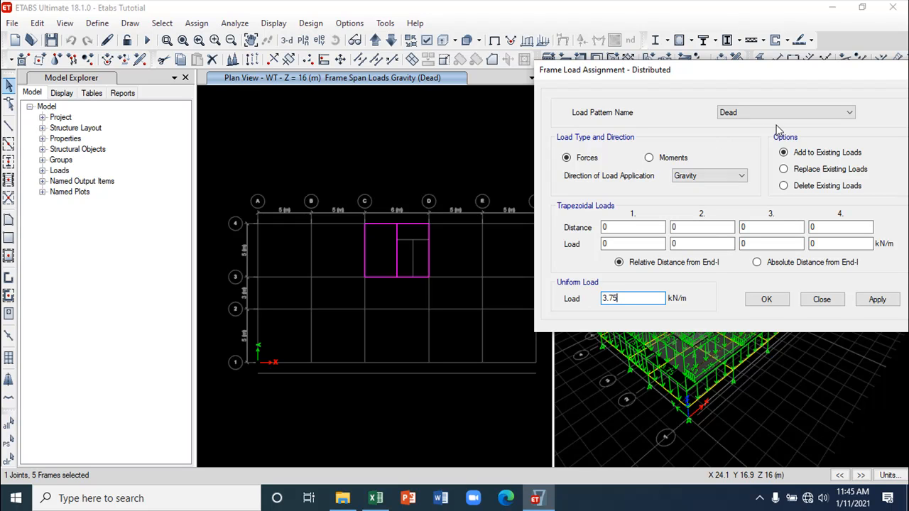
{"action": "type", "text": "3.75"}
{"action": "left_click", "coordinate": [877, 299]}
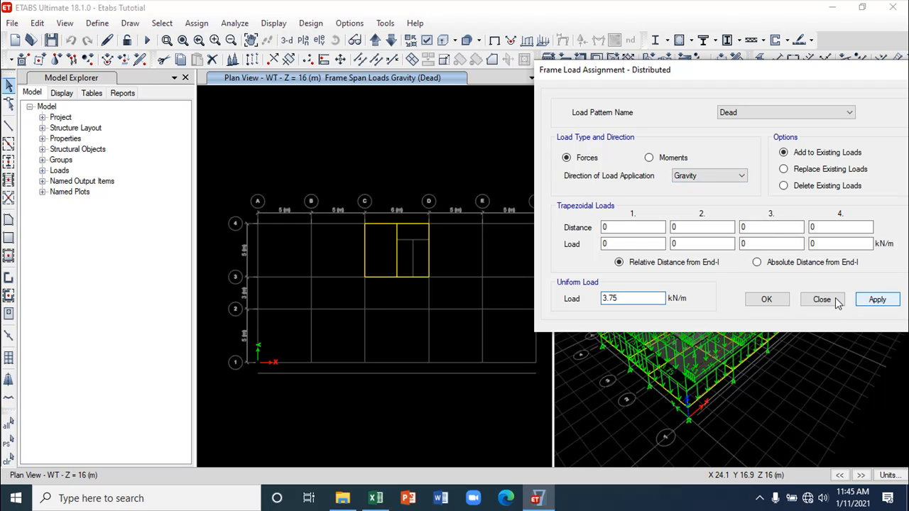
- Finish the water tank beam load assignment, redisplay the Dead frame span loads with values in the 3-D view, and inspect them
{"action": "left_click", "coordinate": [769, 299]}
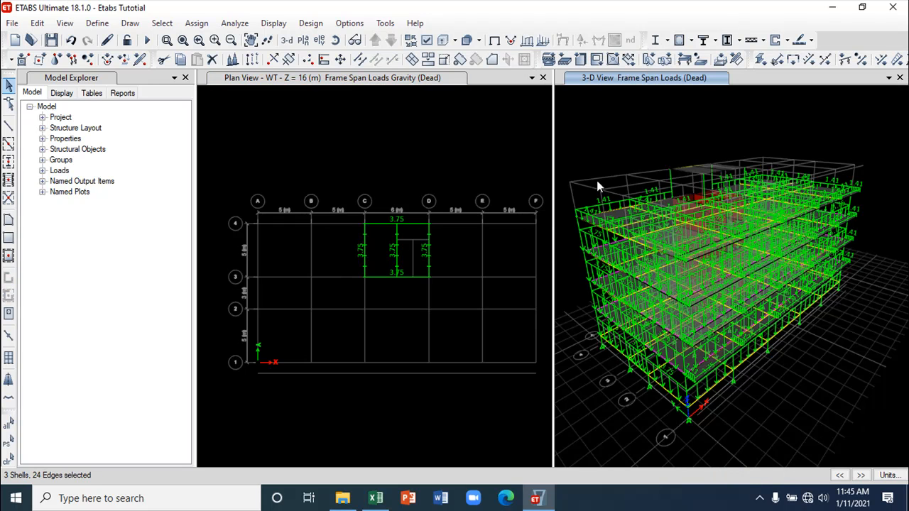
{"action": "left_click", "coordinate": [494, 40]}
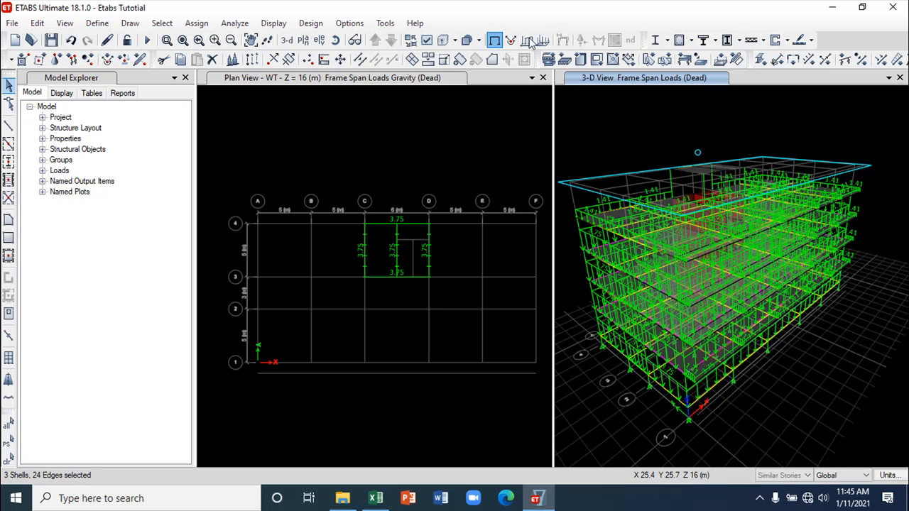
{"action": "left_click", "coordinate": [534, 41]}
{"action": "left_click", "coordinate": [561, 66]}
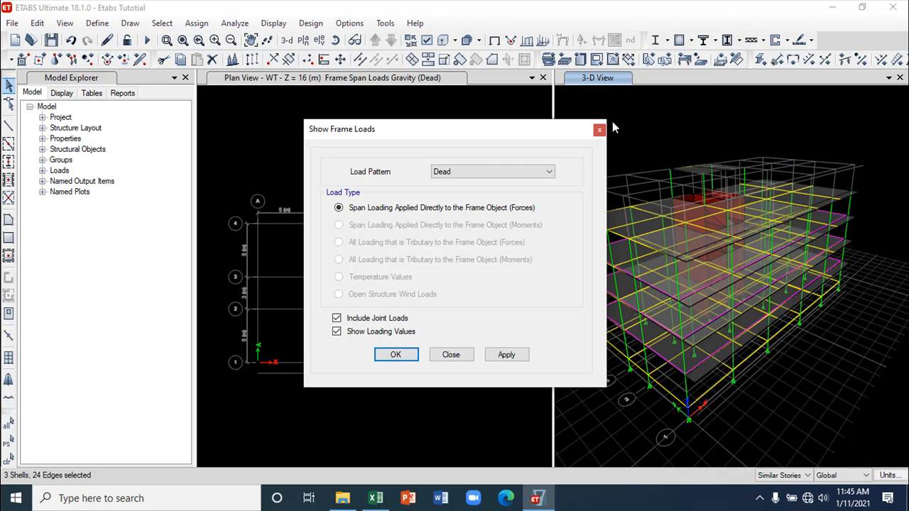
{"action": "left_click", "coordinate": [506, 364]}
{"action": "left_click", "coordinate": [458, 357]}
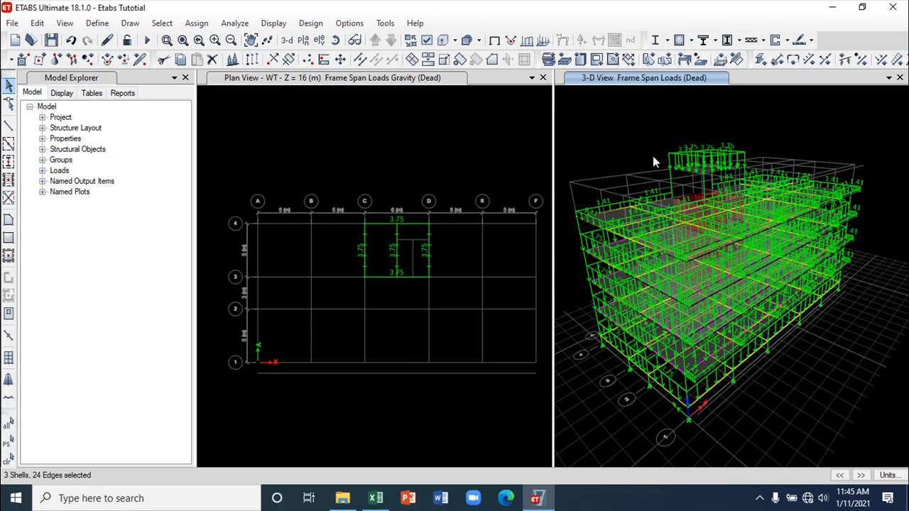
{"action": "left_click", "coordinate": [336, 40]}
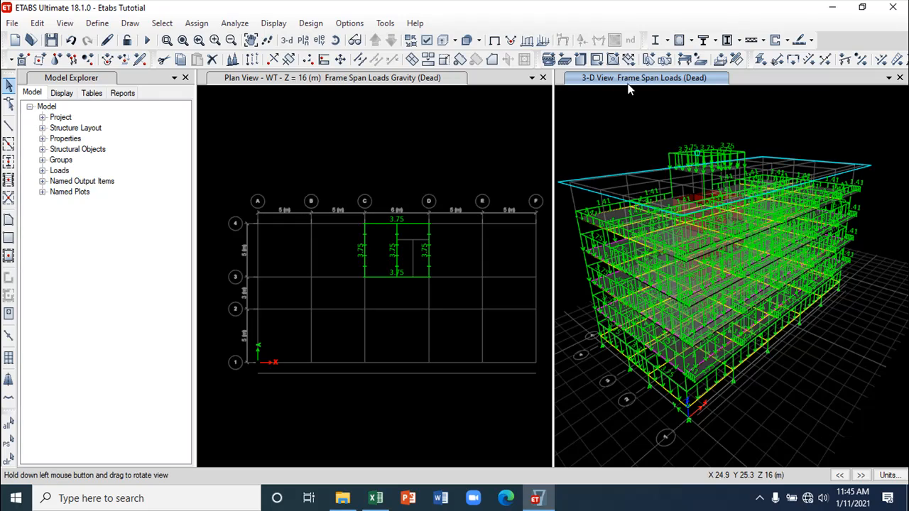
{"action": "mouse_move", "coordinate": [647, 132]}
{"action": "left_mouse_down"}
{"action": "mouse_move", "coordinate": [698, 148]}
{"action": "mouse_move", "coordinate": [764, 99]}
{"action": "mouse_move", "coordinate": [644, 125]}
{"action": "left_mouse_up"}
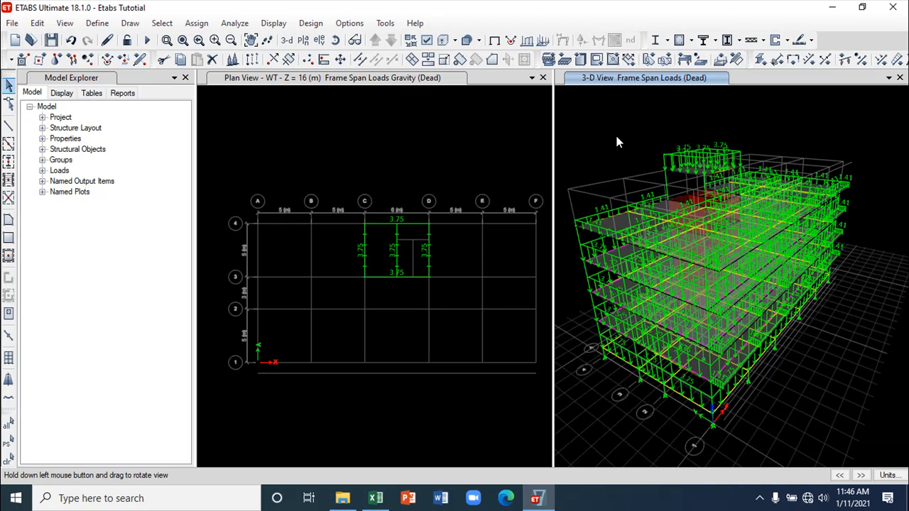
{"action": "left_click", "coordinate": [443, 140]}
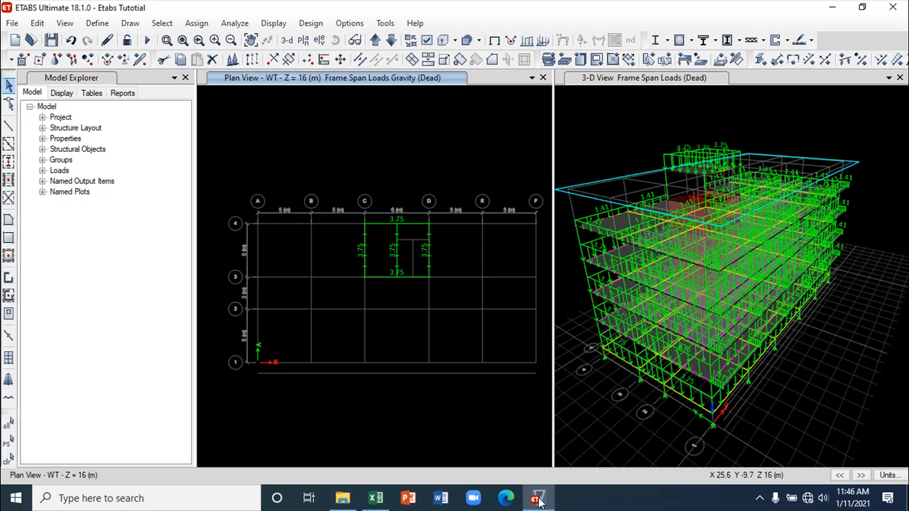
{"action": "mouse_move", "coordinate": [542, 505]}
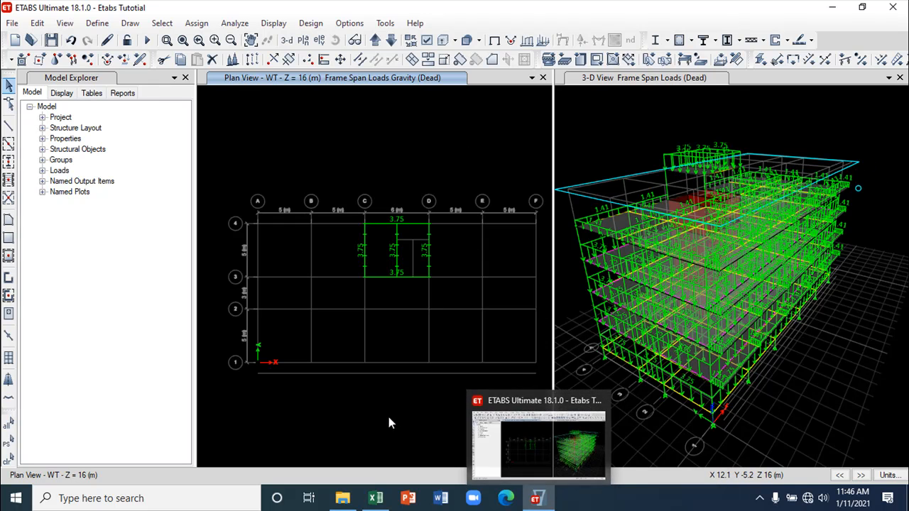
- Clear the frame load display from the plan and 3-D views, then move the plan down to the 4th floor at Z = 10 m
{"action": "left_click", "coordinate": [495, 43]}
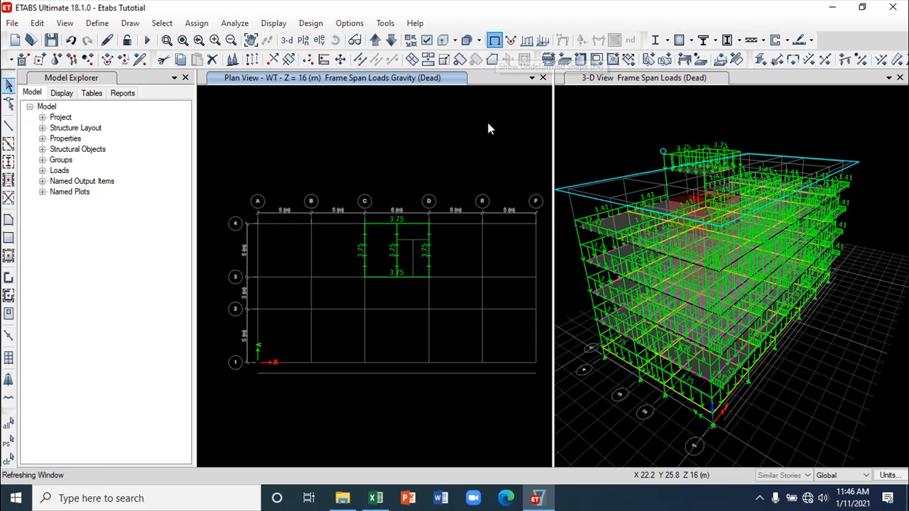
{"action": "left_click", "coordinate": [600, 117]}
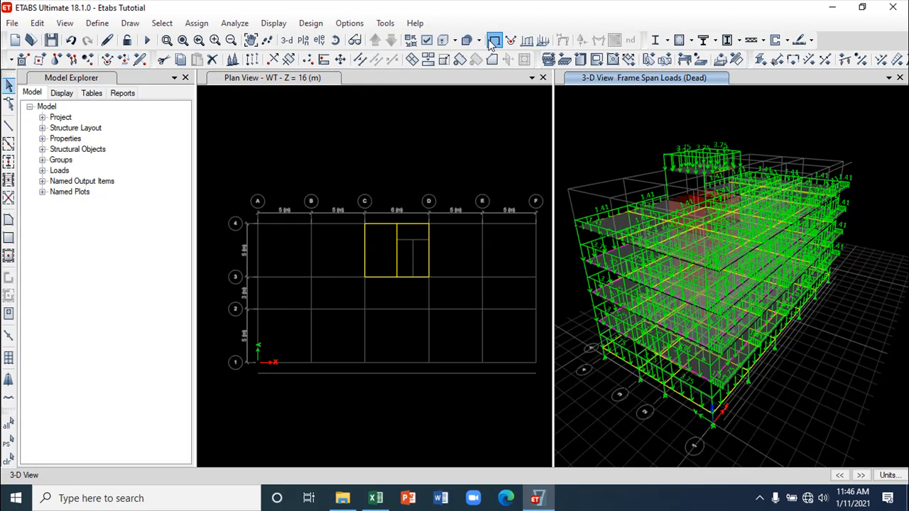
{"action": "left_click", "coordinate": [494, 39]}
{"action": "left_click", "coordinate": [441, 136]}
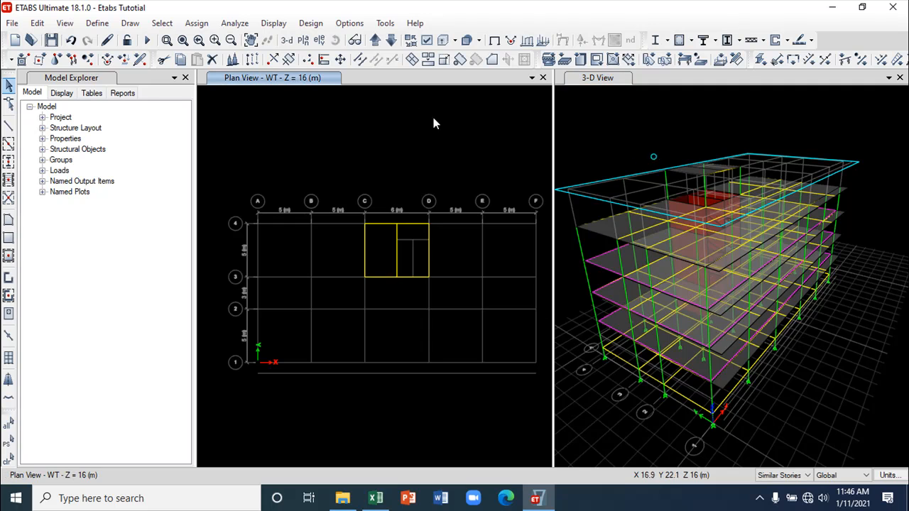
{"action": "left_click", "coordinate": [391, 40]}
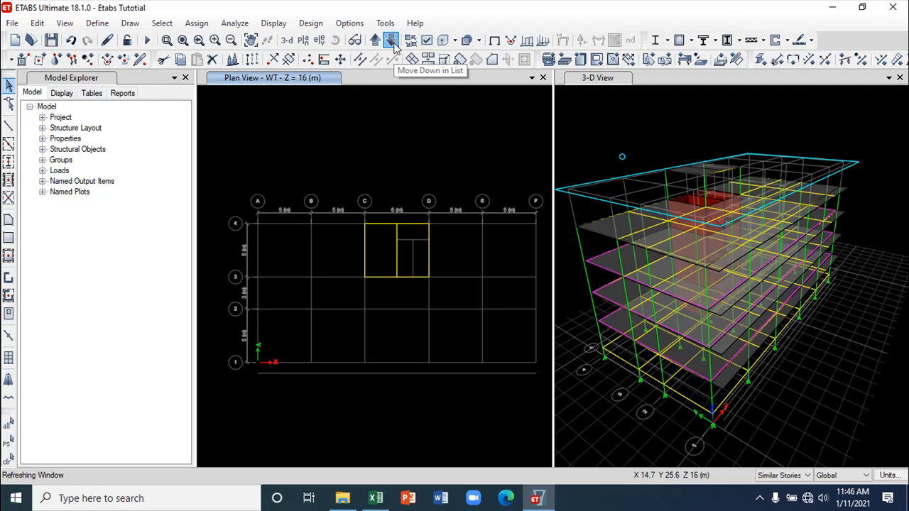
{"action": "left_click", "coordinate": [391, 40]}
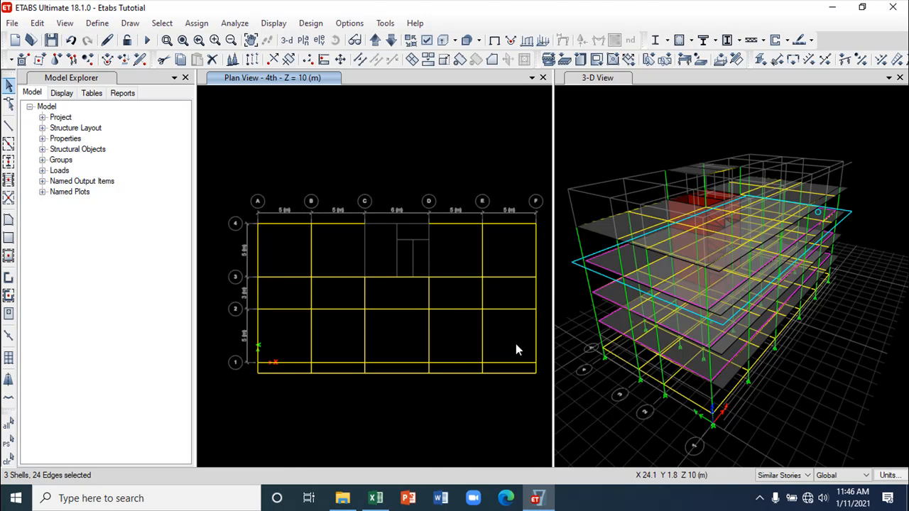
- Switch to the Excel load sheet and look up the balcony frame's parapet wall and 200 x 300 beam entries
{"action": "left_click", "coordinate": [376, 497]}
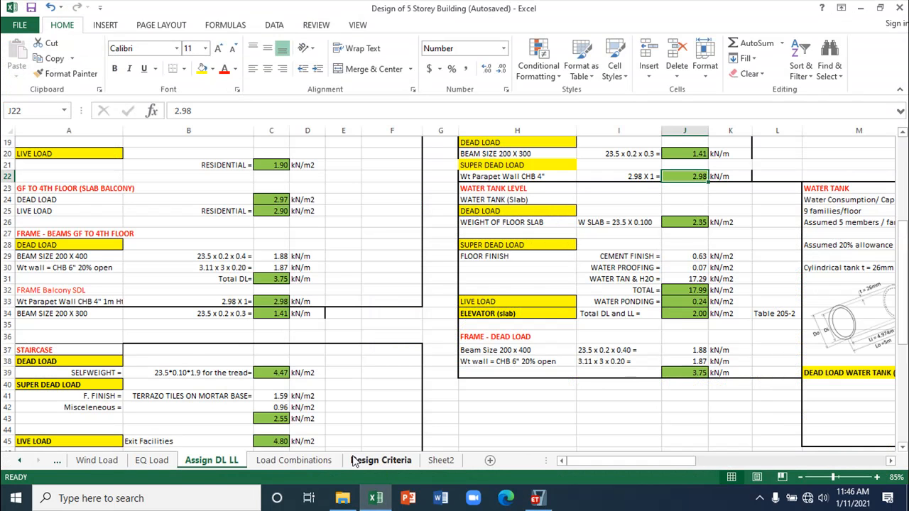
{"action": "scroll", "coordinate": [96, 323], "scroll_direction": "up", "scroll_amount": 1}
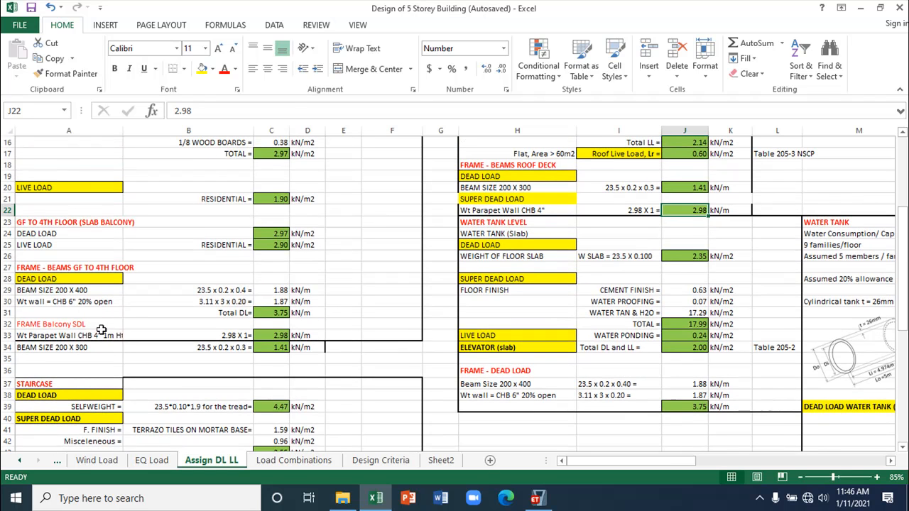
{"action": "left_click", "coordinate": [71, 336]}
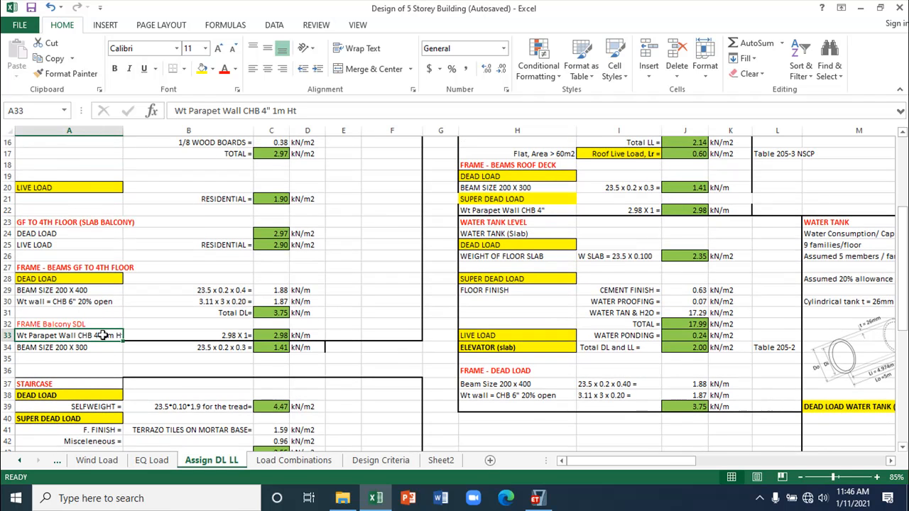
{"action": "double_click", "coordinate": [142, 332]}
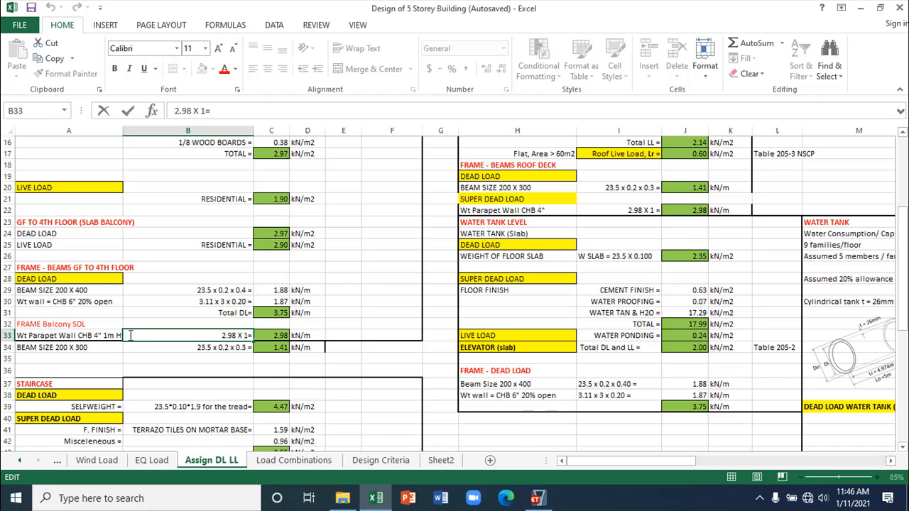
{"action": "left_click", "coordinate": [49, 349]}
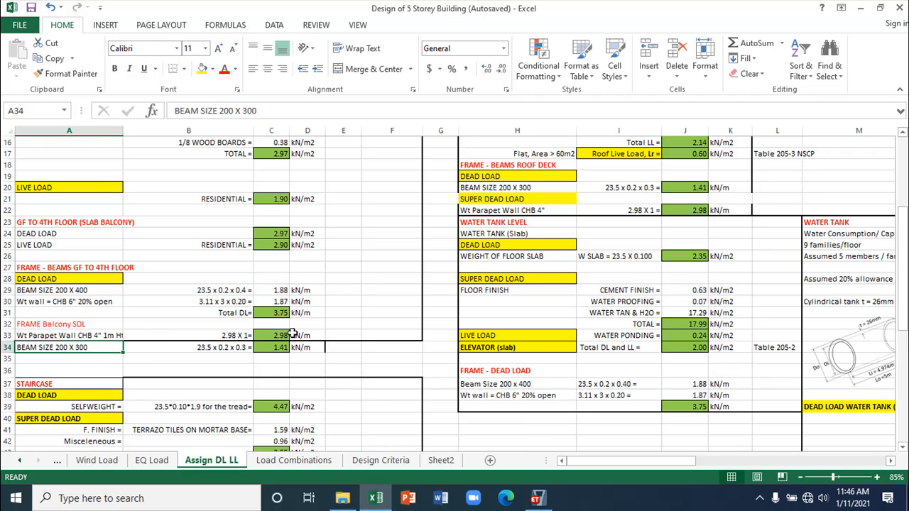
- Review the wall weight of the GF to 4th floor beams and the main slab dead and super dead loads in the sheet
{"action": "scroll", "coordinate": [65, 219], "scroll_direction": "up", "scroll_amount": 2}
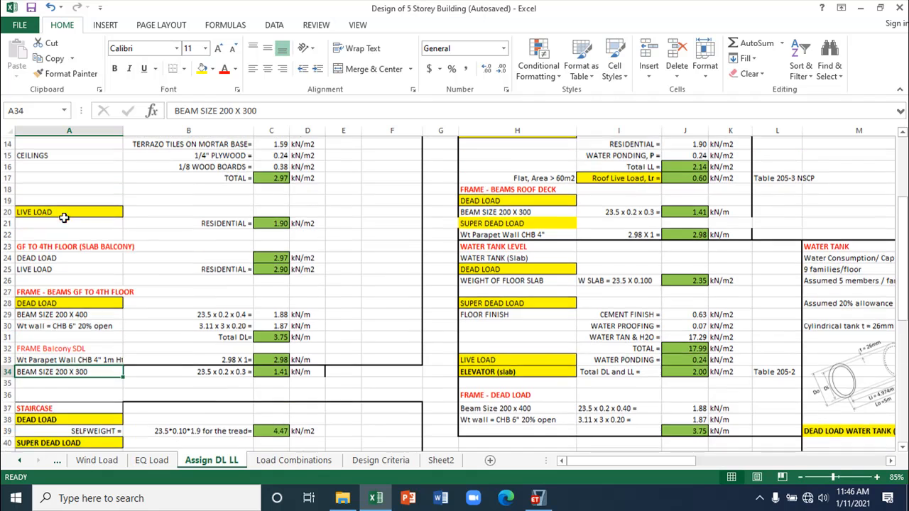
{"action": "left_click", "coordinate": [59, 369]}
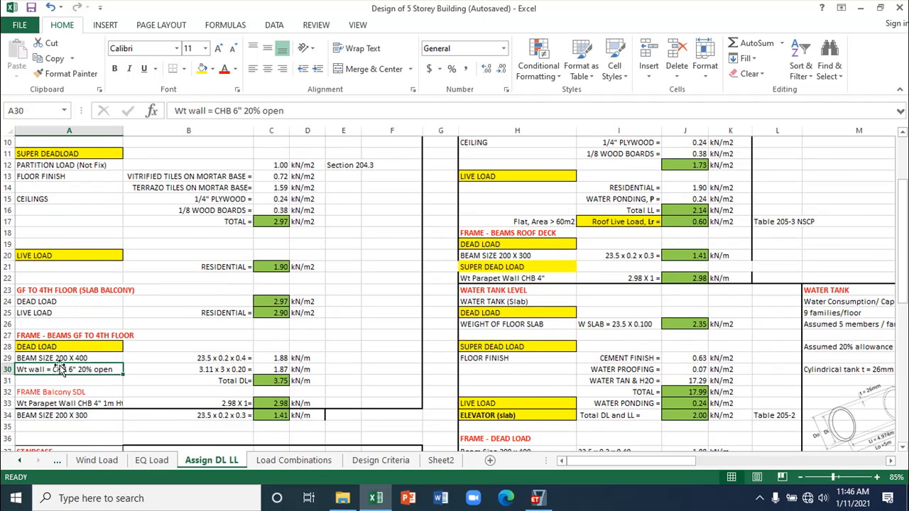
{"action": "scroll", "coordinate": [69, 277], "scroll_direction": "up", "scroll_amount": 3}
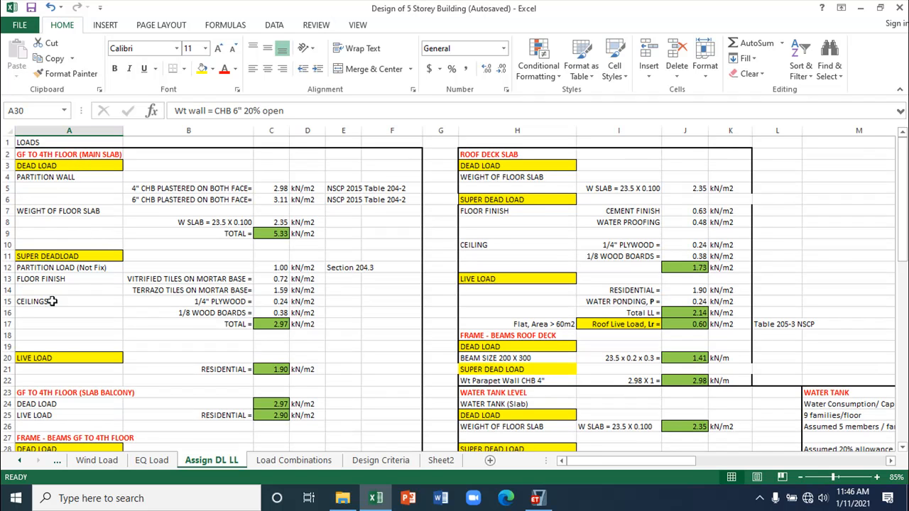
{"action": "scroll", "coordinate": [60, 345], "scroll_direction": "down", "scroll_amount": 1}
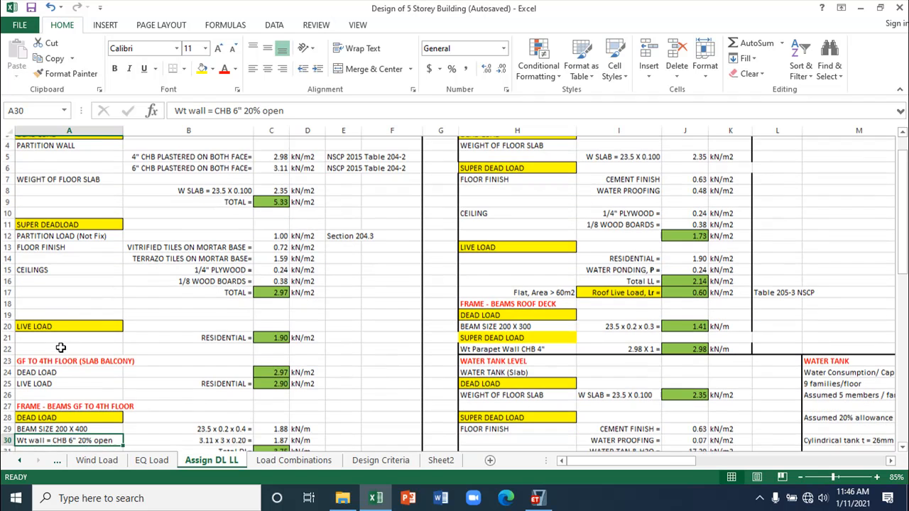
{"action": "scroll", "coordinate": [60, 345], "scroll_direction": "up", "scroll_amount": 1}
{"action": "scroll", "coordinate": [60, 242], "scroll_direction": "down", "scroll_amount": 1}
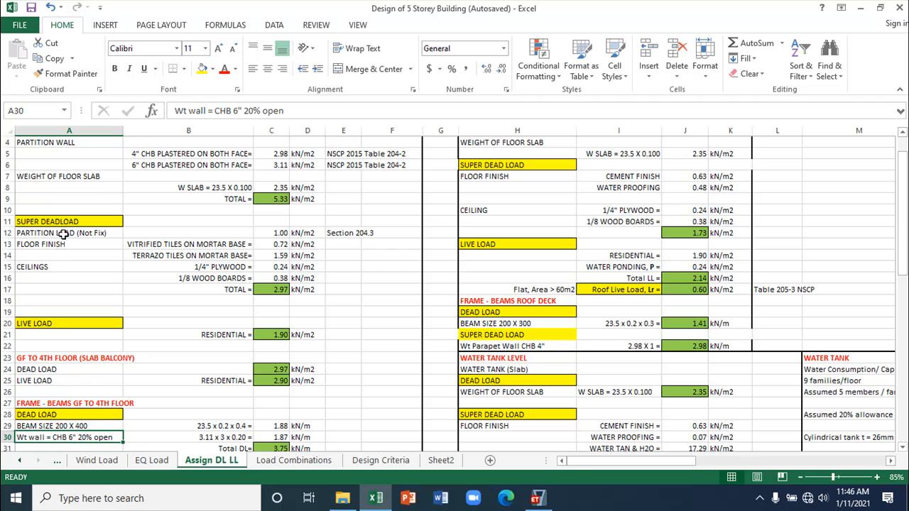
{"action": "scroll", "coordinate": [70, 270], "scroll_direction": "down", "scroll_amount": 2}
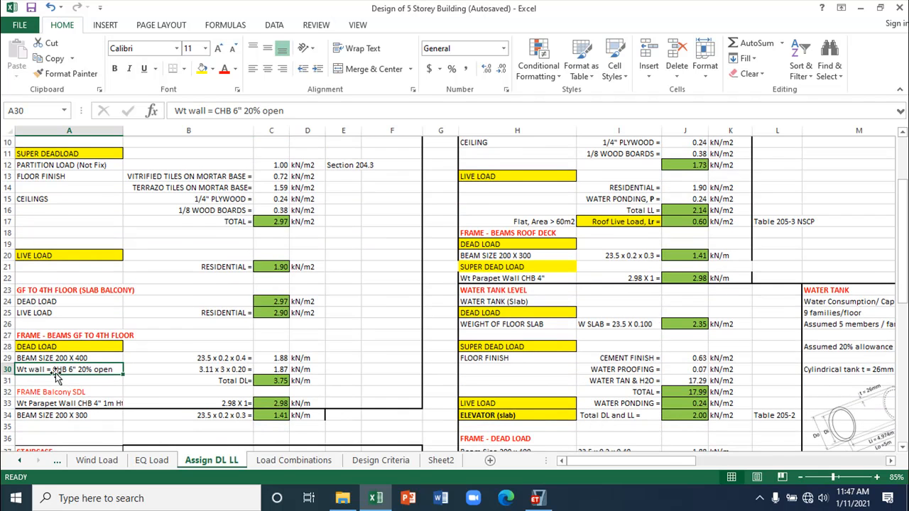
- Look up the load of the 1 m high balcony parapet wall in the sheet, then return to ETABS
{"action": "scroll", "coordinate": [57, 377], "scroll_direction": "down", "scroll_amount": 1}
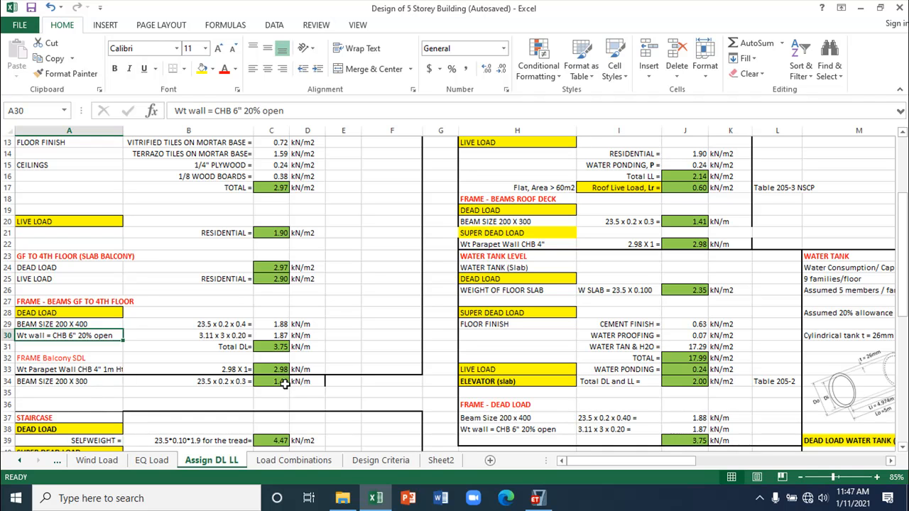
{"action": "scroll", "coordinate": [266, 369], "scroll_direction": "down", "scroll_amount": 2}
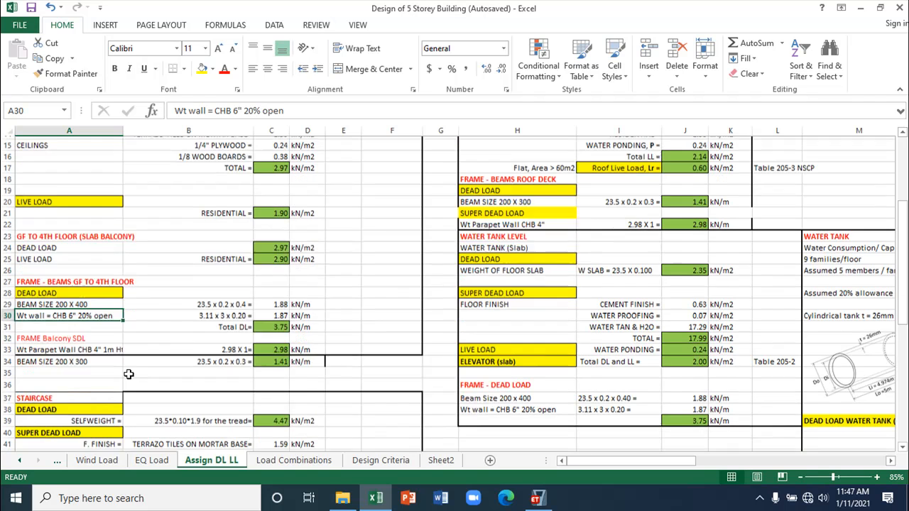
{"action": "left_click", "coordinate": [273, 301]}
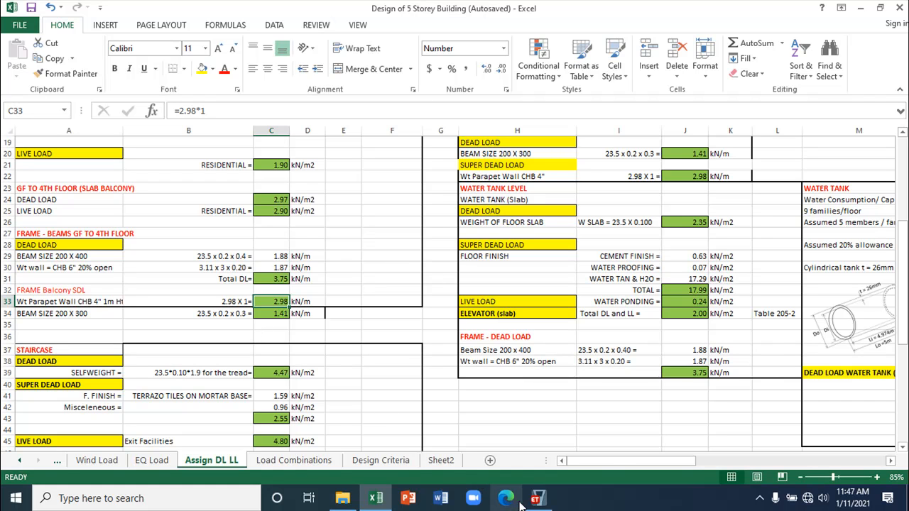
{"action": "mouse_move", "coordinate": [529, 501]}
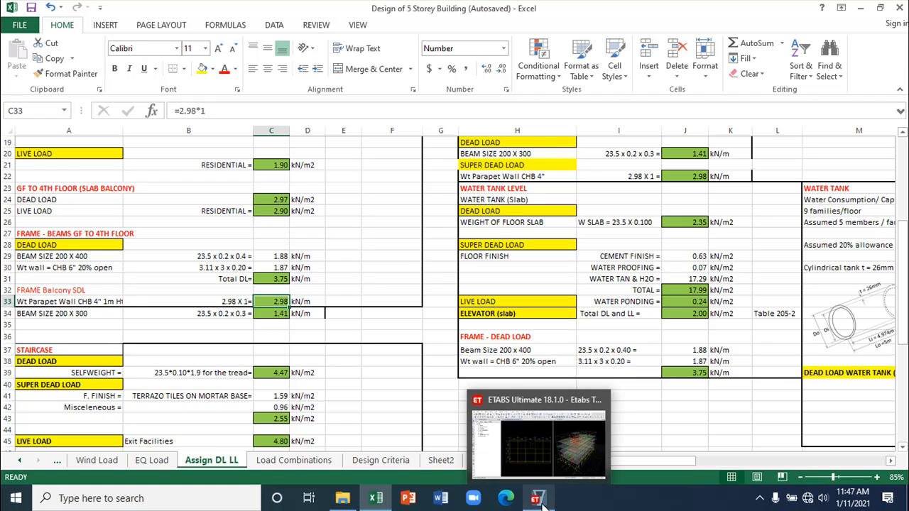
{"action": "left_click", "coordinate": [480, 421]}
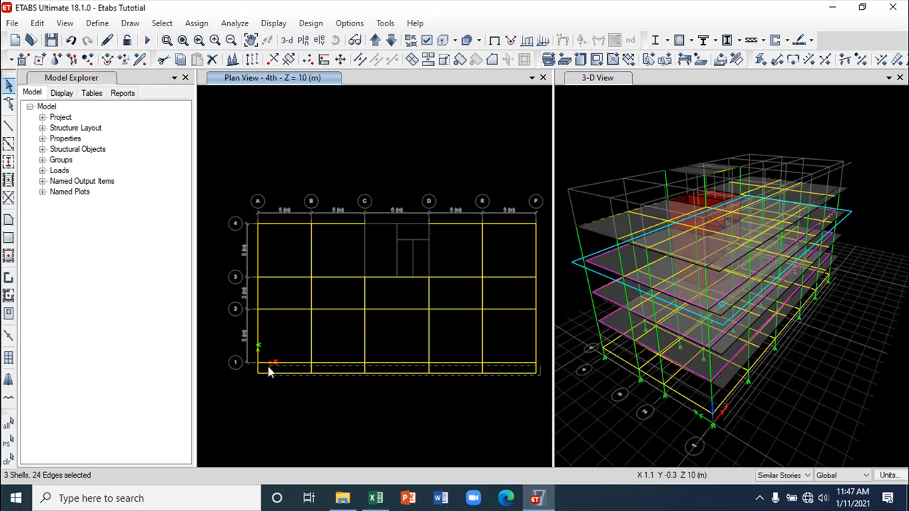
- Clear the old selection and select only the overhang balcony beams beyond grid 1 on the 4th floor and its similar stories
{"action": "left_click", "coordinate": [245, 367]}
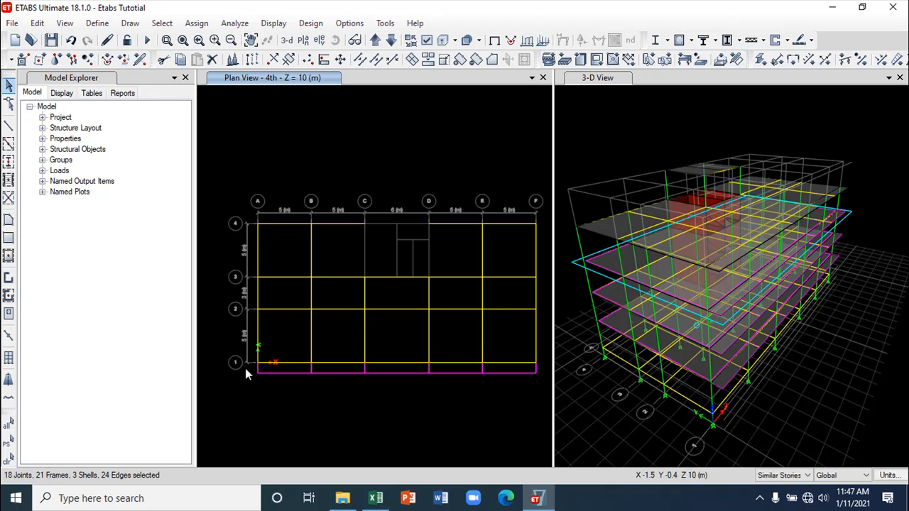
{"action": "left_click", "coordinate": [8, 460]}
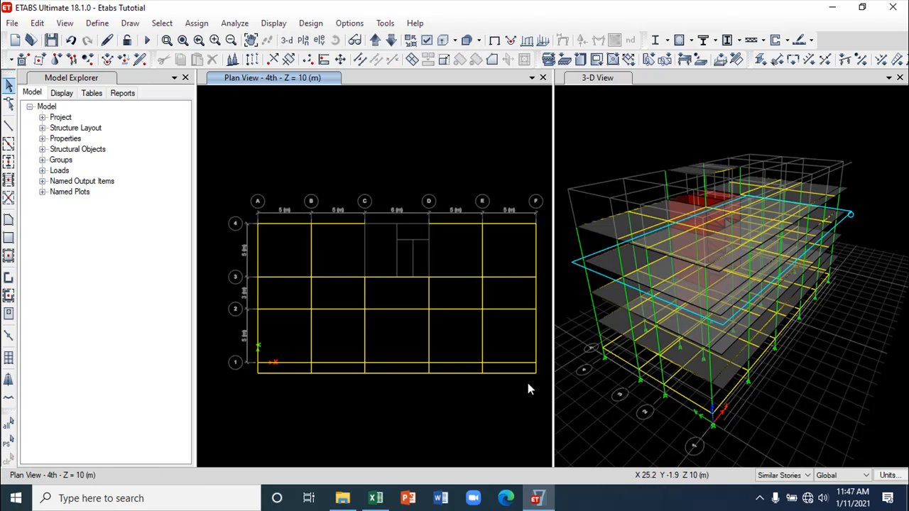
{"action": "left_click_drag", "start_coordinate": [543, 380], "coordinate": [252, 367]}
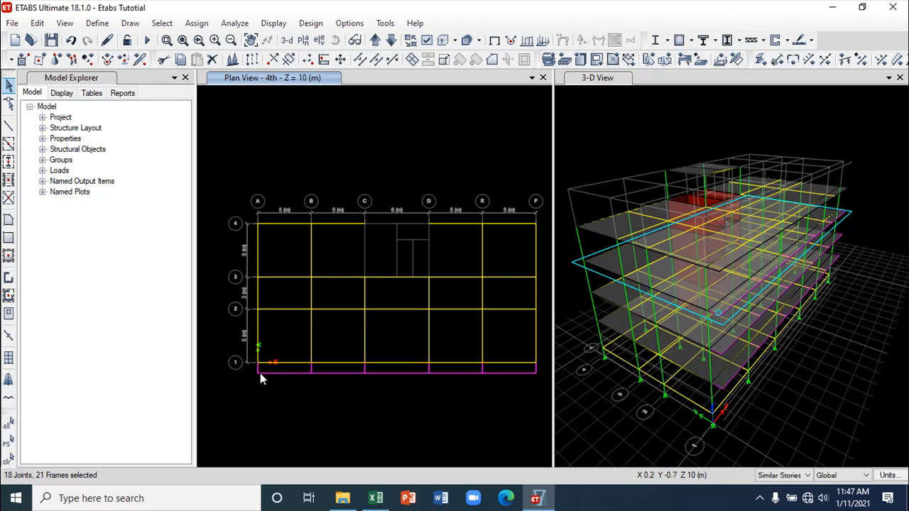
- Set up a distributed SDL load on the selected balcony beams, adding to existing loads, with the second and third trapezoidal distances at 0
{"action": "left_click", "coordinate": [199, 23]}
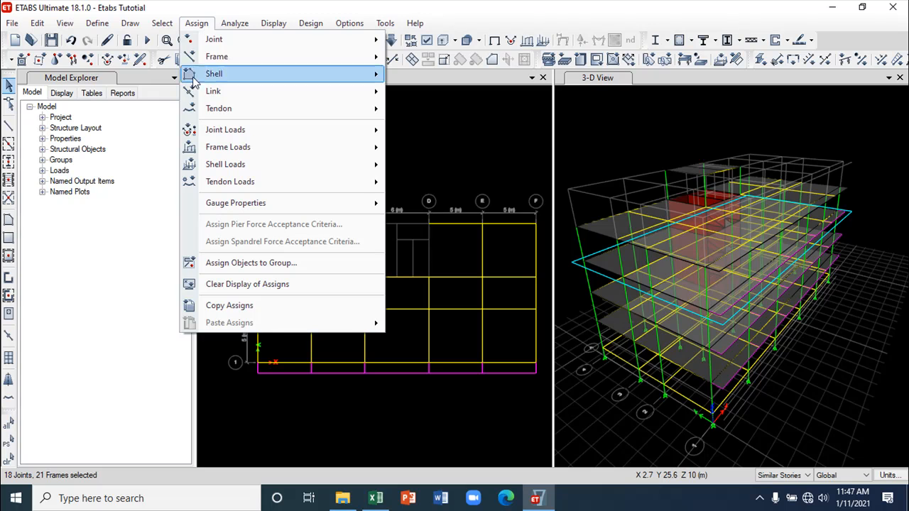
{"action": "mouse_move", "coordinate": [228, 147]}
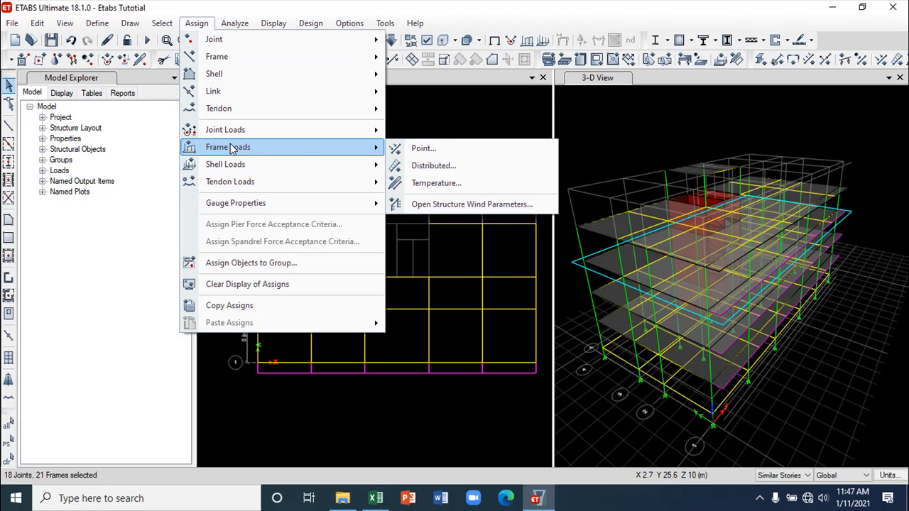
{"action": "left_click", "coordinate": [434, 165]}
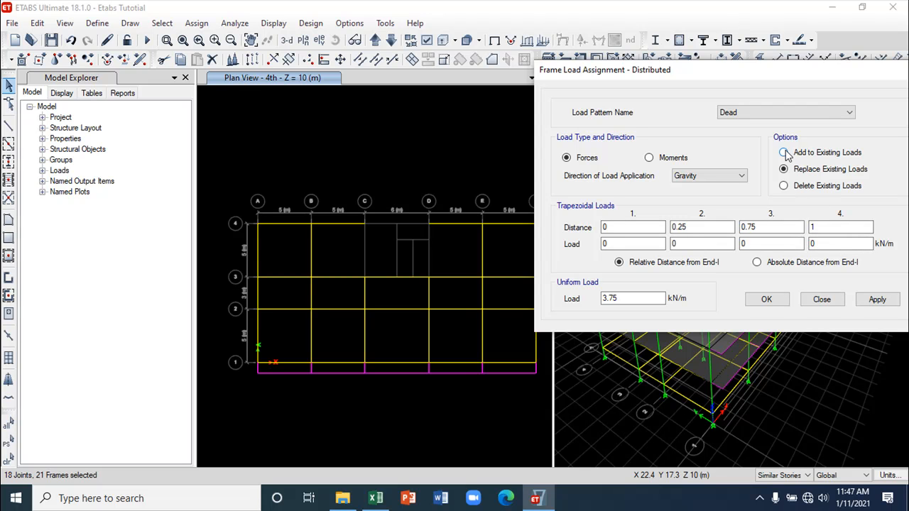
{"action": "left_click", "coordinate": [846, 112]}
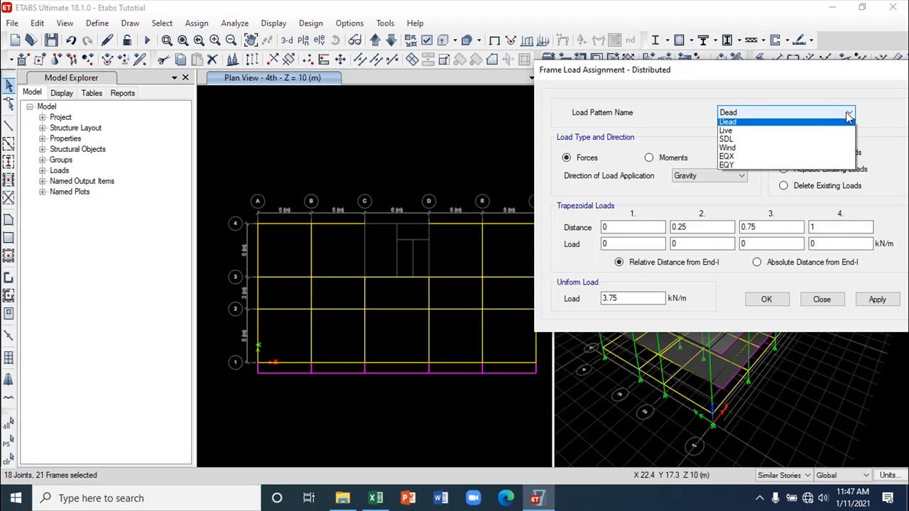
{"action": "left_click", "coordinate": [747, 144]}
{"action": "left_click_drag", "start_coordinate": [785, 227], "coordinate": [656, 227]}
{"action": "type", "text": "0"}
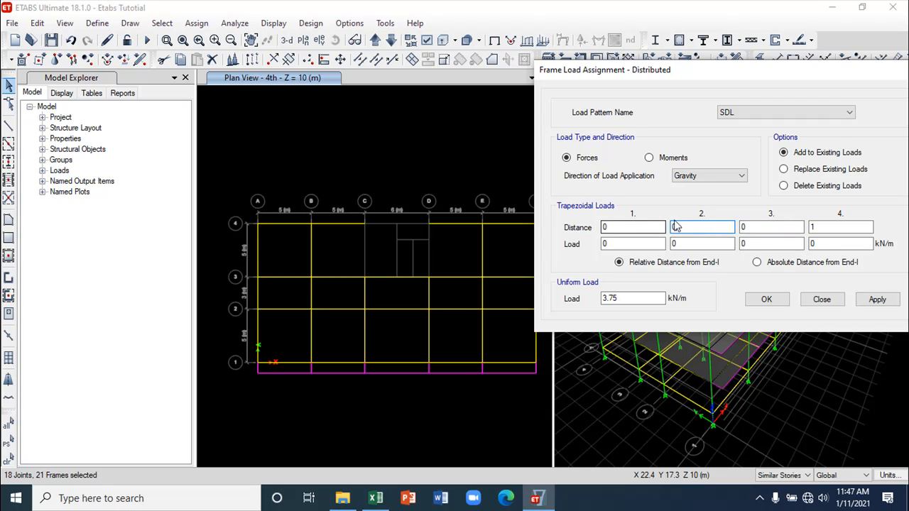
{"action": "left_click_drag", "start_coordinate": [824, 228], "coordinate": [797, 227]}
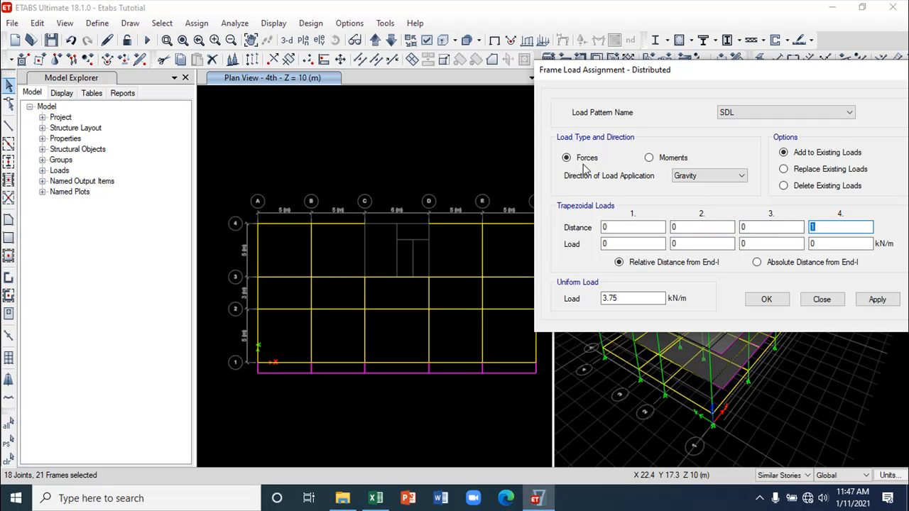
- Check the balcony parapet wall load in the Excel sheet, then apply it to the balcony beams as a 2.98 kN/m uniform load
{"action": "left_click_drag", "start_coordinate": [655, 298], "coordinate": [580, 298]}
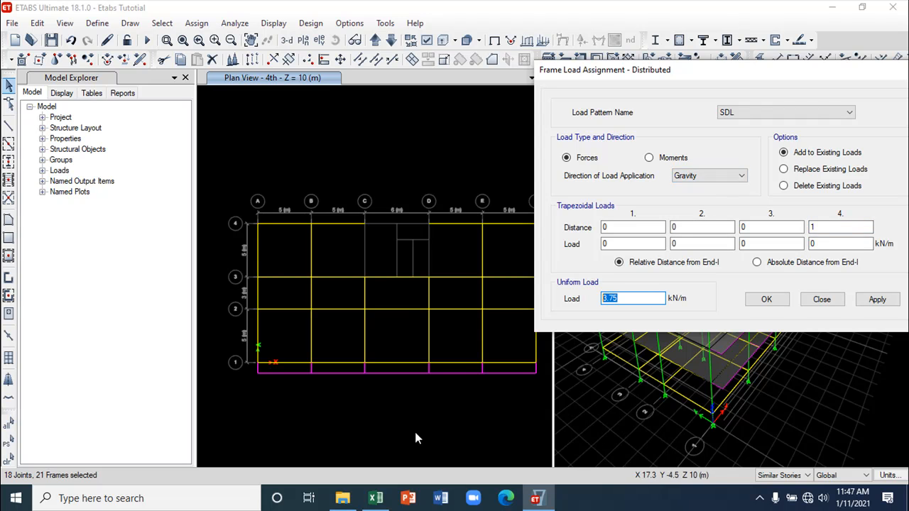
{"action": "left_click", "coordinate": [377, 500]}
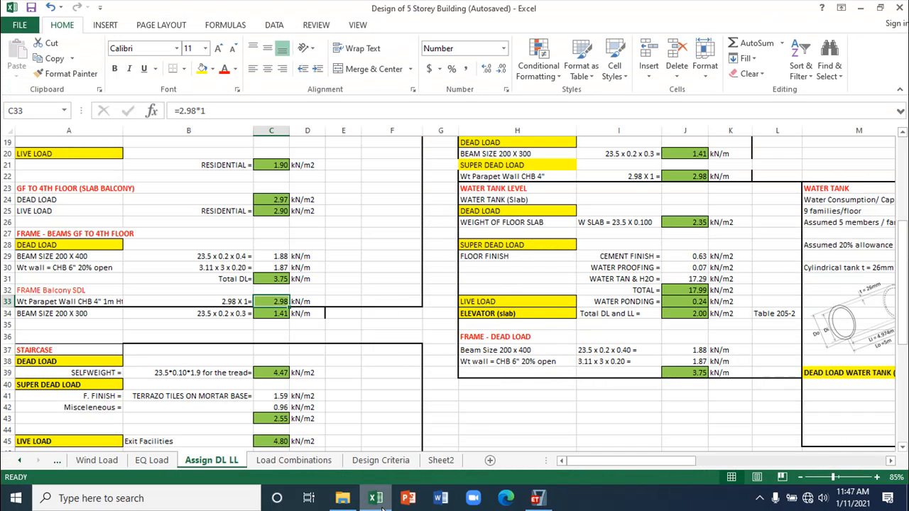
{"action": "left_click", "coordinate": [382, 506]}
{"action": "left_click_drag", "start_coordinate": [661, 299], "coordinate": [588, 299]}
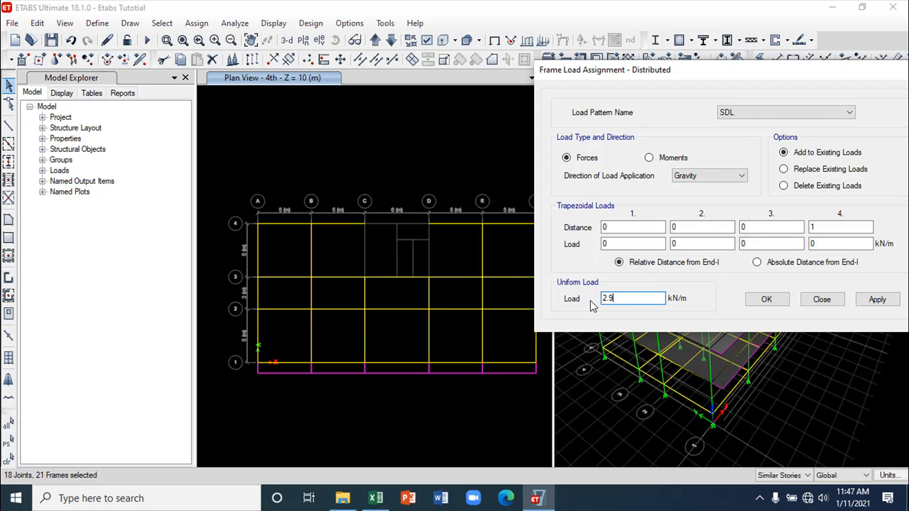
{"action": "left_click", "coordinate": [876, 299]}
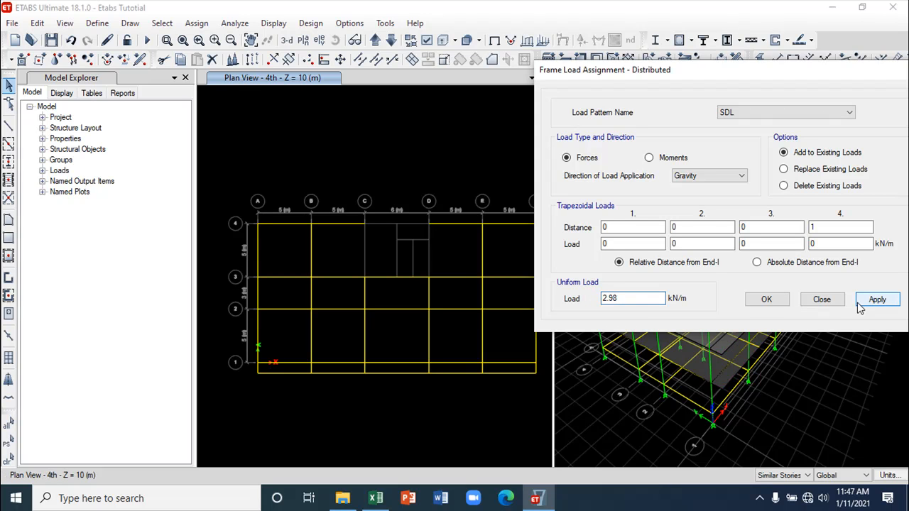
{"action": "left_click", "coordinate": [821, 299]}
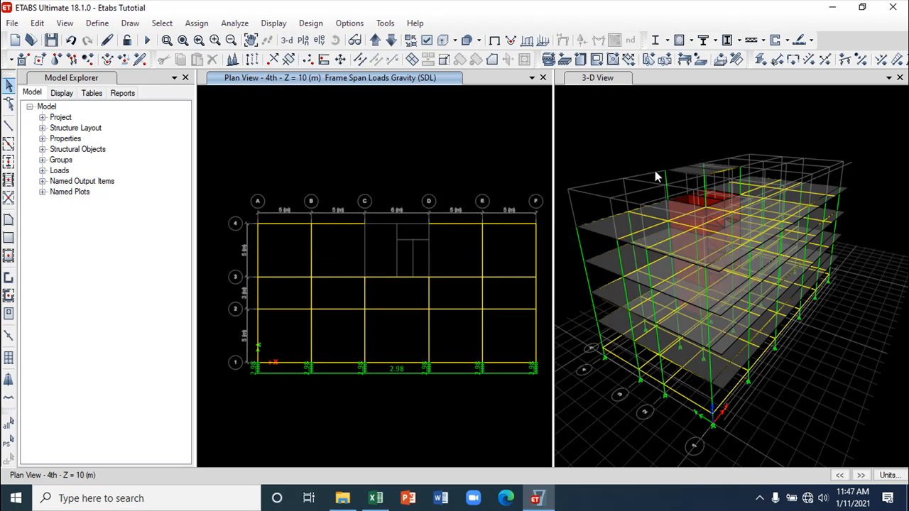
{"action": "left_click", "coordinate": [643, 139]}
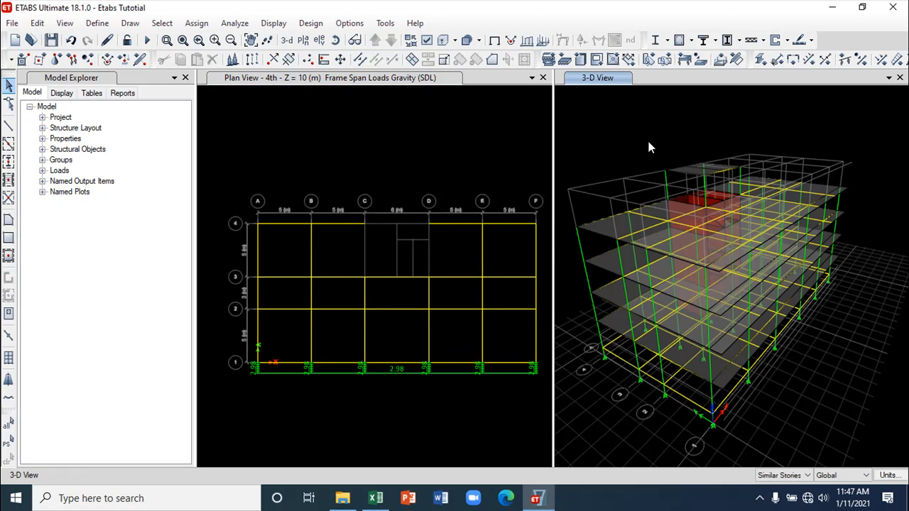
{"action": "left_click", "coordinate": [543, 40]}
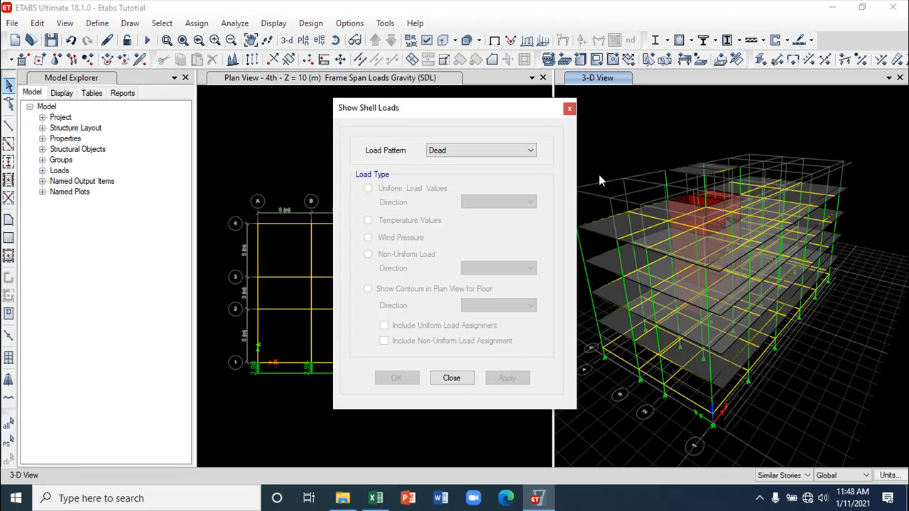
{"action": "left_click", "coordinate": [523, 150]}
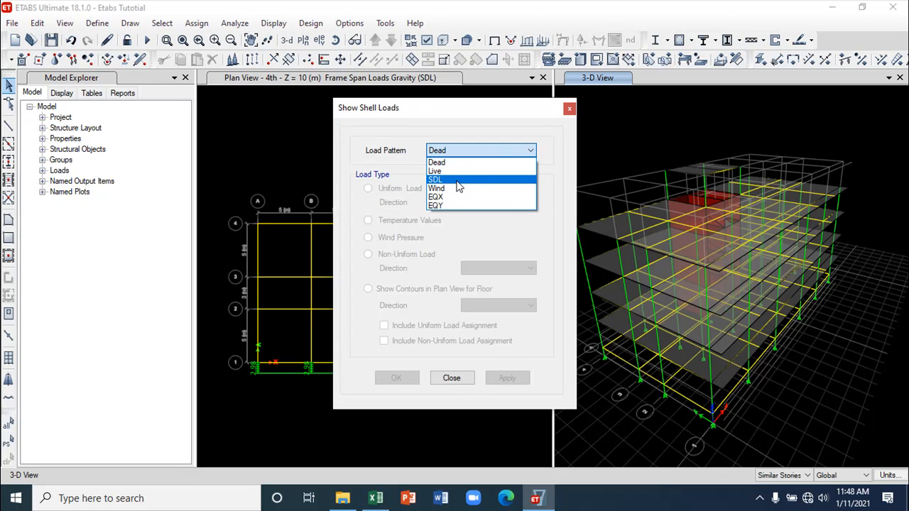
{"action": "left_click", "coordinate": [461, 169]}
{"action": "left_click", "coordinate": [677, 130]}
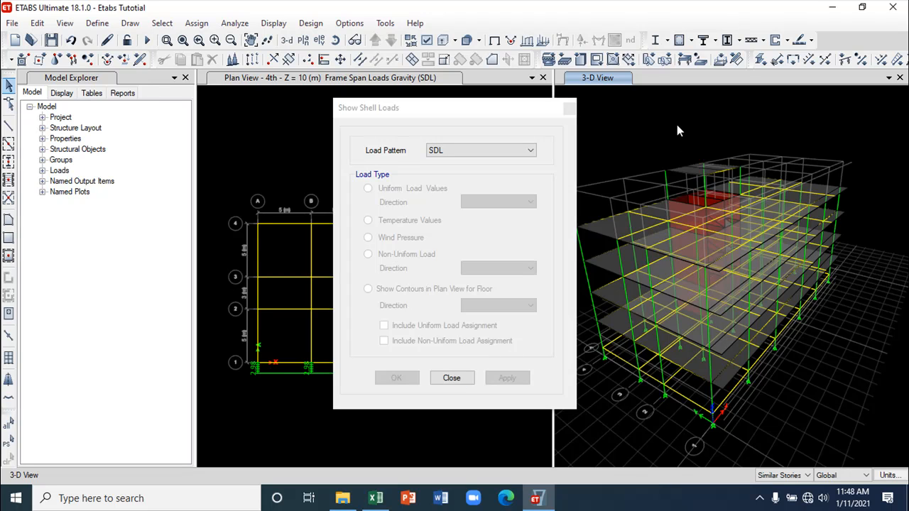
{"action": "left_click", "coordinate": [570, 109]}
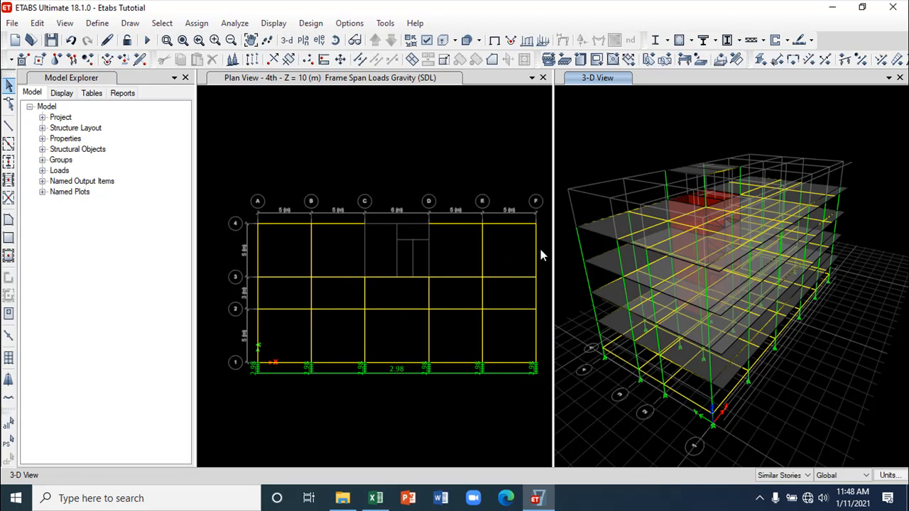
- Display the directly applied SDL frame span forces with their values in the 3-D view and save the model
{"action": "left_click", "coordinate": [507, 397]}
{"action": "left_click", "coordinate": [610, 149]}
{"action": "left_click", "coordinate": [526, 42]}
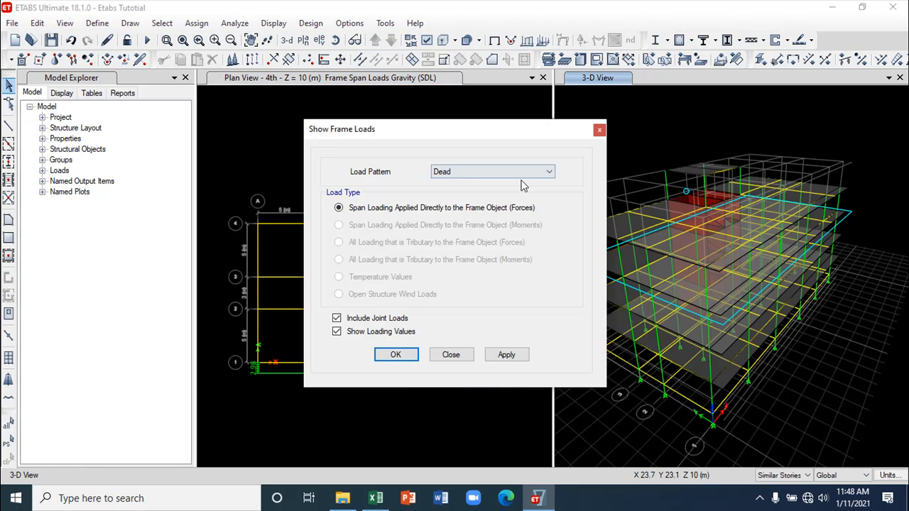
{"action": "left_click", "coordinate": [548, 172]}
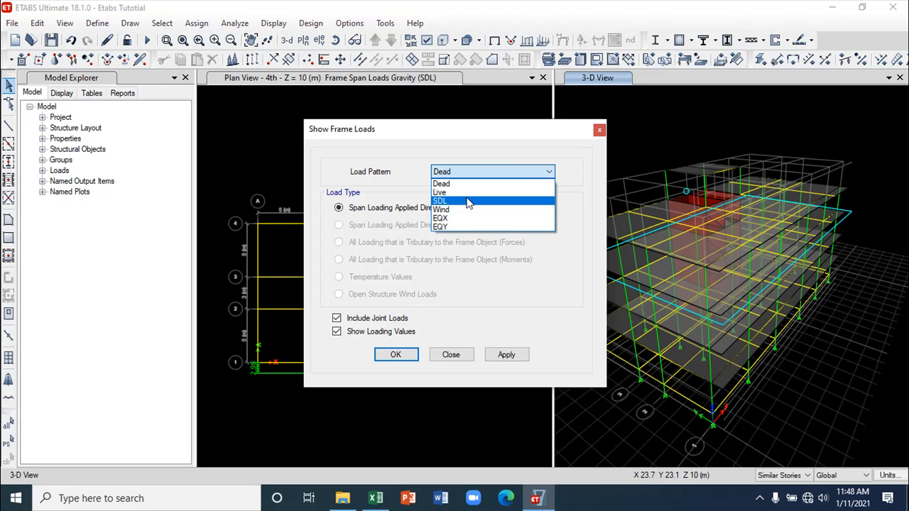
{"action": "left_click", "coordinate": [525, 191]}
{"action": "left_click", "coordinate": [514, 357]}
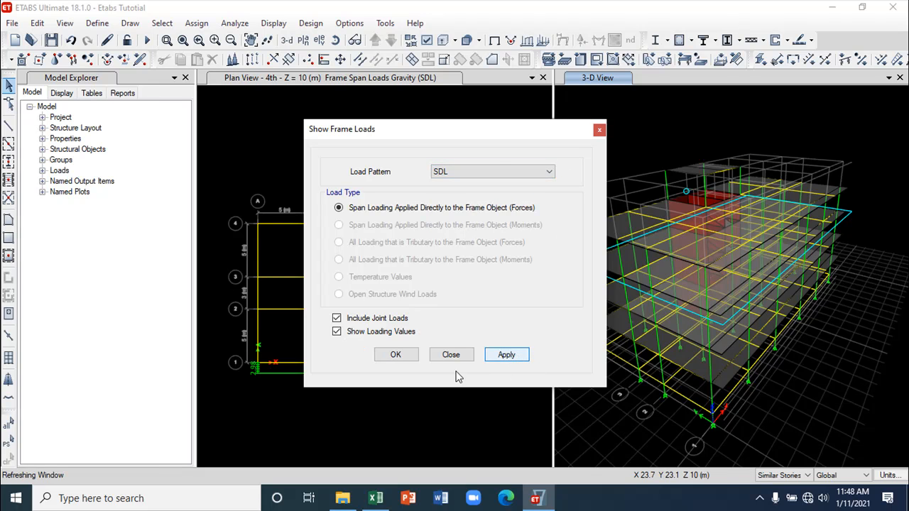
{"action": "left_click", "coordinate": [402, 358]}
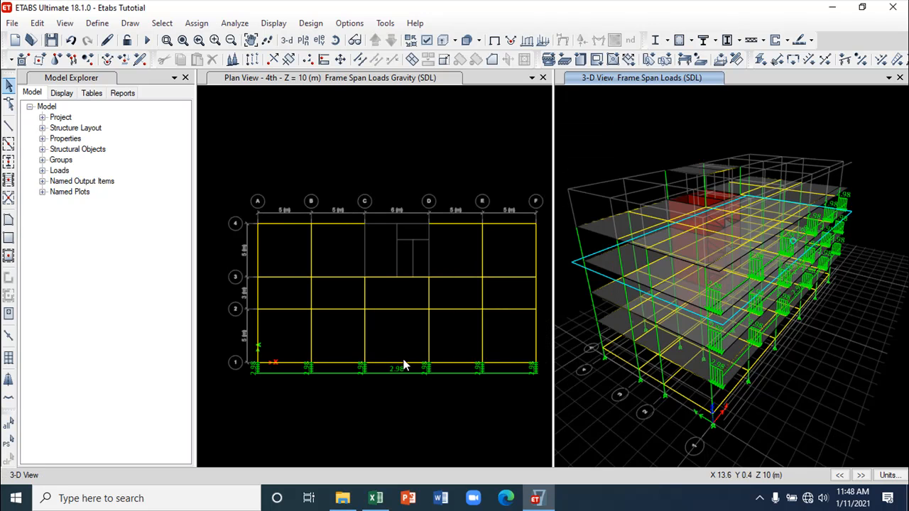
{"action": "left_click", "coordinate": [335, 40]}
{"action": "mouse_move", "coordinate": [756, 153]}
{"action": "left_mouse_down"}
{"action": "mouse_move", "coordinate": [714, 135]}
{"action": "mouse_move", "coordinate": [710, 113]}
{"action": "mouse_move", "coordinate": [773, 91]}
{"action": "mouse_move", "coordinate": [785, 100]}
{"action": "mouse_move", "coordinate": [785, 130]}
{"action": "mouse_move", "coordinate": [767, 187]}
{"action": "mouse_move", "coordinate": [703, 186]}
{"action": "mouse_move", "coordinate": [684, 116]}
{"action": "mouse_move", "coordinate": [690, 88]}
{"action": "mouse_move", "coordinate": [772, 106]}
{"action": "mouse_move", "coordinate": [750, 162]}
{"action": "left_mouse_up"}
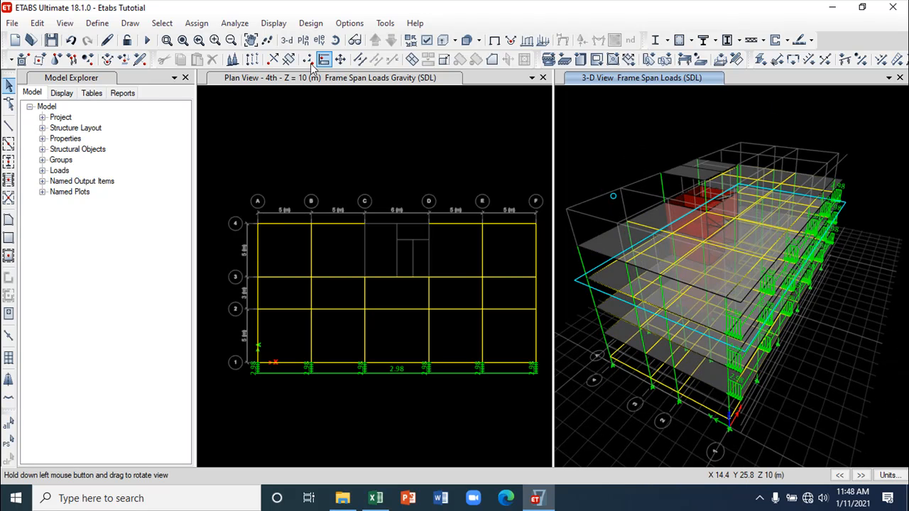
{"action": "left_click", "coordinate": [52, 40]}
- Look up the super dead load of the roof deck beams' parapet wall in the Excel sheet, then return to ETABS
{"action": "left_click", "coordinate": [375, 498]}
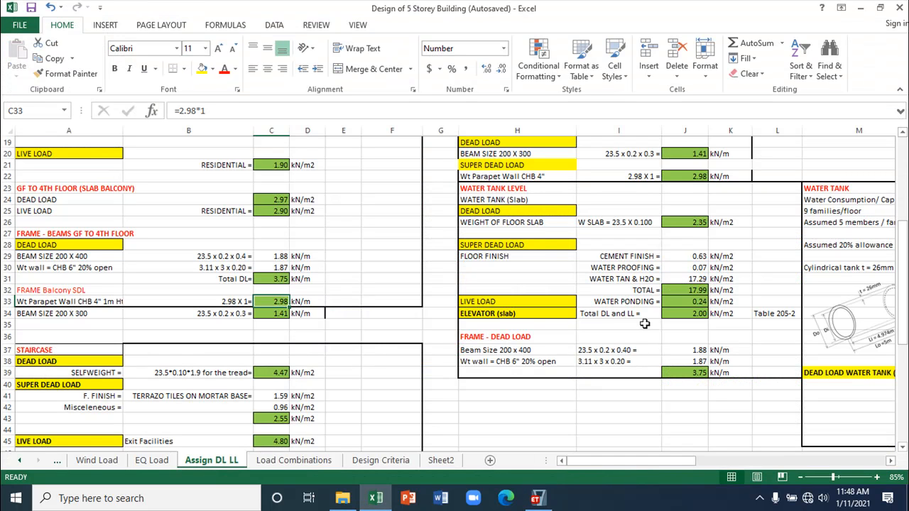
{"action": "scroll", "coordinate": [647, 302], "scroll_direction": "up", "scroll_amount": 1}
{"action": "scroll", "coordinate": [482, 321], "scroll_direction": "up", "scroll_amount": 4}
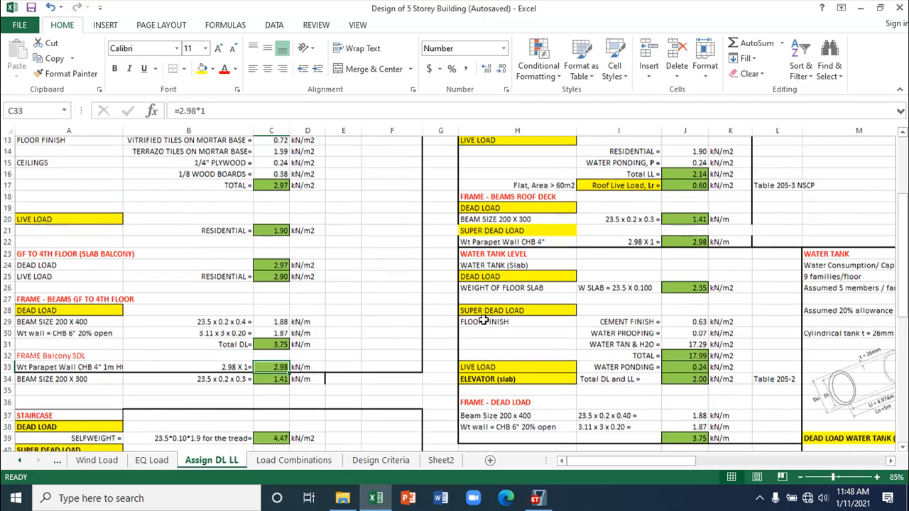
{"action": "scroll", "coordinate": [501, 311], "scroll_direction": "up", "scroll_amount": 1}
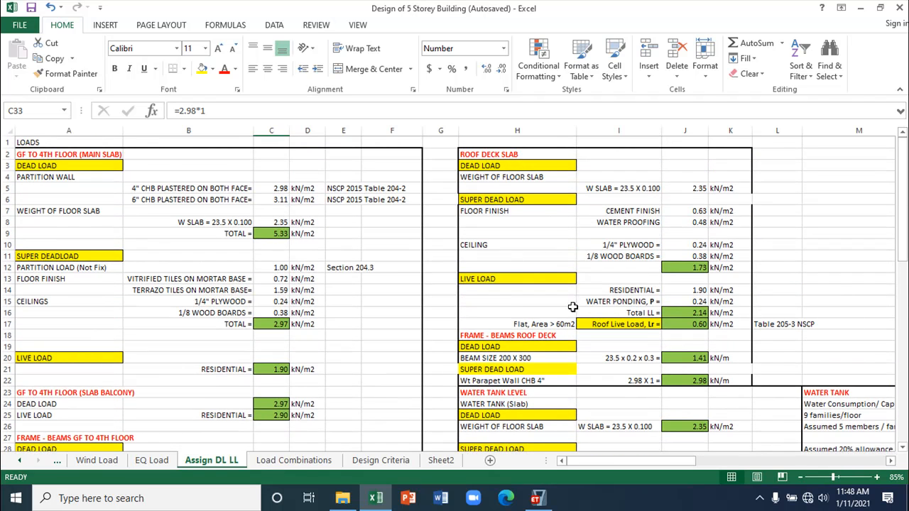
{"action": "left_click", "coordinate": [495, 369]}
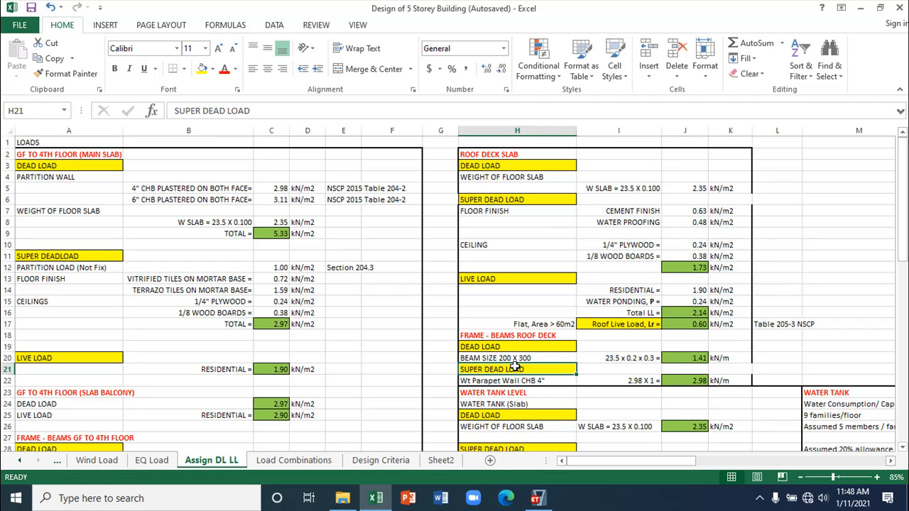
{"action": "left_click", "coordinate": [688, 382]}
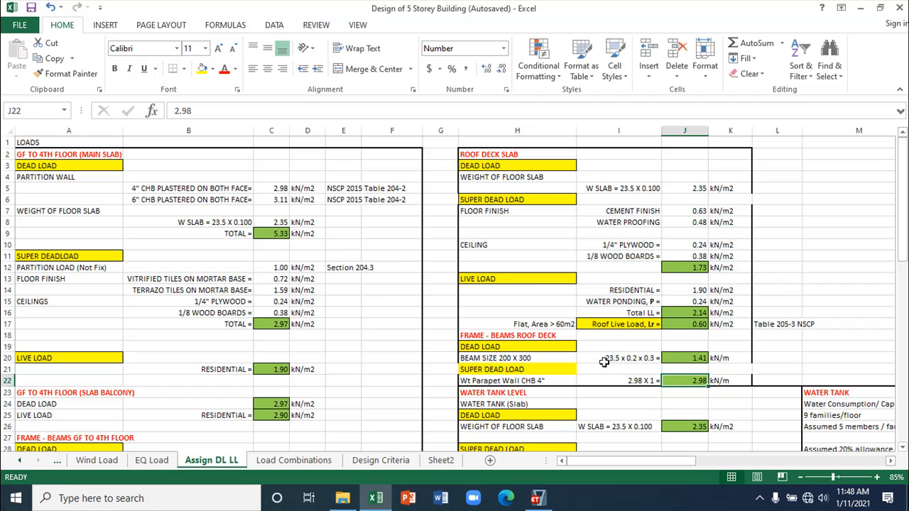
{"action": "scroll", "coordinate": [533, 326], "scroll_direction": "down", "scroll_amount": 4}
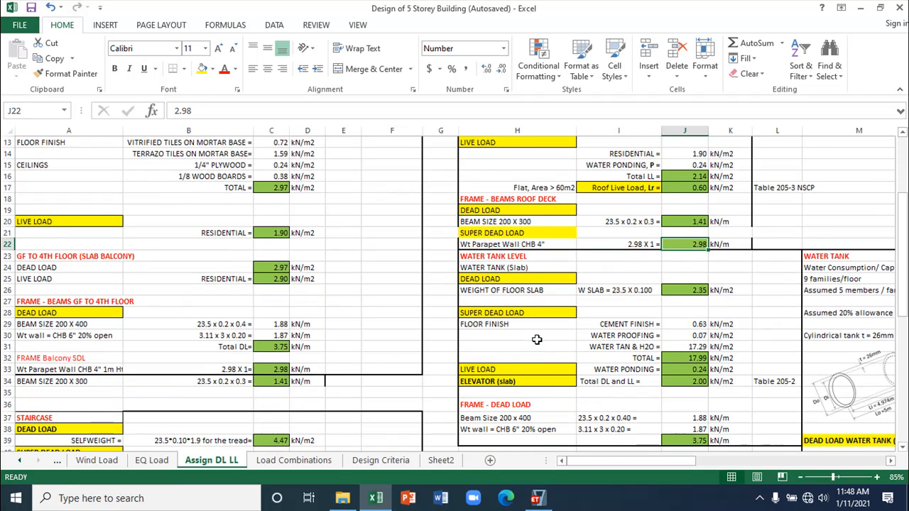
{"action": "left_click", "coordinate": [536, 499]}
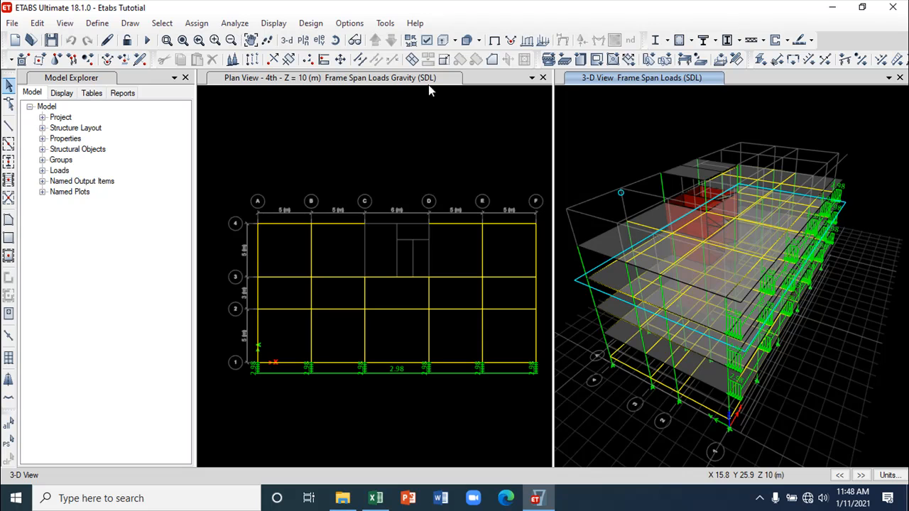
- Clear the load display from both views and select the overhang balcony beams beyond grid 1 on the RD plan
{"action": "left_click", "coordinate": [495, 40]}
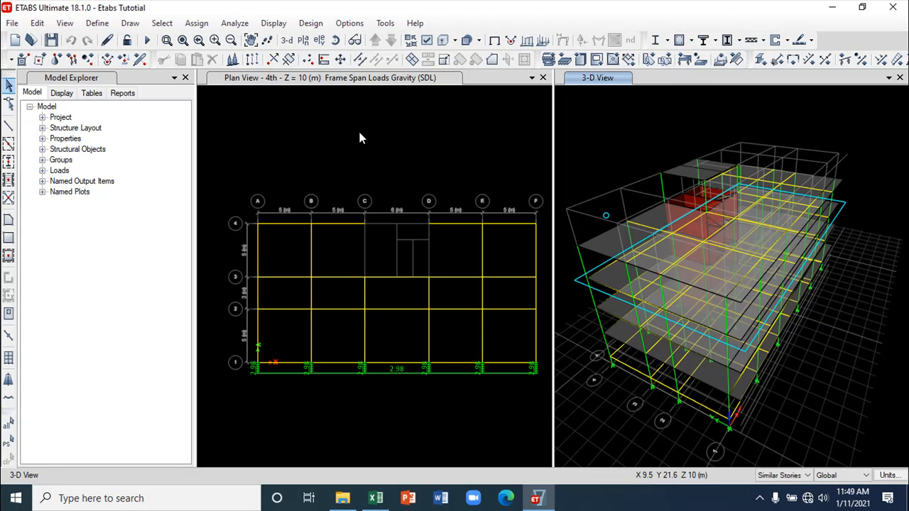
{"action": "left_click", "coordinate": [385, 174]}
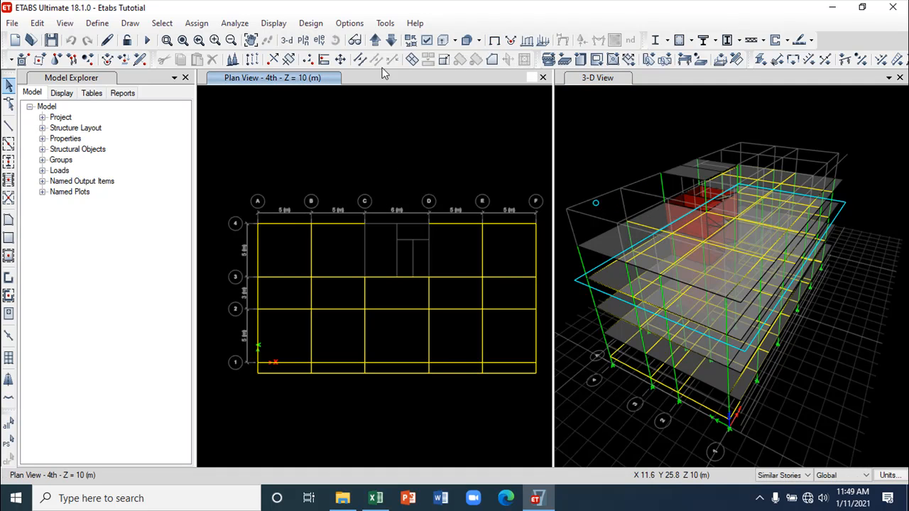
{"action": "left_click", "coordinate": [375, 40]}
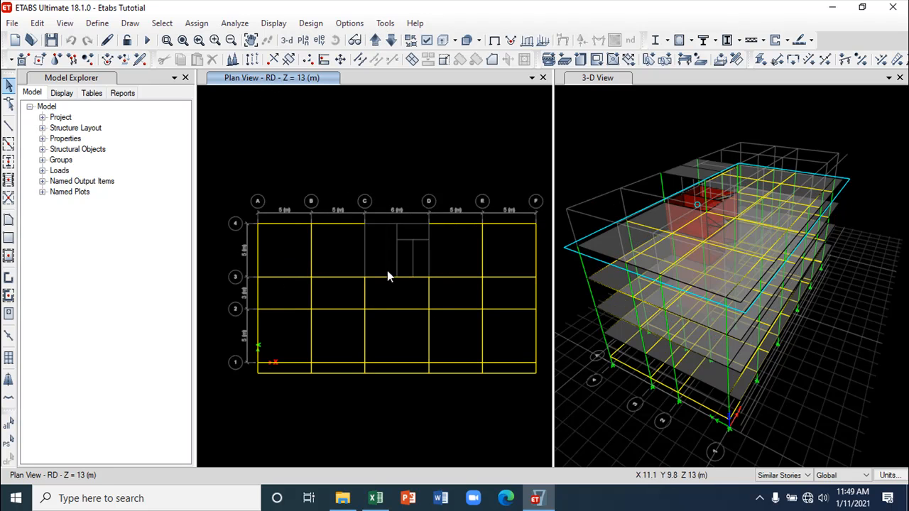
{"action": "left_click_drag", "start_coordinate": [542, 378], "coordinate": [250, 369]}
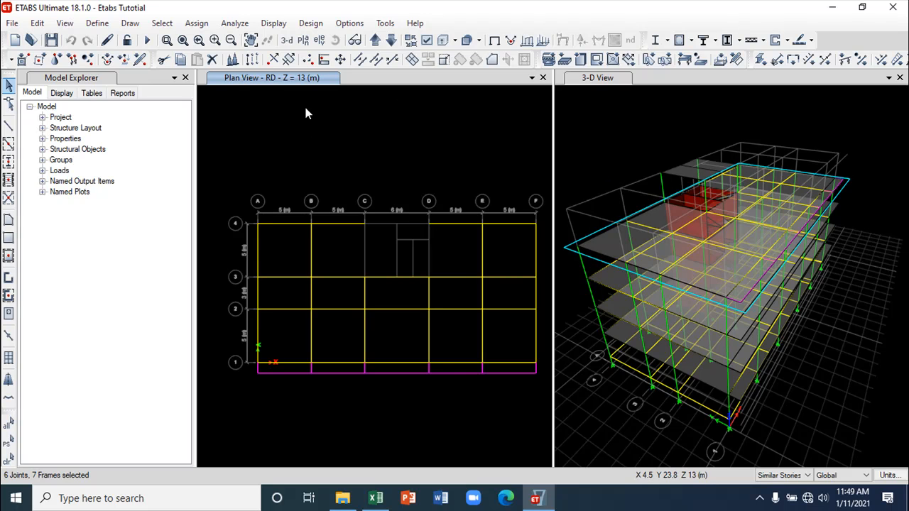
- Add a 2.98 kN/m uniform SDL gravity load to the selected RD overhang beams, with trapezoidal distances 2 to 4 set to 0
{"action": "left_click", "coordinate": [198, 24]}
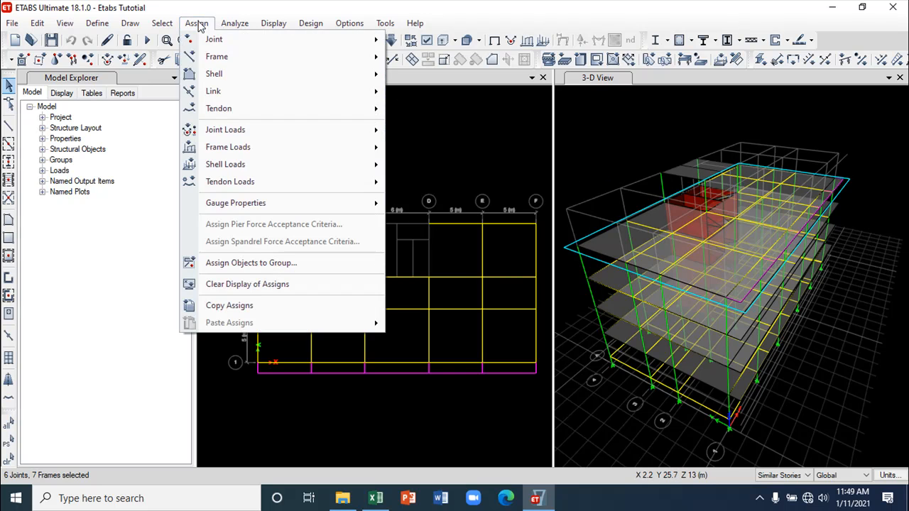
{"action": "mouse_move", "coordinate": [231, 153]}
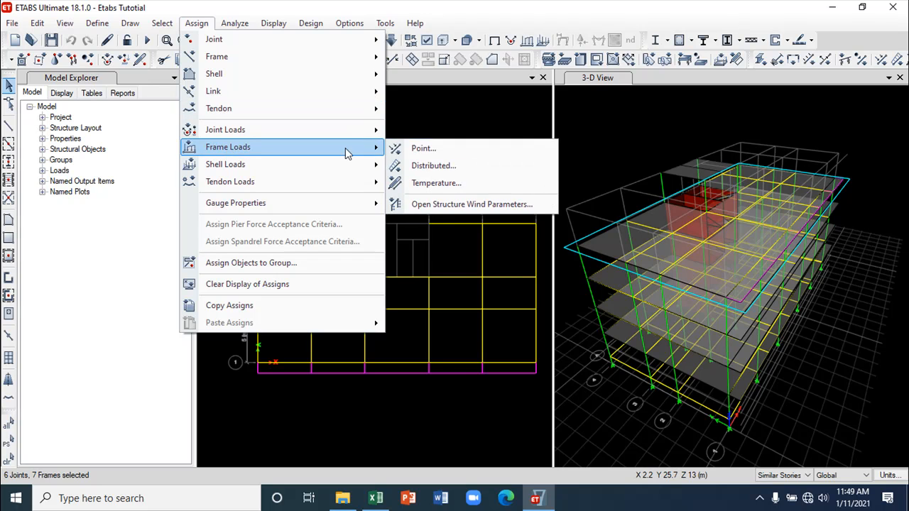
{"action": "left_click", "coordinate": [432, 167]}
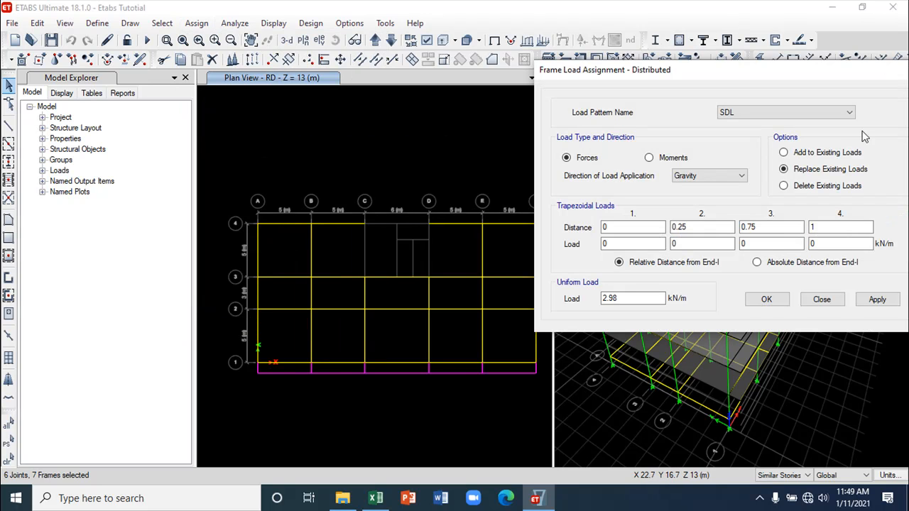
{"action": "double_click", "coordinate": [675, 227]}
{"action": "type", "text": "0"}
{"action": "double_click", "coordinate": [781, 227]}
{"action": "type", "text": "0"}
{"action": "double_click", "coordinate": [810, 226]}
{"action": "type", "text": "0"}
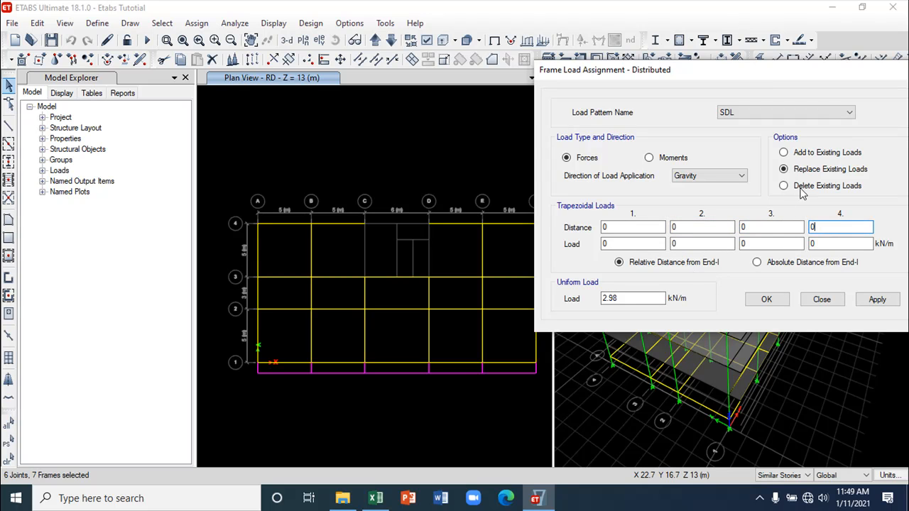
{"action": "left_click", "coordinate": [783, 153]}
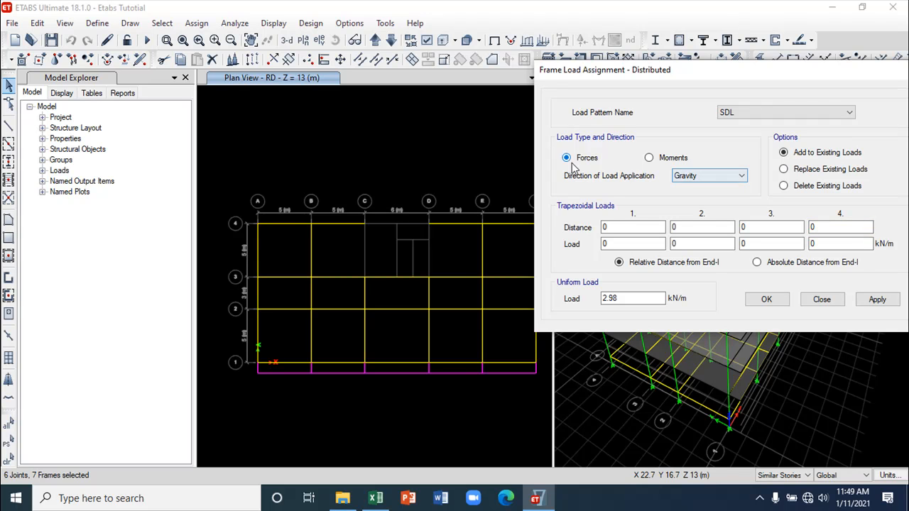
{"action": "left_click", "coordinate": [875, 300]}
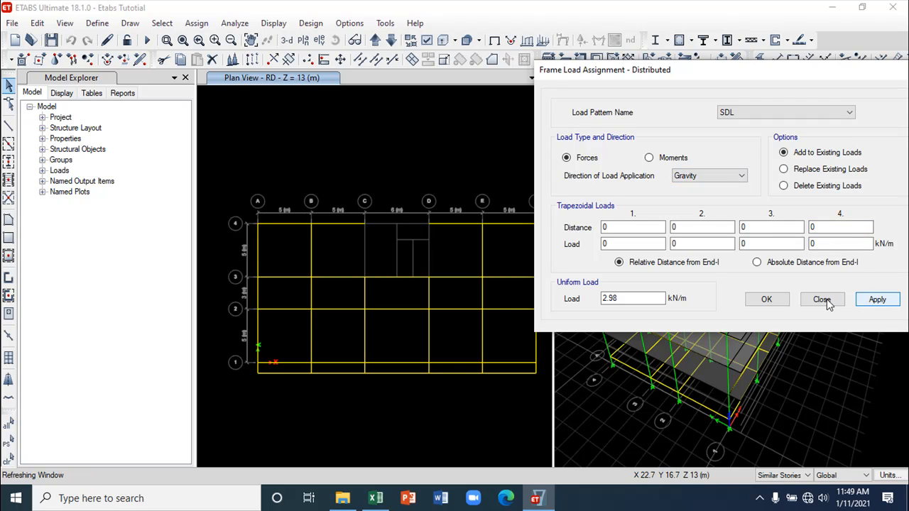
{"action": "left_click", "coordinate": [823, 299]}
- Show the directly applied SDL frame span forces with their values in the 3-D view and inspect the overhang beams
{"action": "left_click", "coordinate": [561, 238]}
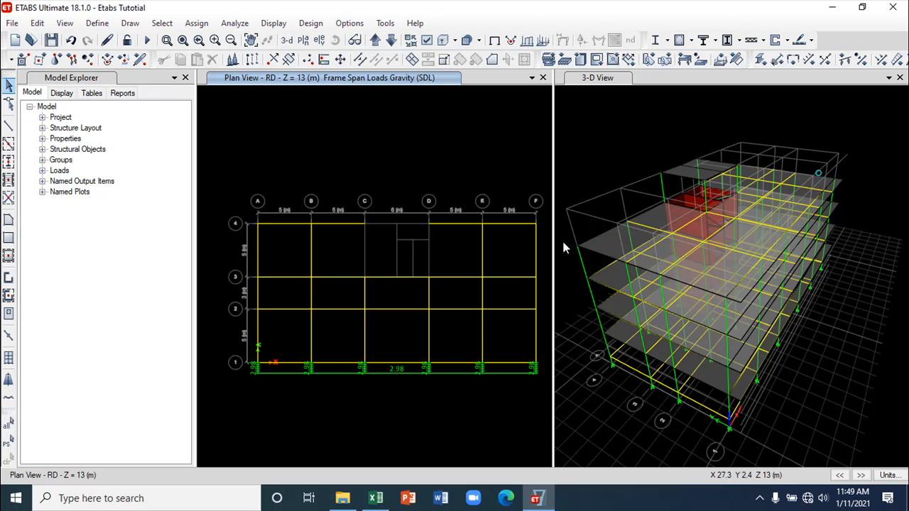
{"action": "left_click", "coordinate": [526, 40]}
{"action": "left_click", "coordinate": [506, 354]}
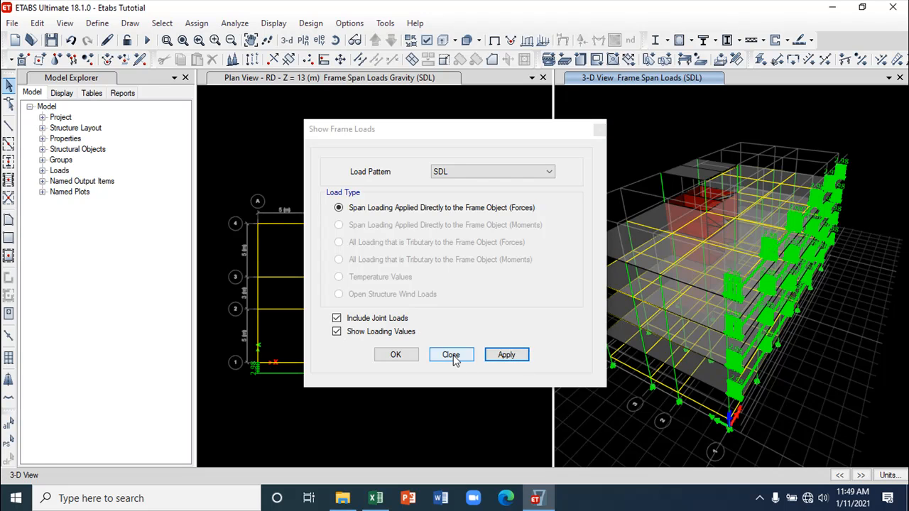
{"action": "left_click", "coordinate": [451, 355]}
{"action": "left_click", "coordinate": [427, 40]}
{"action": "mouse_move", "coordinate": [649, 145]}
{"action": "left_mouse_down"}
{"action": "mouse_move", "coordinate": [624, 88]}
{"action": "mouse_move", "coordinate": [640, 80]}
{"action": "mouse_move", "coordinate": [675, 85]}
{"action": "mouse_move", "coordinate": [642, 157]}
{"action": "mouse_move", "coordinate": [634, 108]}
{"action": "mouse_move", "coordinate": [643, 92]}
{"action": "mouse_move", "coordinate": [696, 91]}
{"action": "mouse_move", "coordinate": [690, 194]}
{"action": "mouse_move", "coordinate": [615, 147]}
{"action": "mouse_move", "coordinate": [634, 100]}
{"action": "mouse_move", "coordinate": [652, 94]}
{"action": "mouse_move", "coordinate": [656, 131]}
{"action": "left_mouse_up"}
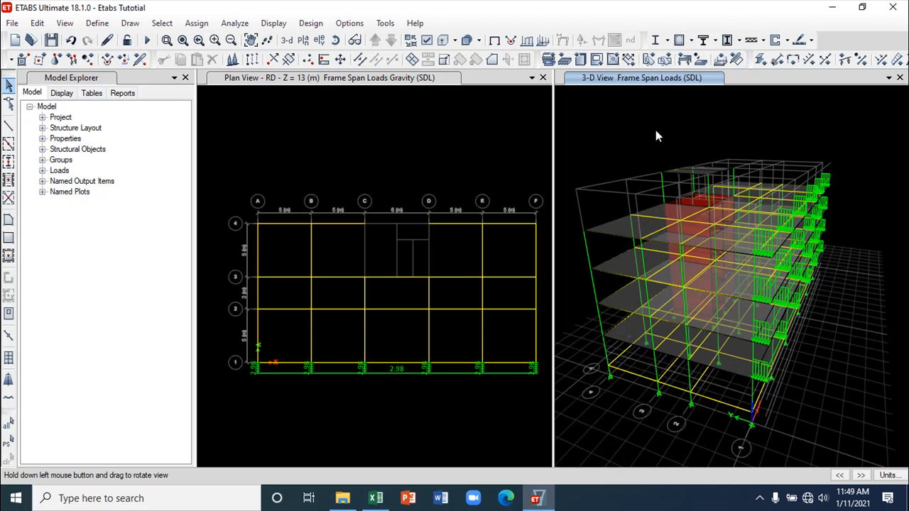
- Select the roof deck's perimeter beams along grids A, 4 and F on the RD plan
{"action": "left_click", "coordinate": [359, 420]}
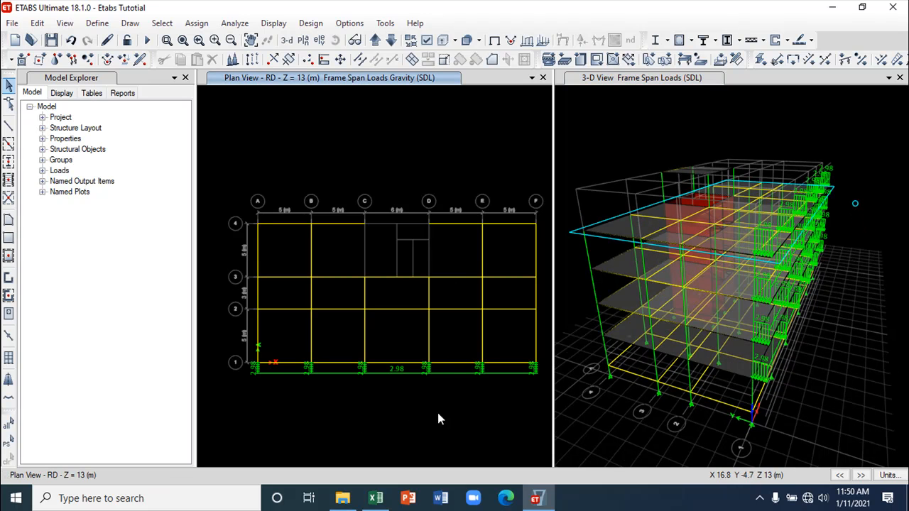
{"action": "left_click", "coordinate": [253, 327]}
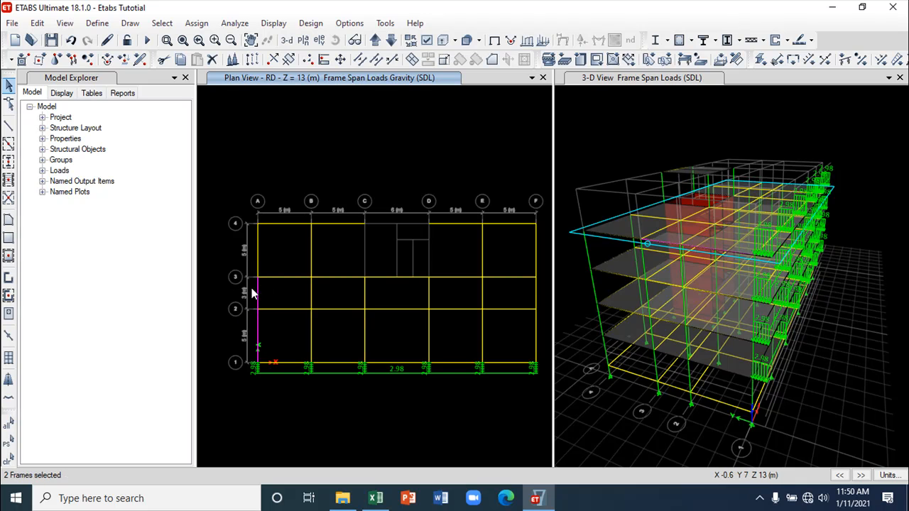
{"action": "left_click", "coordinate": [255, 246]}
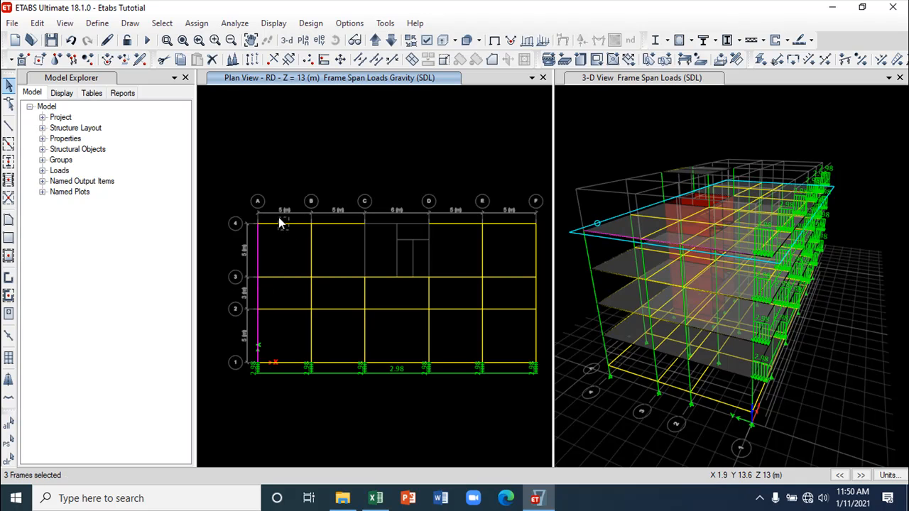
{"action": "left_click", "coordinate": [338, 224]}
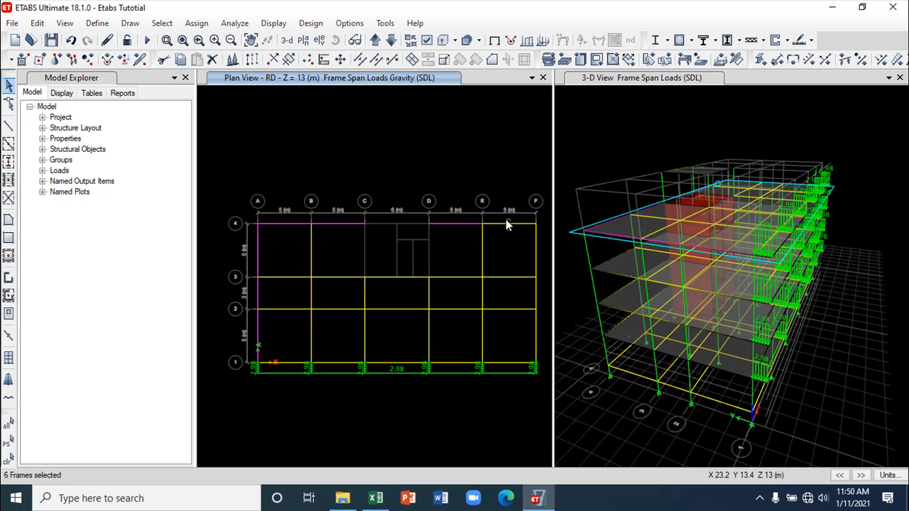
{"action": "left_click", "coordinate": [535, 249]}
{"action": "left_click", "coordinate": [536, 291]}
{"action": "left_click", "coordinate": [534, 335]}
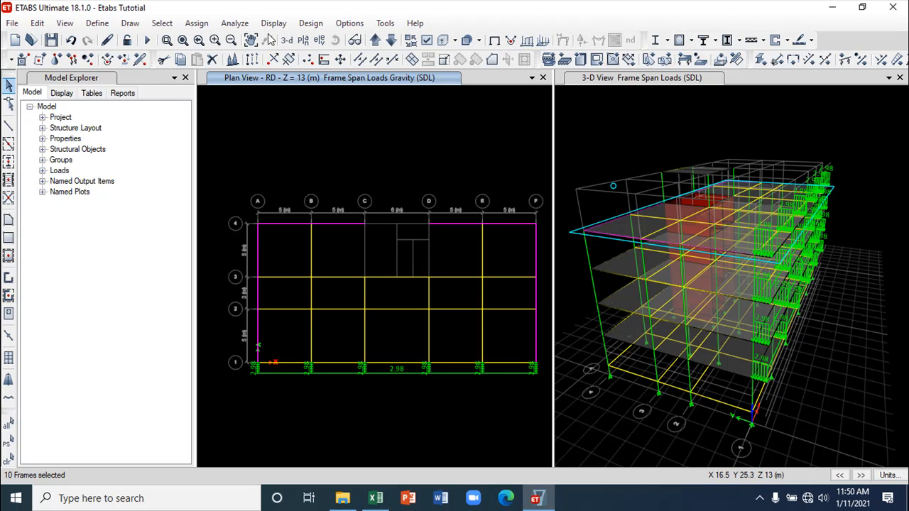
- Assign a 2.98 kN/m uniform SDL gravity load to the selected perimeter beams, replacing existing loads and zeroing trapezoidal distances 2 to 4
{"action": "left_click", "coordinate": [197, 23]}
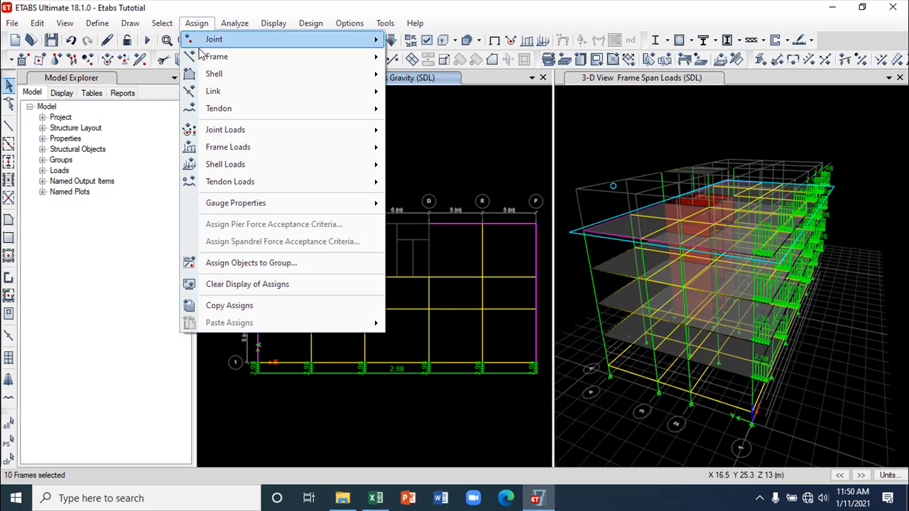
{"action": "mouse_move", "coordinate": [235, 154]}
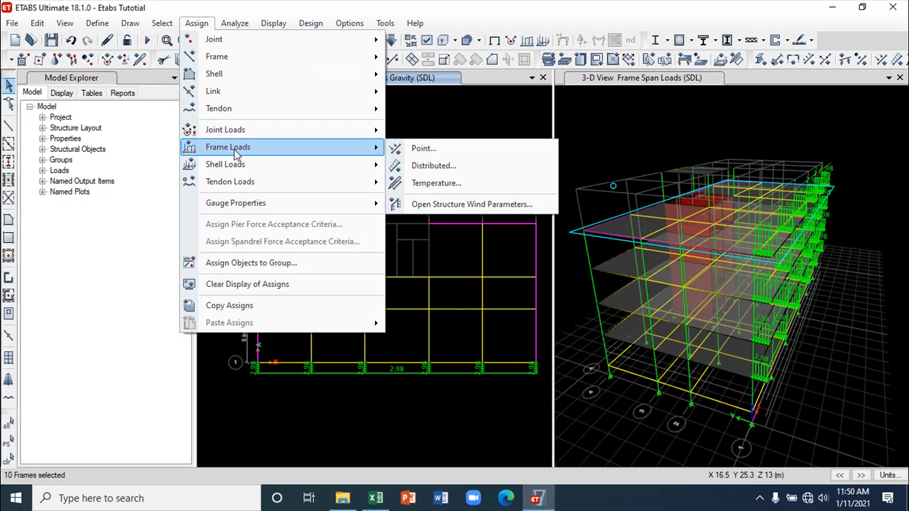
{"action": "left_click", "coordinate": [433, 165]}
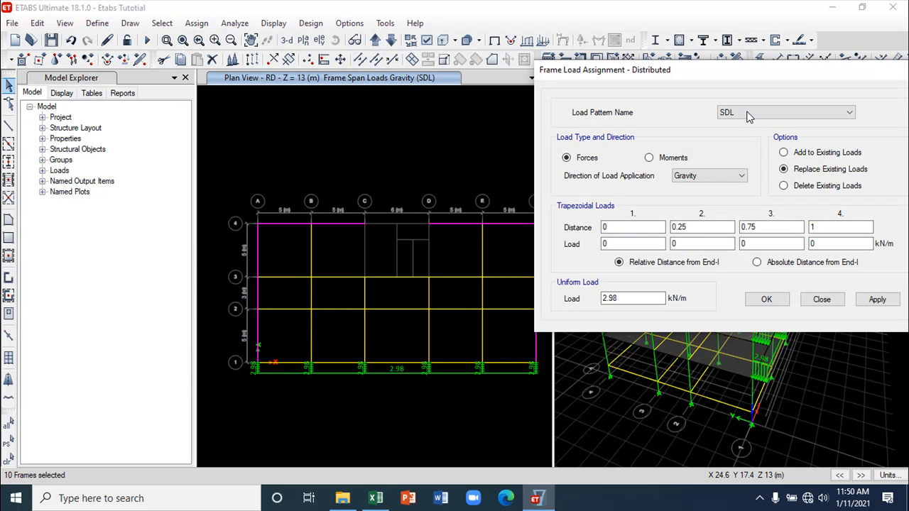
{"action": "left_click_drag", "start_coordinate": [692, 227], "coordinate": [659, 225]}
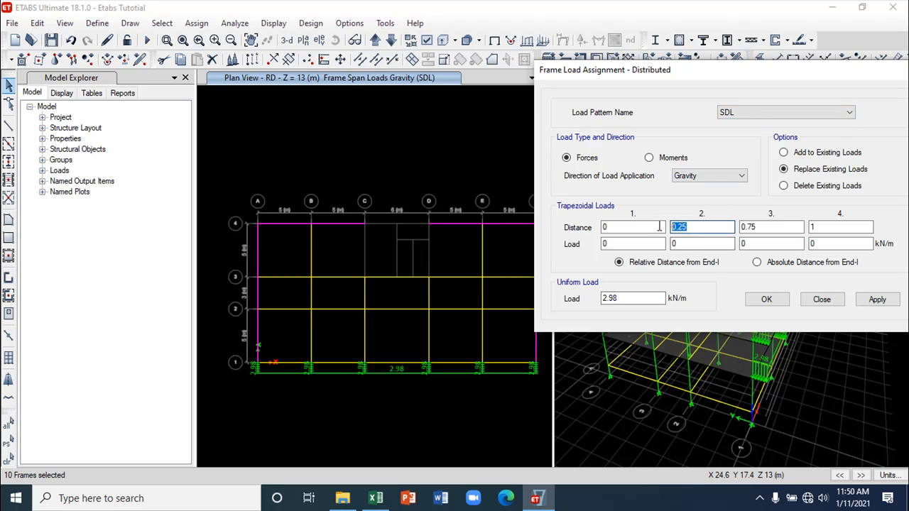
{"action": "type", "text": "0"}
{"action": "left_click_drag", "start_coordinate": [761, 227], "coordinate": [730, 227]}
{"action": "type", "text": "0"}
{"action": "left_click_drag", "start_coordinate": [820, 226], "coordinate": [807, 228]}
{"action": "type", "text": "0"}
{"action": "left_click", "coordinate": [878, 300]}
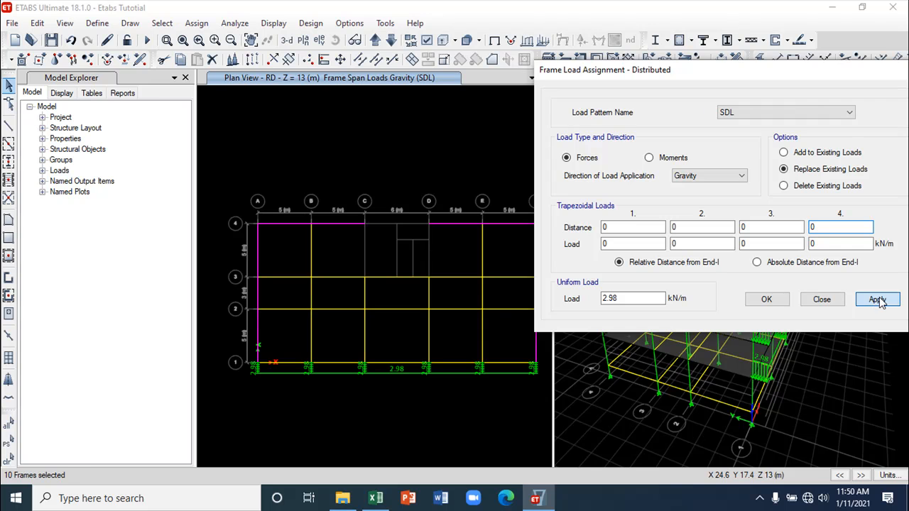
{"action": "left_click", "coordinate": [770, 300]}
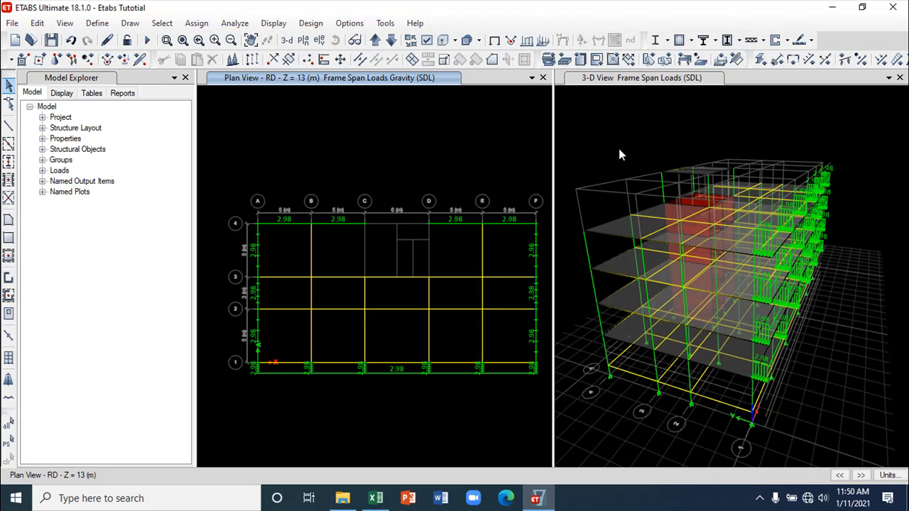
- Refresh the 3-D view's SDL frame span load display and inspect the loads around the roof deck perimeter
{"action": "left_click", "coordinate": [620, 154]}
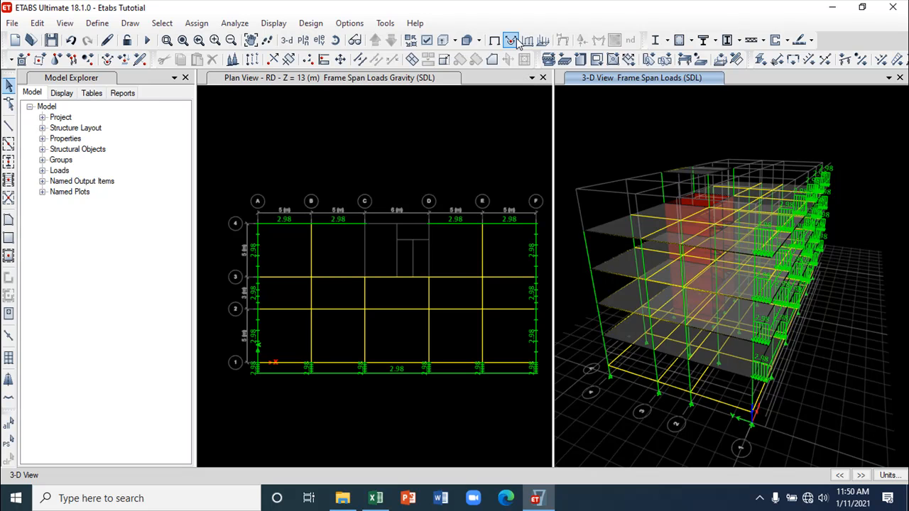
{"action": "left_click", "coordinate": [527, 40]}
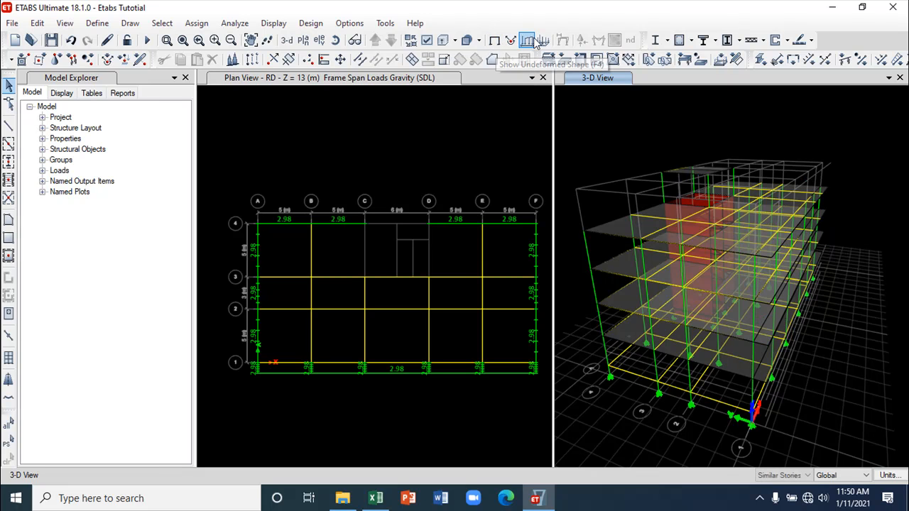
{"action": "left_click", "coordinate": [543, 40]}
{"action": "left_click", "coordinate": [516, 354]}
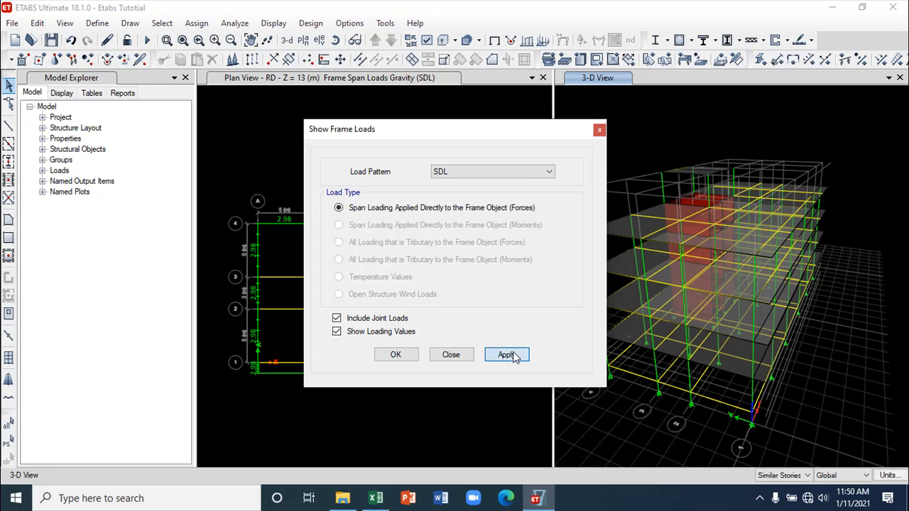
{"action": "left_click", "coordinate": [451, 355]}
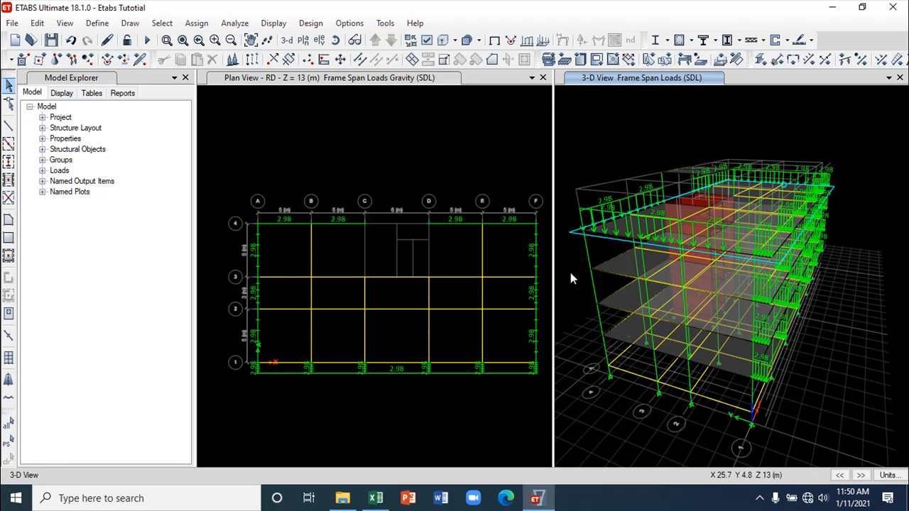
{"action": "left_click", "coordinate": [337, 41]}
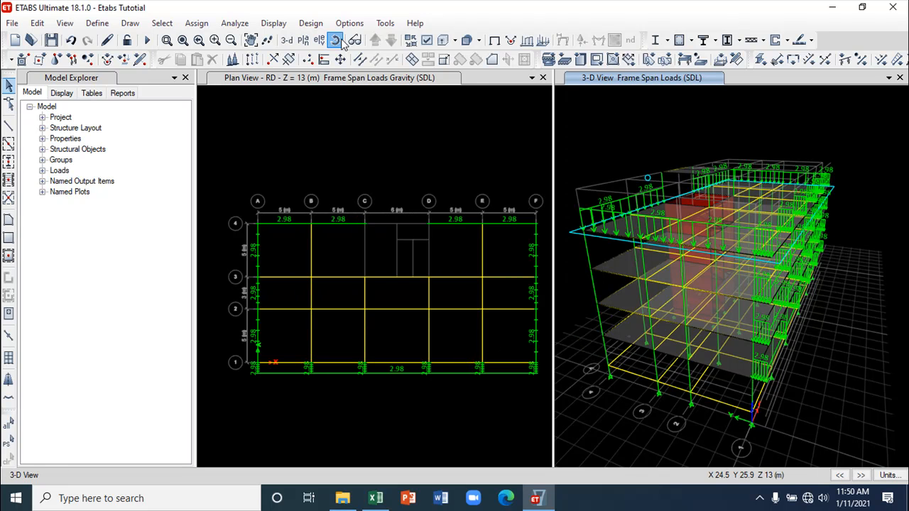
{"action": "left_click_drag", "start_coordinate": [678, 131], "coordinate": [634, 233]}
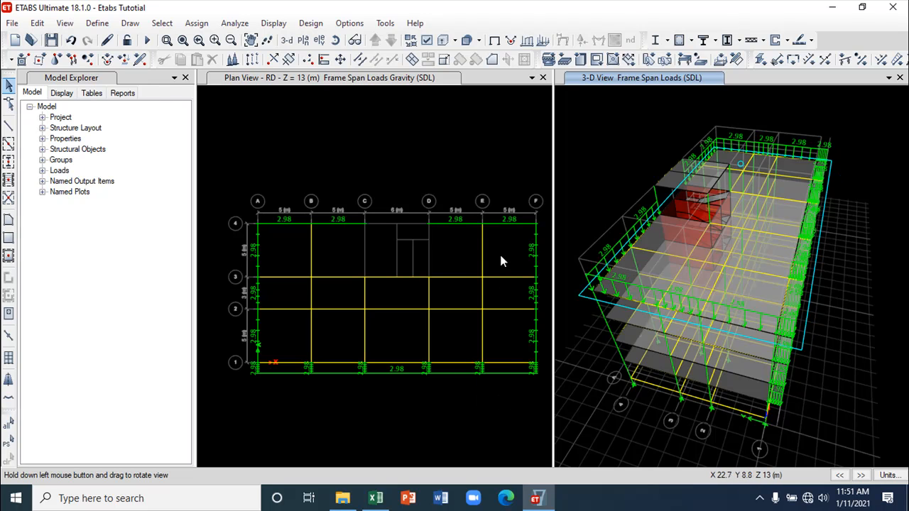
- Clear the load display from the RD plan and check the loads assigned to the short overhang beam at grid F
{"action": "left_click", "coordinate": [500, 185]}
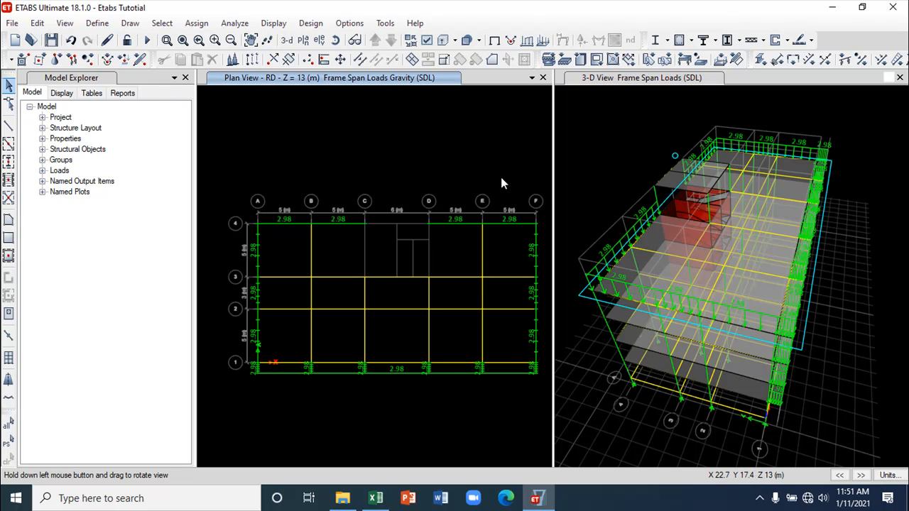
{"action": "left_click", "coordinate": [495, 41]}
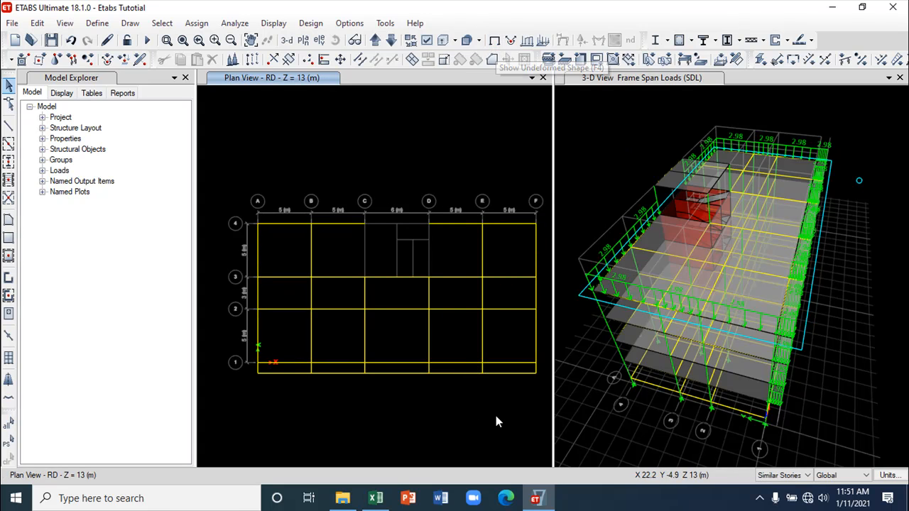
{"action": "left_click", "coordinate": [535, 368]}
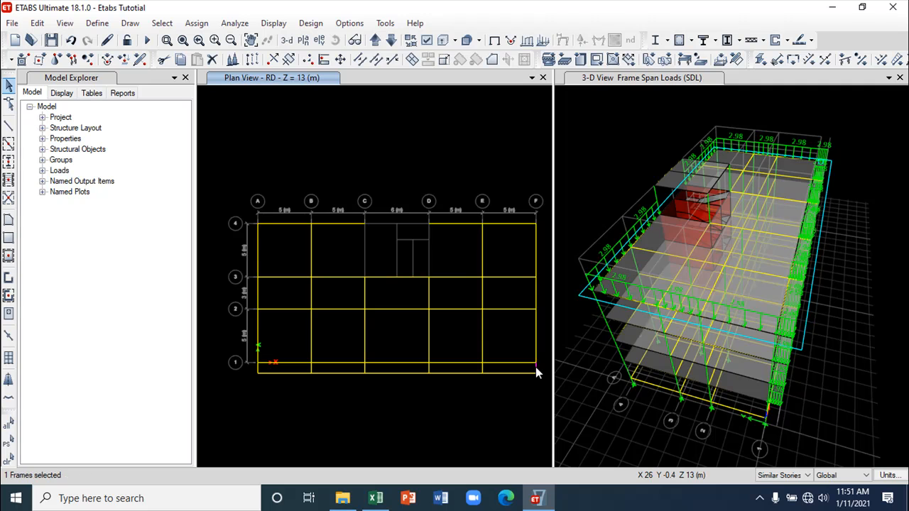
{"action": "right_click", "coordinate": [535, 367]}
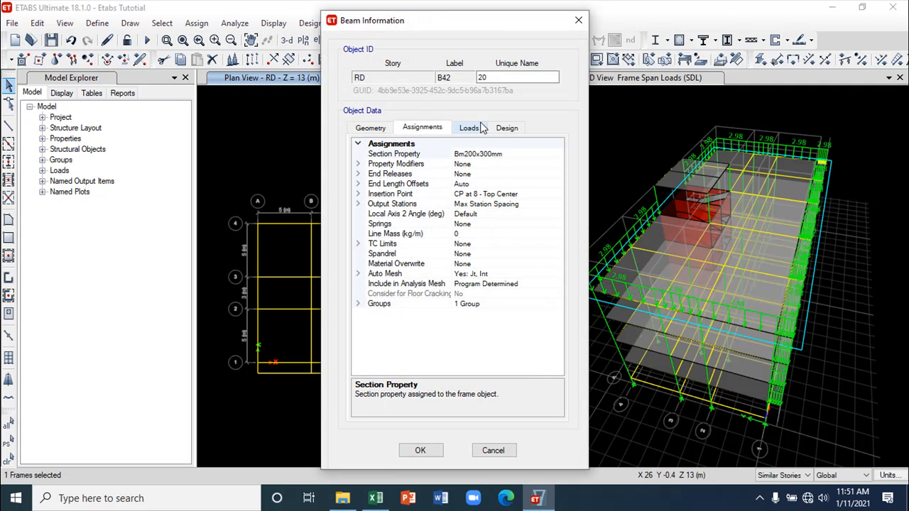
{"action": "left_click", "coordinate": [471, 128]}
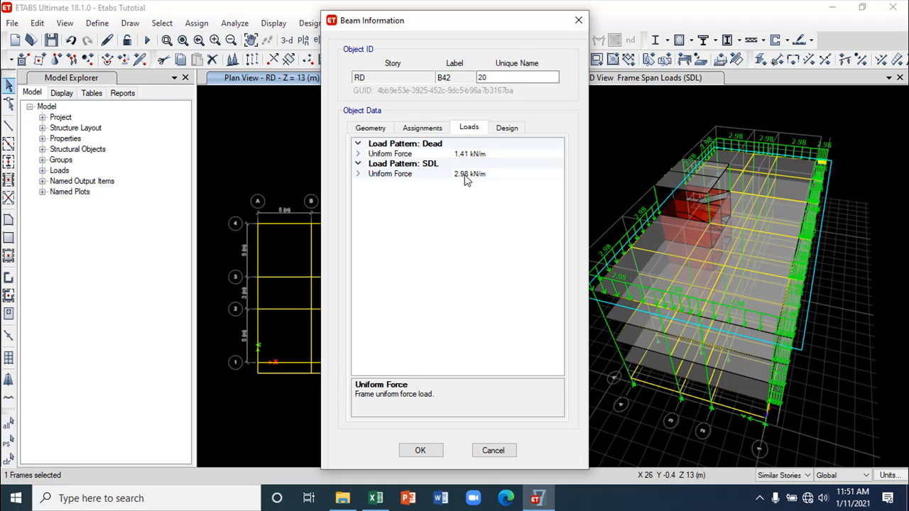
{"action": "left_click", "coordinate": [578, 20]}
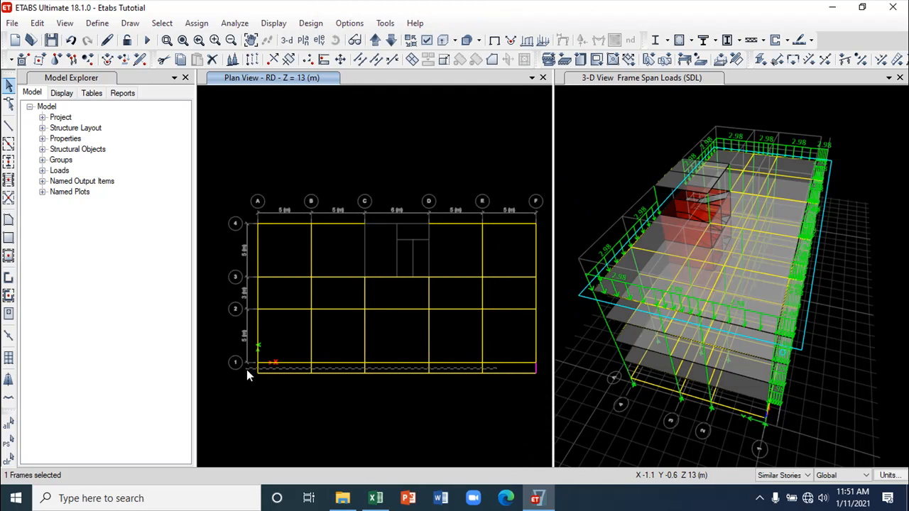
- Delete the existing distributed SDL loads from the four short overhang beams at grids B, C, D and E on the RD plan
{"action": "left_click_drag", "start_coordinate": [286, 368], "coordinate": [286, 368]}
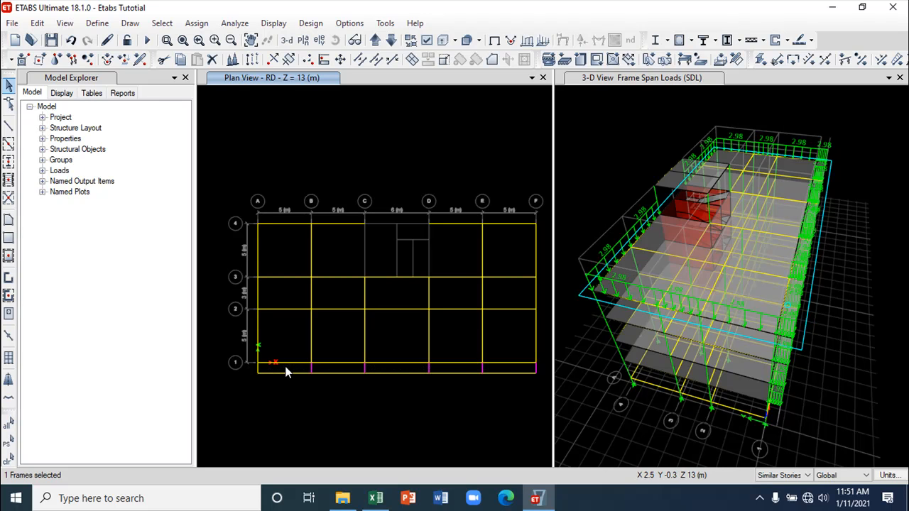
{"action": "left_click", "coordinate": [535, 369]}
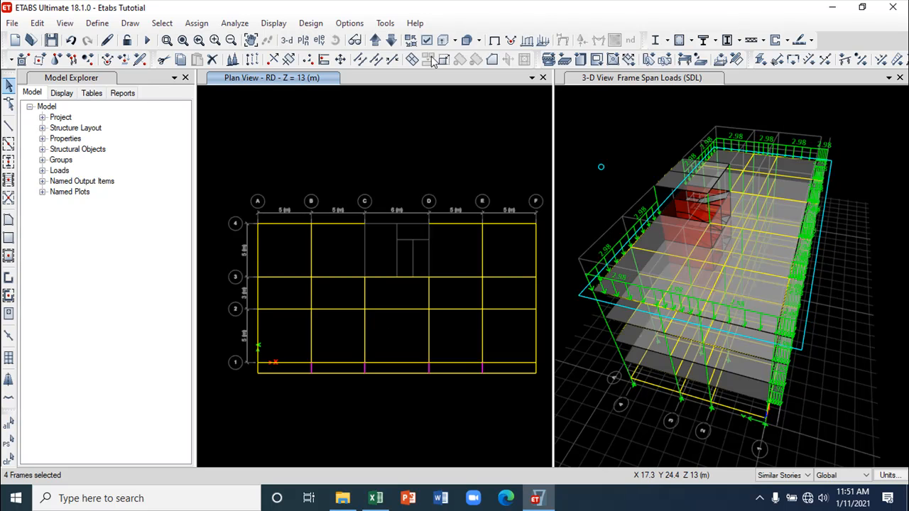
{"action": "left_click", "coordinate": [196, 23]}
{"action": "mouse_move", "coordinate": [221, 151]}
{"action": "left_click", "coordinate": [433, 167]}
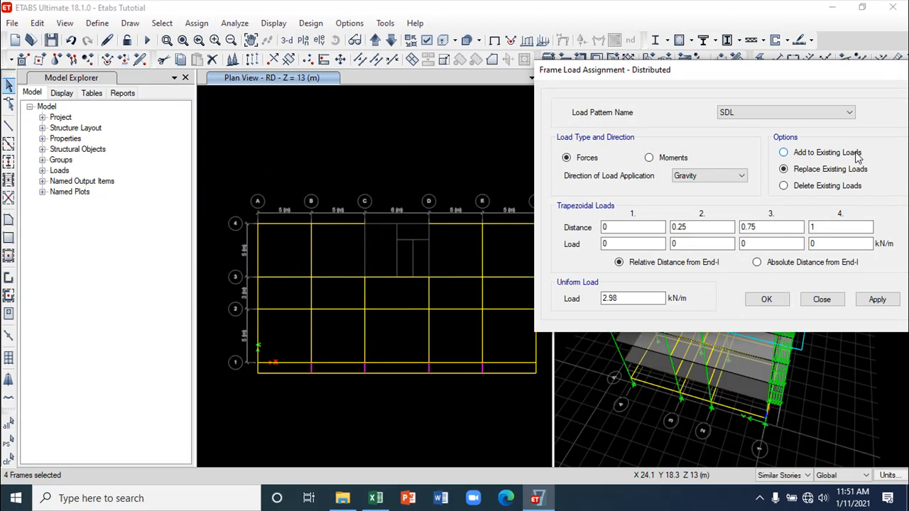
{"action": "left_click", "coordinate": [784, 186]}
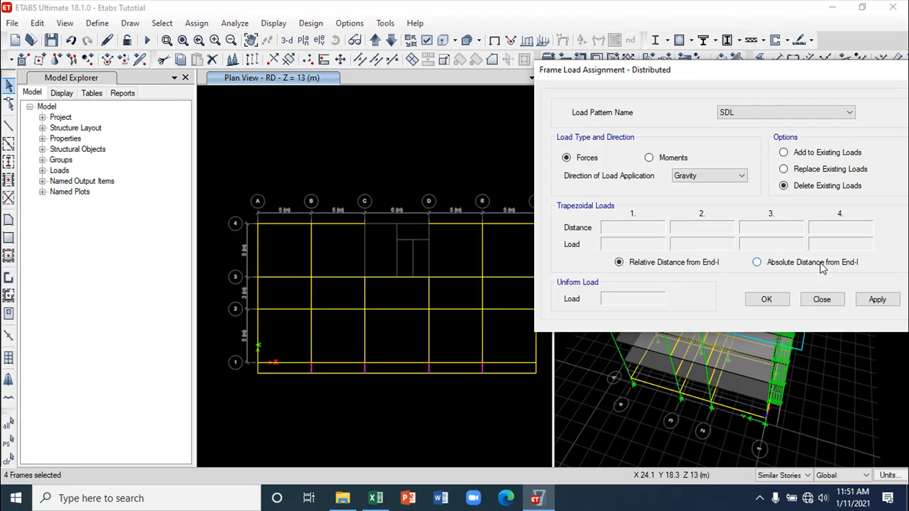
{"action": "left_click", "coordinate": [878, 301]}
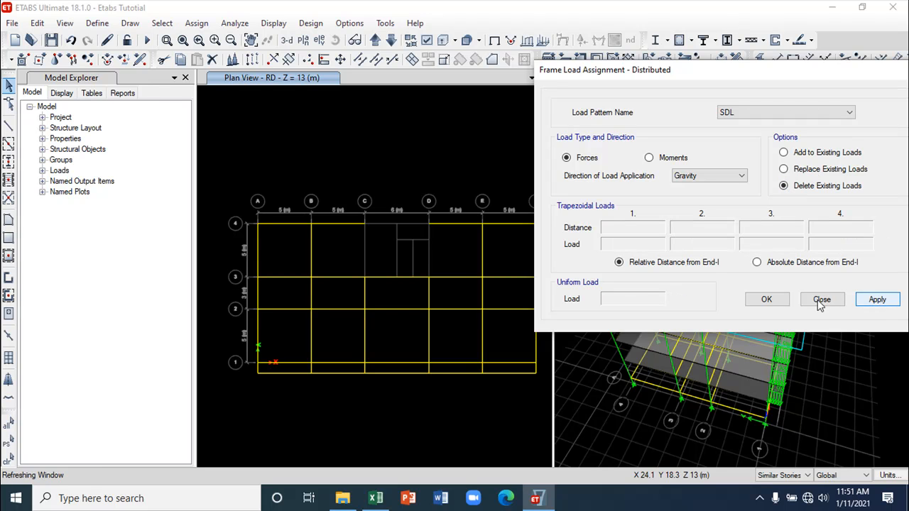
{"action": "left_click", "coordinate": [779, 301]}
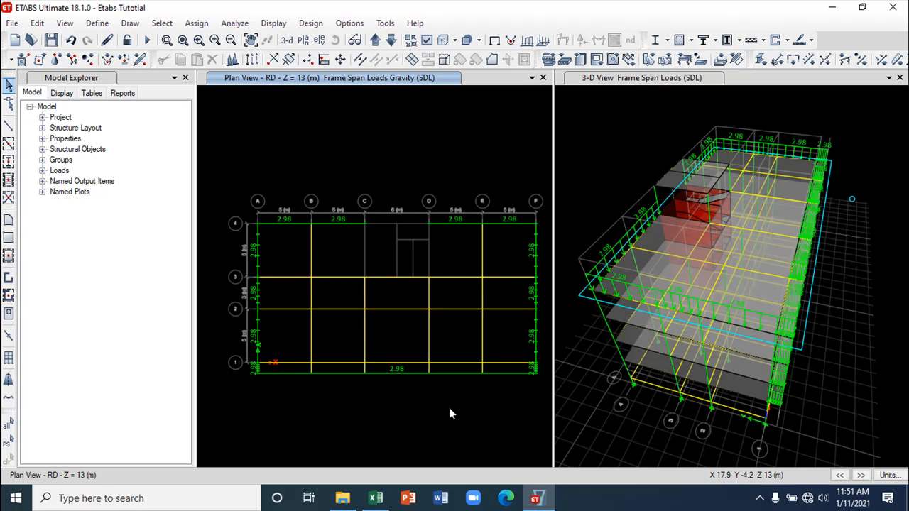
- Check the loads assigned to the joint at grid point E-1 on the RD plan
{"action": "left_click", "coordinate": [483, 365]}
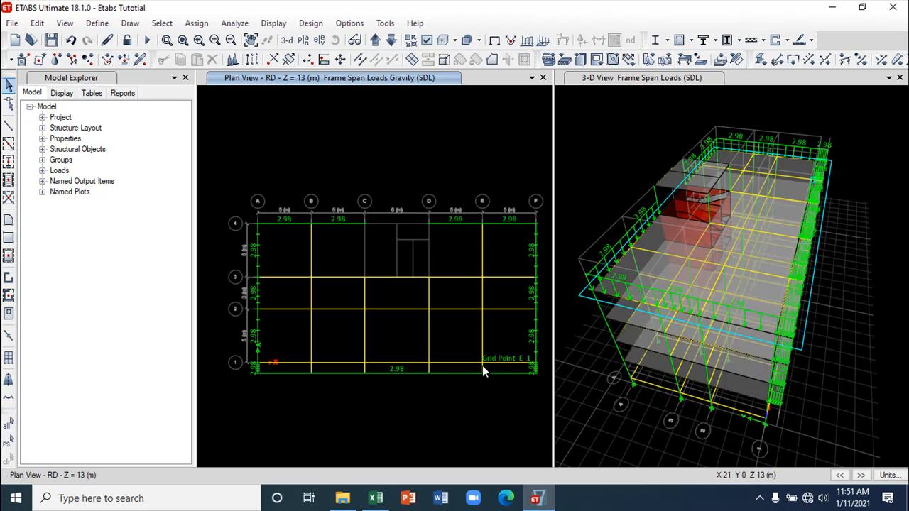
{"action": "right_click", "coordinate": [482, 365]}
{"action": "left_click", "coordinate": [467, 130]}
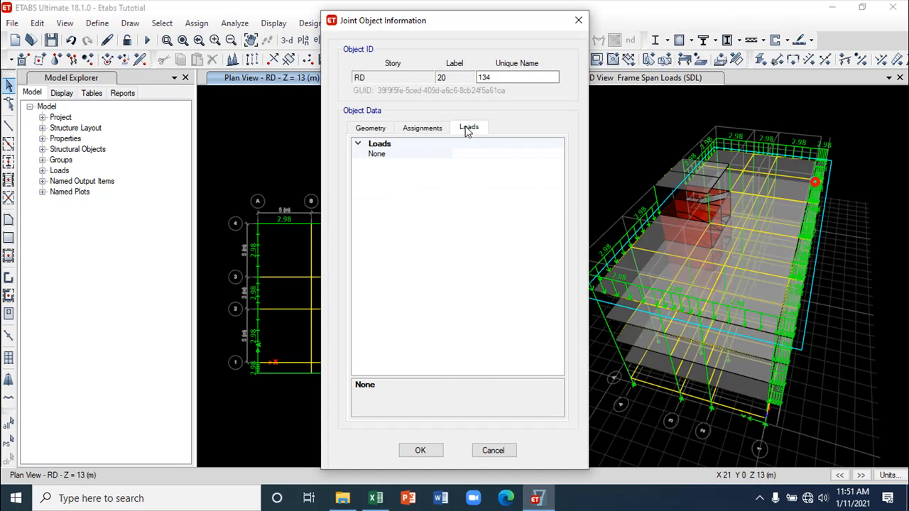
{"action": "left_click", "coordinate": [497, 450]}
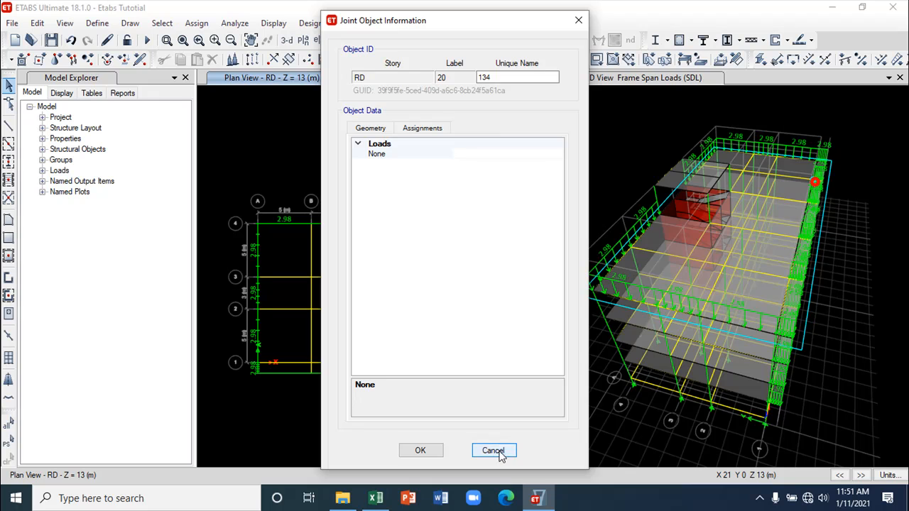
- Select the short overhang beams at grids B to E, check the loads on the grid D beam and clear the selection
{"action": "left_click", "coordinate": [482, 369]}
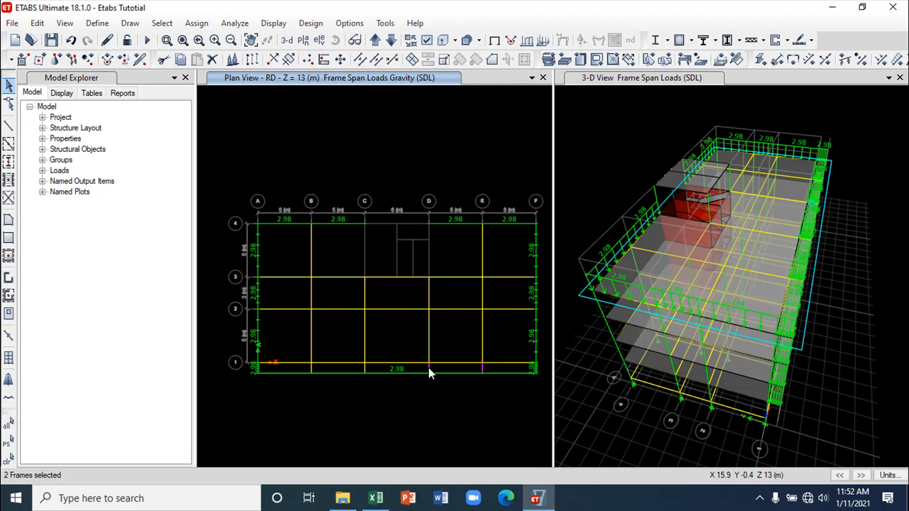
{"action": "left_click", "coordinate": [363, 368]}
{"action": "right_click", "coordinate": [428, 367]}
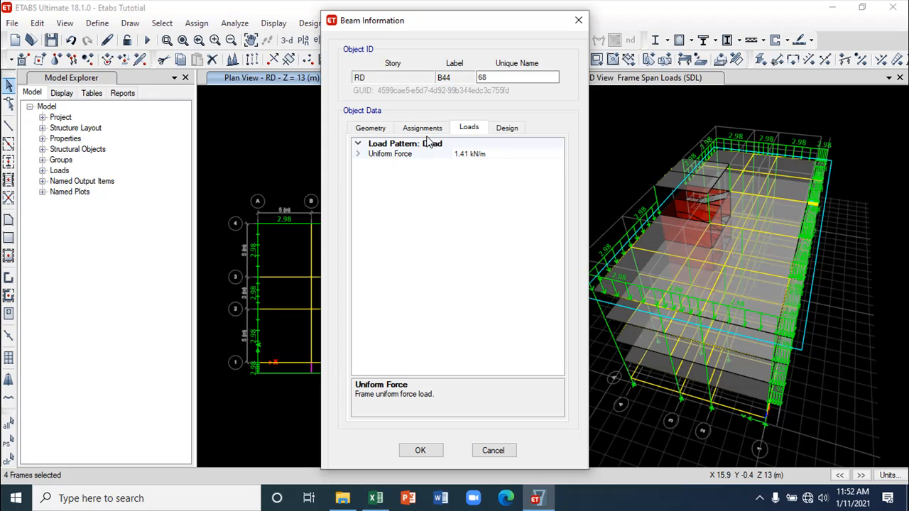
{"action": "left_click", "coordinate": [578, 20]}
{"action": "left_click", "coordinate": [367, 399]}
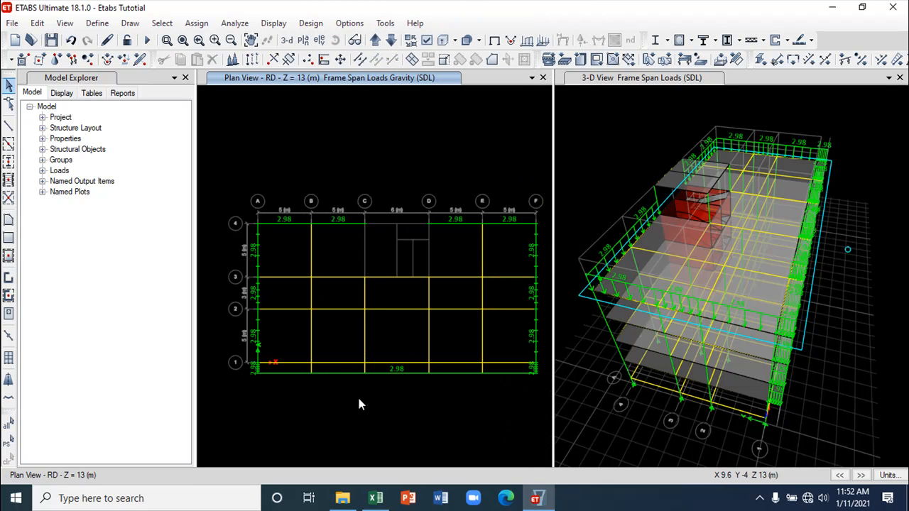
- Select the short overhang beams at grids B, C and D in turn and check each beam's assigned loads
{"action": "left_click", "coordinate": [312, 367]}
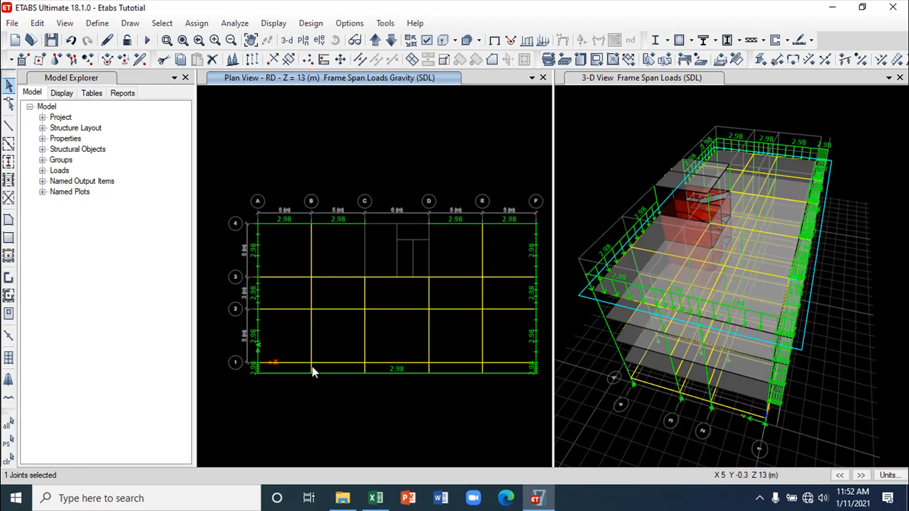
{"action": "left_click", "coordinate": [312, 368]}
{"action": "right_click", "coordinate": [312, 367]}
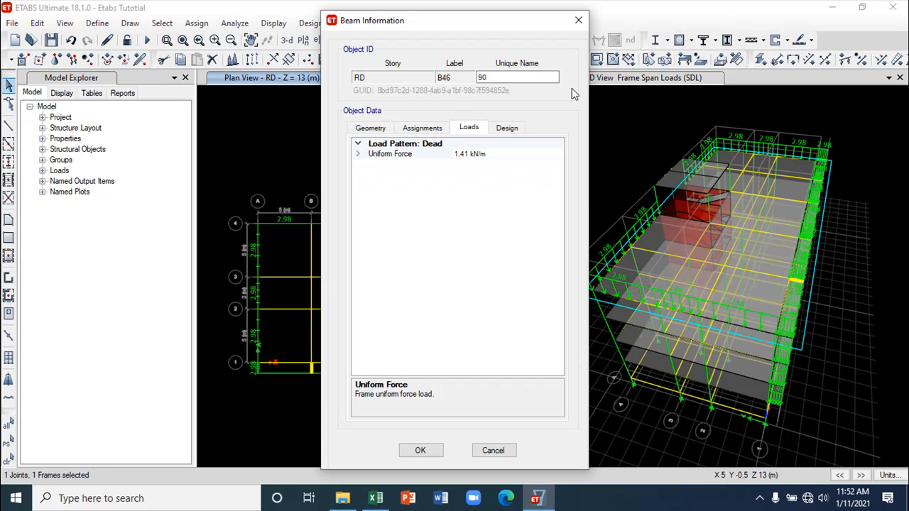
{"action": "left_click", "coordinate": [579, 20]}
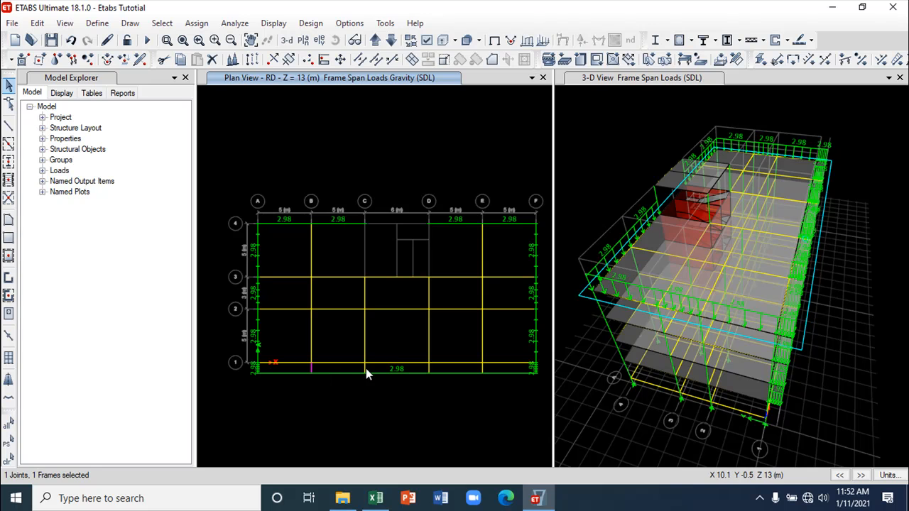
{"action": "left_click", "coordinate": [366, 368]}
{"action": "right_click", "coordinate": [366, 368]}
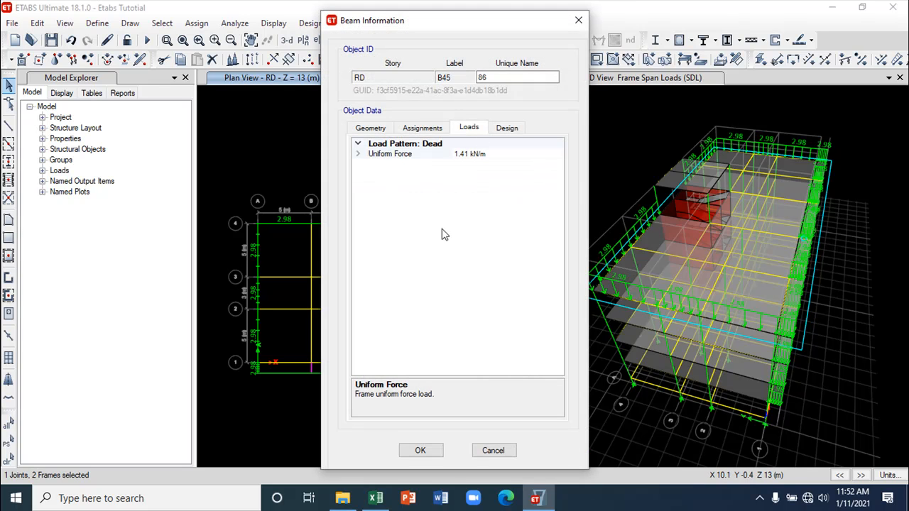
{"action": "left_click", "coordinate": [579, 20]}
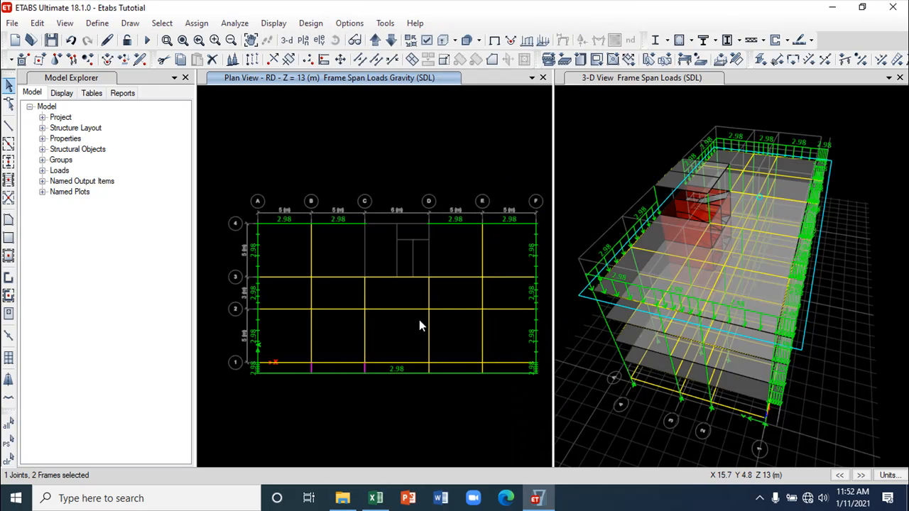
{"action": "left_click", "coordinate": [429, 367]}
{"action": "right_click", "coordinate": [429, 368]}
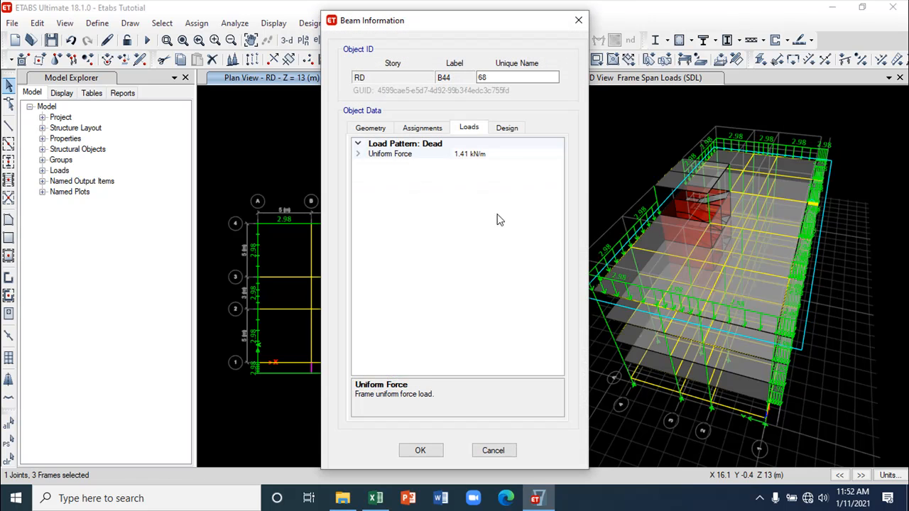
- Check the loads assigned to the short cantilever beam on grid E at the roof deck
{"action": "left_click", "coordinate": [578, 21]}
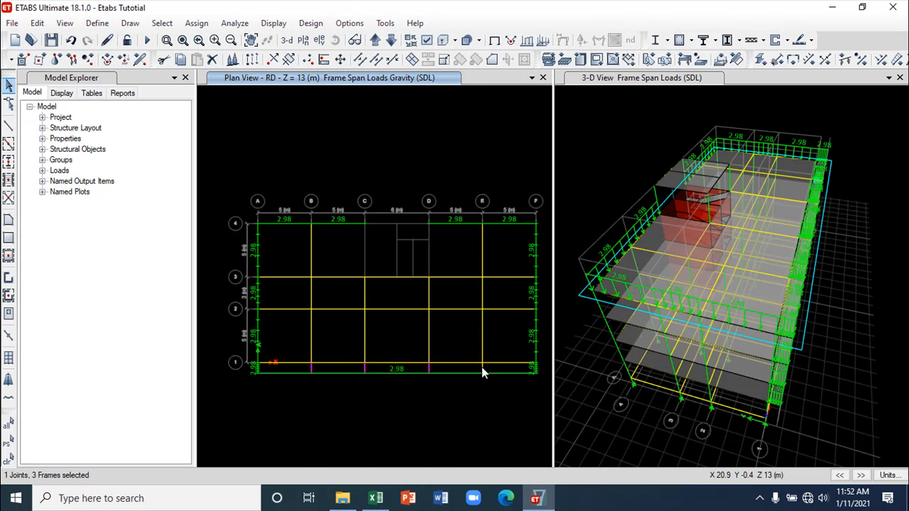
{"action": "left_click", "coordinate": [482, 368]}
{"action": "right_click", "coordinate": [482, 369]}
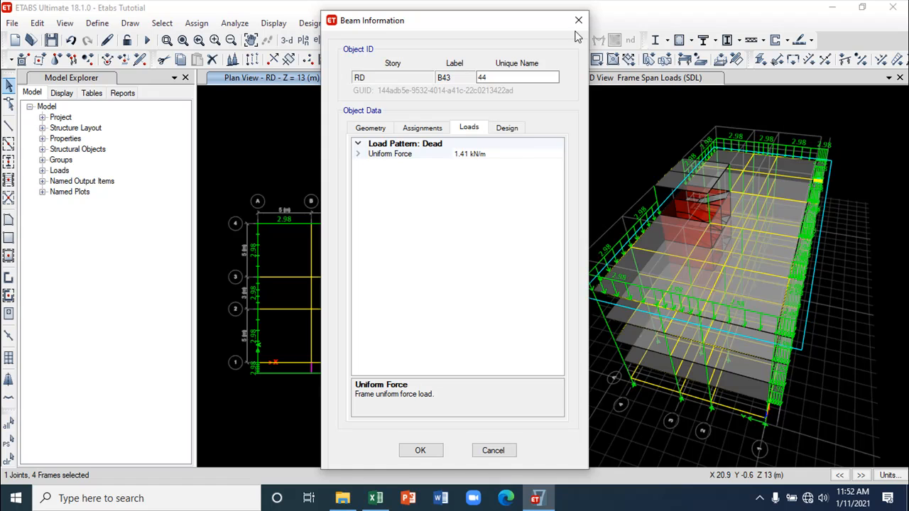
{"action": "left_click", "coordinate": [578, 20]}
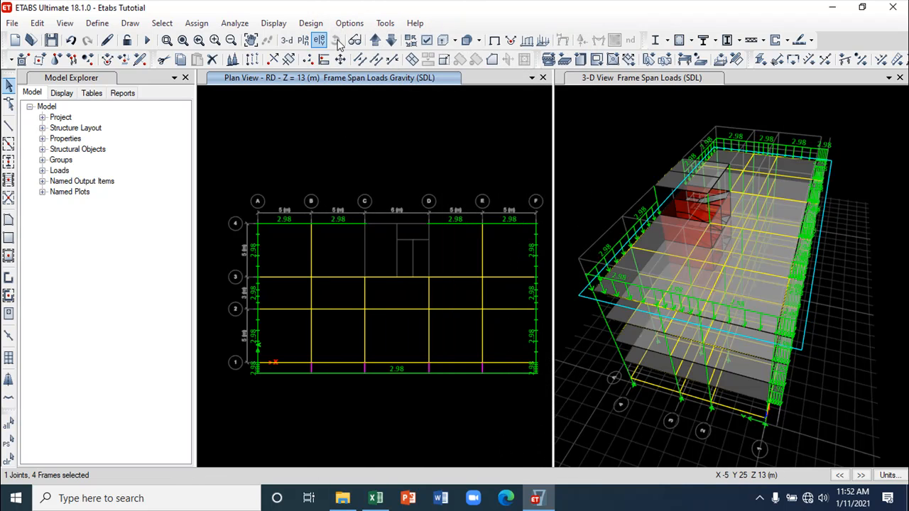
- Clear the frame load display from the roof deck plan and review the SDL frame loads in the 3-D view
{"action": "left_click", "coordinate": [494, 40]}
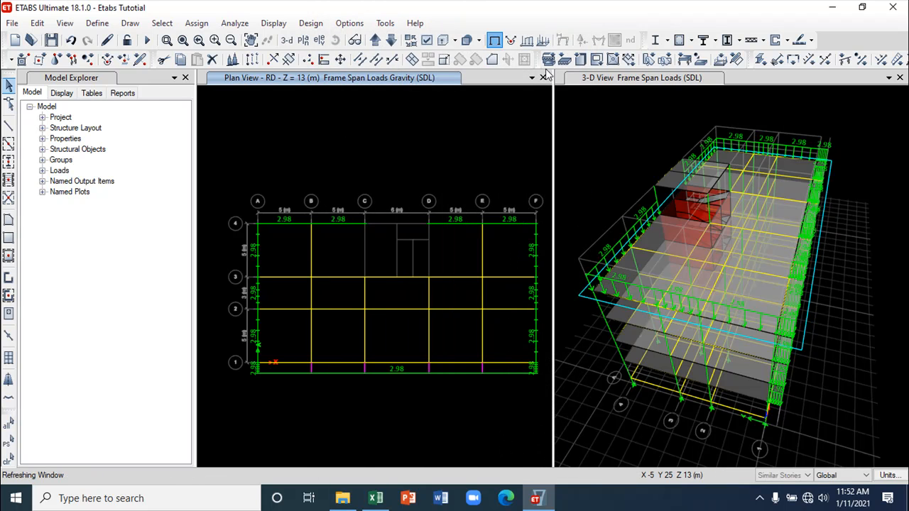
{"action": "left_click", "coordinate": [601, 133]}
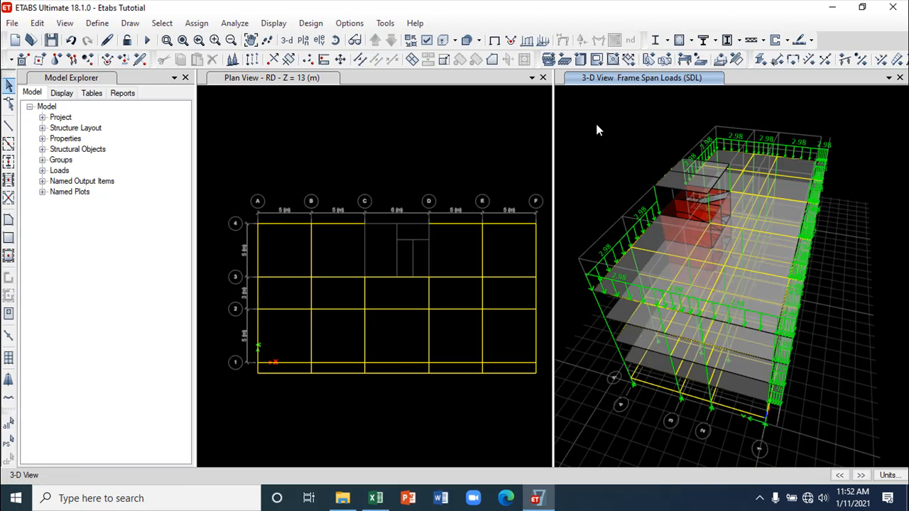
{"action": "left_click", "coordinate": [526, 41]}
{"action": "left_click", "coordinate": [506, 355]}
{"action": "left_click", "coordinate": [450, 357]}
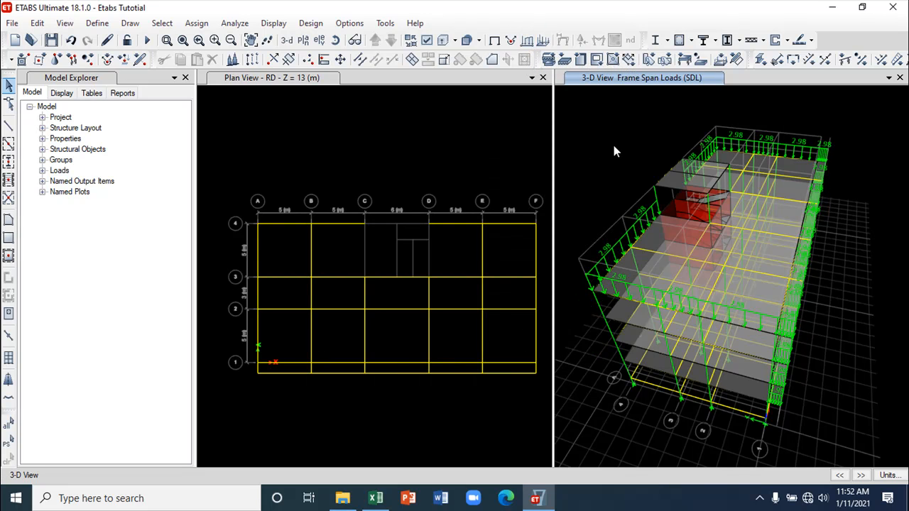
{"action": "left_click_drag", "start_coordinate": [585, 164], "coordinate": [584, 136]}
- Bring up the WT story plan at Z = 16 m and clear the frame load display from the 3-D view
{"action": "left_click", "coordinate": [475, 152]}
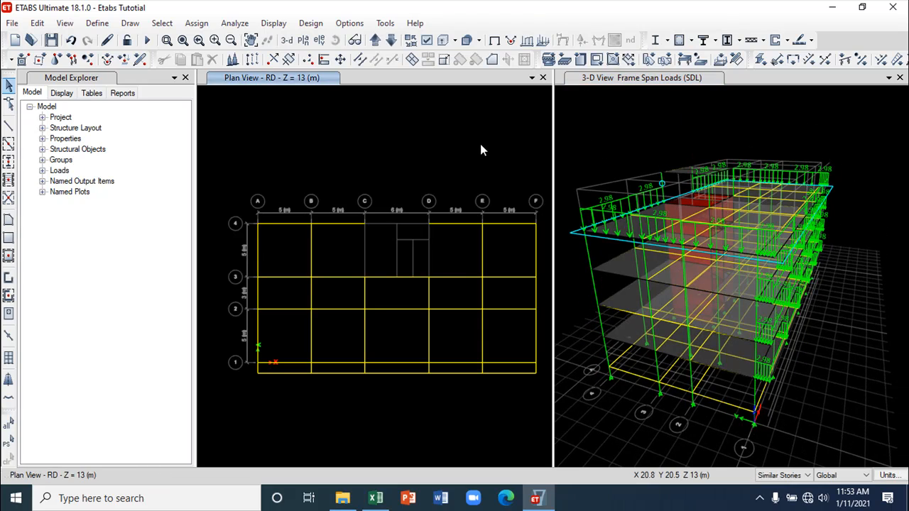
{"action": "left_click", "coordinate": [375, 41]}
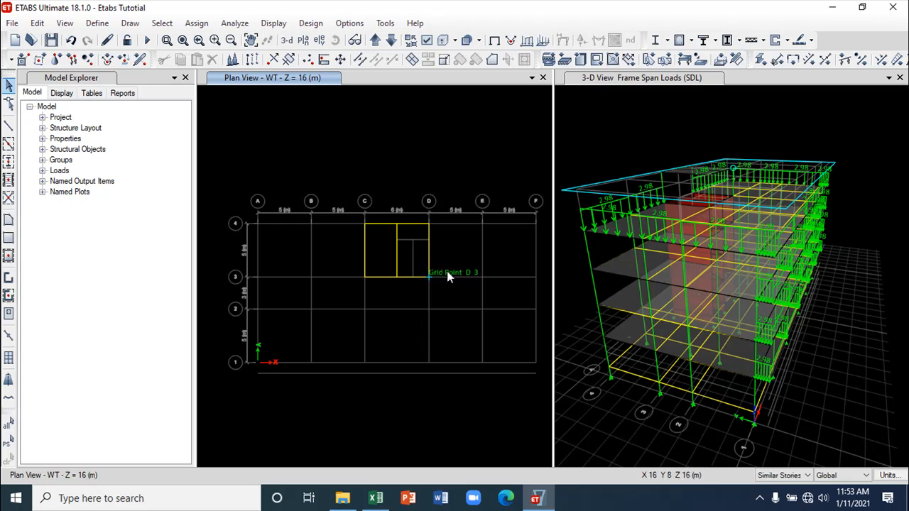
{"action": "left_click", "coordinate": [623, 118]}
{"action": "left_click", "coordinate": [494, 39]}
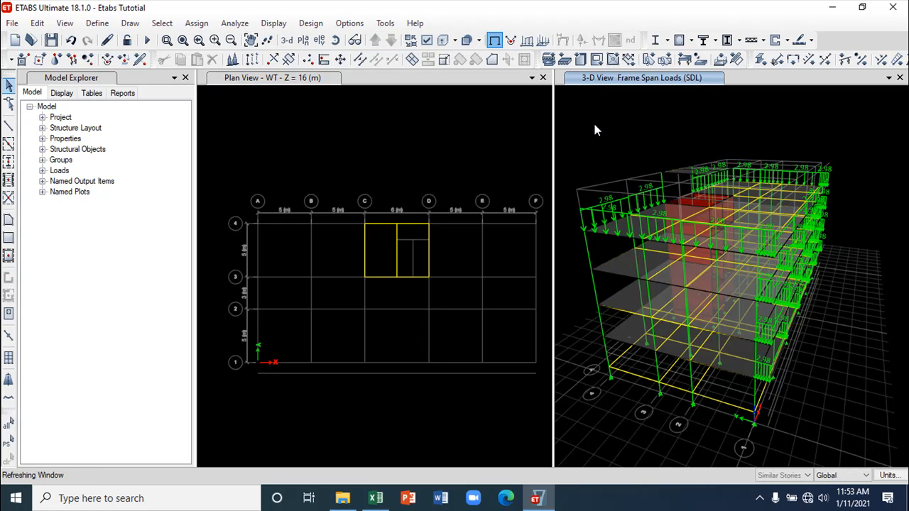
- Select the five WT-level beams between grids C and D and grids 3 and 4, including the intermediate beam
{"action": "left_click", "coordinate": [360, 248]}
{"action": "left_click", "coordinate": [362, 246]}
{"action": "left_click", "coordinate": [382, 224]}
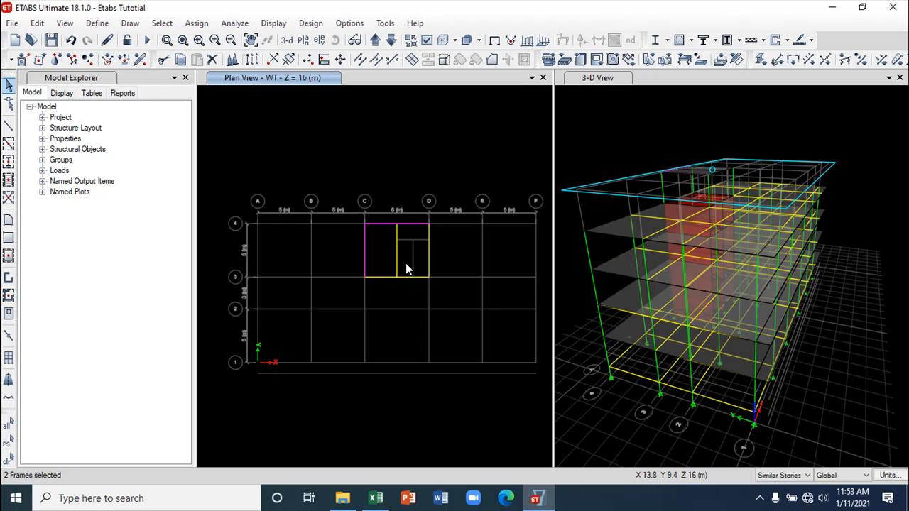
{"action": "left_click", "coordinate": [395, 253]}
{"action": "left_click", "coordinate": [426, 255]}
{"action": "left_click", "coordinate": [410, 277]}
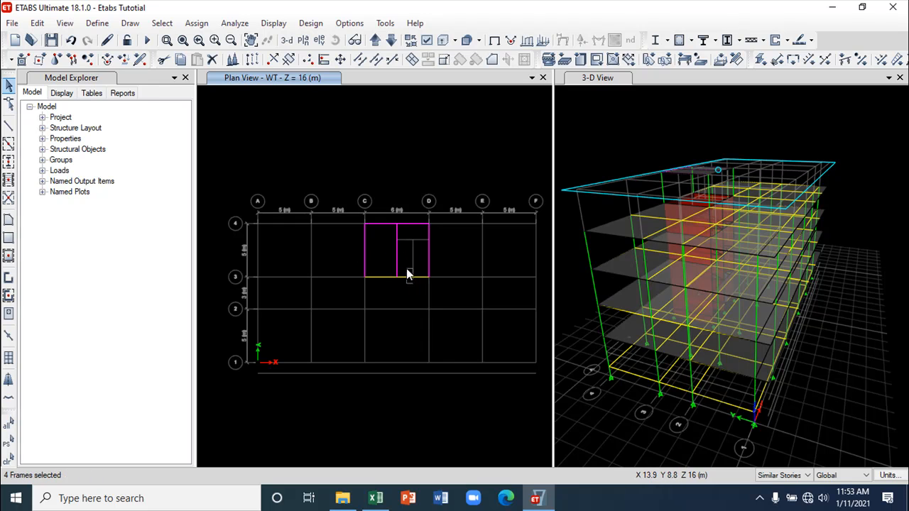
- Switch to Excel and examine the water tank level slab loads and frame dead load on the Assign DL LL sheet
{"action": "left_click", "coordinate": [376, 498]}
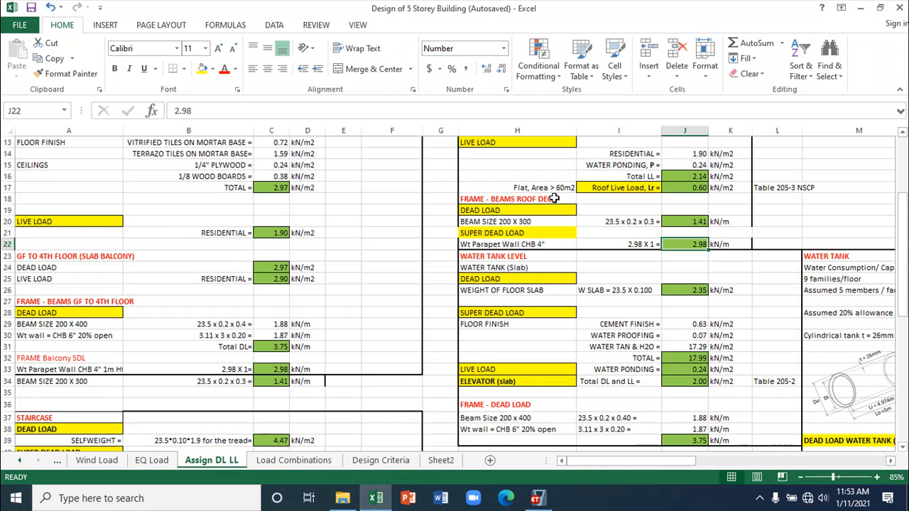
{"action": "scroll", "coordinate": [560, 269], "scroll_direction": "down", "scroll_amount": 1}
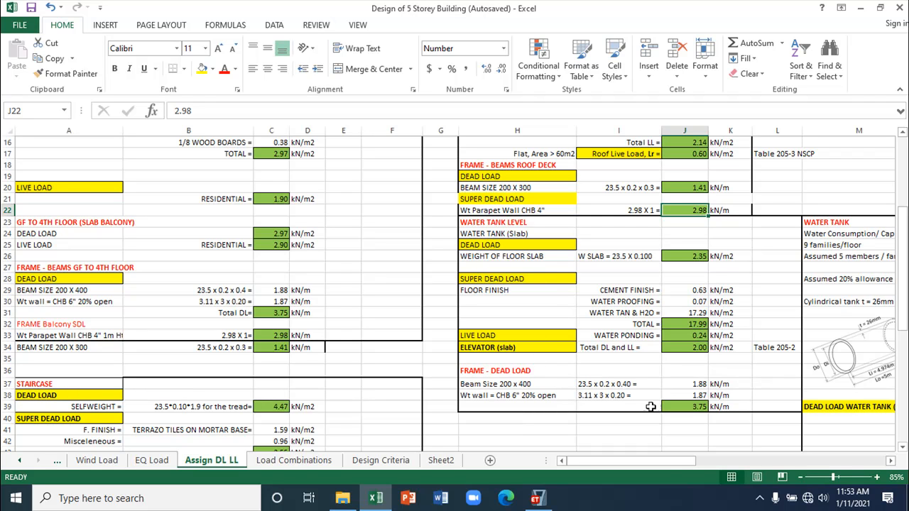
{"action": "mouse_move", "coordinate": [664, 463]}
{"action": "left_mouse_down"}
{"action": "mouse_move", "coordinate": [689, 464]}
{"action": "mouse_move", "coordinate": [662, 463]}
{"action": "left_mouse_up"}
{"action": "scroll", "coordinate": [528, 291], "scroll_direction": "up", "scroll_amount": 2}
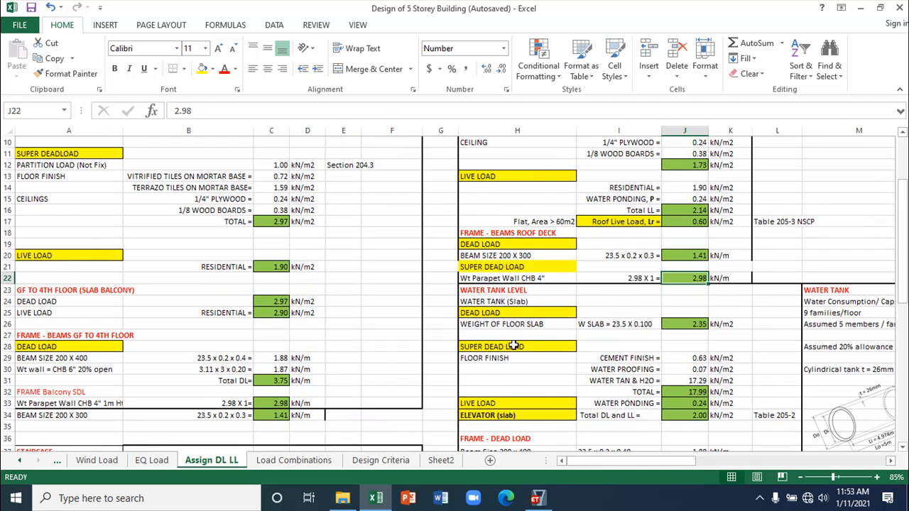
{"action": "left_click", "coordinate": [507, 291]}
{"action": "left_click", "coordinate": [507, 302]}
{"action": "scroll", "coordinate": [508, 348], "scroll_direction": "down", "scroll_amount": 2}
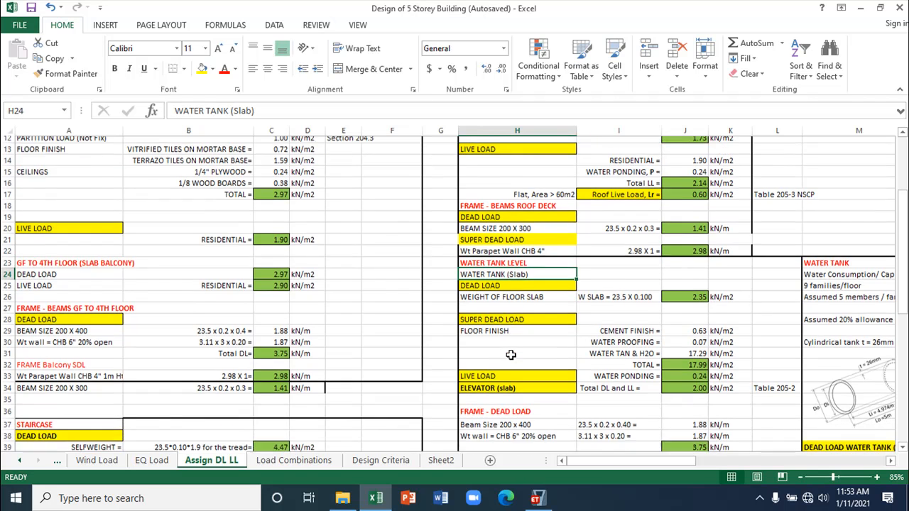
{"action": "left_click", "coordinate": [507, 337]}
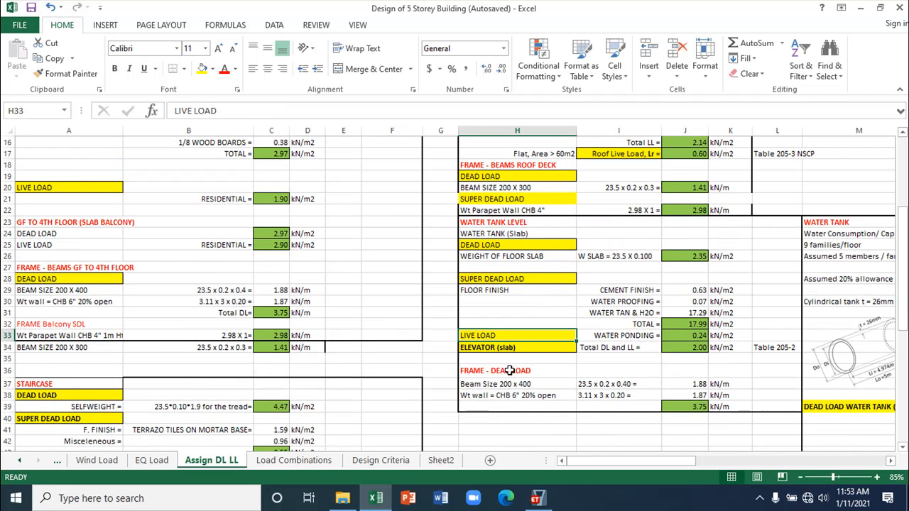
{"action": "left_click", "coordinate": [509, 370]}
{"action": "scroll", "coordinate": [553, 378], "scroll_direction": "up", "scroll_amount": 4}
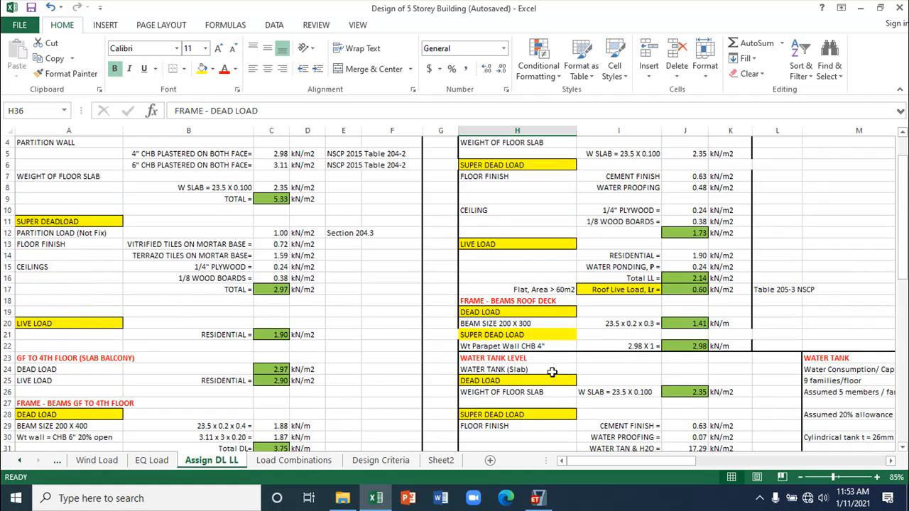
{"action": "scroll", "coordinate": [552, 372], "scroll_direction": "up", "scroll_amount": 1}
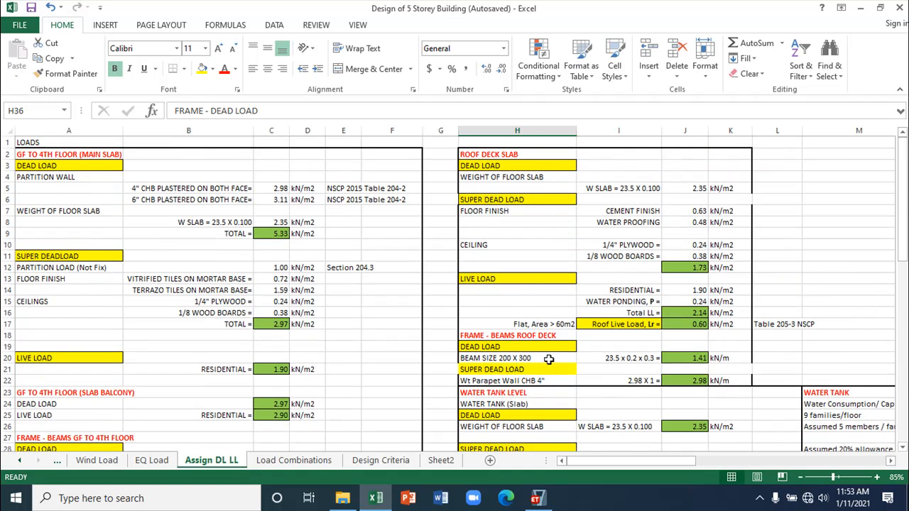
{"action": "scroll", "coordinate": [548, 359], "scroll_direction": "down", "scroll_amount": 5}
{"action": "scroll", "coordinate": [547, 360], "scroll_direction": "up", "scroll_amount": 2}
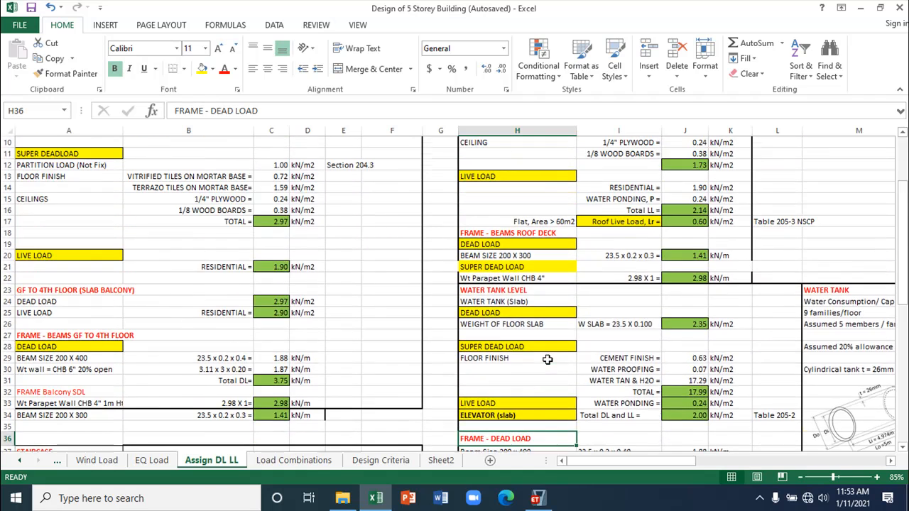
{"action": "scroll", "coordinate": [547, 360], "scroll_direction": "up", "scroll_amount": 1}
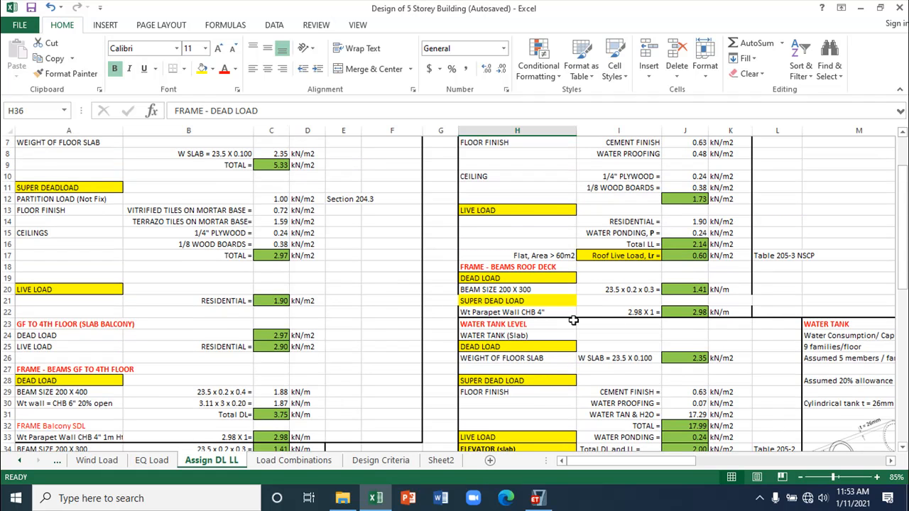
{"action": "scroll", "coordinate": [557, 339], "scroll_direction": "down", "scroll_amount": 4}
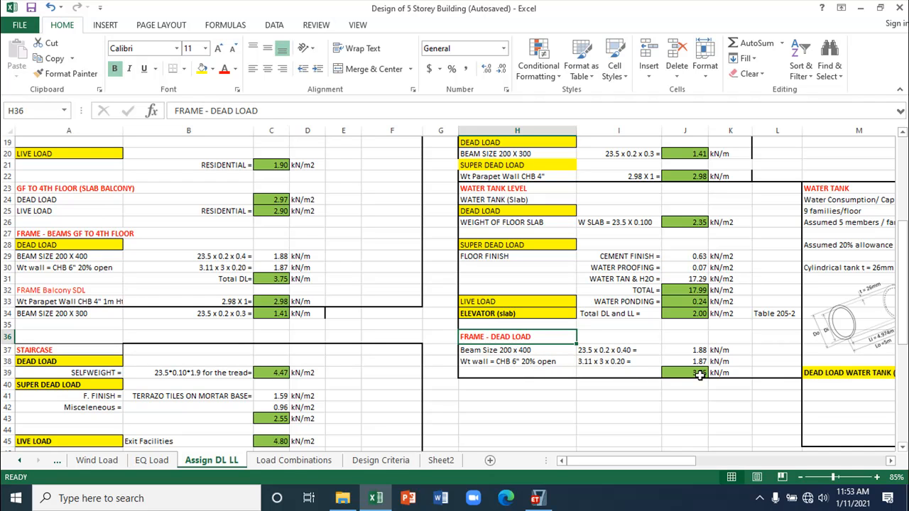
- Return to ETABS and set up a distributed Dead load for the selected beams, added to existing loads, with all trapezoidal distances 0
{"action": "mouse_move", "coordinate": [539, 499]}
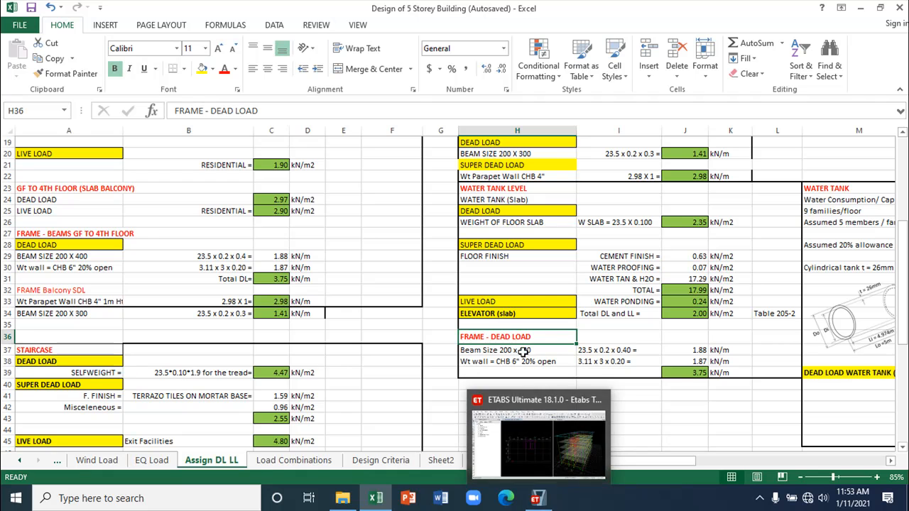
{"action": "left_click", "coordinate": [539, 499]}
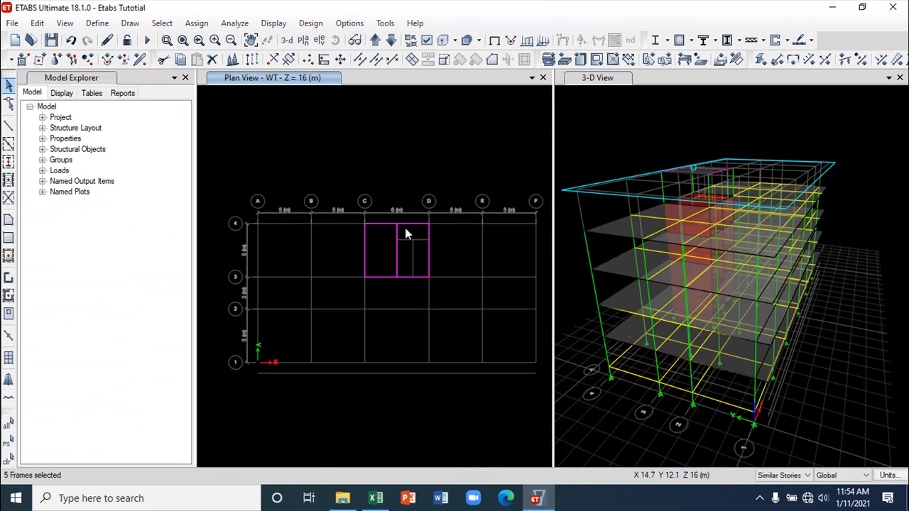
{"action": "left_click", "coordinate": [196, 22]}
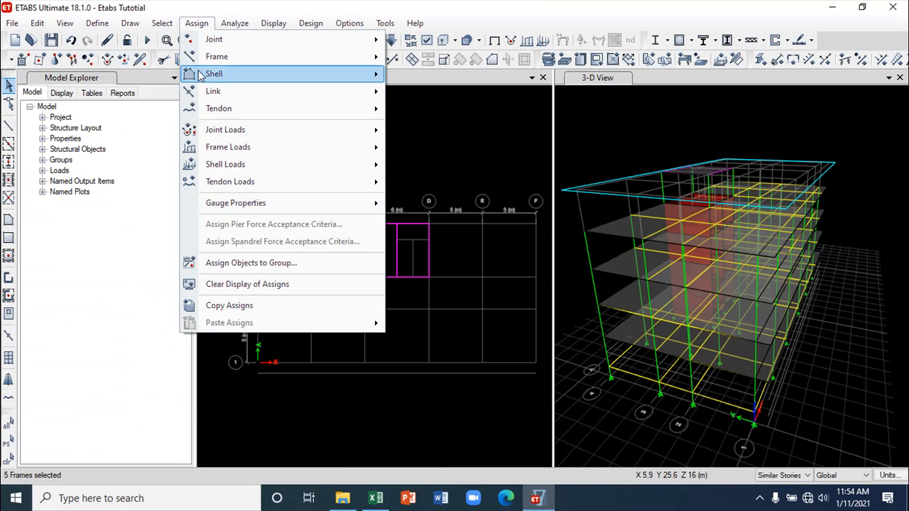
{"action": "mouse_move", "coordinate": [248, 153]}
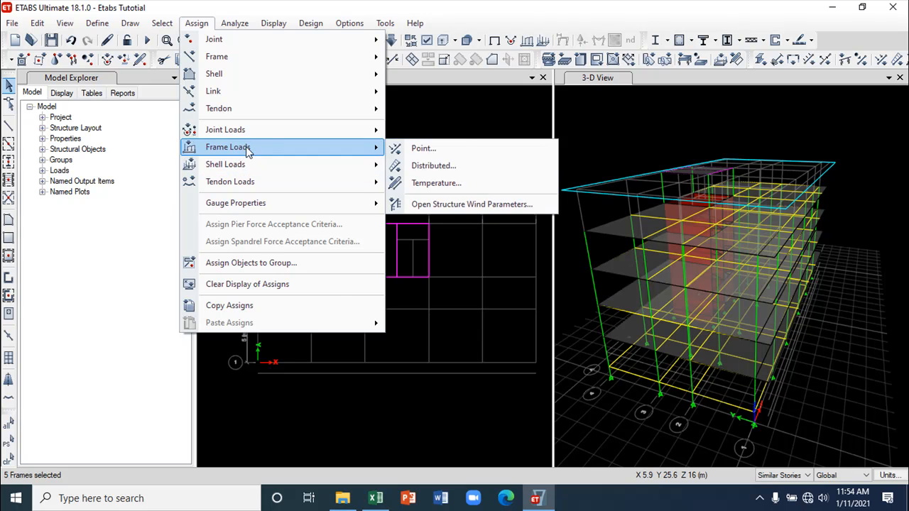
{"action": "left_click", "coordinate": [451, 162]}
{"action": "left_click", "coordinate": [848, 114]}
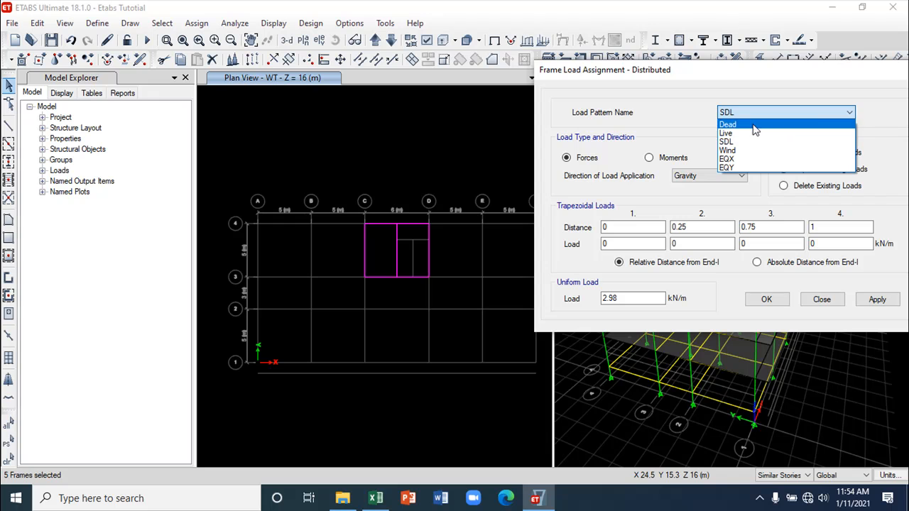
{"action": "left_click", "coordinate": [752, 125]}
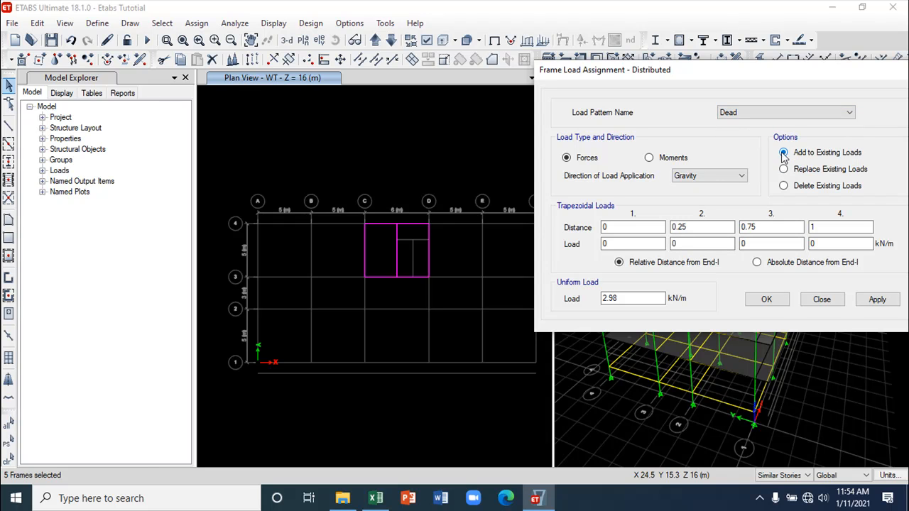
{"action": "left_click_drag", "start_coordinate": [699, 227], "coordinate": [661, 228]}
{"action": "type", "text": "0"}
{"action": "left_click_drag", "start_coordinate": [741, 227], "coordinate": [778, 227]}
{"action": "left_click", "coordinate": [826, 227]}
{"action": "type", "text": "0"}
- Recheck the frame dead load in Excel and assign a uniform load of 3.75 kN/m to the selected WT beams in ETABS
{"action": "left_click_drag", "start_coordinate": [634, 298], "coordinate": [578, 299]}
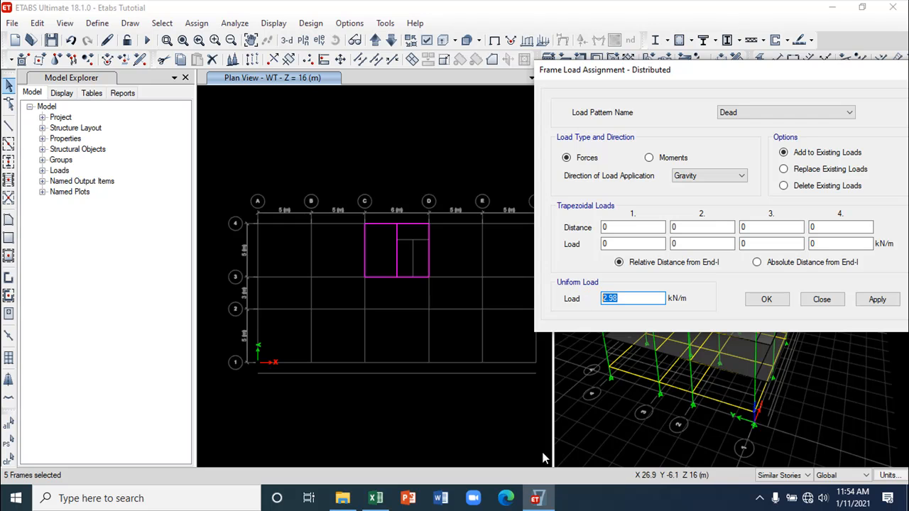
{"action": "left_click", "coordinate": [376, 499]}
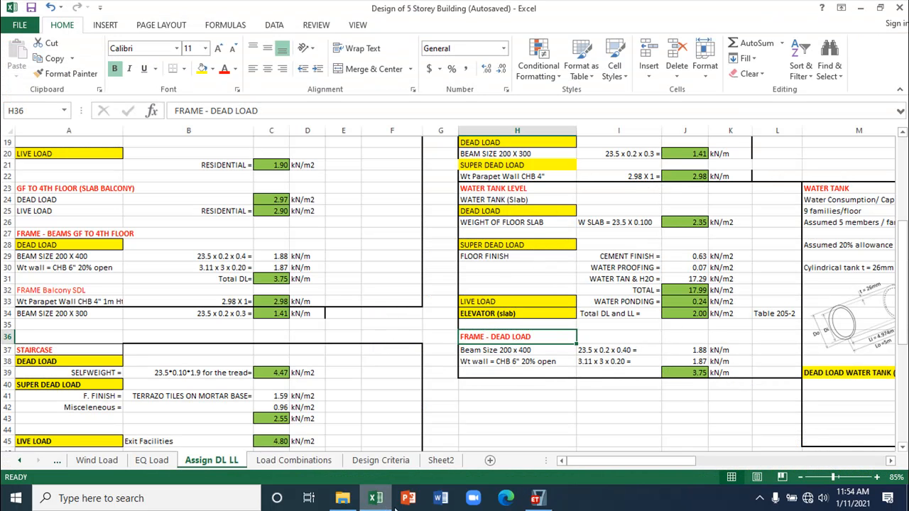
{"action": "left_click", "coordinate": [537, 498]}
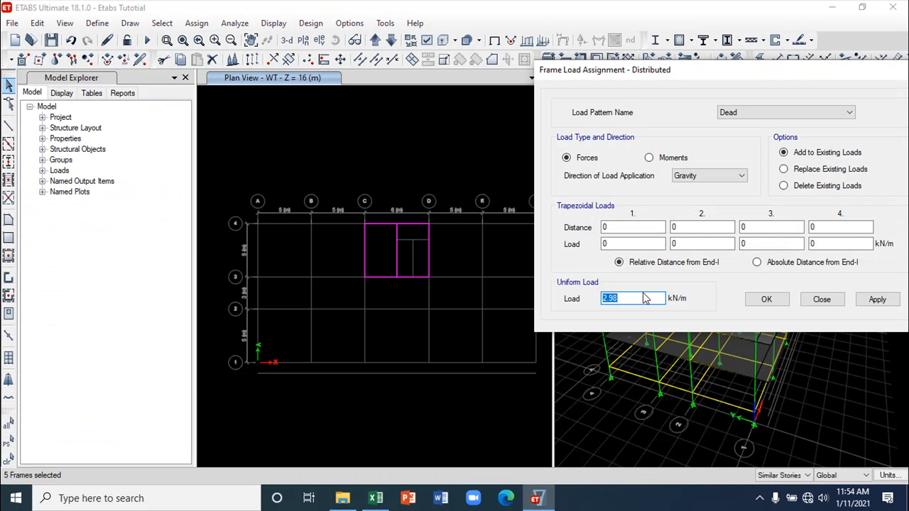
{"action": "type", "text": "3.75"}
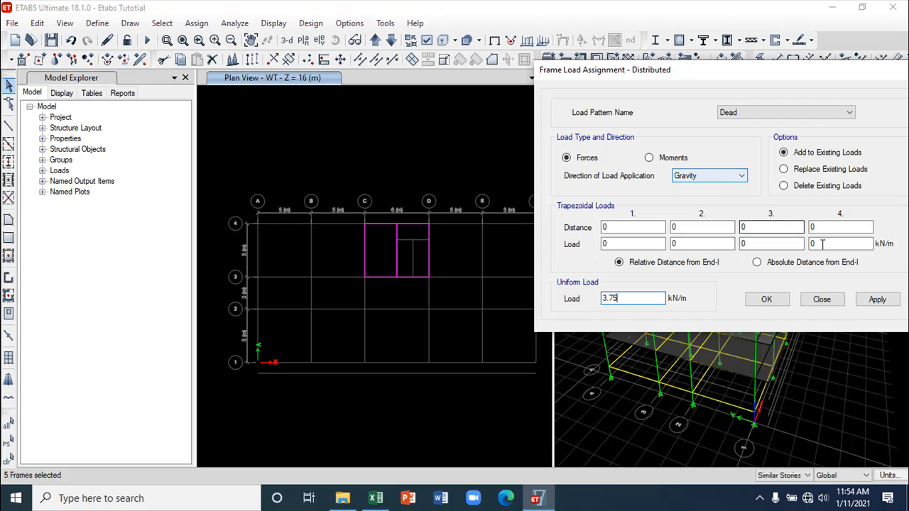
{"action": "left_click", "coordinate": [877, 300]}
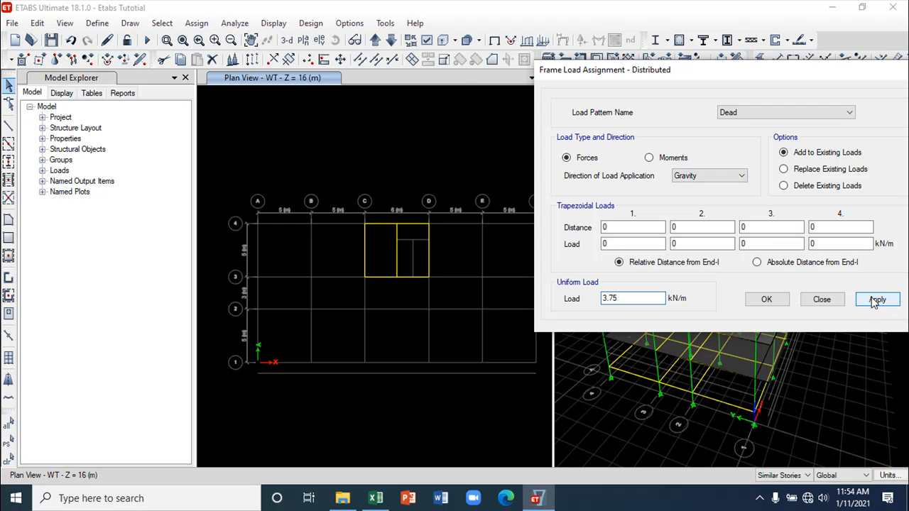
{"action": "left_click", "coordinate": [820, 300]}
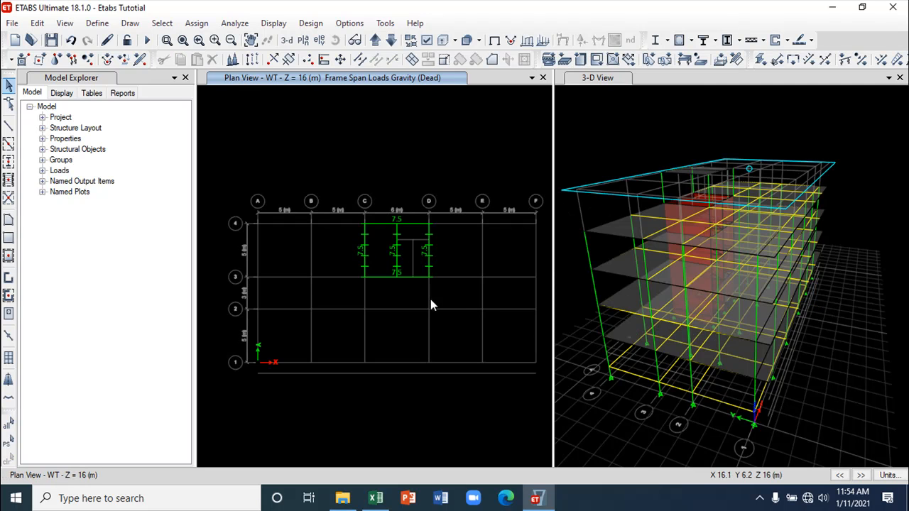
{"action": "left_click", "coordinate": [610, 133]}
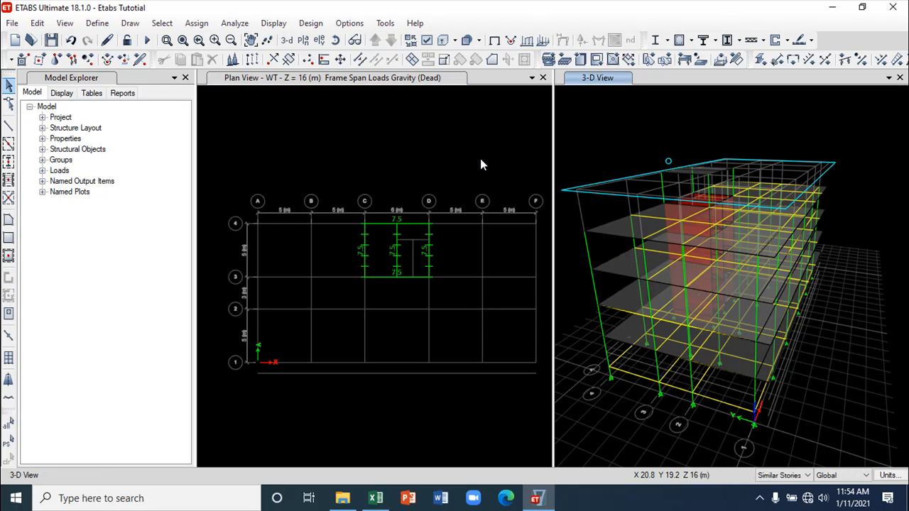
{"action": "left_click", "coordinate": [419, 186]}
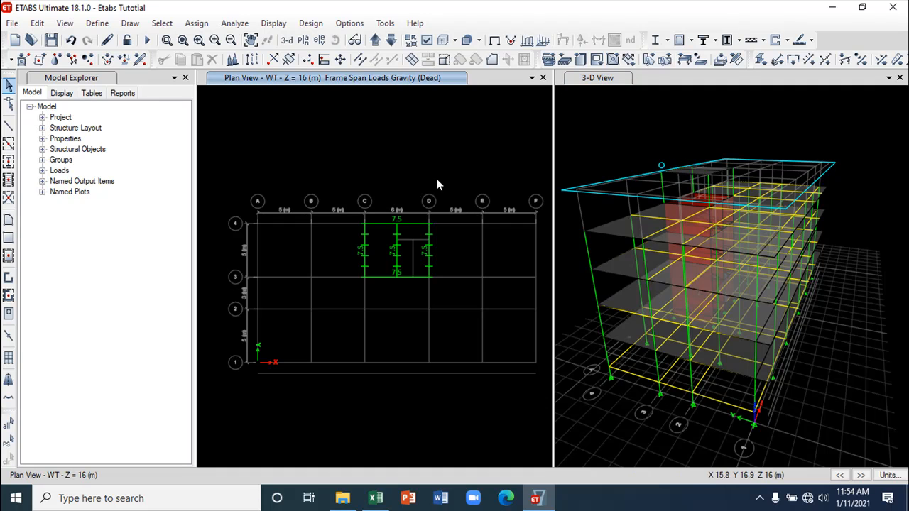
- Display the SDL span loads on the frames in the 3-D view, with joint loads and loading values included
{"action": "left_click", "coordinate": [666, 154]}
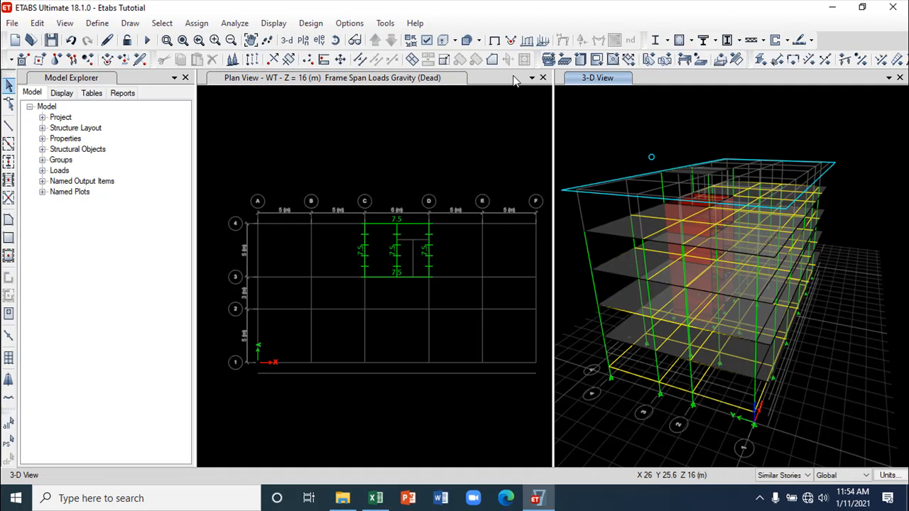
{"action": "left_click", "coordinate": [528, 40]}
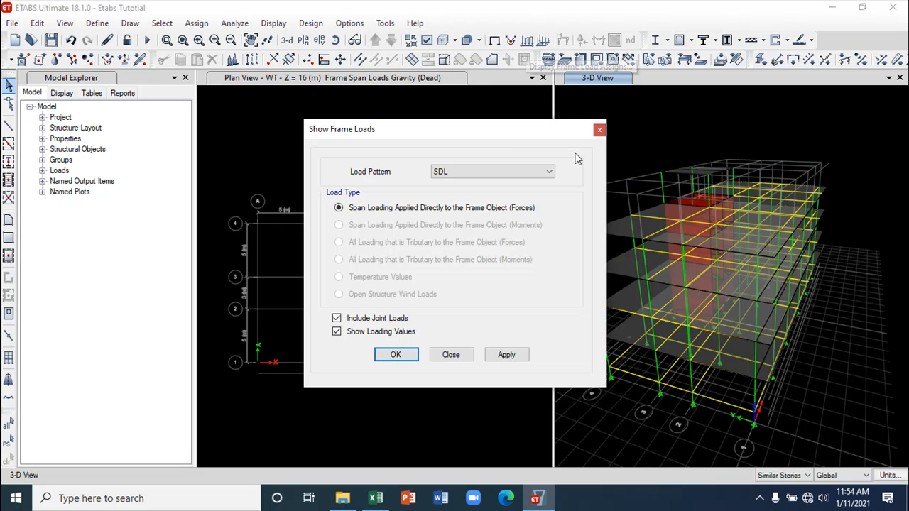
{"action": "left_click", "coordinate": [507, 356]}
{"action": "left_click", "coordinate": [387, 501]}
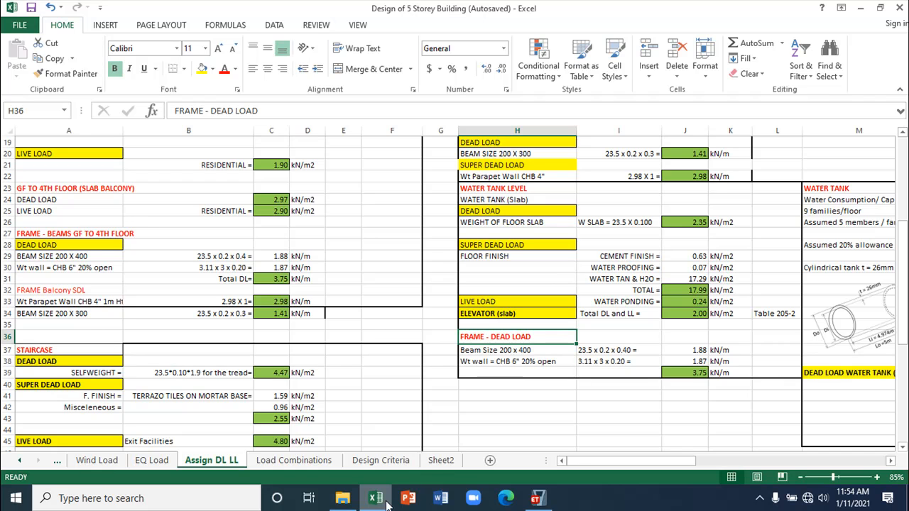
{"action": "left_click", "coordinate": [387, 501]}
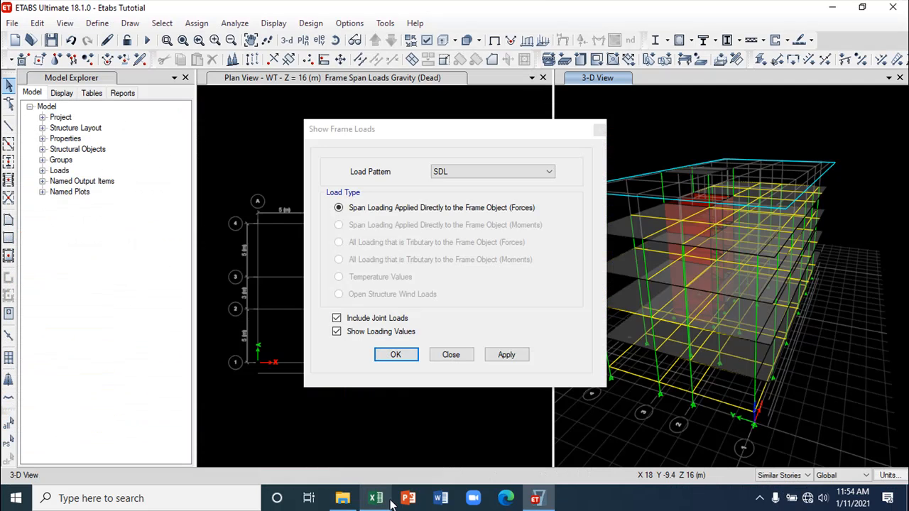
{"action": "left_click", "coordinate": [502, 359]}
{"action": "left_click", "coordinate": [600, 131]}
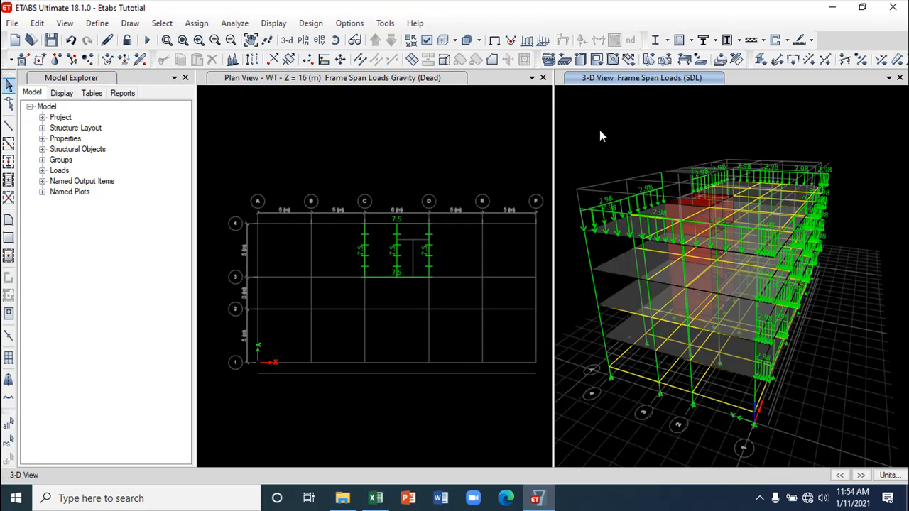
- Undo the last distributed load assignment on the WT beams and clear the frame load display from the plan and 3-D views
{"action": "left_click", "coordinate": [447, 188]}
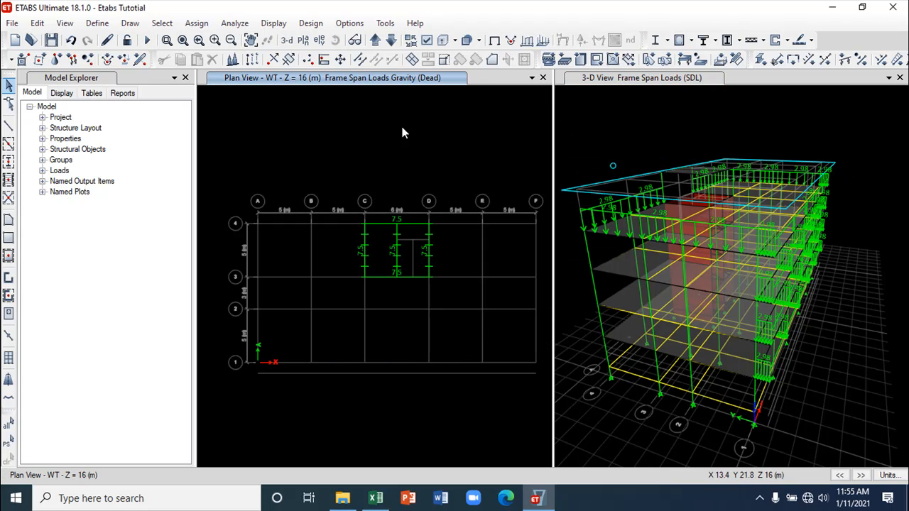
{"action": "left_click", "coordinate": [71, 41]}
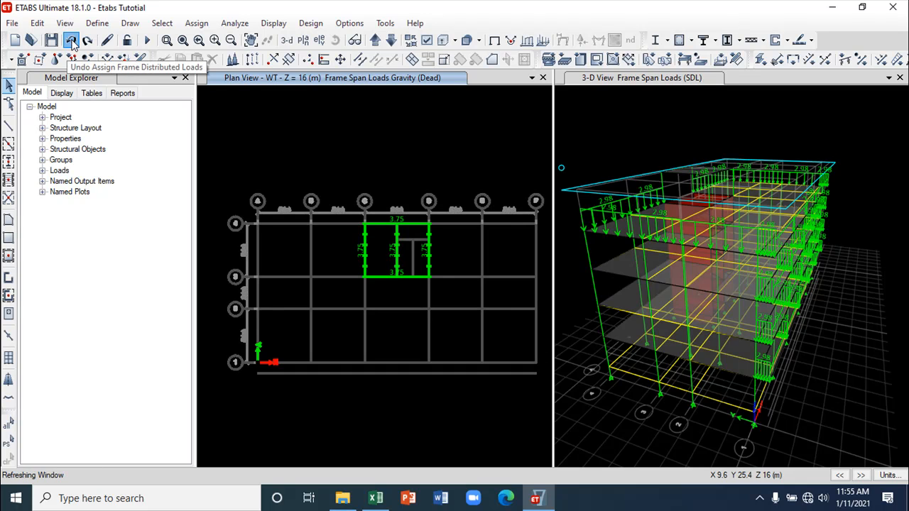
{"action": "left_click", "coordinate": [495, 40]}
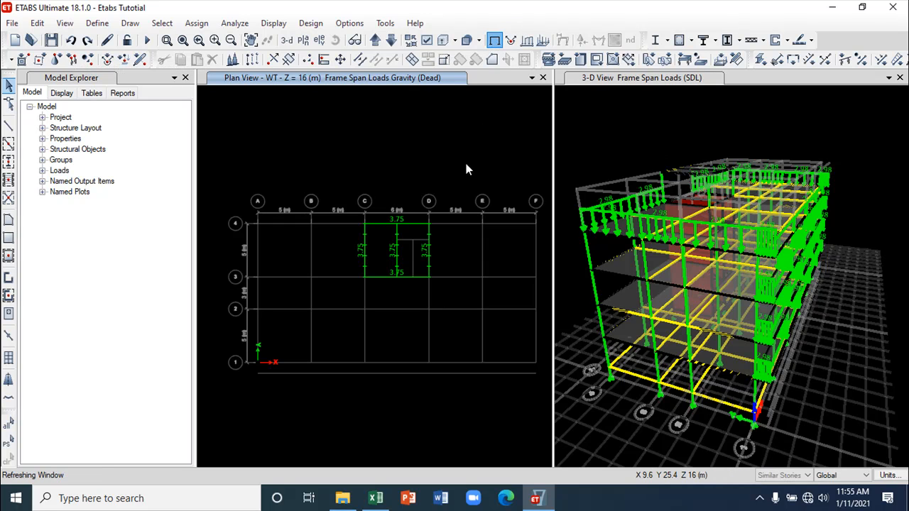
{"action": "left_click", "coordinate": [645, 135]}
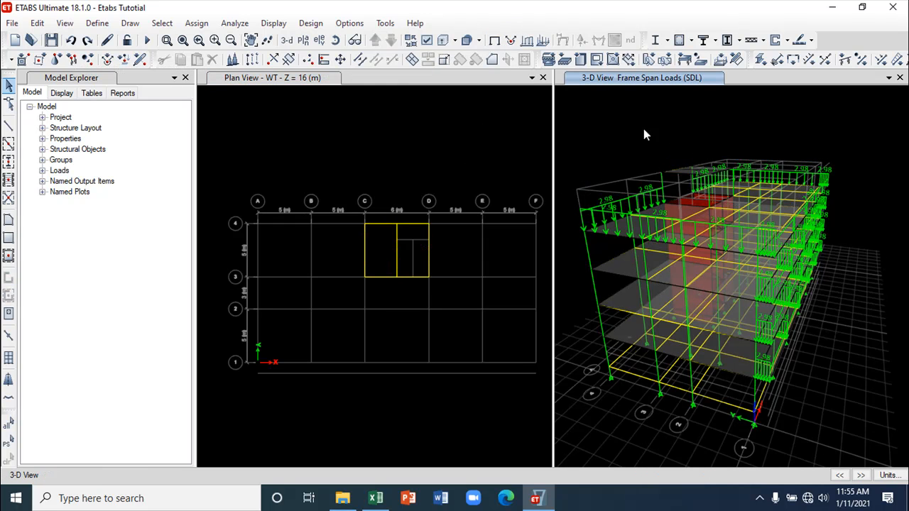
{"action": "left_click", "coordinate": [495, 42]}
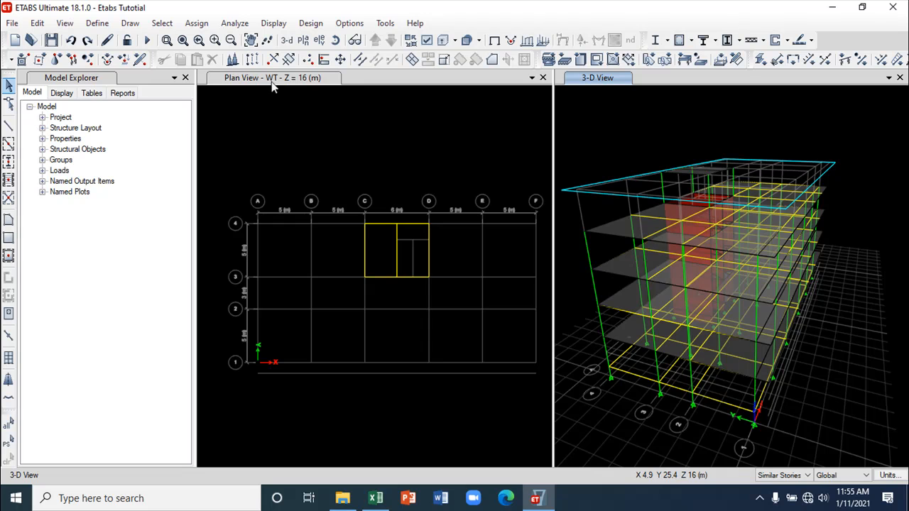
- Inspect the loads assigned to the WT beam on grid 4 between grids C and D
{"action": "left_click", "coordinate": [382, 226]}
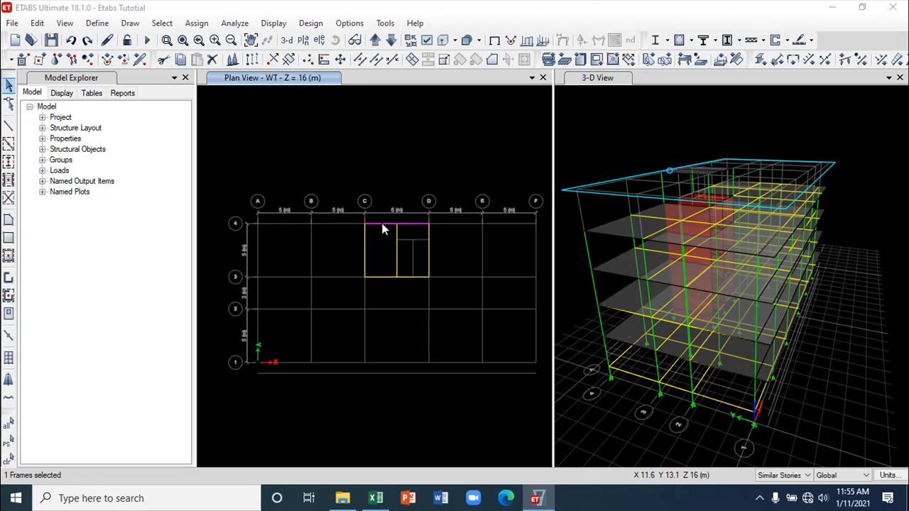
{"action": "right_click", "coordinate": [382, 230]}
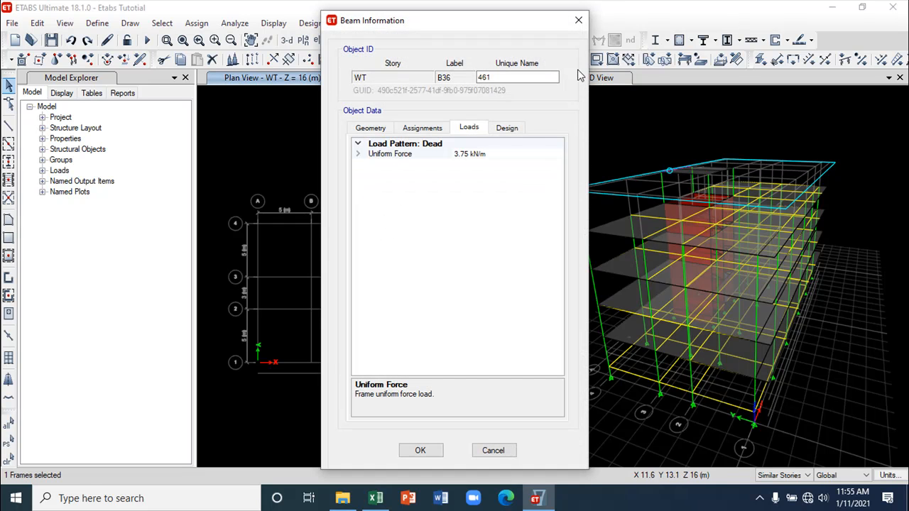
{"action": "left_click", "coordinate": [579, 20]}
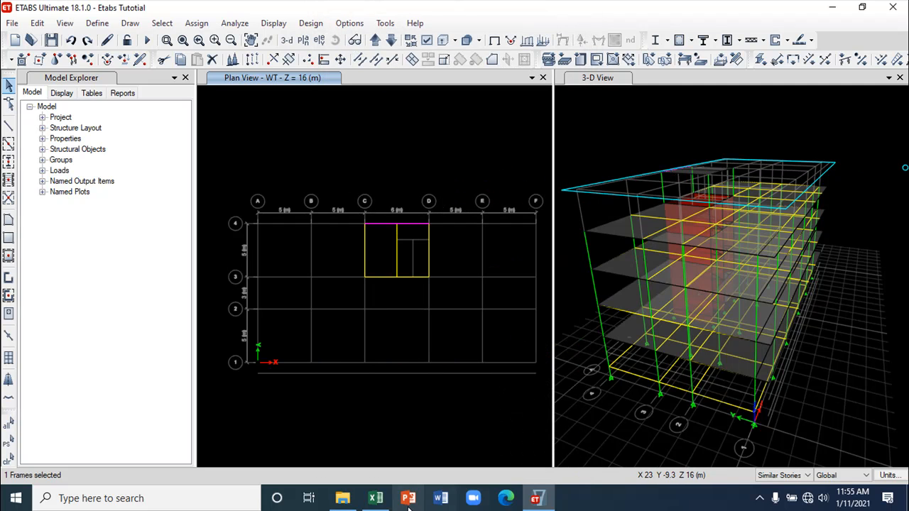
- Switch to Excel and review the water tank, roof deck and GF to 4th floor main slab loads on the Assign DL LL sheet
{"action": "left_click", "coordinate": [376, 497]}
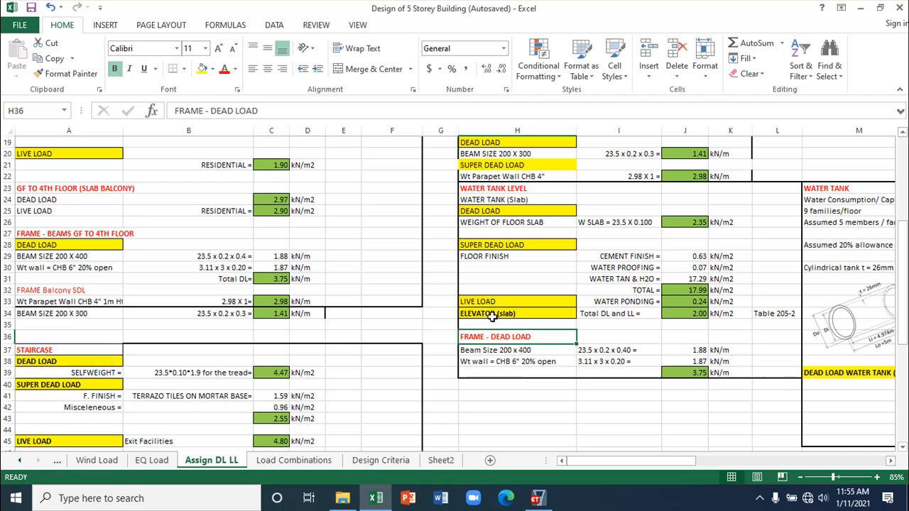
{"action": "scroll", "coordinate": [491, 363], "scroll_direction": "up", "scroll_amount": 2}
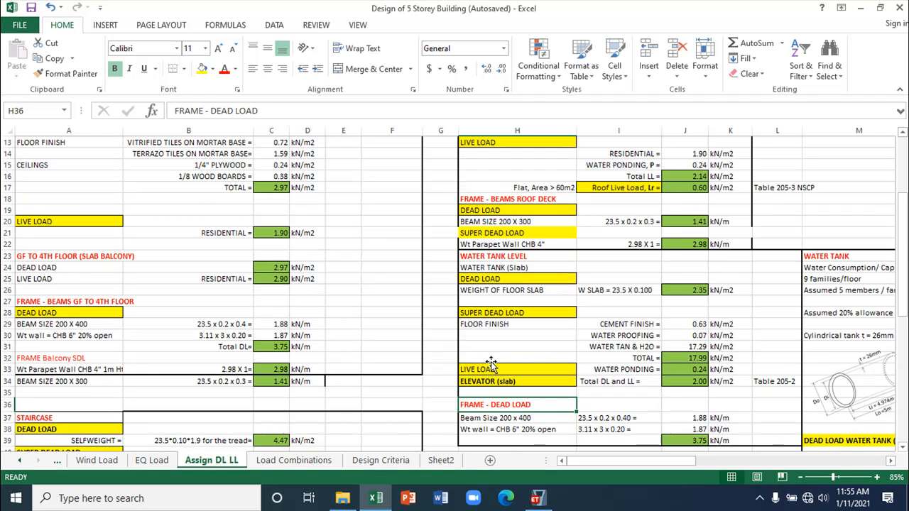
{"action": "left_click", "coordinate": [495, 313]}
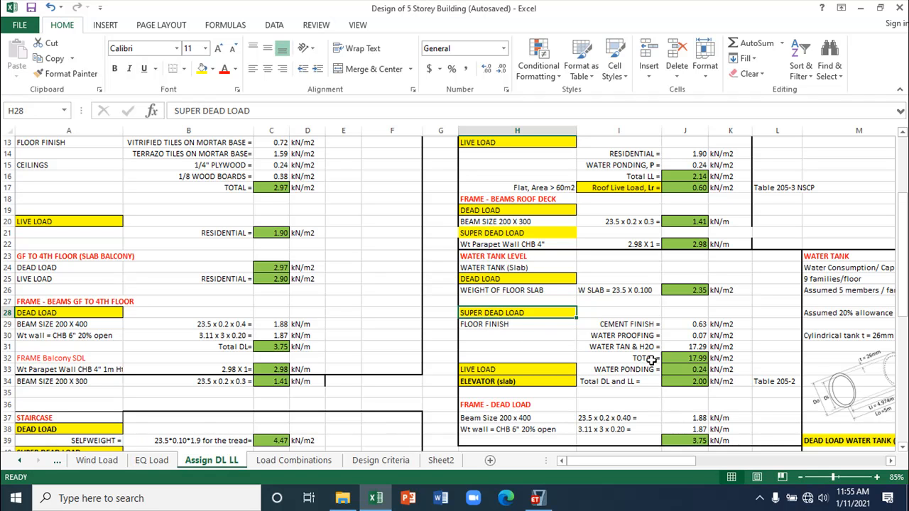
{"action": "scroll", "coordinate": [524, 348], "scroll_direction": "up", "scroll_amount": 2}
{"action": "left_click", "coordinate": [513, 358]}
{"action": "left_click", "coordinate": [518, 346]}
{"action": "left_click", "coordinate": [514, 323]}
{"action": "left_click", "coordinate": [518, 300]}
{"action": "left_click", "coordinate": [522, 278]}
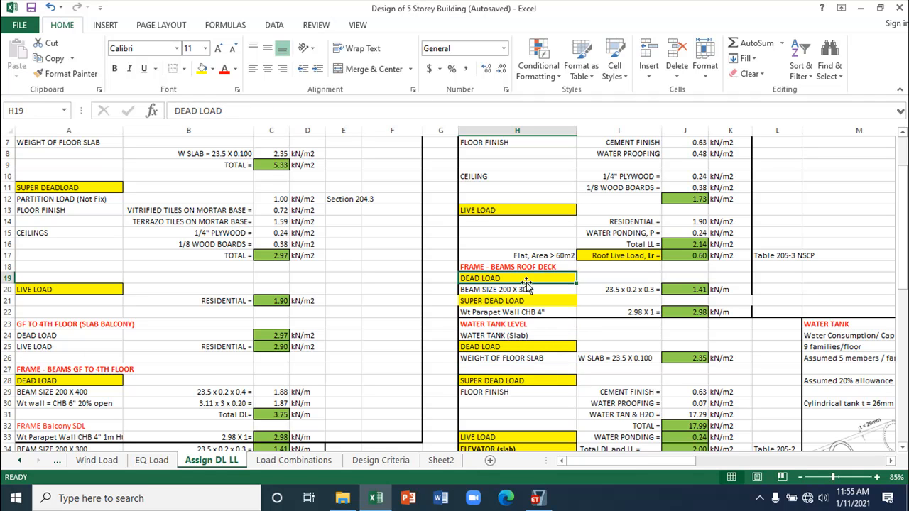
{"action": "scroll", "coordinate": [312, 384], "scroll_direction": "down", "scroll_amount": 1}
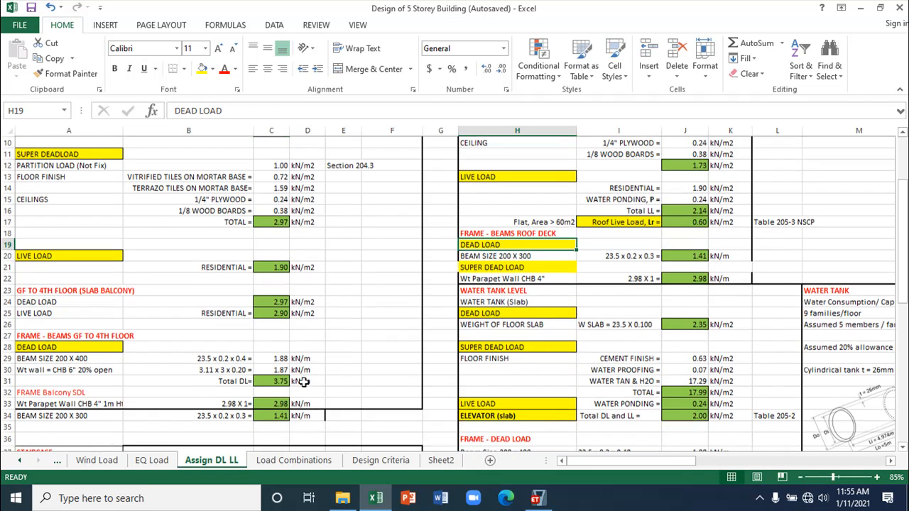
{"action": "scroll", "coordinate": [269, 362], "scroll_direction": "up", "scroll_amount": 3}
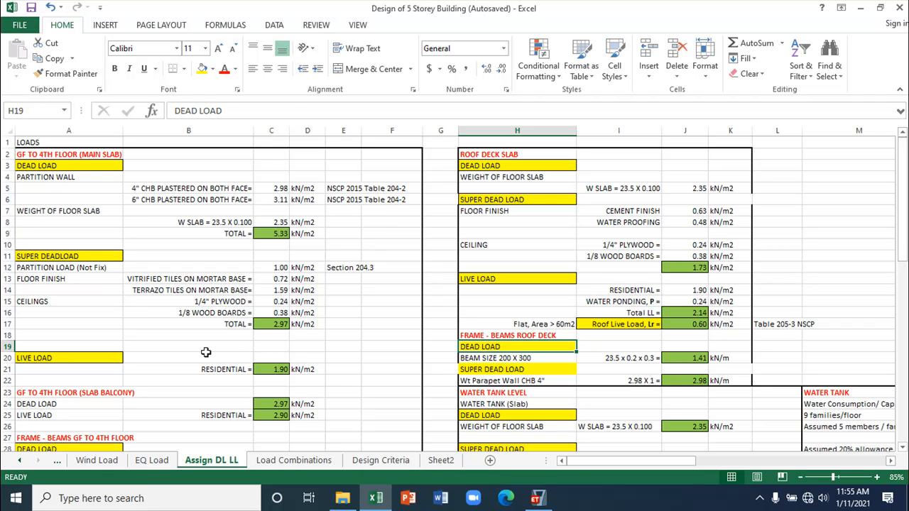
{"action": "left_click", "coordinate": [77, 154]}
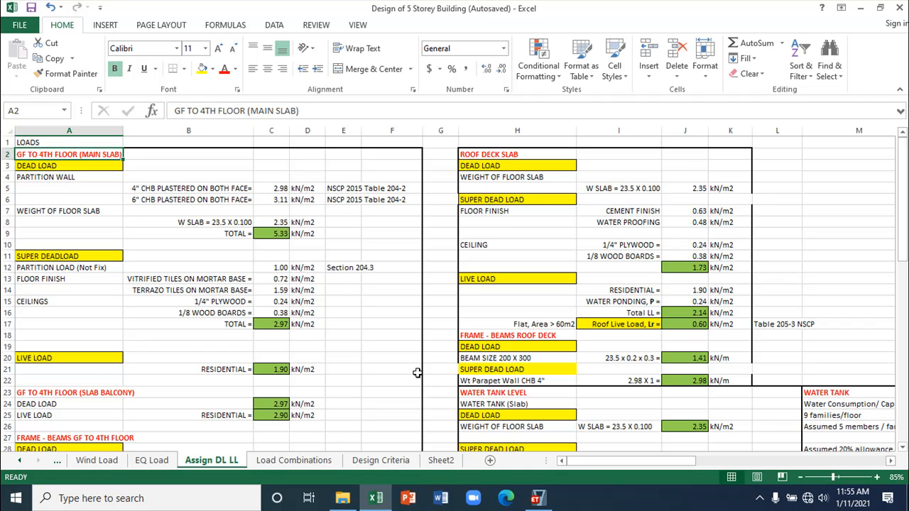
- Return to ETABS and bring the plan view down to the 4th story
{"action": "left_click", "coordinate": [537, 500]}
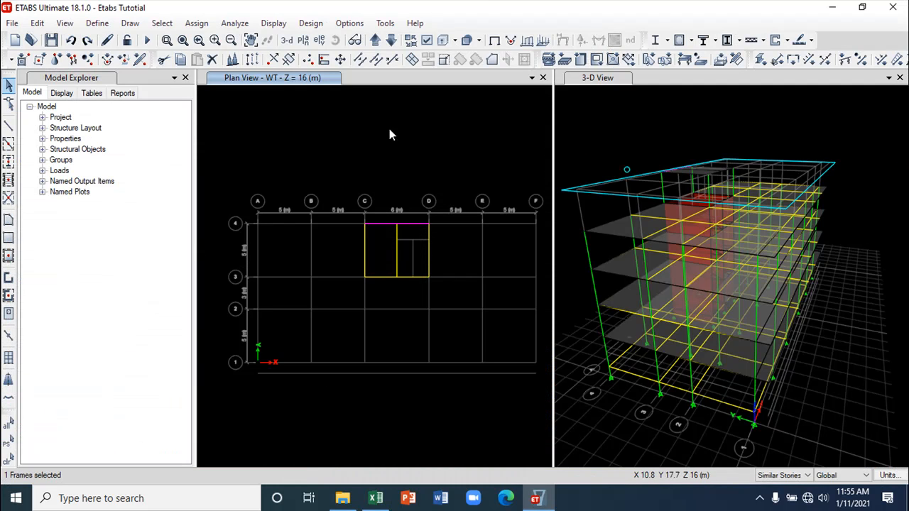
{"action": "left_click", "coordinate": [391, 41]}
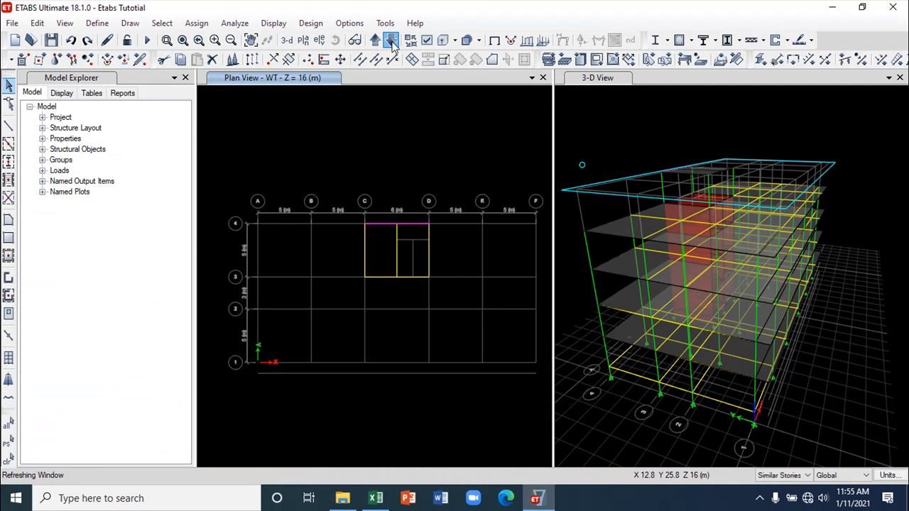
{"action": "left_click", "coordinate": [392, 41]}
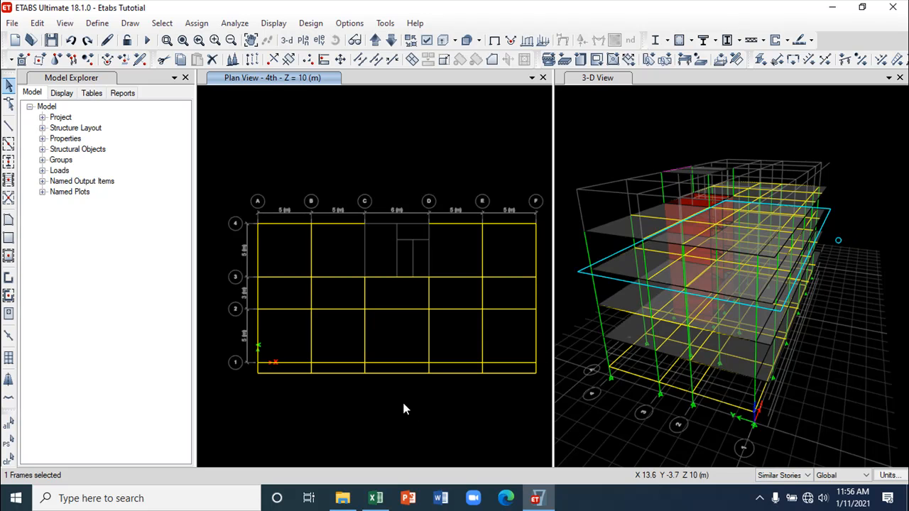
- Set the 4th-story plan view to show floors and hide beams
{"action": "left_click", "coordinate": [427, 40]}
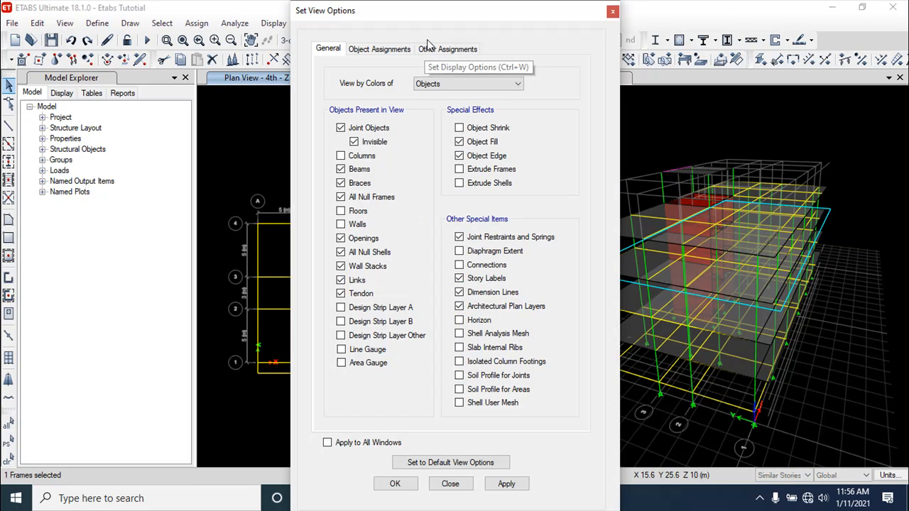
{"action": "left_click", "coordinate": [340, 211]}
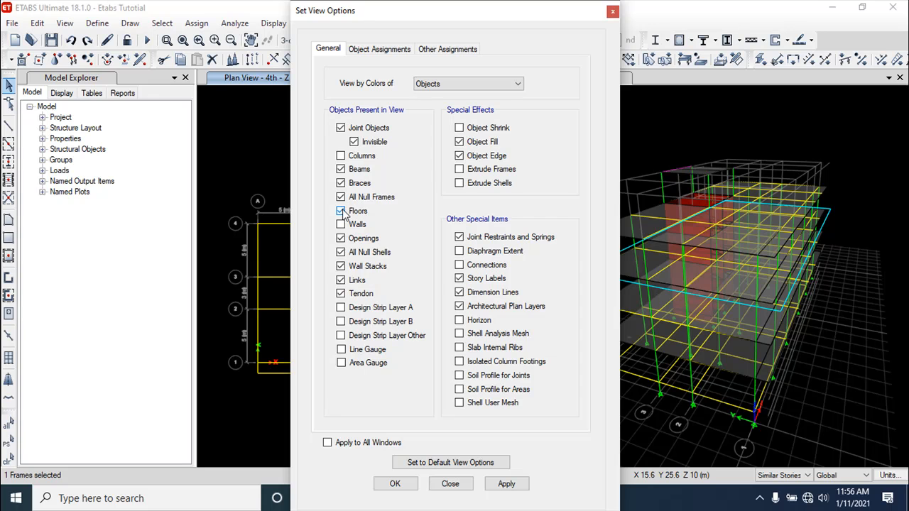
{"action": "left_click", "coordinate": [341, 169]}
{"action": "left_click", "coordinate": [506, 483]}
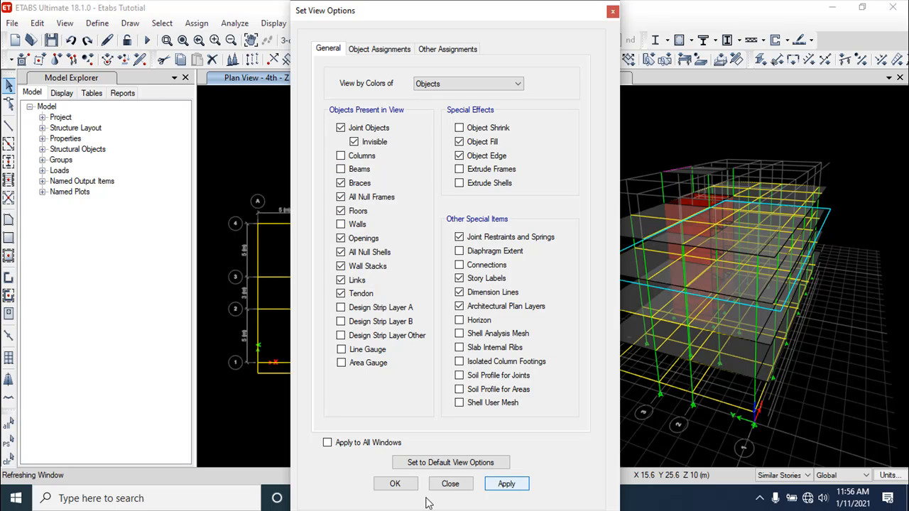
{"action": "left_click", "coordinate": [453, 485]}
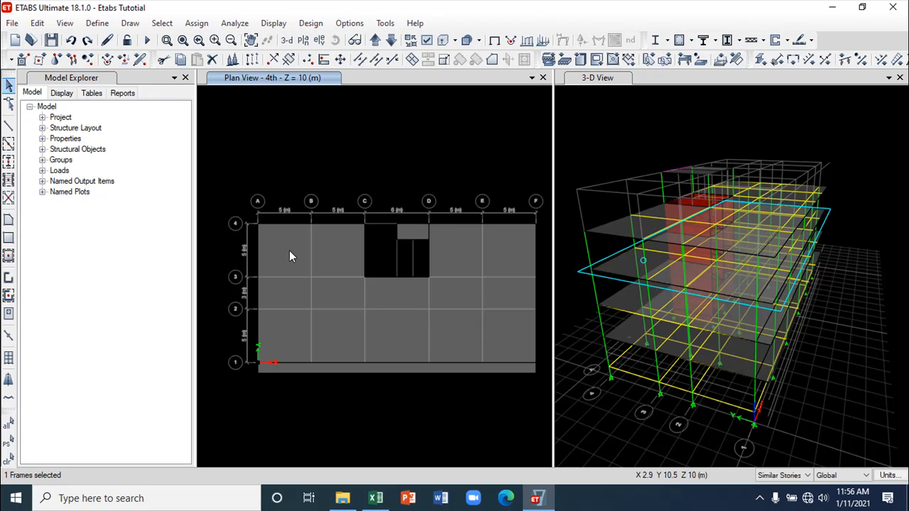
- Rotate the 3-D view to see the floors and select the 4th-story main slab together with those on similar stories
{"action": "left_click", "coordinate": [589, 200]}
{"action": "left_click", "coordinate": [335, 40]}
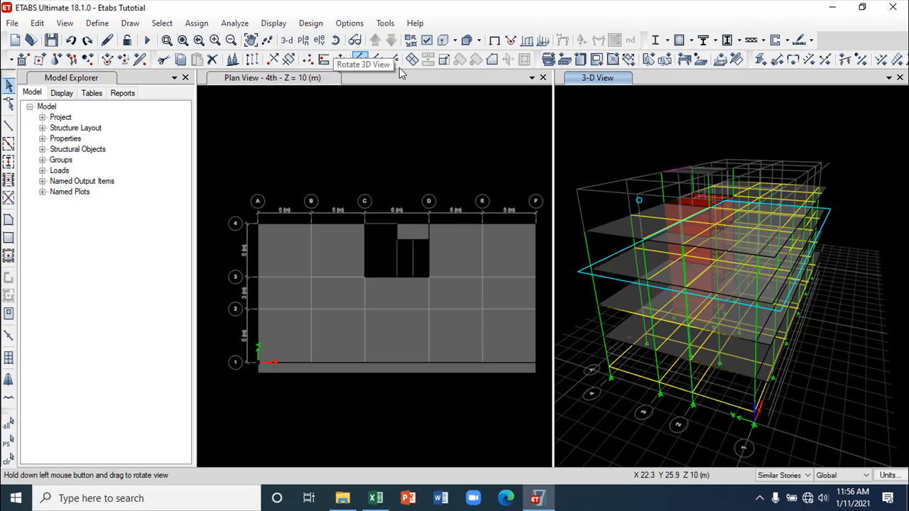
{"action": "mouse_move", "coordinate": [566, 141]}
{"action": "left_mouse_down"}
{"action": "mouse_move", "coordinate": [585, 113]}
{"action": "mouse_move", "coordinate": [572, 142]}
{"action": "mouse_move", "coordinate": [558, 144]}
{"action": "left_mouse_up"}
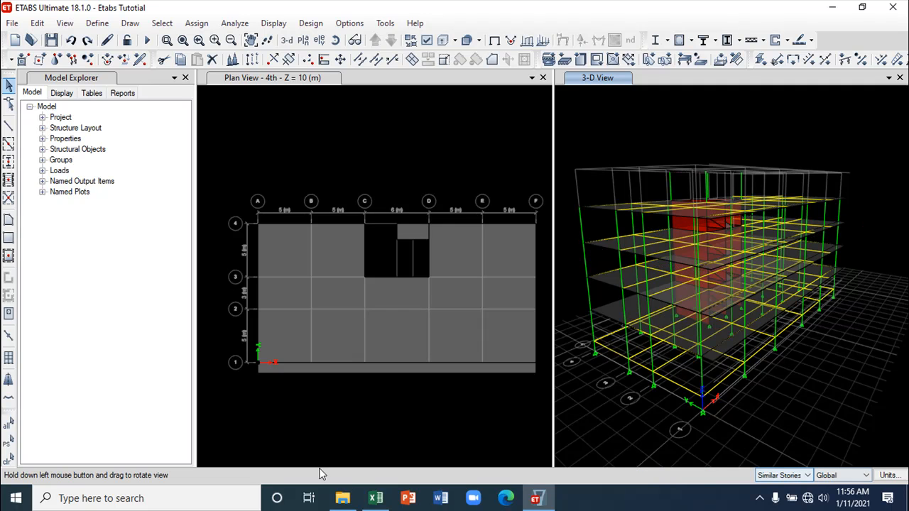
{"action": "left_click", "coordinate": [336, 329]}
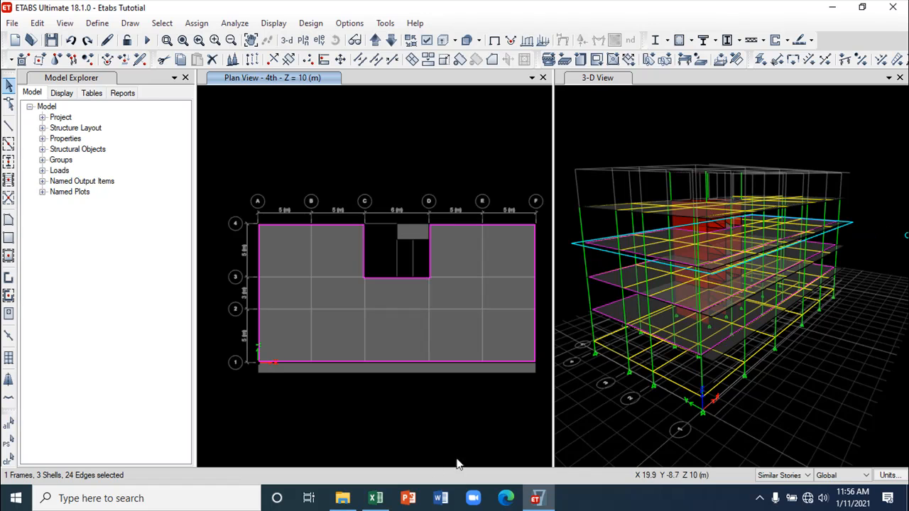
- Switch to Excel and check the formula behind the GF to 4th floor main slab's total dead load in cell C9
{"action": "left_click", "coordinate": [375, 497]}
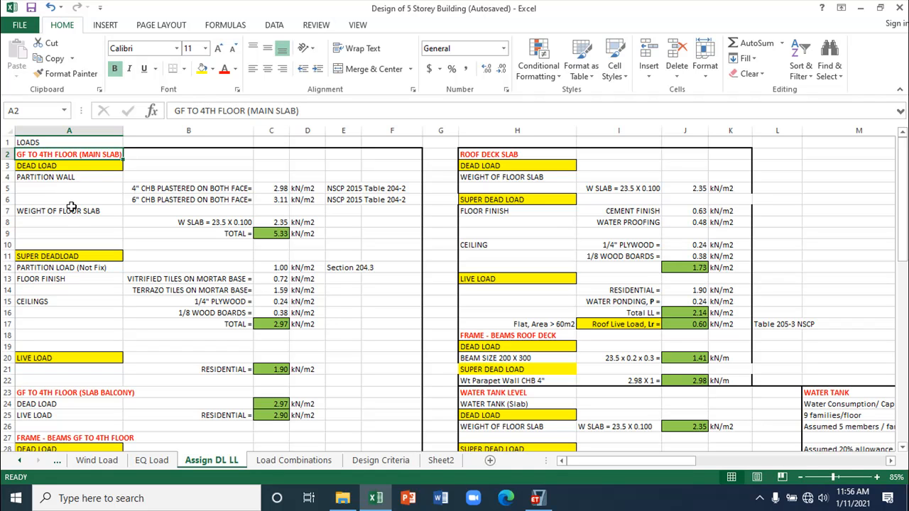
{"action": "left_click", "coordinate": [283, 234]}
{"action": "left_click", "coordinate": [262, 112]}
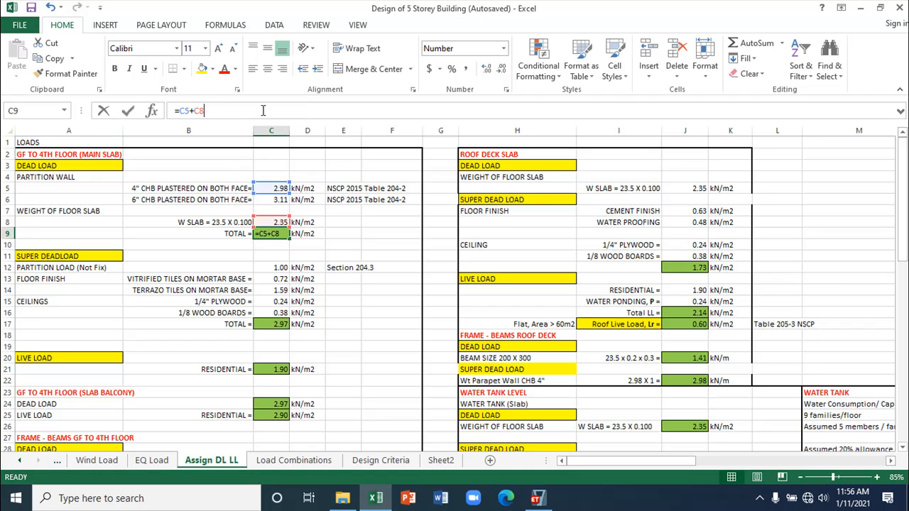
{"action": "left_click", "coordinate": [130, 110]}
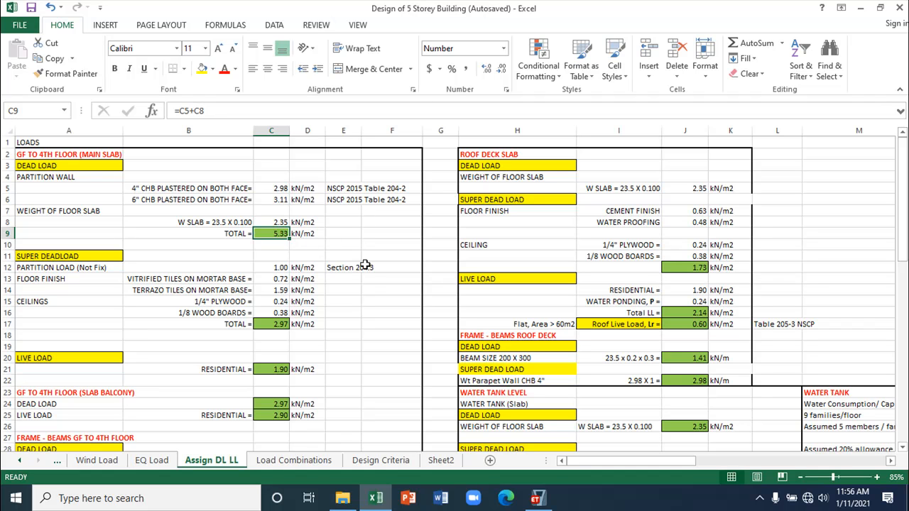
- Return to ETABS and assign a 5.33 kN/m² uniform Dead load to the selected main slabs, adding it to the existing loads
{"action": "left_click", "coordinate": [535, 498]}
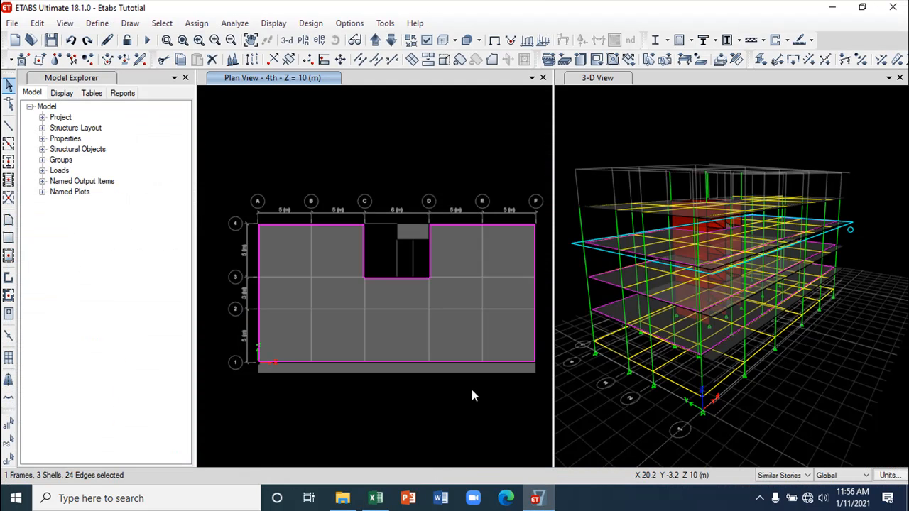
{"action": "left_click", "coordinate": [196, 23]}
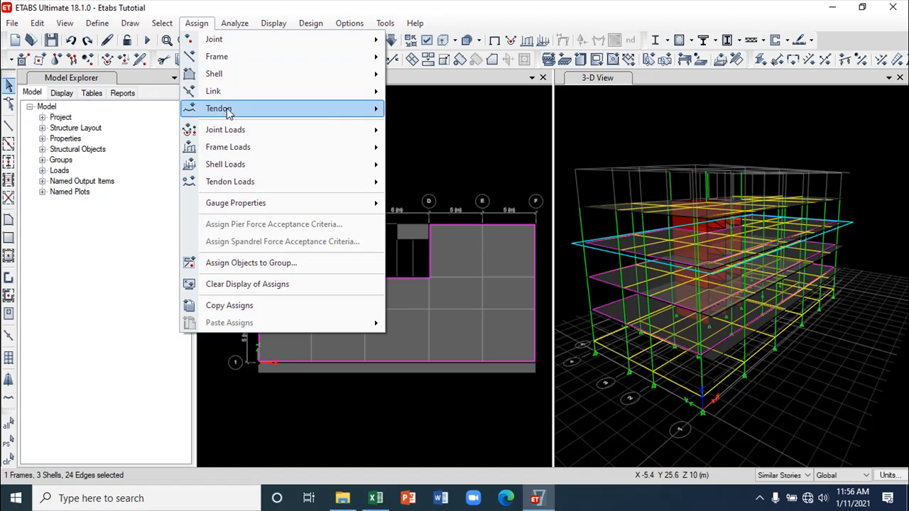
{"action": "mouse_move", "coordinate": [236, 164]}
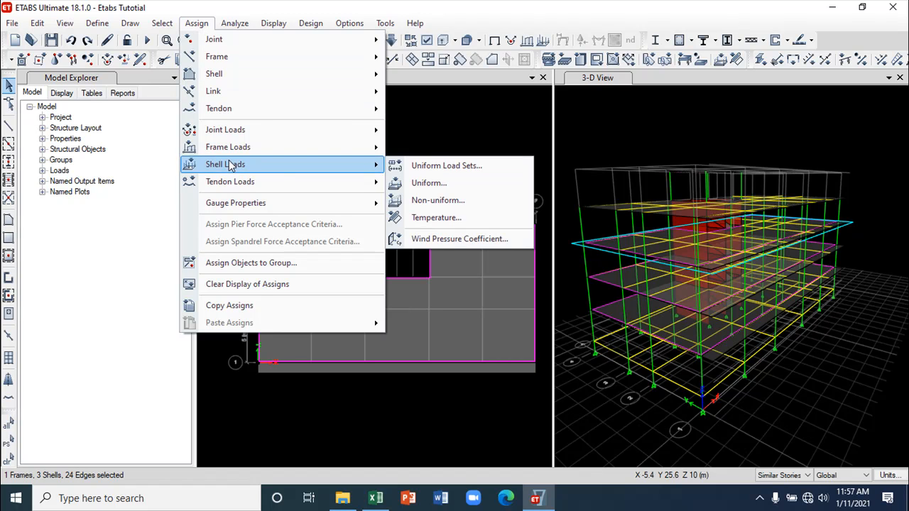
{"action": "left_click", "coordinate": [471, 183]}
{"action": "left_click_drag", "start_coordinate": [654, 152], "coordinate": [607, 154]}
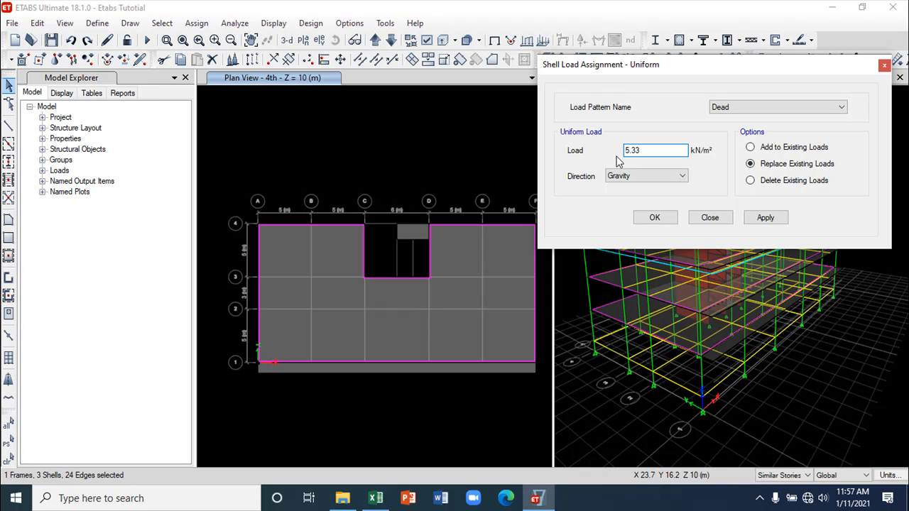
{"action": "left_click", "coordinate": [749, 147]}
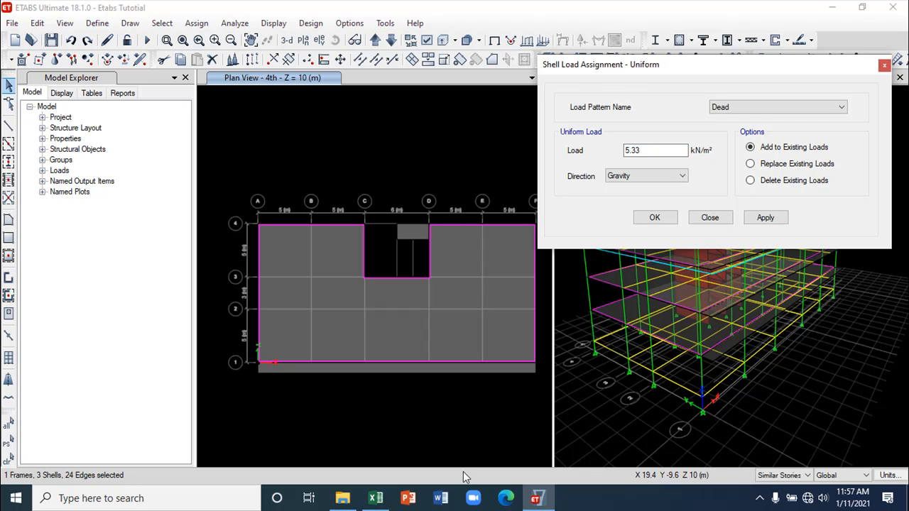
{"action": "left_click", "coordinate": [376, 499]}
{"action": "left_click", "coordinate": [376, 499]}
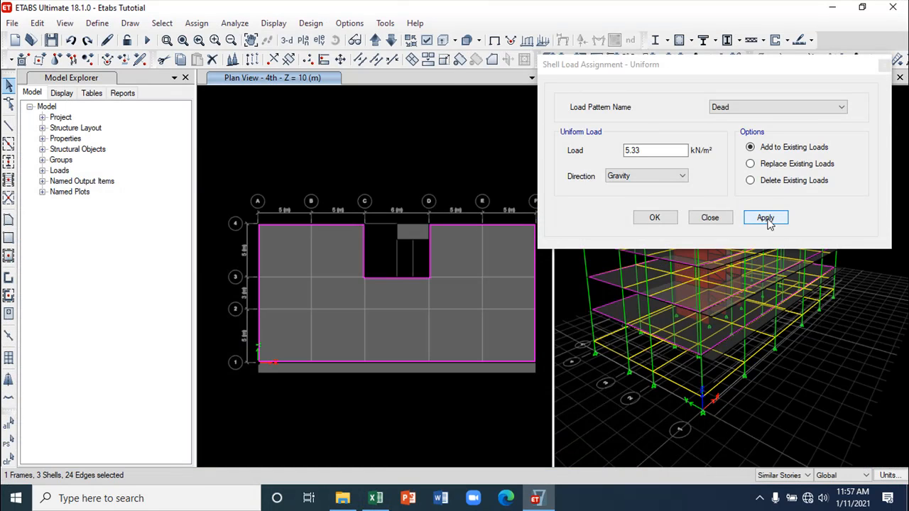
{"action": "left_click", "coordinate": [765, 218]}
{"action": "left_click", "coordinate": [718, 217]}
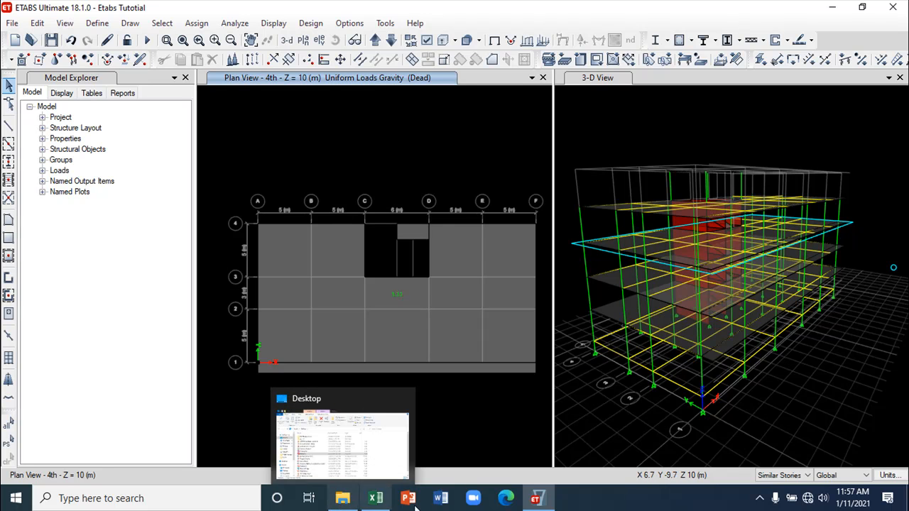
- Switch to Excel and check the GF to 4th floor balcony slab's dead load in C24 and its source total in C17
{"action": "mouse_move", "coordinate": [380, 503]}
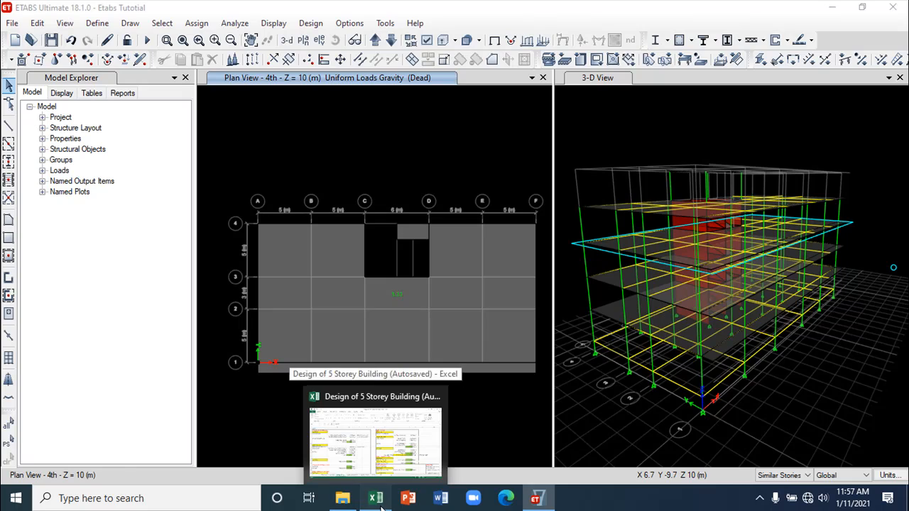
{"action": "left_click", "coordinate": [334, 433]}
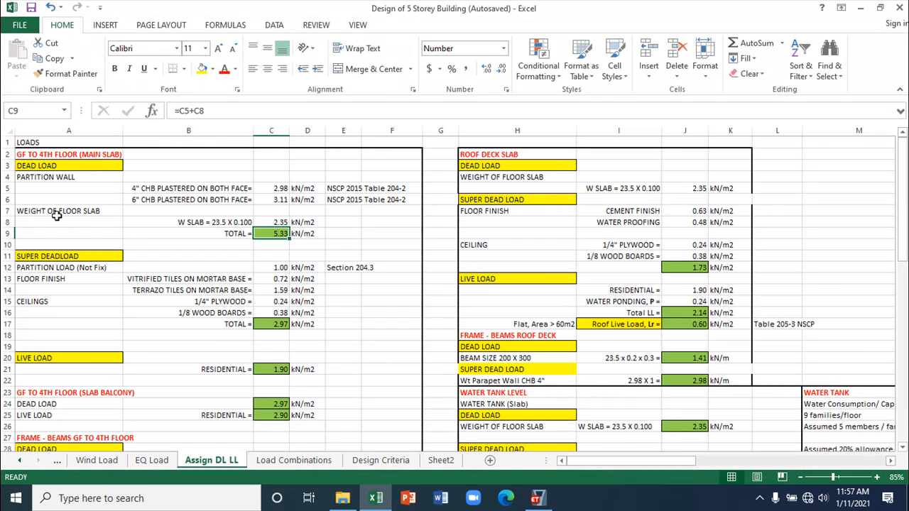
{"action": "scroll", "coordinate": [84, 398], "scroll_direction": "down", "scroll_amount": 2}
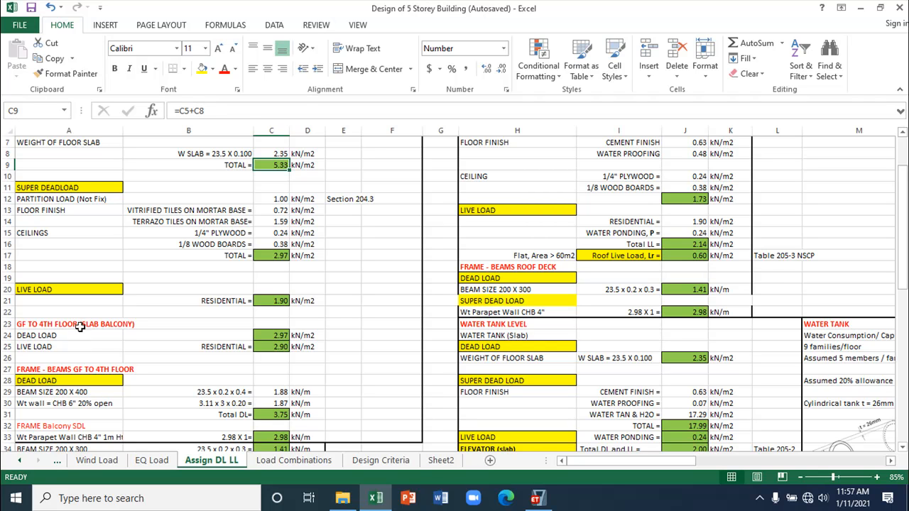
{"action": "left_click", "coordinate": [80, 326]}
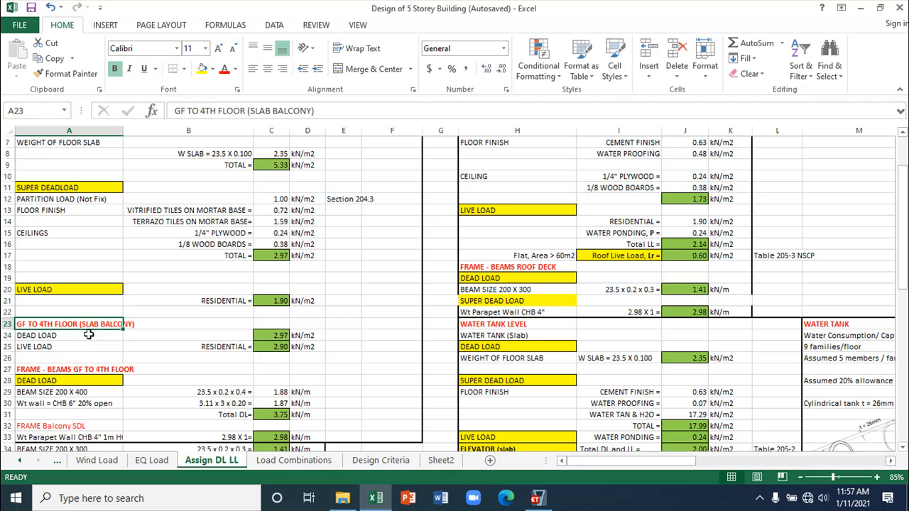
{"action": "left_click", "coordinate": [64, 339]}
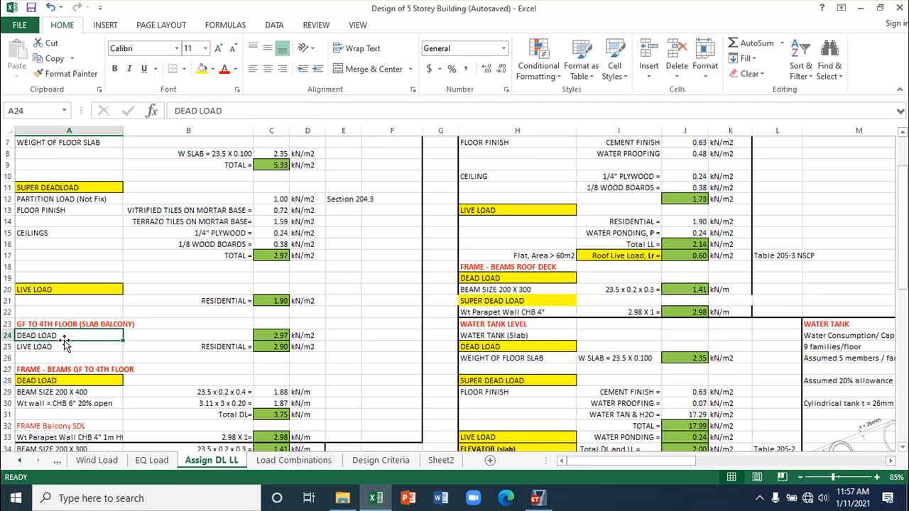
{"action": "left_click", "coordinate": [280, 335]}
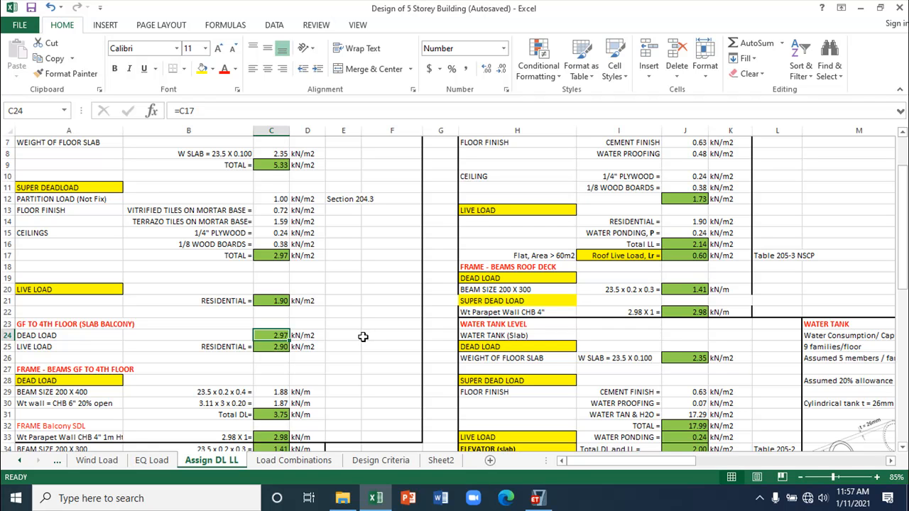
{"action": "scroll", "coordinate": [133, 285], "scroll_direction": "up", "scroll_amount": 1}
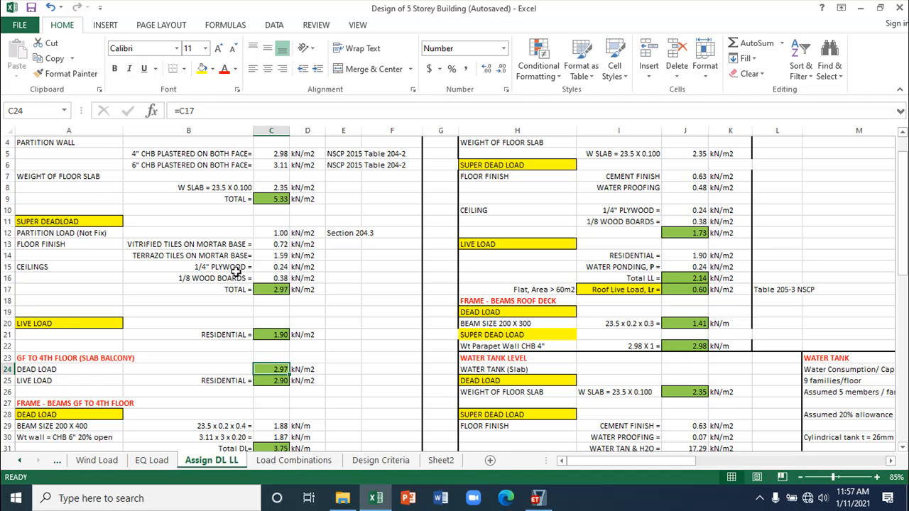
{"action": "left_click", "coordinate": [270, 290]}
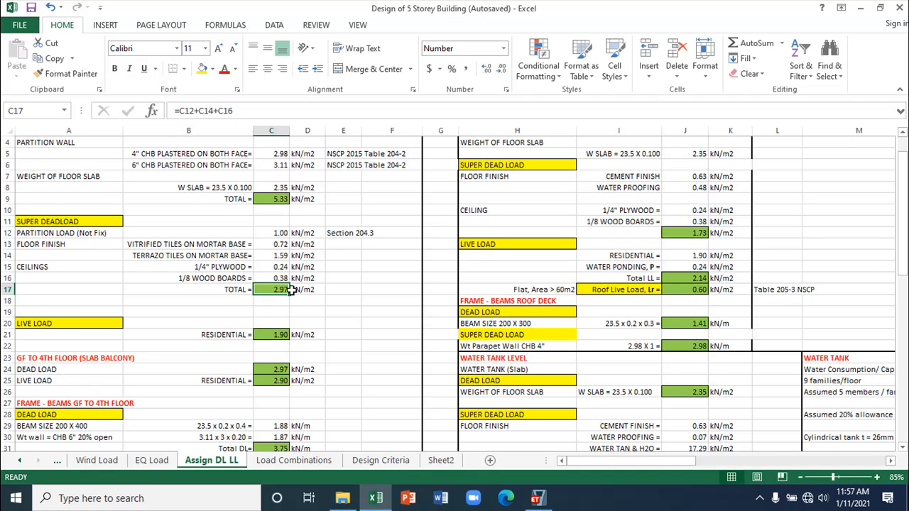
{"action": "left_click", "coordinate": [273, 371]}
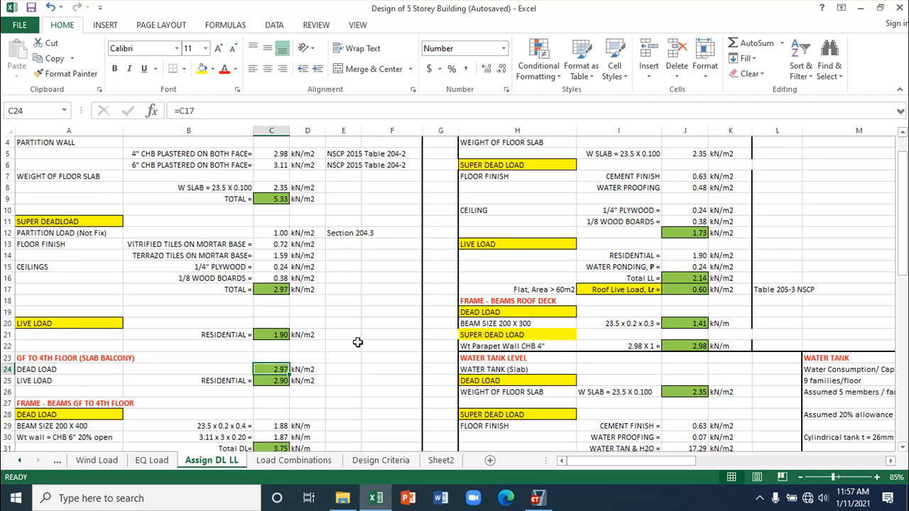
{"action": "left_click", "coordinate": [43, 372]}
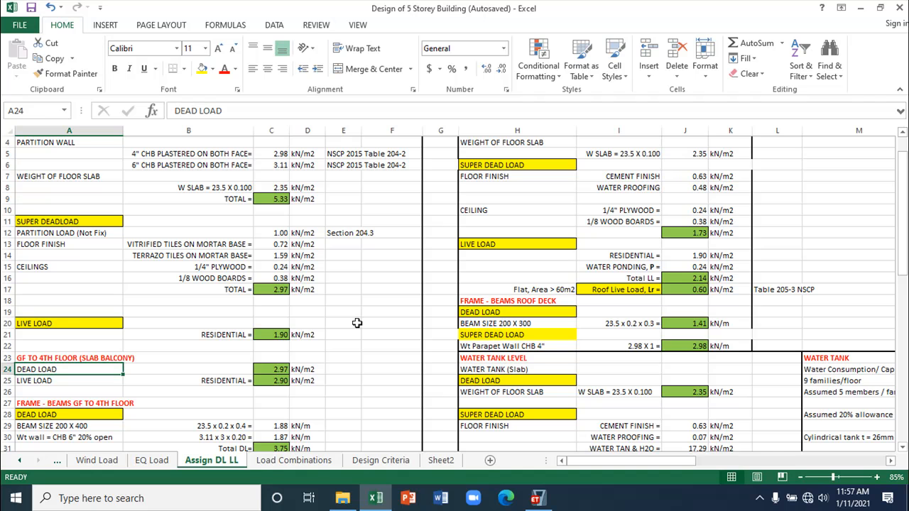
- Return to ETABS and assign a 2.97 kN/m² uniform Dead load to the balcony slabs beyond grid 1, adding it to existing loads
{"action": "left_click", "coordinate": [536, 497]}
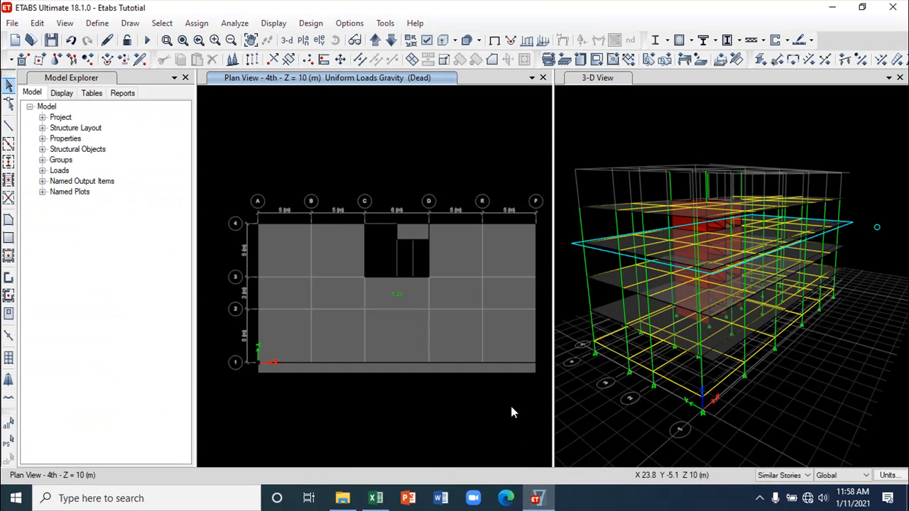
{"action": "left_click", "coordinate": [391, 367]}
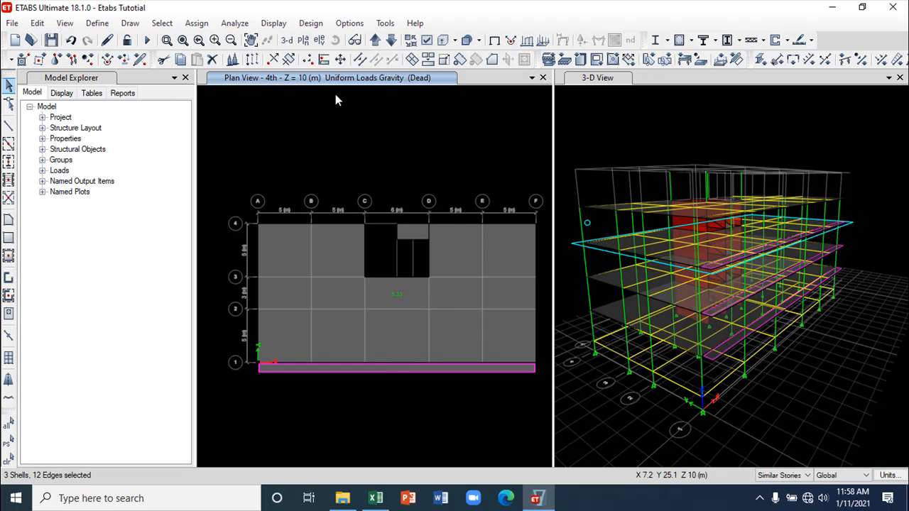
{"action": "left_click", "coordinate": [196, 22]}
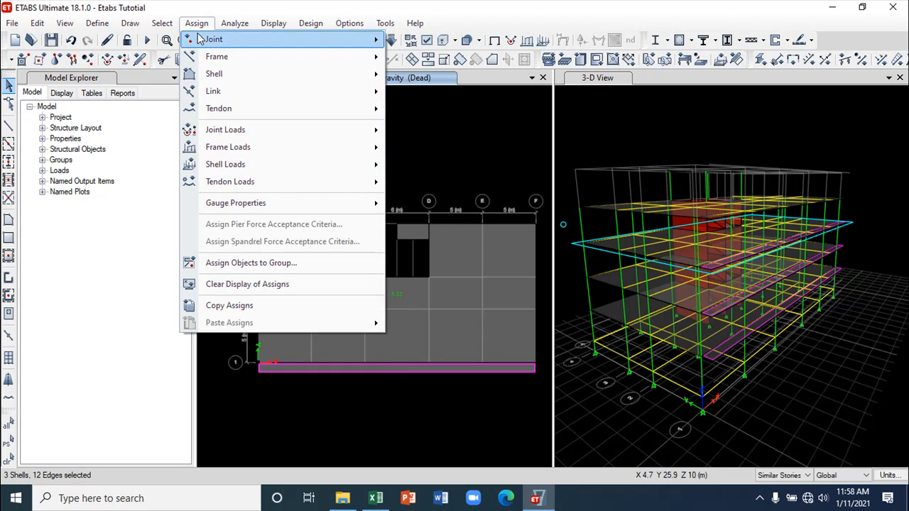
{"action": "mouse_move", "coordinate": [225, 164]}
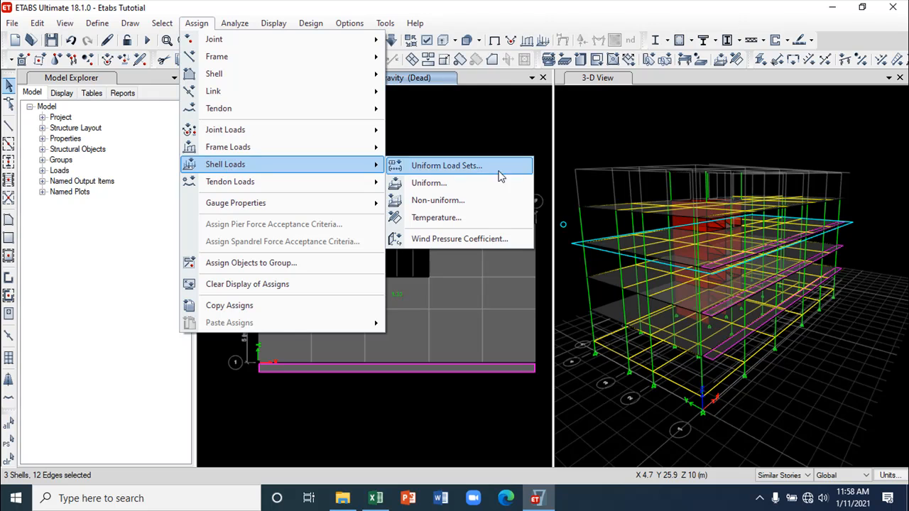
{"action": "left_click", "coordinate": [426, 182]}
{"action": "left_click_drag", "start_coordinate": [664, 150], "coordinate": [588, 145]}
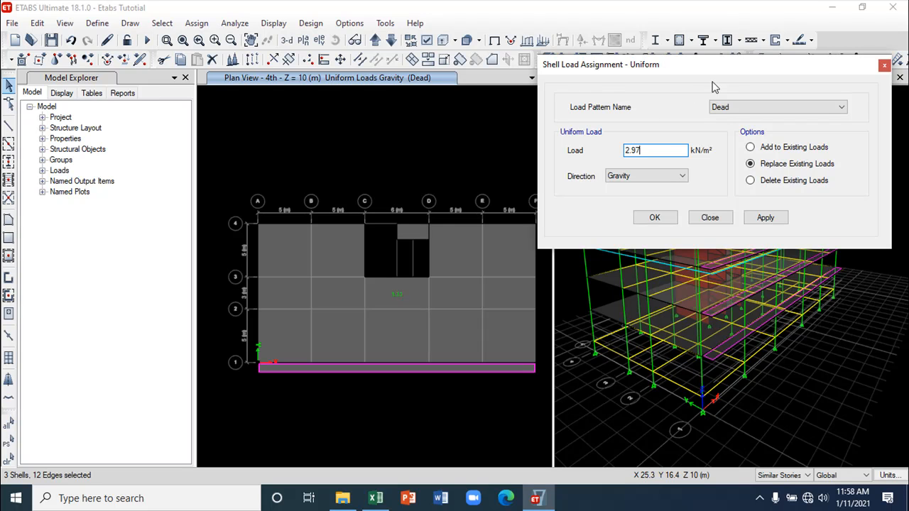
{"action": "left_click", "coordinate": [751, 147]}
{"action": "left_click", "coordinate": [680, 178]}
{"action": "left_click", "coordinate": [631, 231]}
{"action": "left_click", "coordinate": [764, 218]}
{"action": "left_click", "coordinate": [710, 218]}
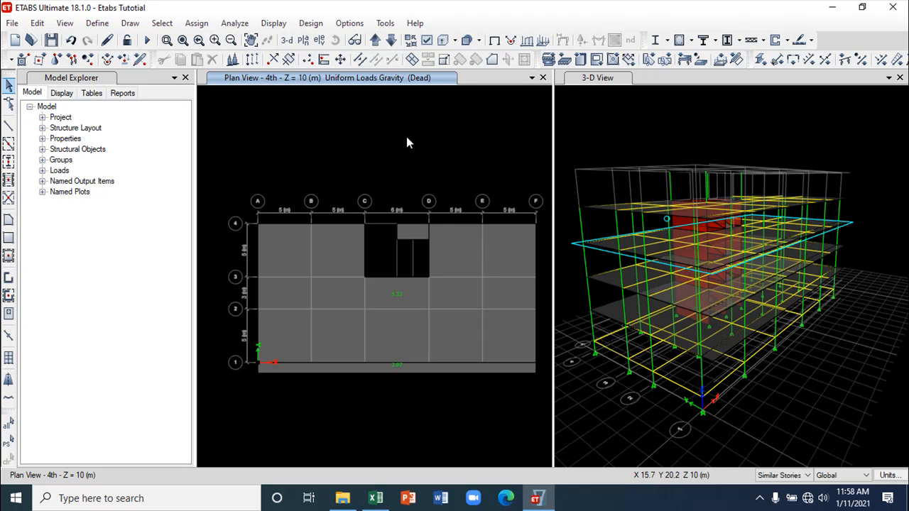
- Bring the plan view up to the roof deck (RD) and, after undoing the first pick, select only its main slab
{"action": "left_click", "coordinate": [375, 42]}
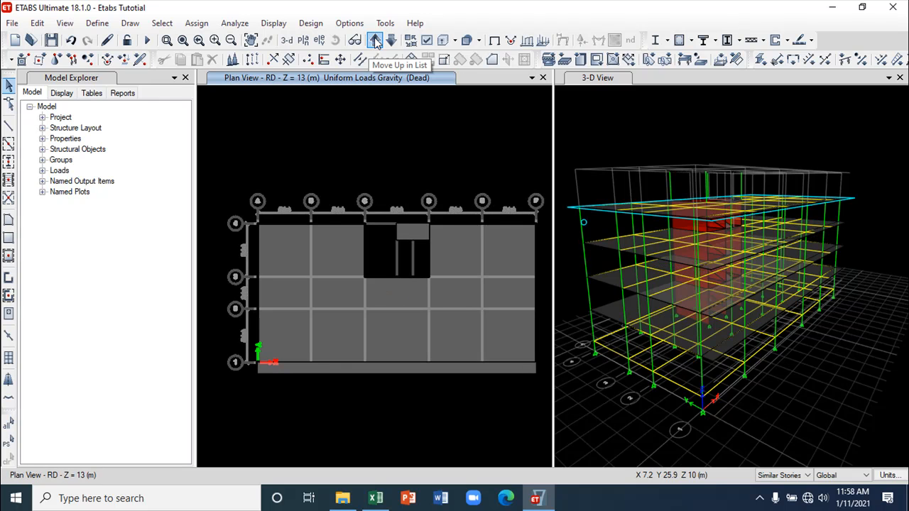
{"action": "left_click", "coordinate": [350, 299]}
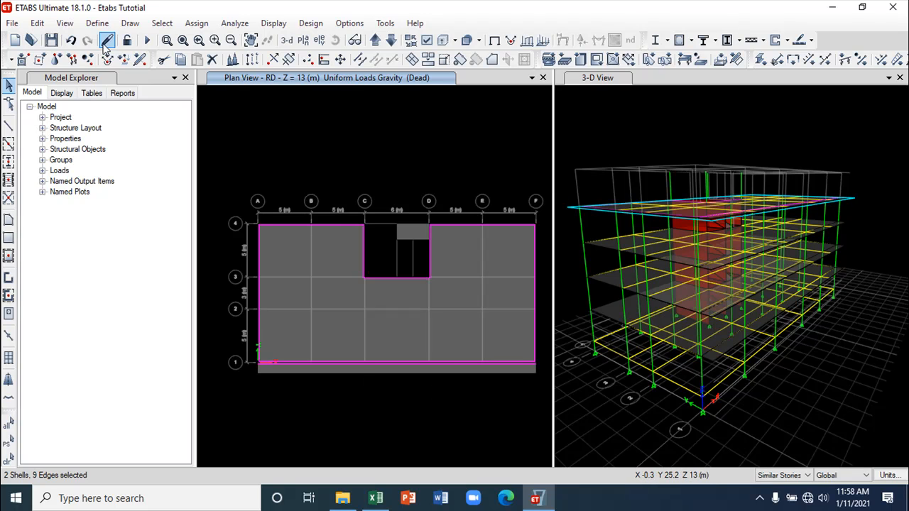
{"action": "left_click", "coordinate": [70, 41]}
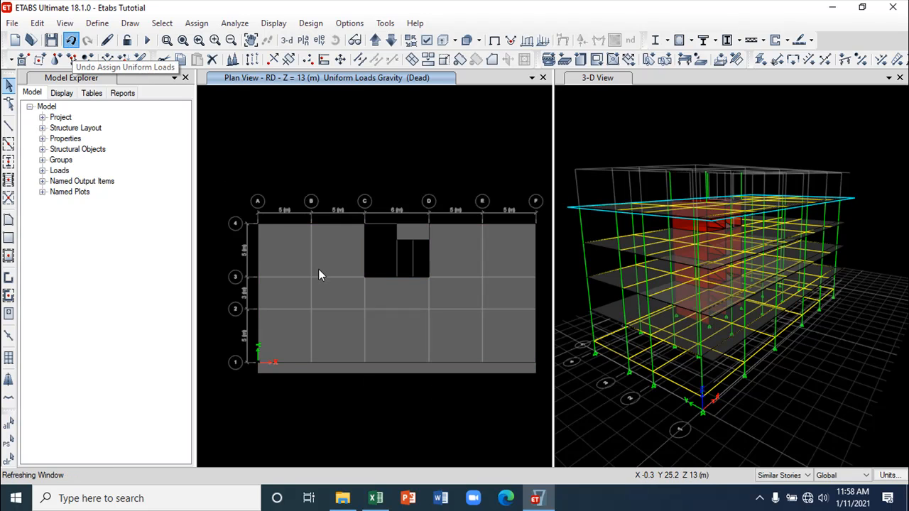
{"action": "left_click", "coordinate": [341, 333]}
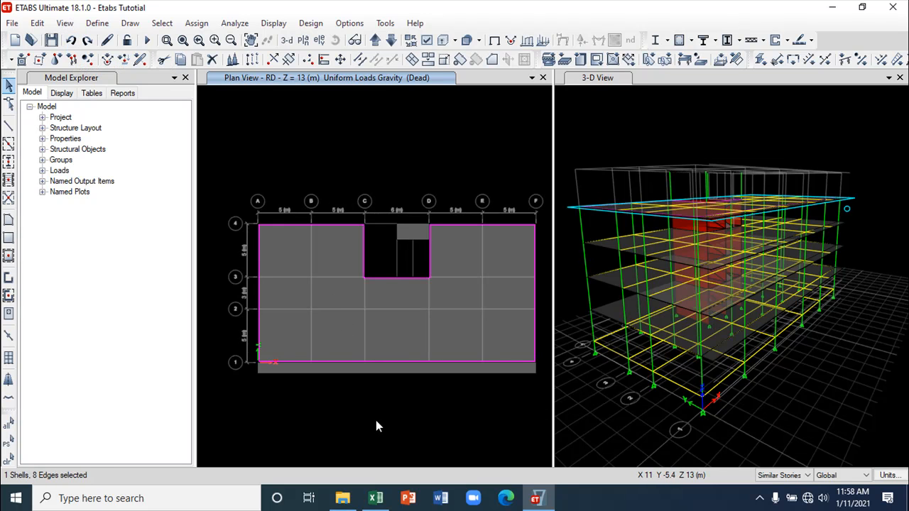
- Switch to Excel to check the roof deck slab's dead load, and return to ETABS
{"action": "left_click", "coordinate": [375, 498]}
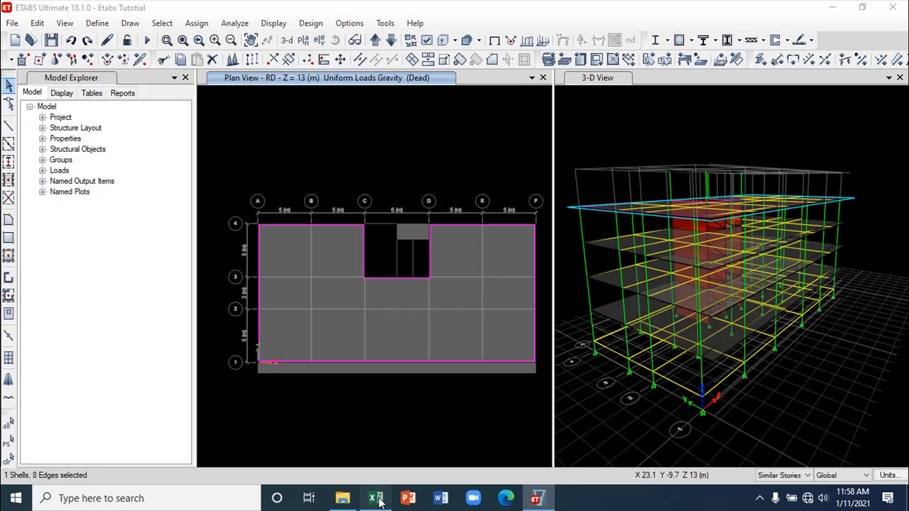
{"action": "scroll", "coordinate": [552, 284], "scroll_direction": "up", "scroll_amount": 1}
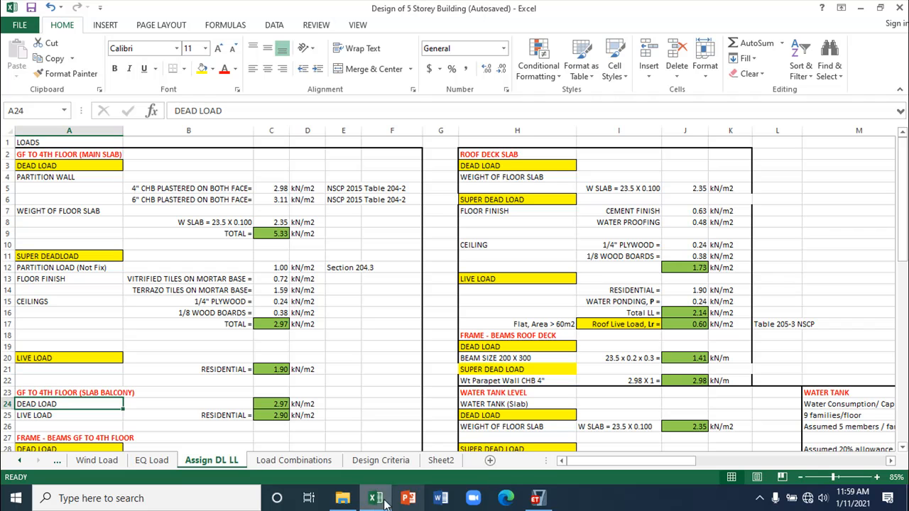
{"action": "left_click", "coordinate": [537, 501]}
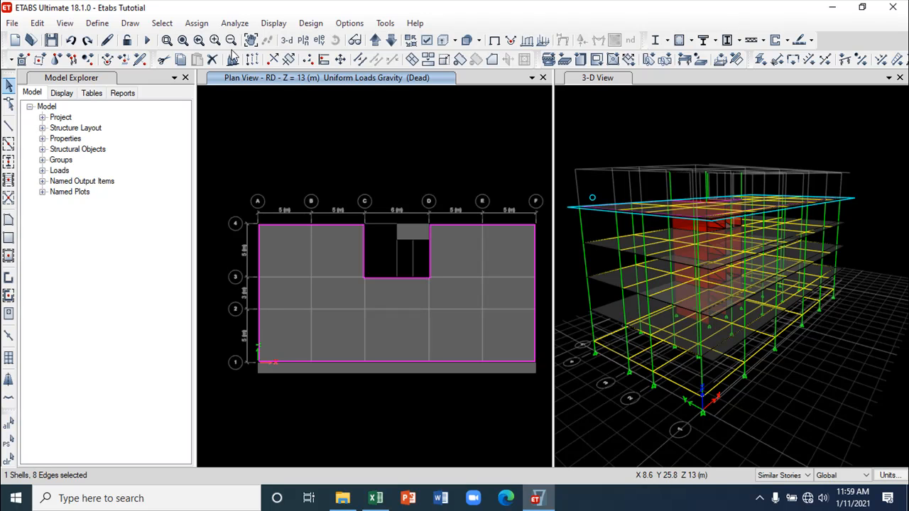
- Start a uniform shell load assignment for the roof deck's main slab with a Dead load of 2.35 kN/m²
{"action": "left_click", "coordinate": [163, 24]}
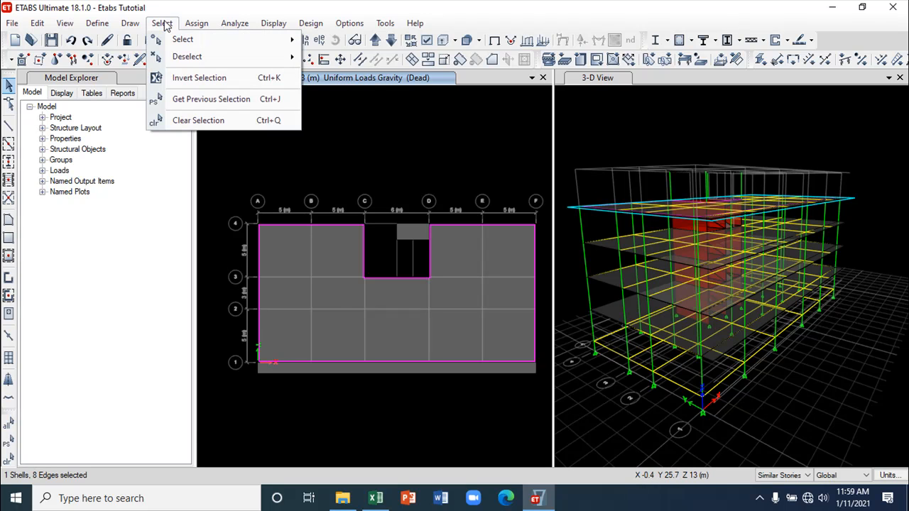
{"action": "left_click", "coordinate": [197, 27]}
{"action": "left_click", "coordinate": [198, 27]}
{"action": "mouse_move", "coordinate": [221, 166]}
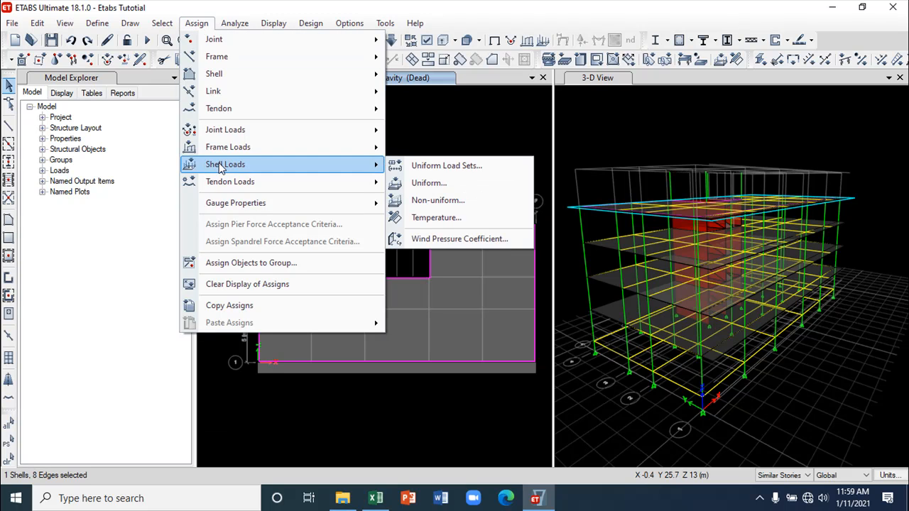
{"action": "left_click", "coordinate": [416, 185]}
{"action": "left_click_drag", "start_coordinate": [658, 149], "coordinate": [599, 148]}
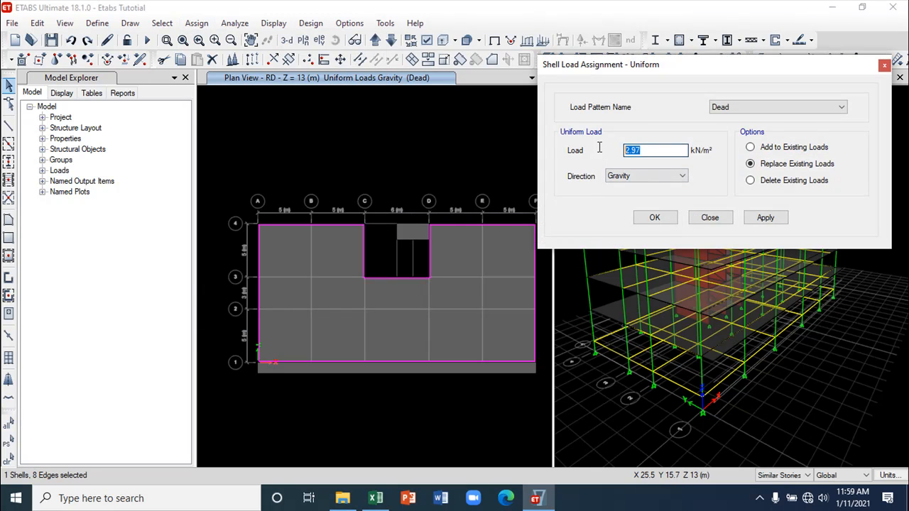
{"action": "type", "text": "2"}
- Switch to Excel to check the dead load under ROOF DECK SLAB, and return to ETABS
{"action": "left_click", "coordinate": [376, 498]}
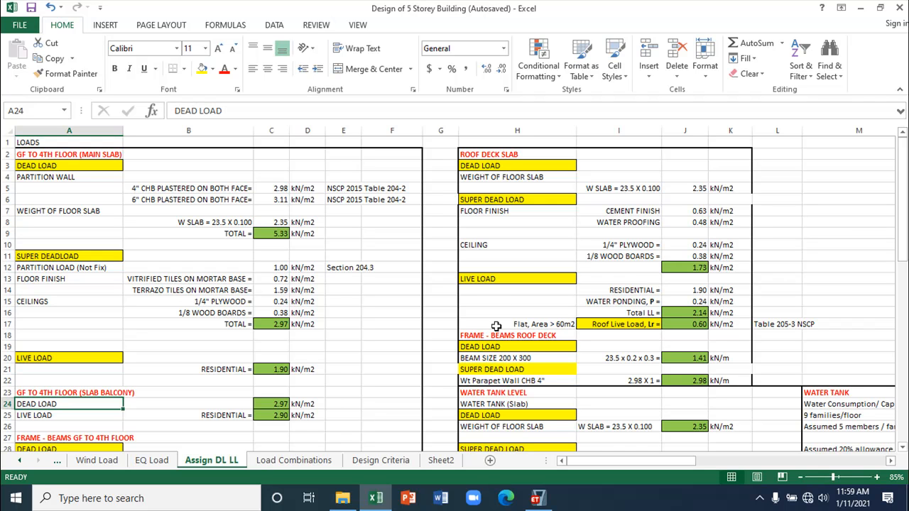
{"action": "scroll", "coordinate": [499, 380], "scroll_direction": "down", "scroll_amount": 1}
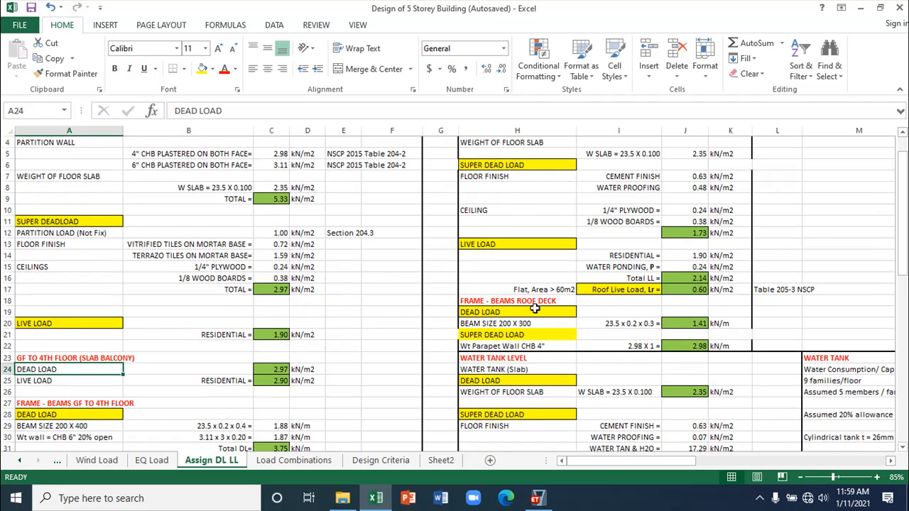
{"action": "scroll", "coordinate": [536, 302], "scroll_direction": "up", "scroll_amount": 1}
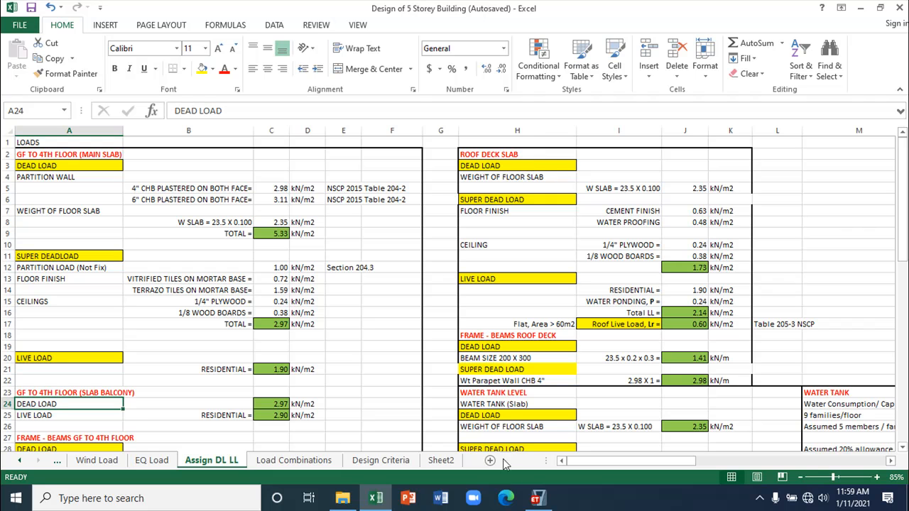
{"action": "left_click", "coordinate": [538, 499]}
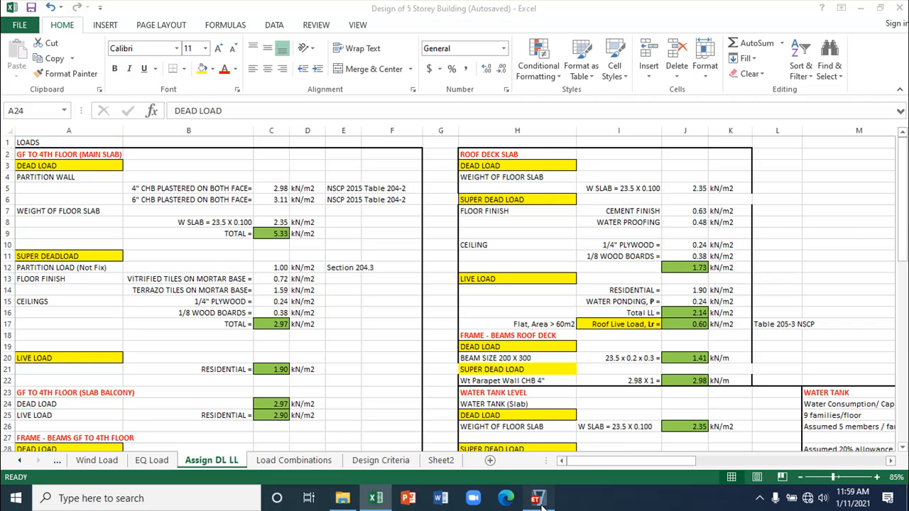
- Apply the 2.35 kN/m² Dead load to the roof deck's main slab as an addition to existing loads
{"action": "left_click", "coordinate": [751, 147]}
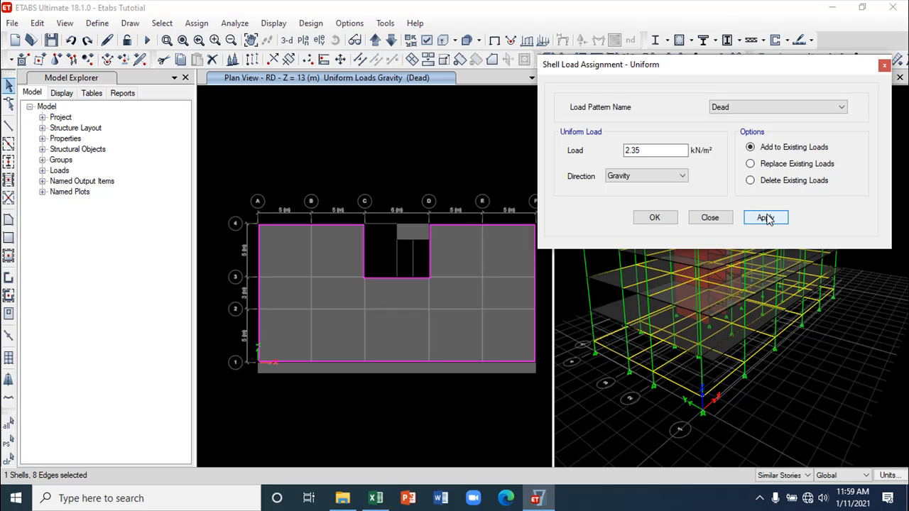
{"action": "left_click", "coordinate": [761, 219]}
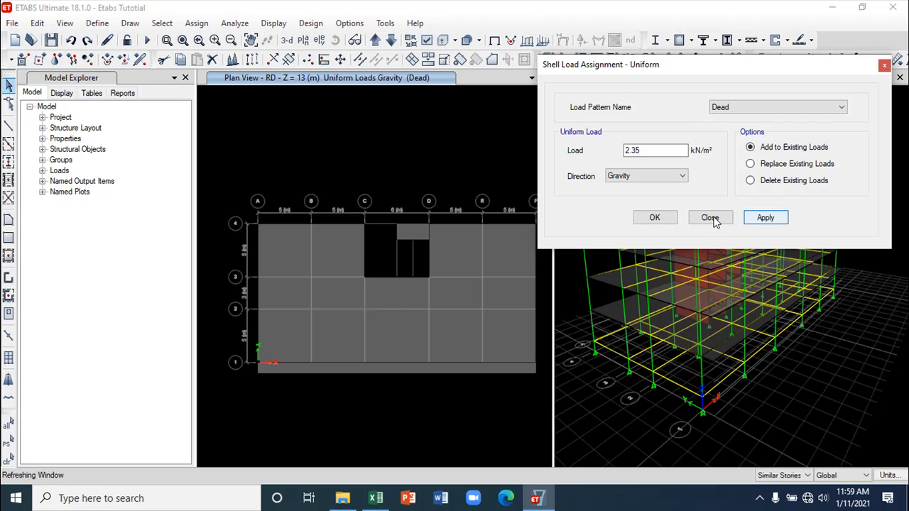
{"action": "left_click", "coordinate": [713, 220]}
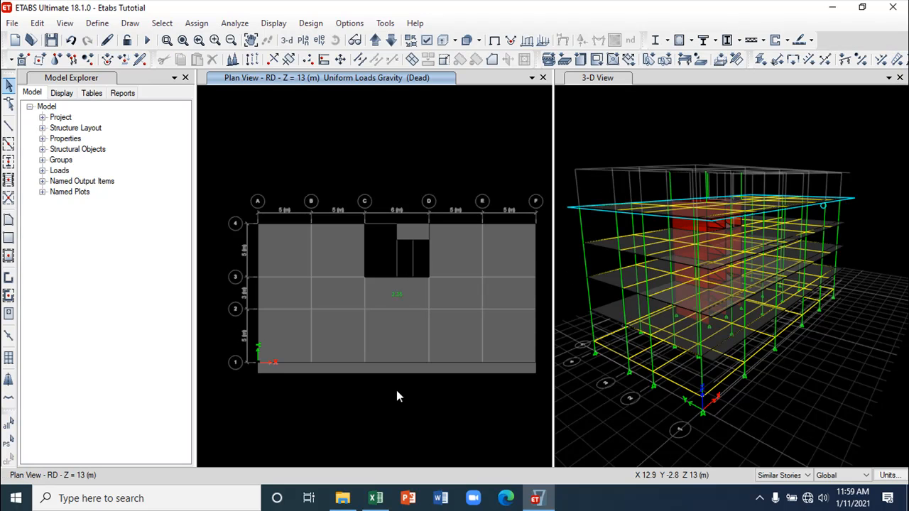
- Assign a 2.35 kN/m² uniform Dead load to the roof deck slab strip beyond grid 1, adding it to existing loads, and save the model
{"action": "left_click", "coordinate": [400, 368]}
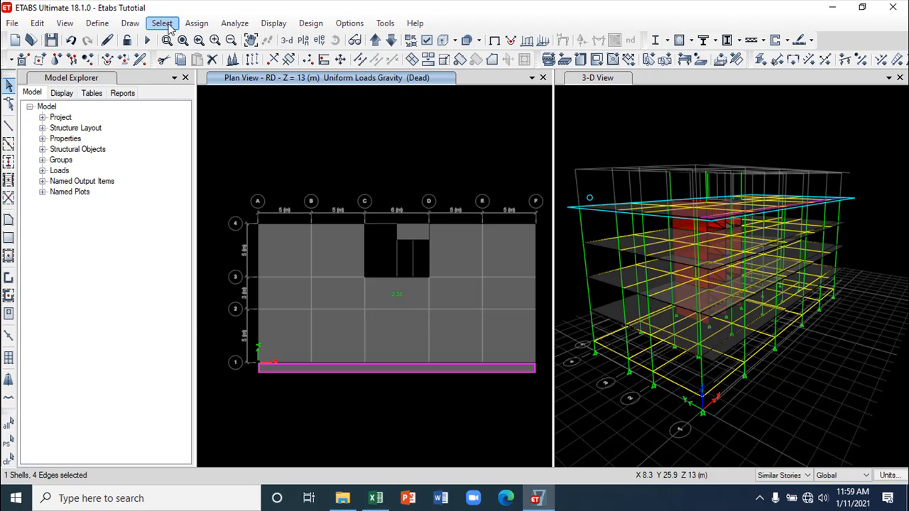
{"action": "left_click", "coordinate": [196, 22]}
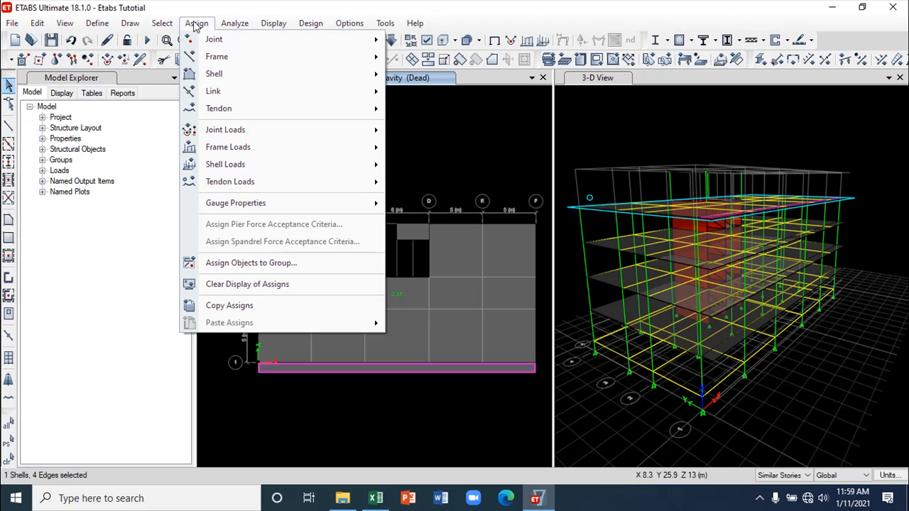
{"action": "mouse_move", "coordinate": [229, 166]}
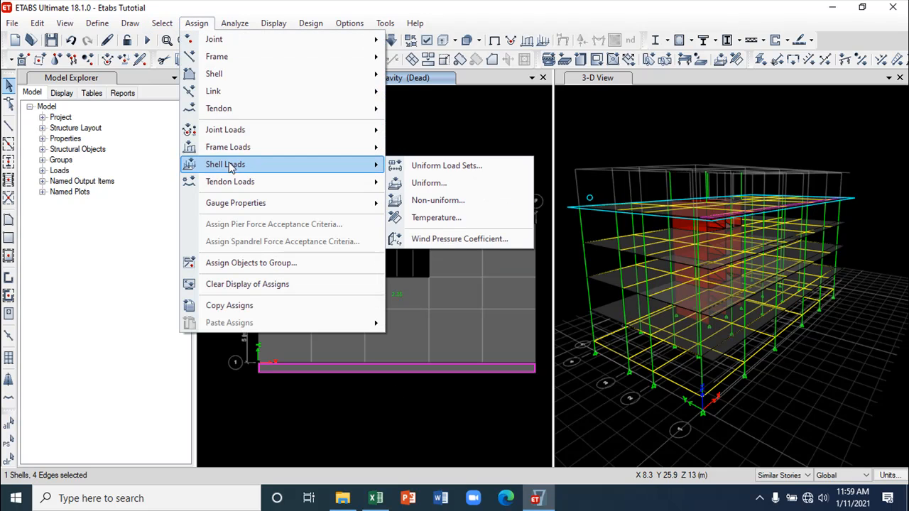
{"action": "left_click", "coordinate": [448, 182]}
{"action": "left_click", "coordinate": [751, 147]}
{"action": "left_click", "coordinate": [764, 218]}
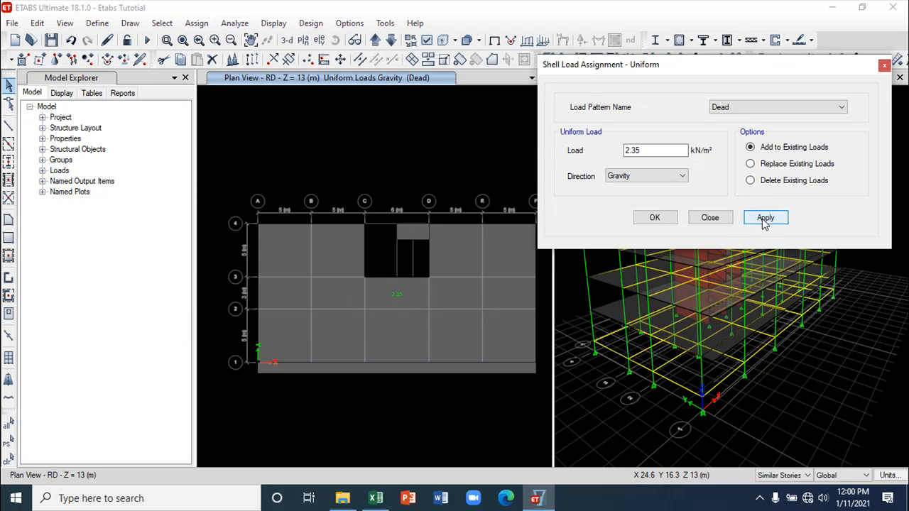
{"action": "left_click", "coordinate": [710, 218]}
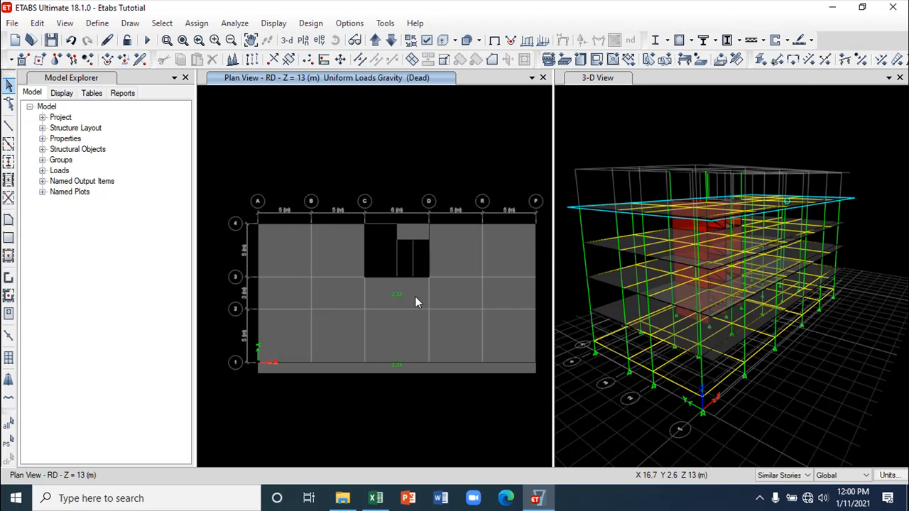
{"action": "left_click", "coordinate": [51, 40]}
- Bring the plan view up to the water tank level (WT), pick both slabs between grids C and D, and clear the selection
{"action": "left_click", "coordinate": [375, 40]}
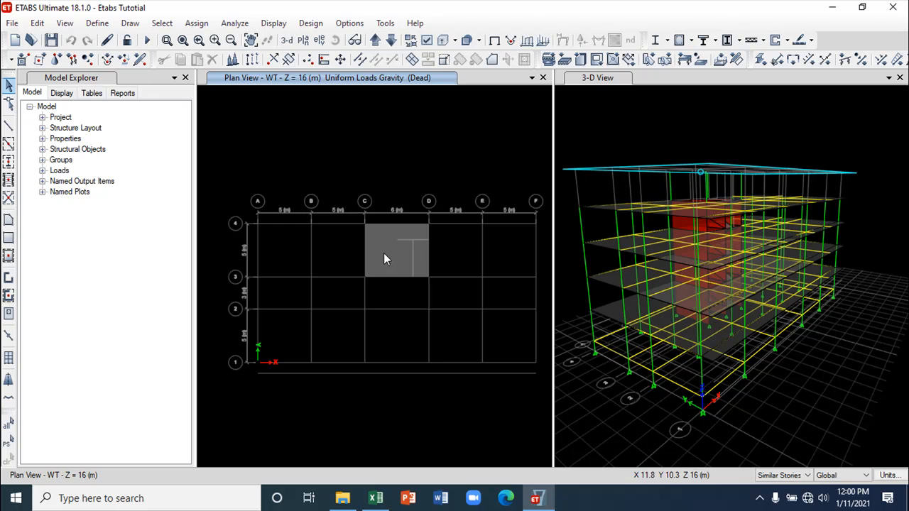
{"action": "left_click", "coordinate": [383, 258]}
{"action": "left_click", "coordinate": [418, 259]}
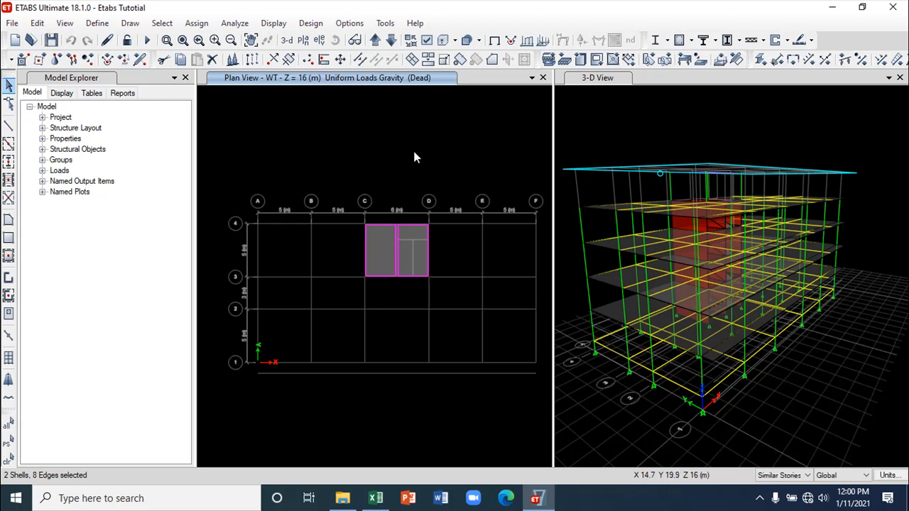
{"action": "left_click", "coordinate": [592, 134]}
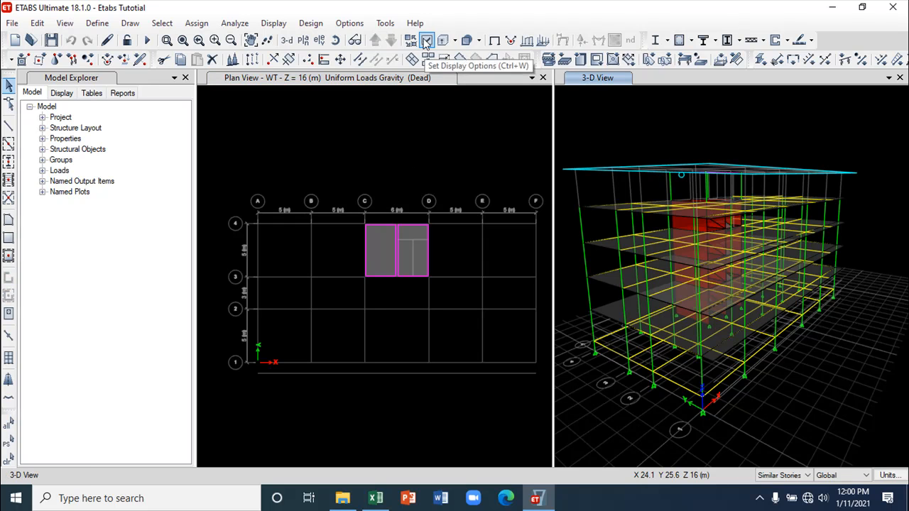
{"action": "left_click", "coordinate": [340, 59]}
{"action": "left_click_drag", "start_coordinate": [645, 133], "coordinate": [609, 154]}
{"action": "left_click", "coordinate": [491, 162]}
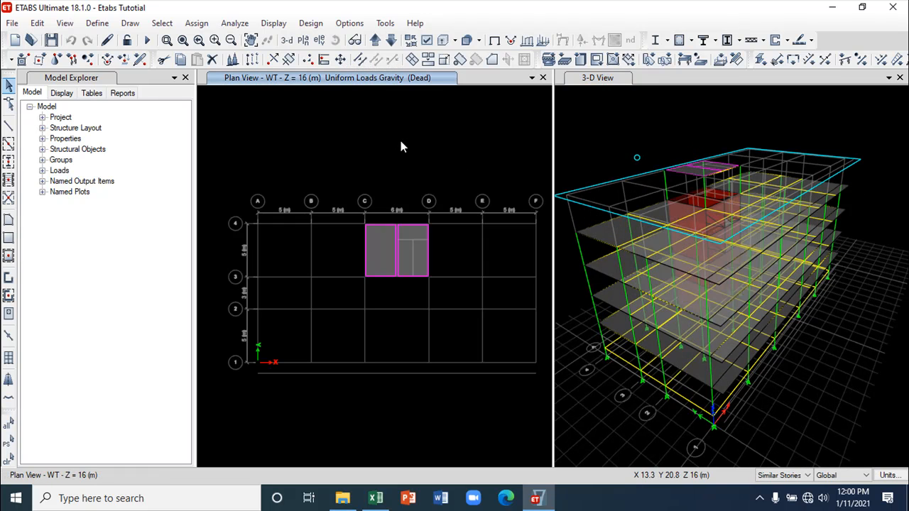
{"action": "left_click", "coordinate": [382, 253]}
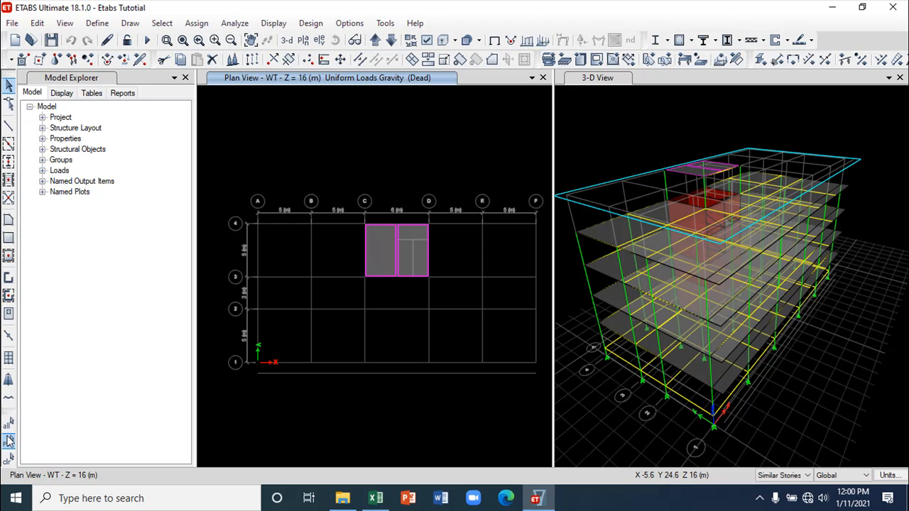
{"action": "left_click", "coordinate": [8, 458]}
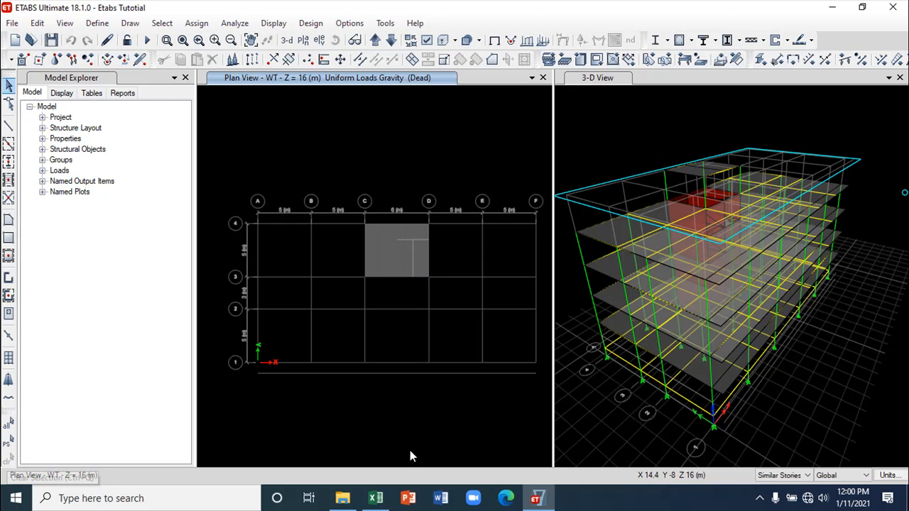
- Switch to Excel to check the slab loads under WATER TANK LEVEL, and return to ETABS
{"action": "left_click", "coordinate": [375, 498]}
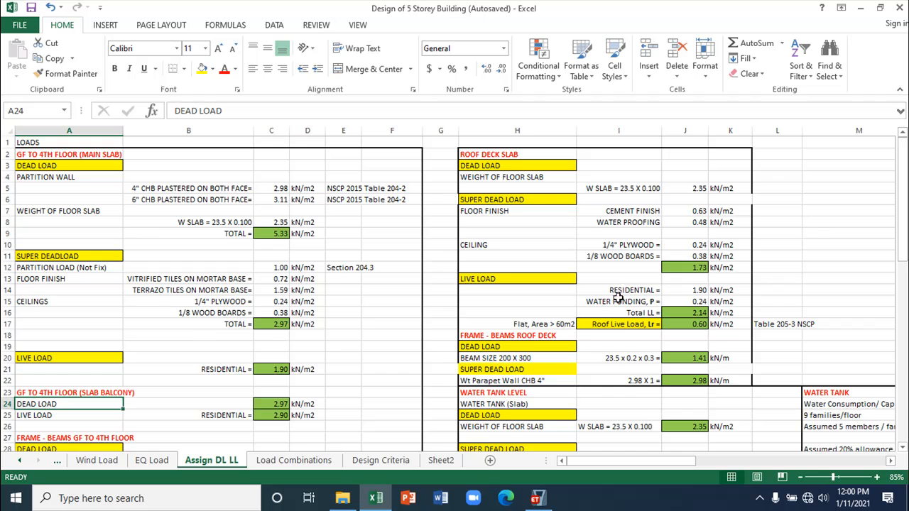
{"action": "scroll", "coordinate": [618, 298], "scroll_direction": "down", "scroll_amount": 5}
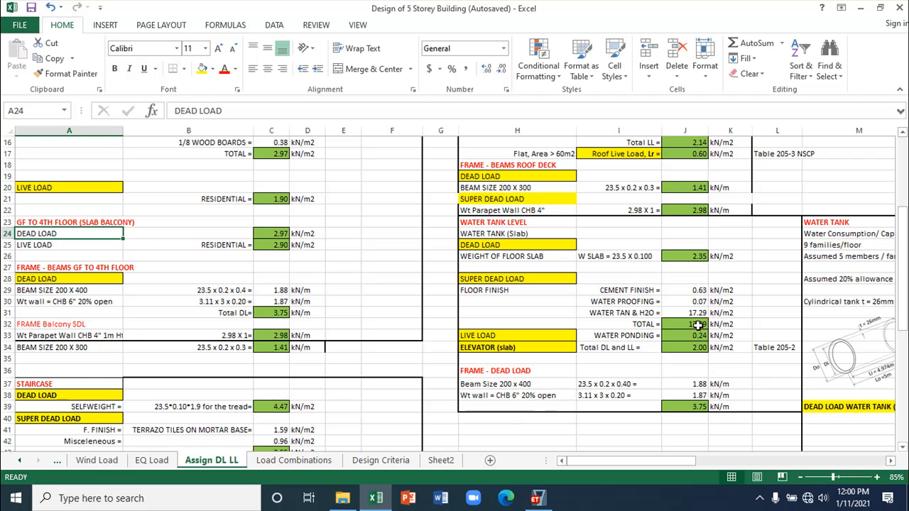
{"action": "left_click", "coordinate": [537, 498]}
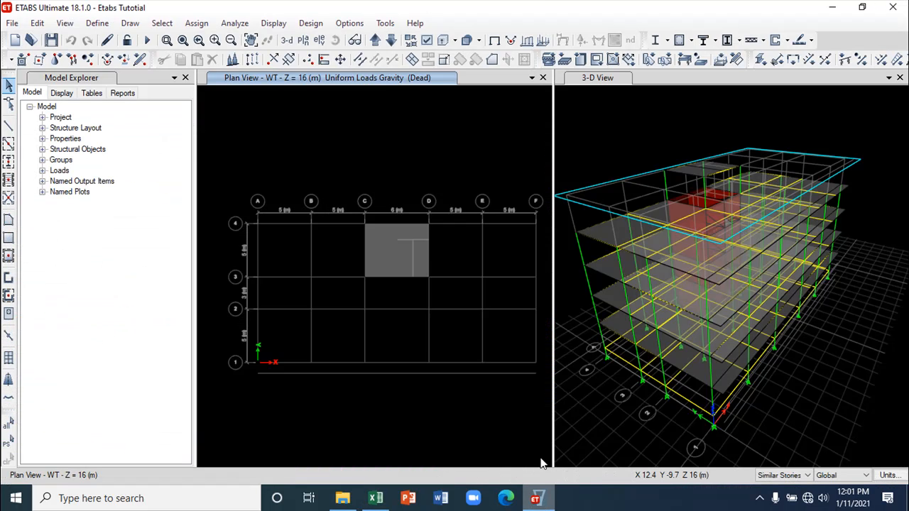
- Assign a 2.35 kN/m² uniform Dead load to the WT slab beside grid D, adding it to existing loads, after checking the value in Excel
{"action": "left_click", "coordinate": [419, 253]}
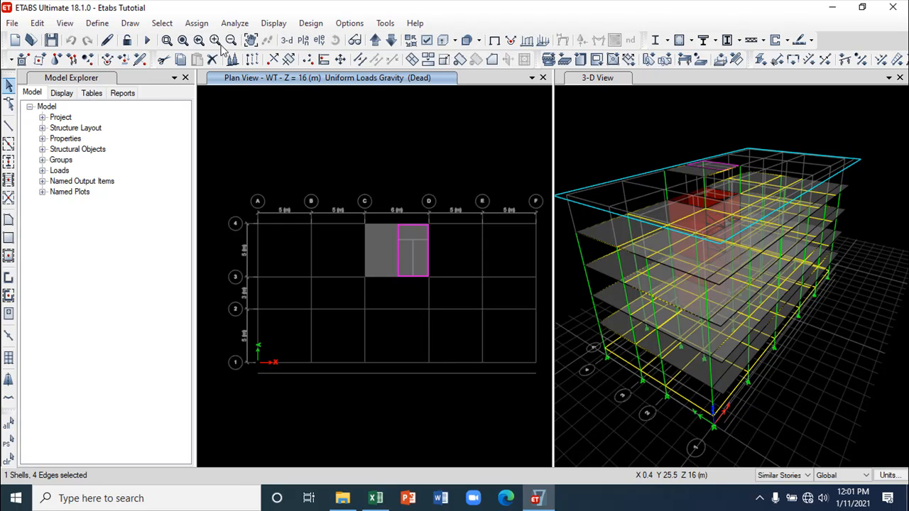
{"action": "left_click", "coordinate": [201, 27]}
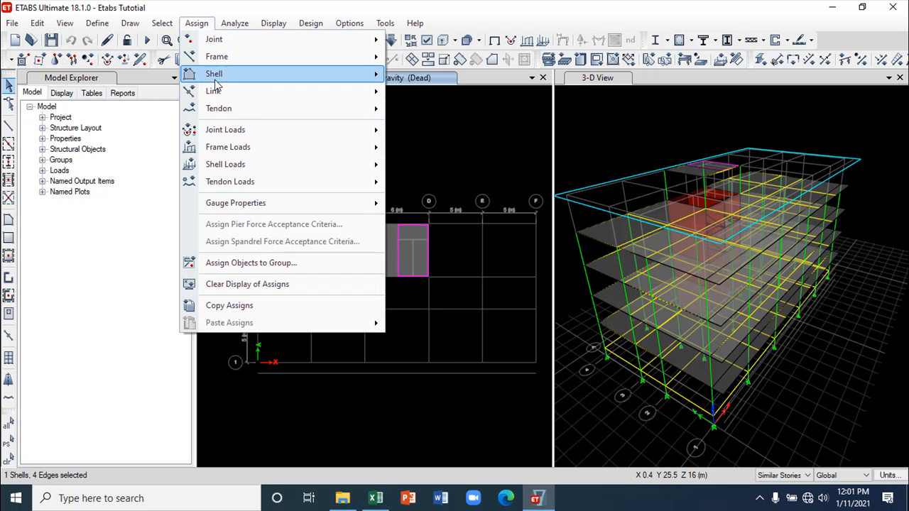
{"action": "mouse_move", "coordinate": [233, 167]}
{"action": "left_click", "coordinate": [441, 182]}
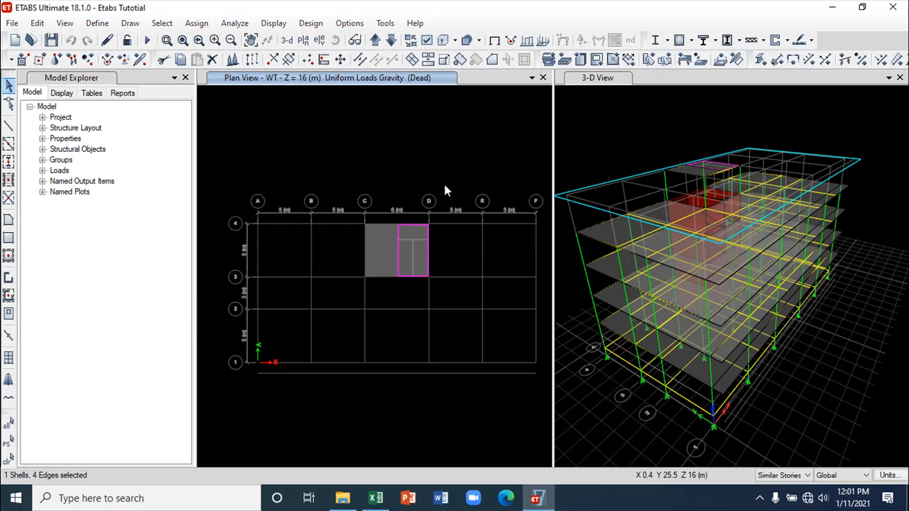
{"action": "left_click", "coordinate": [375, 498]}
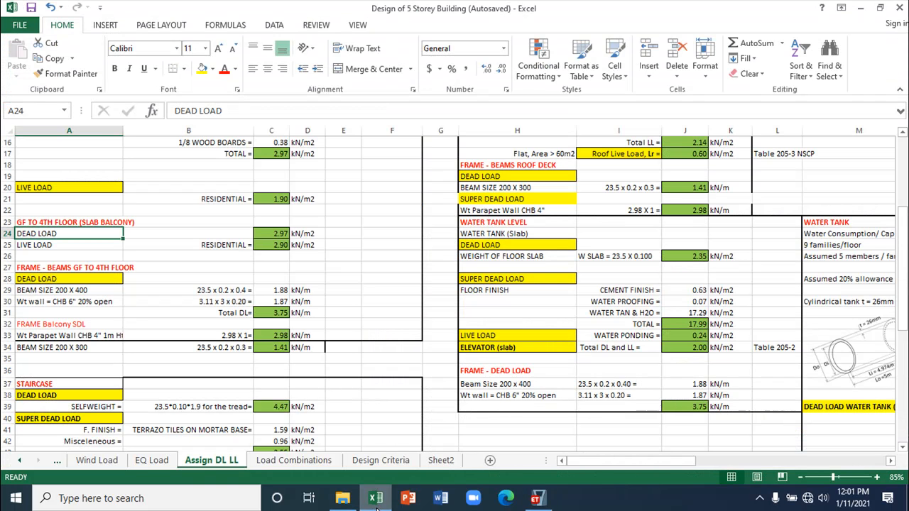
{"action": "left_click", "coordinate": [376, 501]}
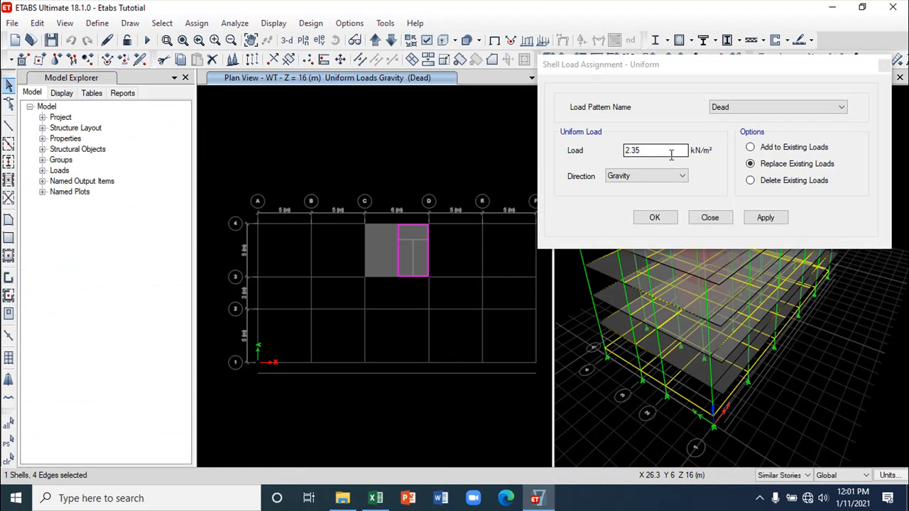
{"action": "left_click", "coordinate": [751, 147]}
{"action": "left_click", "coordinate": [765, 218]}
{"action": "left_click", "coordinate": [710, 217]}
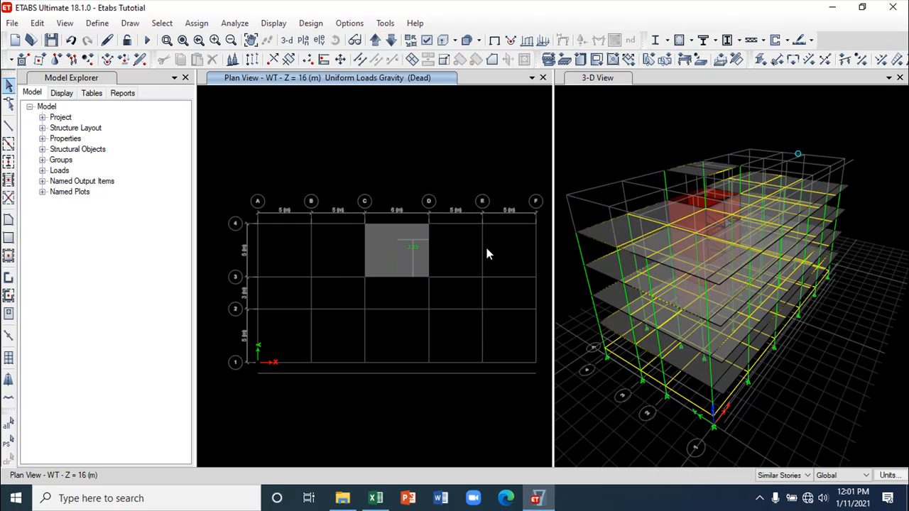
- Pick the WT slab beside grid D, check the water tank and elevator slab load entries in Excel, and return to ETABS
{"action": "left_click", "coordinate": [407, 259]}
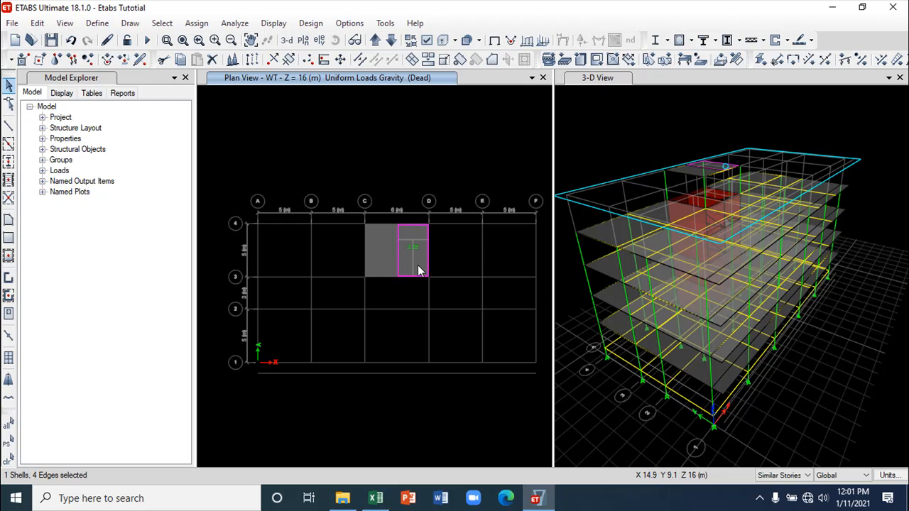
{"action": "left_click", "coordinate": [376, 498]}
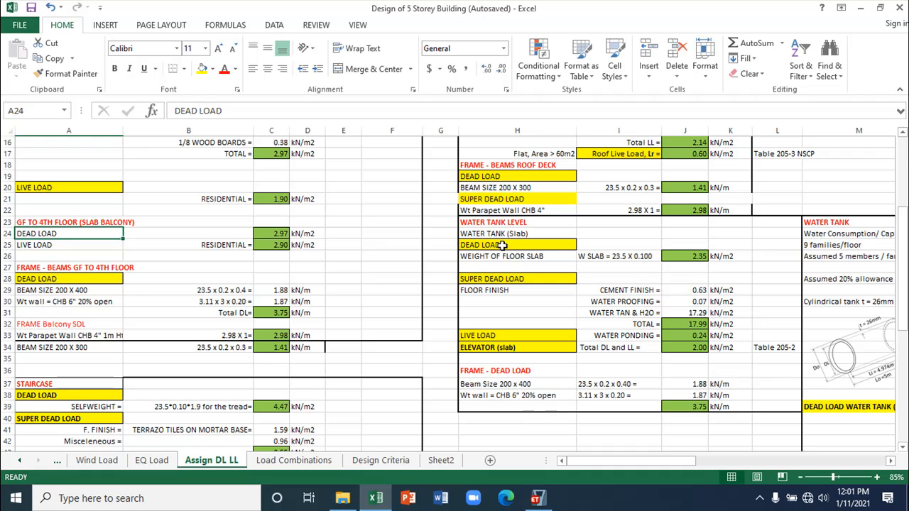
{"action": "left_click", "coordinate": [502, 245]}
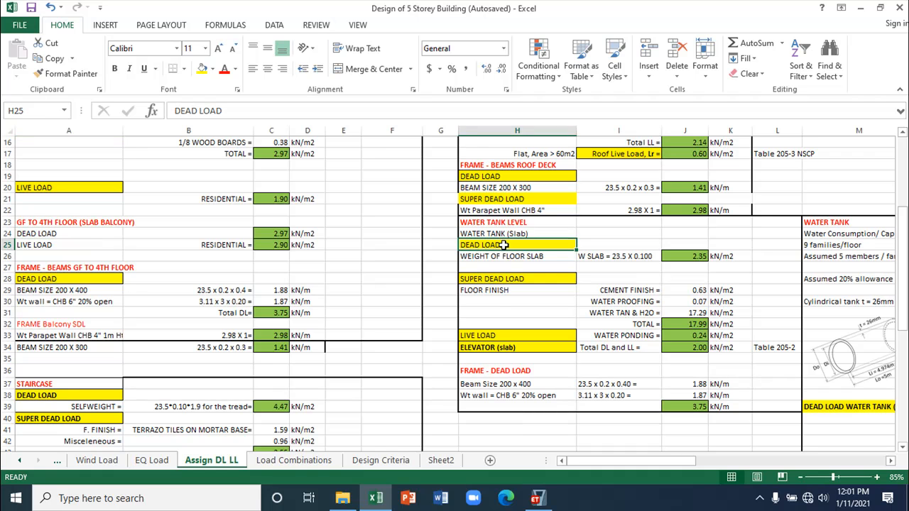
{"action": "left_click", "coordinate": [500, 348]}
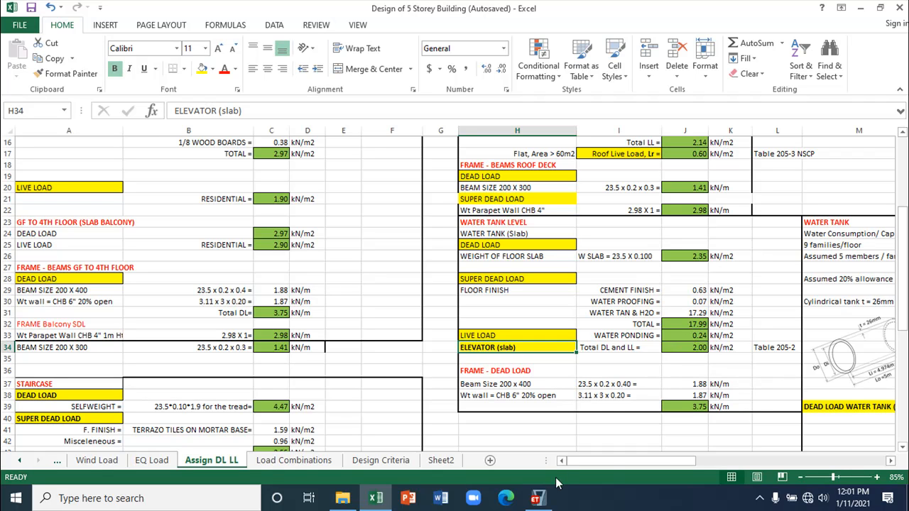
{"action": "mouse_move", "coordinate": [539, 500]}
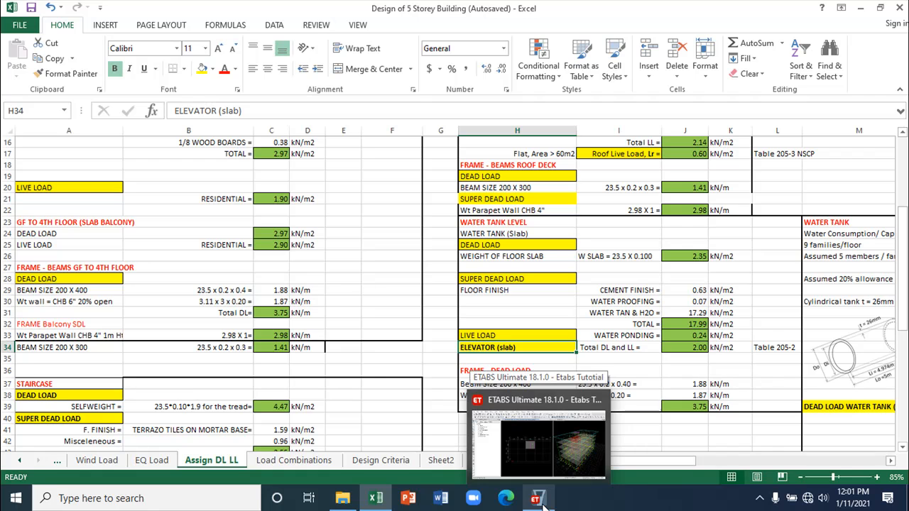
{"action": "left_click", "coordinate": [537, 444]}
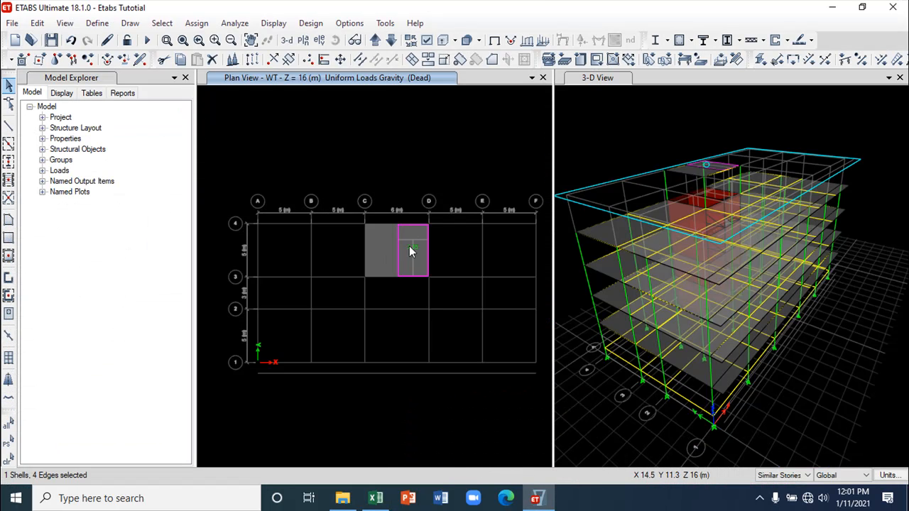
- Assign a 2.35 kN/m² uniform Dead load to the WT slab beside grid C only, adding it to existing loads
{"action": "left_click", "coordinate": [388, 260]}
{"action": "left_click", "coordinate": [10, 459]}
{"action": "left_click", "coordinate": [379, 256]}
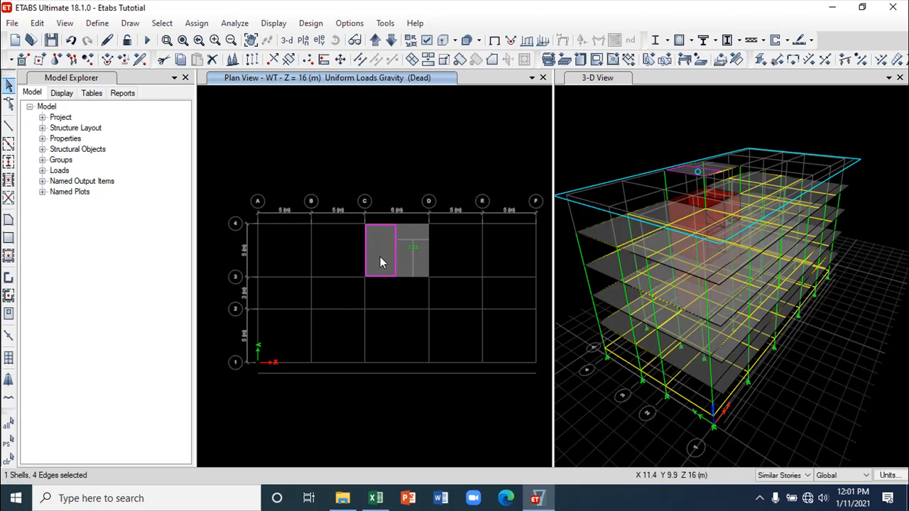
{"action": "left_click", "coordinate": [197, 23]}
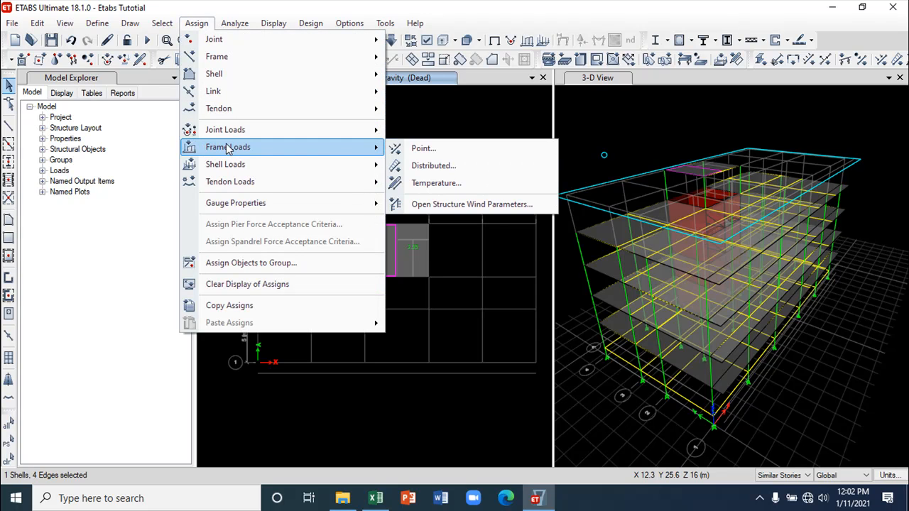
{"action": "mouse_move", "coordinate": [235, 165]}
{"action": "left_click", "coordinate": [433, 184]}
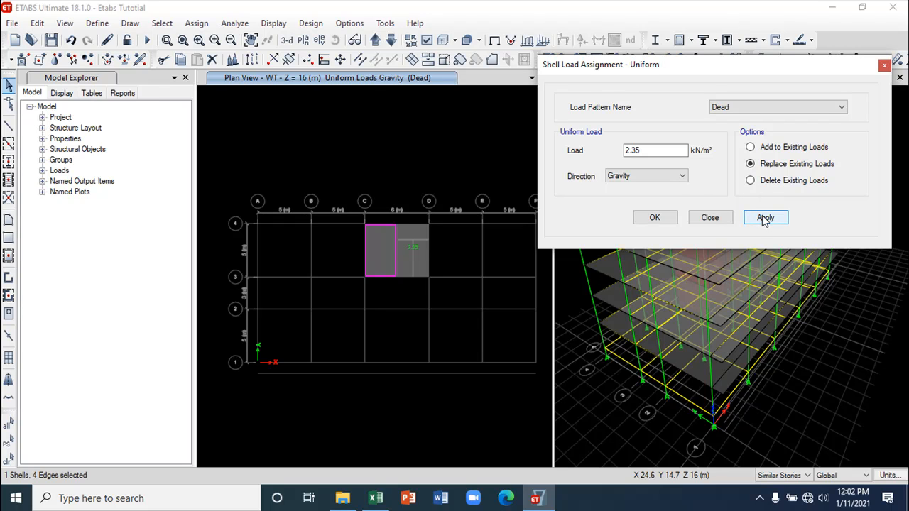
{"action": "left_click", "coordinate": [751, 147]}
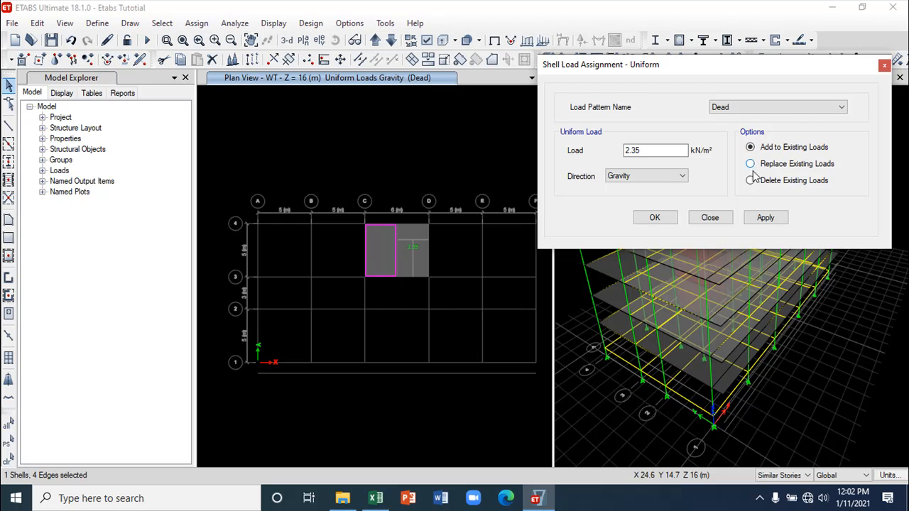
{"action": "left_click", "coordinate": [764, 218]}
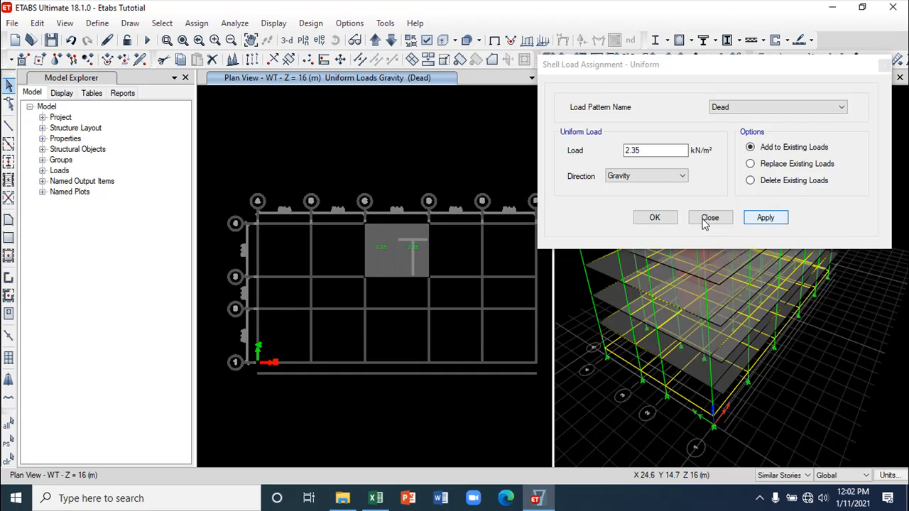
{"action": "left_click", "coordinate": [709, 217]}
- Select the WT slab beside grid C, check the elevator slab's combined DL and LL entry in Excel, and return to ETABS
{"action": "left_click", "coordinate": [385, 262]}
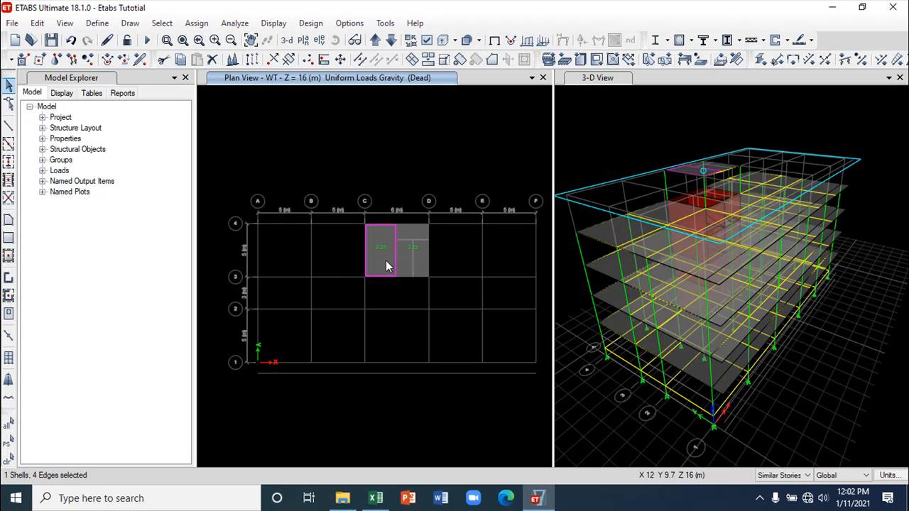
{"action": "left_click", "coordinate": [375, 498]}
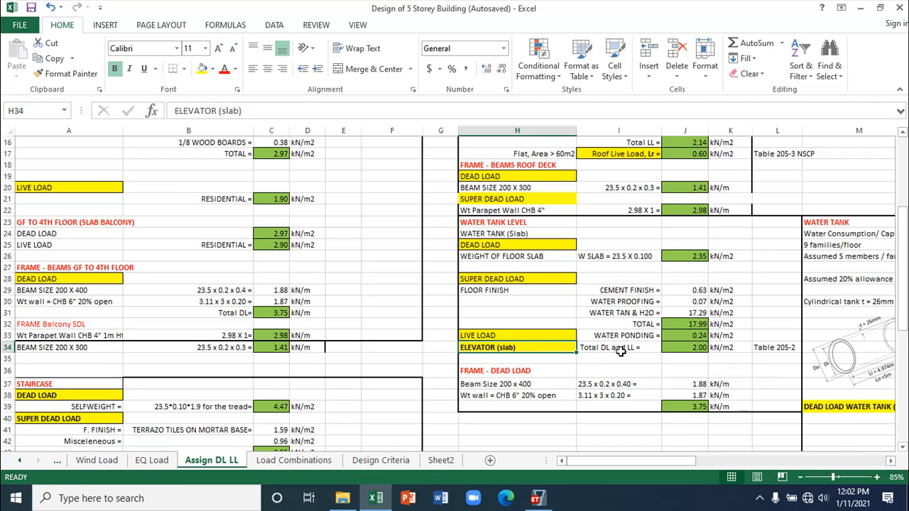
{"action": "left_click", "coordinate": [692, 348]}
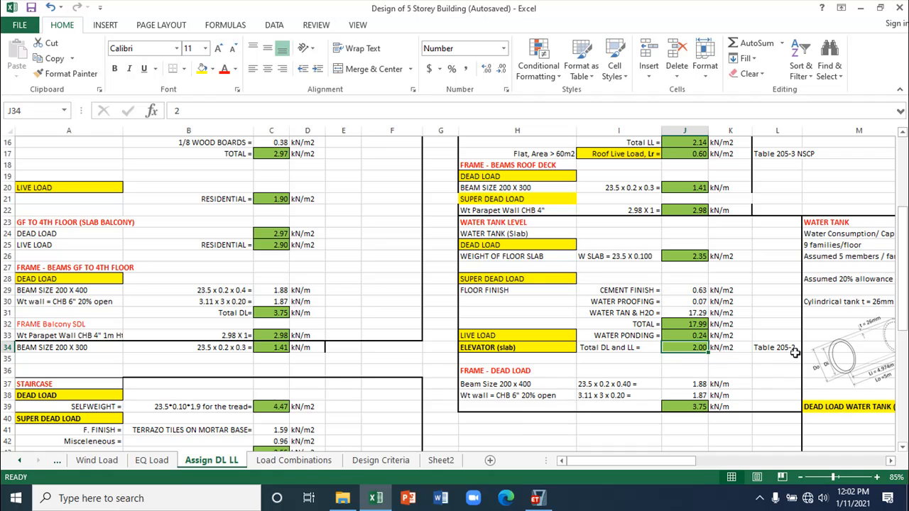
{"action": "left_click", "coordinate": [508, 347]}
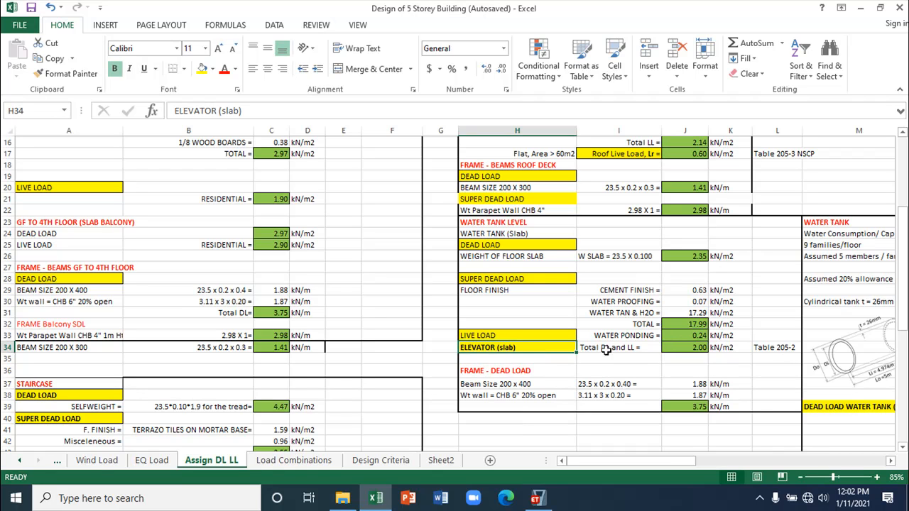
{"action": "left_click", "coordinate": [620, 347]}
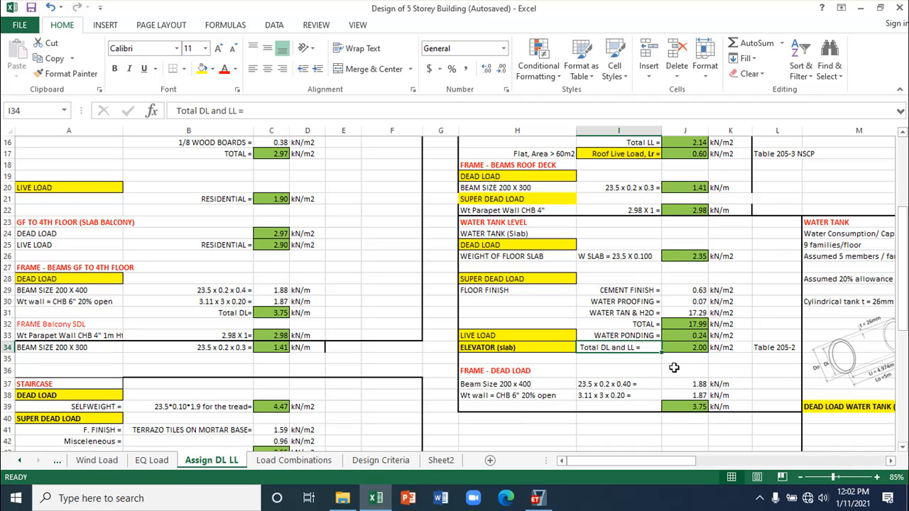
{"action": "left_click", "coordinate": [680, 347]}
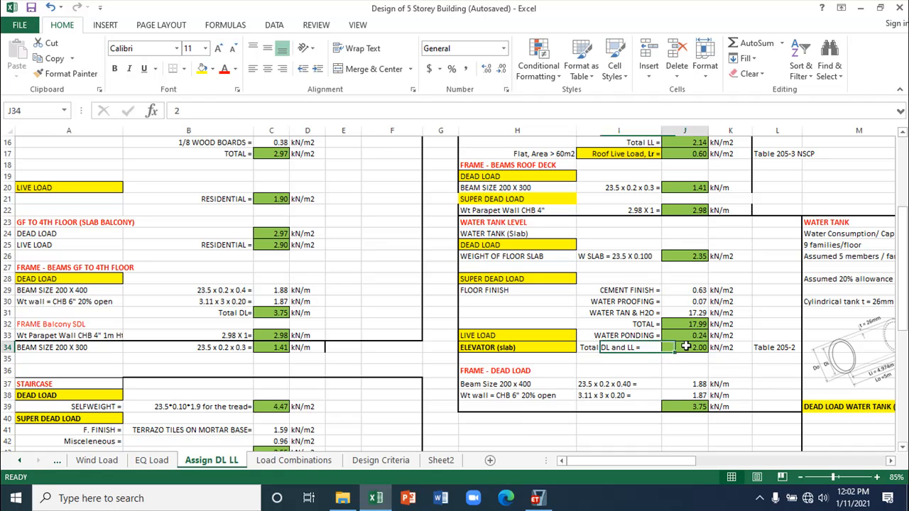
{"action": "left_click", "coordinate": [682, 361]}
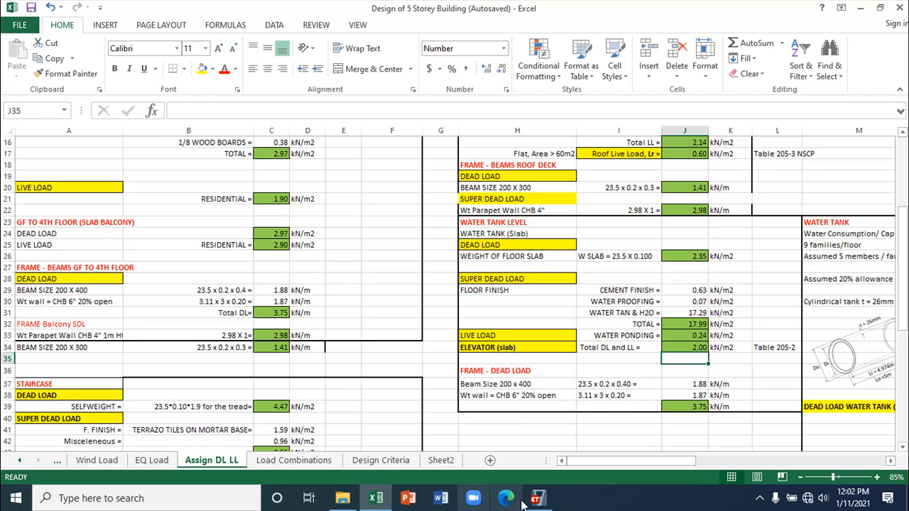
{"action": "mouse_move", "coordinate": [540, 500]}
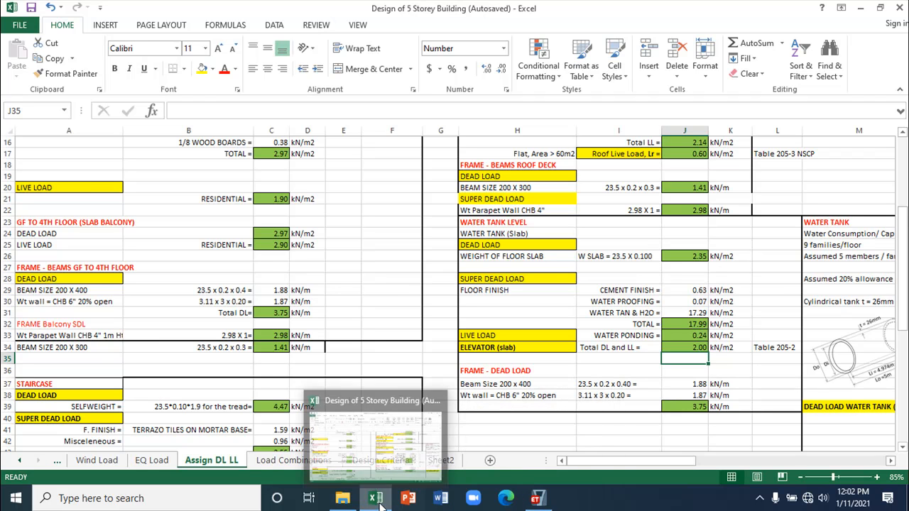
{"action": "left_click", "coordinate": [537, 499]}
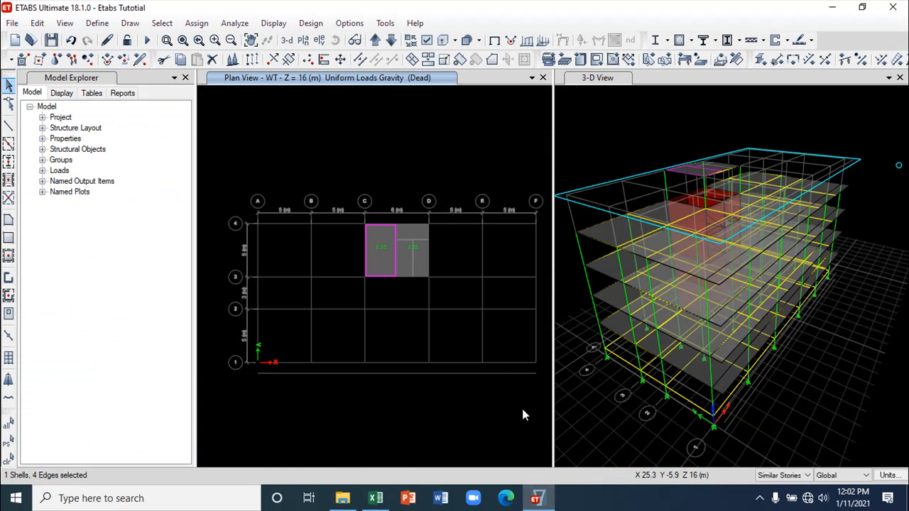
{"action": "left_click", "coordinate": [381, 261]}
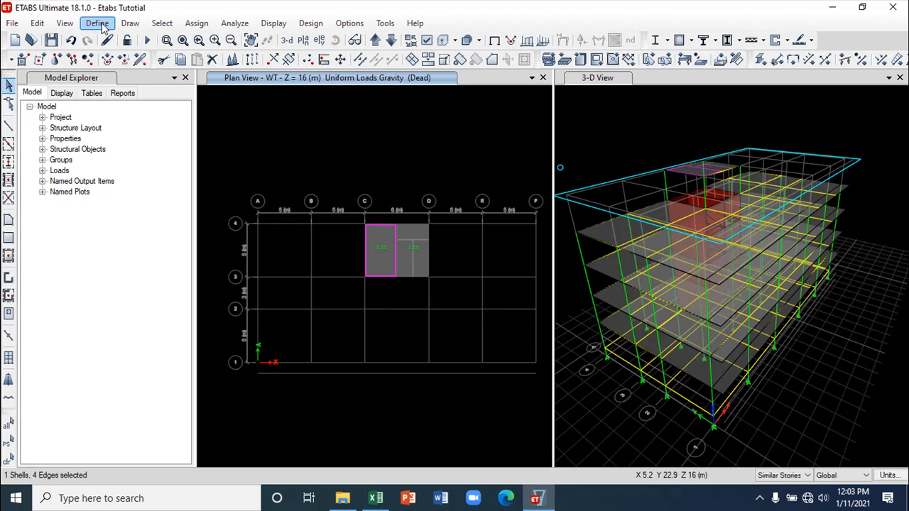
- In Excel, change the elevator label in cell H34 to "ELEVATOR (slab)SDL", save the workbook, and return to ETABS
{"action": "left_click", "coordinate": [540, 501]}
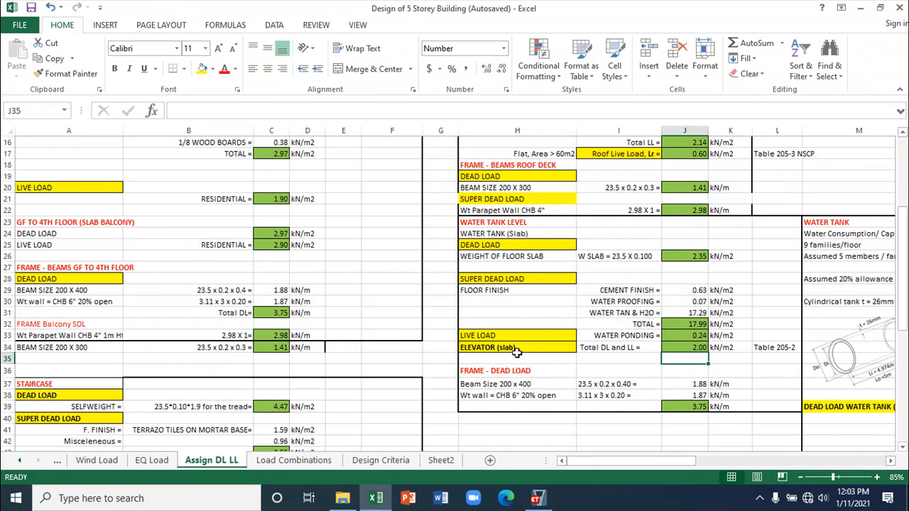
{"action": "double_click", "coordinate": [523, 349]}
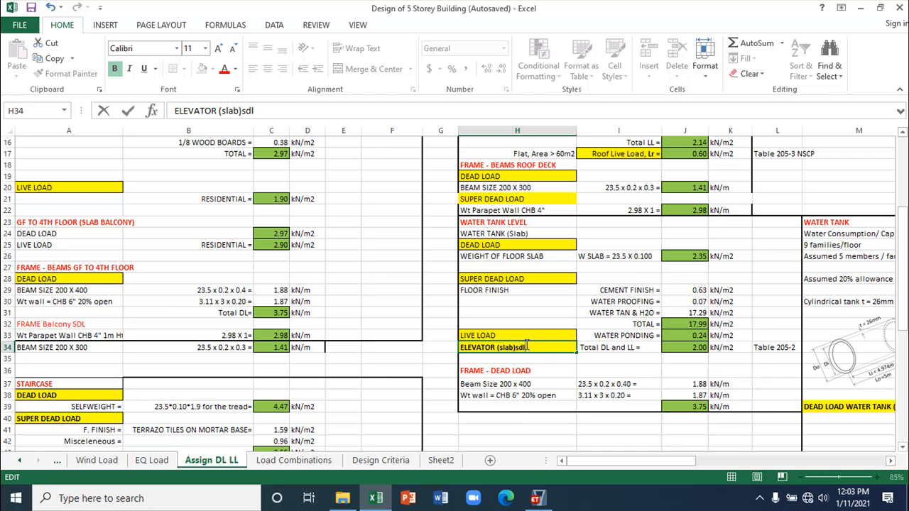
{"action": "left_click_drag", "start_coordinate": [516, 347], "coordinate": [520, 347]}
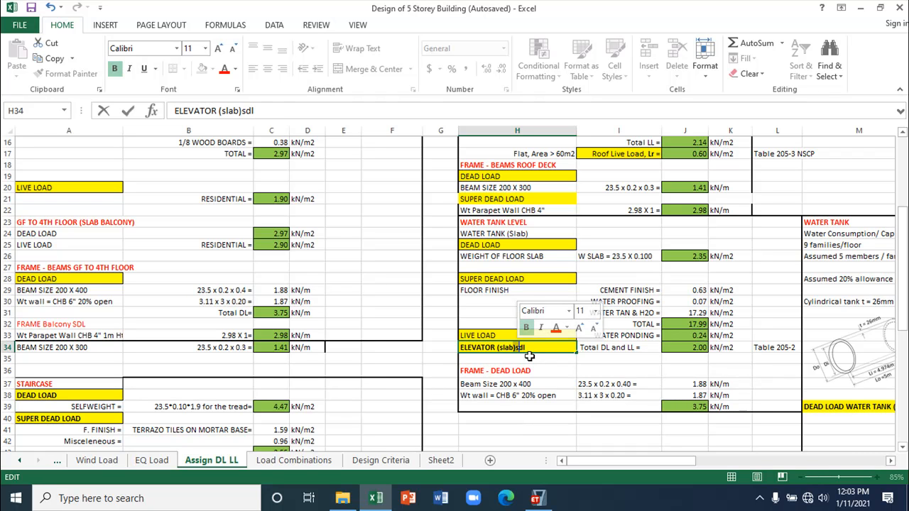
{"action": "left_click", "coordinate": [519, 347]}
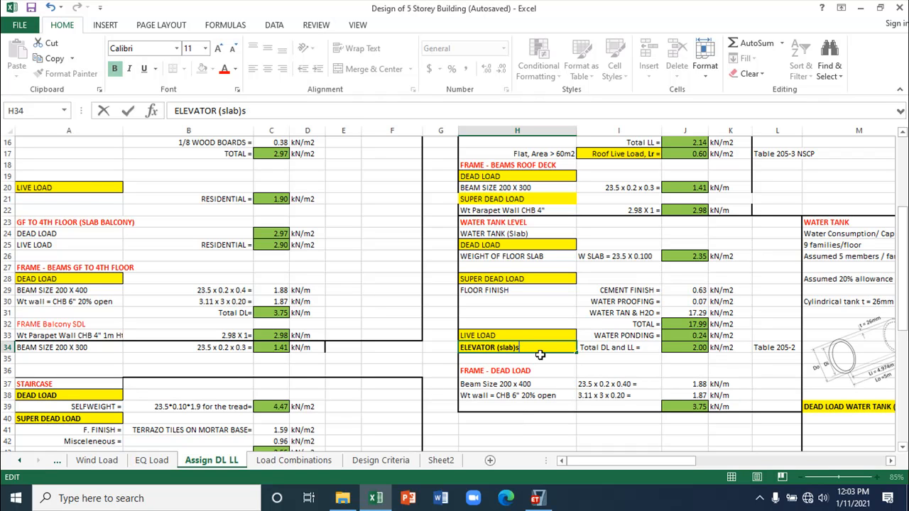
{"action": "type", "text": "SDL"}
{"action": "key", "text": "BackSpace"}
{"action": "key", "text": "Return"}
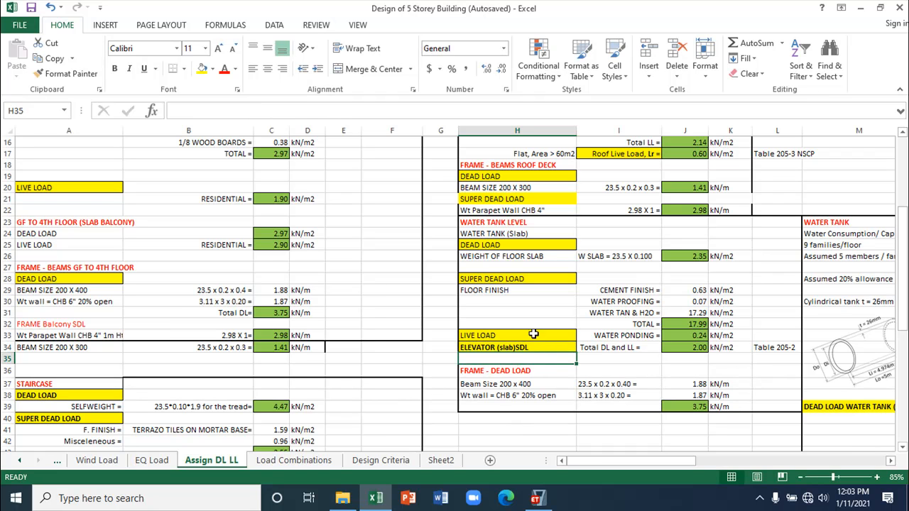
{"action": "left_click", "coordinate": [30, 8]}
{"action": "left_click", "coordinate": [539, 500]}
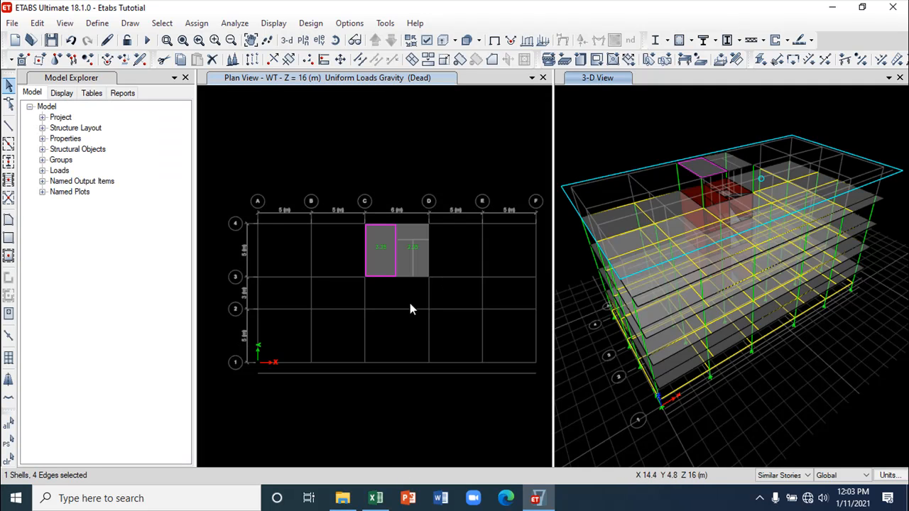
- Save the model and bring the plan view down to the 4th story without the uniform load display
{"action": "left_click", "coordinate": [406, 292]}
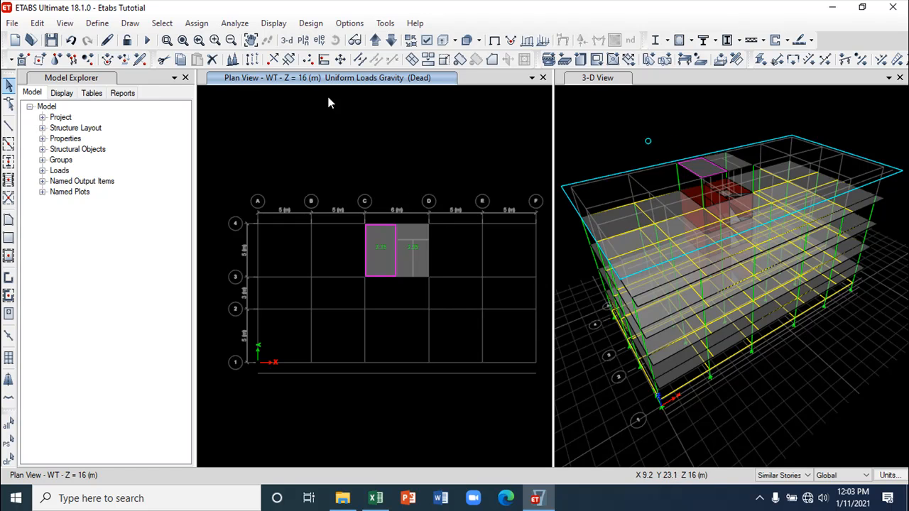
{"action": "key", "text": "ctrl+s"}
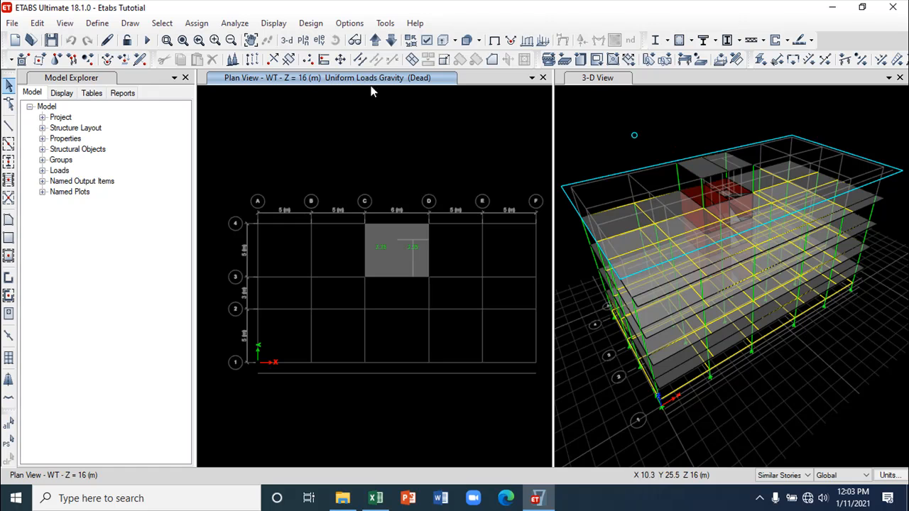
{"action": "left_click", "coordinate": [396, 42]}
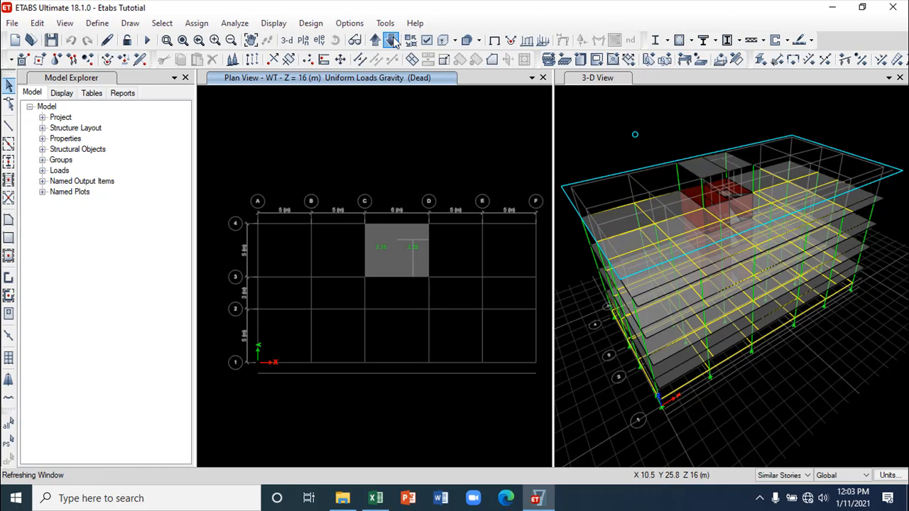
{"action": "left_click", "coordinate": [392, 41]}
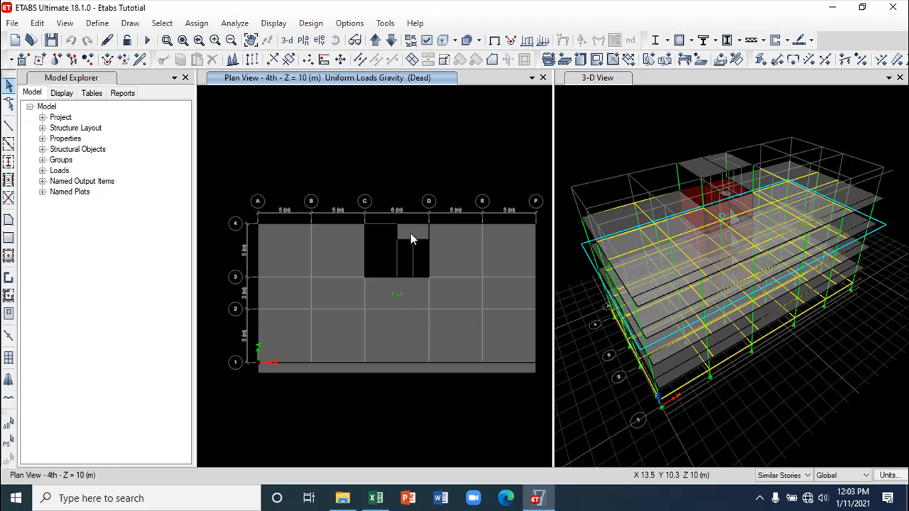
{"action": "left_click", "coordinate": [427, 40]}
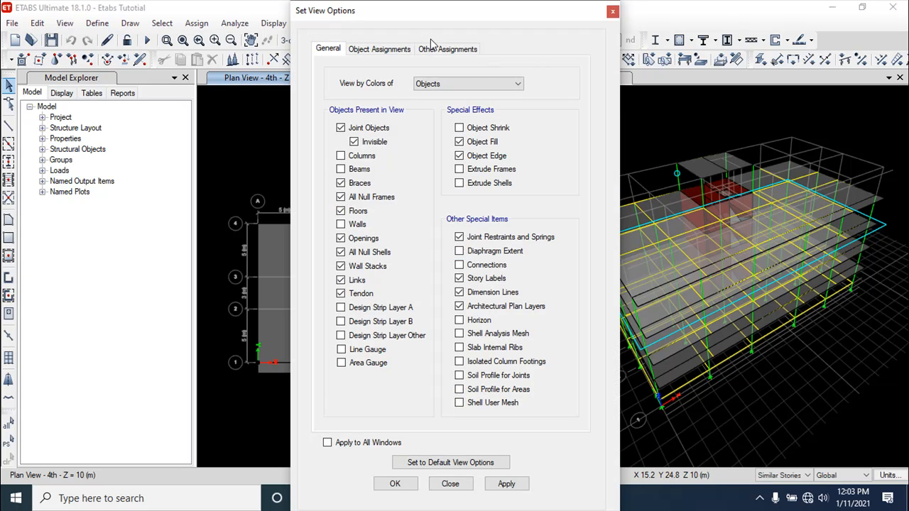
{"action": "left_click", "coordinate": [613, 12]}
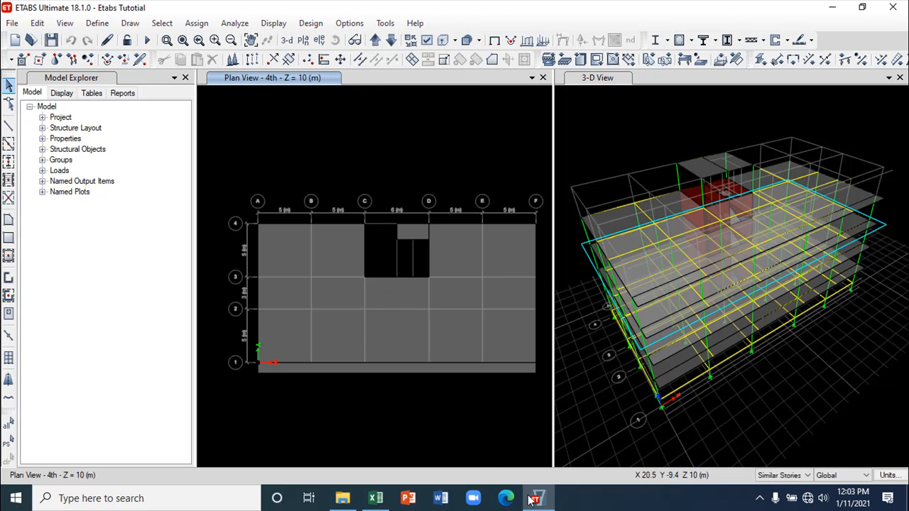
- Select the main slab in the 4th story plan, check the floor and balcony slab loads in Excel, and return to ETABS
{"action": "left_click", "coordinate": [344, 330]}
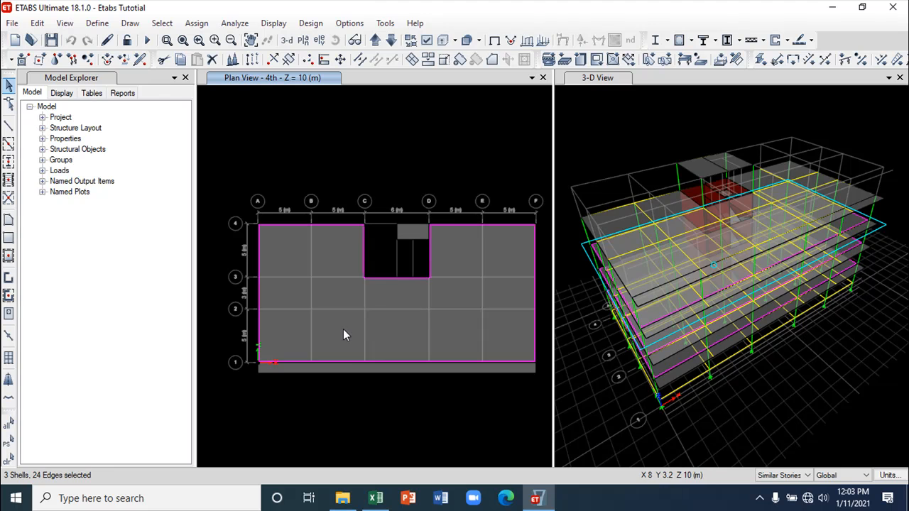
{"action": "left_click", "coordinate": [376, 498]}
{"action": "scroll", "coordinate": [139, 301], "scroll_direction": "up", "scroll_amount": 4}
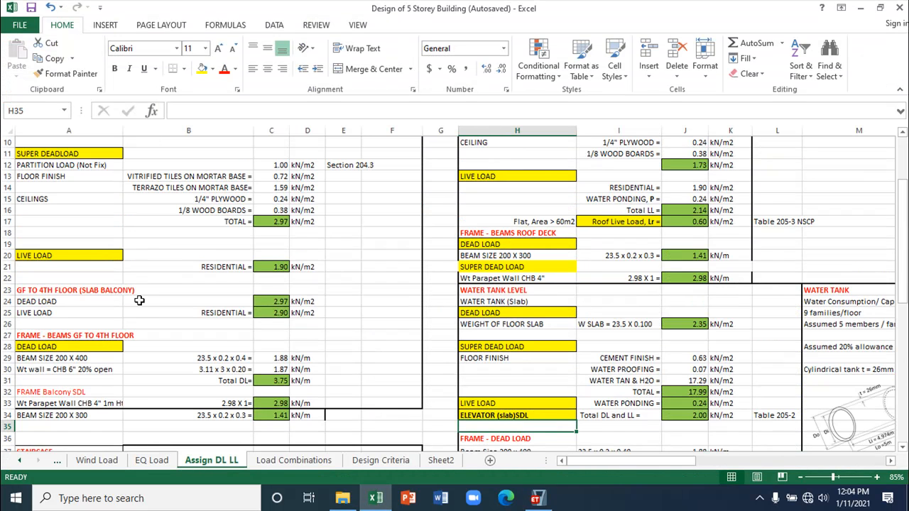
{"action": "scroll", "coordinate": [85, 266], "scroll_direction": "up", "scroll_amount": 1}
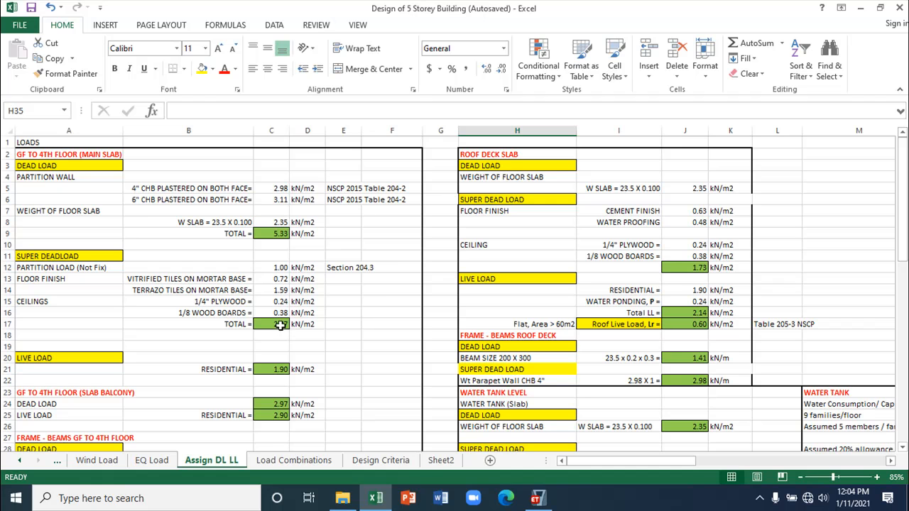
{"action": "scroll", "coordinate": [106, 318], "scroll_direction": "down", "scroll_amount": 2}
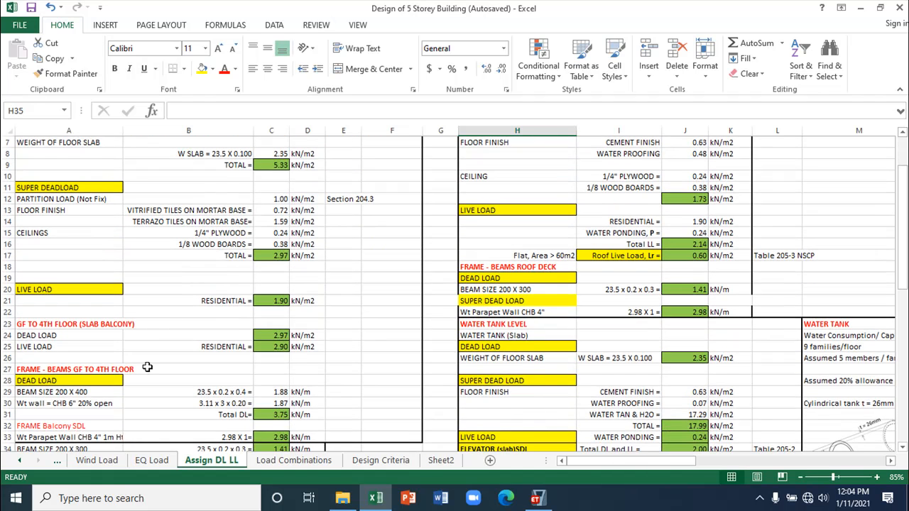
{"action": "scroll", "coordinate": [147, 367], "scroll_direction": "down", "scroll_amount": 1}
{"action": "scroll", "coordinate": [105, 398], "scroll_direction": "down", "scroll_amount": 1}
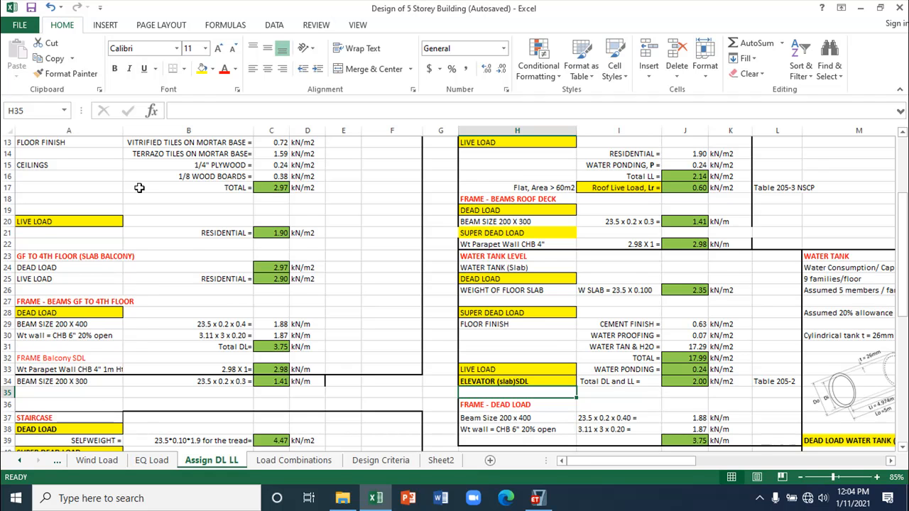
{"action": "scroll", "coordinate": [137, 187], "scroll_direction": "up", "scroll_amount": 4}
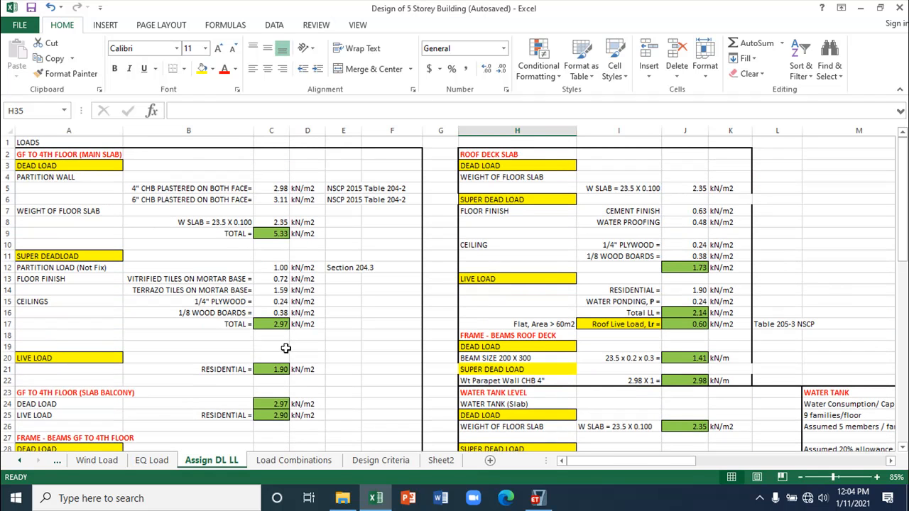
{"action": "left_click", "coordinate": [538, 500]}
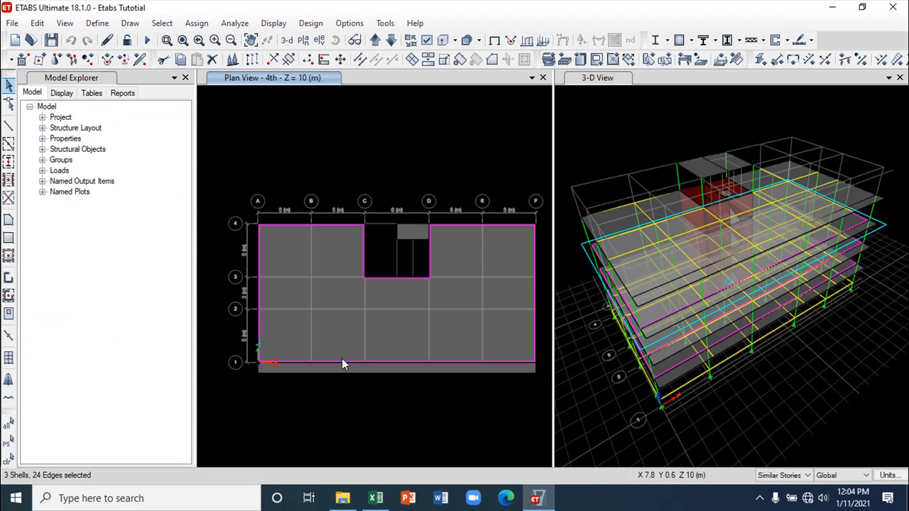
- Add the balcony slab along grid 1 to the selection and assign a 2.97 kN/m² uniform SDL load, adding it to existing loads
{"action": "left_click", "coordinate": [359, 367]}
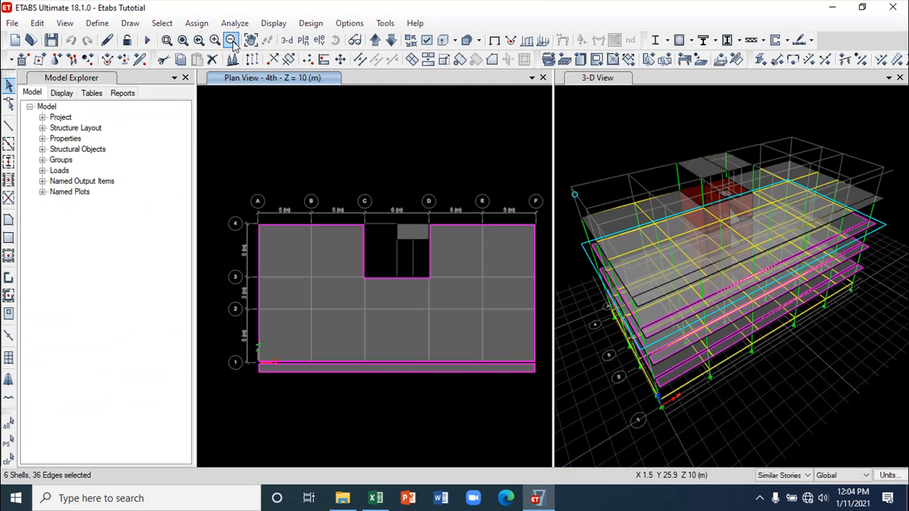
{"action": "left_click", "coordinate": [197, 23]}
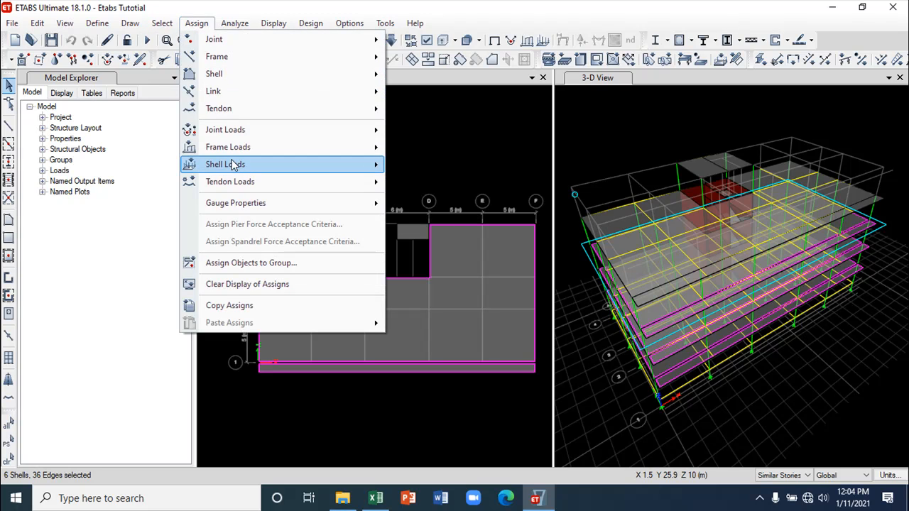
{"action": "mouse_move", "coordinate": [262, 170]}
{"action": "left_click", "coordinate": [438, 185]}
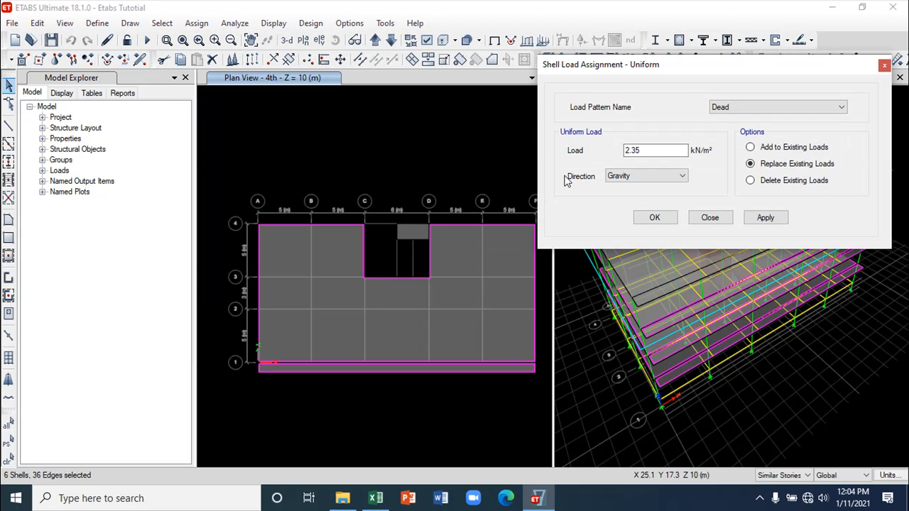
{"action": "left_click", "coordinate": [809, 108]}
{"action": "left_click", "coordinate": [742, 135]}
{"action": "left_click", "coordinate": [647, 151]}
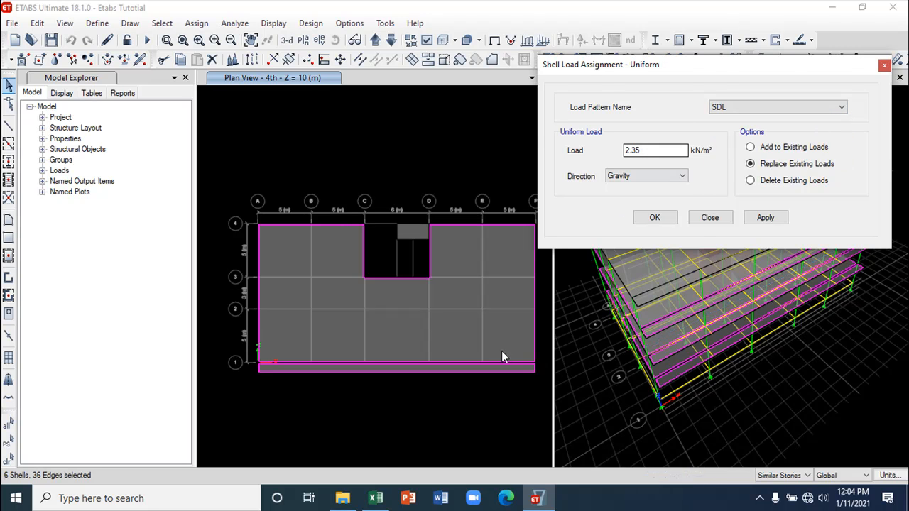
{"action": "left_click", "coordinate": [376, 499]}
{"action": "left_click", "coordinate": [378, 501]}
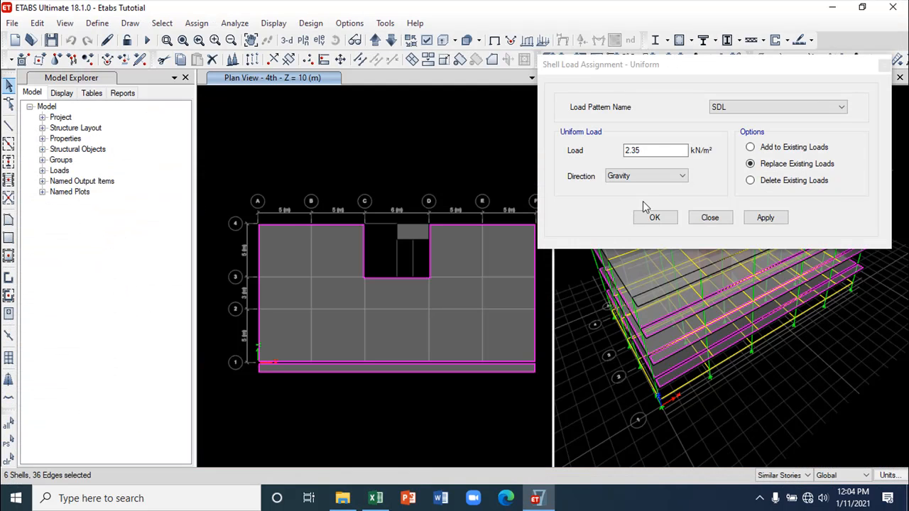
{"action": "left_click", "coordinate": [642, 152]}
{"action": "left_click_drag", "start_coordinate": [647, 151], "coordinate": [605, 151]}
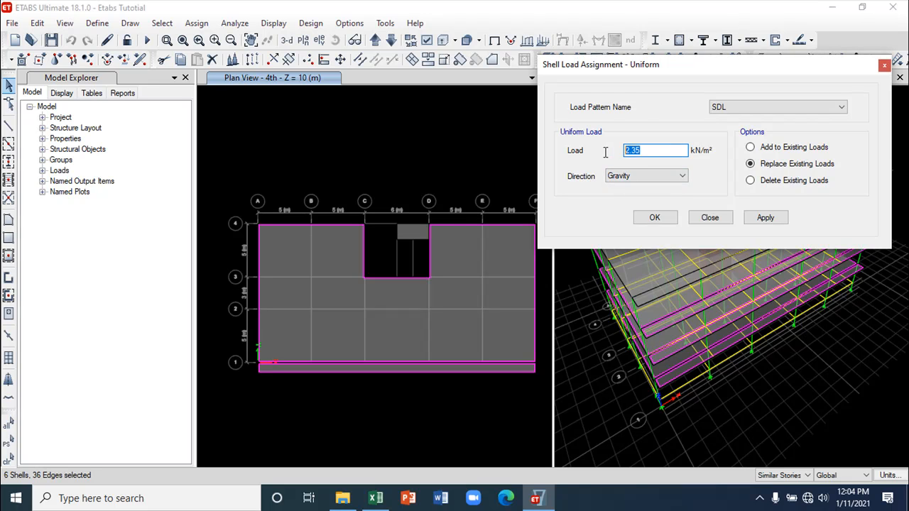
{"action": "type", "text": "2."}
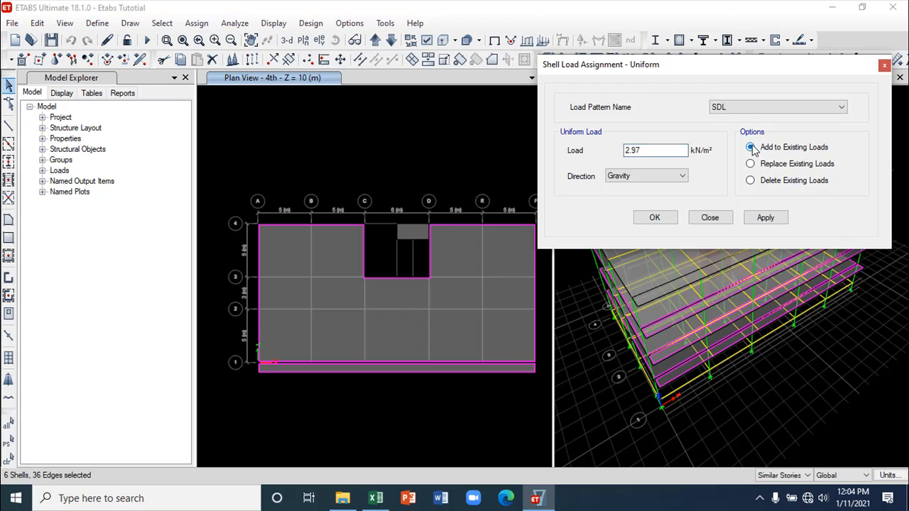
{"action": "left_click", "coordinate": [765, 218]}
{"action": "left_click", "coordinate": [708, 218]}
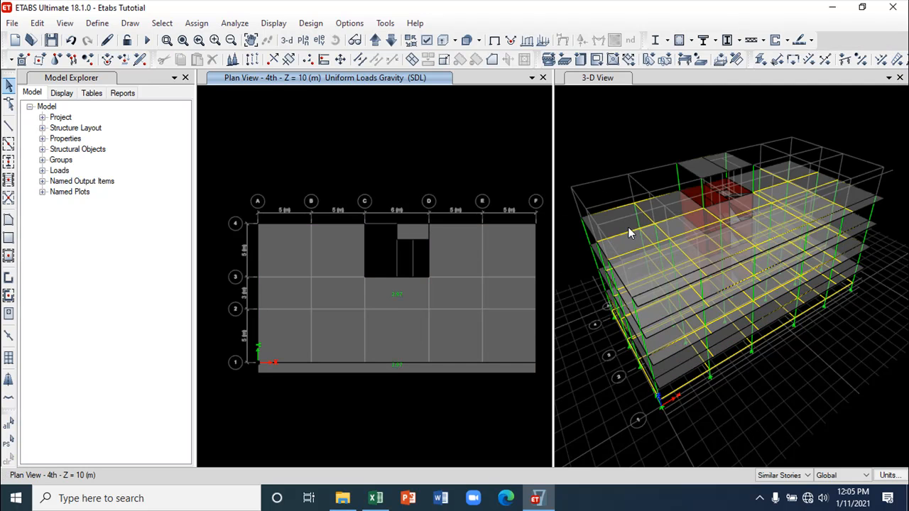
- Display the SDL uniform shell loads in the 3-D view and inspect them across the stories from different angles
{"action": "left_click", "coordinate": [581, 343]}
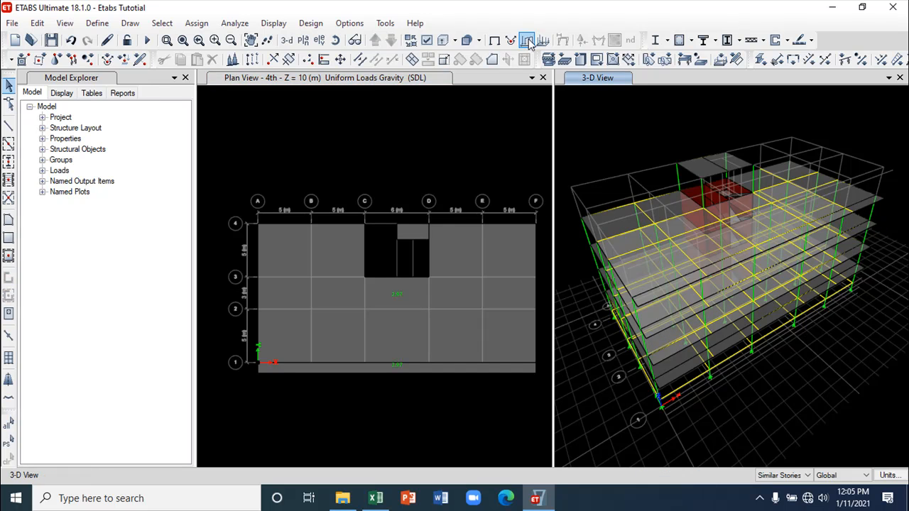
{"action": "left_click", "coordinate": [549, 41]}
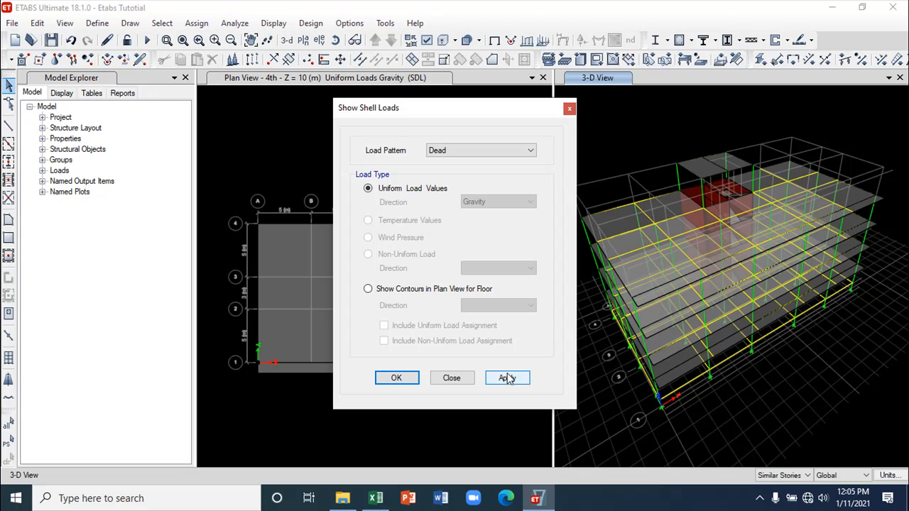
{"action": "left_click", "coordinate": [523, 150]}
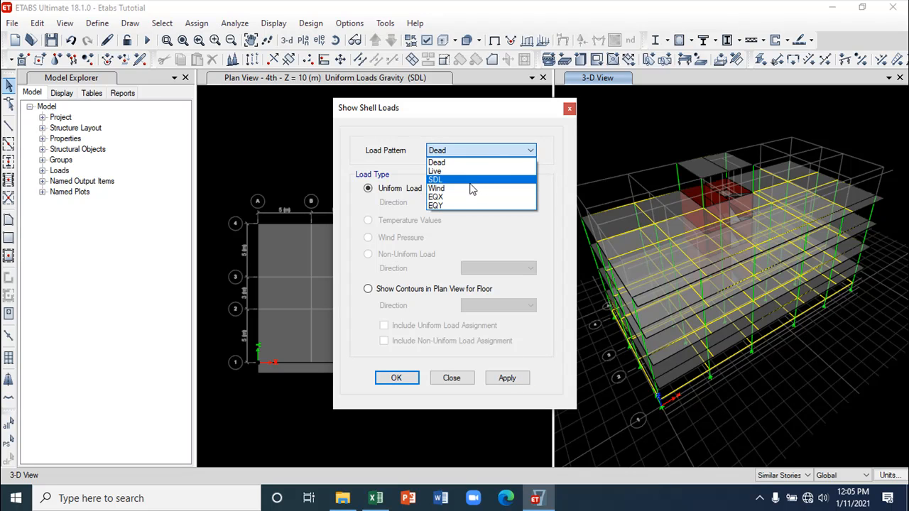
{"action": "left_click", "coordinate": [468, 181]}
{"action": "left_click", "coordinate": [509, 380]}
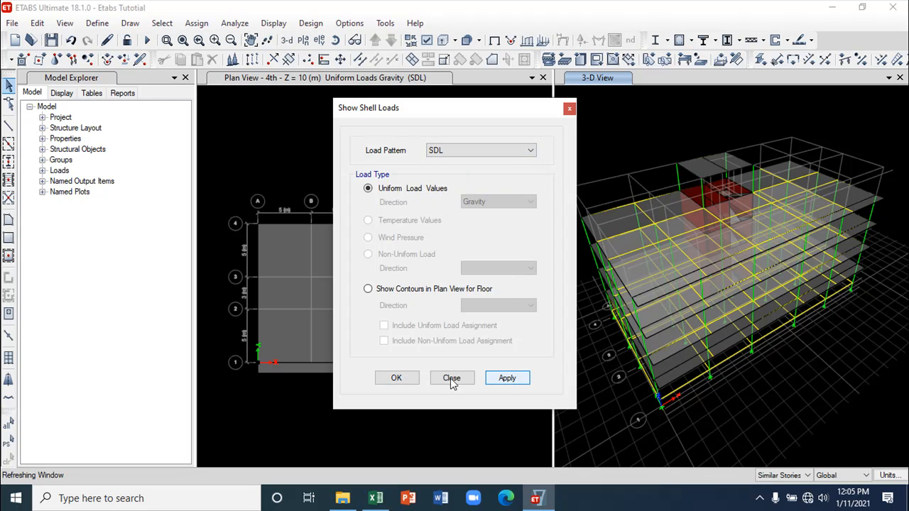
{"action": "left_click", "coordinate": [452, 379]}
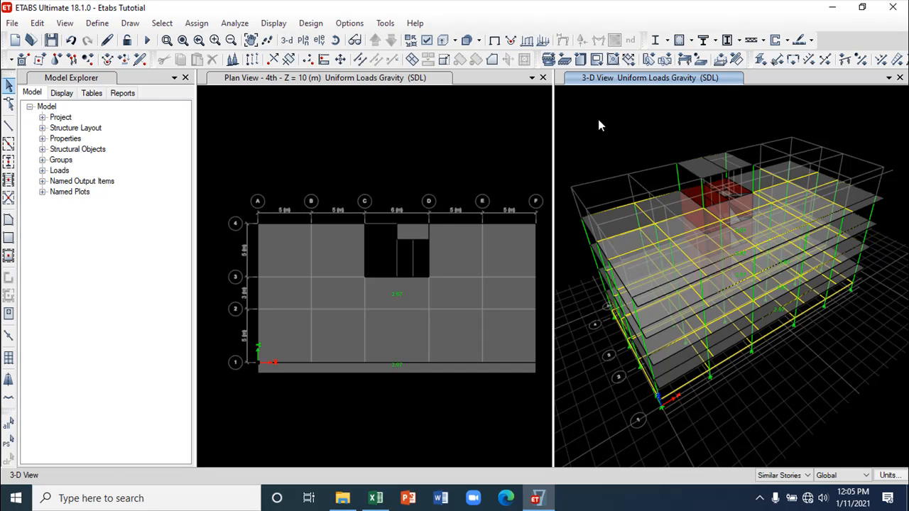
{"action": "left_click", "coordinate": [335, 40]}
{"action": "left_click_drag", "start_coordinate": [624, 151], "coordinate": [655, 89]}
{"action": "left_click_drag", "start_coordinate": [671, 166], "coordinate": [667, 197]}
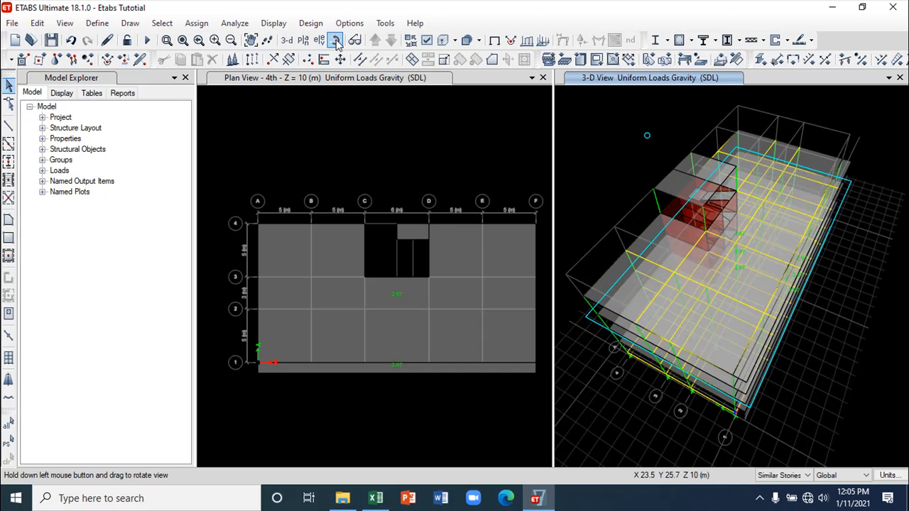
{"action": "left_click_drag", "start_coordinate": [595, 167], "coordinate": [567, 94]}
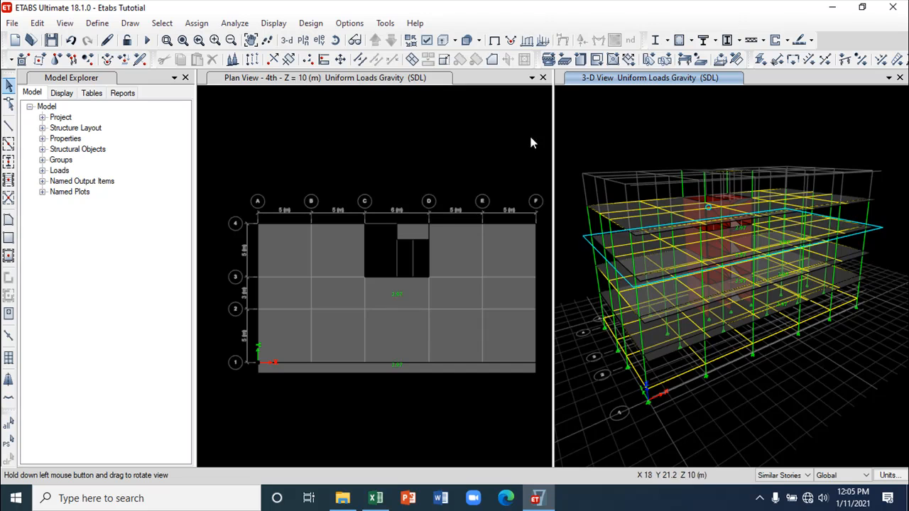
- Bring the plan view up to the RD story, check the roof deck slab's super dead load in Excel, and return to ETABS
{"action": "left_click", "coordinate": [350, 424]}
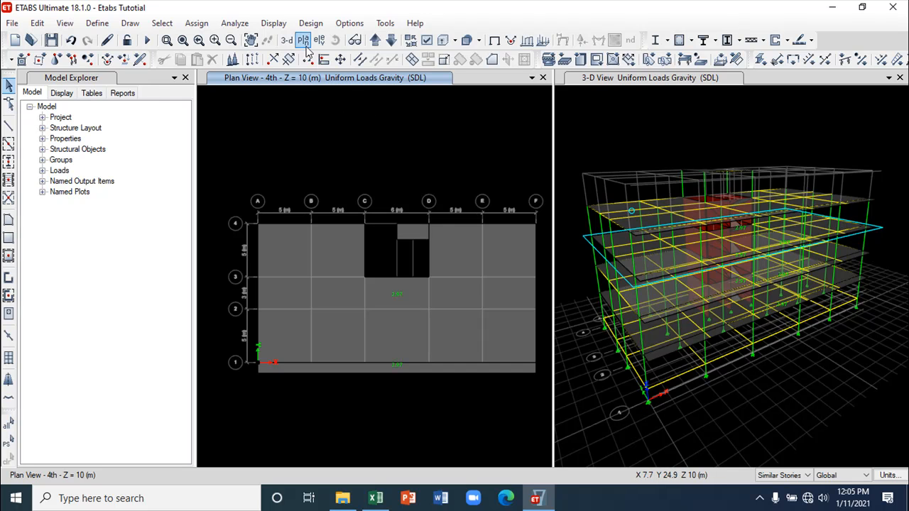
{"action": "left_click", "coordinate": [374, 43]}
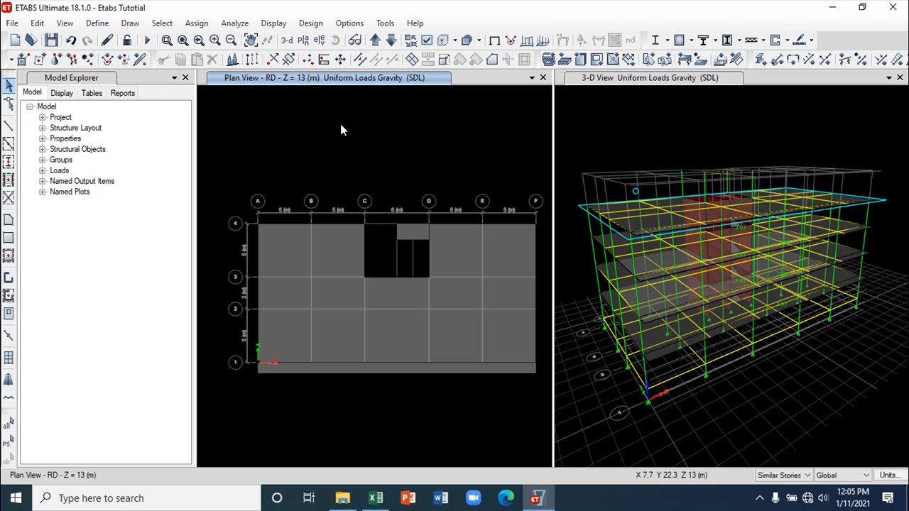
{"action": "left_click", "coordinate": [376, 497]}
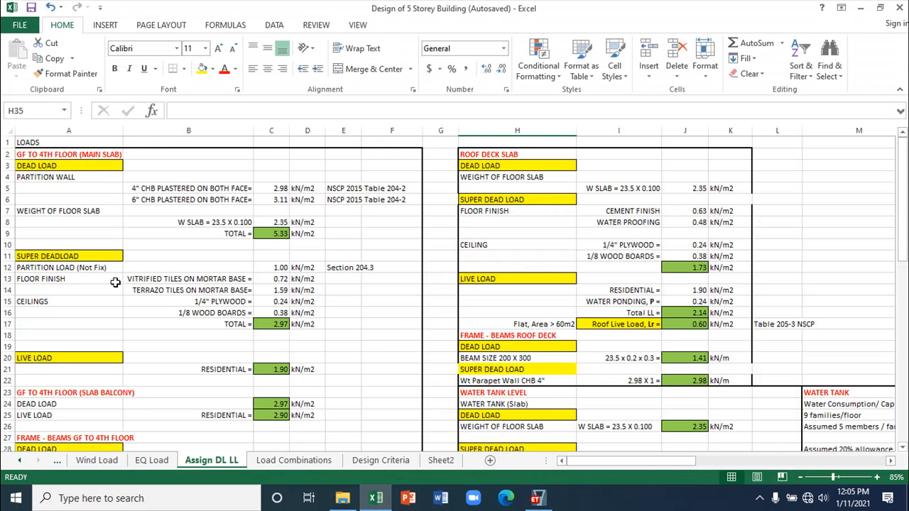
{"action": "scroll", "coordinate": [552, 248], "scroll_direction": "down", "scroll_amount": 1}
{"action": "scroll", "coordinate": [548, 245], "scroll_direction": "up", "scroll_amount": 1}
{"action": "scroll", "coordinate": [683, 268], "scroll_direction": "down", "scroll_amount": 1}
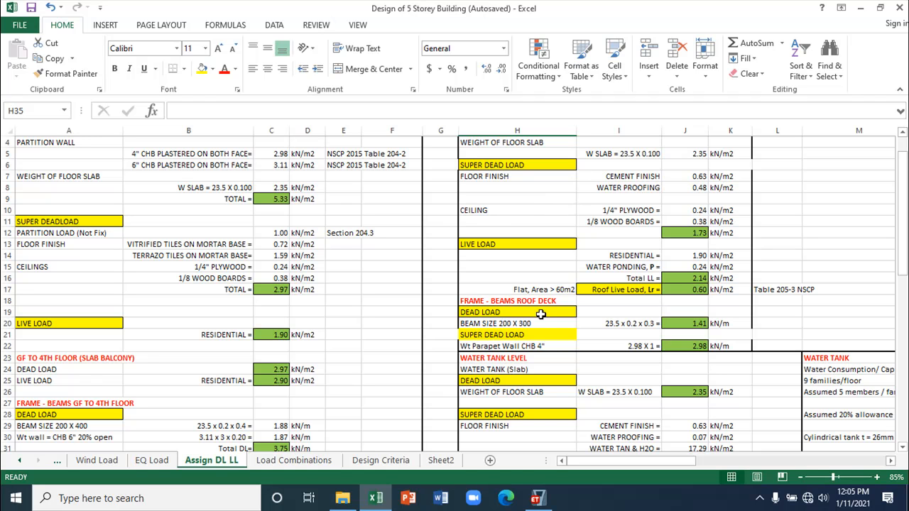
{"action": "left_click", "coordinate": [537, 499]}
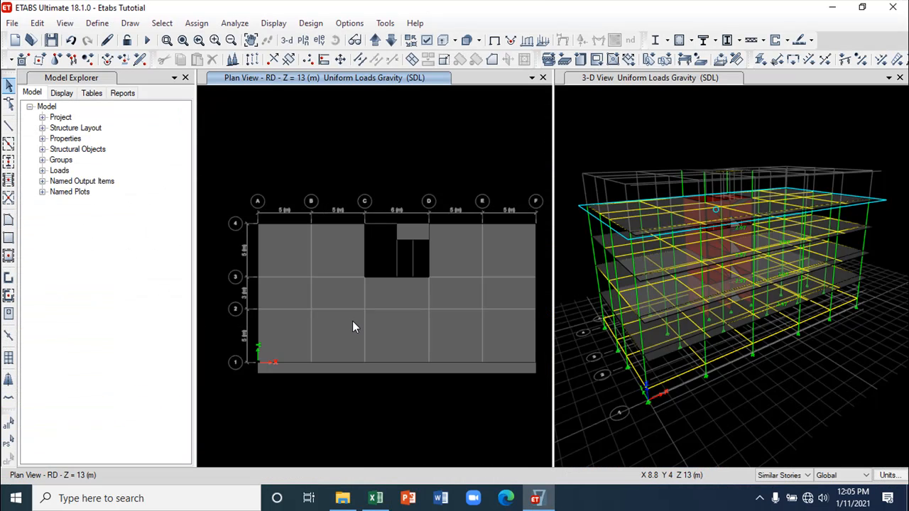
- Assign a 1.73 kN/m² uniform SDL load to the roof deck's main slab and the strip slab along grid 1, adding it to existing loads
{"action": "left_click", "coordinate": [352, 323]}
{"action": "left_click", "coordinate": [410, 368]}
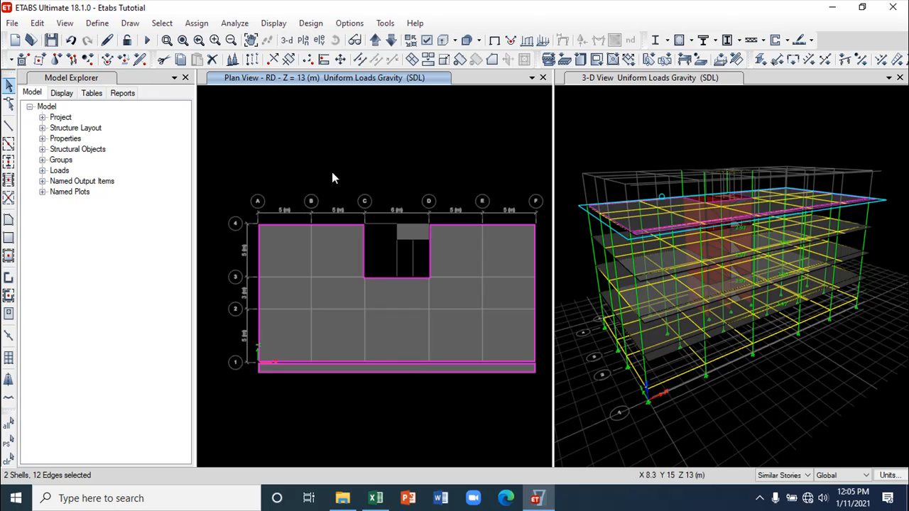
{"action": "left_click", "coordinate": [162, 24]}
{"action": "left_click", "coordinate": [196, 23]}
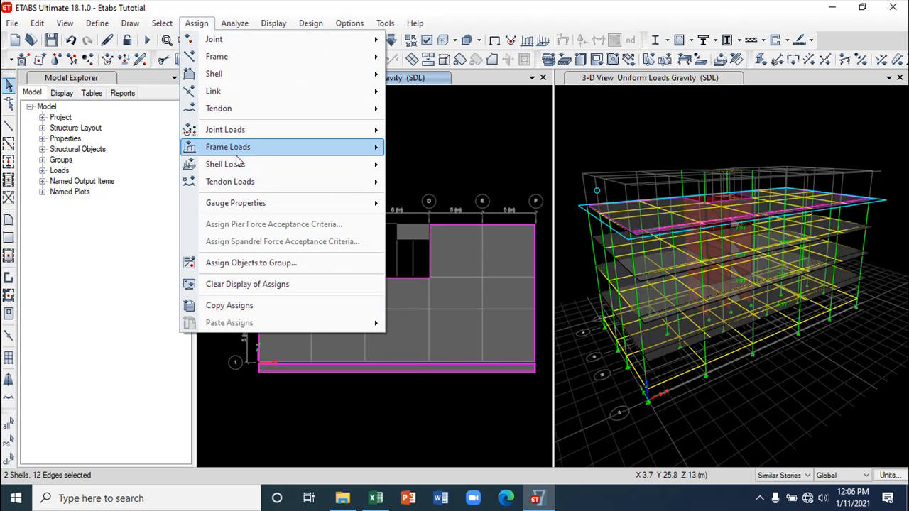
{"action": "mouse_move", "coordinate": [237, 164]}
{"action": "left_click", "coordinate": [438, 183]}
{"action": "double_click", "coordinate": [661, 149]}
{"action": "type", "text": "1."}
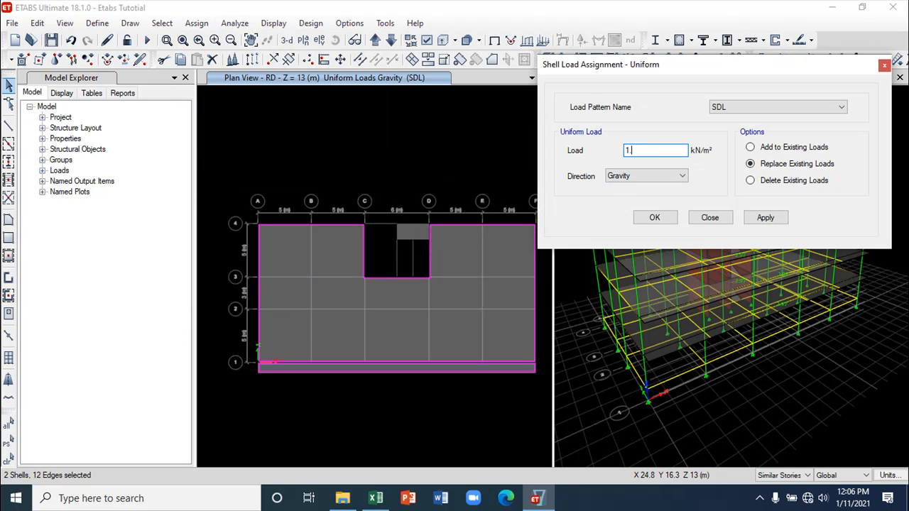
{"action": "left_click", "coordinate": [750, 147]}
{"action": "left_click", "coordinate": [765, 217]}
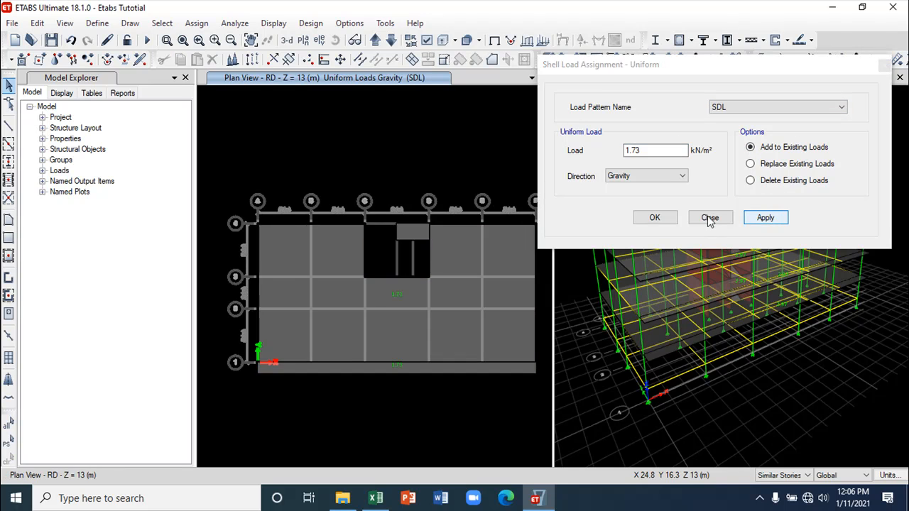
{"action": "left_click", "coordinate": [708, 218]}
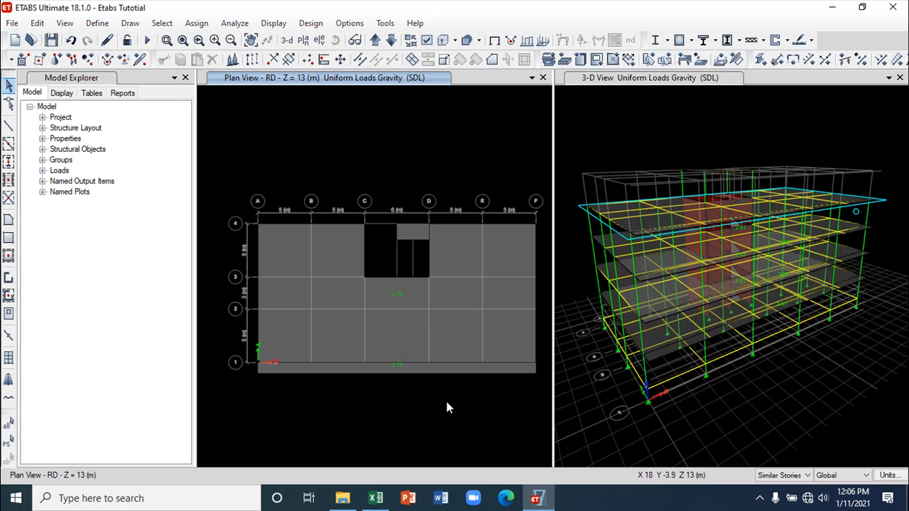
- Check the water tank level and elevator slab load entries in Excel and return to ETABS
{"action": "left_click", "coordinate": [375, 498]}
{"action": "scroll", "coordinate": [610, 304], "scroll_direction": "down", "scroll_amount": 5}
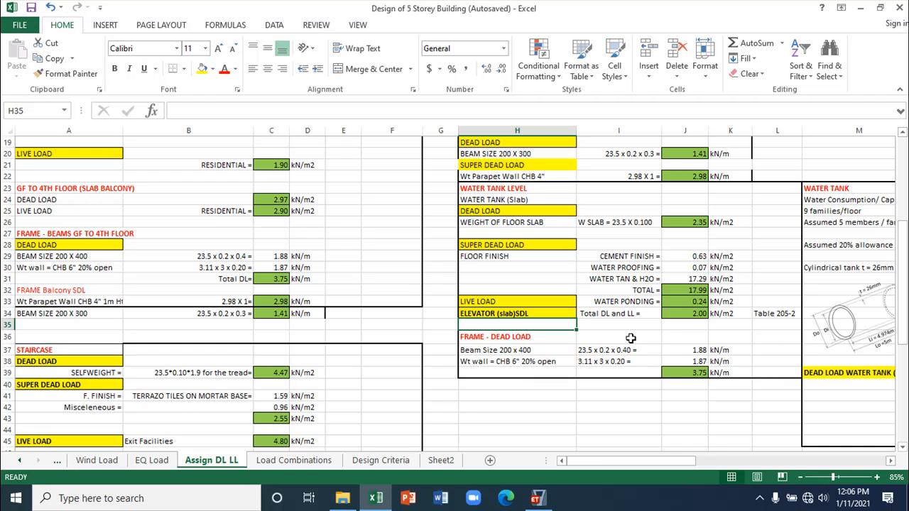
{"action": "mouse_move", "coordinate": [540, 500]}
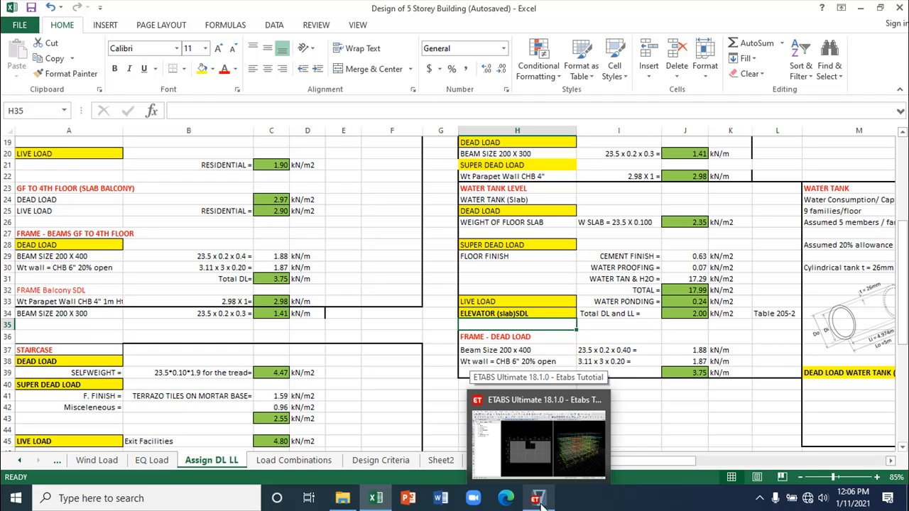
{"action": "left_click", "coordinate": [538, 501]}
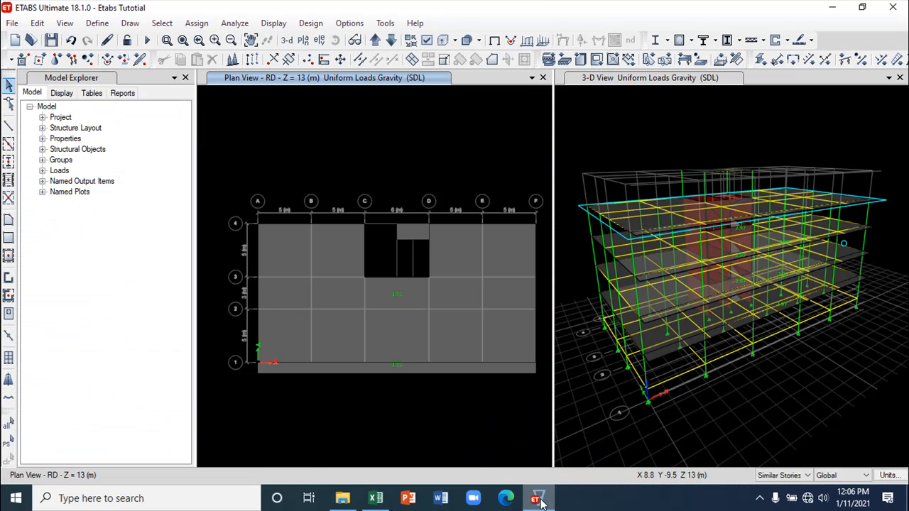
- On the WT story, select the slab beside grid D and prepare a uniform SDL shell load that adds to existing loads
{"action": "left_click", "coordinate": [382, 40]}
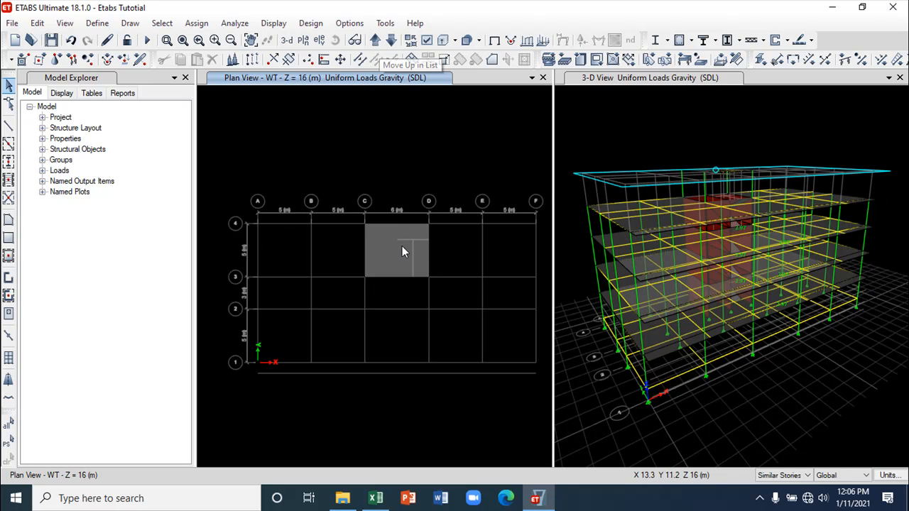
{"action": "left_click", "coordinate": [402, 250]}
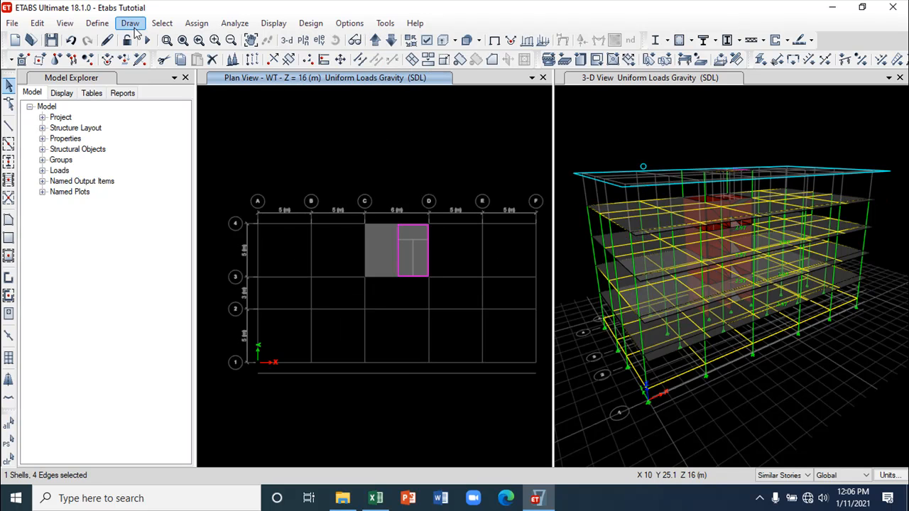
{"action": "left_click", "coordinate": [197, 23]}
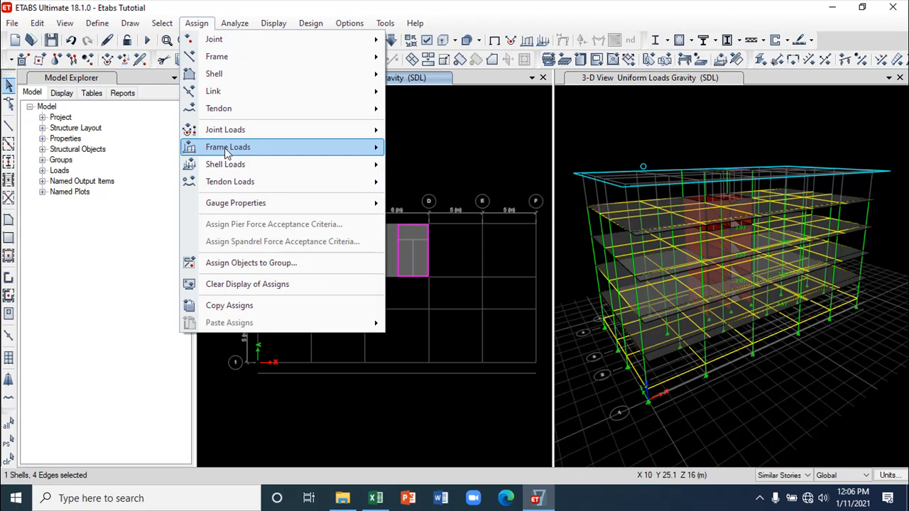
{"action": "mouse_move", "coordinate": [229, 163]}
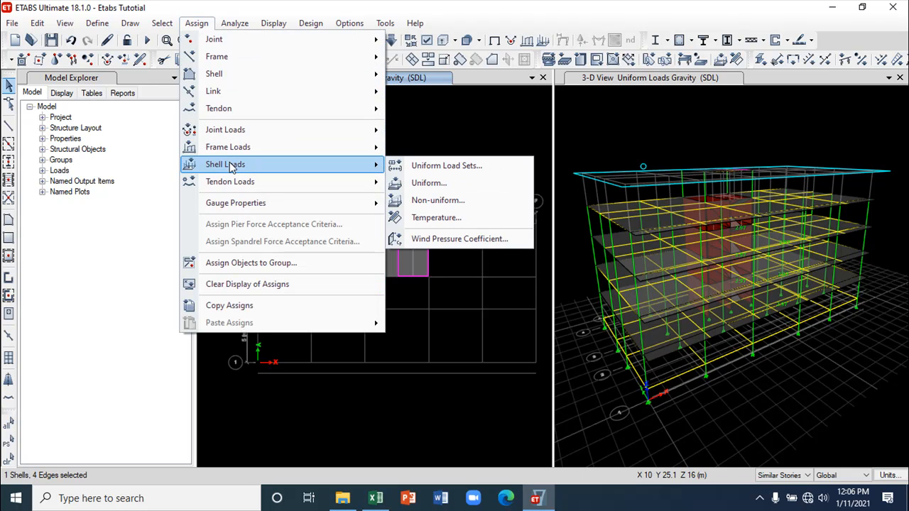
{"action": "left_click", "coordinate": [458, 183]}
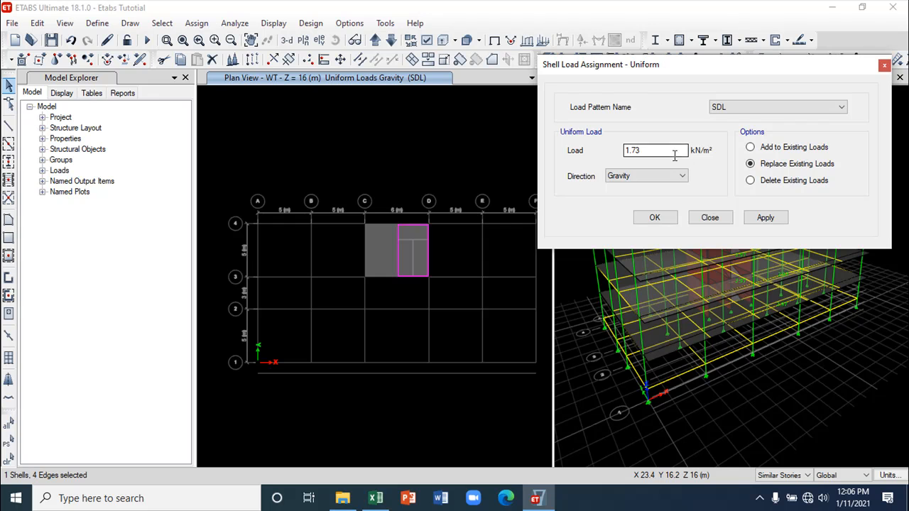
{"action": "left_click", "coordinate": [751, 147]}
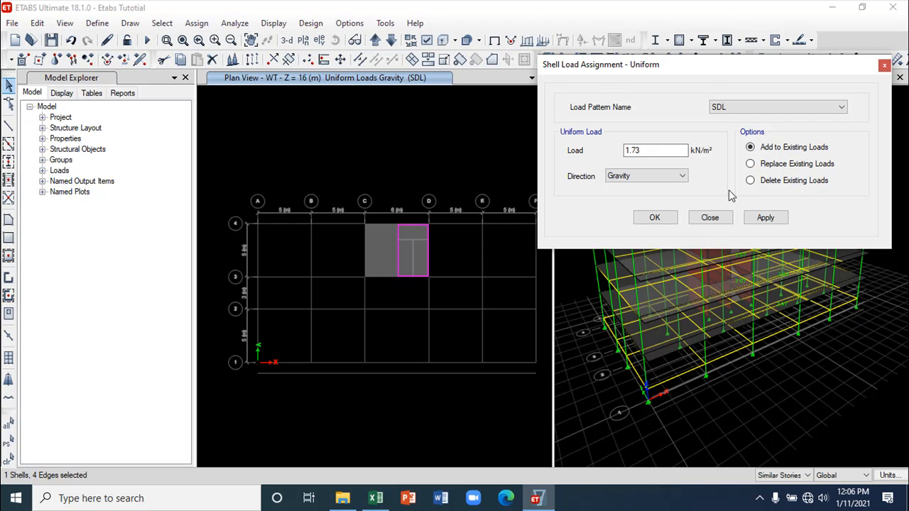
- Review the water tank level super dead load and the water tank calculation in Excel, and return to ETABS
{"action": "left_click", "coordinate": [375, 498]}
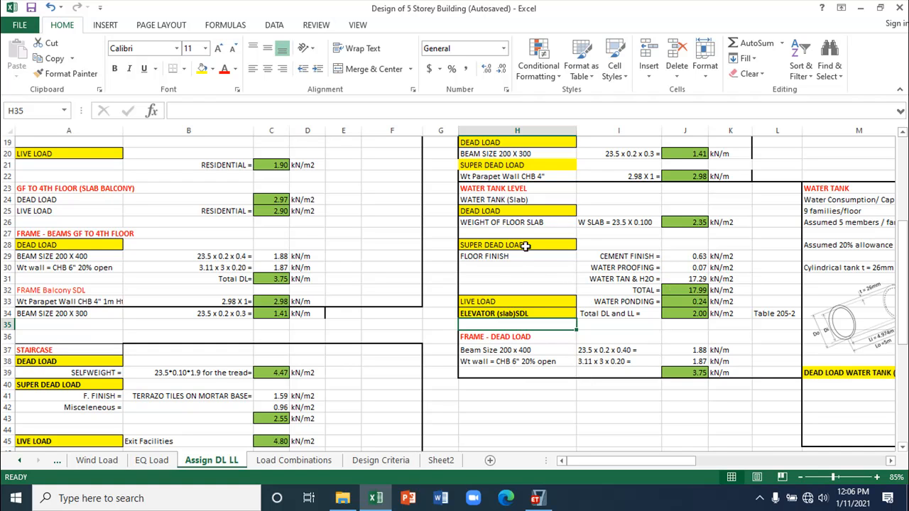
{"action": "left_click", "coordinate": [705, 278]}
{"action": "left_click_drag", "start_coordinate": [652, 462], "coordinate": [671, 462]}
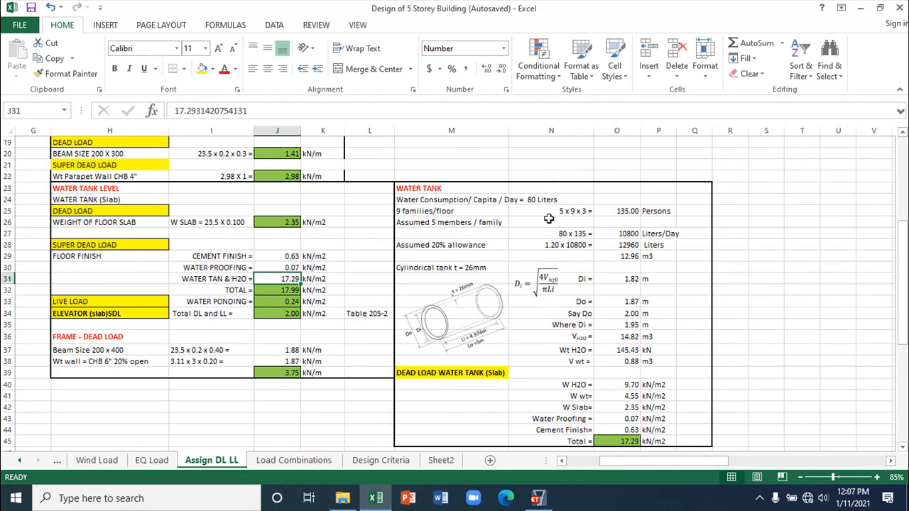
{"action": "scroll", "coordinate": [549, 218], "scroll_direction": "down", "scroll_amount": 1}
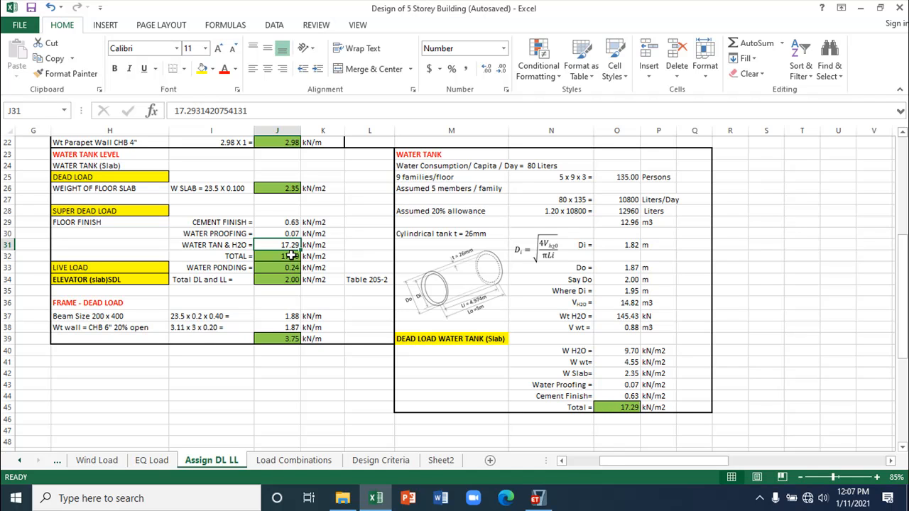
{"action": "left_click", "coordinate": [305, 394]}
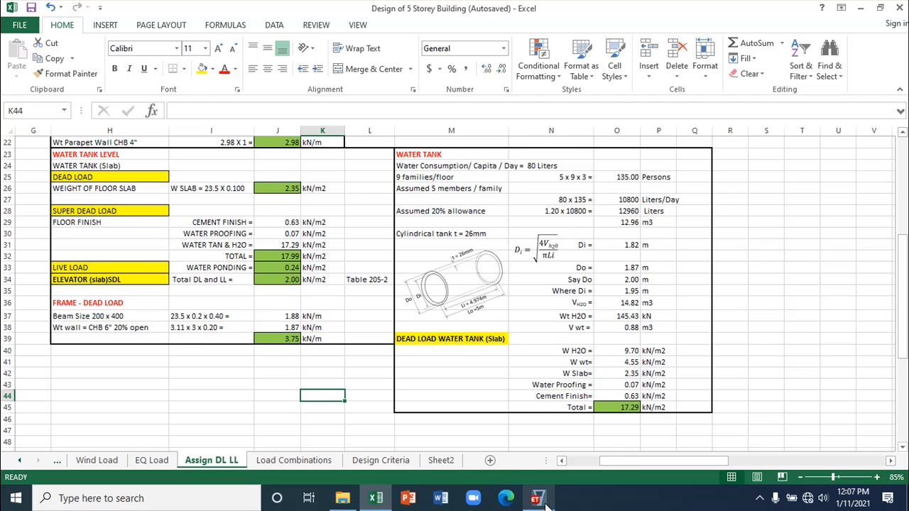
{"action": "mouse_move", "coordinate": [547, 506]}
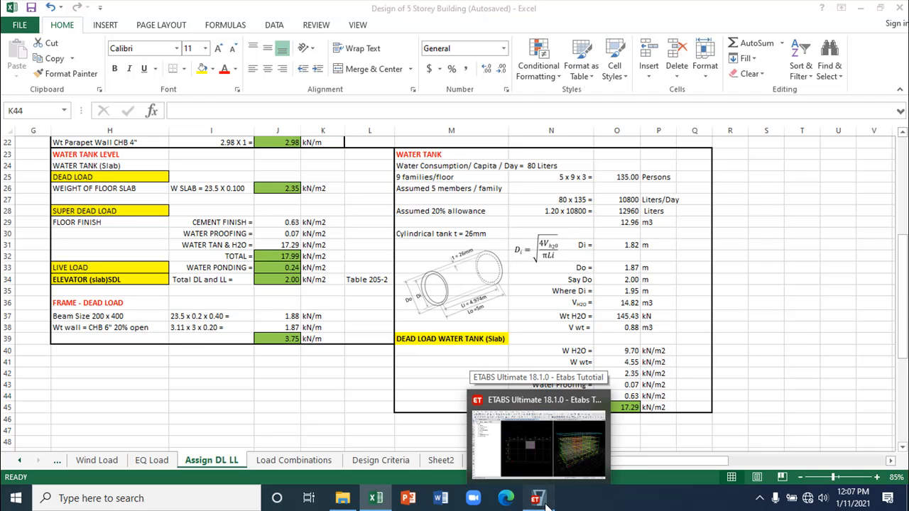
{"action": "left_click", "coordinate": [538, 499]}
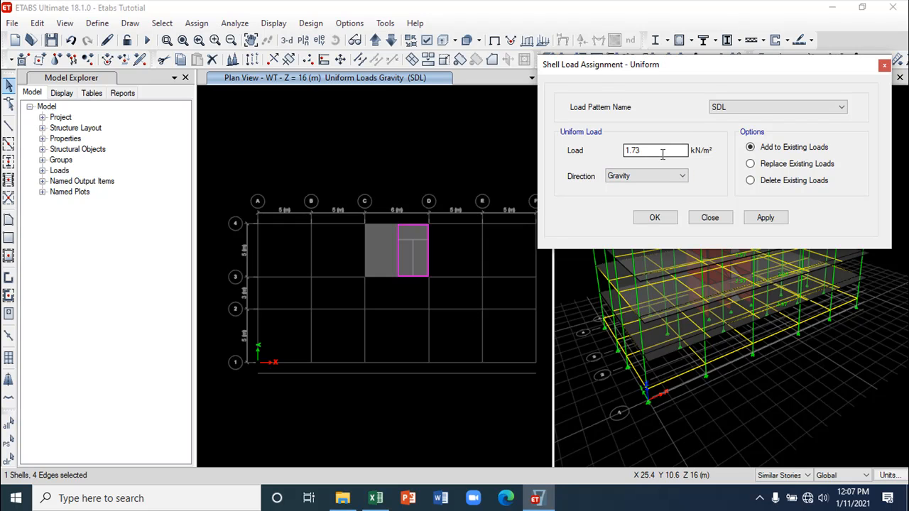
{"action": "left_click", "coordinate": [379, 500]}
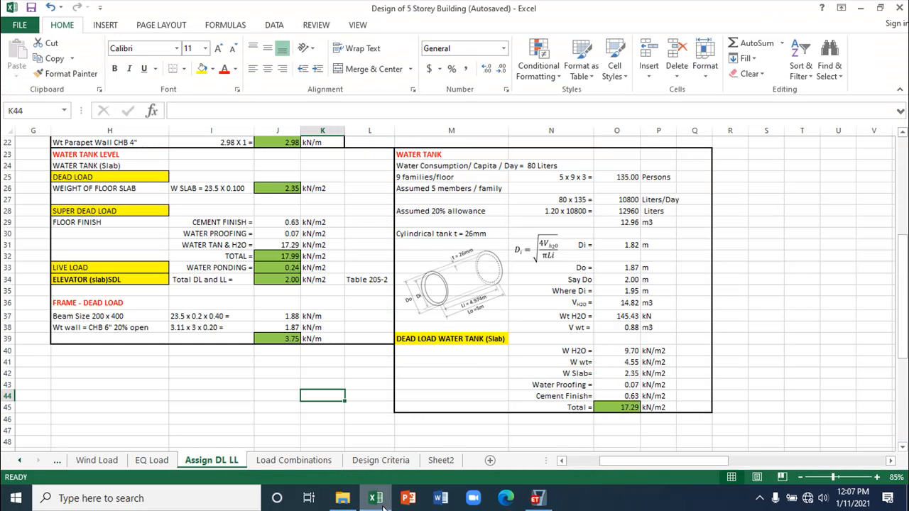
{"action": "left_click", "coordinate": [537, 500]}
- Assign a 17.99 kN/m² uniform SDL load in the gravity direction to the selected water tank slab
{"action": "left_click_drag", "start_coordinate": [663, 151], "coordinate": [595, 151]}
{"action": "type", "text": "17.99"}
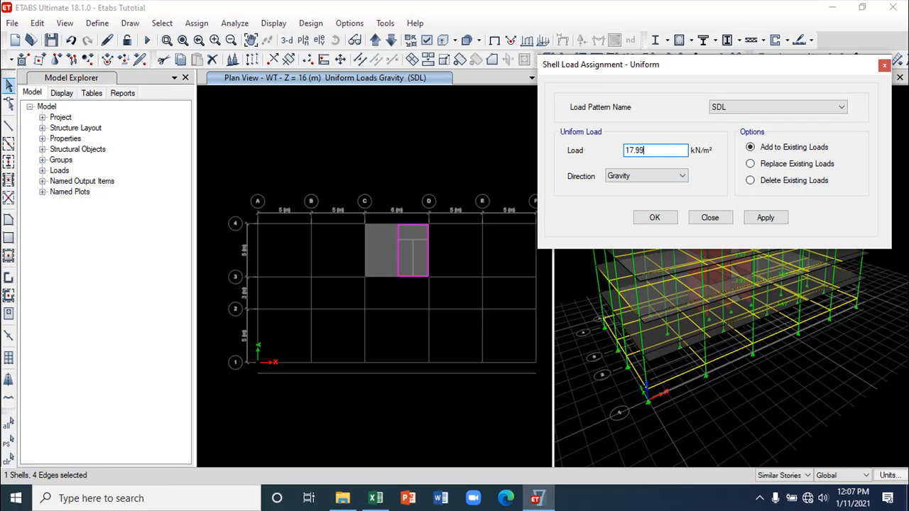
{"action": "left_click", "coordinate": [770, 221]}
{"action": "left_click", "coordinate": [710, 217]}
- Select the WT slab beside grid C, check the elevator slab's SDL entry in Excel, and return to ETABS
{"action": "left_click", "coordinate": [379, 257]}
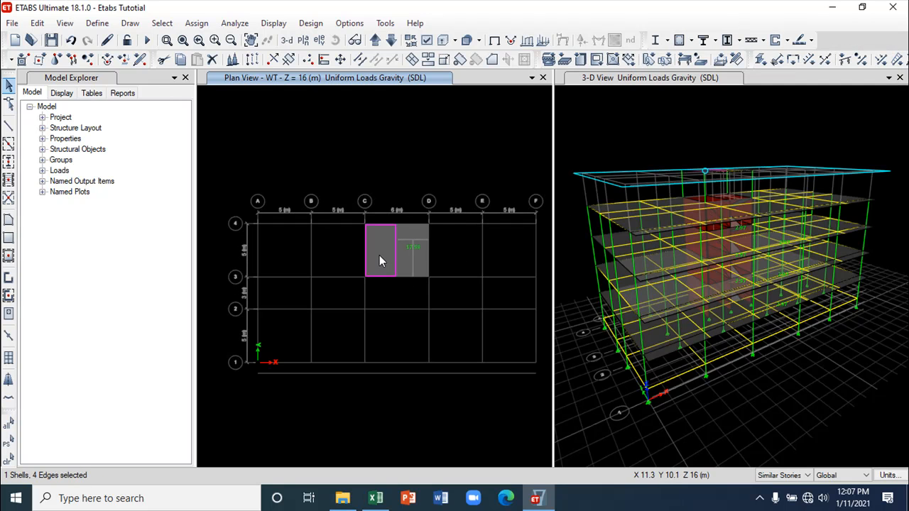
{"action": "left_click", "coordinate": [376, 498]}
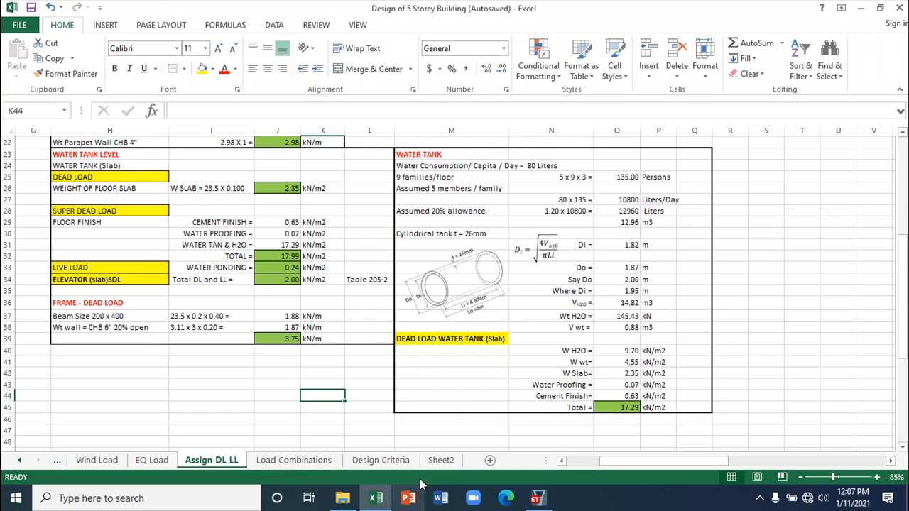
{"action": "left_click_drag", "start_coordinate": [689, 465], "coordinate": [641, 463]}
{"action": "scroll", "coordinate": [528, 345], "scroll_direction": "up", "scroll_amount": 3}
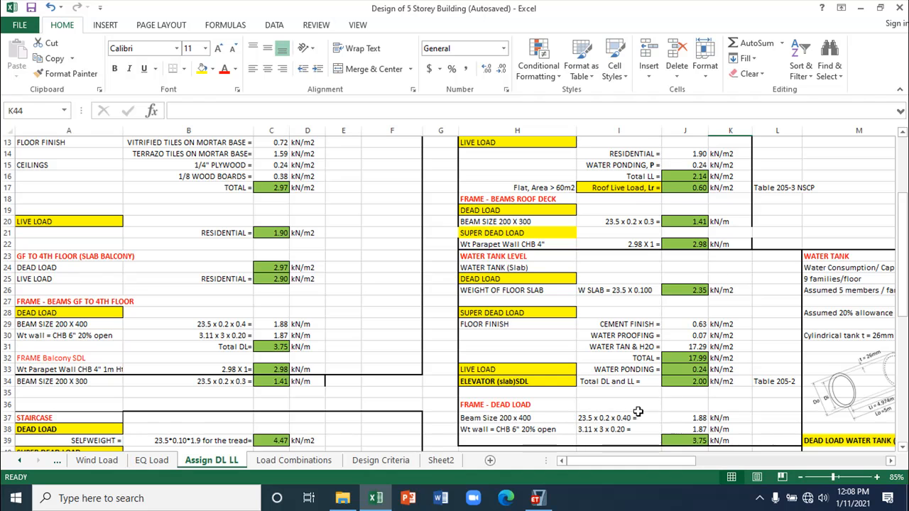
{"action": "scroll", "coordinate": [621, 403], "scroll_direction": "down", "scroll_amount": 1}
{"action": "scroll", "coordinate": [621, 403], "scroll_direction": "down", "scroll_amount": 1}
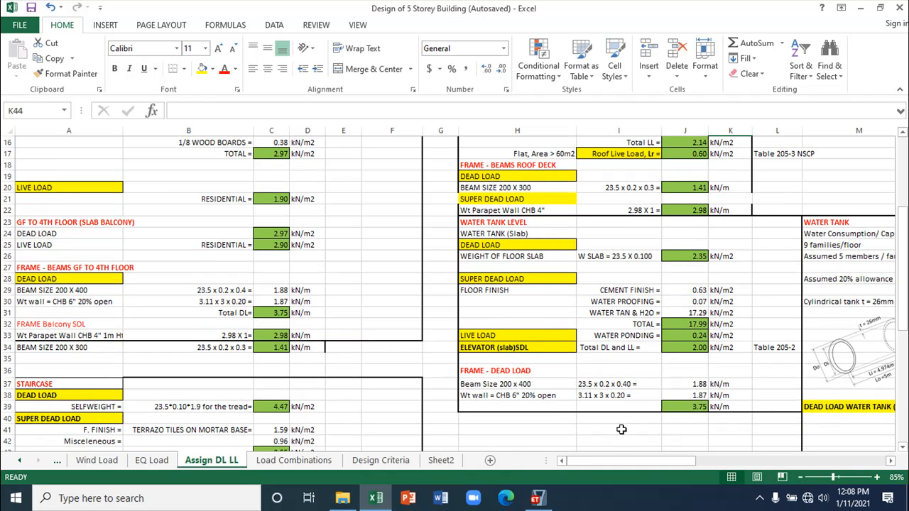
{"action": "left_click", "coordinate": [538, 500]}
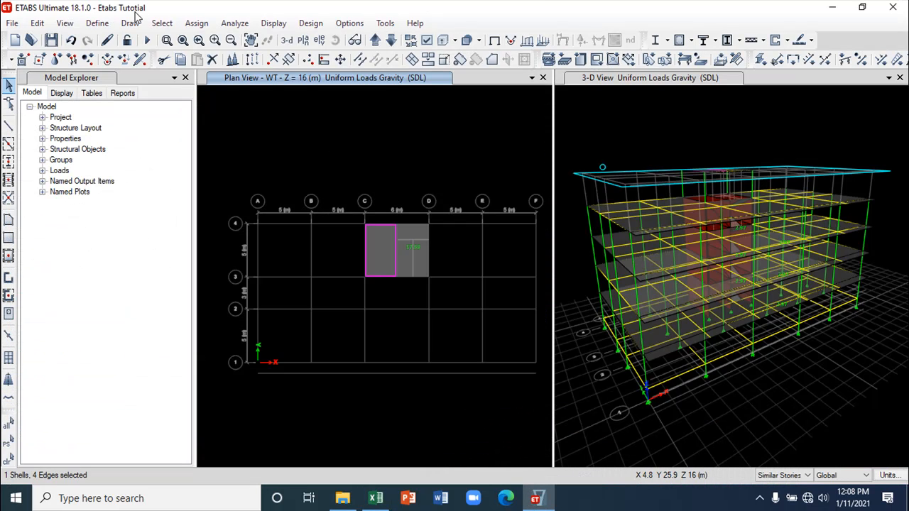
- Assign a 2.0 kN/m² uniform SDL load to the selected elevator slab, adding it to existing loads
{"action": "left_click", "coordinate": [196, 23]}
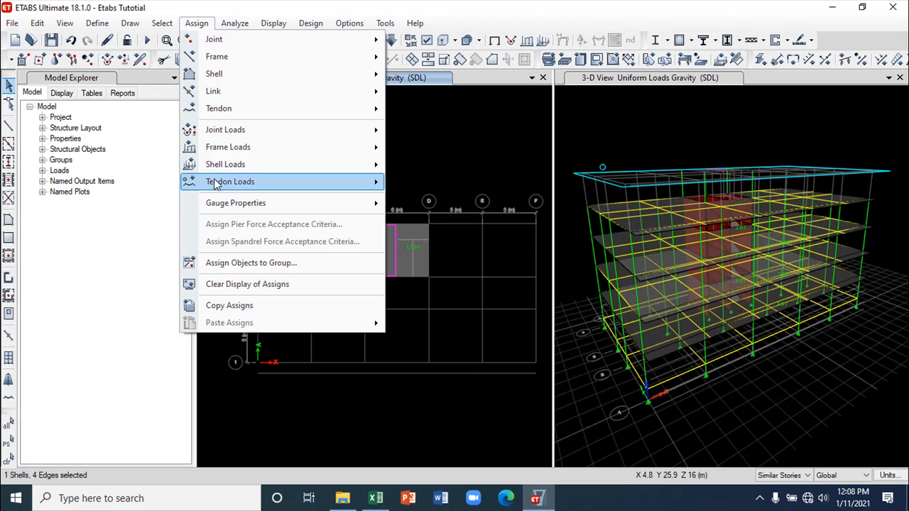
{"action": "mouse_move", "coordinate": [296, 164]}
{"action": "left_click", "coordinate": [467, 186]}
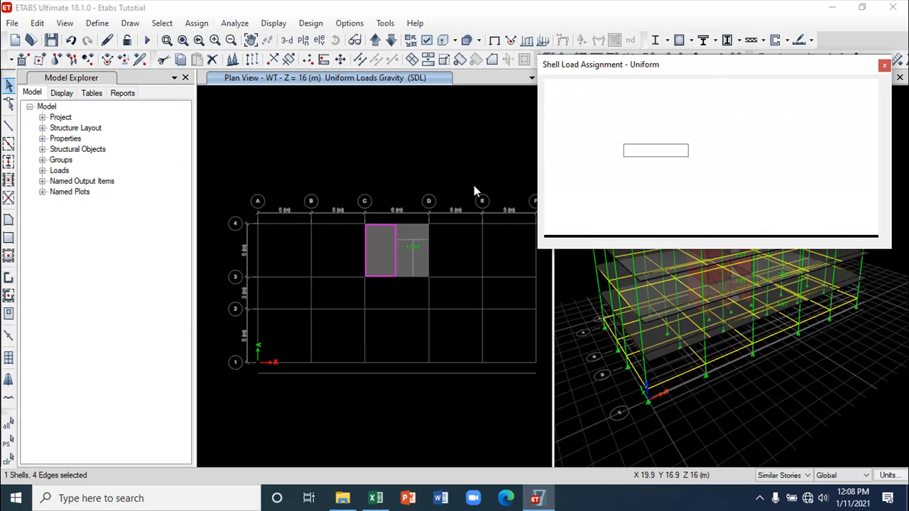
{"action": "left_click_drag", "start_coordinate": [671, 150], "coordinate": [618, 155]}
{"action": "type", "text": "2.0"}
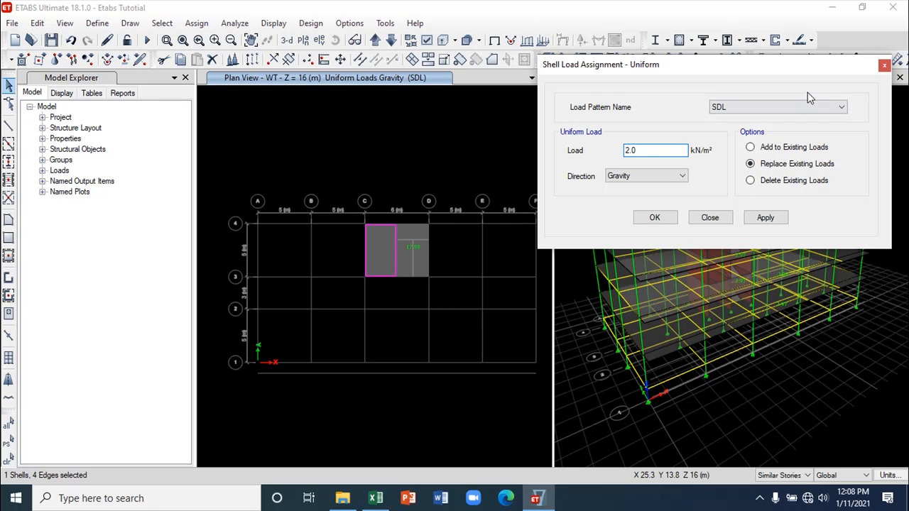
{"action": "left_click", "coordinate": [750, 147]}
{"action": "left_click", "coordinate": [764, 218]}
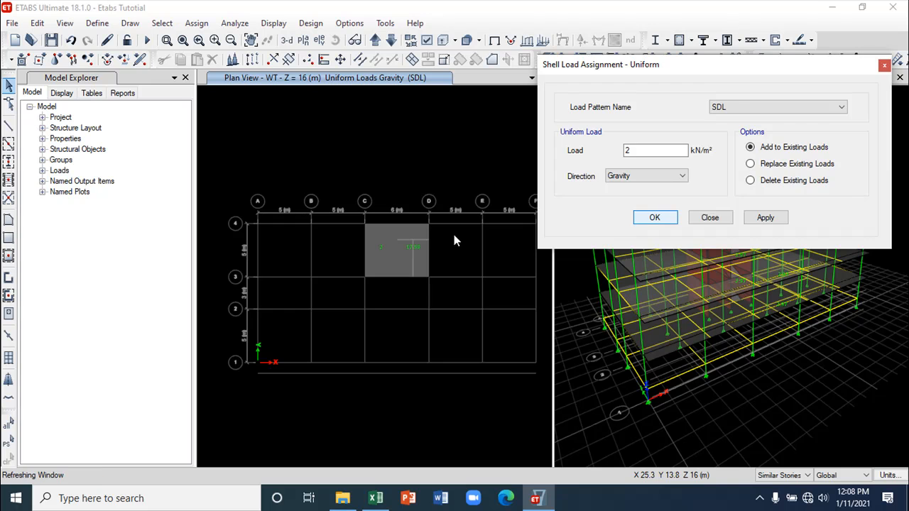
{"action": "key", "text": "Return"}
- Refresh the SDL uniform shell loads in the 3-D view and inspect the roof and water tank slabs from different angles
{"action": "left_click", "coordinate": [587, 126]}
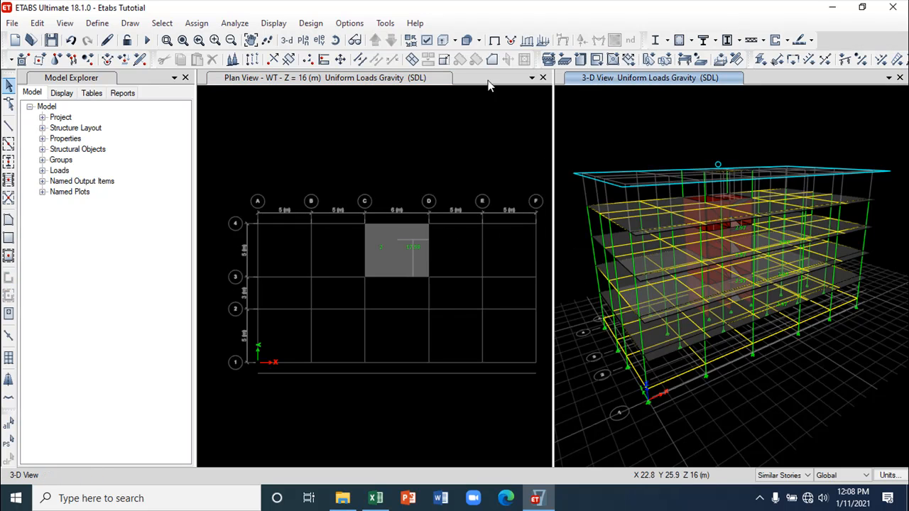
{"action": "left_click", "coordinate": [336, 39]}
{"action": "left_click_drag", "start_coordinate": [681, 106], "coordinate": [676, 228]}
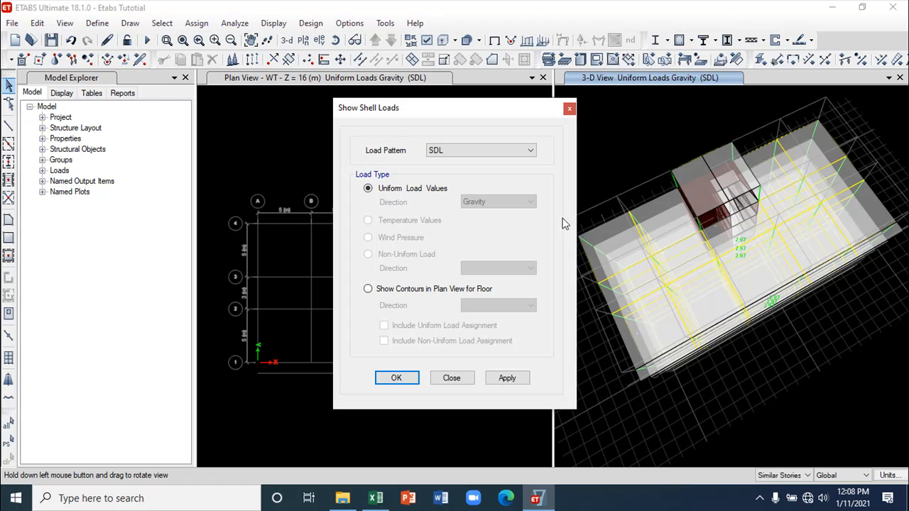
{"action": "left_click", "coordinate": [507, 377]}
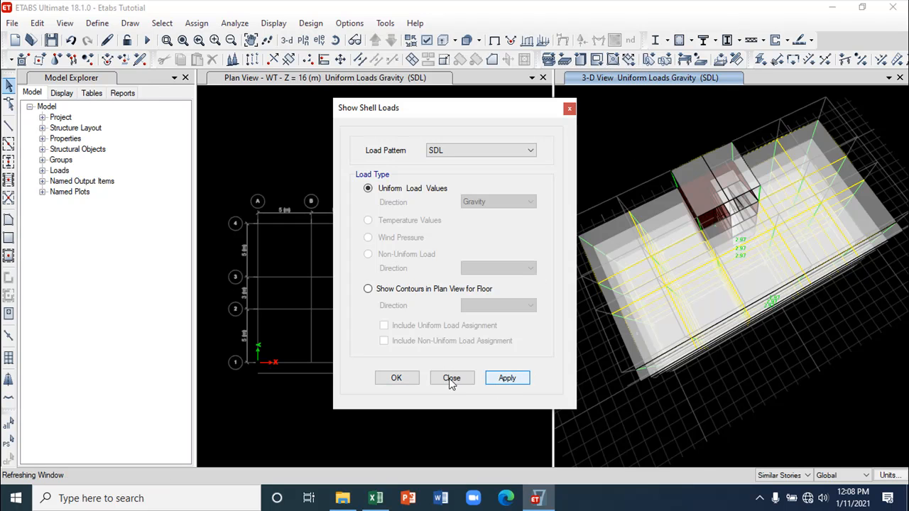
{"action": "left_click", "coordinate": [452, 377]}
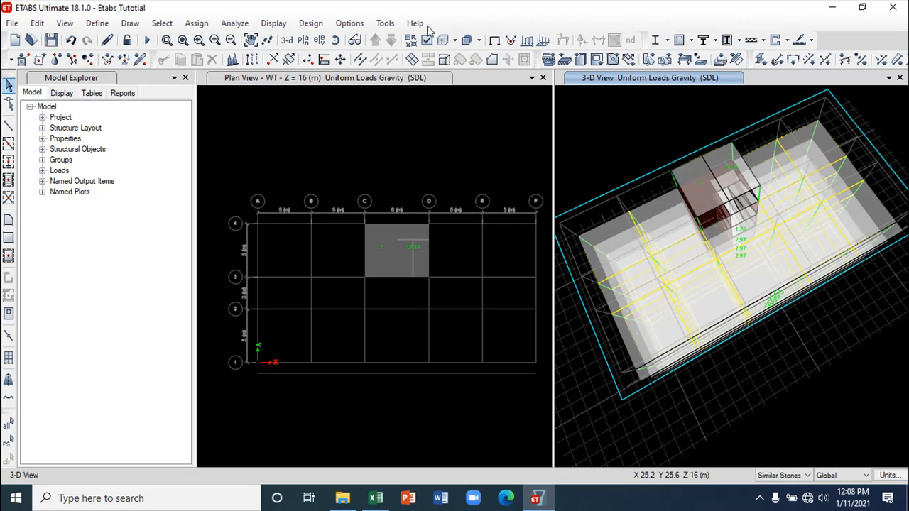
{"action": "left_click", "coordinate": [335, 40]}
{"action": "mouse_move", "coordinate": [612, 149]}
{"action": "left_mouse_down"}
{"action": "mouse_move", "coordinate": [610, 105]}
{"action": "mouse_move", "coordinate": [603, 146]}
{"action": "left_mouse_up"}
- Make the plan view active and save the model
{"action": "left_click", "coordinate": [432, 149]}
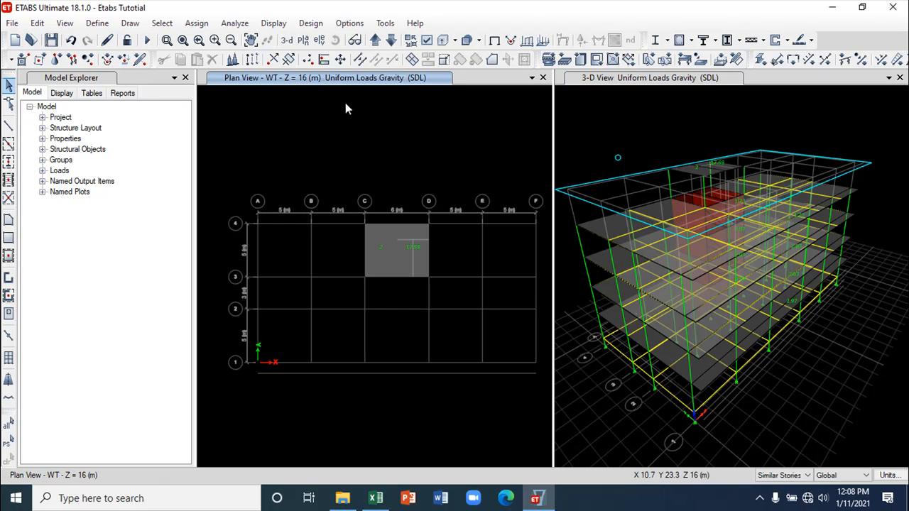
{"action": "left_click", "coordinate": [51, 40]}
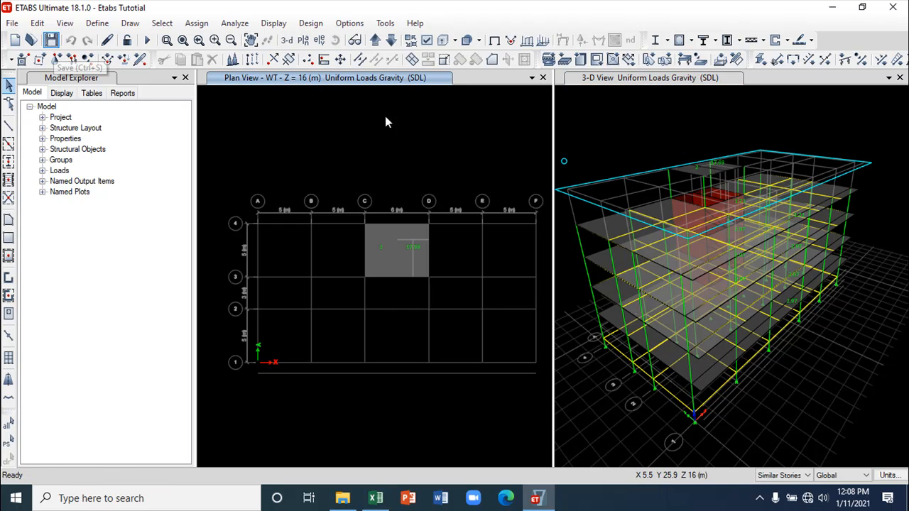
- Show the RD story plan and set the RD story's Similar To option to 4th in the story data
{"action": "left_click", "coordinate": [391, 41]}
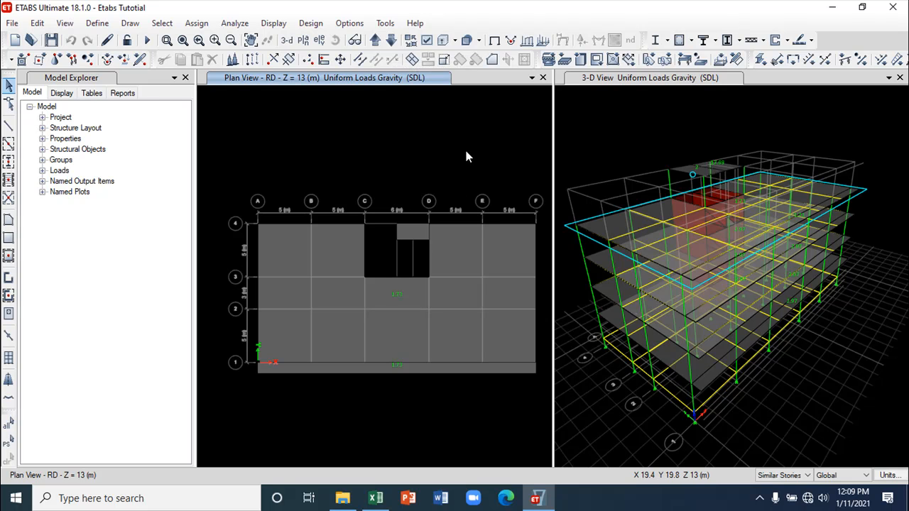
{"action": "right_click", "coordinate": [450, 136]}
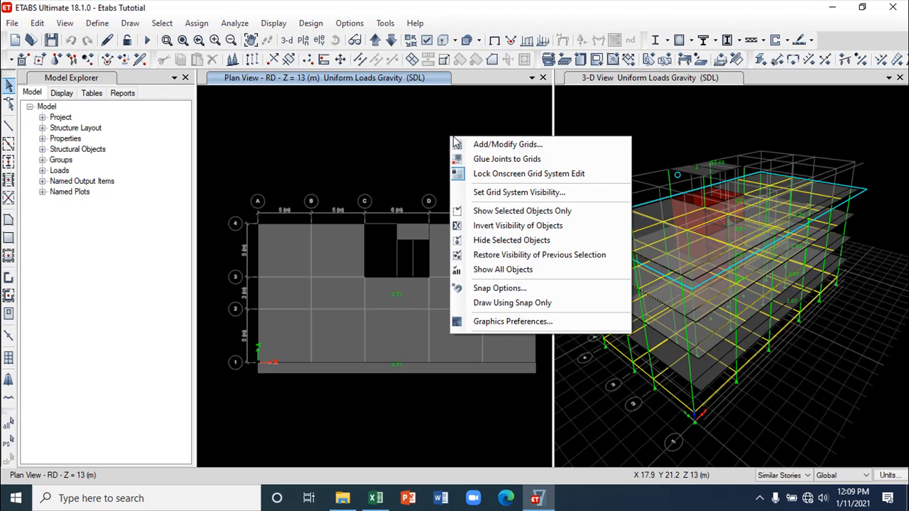
{"action": "left_click", "coordinate": [497, 142]}
{"action": "left_click", "coordinate": [504, 113]}
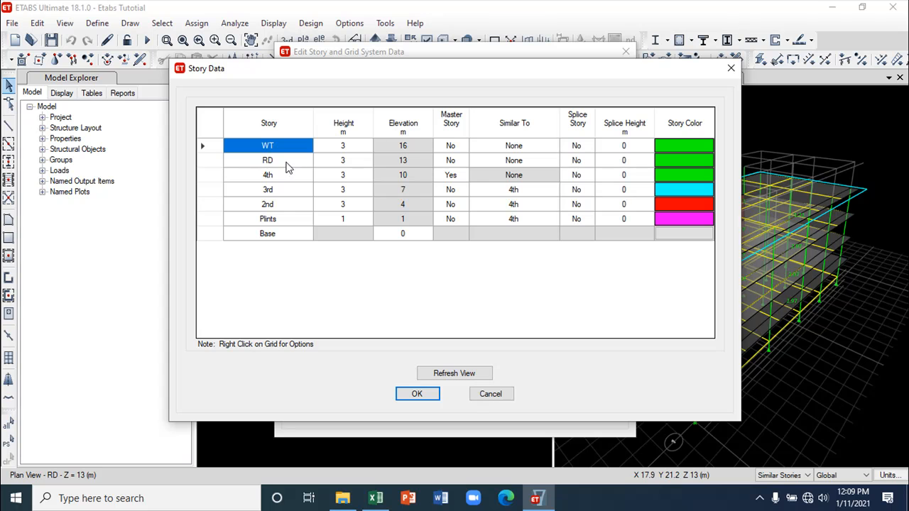
{"action": "left_click", "coordinate": [532, 161]}
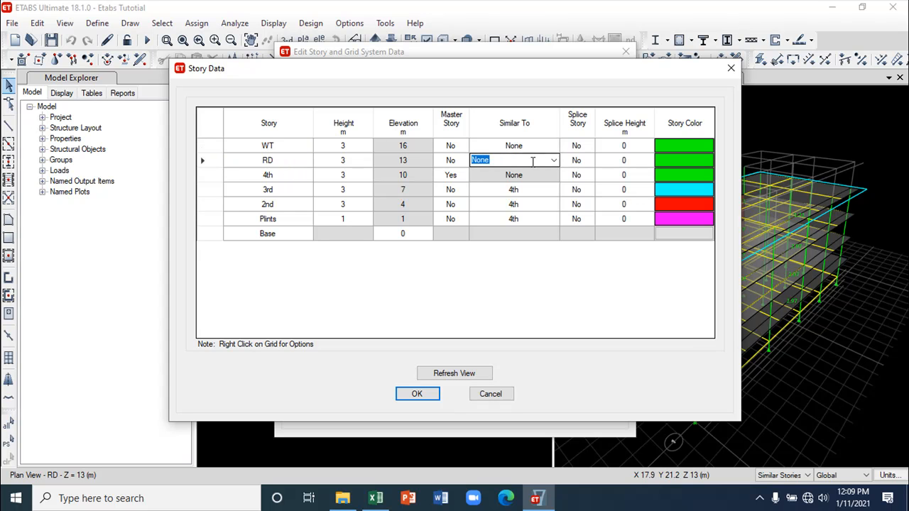
{"action": "left_click", "coordinate": [554, 160]}
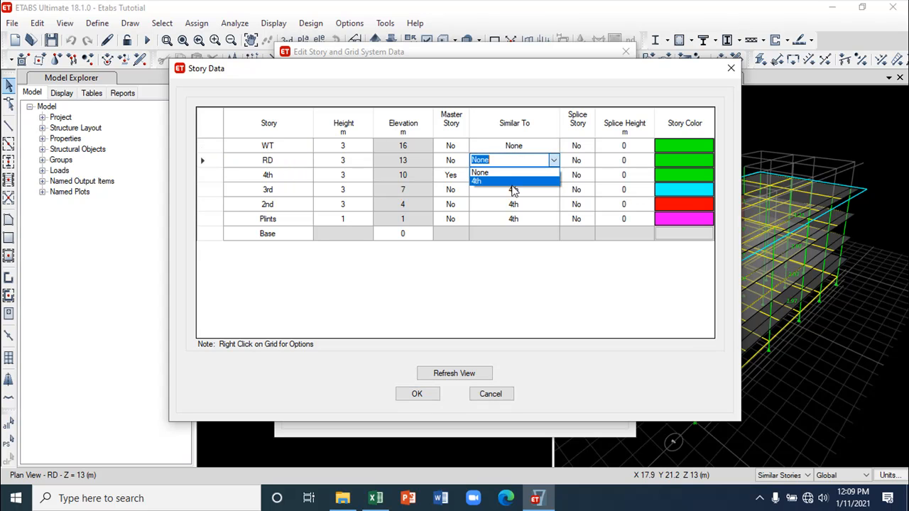
{"action": "left_click", "coordinate": [518, 185]}
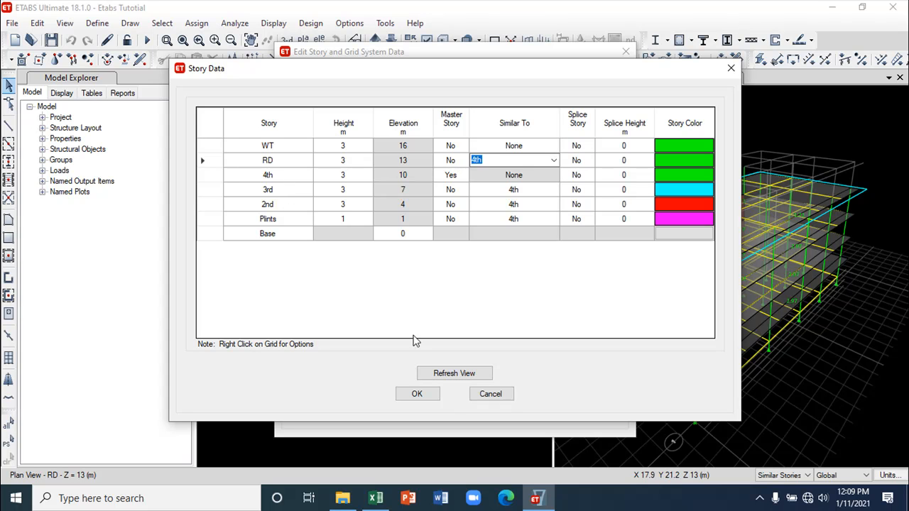
{"action": "left_click", "coordinate": [419, 397]}
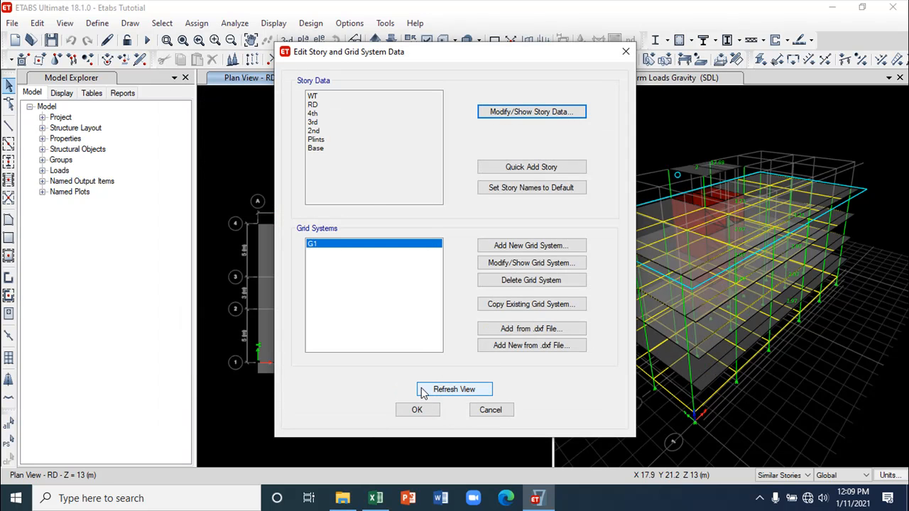
{"action": "left_click", "coordinate": [417, 409]}
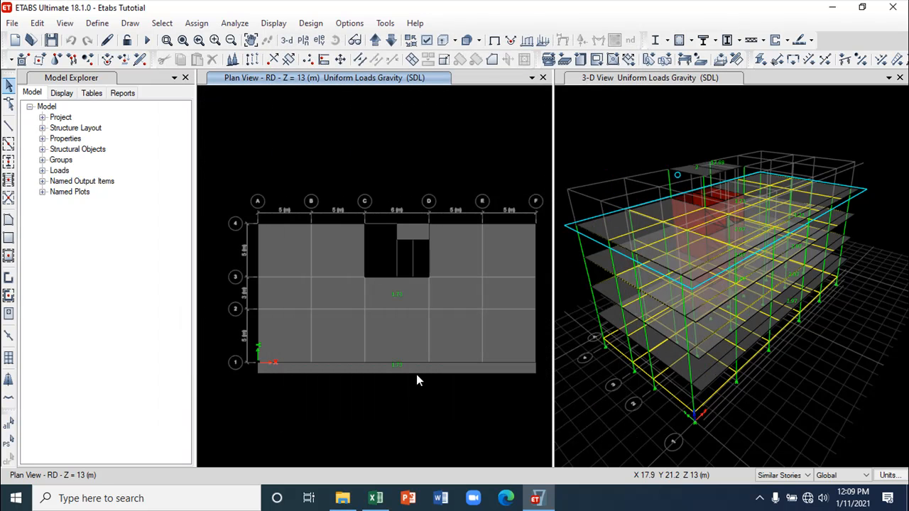
{"action": "left_click", "coordinate": [355, 40]}
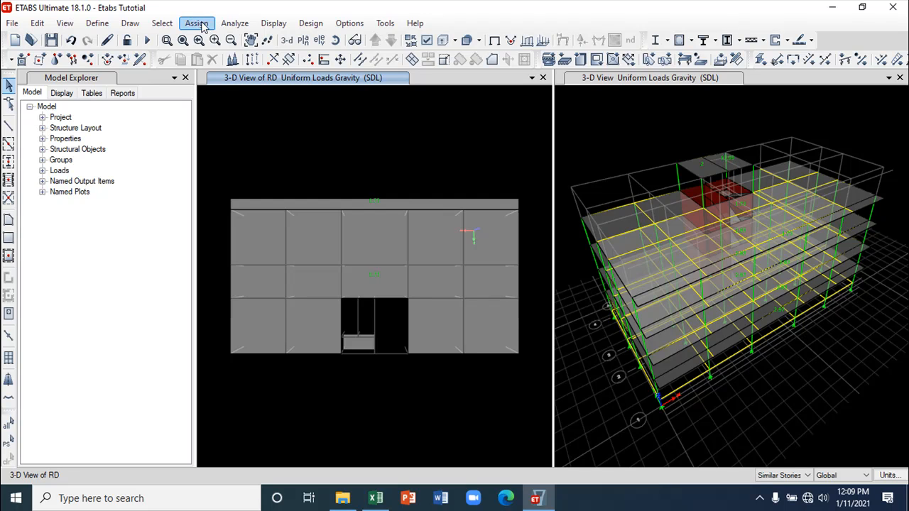
{"action": "left_click", "coordinate": [163, 23]}
{"action": "left_click", "coordinate": [271, 24]}
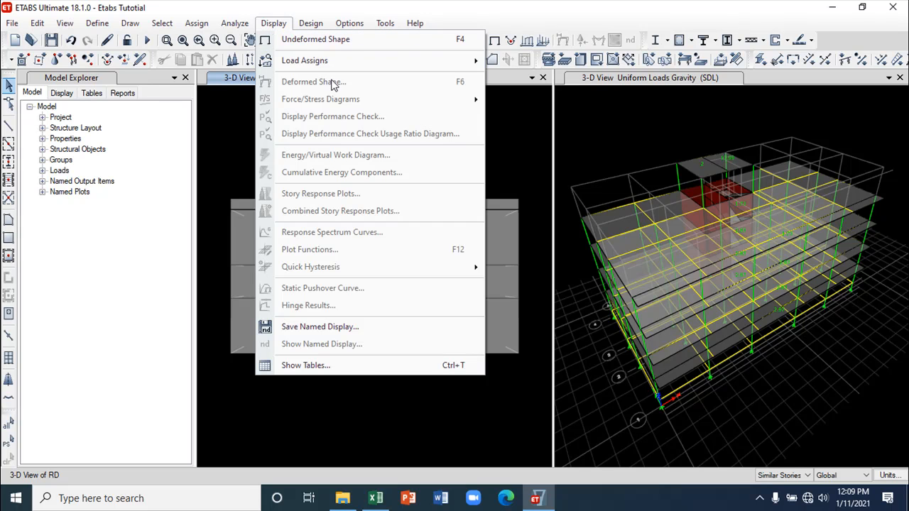
{"action": "left_click", "coordinate": [236, 113]}
{"action": "left_click", "coordinate": [355, 42]}
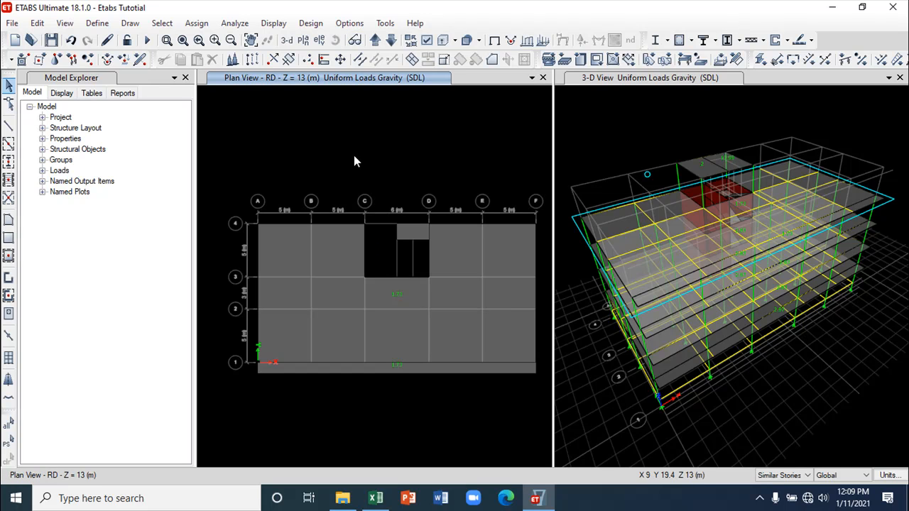
{"action": "left_click", "coordinate": [162, 23]}
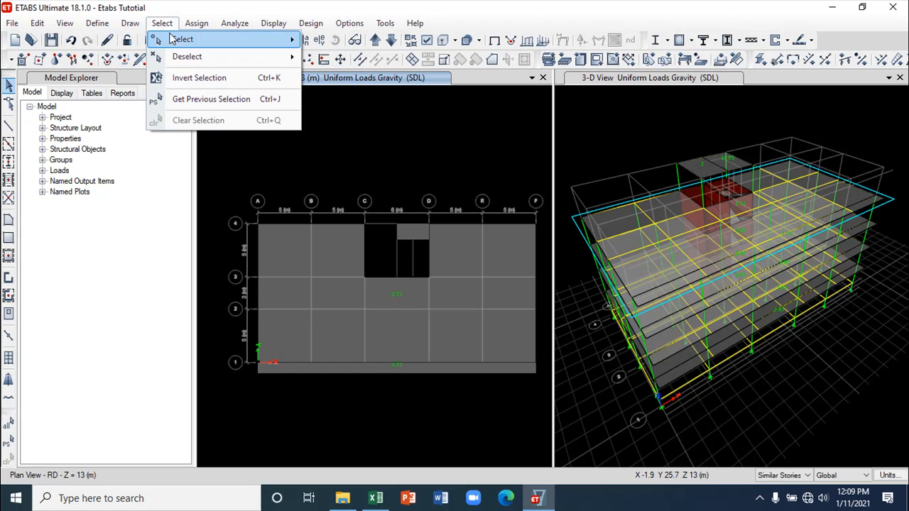
{"action": "mouse_move", "coordinate": [189, 45]}
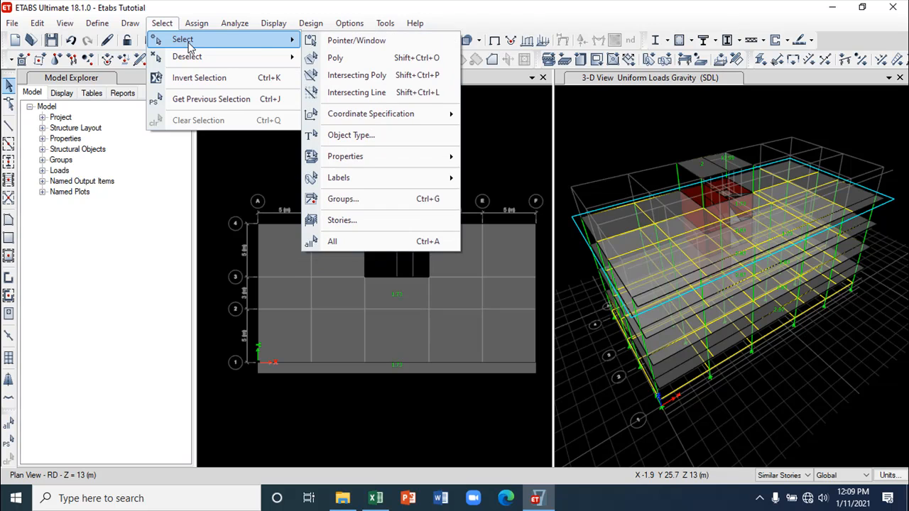
{"action": "mouse_move", "coordinate": [375, 159]}
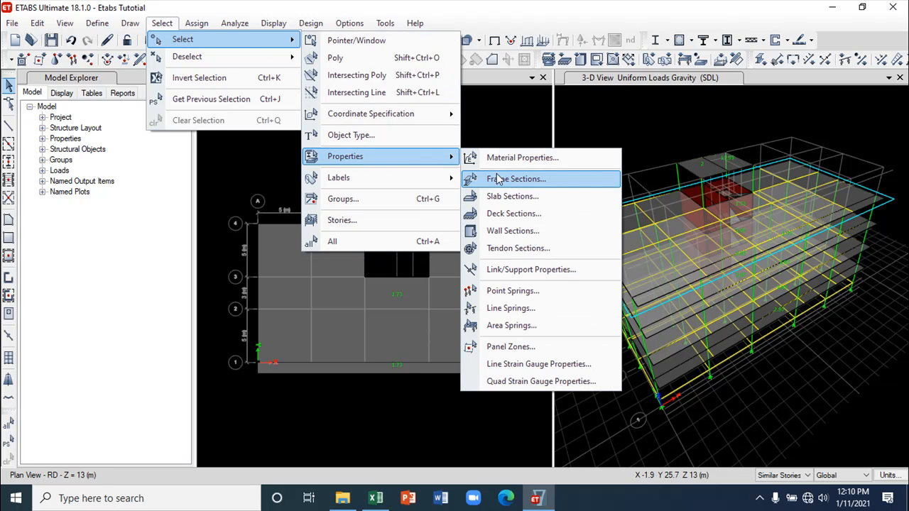
{"action": "left_click", "coordinate": [528, 200]}
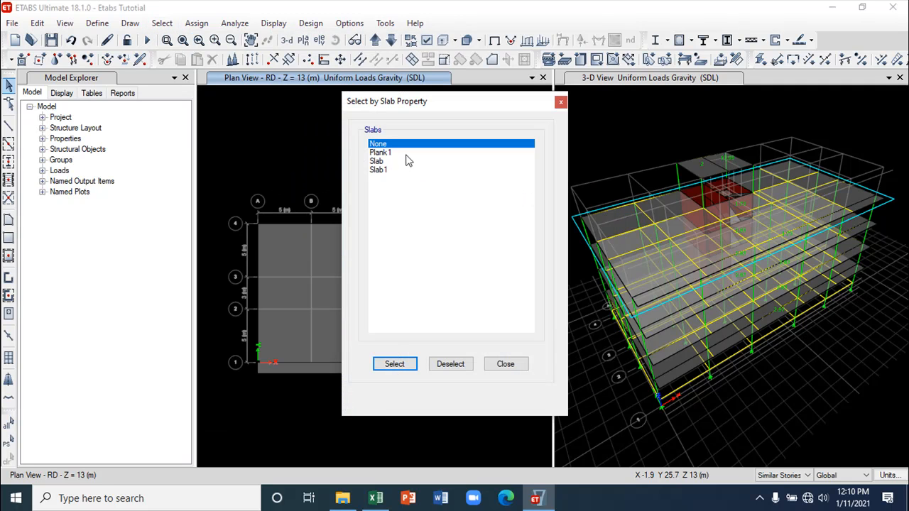
{"action": "left_click", "coordinate": [380, 163]}
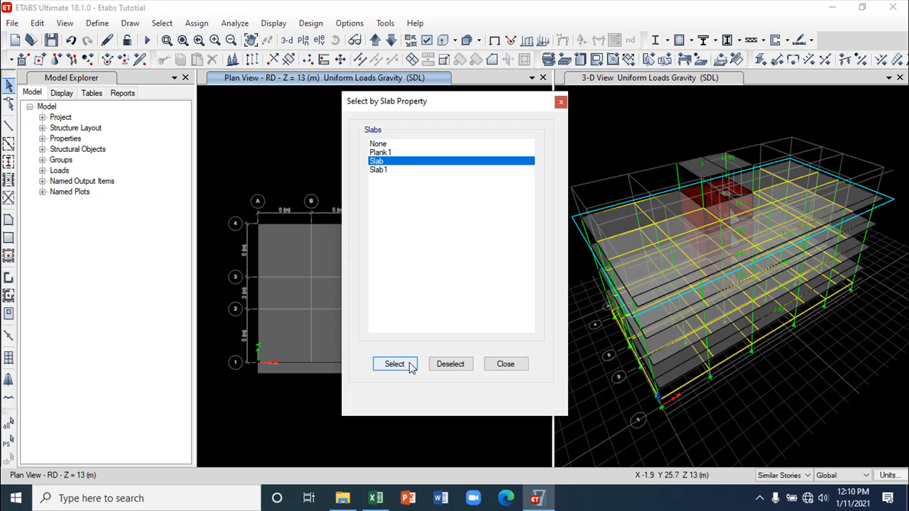
{"action": "left_click", "coordinate": [506, 364]}
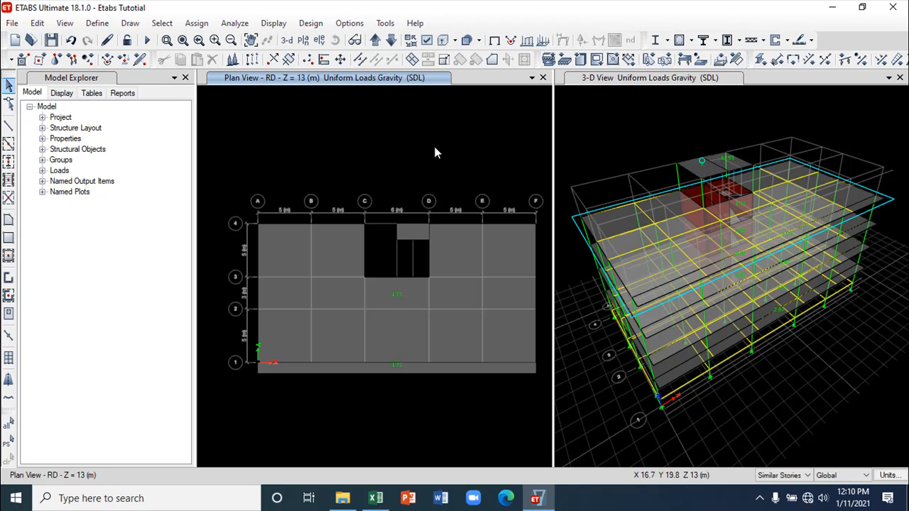
- Clear the load display from the plan view window and show the undeformed model there in 3-D
{"action": "left_click", "coordinate": [495, 41]}
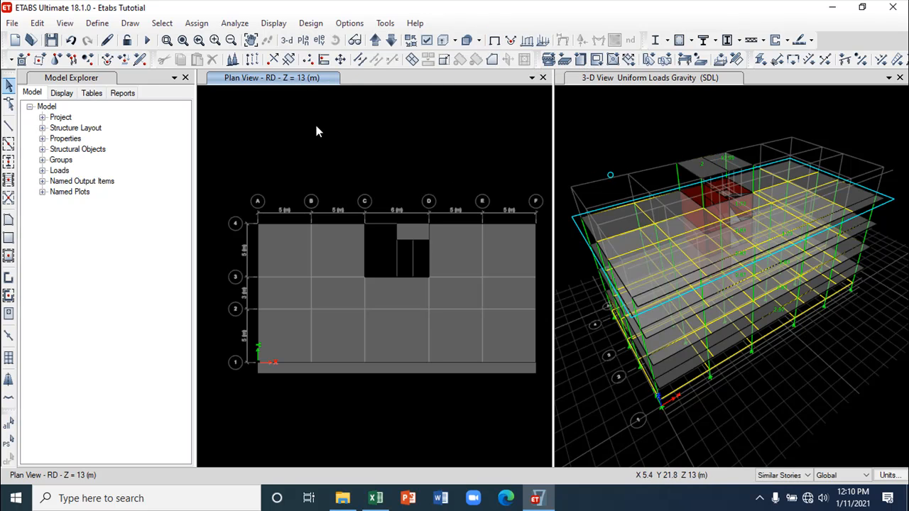
{"action": "left_click", "coordinate": [287, 44]}
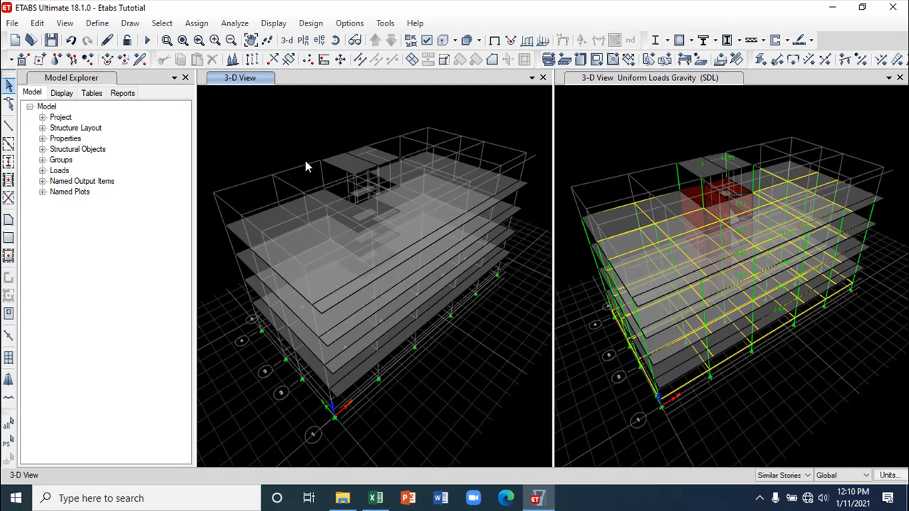
{"action": "scroll", "coordinate": [305, 161], "scroll_direction": "up", "scroll_amount": 3}
- Turn on the display of columns, beams and walls in the undeformed 3-D view
{"action": "left_click", "coordinate": [427, 40]}
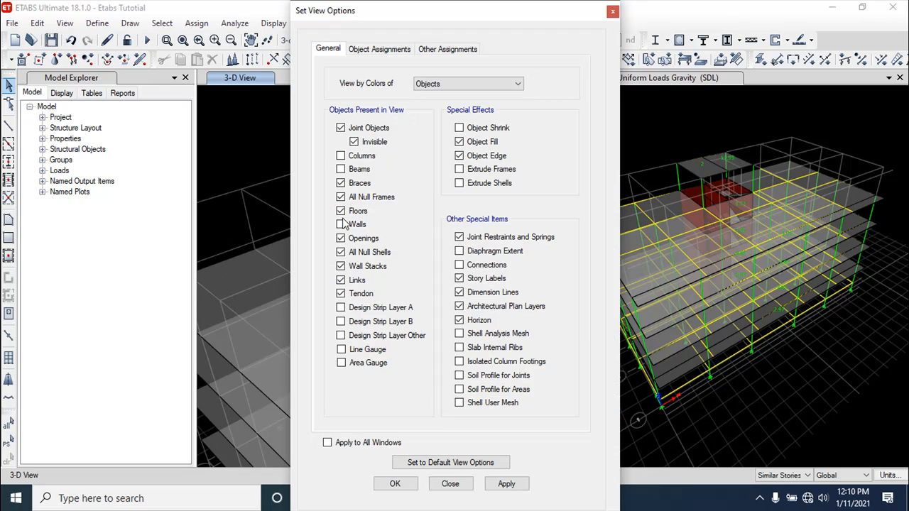
{"action": "left_click", "coordinate": [341, 225]}
{"action": "left_click", "coordinate": [341, 169]}
{"action": "left_click", "coordinate": [341, 169]}
{"action": "left_click", "coordinate": [505, 485]}
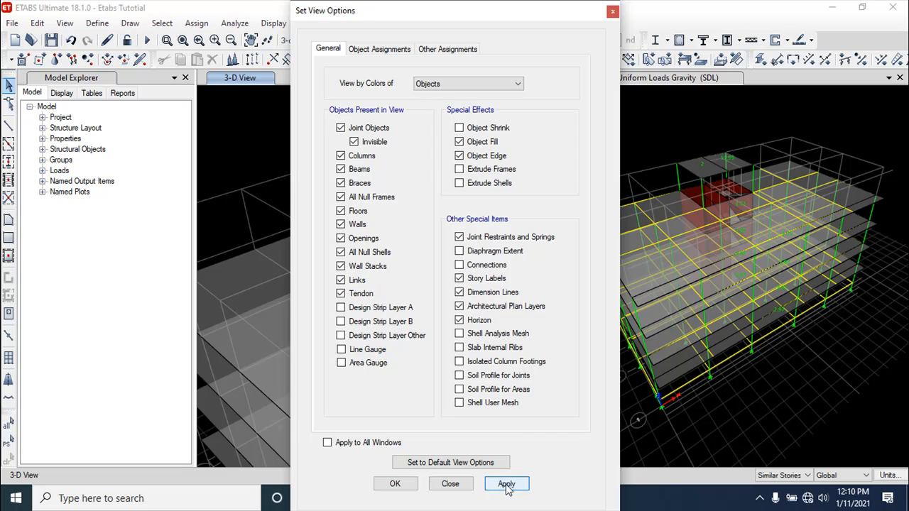
{"action": "left_click", "coordinate": [411, 483]}
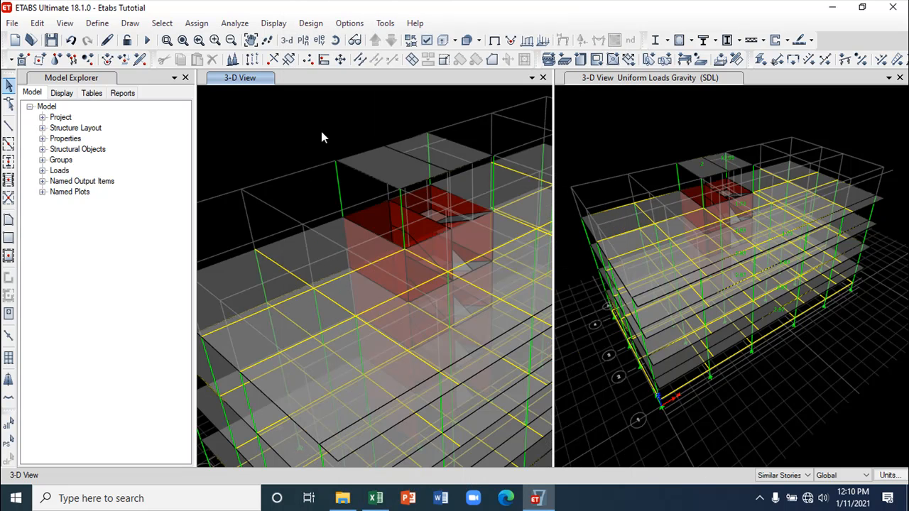
- Replace the undeformed 3-D view with the RD story plan and switch it to perspective
{"action": "left_click", "coordinate": [335, 40]}
{"action": "left_click_drag", "start_coordinate": [314, 144], "coordinate": [258, 259]}
{"action": "scroll", "coordinate": [323, 110], "scroll_direction": "down", "scroll_amount": 5}
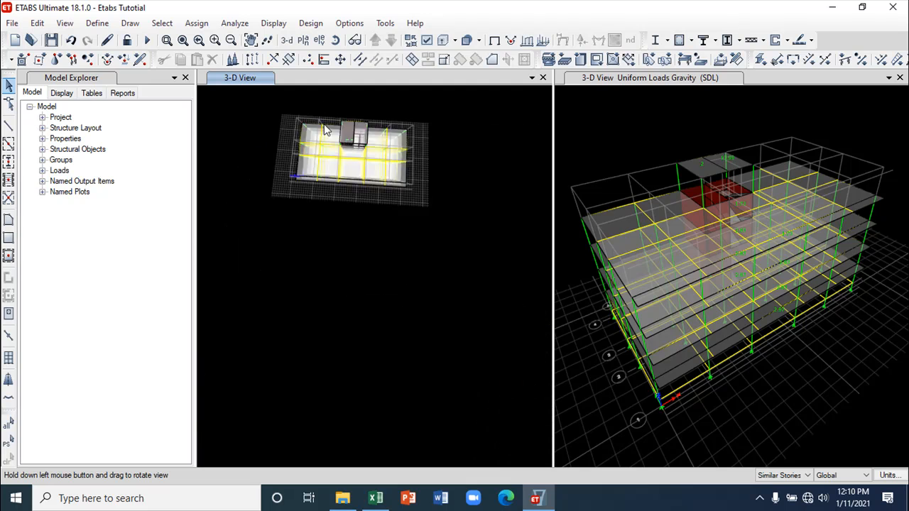
{"action": "scroll", "coordinate": [321, 140], "scroll_direction": "up", "scroll_amount": 3}
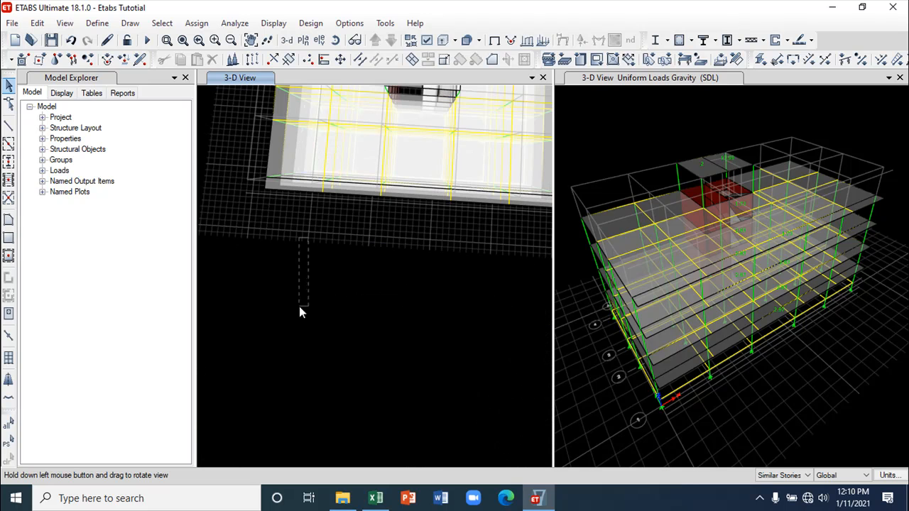
{"action": "left_click_drag", "start_coordinate": [299, 308], "coordinate": [302, 297]}
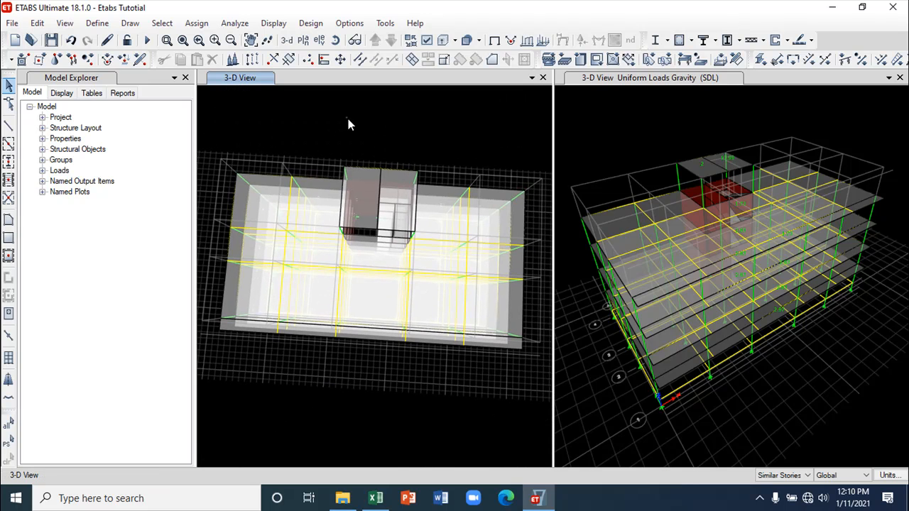
{"action": "left_click", "coordinate": [304, 40]}
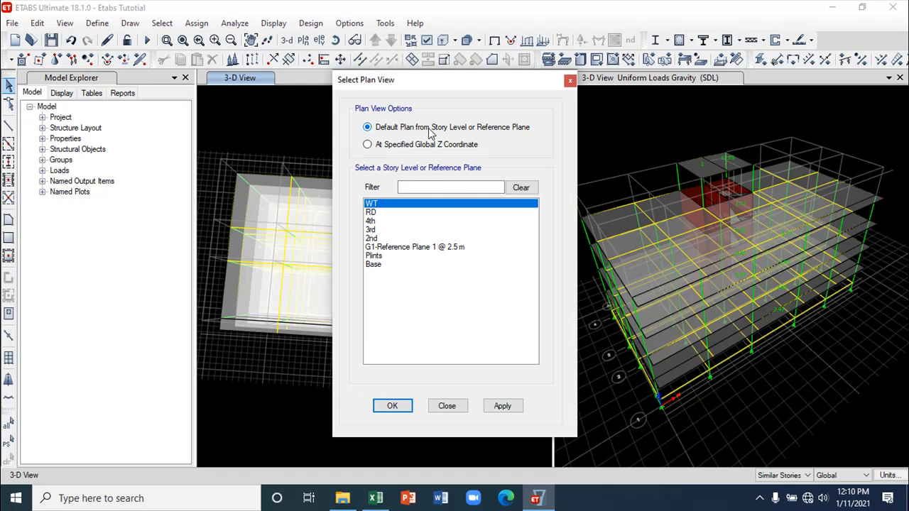
{"action": "left_click", "coordinate": [376, 213]}
{"action": "left_click", "coordinate": [501, 406]}
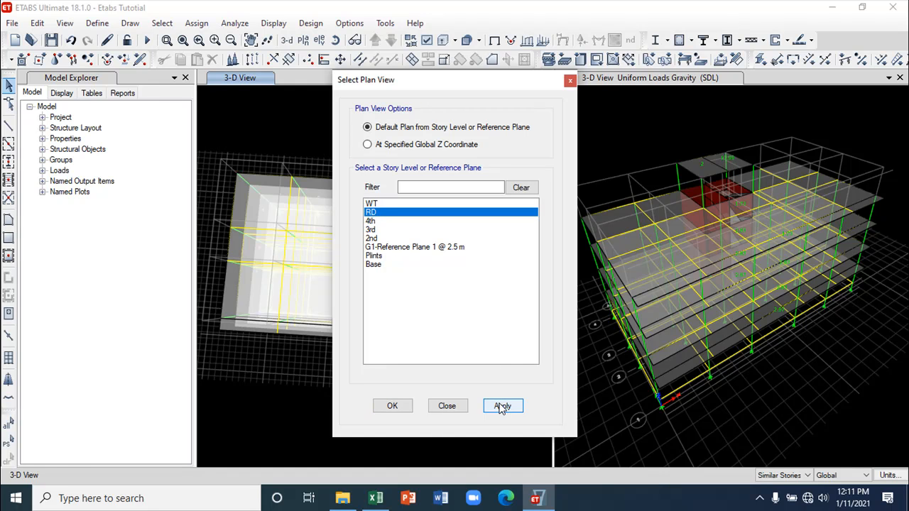
{"action": "left_click", "coordinate": [447, 406]}
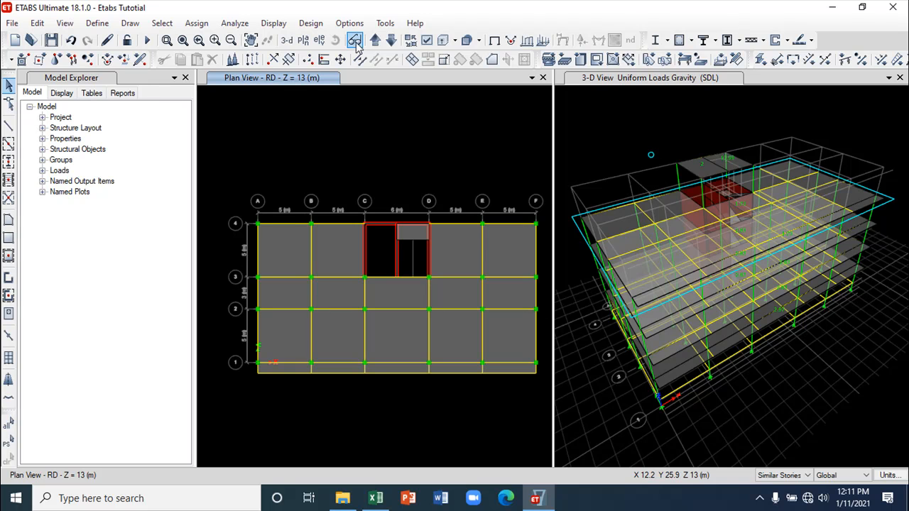
{"action": "left_click", "coordinate": [363, 61]}
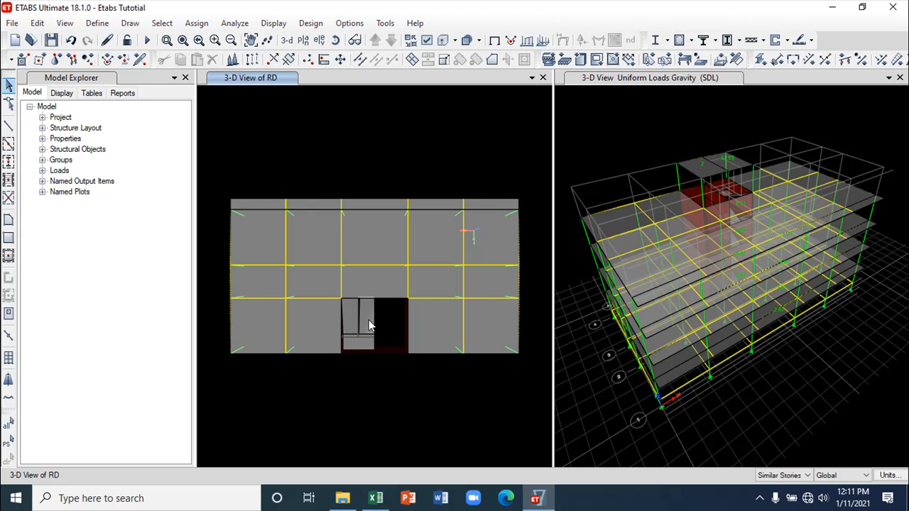
- Set the story scope to All Stories and select both stair flight slabs between grids C and D
{"action": "left_click", "coordinate": [804, 477]}
{"action": "left_click", "coordinate": [774, 495]}
{"action": "left_click", "coordinate": [367, 324]}
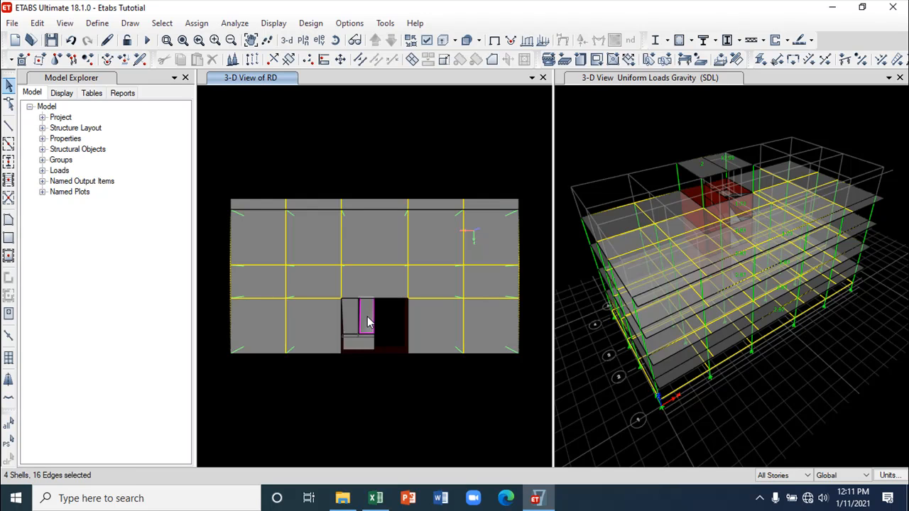
{"action": "left_click", "coordinate": [350, 322]}
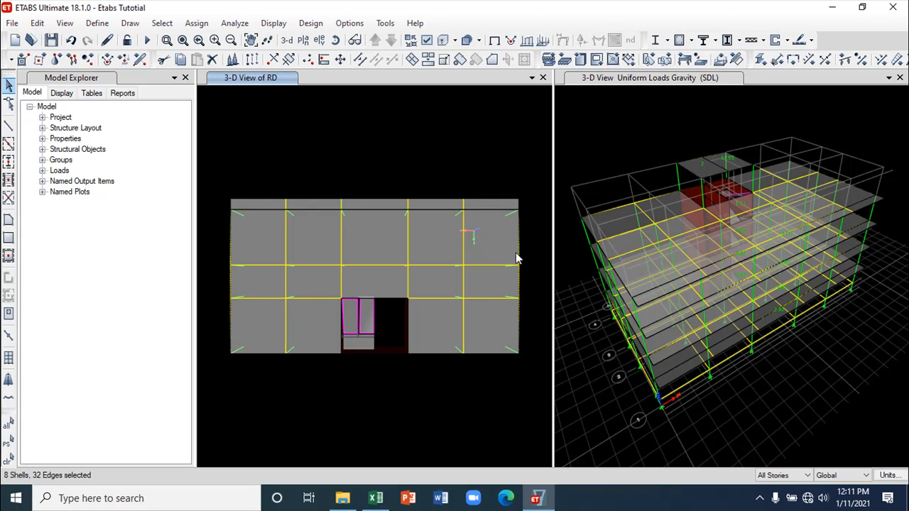
- Hide the walls in the SDL uniform-load 3-D view and examine the stair slabs inside the core from the rear
{"action": "left_click", "coordinate": [635, 140]}
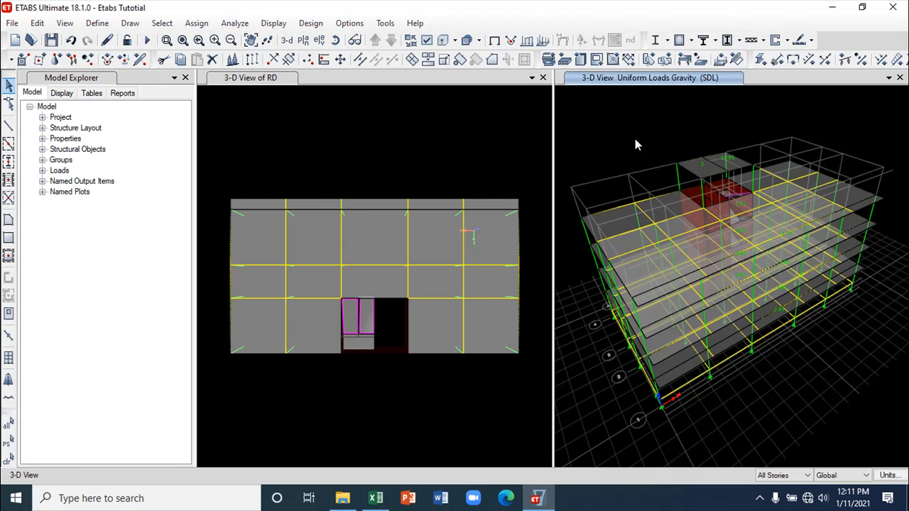
{"action": "left_click", "coordinate": [336, 40]}
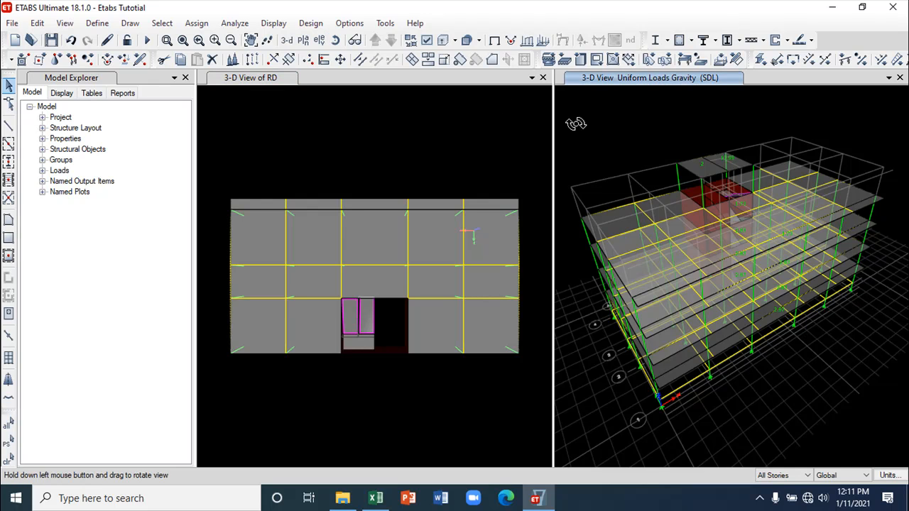
{"action": "left_click_drag", "start_coordinate": [593, 132], "coordinate": [725, 136]}
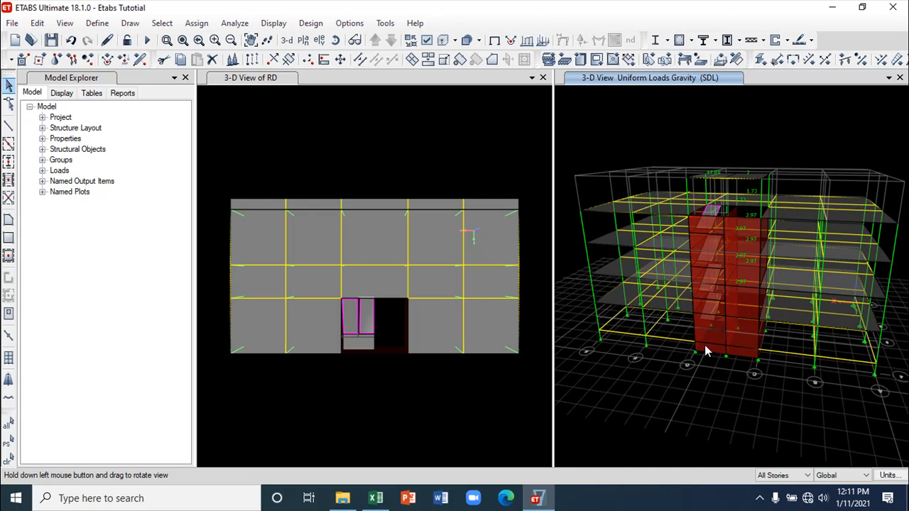
{"action": "scroll", "coordinate": [704, 345], "scroll_direction": "up", "scroll_amount": 5}
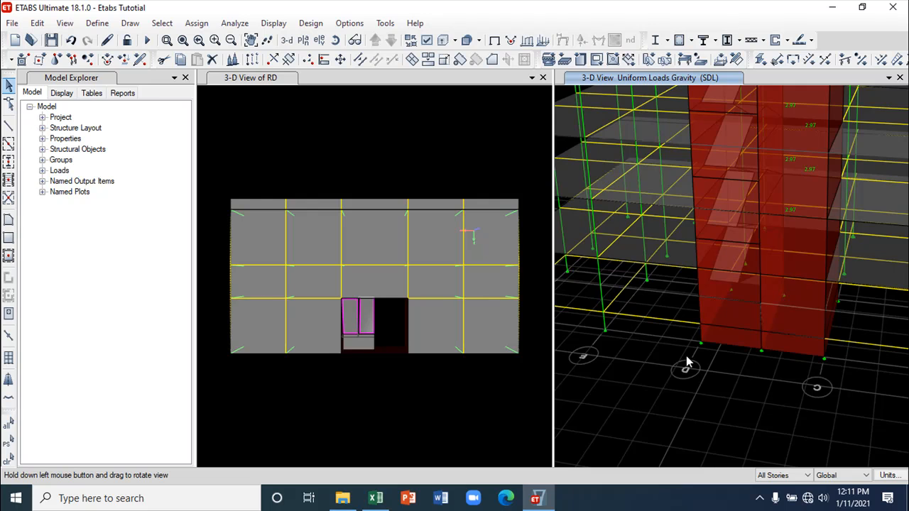
{"action": "scroll", "coordinate": [686, 355], "scroll_direction": "down", "scroll_amount": 5}
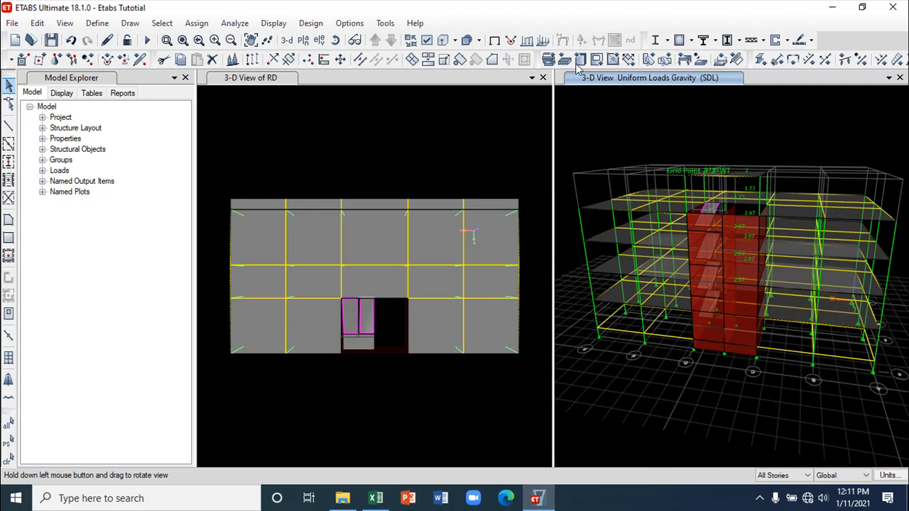
{"action": "left_click", "coordinate": [426, 40]}
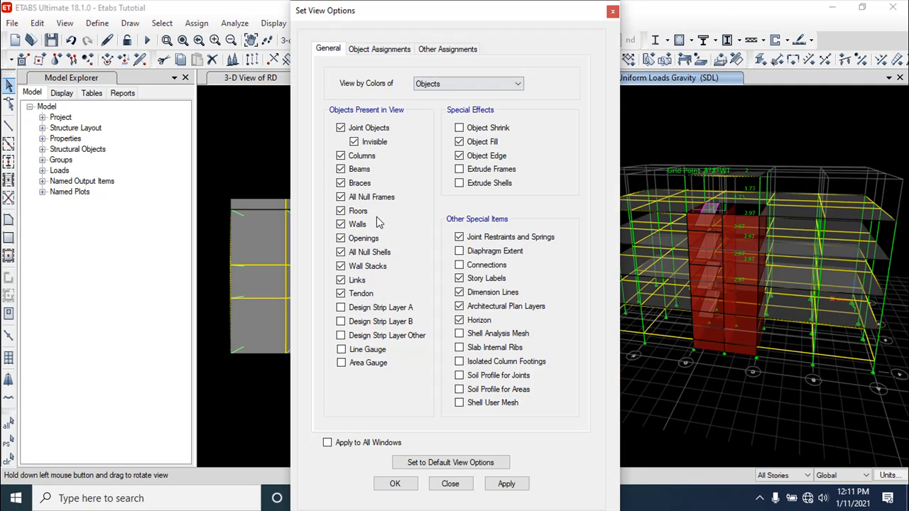
{"action": "left_click", "coordinate": [341, 225]}
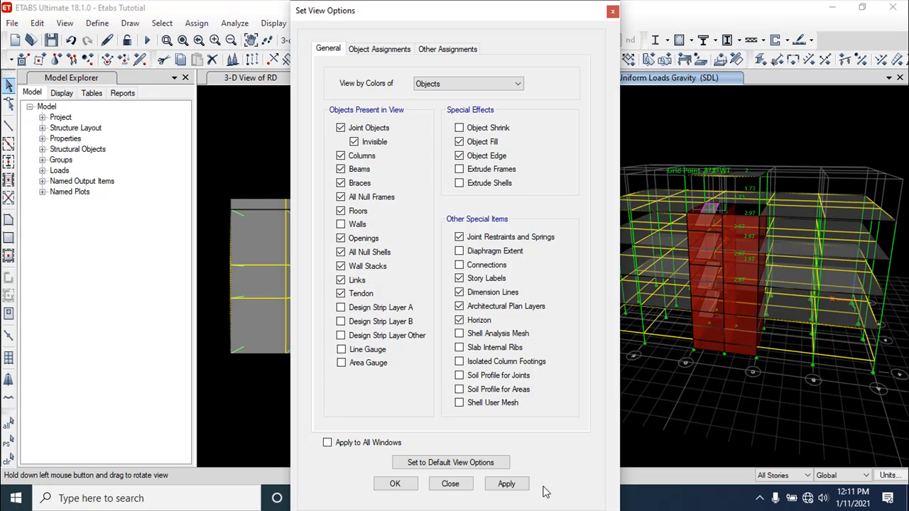
{"action": "left_click", "coordinate": [506, 484]}
{"action": "left_click", "coordinate": [458, 487]}
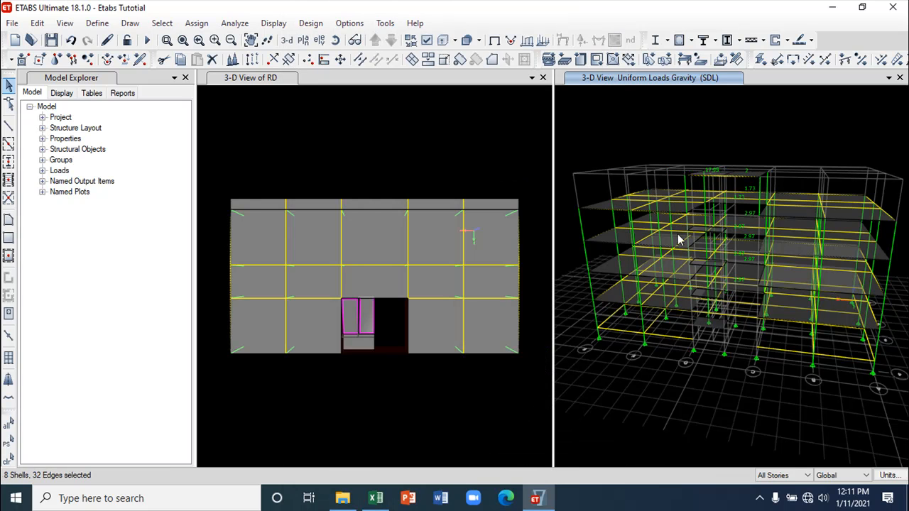
{"action": "scroll", "coordinate": [706, 342], "scroll_direction": "up", "scroll_amount": 5}
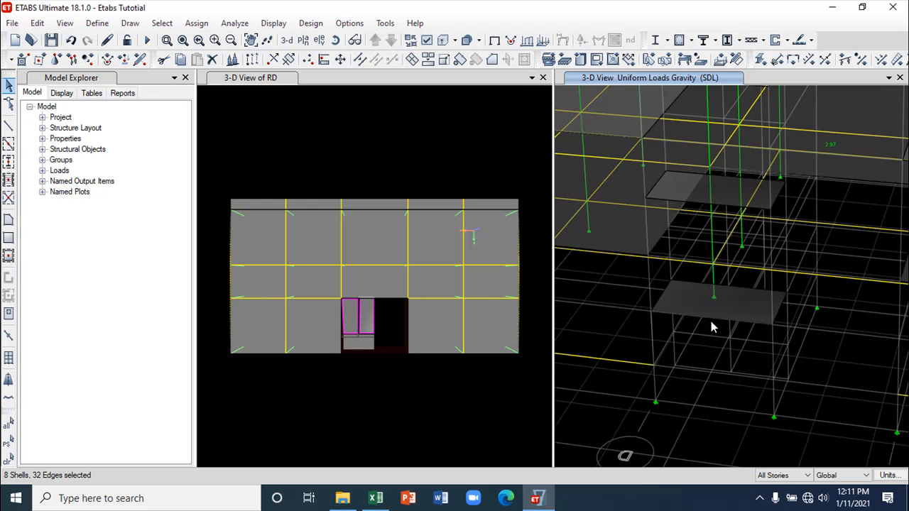
{"action": "scroll", "coordinate": [711, 320], "scroll_direction": "down", "scroll_amount": 5}
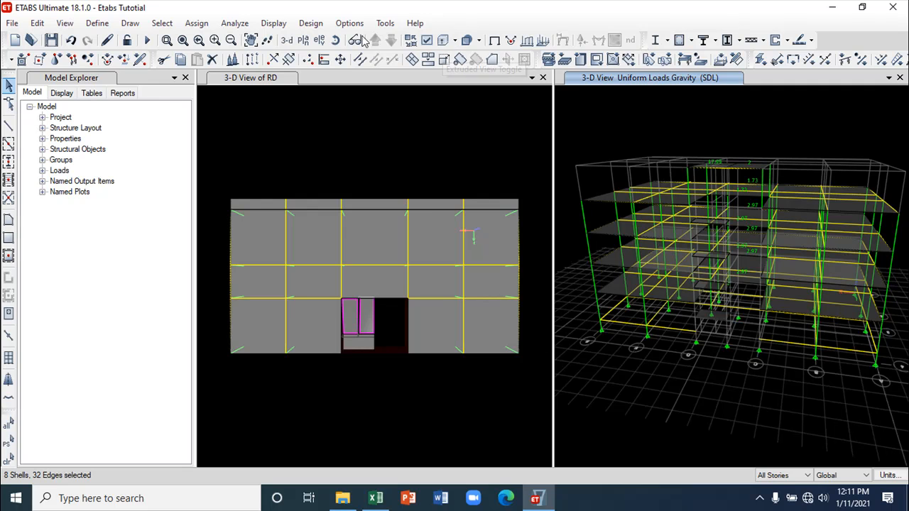
- Turn the display of walls back on in the SDL uniform-load 3-D view
{"action": "left_click", "coordinate": [282, 26]}
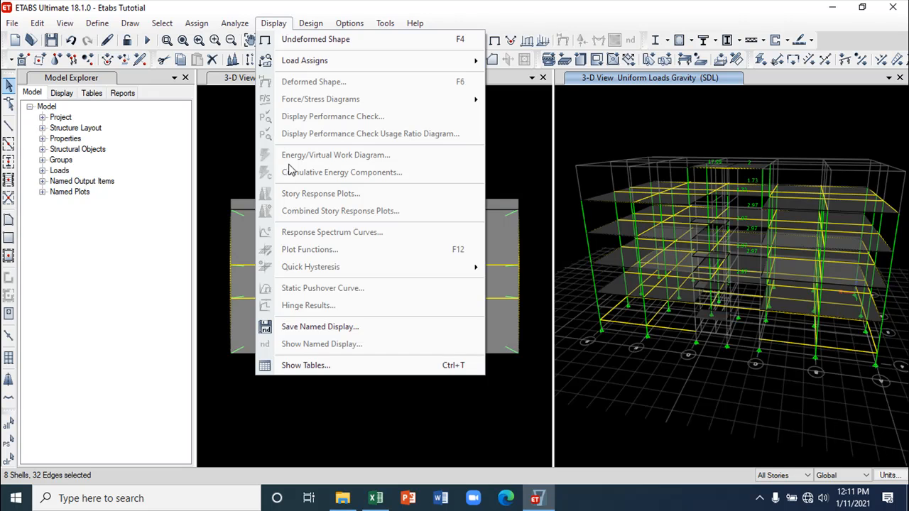
{"action": "left_click", "coordinate": [301, 132]}
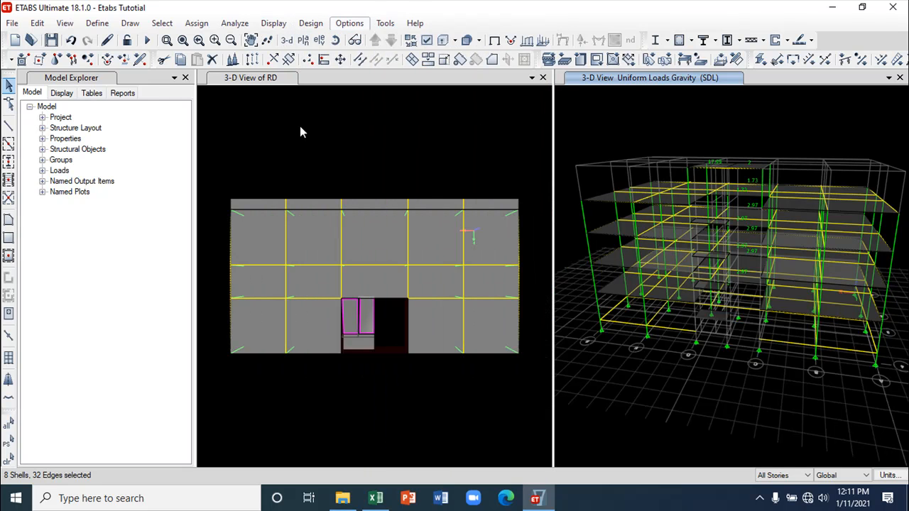
{"action": "left_click", "coordinate": [426, 41]}
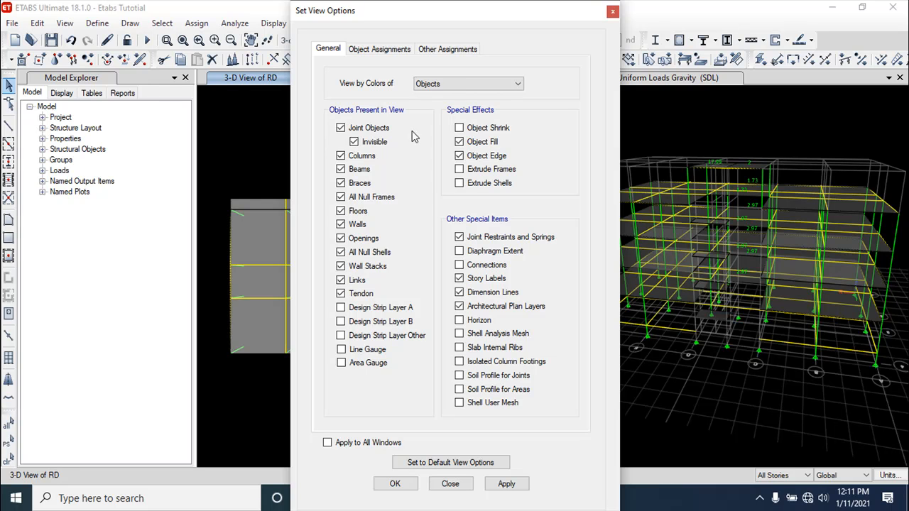
{"action": "left_click", "coordinate": [705, 124]}
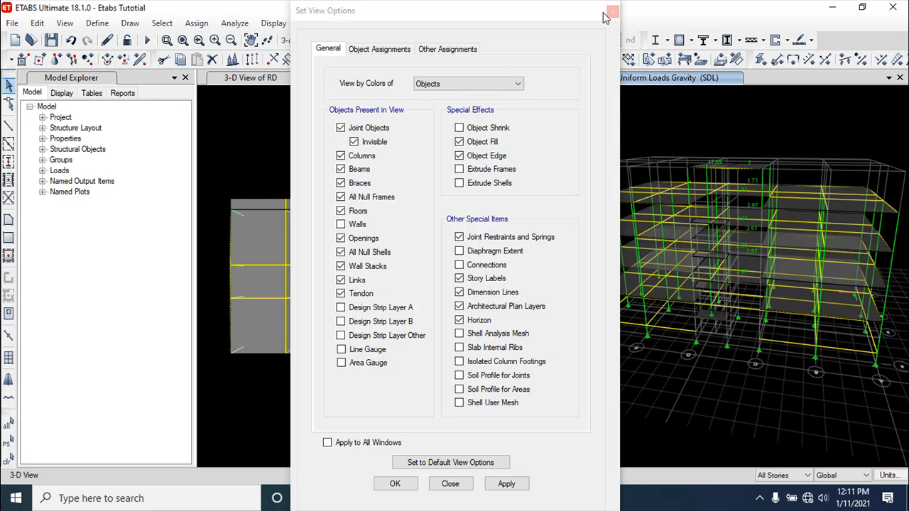
{"action": "left_click", "coordinate": [506, 484]}
{"action": "left_click", "coordinate": [450, 484]}
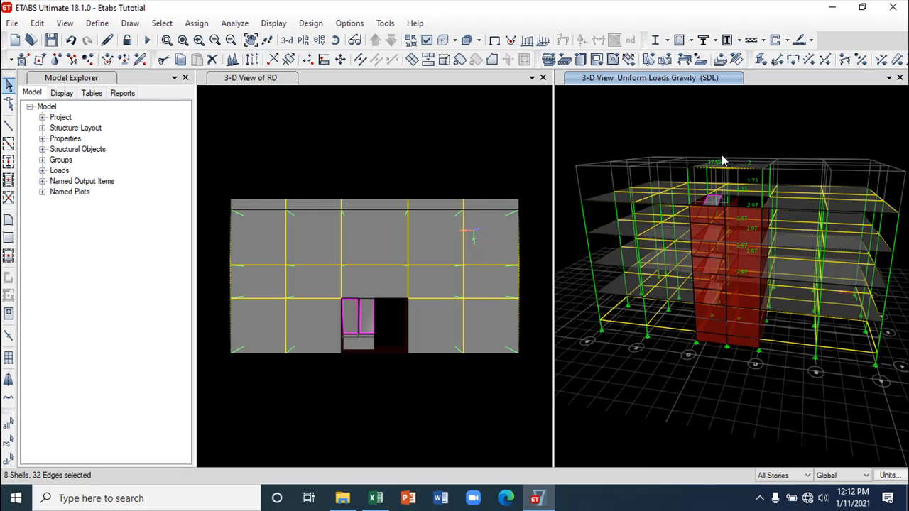
- Reset the SDL uniform-load view to the default 3-D orientation and put both it and the RD view in perspective
{"action": "left_click", "coordinate": [355, 40]}
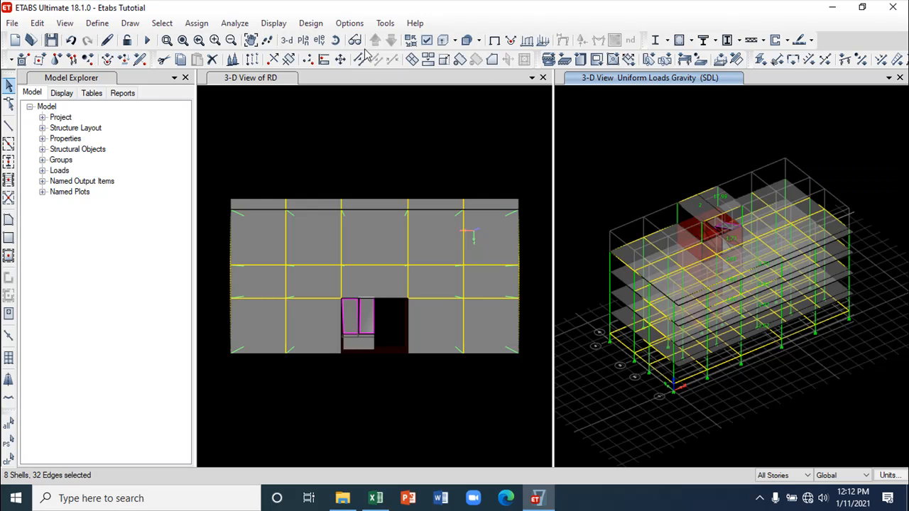
{"action": "left_click", "coordinate": [286, 41]}
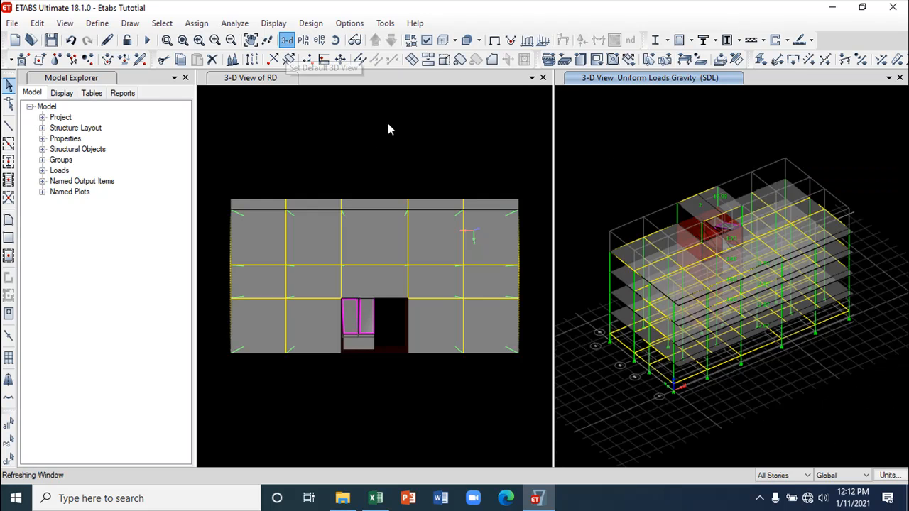
{"action": "left_click", "coordinate": [389, 129]}
{"action": "left_click", "coordinate": [354, 40]}
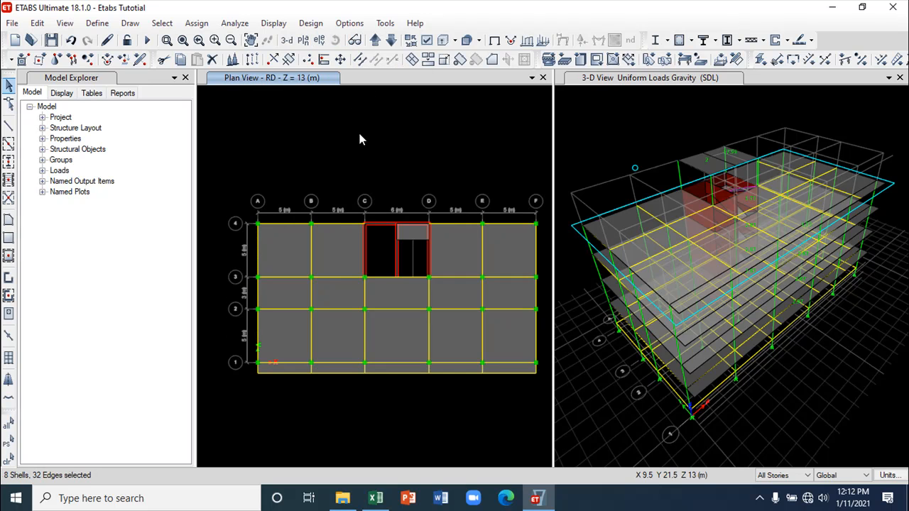
{"action": "left_click", "coordinate": [354, 41]}
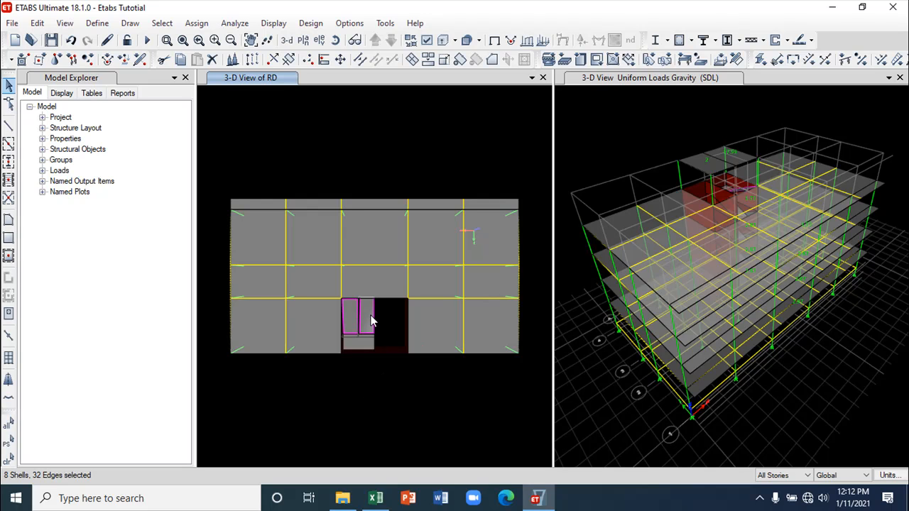
- Add the stair landing slab between grids C and D to the selection and bring up the shell load assignment options
{"action": "left_click", "coordinate": [361, 347]}
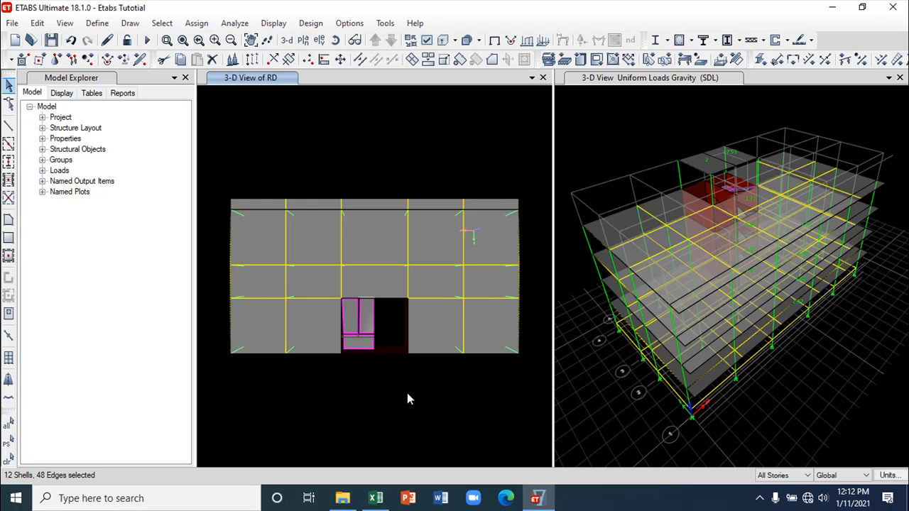
{"action": "left_click", "coordinate": [190, 25]}
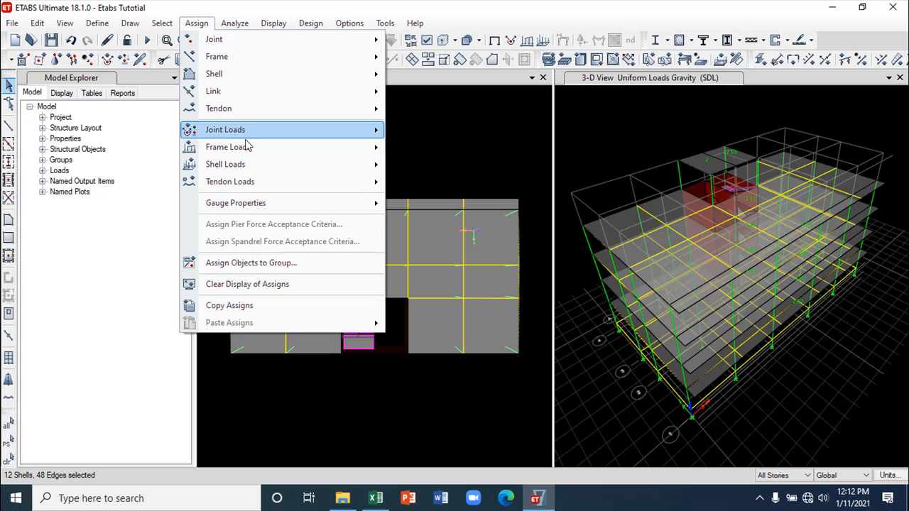
{"action": "mouse_move", "coordinate": [262, 174]}
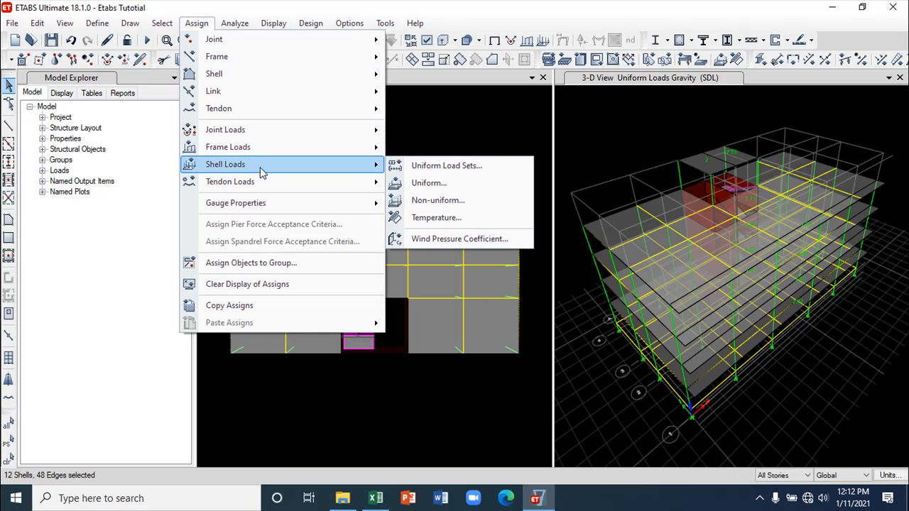
- Open the uniform shell load assignment for the selected stair shells and set the load pattern to Dead
{"action": "left_click", "coordinate": [437, 184]}
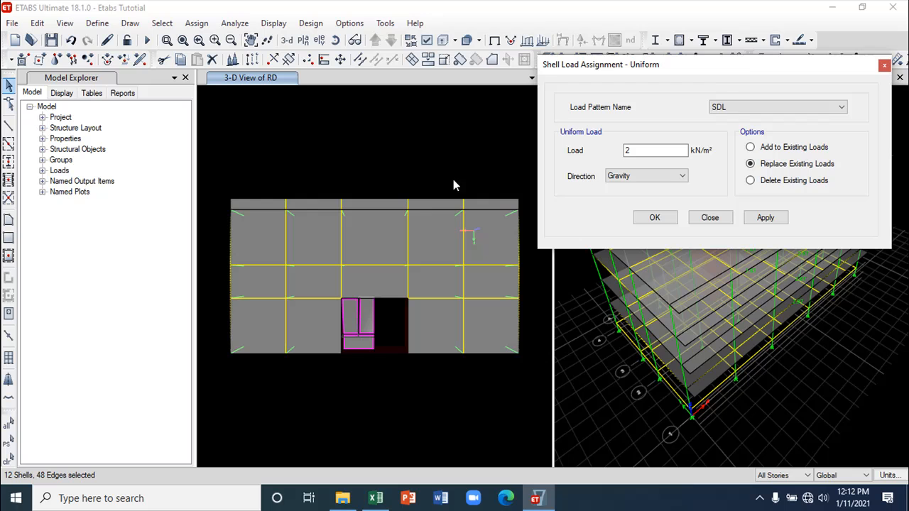
{"action": "left_click_drag", "start_coordinate": [731, 66], "coordinate": [621, 56]}
{"action": "left_click", "coordinate": [727, 100]}
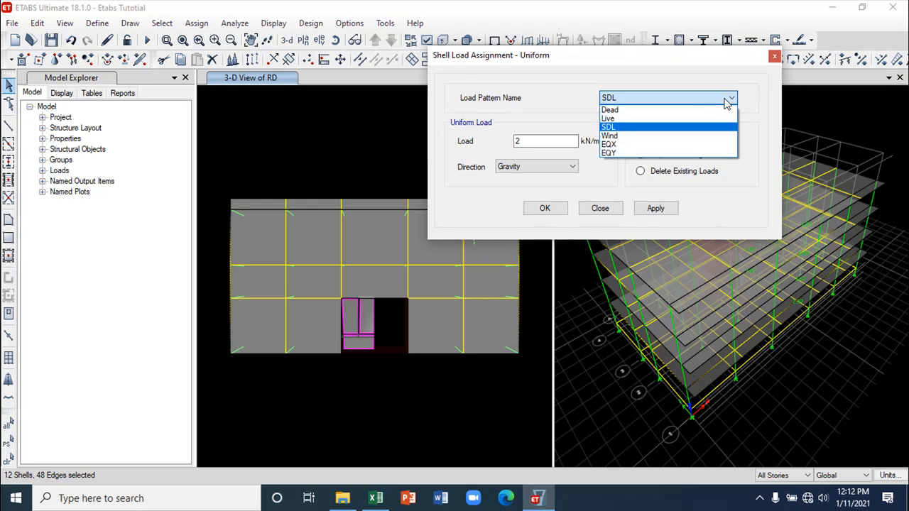
{"action": "left_click", "coordinate": [639, 111]}
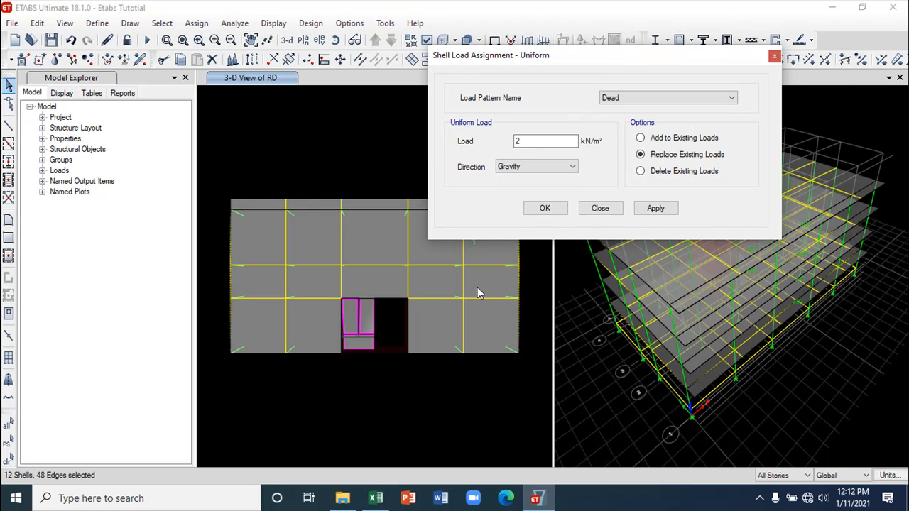
- Look up the staircase self-weight dead load in the Excel load sheet and return to ETABS
{"action": "left_click", "coordinate": [374, 501]}
{"action": "scroll", "coordinate": [277, 369], "scroll_direction": "down", "scroll_amount": 4}
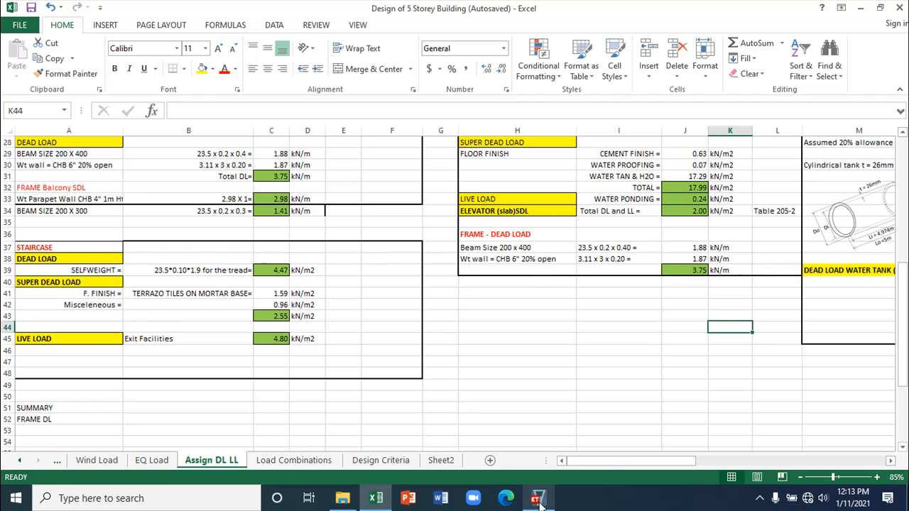
{"action": "mouse_move", "coordinate": [541, 502]}
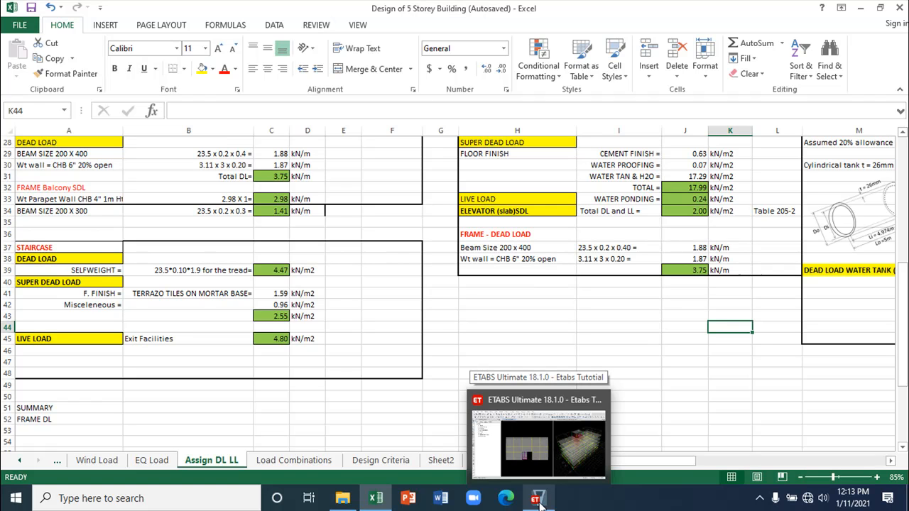
{"action": "left_click", "coordinate": [539, 474]}
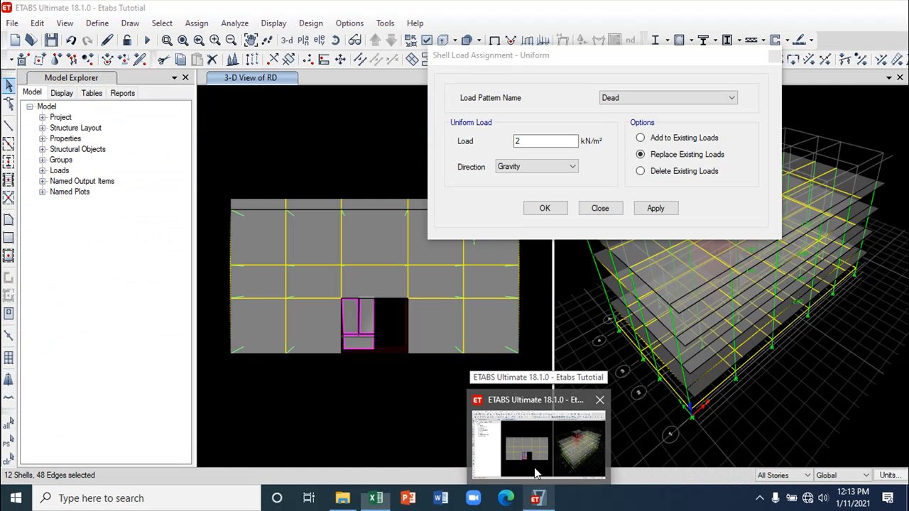
- Deselect the landing slabs and add a uniform Dead gravity load of 4.47 kN/m² to the remaining stair flight shells
{"action": "left_click", "coordinate": [359, 345]}
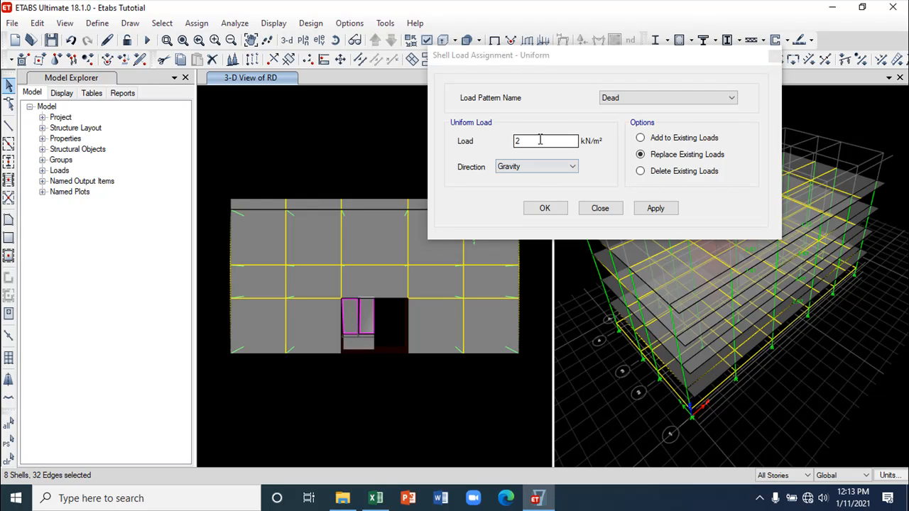
{"action": "left_click", "coordinate": [376, 499]}
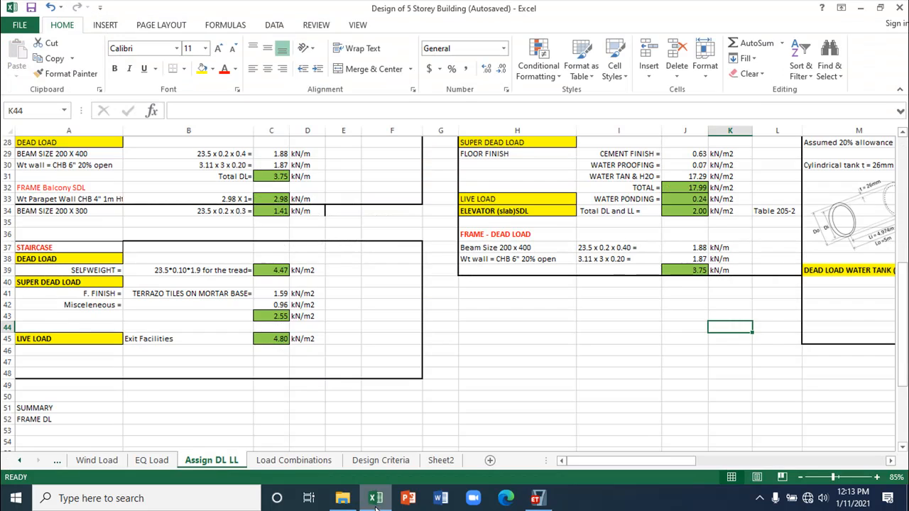
{"action": "left_click", "coordinate": [375, 499]}
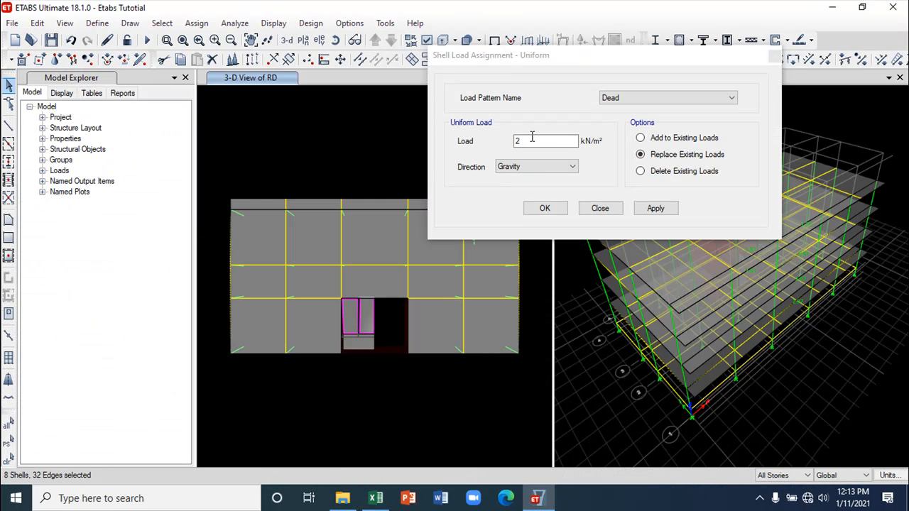
{"action": "left_click", "coordinate": [506, 134]}
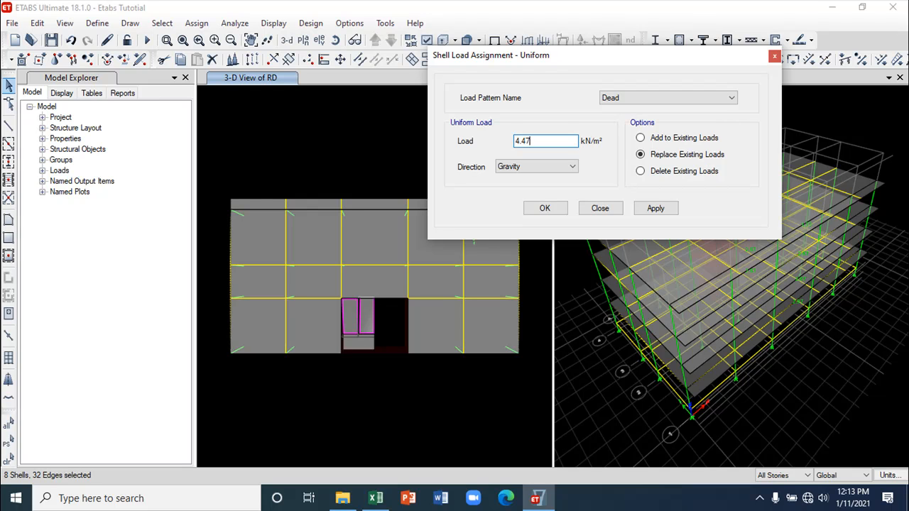
{"action": "left_click", "coordinate": [640, 138]}
{"action": "left_click", "coordinate": [654, 208]}
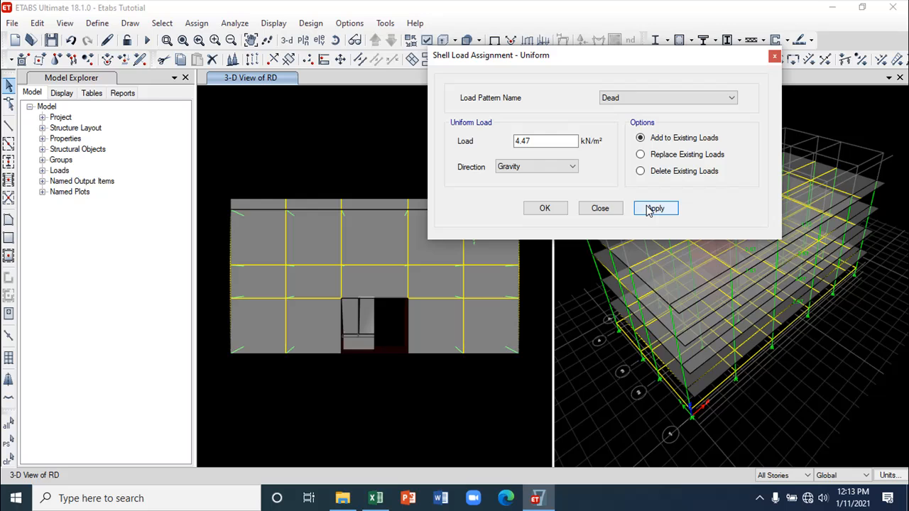
{"action": "left_click", "coordinate": [600, 208]}
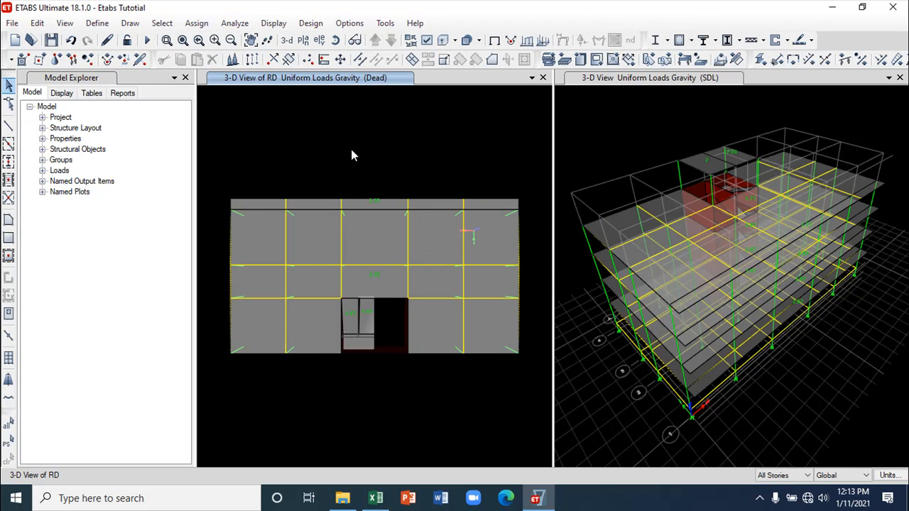
- Select the stair landing shells and open the uniform shell load assignment for them
{"action": "left_click", "coordinate": [362, 348]}
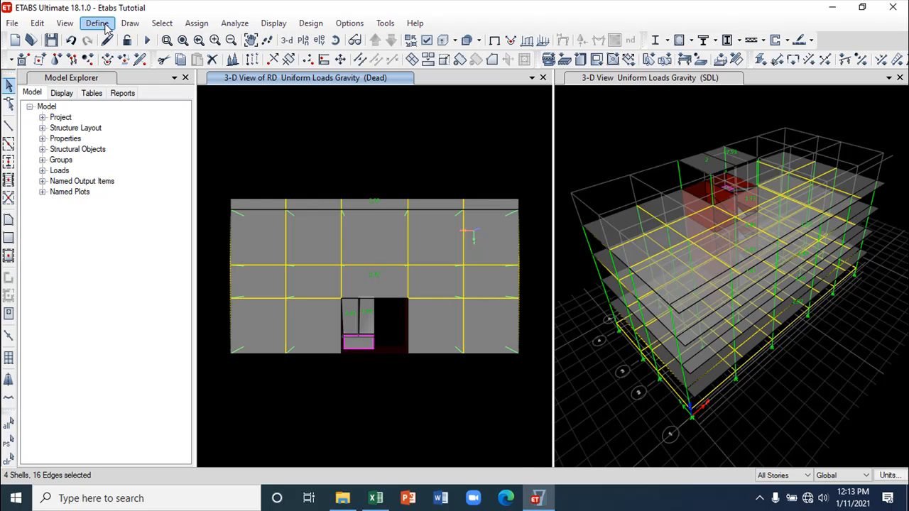
{"action": "left_click", "coordinate": [197, 25]}
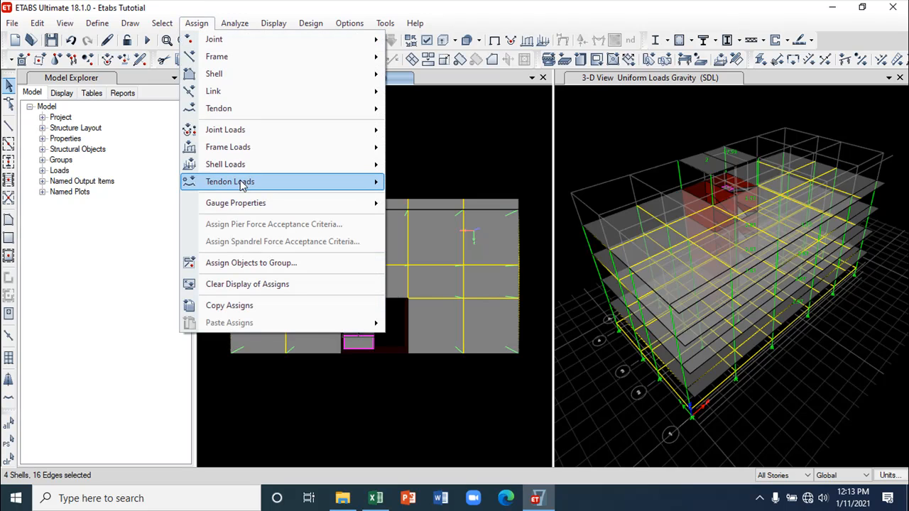
{"action": "mouse_move", "coordinate": [248, 166]}
{"action": "left_click", "coordinate": [453, 186]}
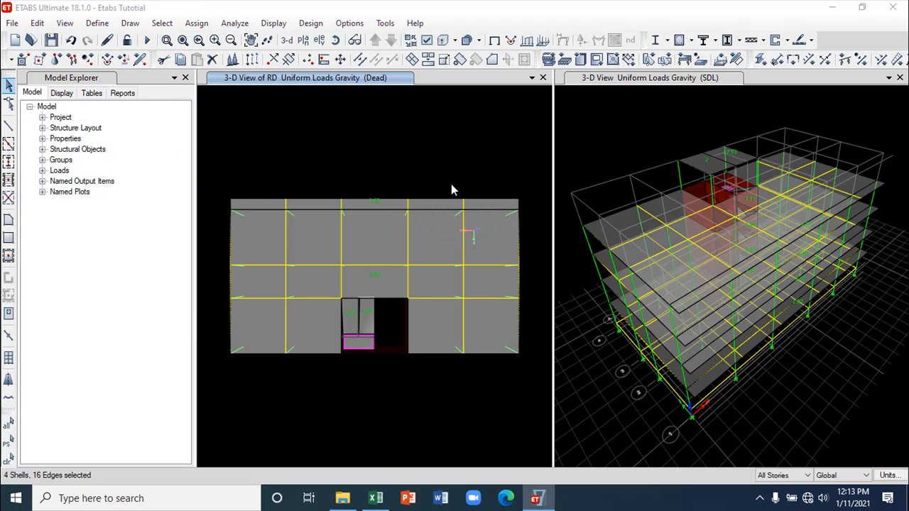
- Switch to Excel, try the staircase self-weight formula as =23.5*0.1 in C39, and undo the change
{"action": "left_click", "coordinate": [376, 498]}
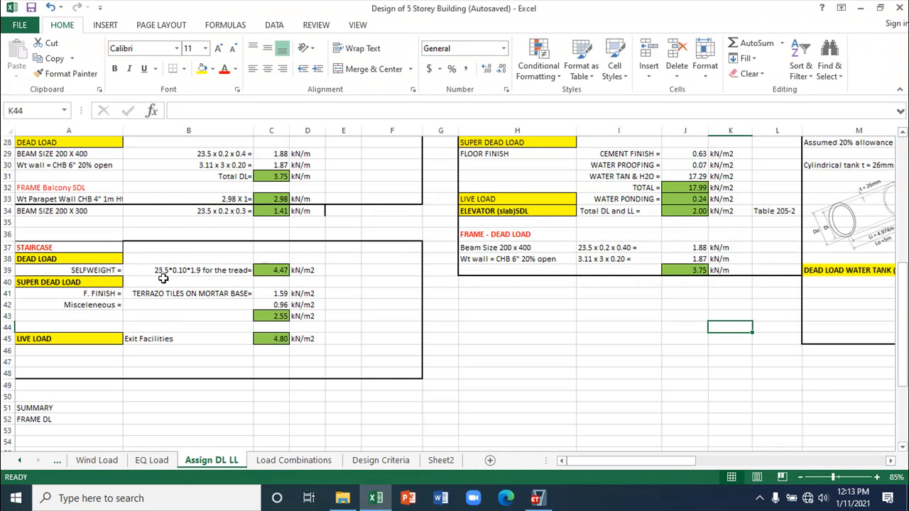
{"action": "left_click", "coordinate": [268, 270]}
{"action": "left_click_drag", "start_coordinate": [230, 111], "coordinate": [214, 110]}
{"action": "key", "text": "BackSpace"}
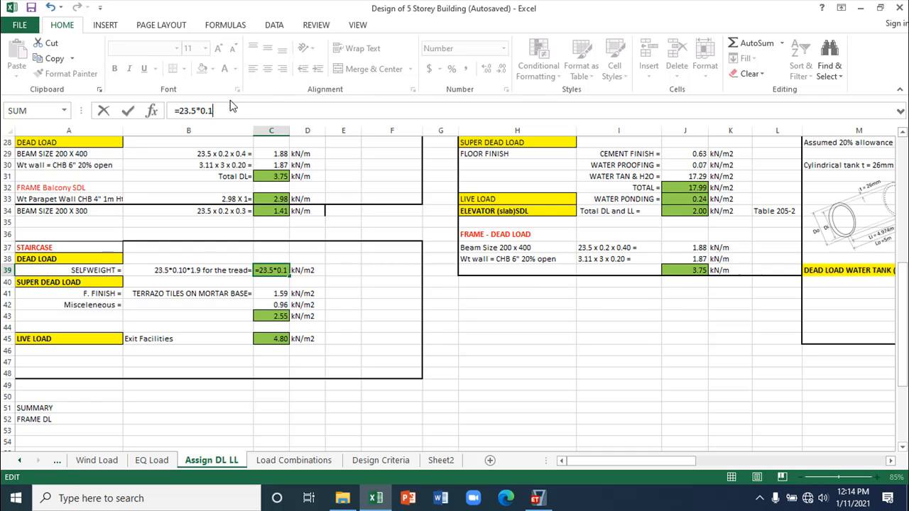
{"action": "left_click", "coordinate": [127, 110]}
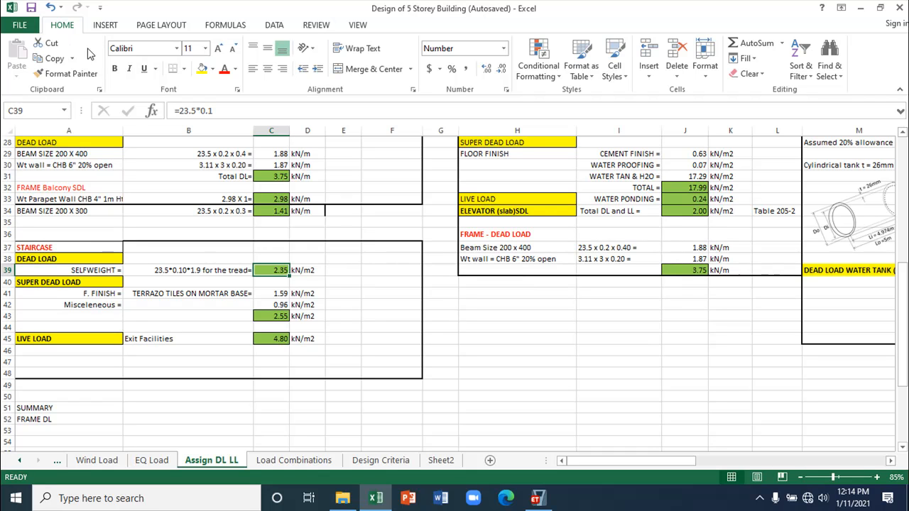
{"action": "left_click", "coordinate": [49, 7]}
- Enter 2.35 in C40 and its unit kN/m2 in D40 of the staircase load table
{"action": "left_click", "coordinate": [271, 283]}
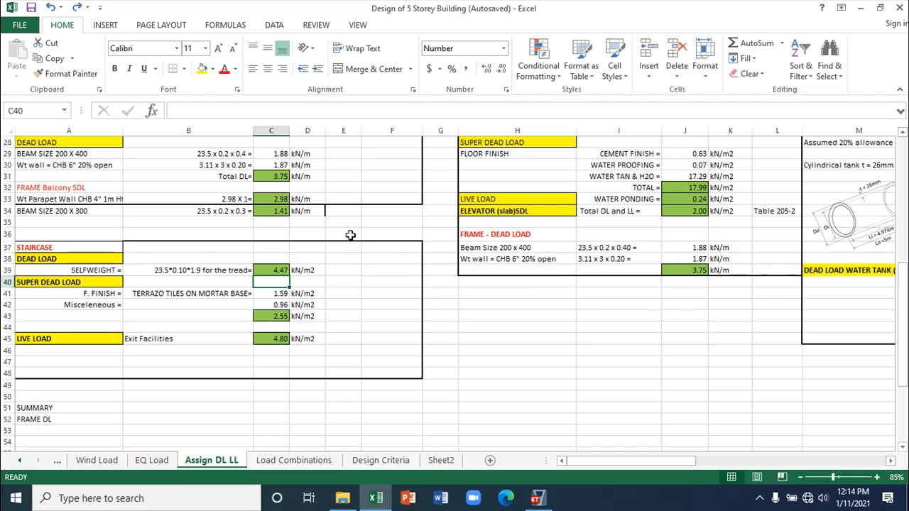
{"action": "type", "text": "2.35"}
{"action": "left_click", "coordinate": [297, 282]}
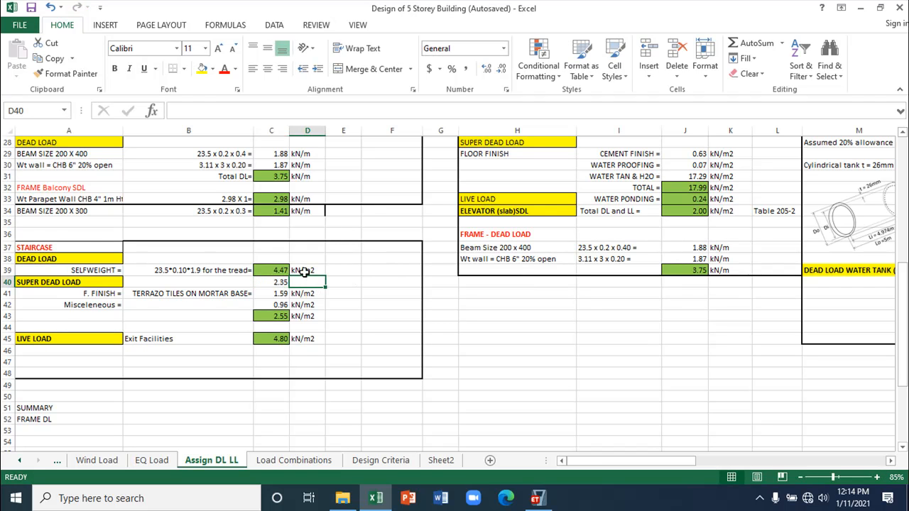
{"action": "type", "text": "K"}
{"action": "key", "text": "BackSpace"}
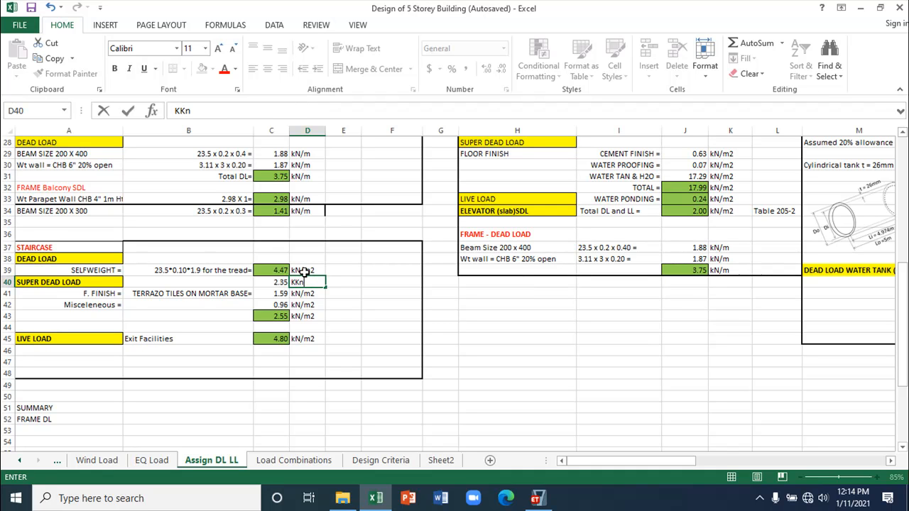
{"action": "key", "text": "BackSpace"}
{"action": "key", "text": "BackSpace"}
{"action": "type", "text": "N/m2"}
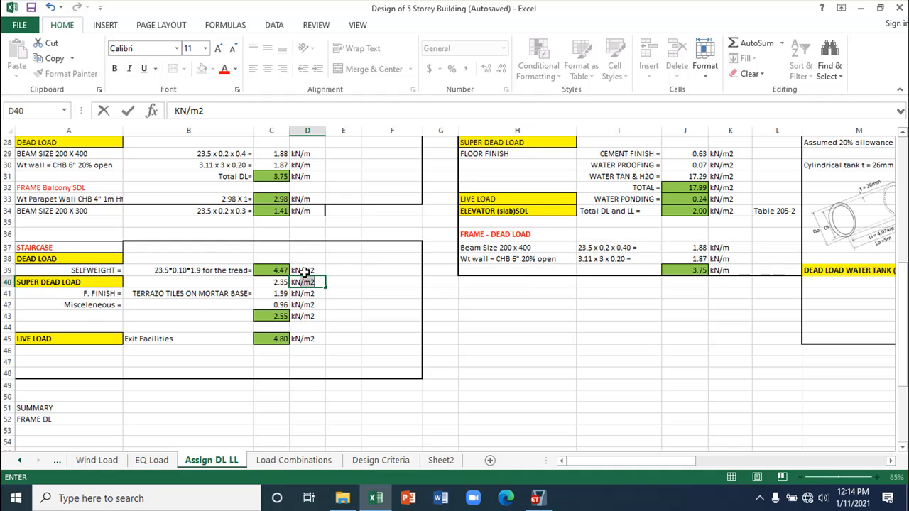
- Label the 2.35 load as "Landing" in B40 and right-align the label
{"action": "left_click", "coordinate": [241, 283]}
{"action": "type", "text": "Ln"}
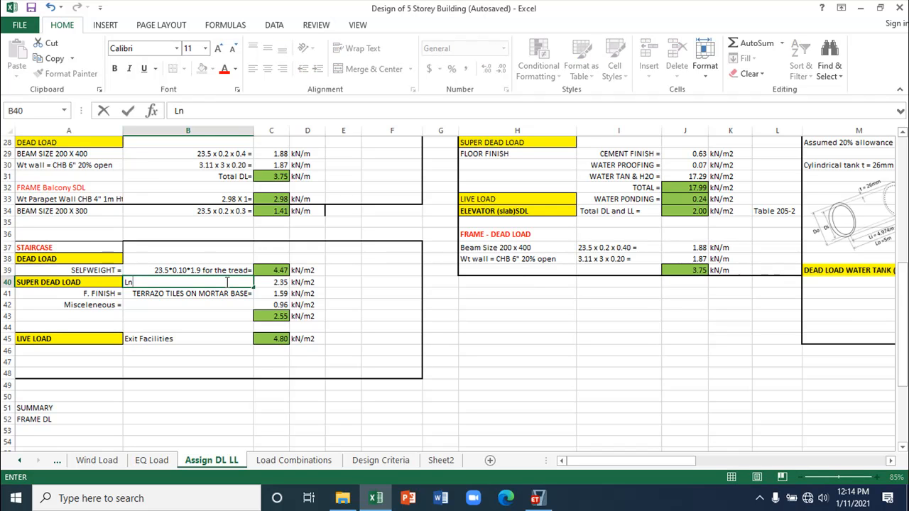
{"action": "type", "text": "nding"}
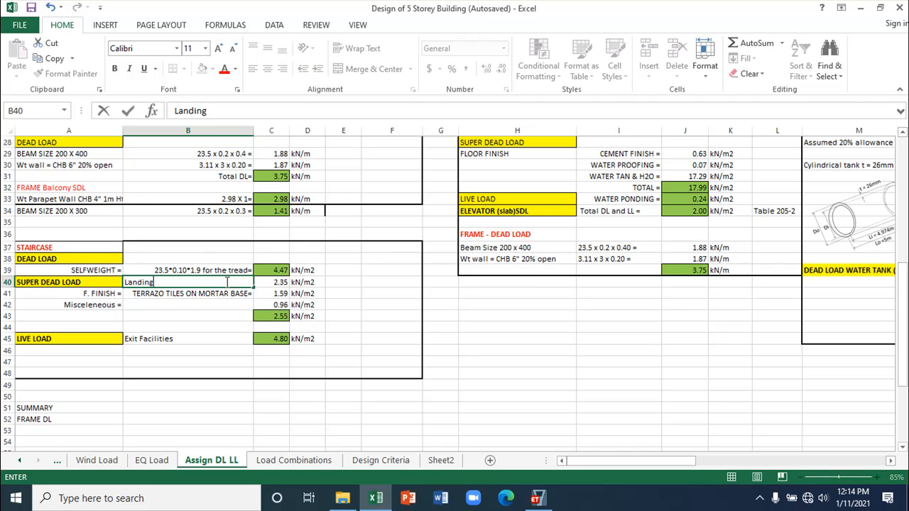
{"action": "left_click", "coordinate": [237, 359]}
{"action": "left_click", "coordinate": [186, 281]}
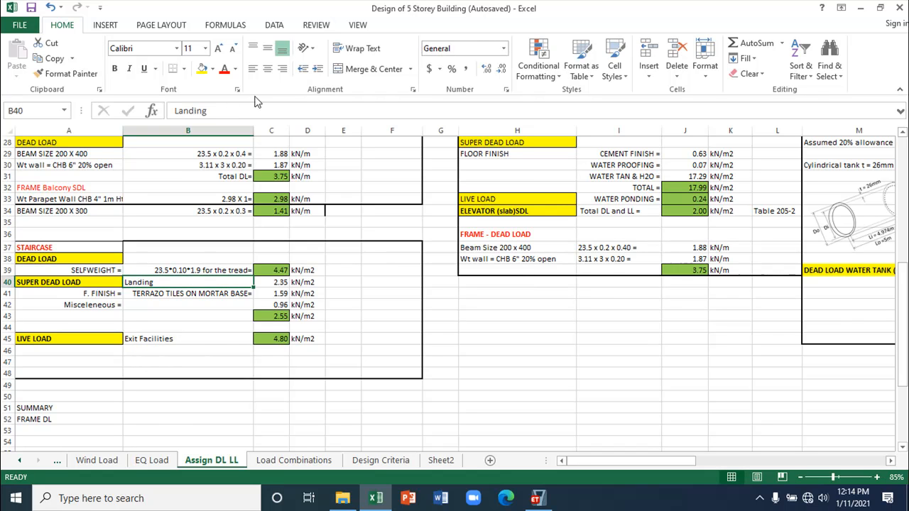
{"action": "left_click", "coordinate": [282, 68]}
- Fill the landing load value cell C40 with green
{"action": "left_click", "coordinate": [267, 284]}
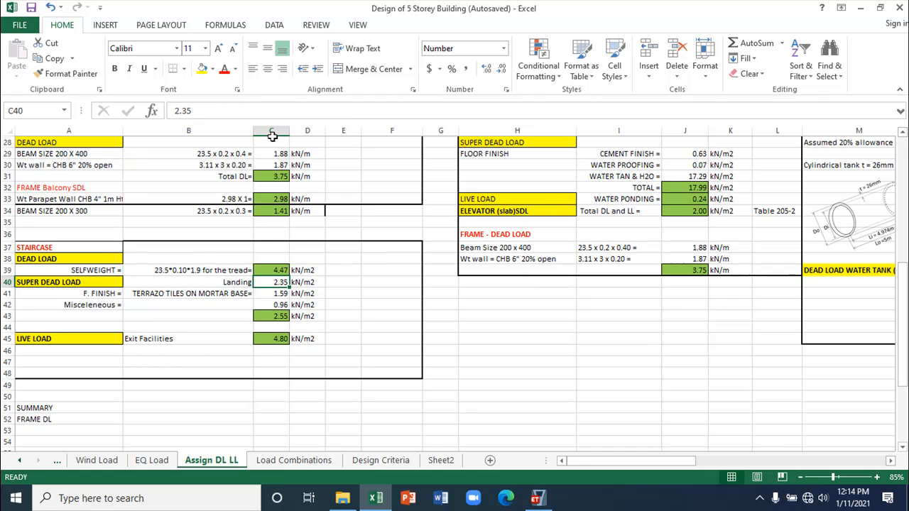
{"action": "left_click", "coordinate": [213, 69]}
{"action": "left_click", "coordinate": [257, 173]}
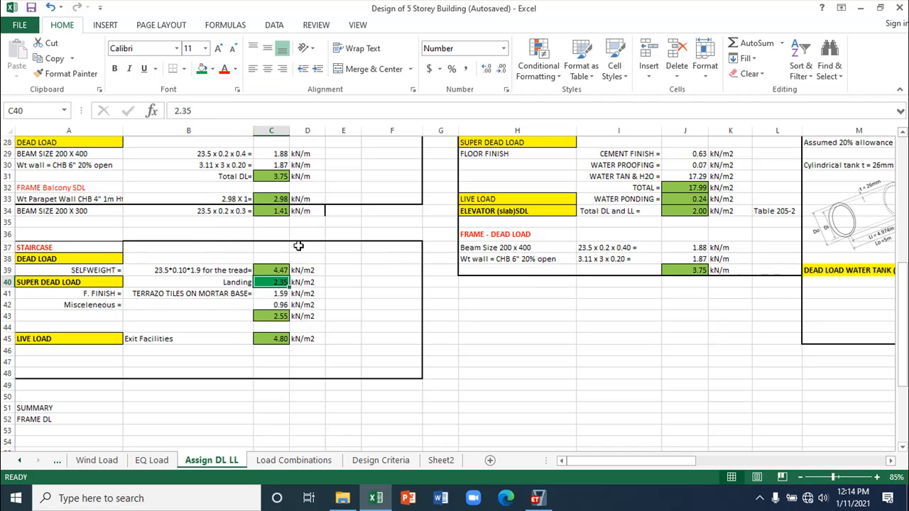
{"action": "left_click", "coordinate": [392, 353]}
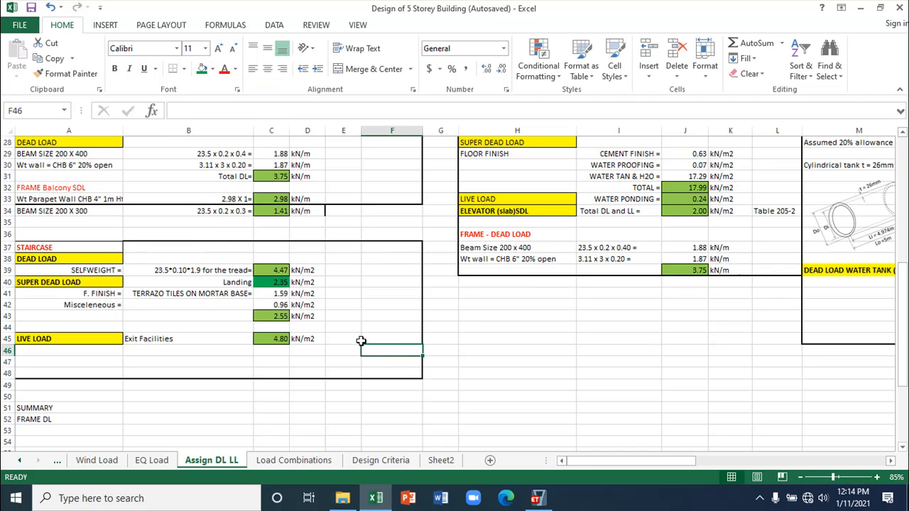
- Return to ETABS and add a uniform Dead gravity load of 2.35 kN/m² to the selected landing shells
{"action": "left_click", "coordinate": [536, 497]}
{"action": "left_click_drag", "start_coordinate": [544, 141], "coordinate": [499, 136]}
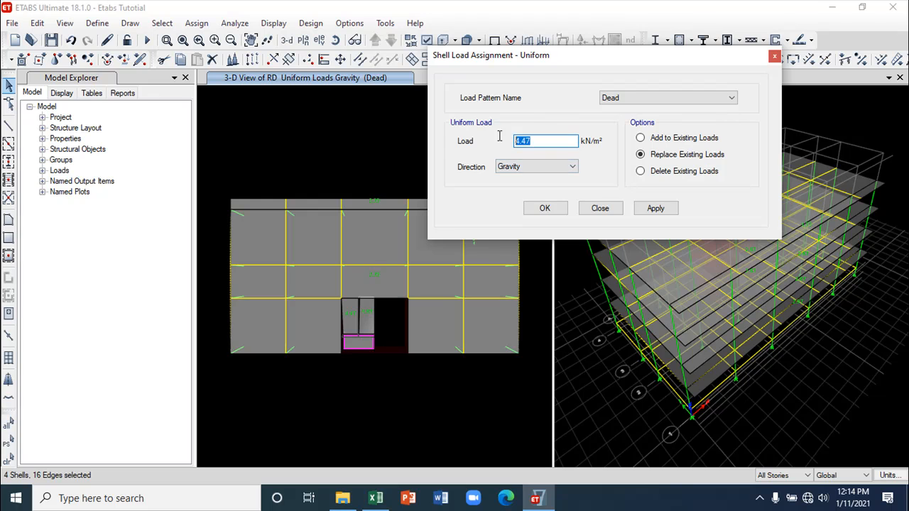
{"action": "type", "text": "2.35"}
{"action": "left_click", "coordinate": [640, 138]}
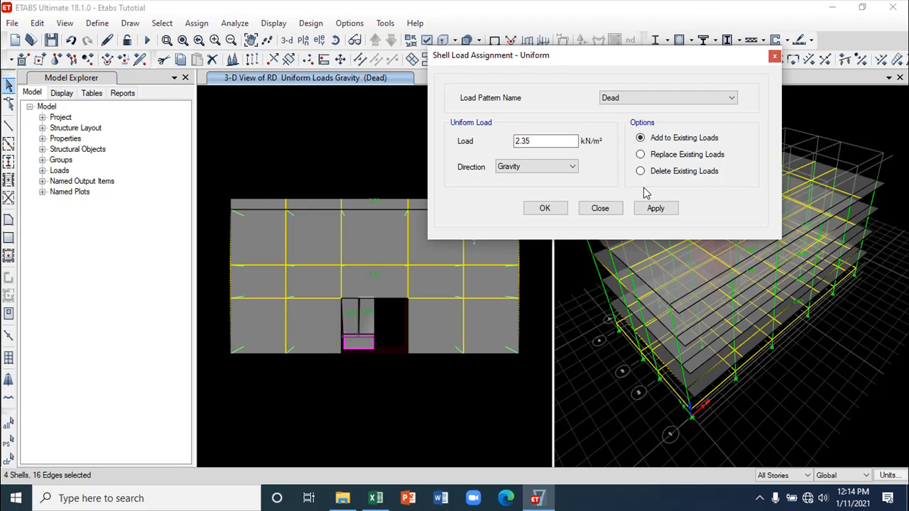
{"action": "left_click", "coordinate": [655, 208]}
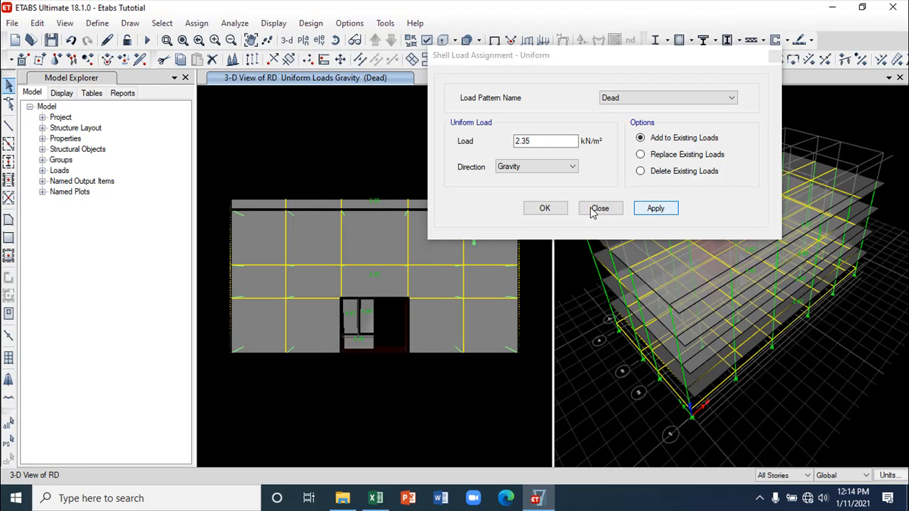
{"action": "left_click", "coordinate": [598, 208]}
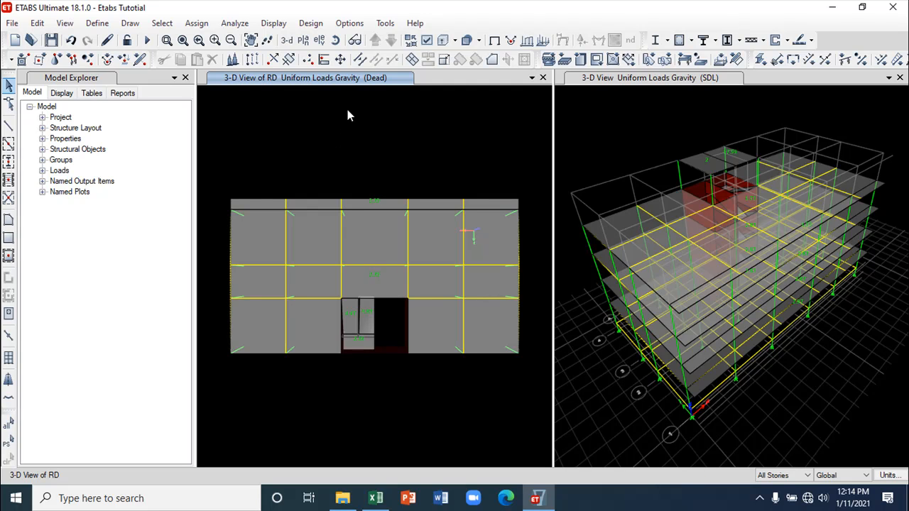
- Show the roof deck in plan view and step down to the 3rd story to check the Dead shell loads
{"action": "left_click", "coordinate": [355, 40]}
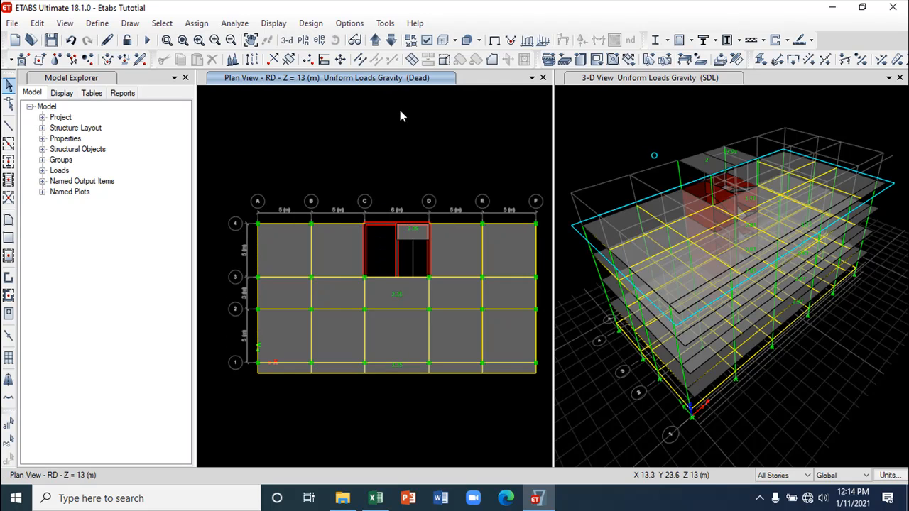
{"action": "left_click", "coordinate": [392, 42]}
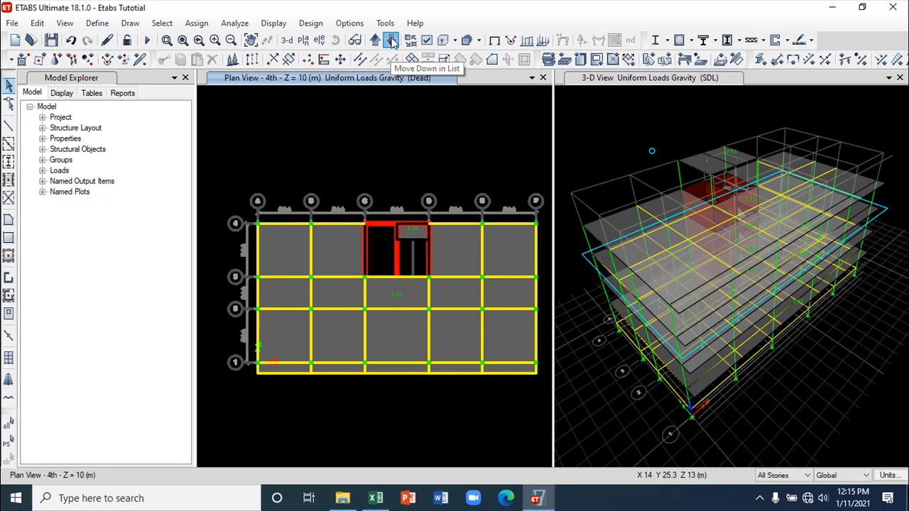
{"action": "left_click", "coordinate": [392, 42]}
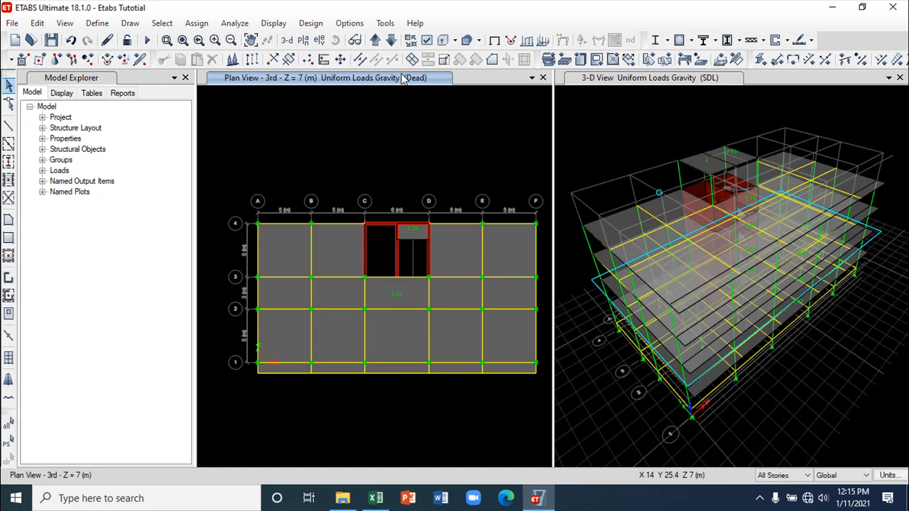
- Check the Dead shell loads on the 4th and 3rd stories, toggling each plan to perspective and back
{"action": "left_click", "coordinate": [375, 41]}
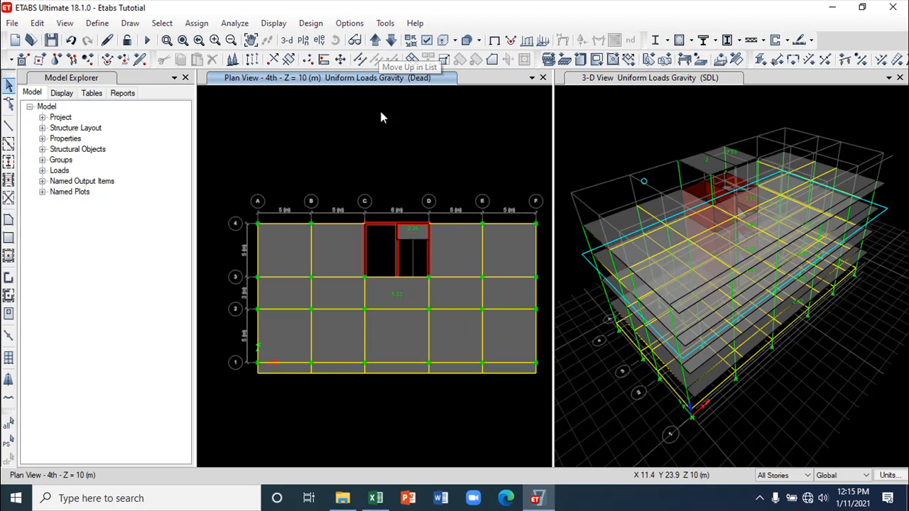
{"action": "left_click", "coordinate": [354, 40]}
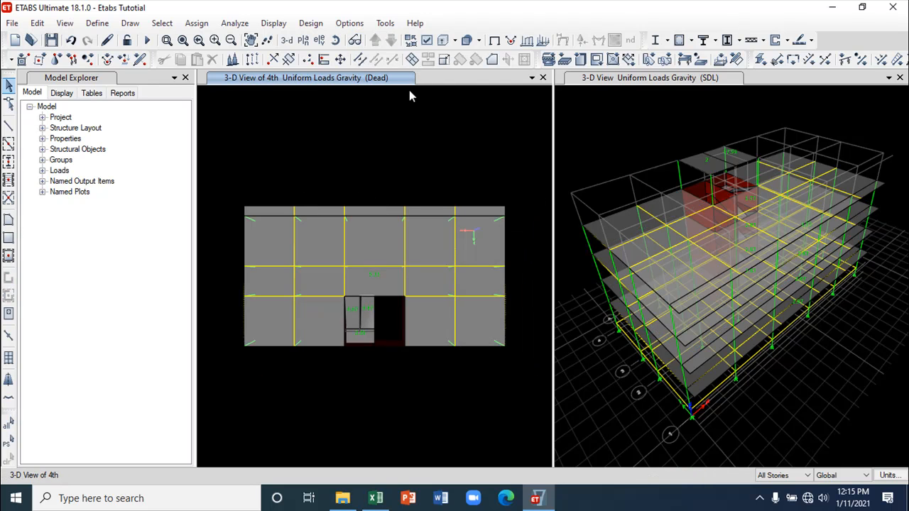
{"action": "left_click", "coordinate": [355, 40]}
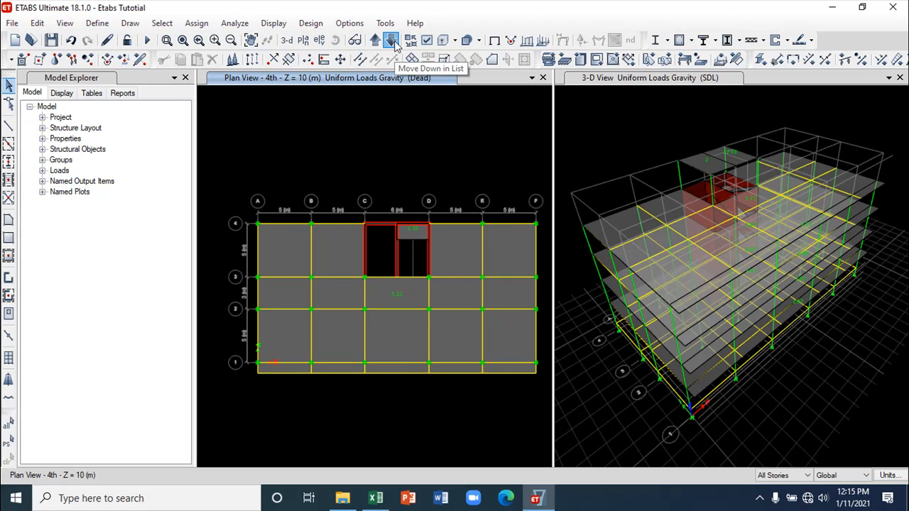
{"action": "left_click", "coordinate": [391, 40]}
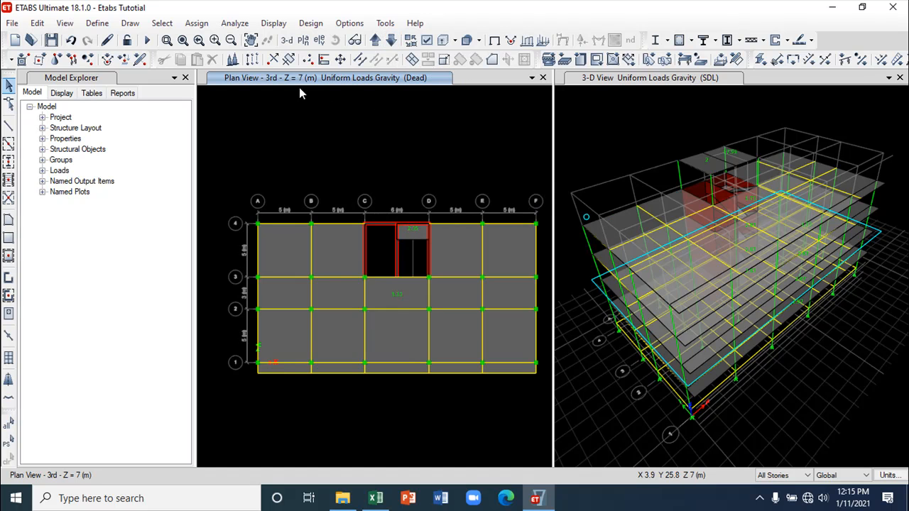
{"action": "left_click", "coordinate": [355, 41]}
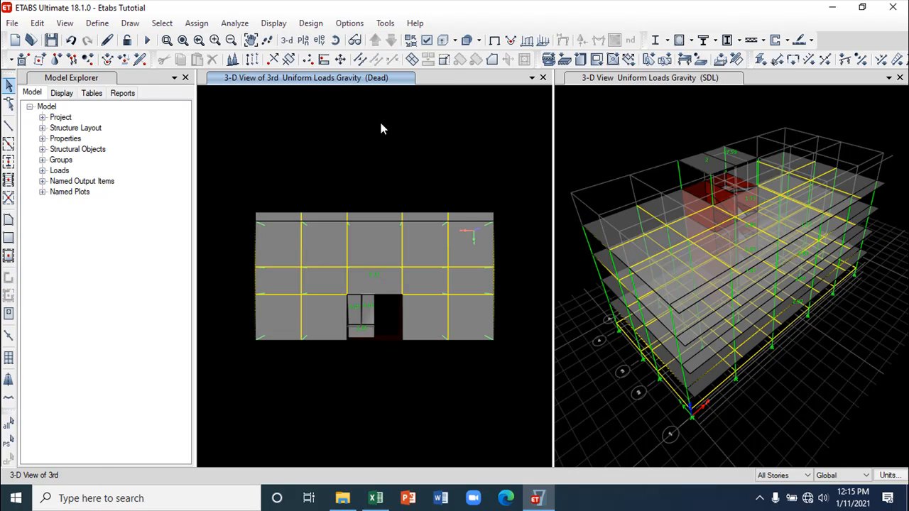
{"action": "left_click", "coordinate": [356, 40]}
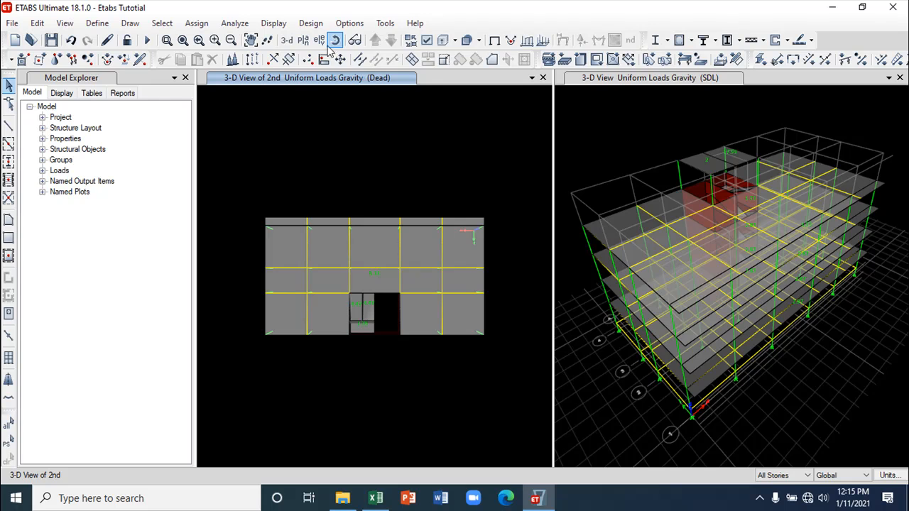
- Check the Dead shell loads on the 2nd story and the reference plane at Z = 2.5 m, and return to the 4th-story plan
{"action": "left_click", "coordinate": [357, 41]}
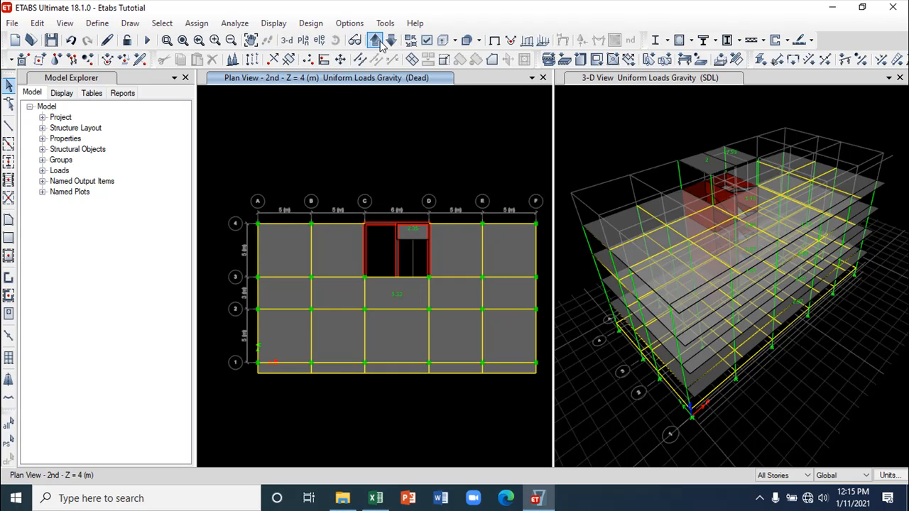
{"action": "left_click", "coordinate": [391, 40]}
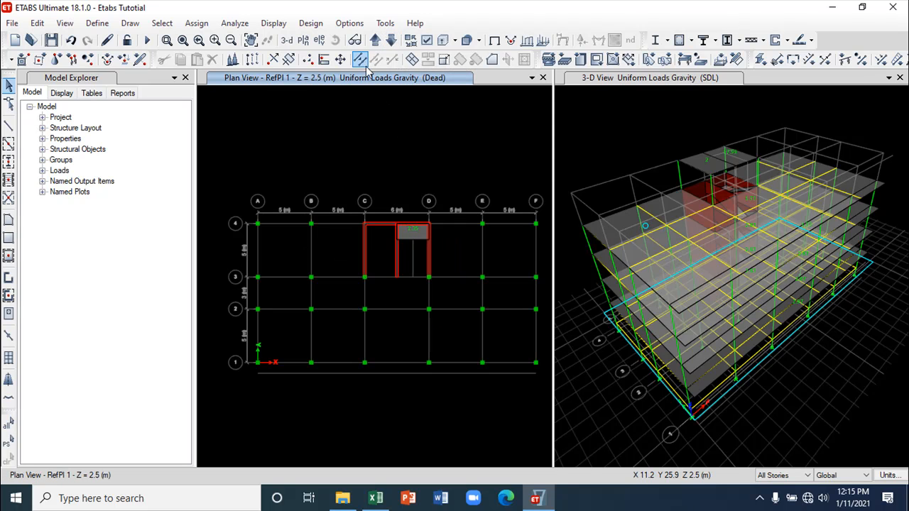
{"action": "left_click", "coordinate": [354, 42]}
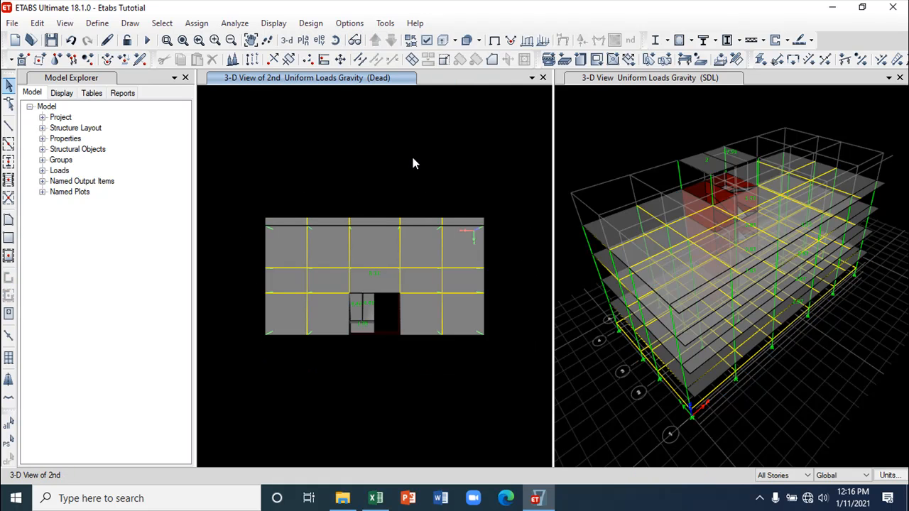
{"action": "left_click", "coordinate": [354, 40]}
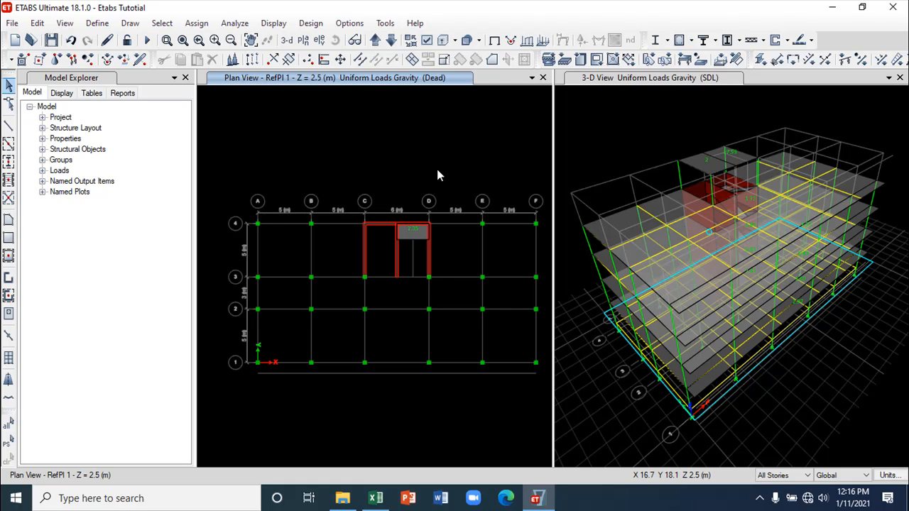
{"action": "left_click", "coordinate": [376, 39]}
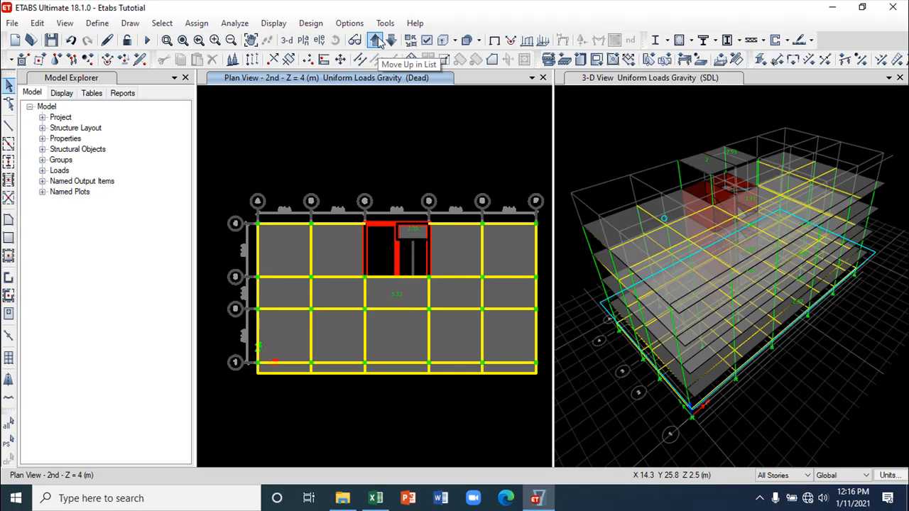
{"action": "left_click", "coordinate": [377, 40]}
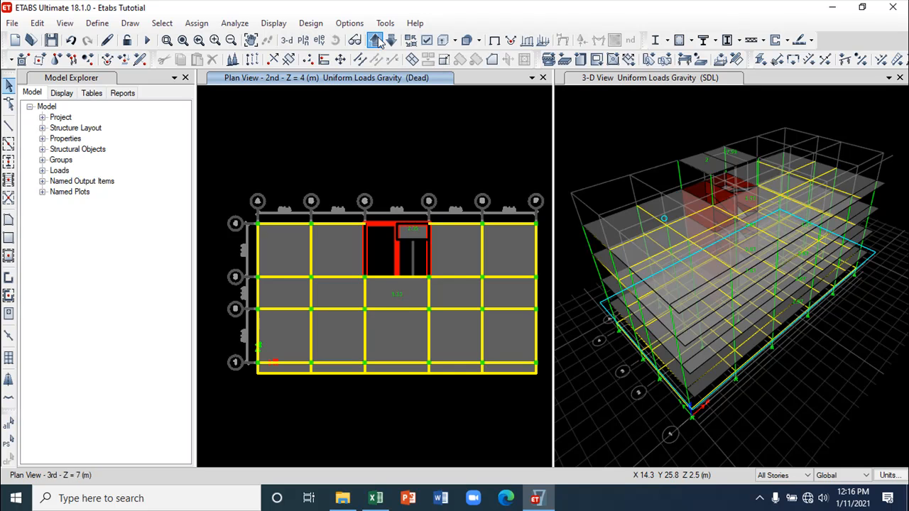
{"action": "left_click", "coordinate": [376, 40]}
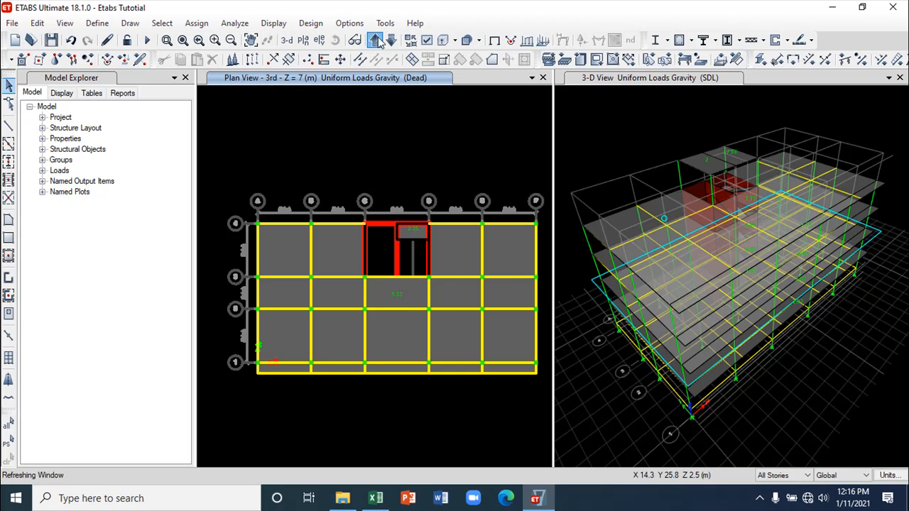
- Orbit the 3-D view to a low side angle and show the undeformed shape in both views to clear the load display
{"action": "left_click", "coordinate": [586, 129]}
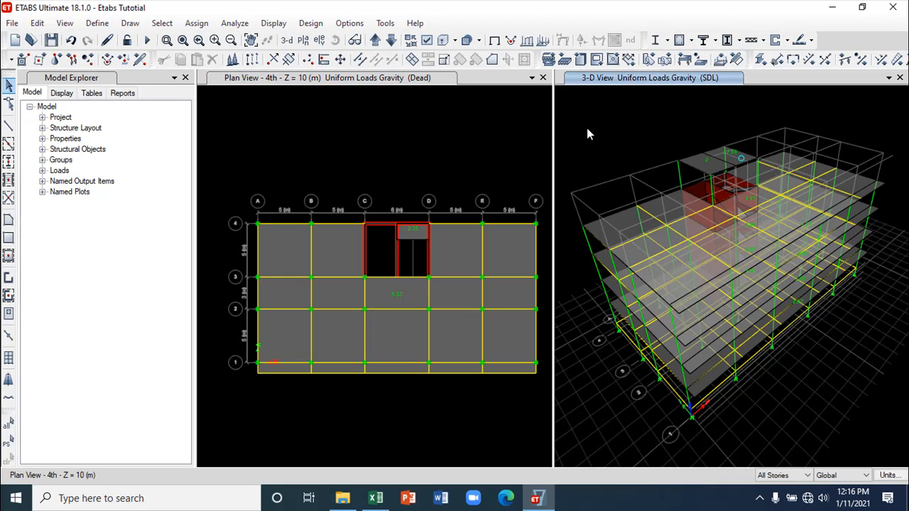
{"action": "left_click", "coordinate": [335, 40]}
{"action": "left_click_drag", "start_coordinate": [566, 122], "coordinate": [618, 173]}
{"action": "left_click", "coordinate": [434, 169]}
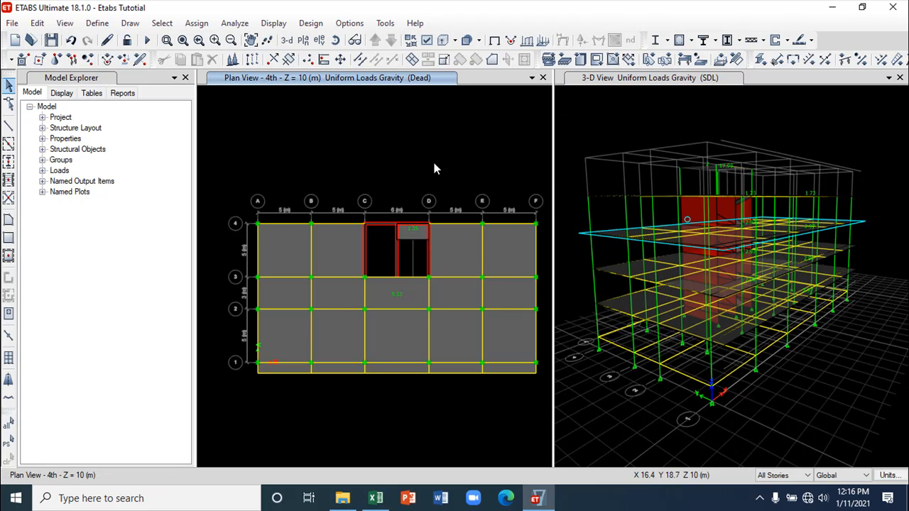
{"action": "left_click", "coordinate": [495, 43]}
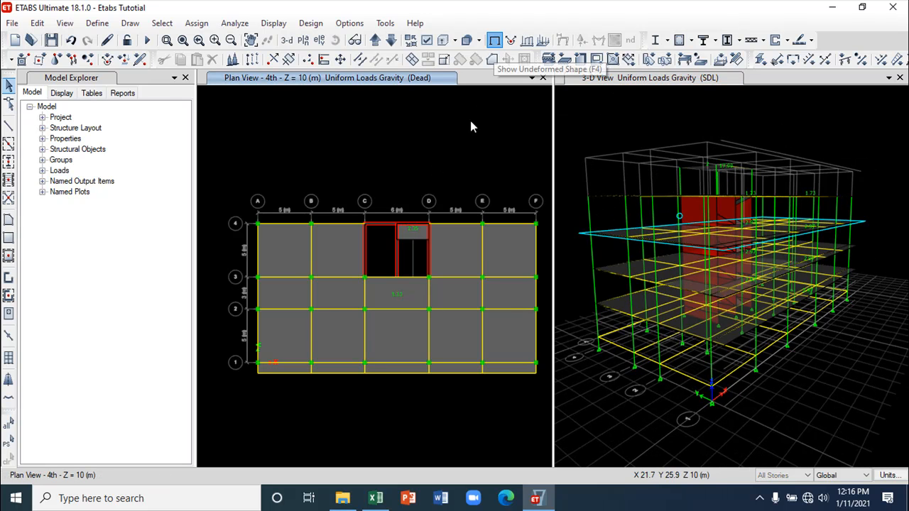
{"action": "left_click", "coordinate": [645, 108]}
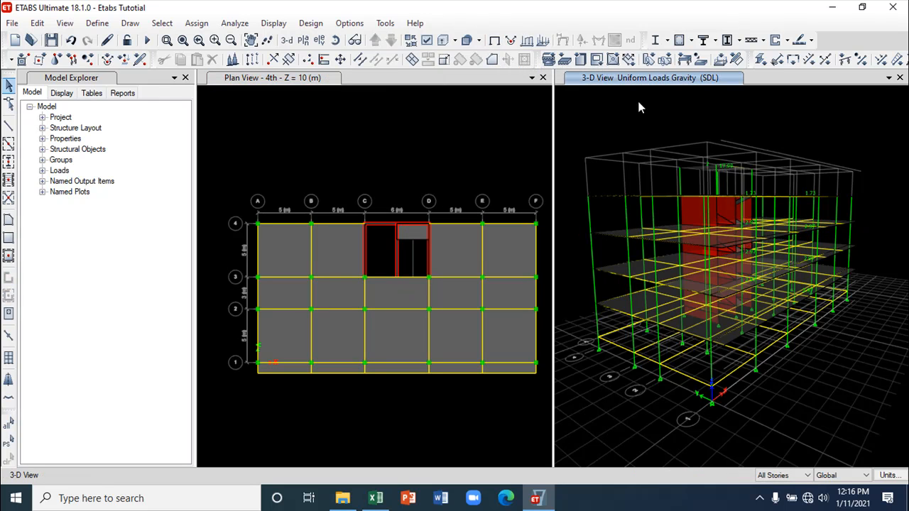
{"action": "left_click", "coordinate": [443, 162]}
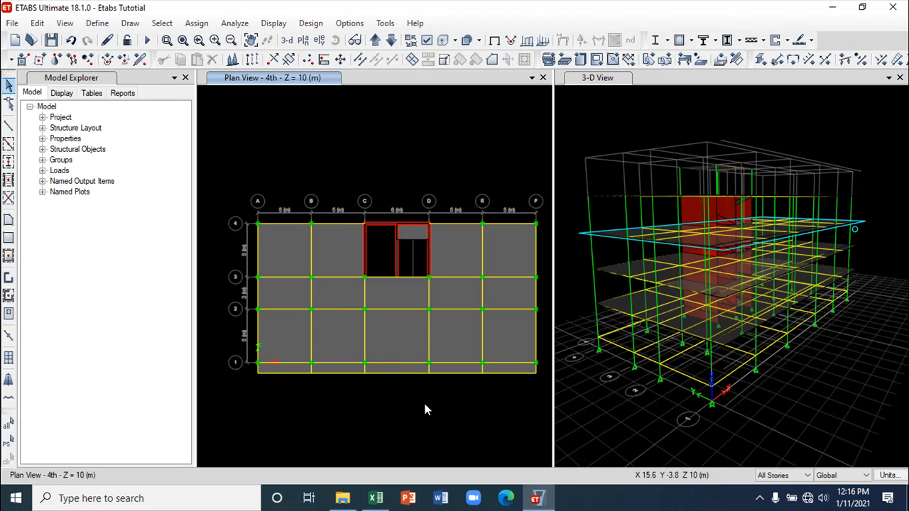
- Look up the residential live load of the GF to 4th floor main slab in cell C21 of the Excel load sheet and return to ETABS
{"action": "left_click", "coordinate": [375, 499]}
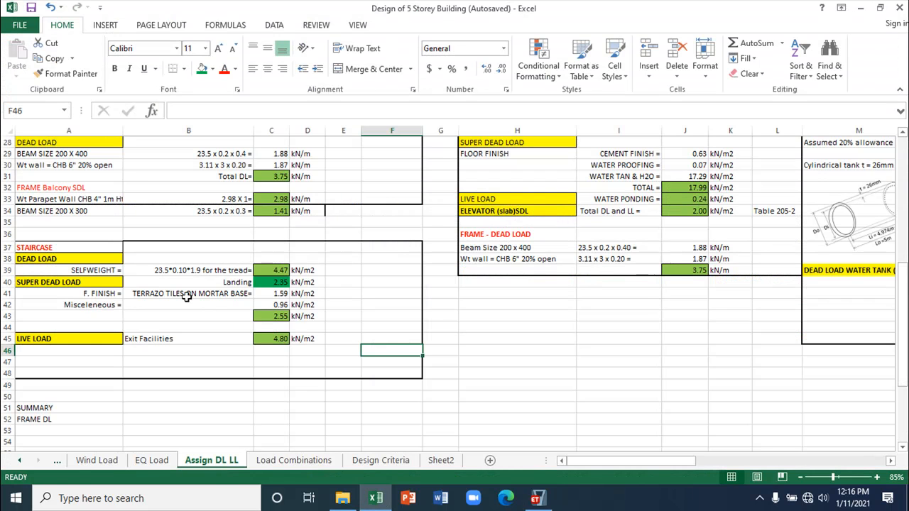
{"action": "scroll", "coordinate": [177, 275], "scroll_direction": "up", "scroll_amount": 7}
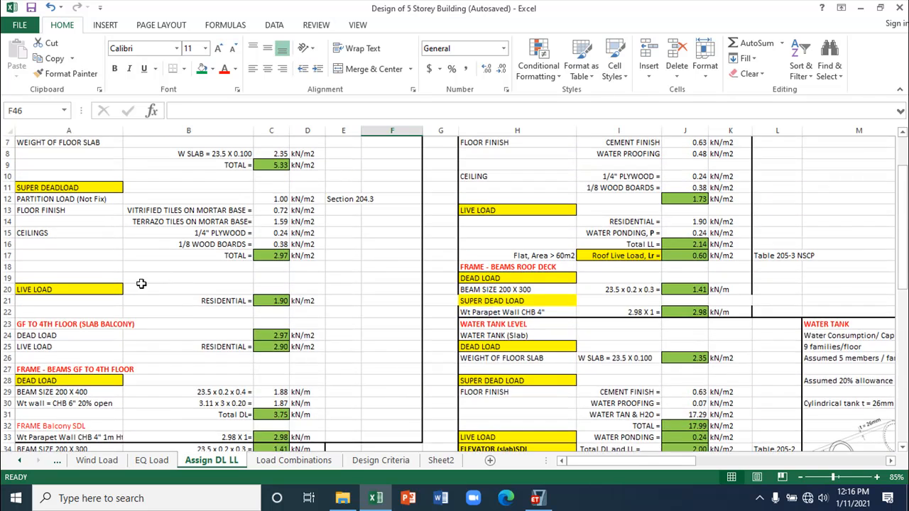
{"action": "scroll", "coordinate": [141, 283], "scroll_direction": "up", "scroll_amount": 1}
{"action": "scroll", "coordinate": [121, 257], "scroll_direction": "up", "scroll_amount": 1}
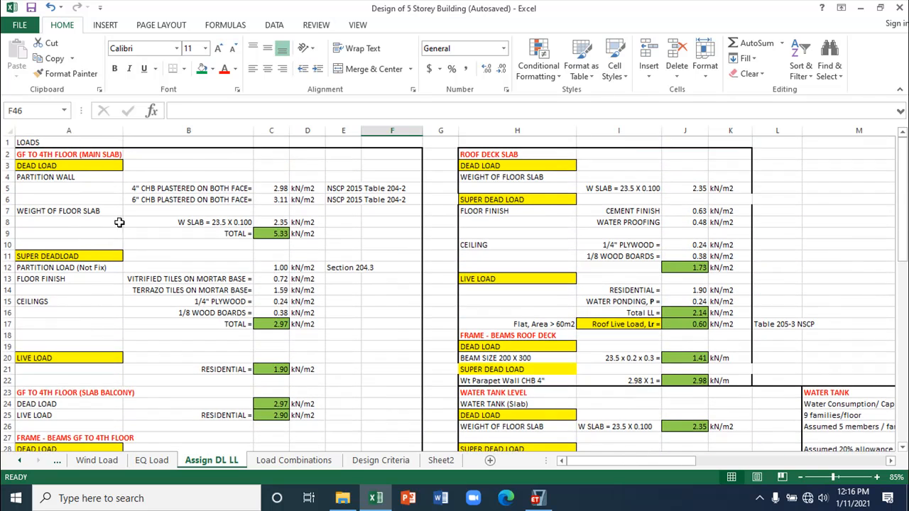
{"action": "scroll", "coordinate": [93, 323], "scroll_direction": "down", "scroll_amount": 2}
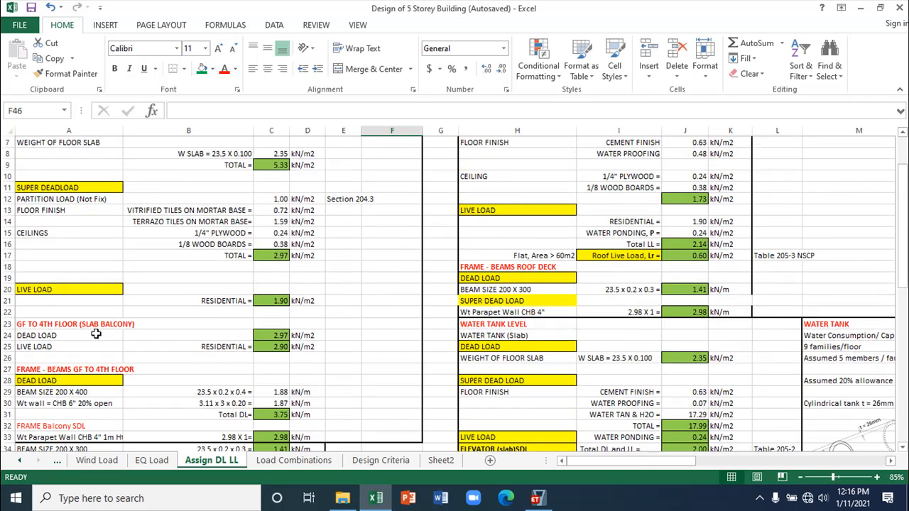
{"action": "left_click", "coordinate": [281, 301]}
{"action": "scroll", "coordinate": [310, 335], "scroll_direction": "up", "scroll_amount": 2}
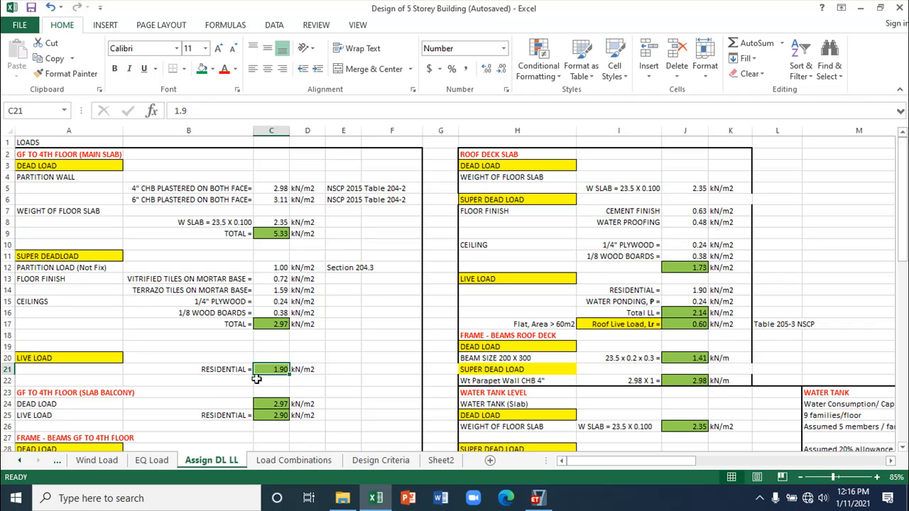
{"action": "scroll", "coordinate": [227, 362], "scroll_direction": "down", "scroll_amount": 2}
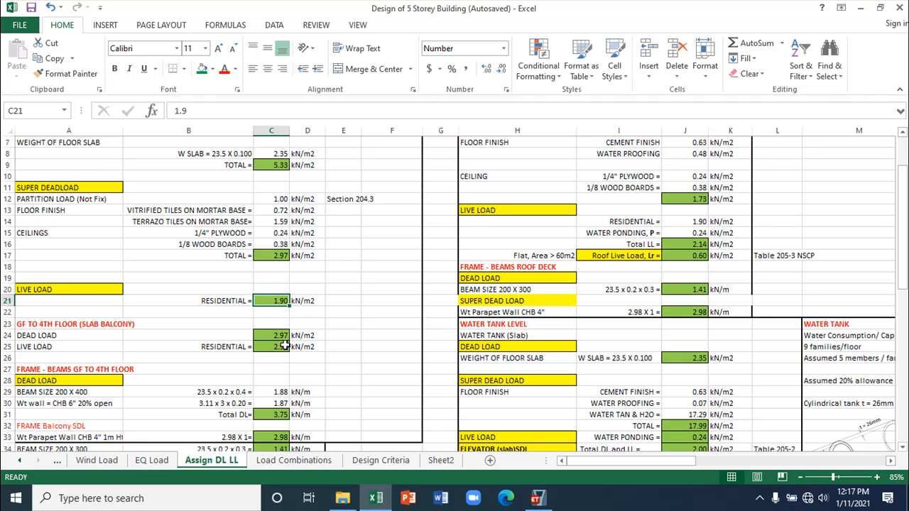
{"action": "left_click", "coordinate": [540, 500]}
{"action": "left_click", "coordinate": [349, 333]}
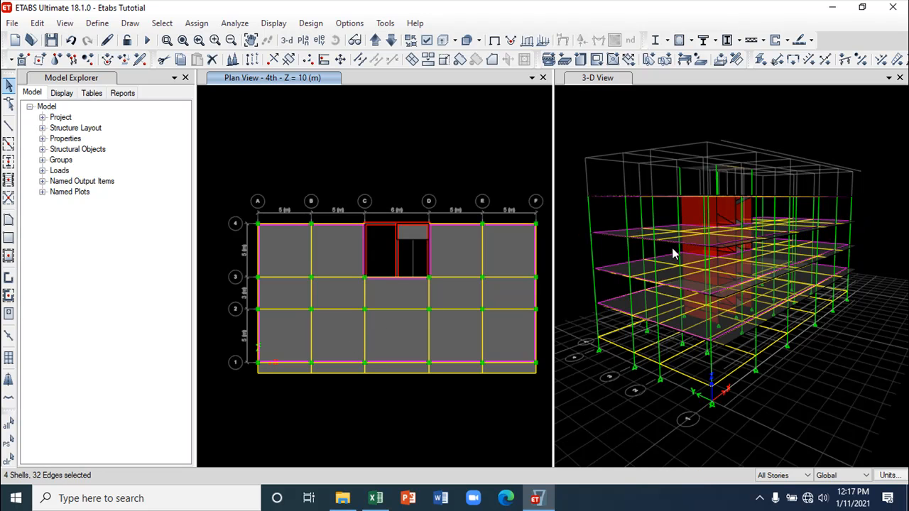
{"action": "scroll", "coordinate": [673, 256], "scroll_direction": "up", "scroll_amount": 3}
{"action": "scroll", "coordinate": [672, 260], "scroll_direction": "down", "scroll_amount": 3}
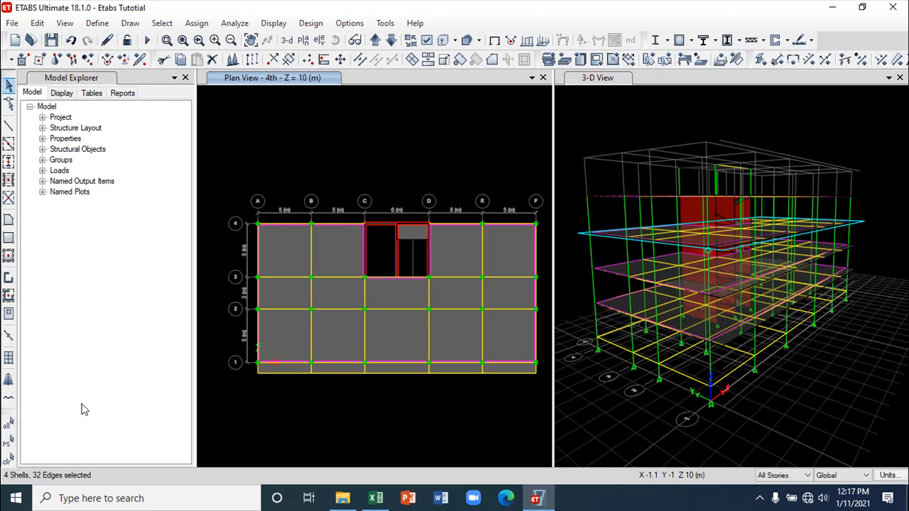
{"action": "left_click", "coordinate": [9, 459]}
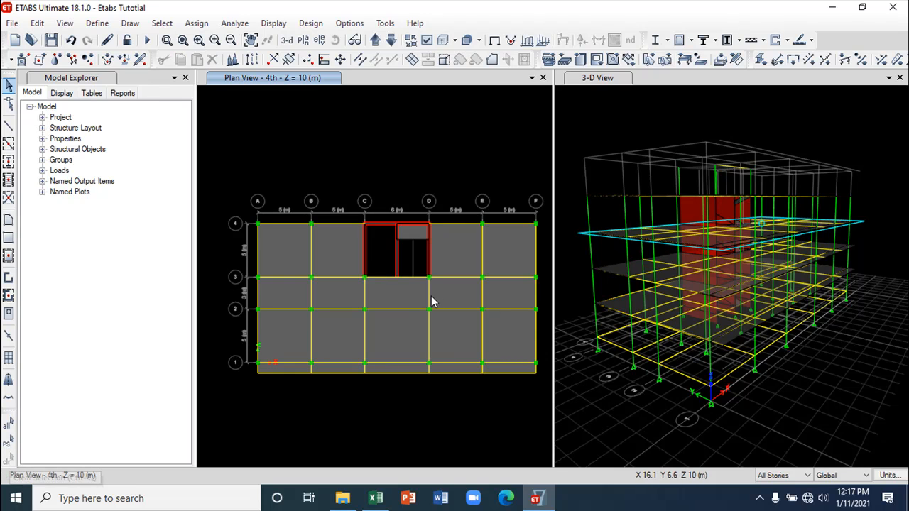
- Set the story scope to Similar Stories, select the main floor slab on the 4th-story plan and check the selection in 3-D
{"action": "left_click", "coordinate": [781, 475]}
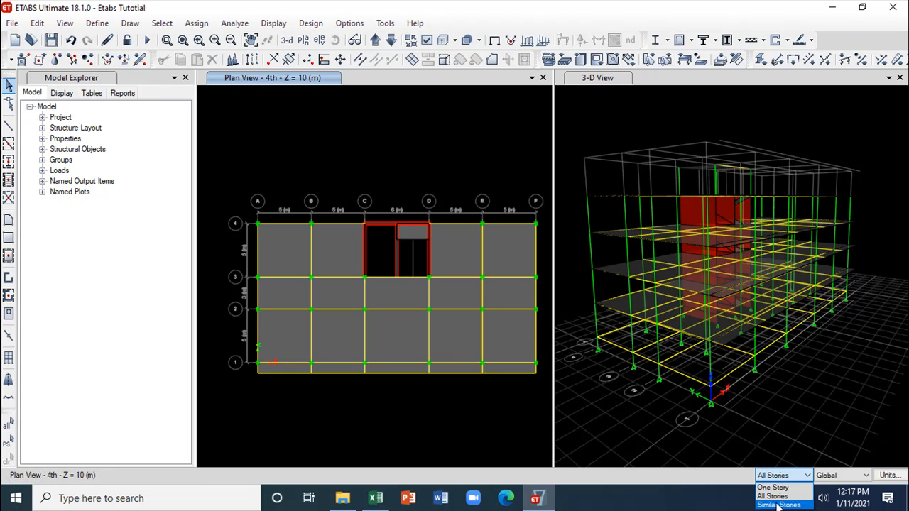
{"action": "left_click", "coordinate": [779, 505]}
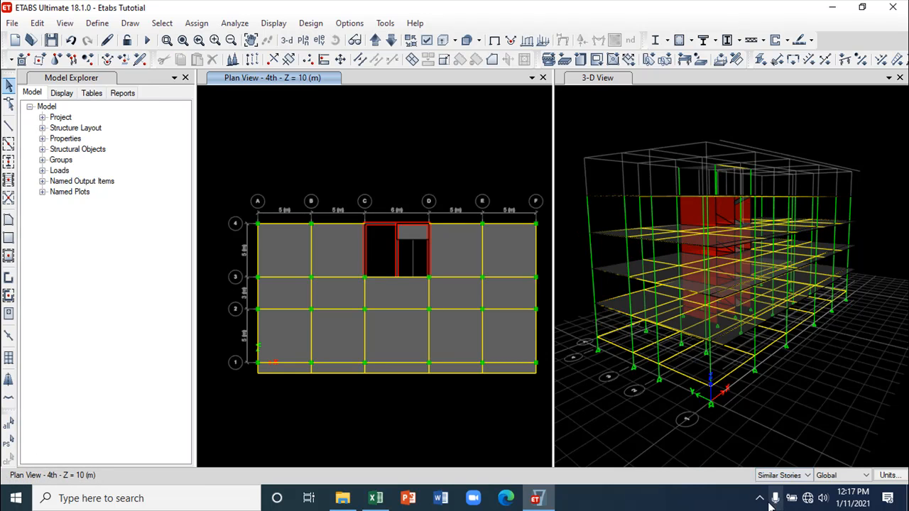
{"action": "left_click", "coordinate": [341, 331]}
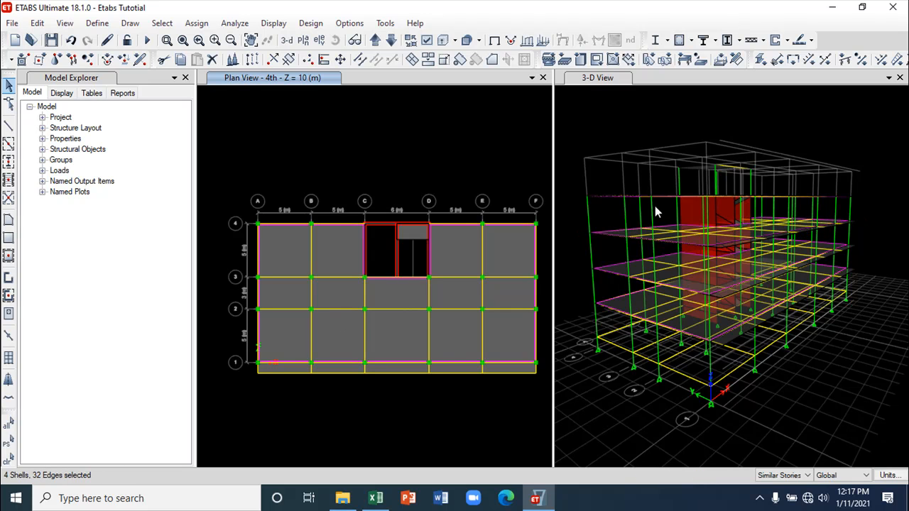
{"action": "scroll", "coordinate": [621, 158], "scroll_direction": "up", "scroll_amount": 3}
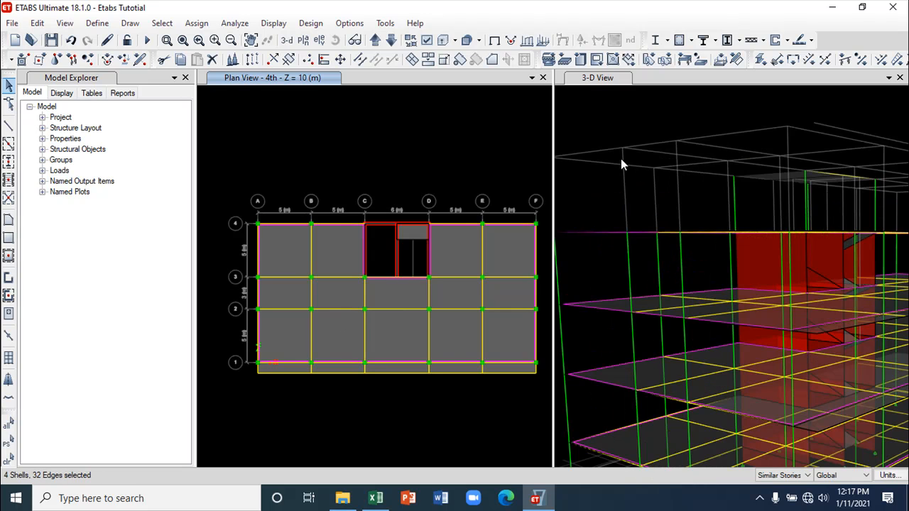
{"action": "scroll", "coordinate": [621, 158], "scroll_direction": "down", "scroll_amount": 3}
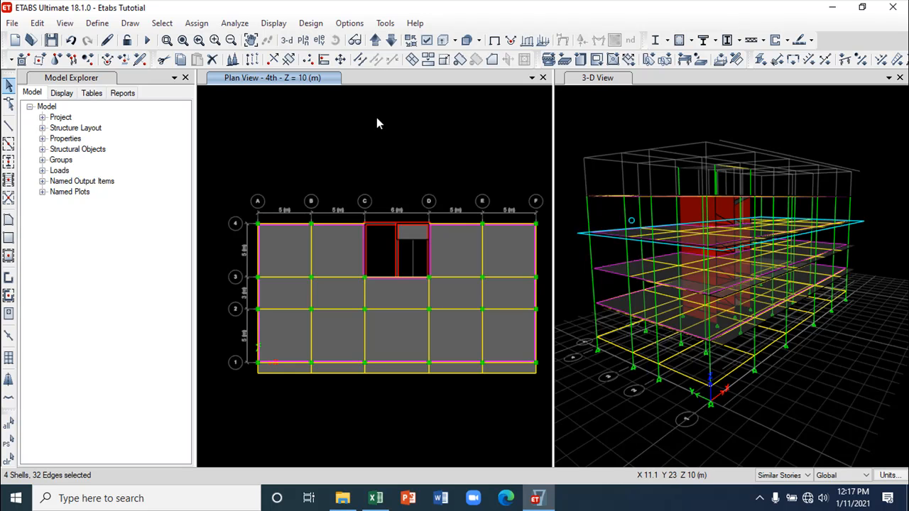
{"action": "left_click", "coordinate": [647, 135]}
{"action": "left_click", "coordinate": [335, 39]}
{"action": "left_click_drag", "start_coordinate": [642, 152], "coordinate": [581, 203]}
{"action": "left_click", "coordinate": [449, 138]}
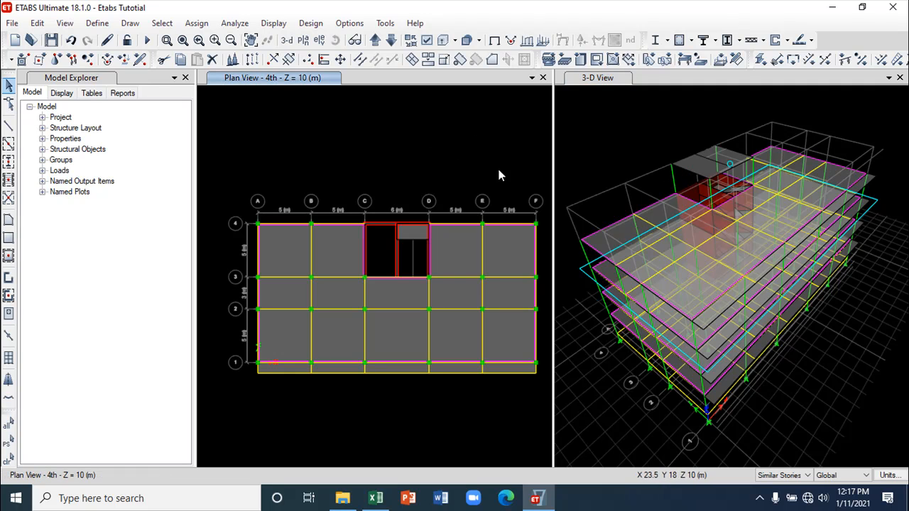
- Set the Similar To option of the RD story to None in the story data and clear the current selection
{"action": "right_click", "coordinate": [359, 141]}
{"action": "left_click", "coordinate": [411, 149]}
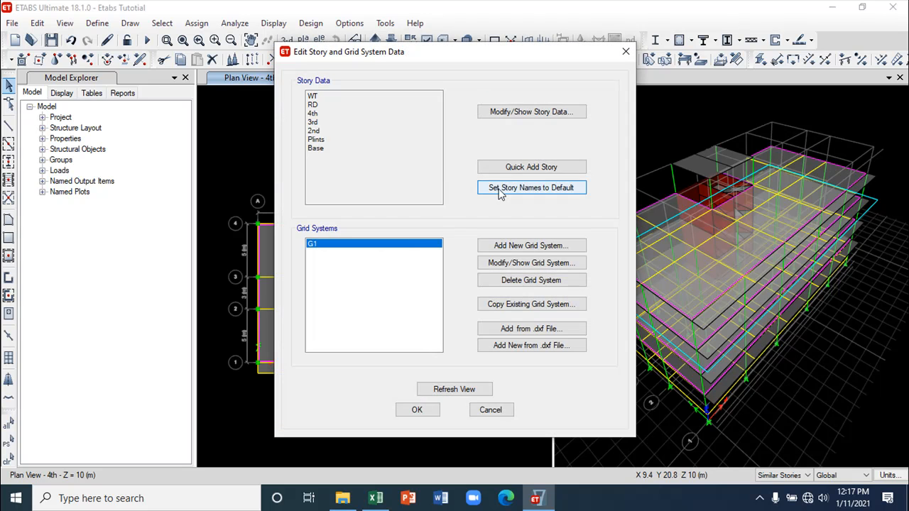
{"action": "left_click", "coordinate": [531, 113]}
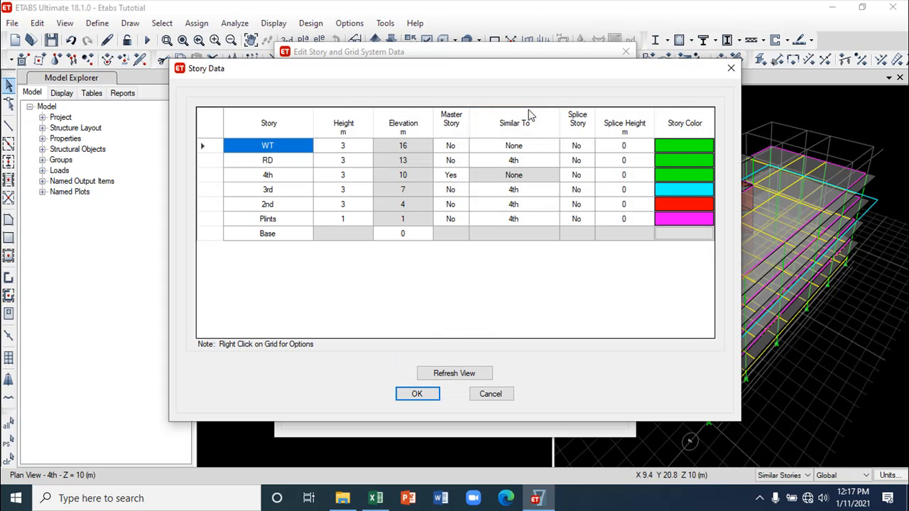
{"action": "left_click", "coordinate": [511, 160]}
{"action": "left_click", "coordinate": [518, 161]}
{"action": "left_click", "coordinate": [512, 179]}
{"action": "left_click", "coordinate": [426, 394]}
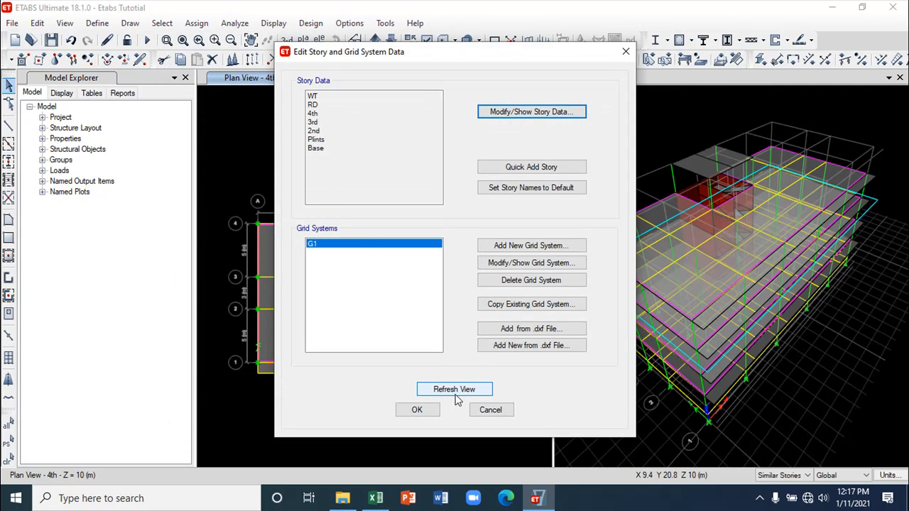
{"action": "left_click", "coordinate": [417, 410]}
{"action": "left_click", "coordinate": [8, 459]}
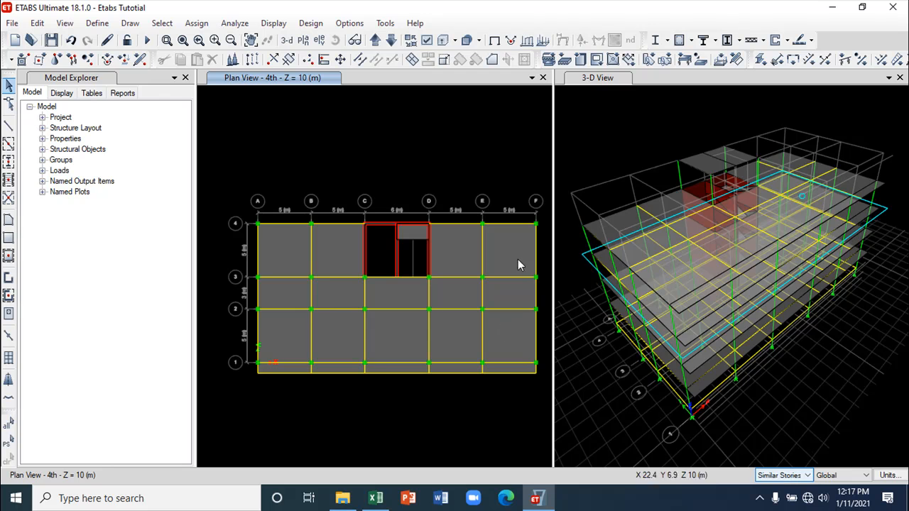
- Select the main floor slab on the 4th-story plan and check in 3-D which similar stories' slabs are included
{"action": "left_click", "coordinate": [598, 162]}
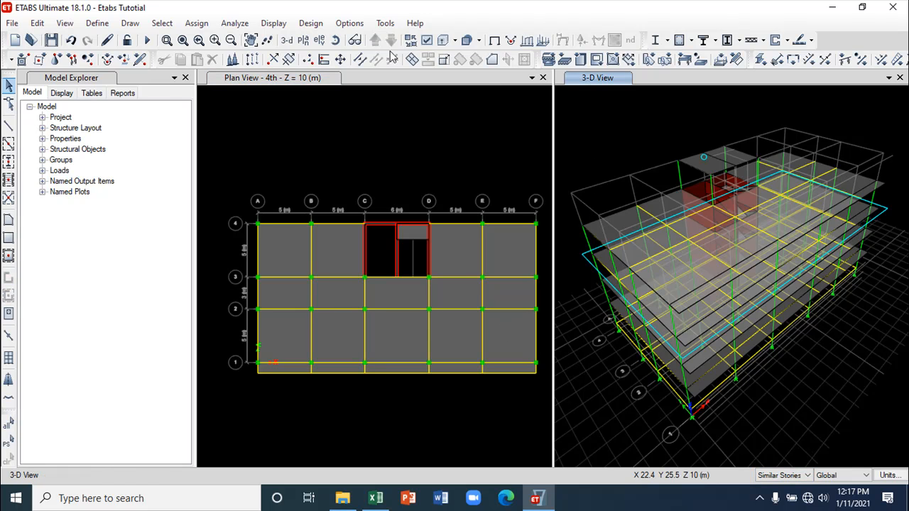
{"action": "left_click", "coordinate": [335, 40]}
{"action": "left_click_drag", "start_coordinate": [627, 149], "coordinate": [627, 99]}
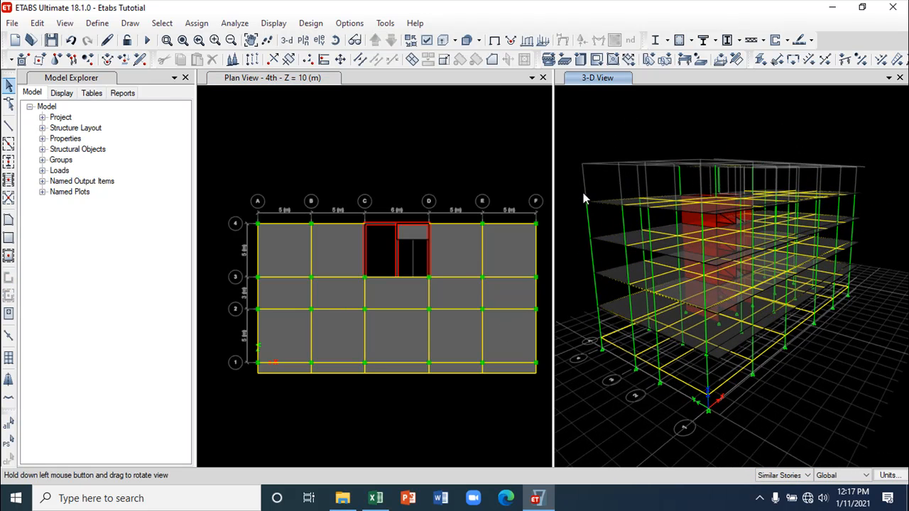
{"action": "left_click", "coordinate": [340, 247]}
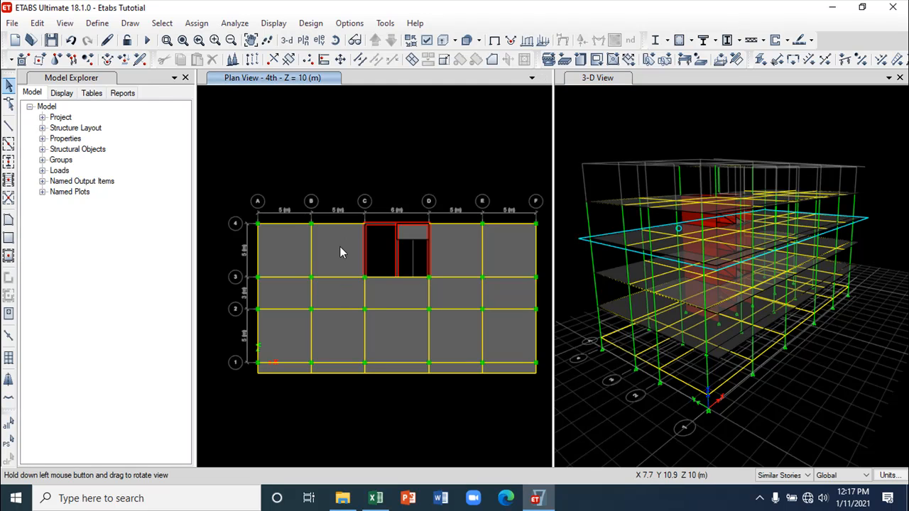
{"action": "left_click", "coordinate": [340, 246]}
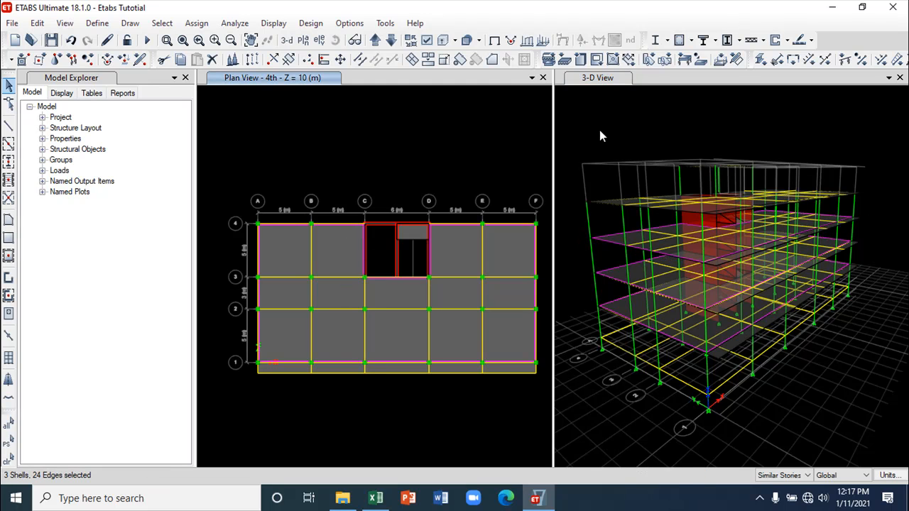
{"action": "left_click", "coordinate": [561, 93]}
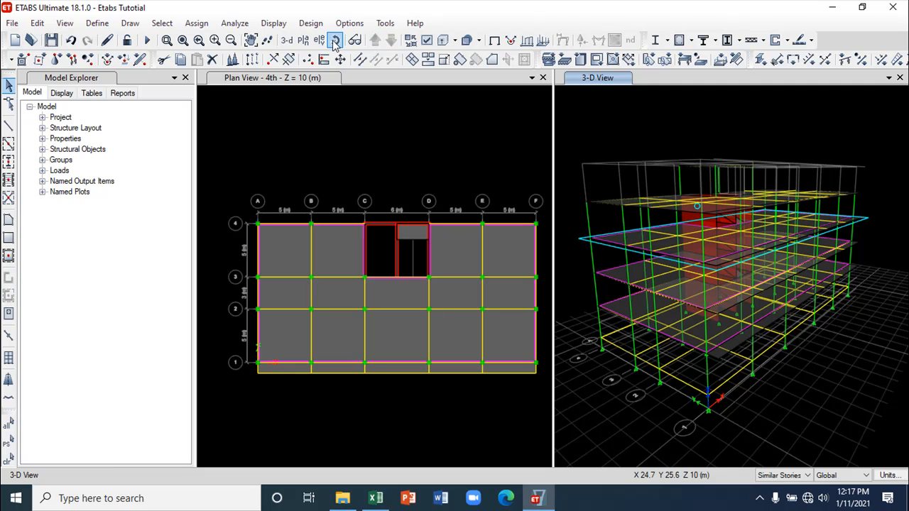
{"action": "left_click_drag", "start_coordinate": [616, 128], "coordinate": [595, 163]}
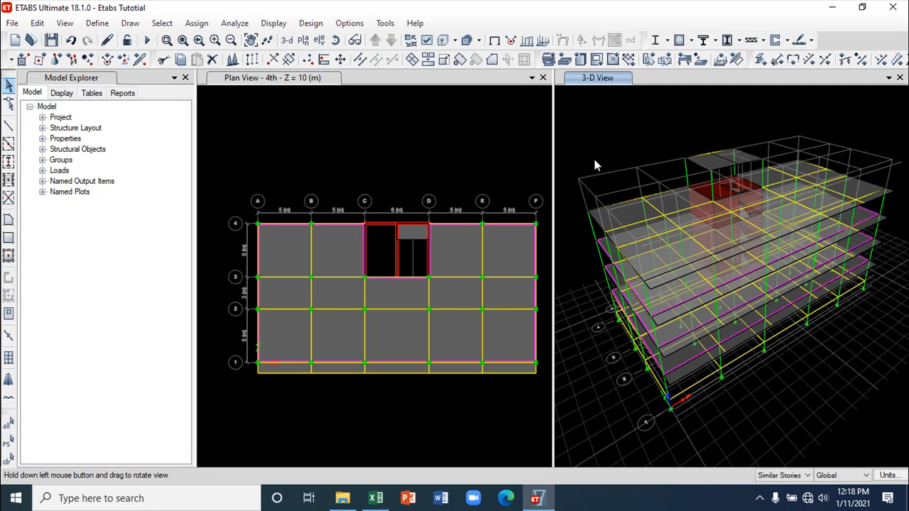
{"action": "left_click", "coordinate": [336, 41]}
{"action": "left_click_drag", "start_coordinate": [612, 137], "coordinate": [612, 114]}
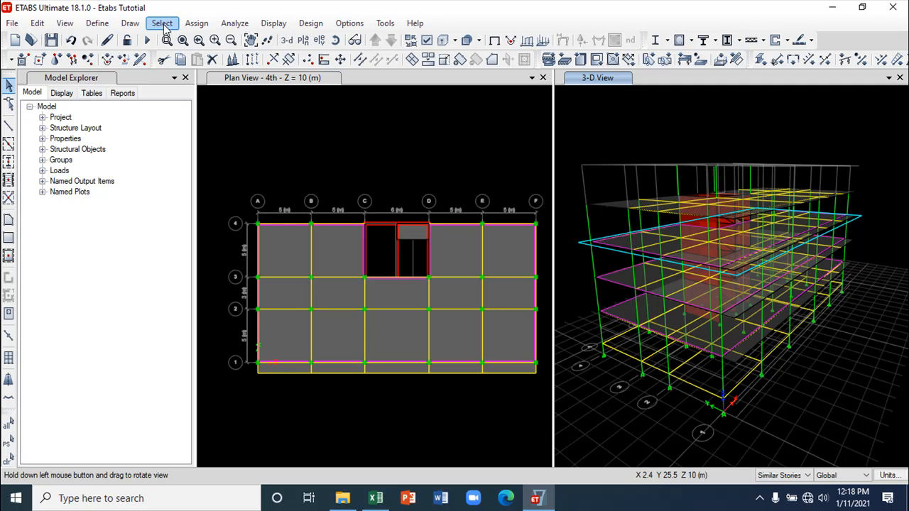
- Assign a uniform Live shell load of 1.9 kN/m² in the Gravity direction to the selected slabs, using Add to Existing Loads
{"action": "left_click", "coordinate": [197, 23]}
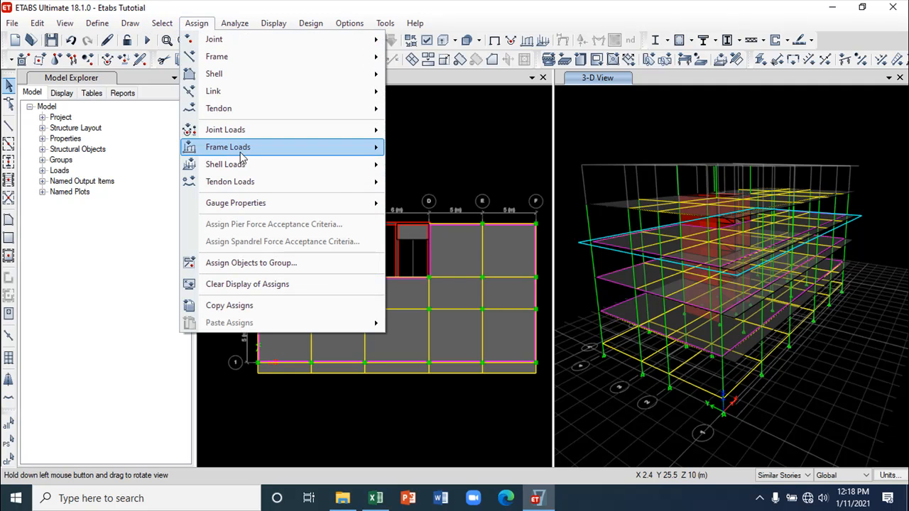
{"action": "mouse_move", "coordinate": [241, 165]}
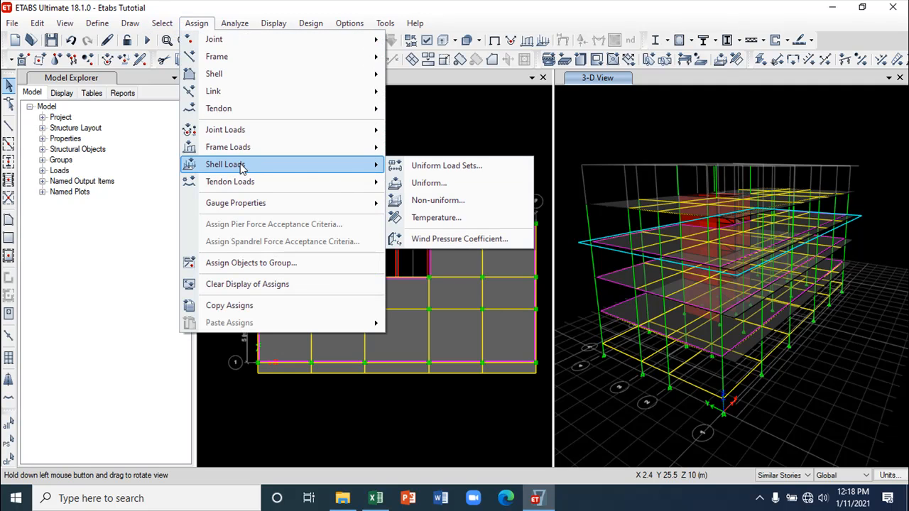
{"action": "left_click", "coordinate": [447, 183]}
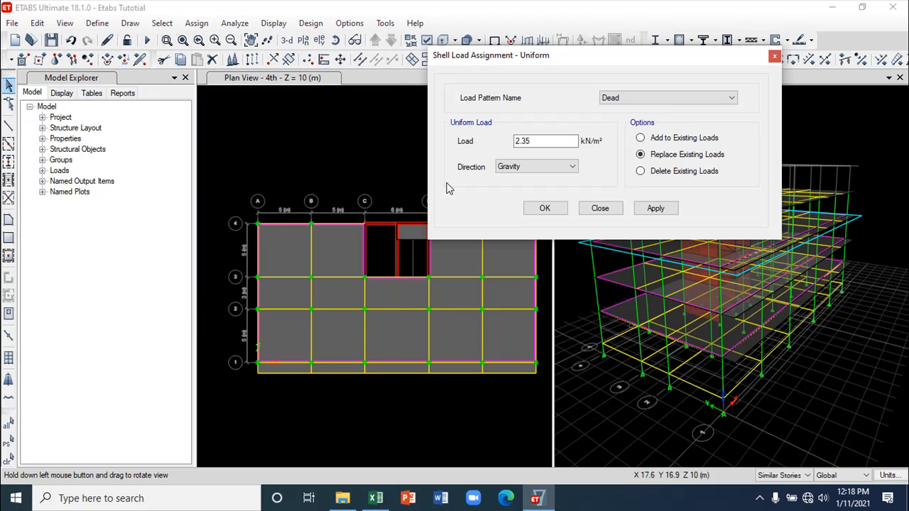
{"action": "left_click", "coordinate": [698, 97]}
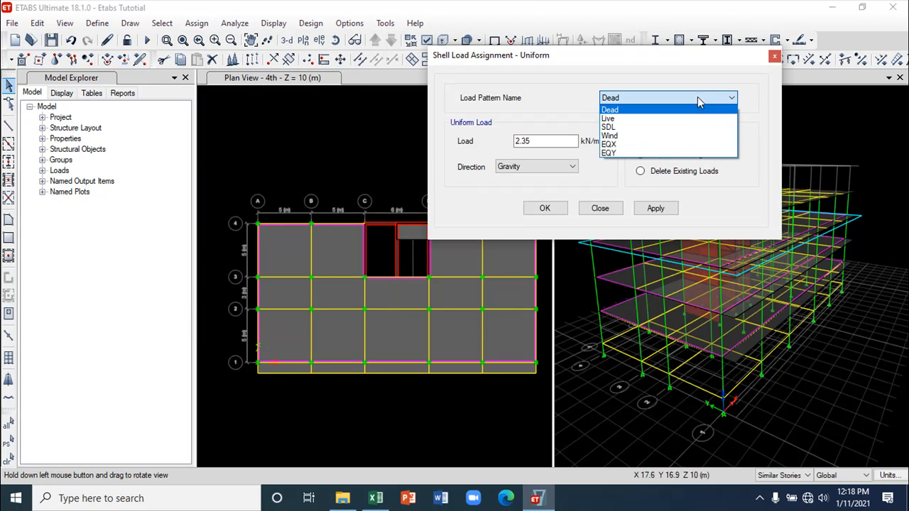
{"action": "left_click", "coordinate": [652, 118]}
{"action": "left_click", "coordinate": [377, 500]}
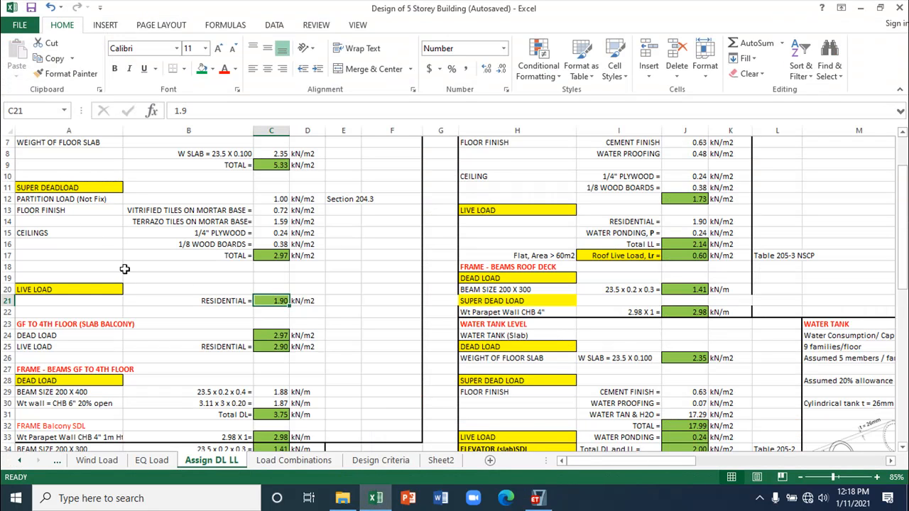
{"action": "left_click", "coordinate": [536, 497]}
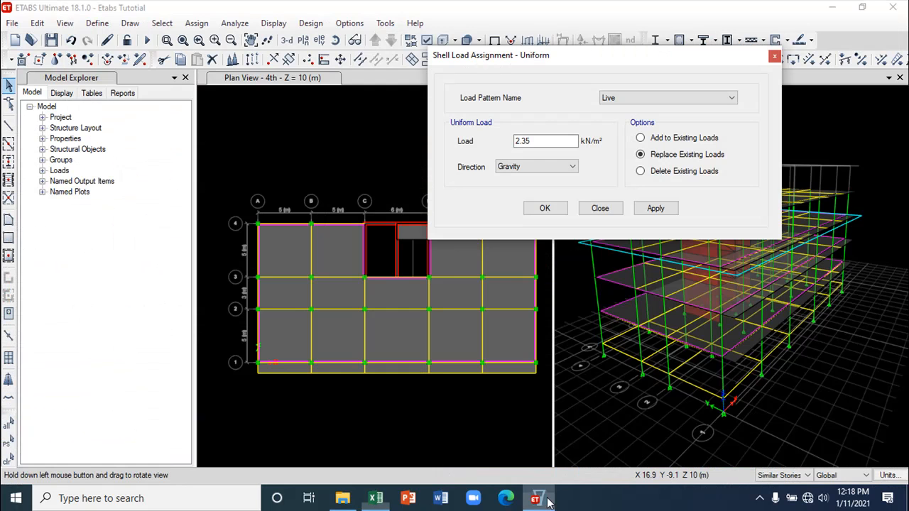
{"action": "double_click", "coordinate": [538, 139]}
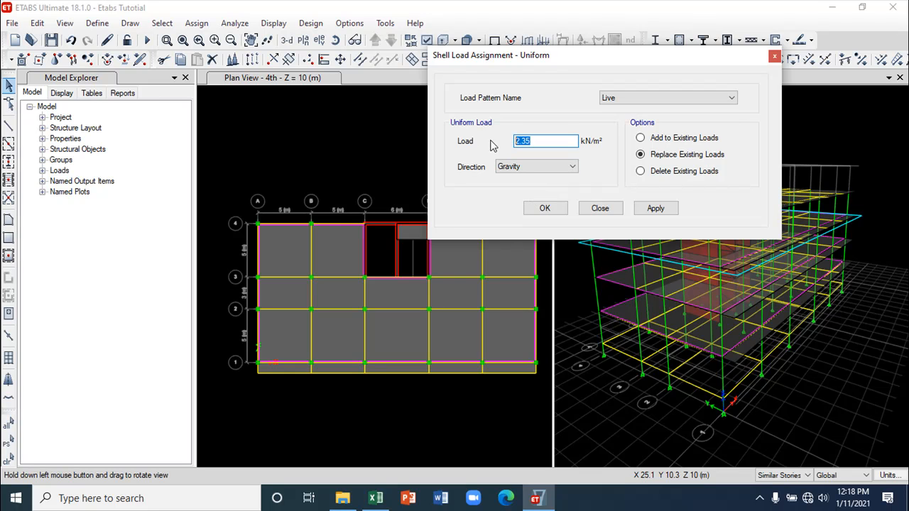
{"action": "type", "text": "1.9"}
{"action": "left_click", "coordinate": [639, 138]}
{"action": "left_click", "coordinate": [655, 208]}
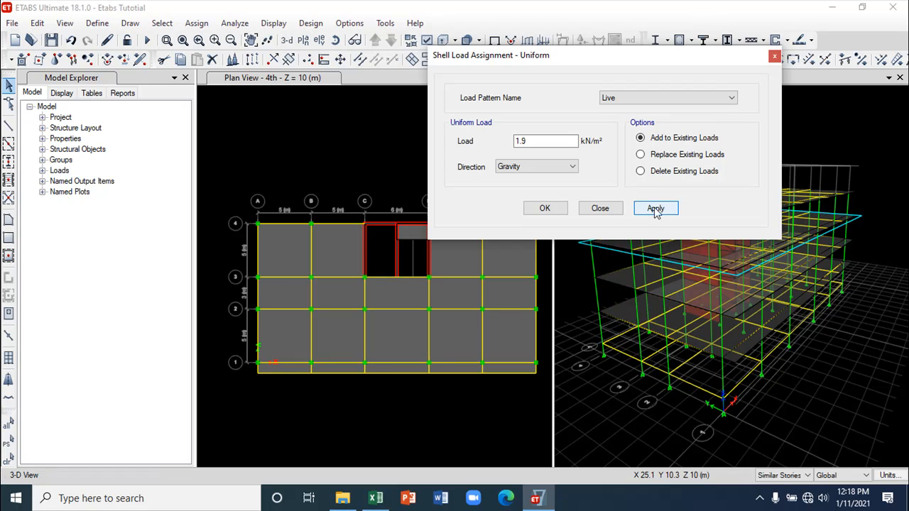
{"action": "left_click", "coordinate": [600, 208]}
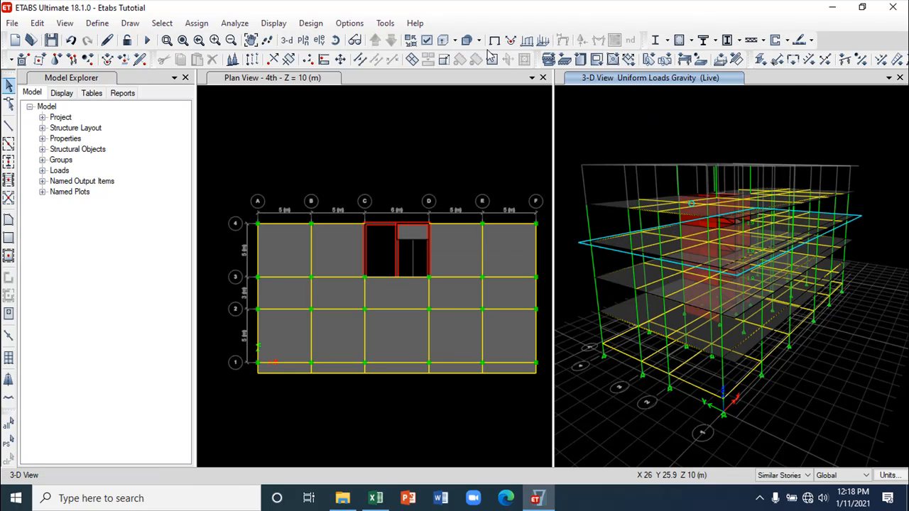
- Display the uniform shell load values of the Live pattern in the 3-D view
{"action": "left_click", "coordinate": [542, 41]}
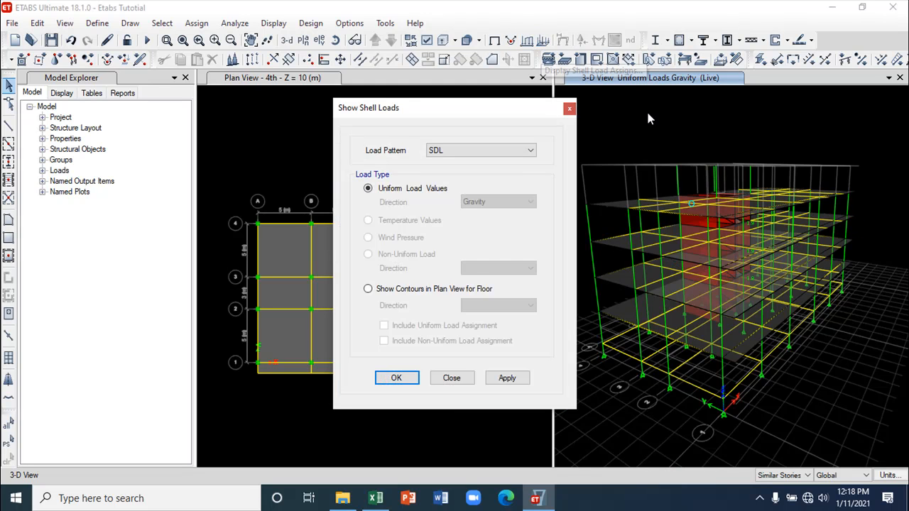
{"action": "left_click", "coordinate": [530, 149]}
{"action": "left_click", "coordinate": [496, 171]}
{"action": "left_click", "coordinate": [510, 378]}
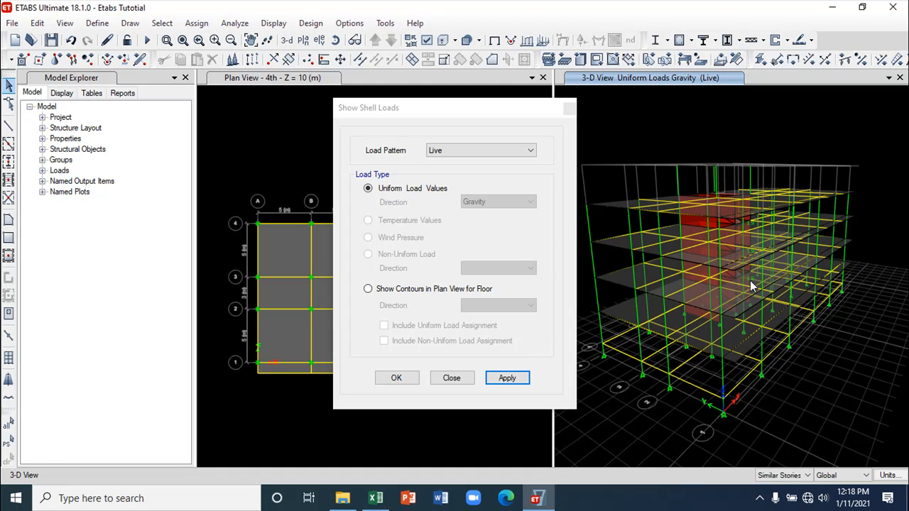
{"action": "left_click", "coordinate": [568, 108]}
- Select the balcony slab strip below grid line 1 on the 4th-story plan and look up its residential live load in the Excel load sheet
{"action": "left_click", "coordinate": [487, 145]}
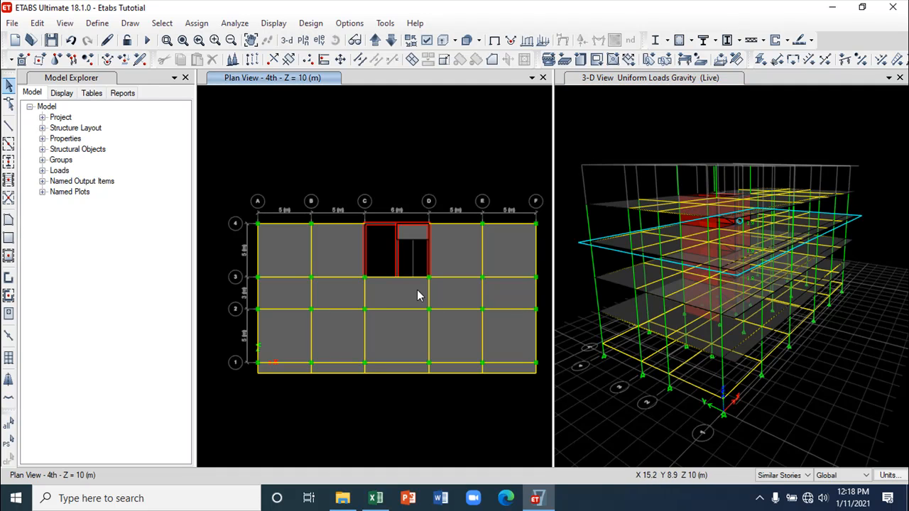
{"action": "left_click", "coordinate": [419, 367]}
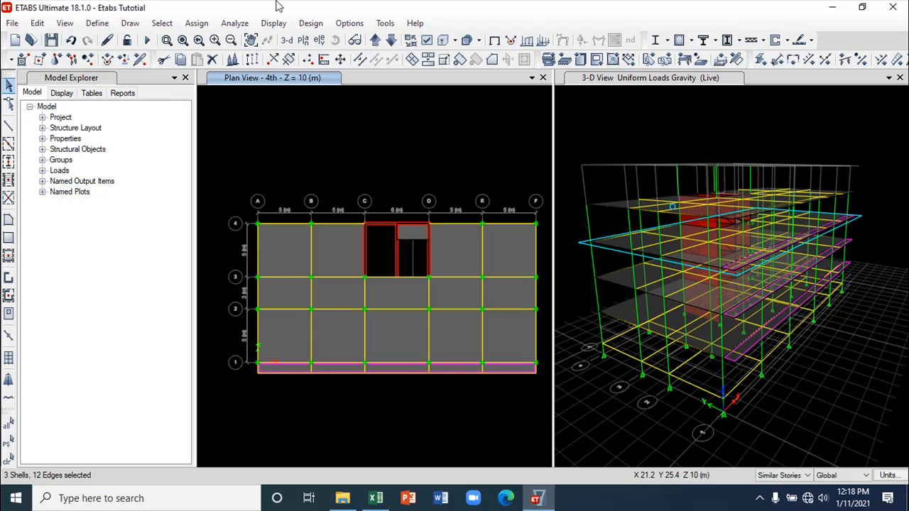
{"action": "left_click", "coordinate": [376, 499]}
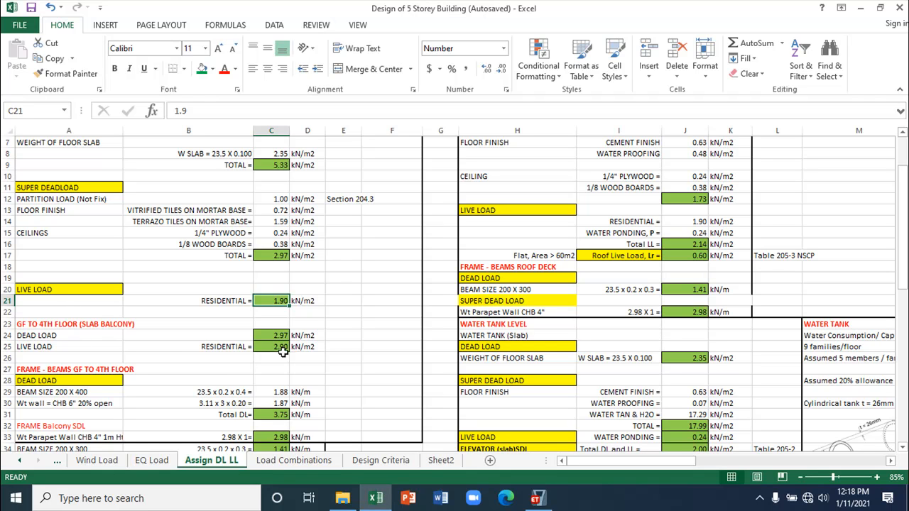
{"action": "left_click", "coordinate": [537, 500]}
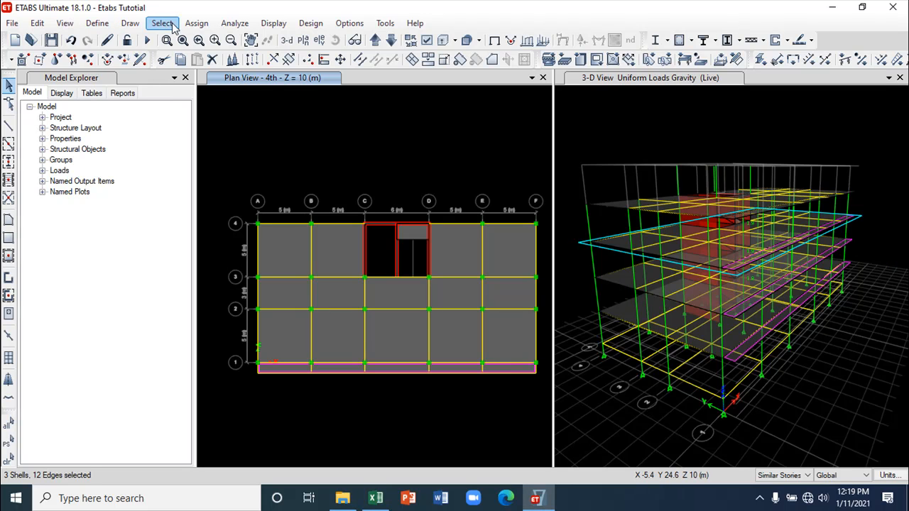
- Assign a uniform Live shell load of 2.9 kN/m² in the Gravity direction to the selected balcony slabs, using Add to Existing Loads
{"action": "left_click", "coordinate": [197, 24]}
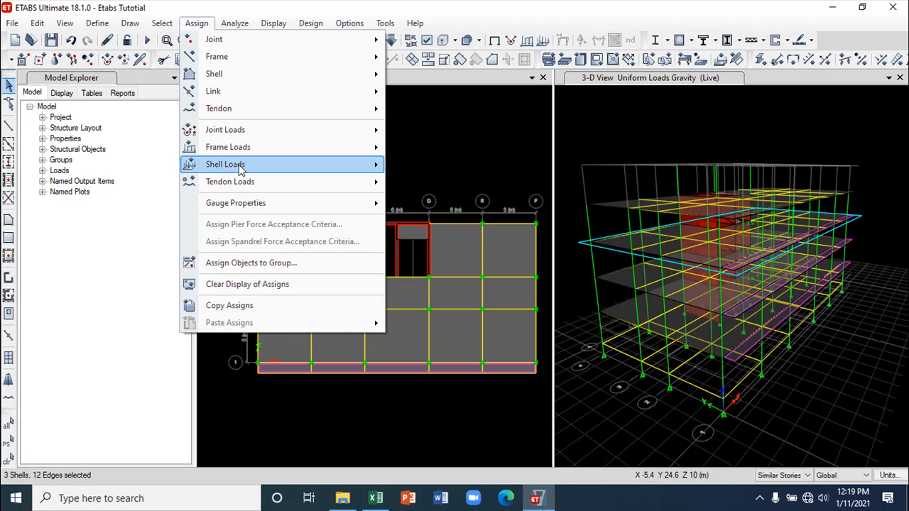
{"action": "mouse_move", "coordinate": [244, 168]}
{"action": "left_click", "coordinate": [480, 182]}
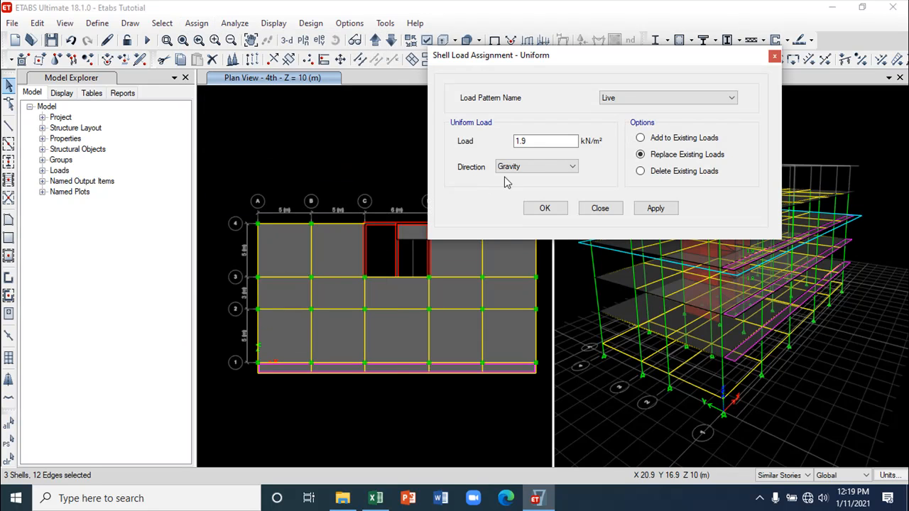
{"action": "left_click_drag", "start_coordinate": [551, 140], "coordinate": [485, 137]}
{"action": "type", "text": "2"}
{"action": "left_click", "coordinate": [641, 138]}
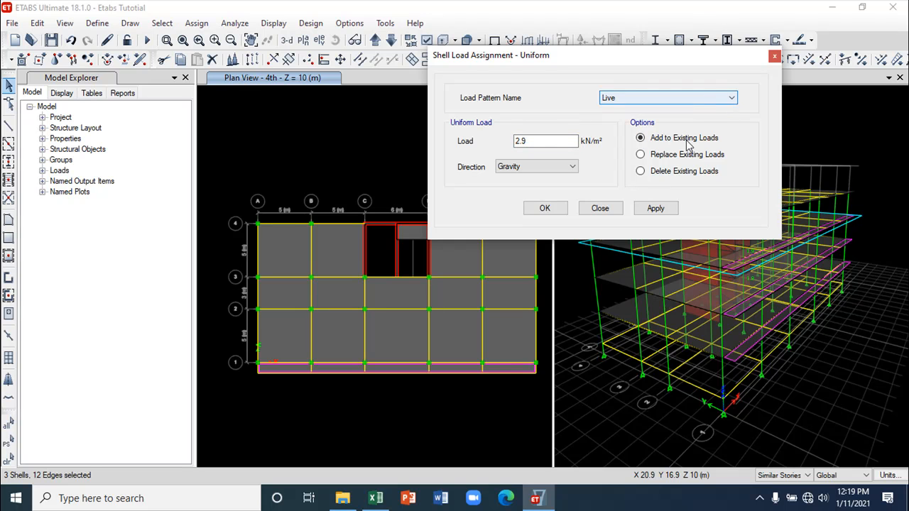
{"action": "left_click", "coordinate": [655, 208]}
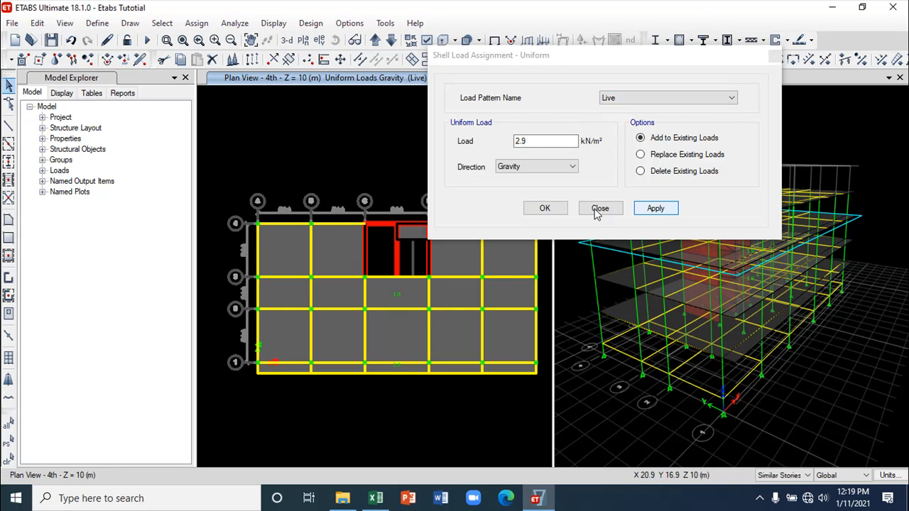
{"action": "left_click", "coordinate": [599, 210]}
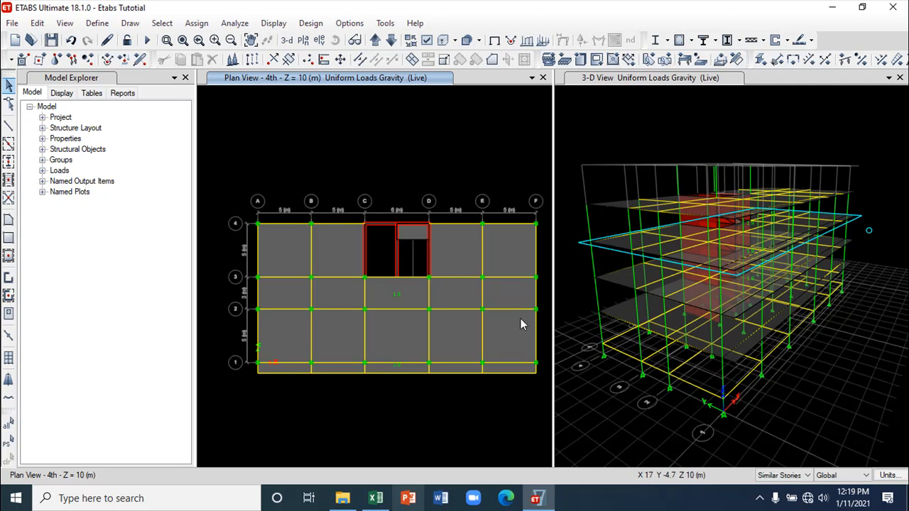
- Glance at the Excel load sheet, return to ETABS and move the plan view up to the RD story at Z = 13 m
{"action": "left_click", "coordinate": [535, 501]}
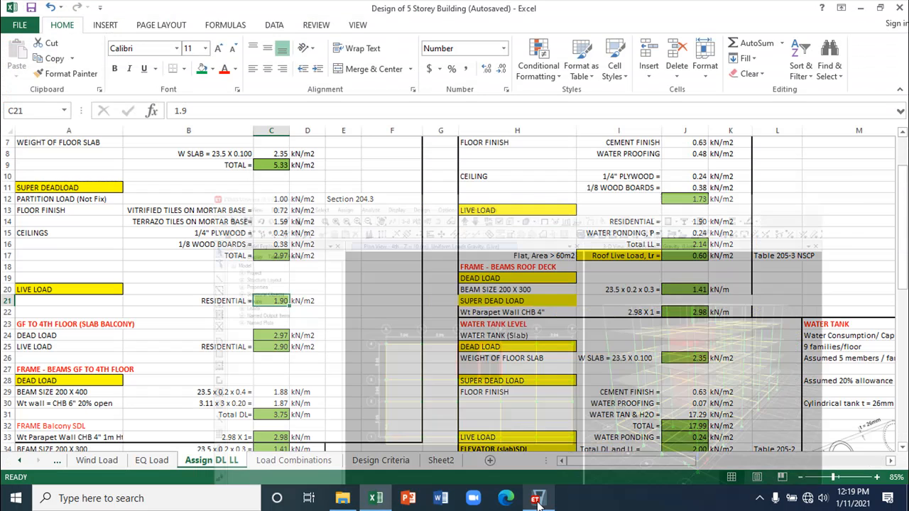
{"action": "left_click", "coordinate": [538, 501]}
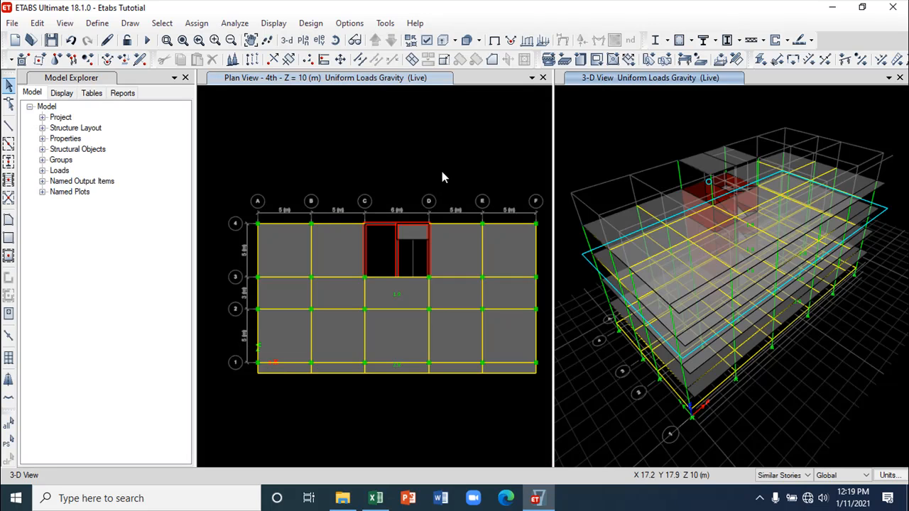
{"action": "left_click", "coordinate": [439, 158]}
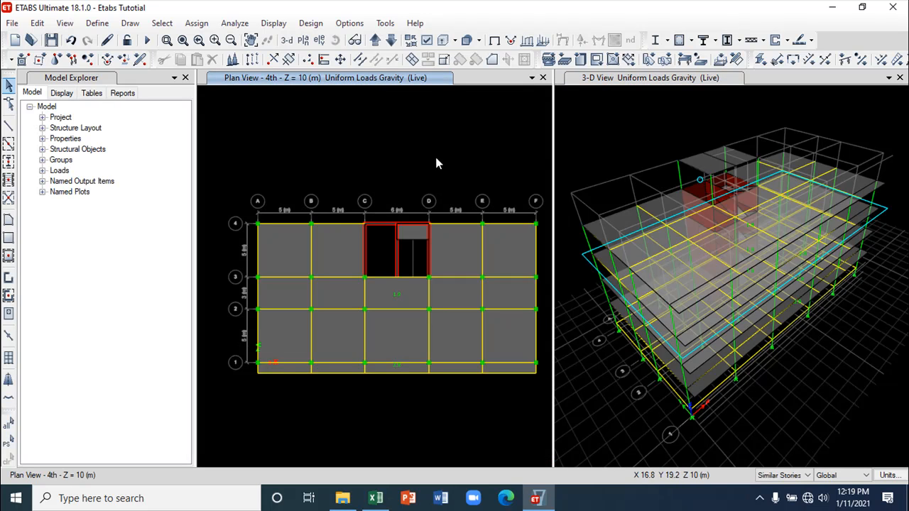
{"action": "left_click", "coordinate": [375, 40]}
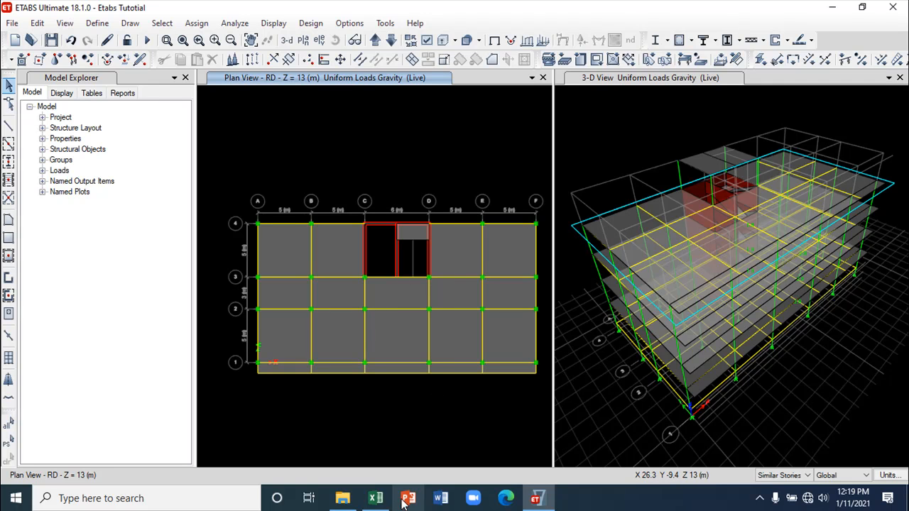
- Switch to the Excel load sheet and look up the total live load for the roof deck slab
{"action": "mouse_move", "coordinate": [379, 502]}
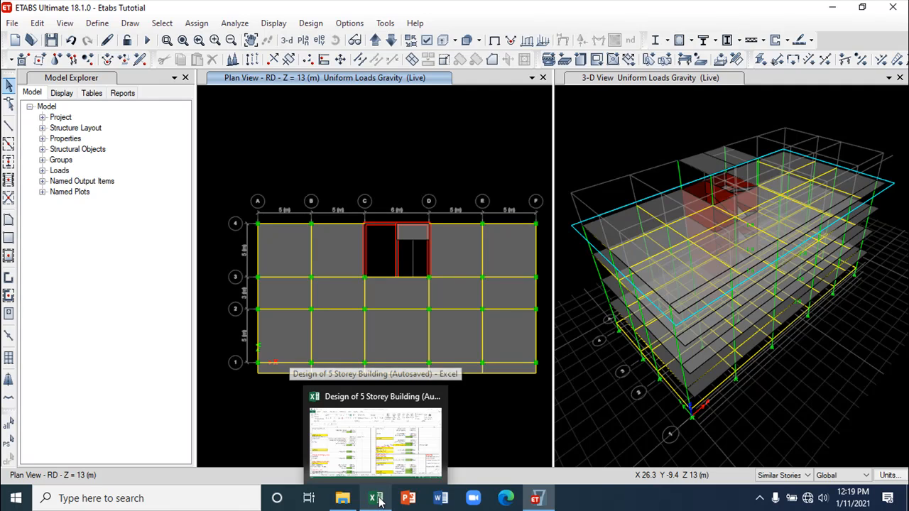
{"action": "left_click", "coordinate": [380, 502]}
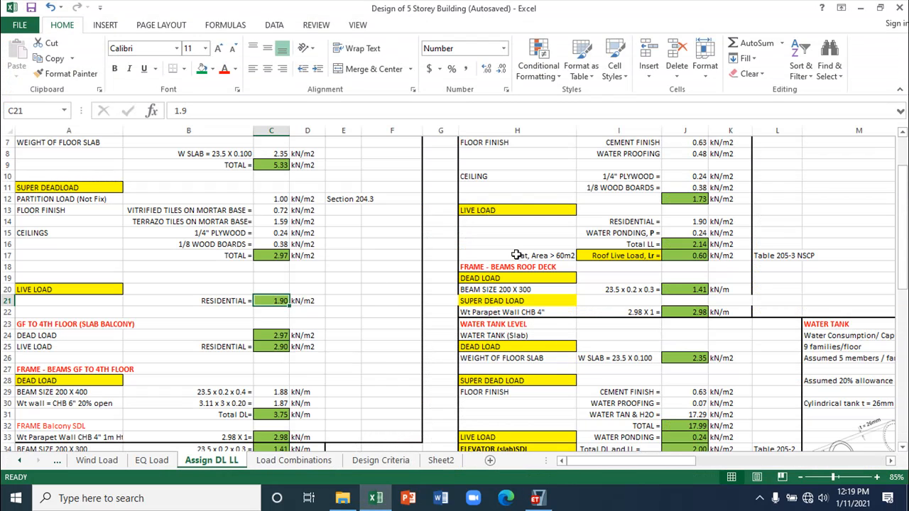
{"action": "scroll", "coordinate": [710, 261], "scroll_direction": "up", "scroll_amount": 2}
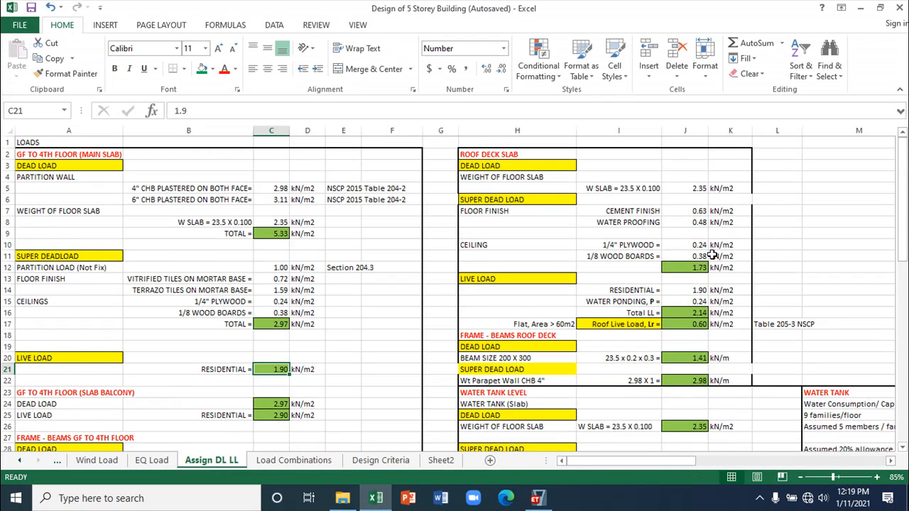
{"action": "scroll", "coordinate": [497, 283], "scroll_direction": "down", "scroll_amount": 1}
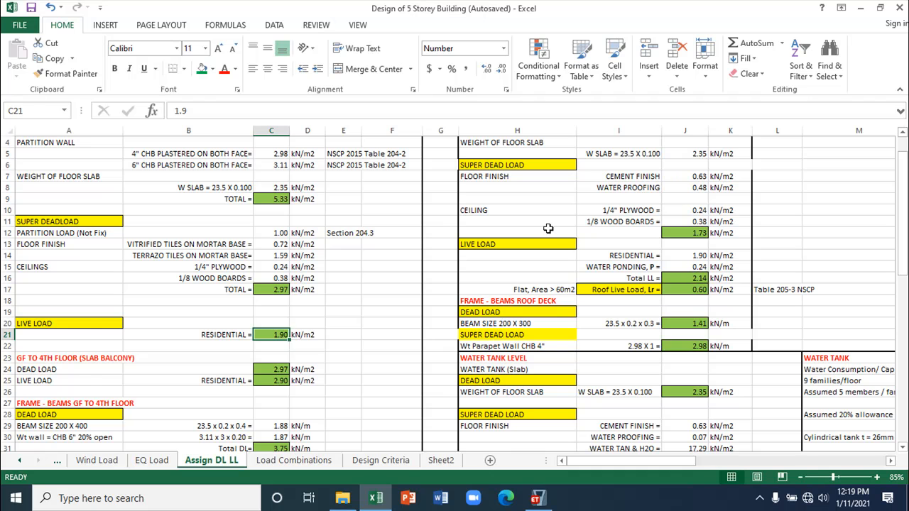
{"action": "scroll", "coordinate": [534, 295], "scroll_direction": "down", "scroll_amount": 1}
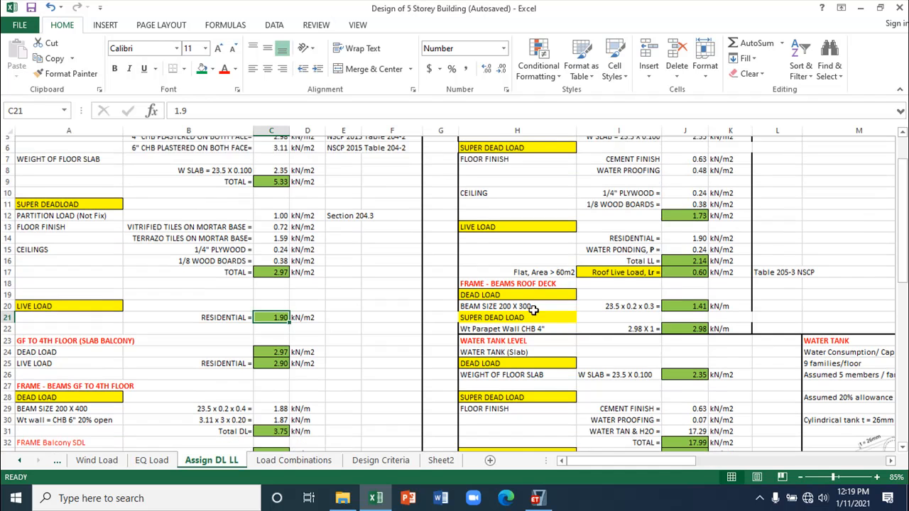
{"action": "scroll", "coordinate": [531, 361], "scroll_direction": "down", "scroll_amount": 1}
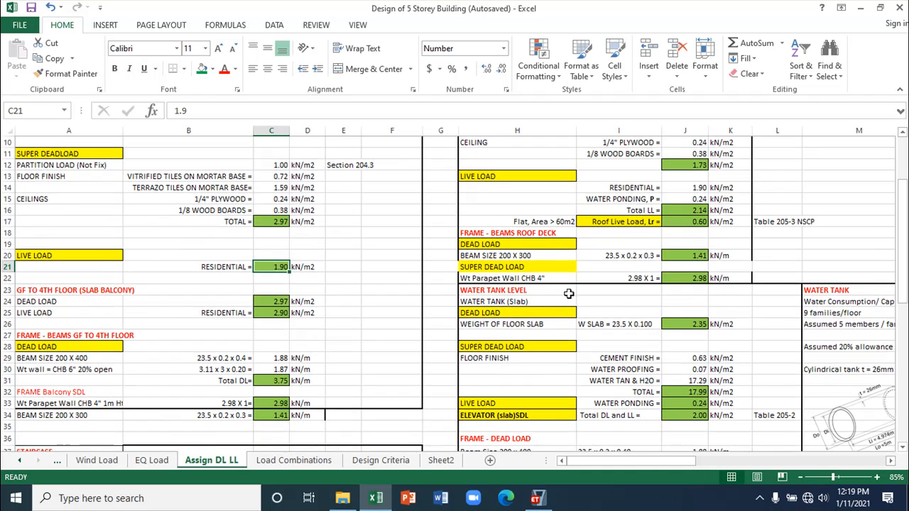
{"action": "scroll", "coordinate": [568, 294], "scroll_direction": "up", "scroll_amount": 2}
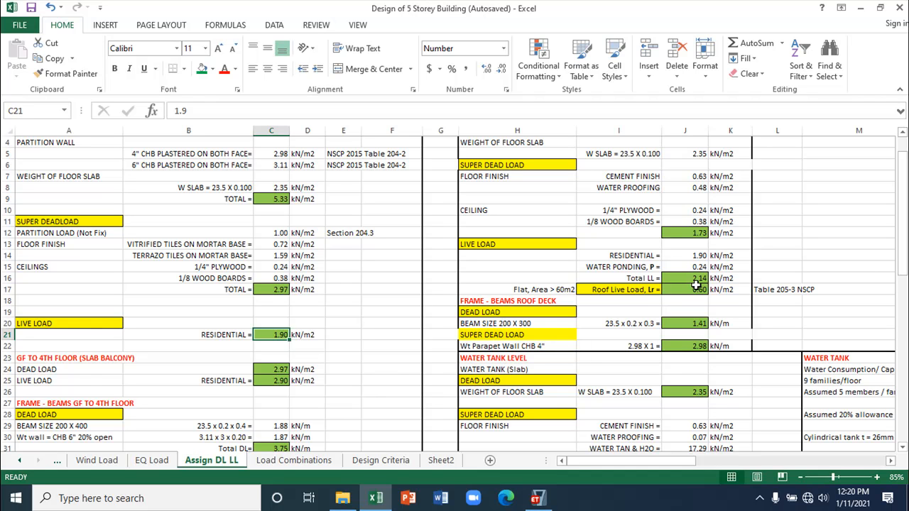
- Return to ETABS and select the main roof deck slab and the slab strip below grid line 1 on the RD plan
{"action": "left_click", "coordinate": [536, 498]}
{"action": "left_click", "coordinate": [398, 332]}
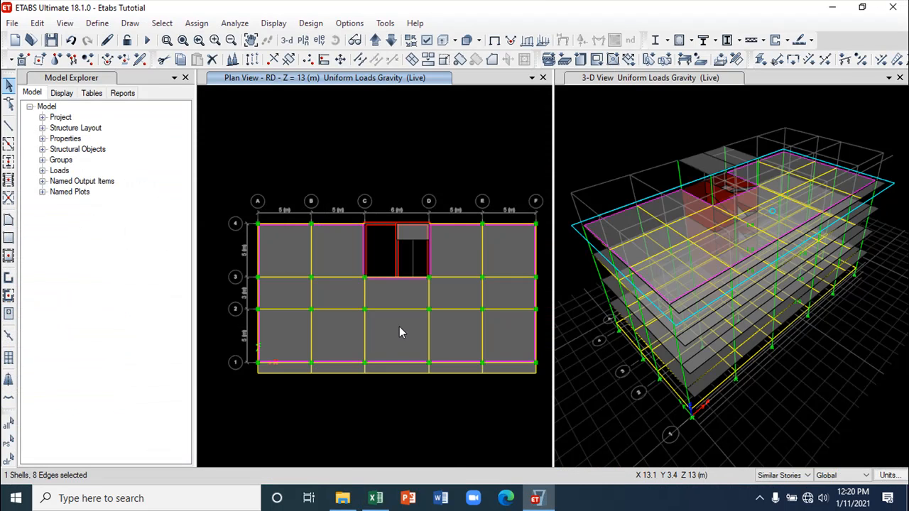
{"action": "left_click", "coordinate": [406, 363]}
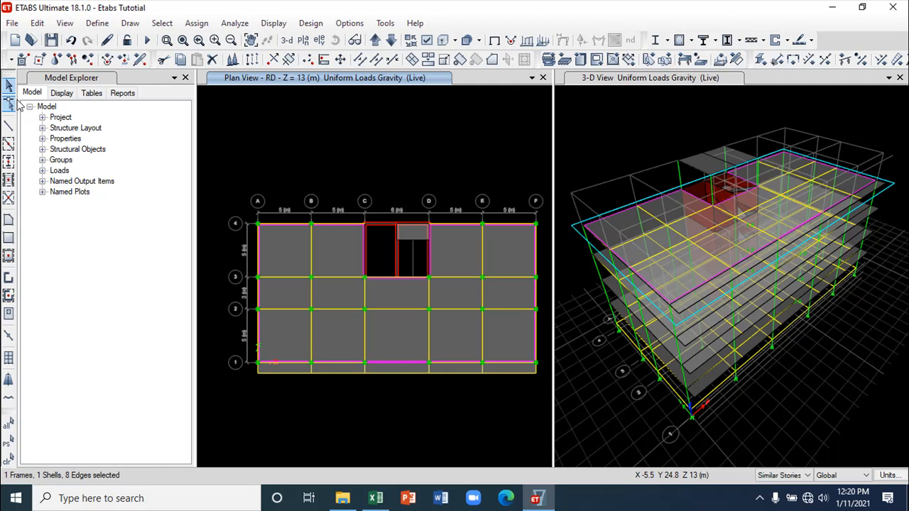
{"action": "left_click", "coordinate": [9, 458]}
{"action": "left_click", "coordinate": [399, 343]}
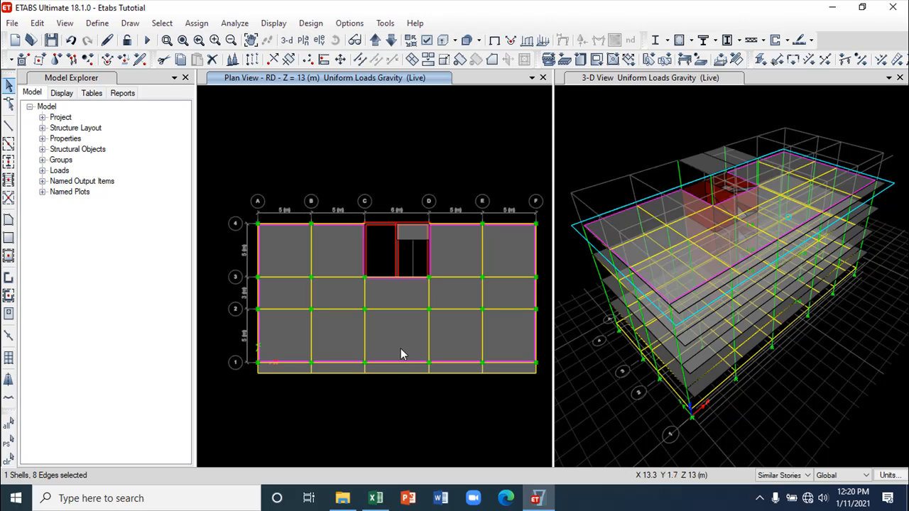
{"action": "left_click", "coordinate": [396, 367]}
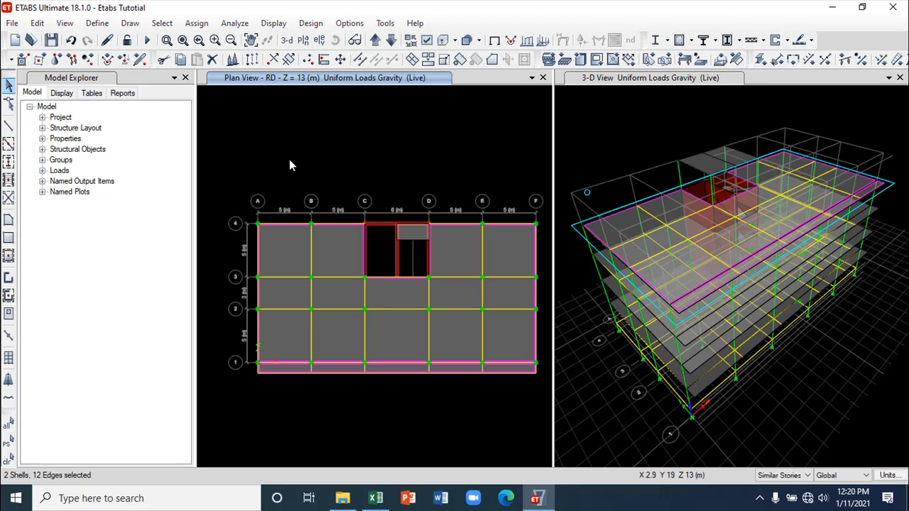
- Assign a uniform Live shell load of 2.14 kN/m² in the Gravity direction to the selected roof deck slabs, using Add to Existing Loads
{"action": "left_click", "coordinate": [197, 24]}
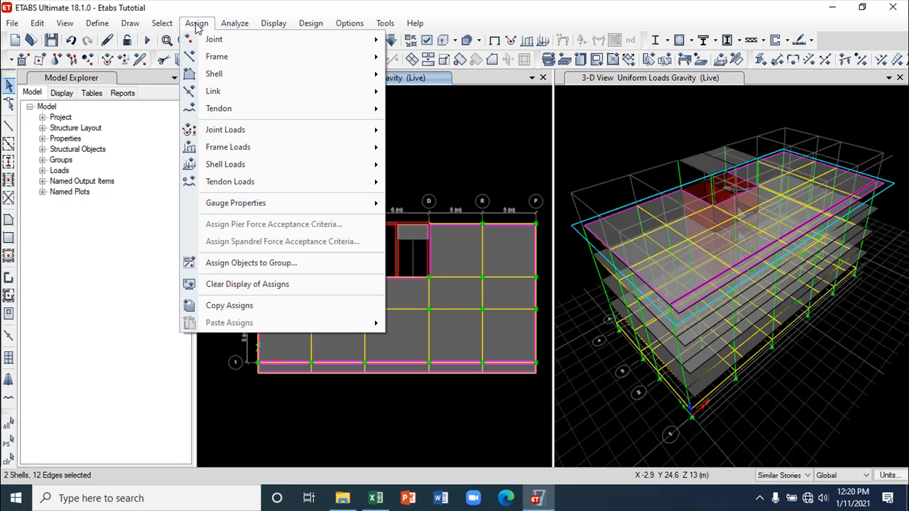
{"action": "mouse_move", "coordinate": [254, 168]}
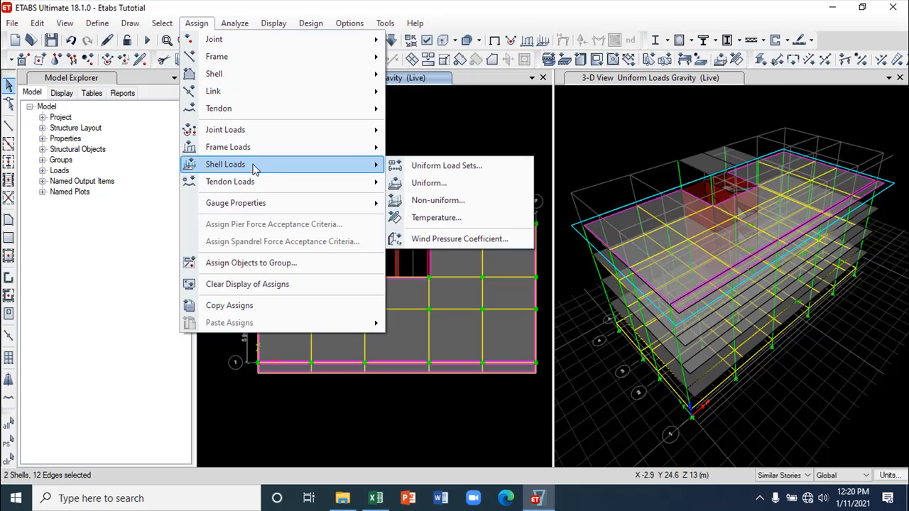
{"action": "left_click", "coordinate": [466, 191]}
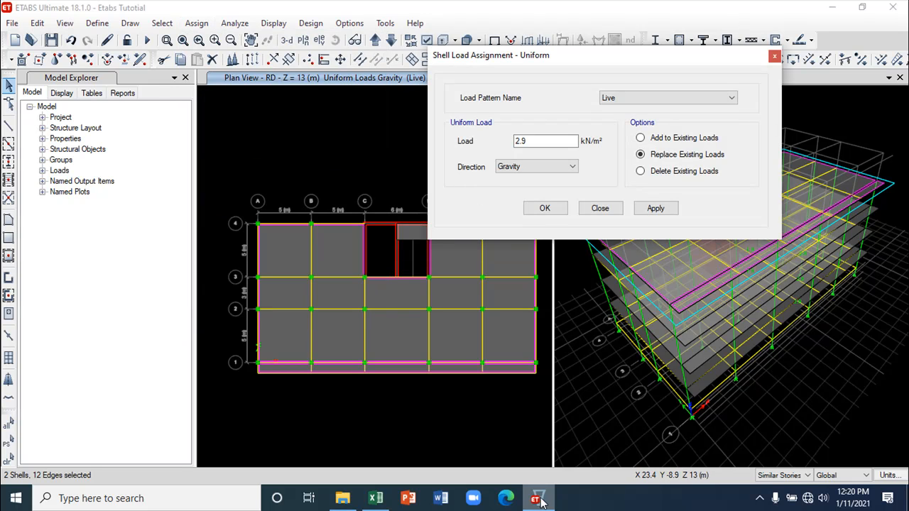
{"action": "left_click", "coordinate": [375, 497]}
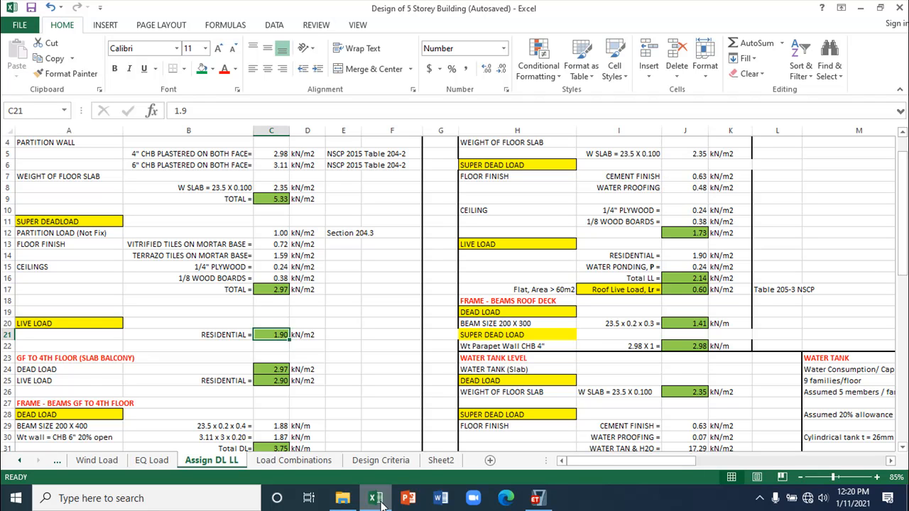
{"action": "left_click", "coordinate": [381, 502]}
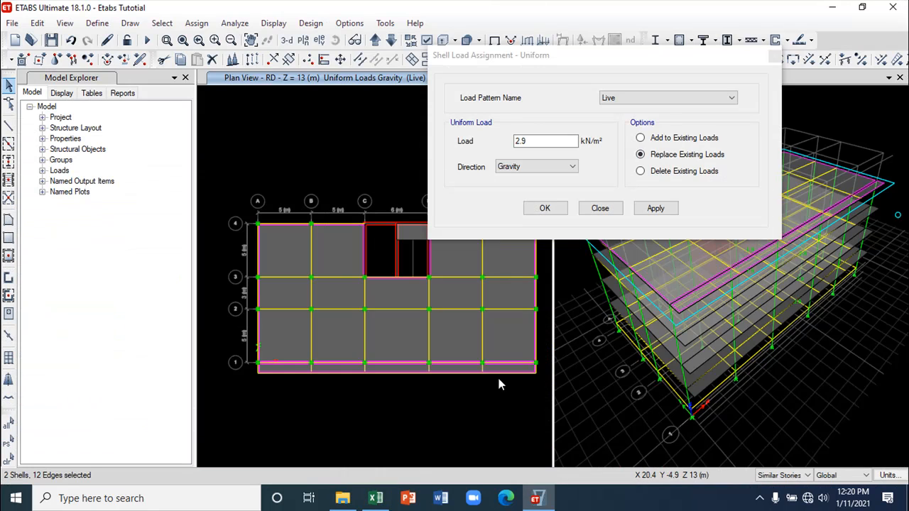
{"action": "left_click_drag", "start_coordinate": [541, 143], "coordinate": [508, 145]}
{"action": "type", "text": "2."}
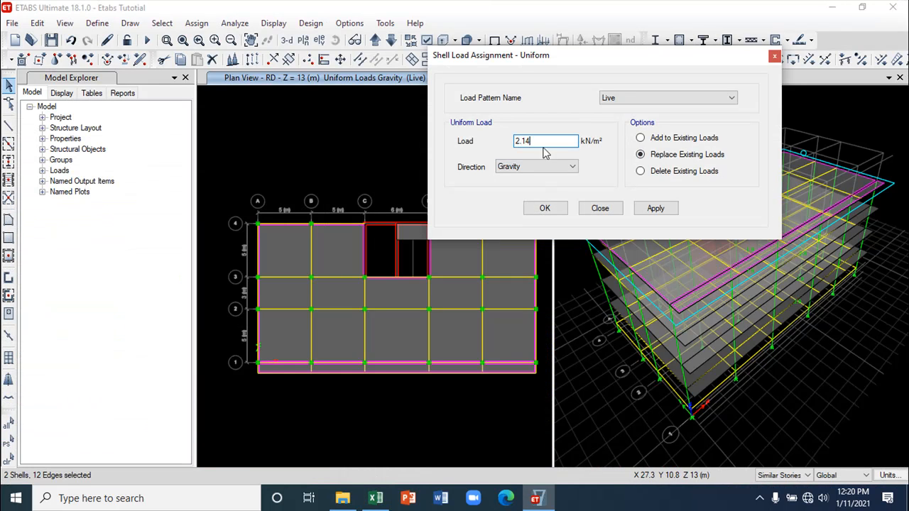
{"action": "left_click", "coordinate": [641, 138]}
{"action": "left_click", "coordinate": [654, 208]}
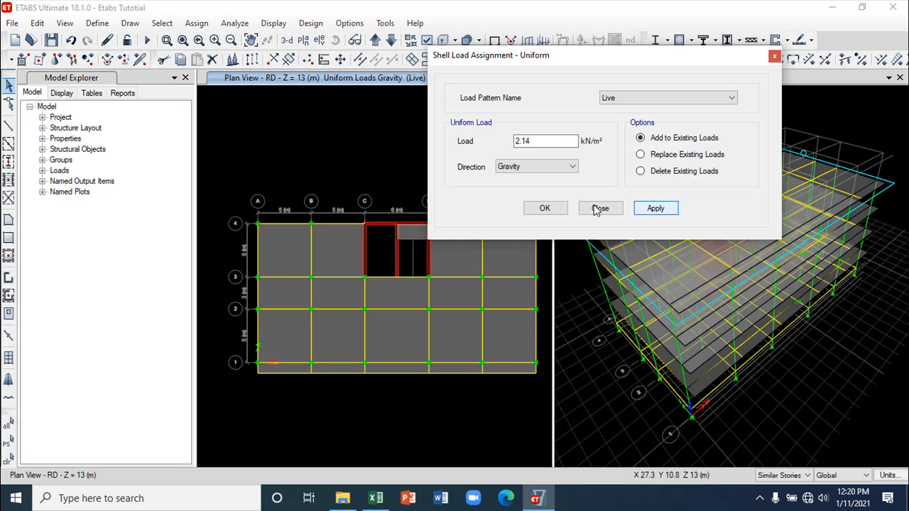
{"action": "left_click", "coordinate": [596, 208]}
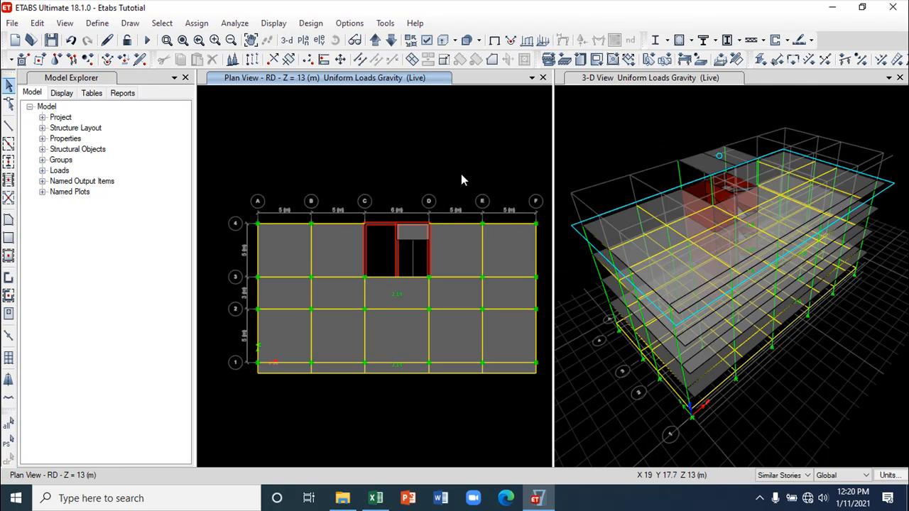
- Reset the 3-D view to the undeformed shape and redisplay the Live pattern's uniform shell load values in it
{"action": "left_click", "coordinate": [680, 107]}
{"action": "left_click", "coordinate": [497, 42]}
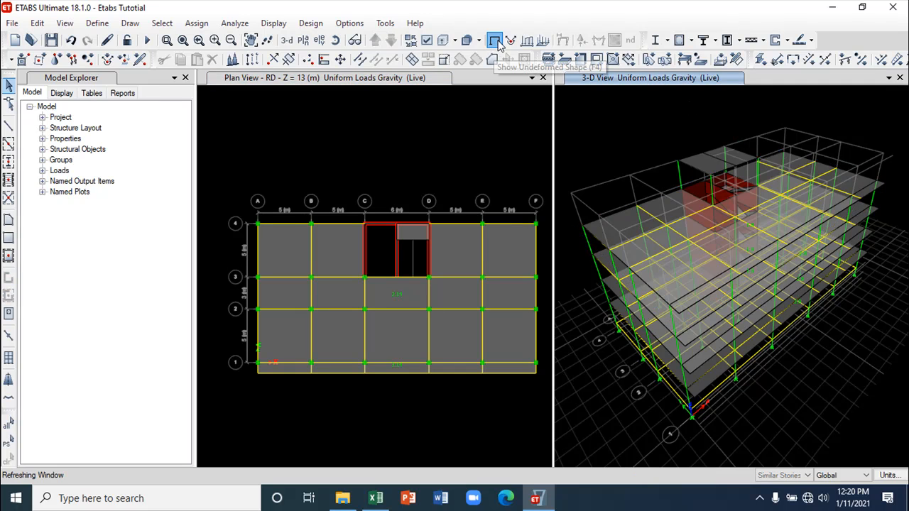
{"action": "left_click", "coordinate": [542, 40]}
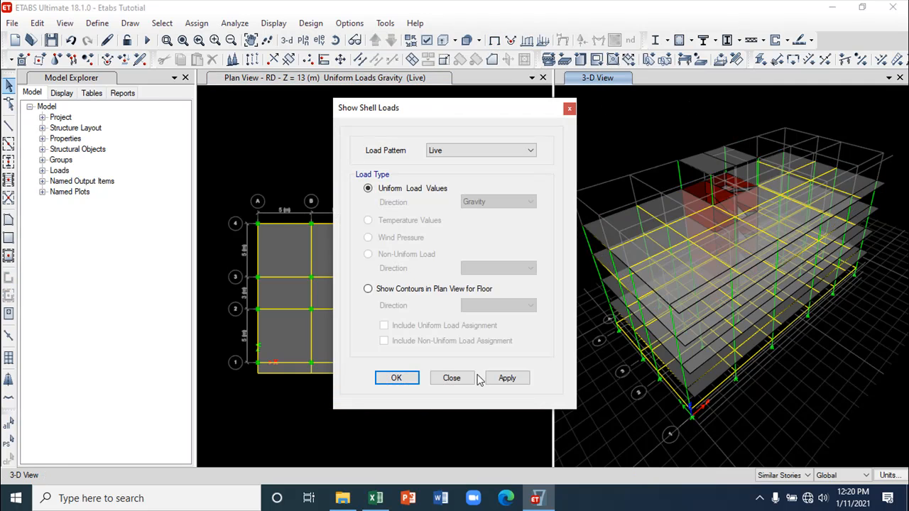
{"action": "left_click", "coordinate": [507, 379]}
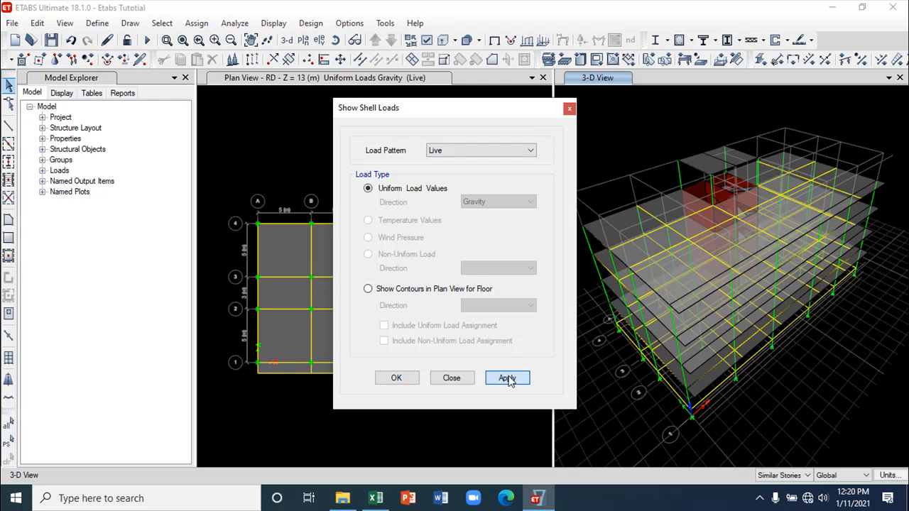
{"action": "left_click", "coordinate": [467, 379]}
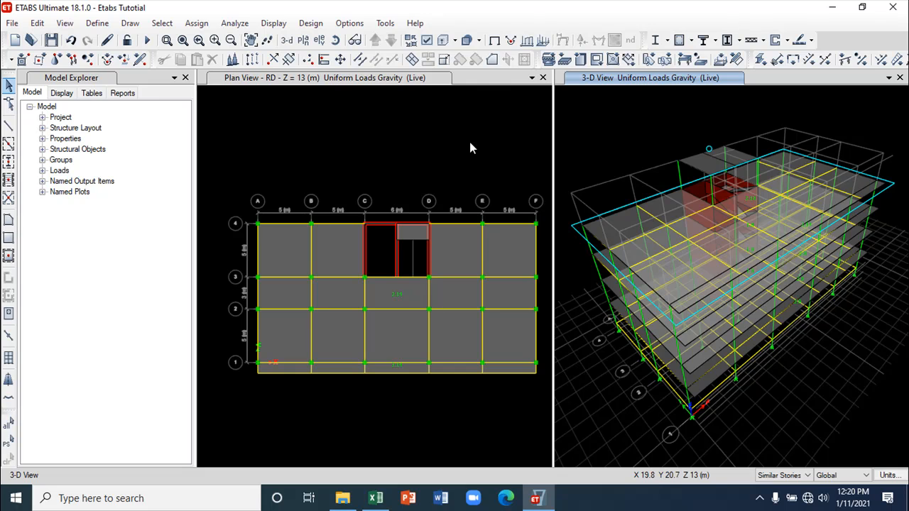
- Switch to the Excel load sheet and look up the water ponding live load for the water tank level
{"action": "left_click", "coordinate": [376, 500]}
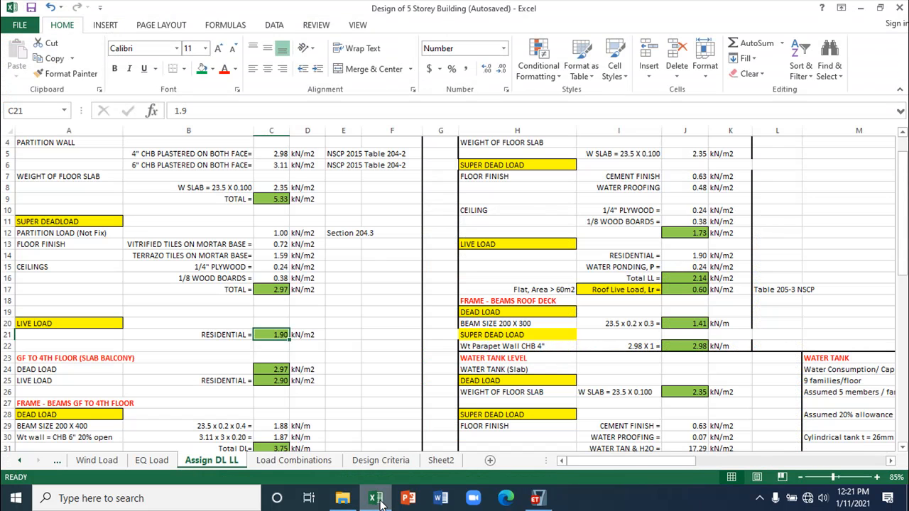
{"action": "scroll", "coordinate": [649, 341], "scroll_direction": "down", "scroll_amount": 3}
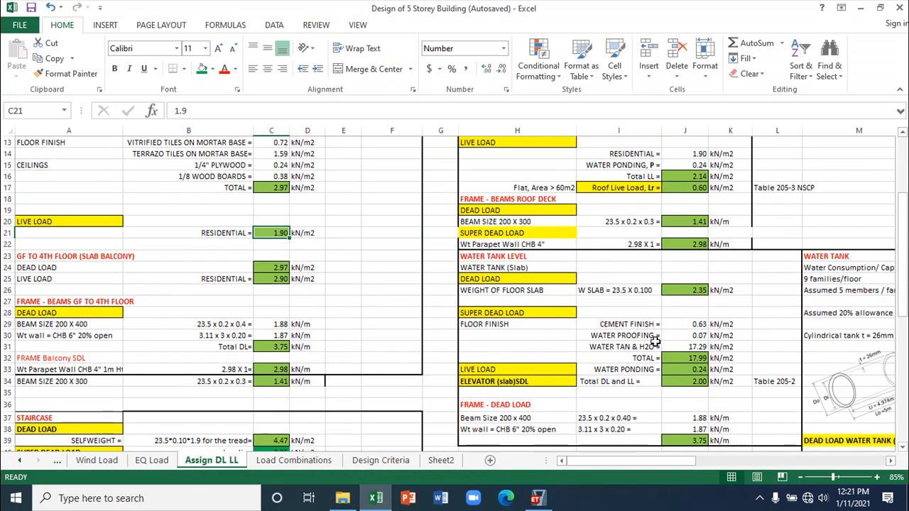
{"action": "scroll", "coordinate": [655, 341], "scroll_direction": "up", "scroll_amount": 3}
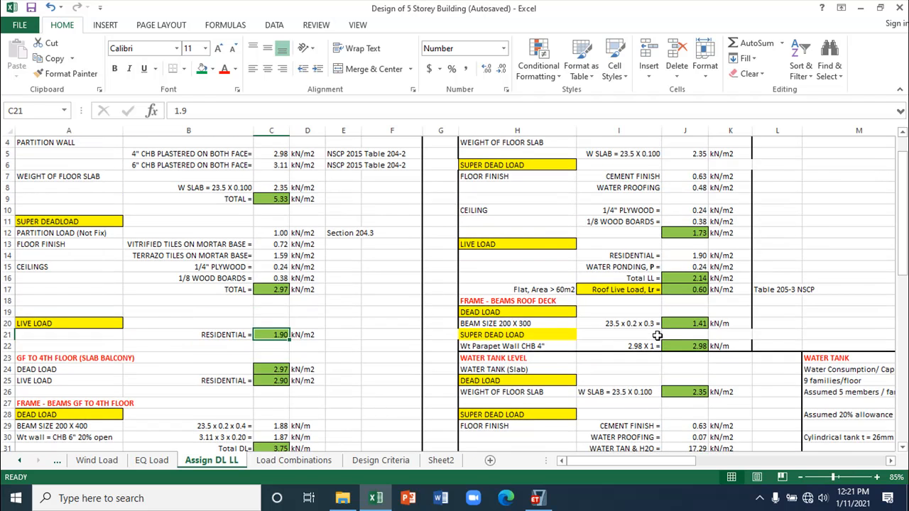
{"action": "scroll", "coordinate": [658, 335], "scroll_direction": "up", "scroll_amount": 1}
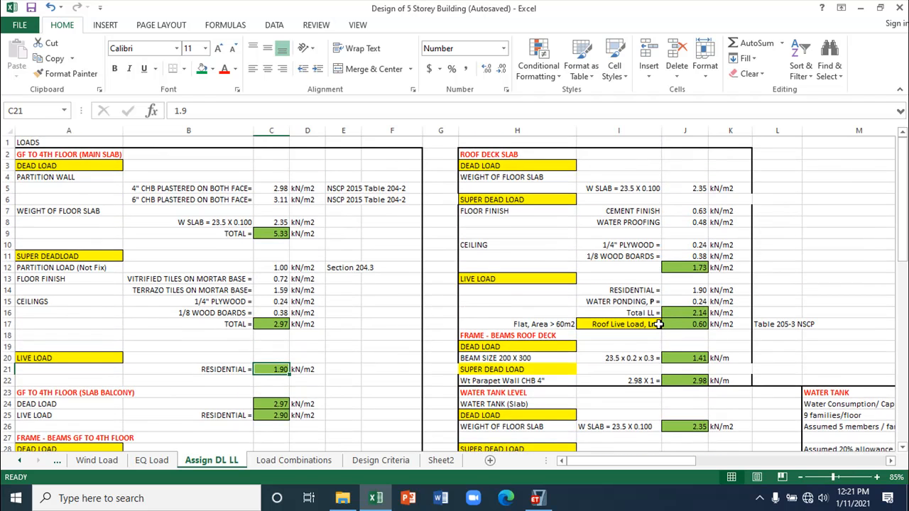
{"action": "scroll", "coordinate": [659, 324], "scroll_direction": "down", "scroll_amount": 3}
{"action": "scroll", "coordinate": [660, 324], "scroll_direction": "down", "scroll_amount": 3}
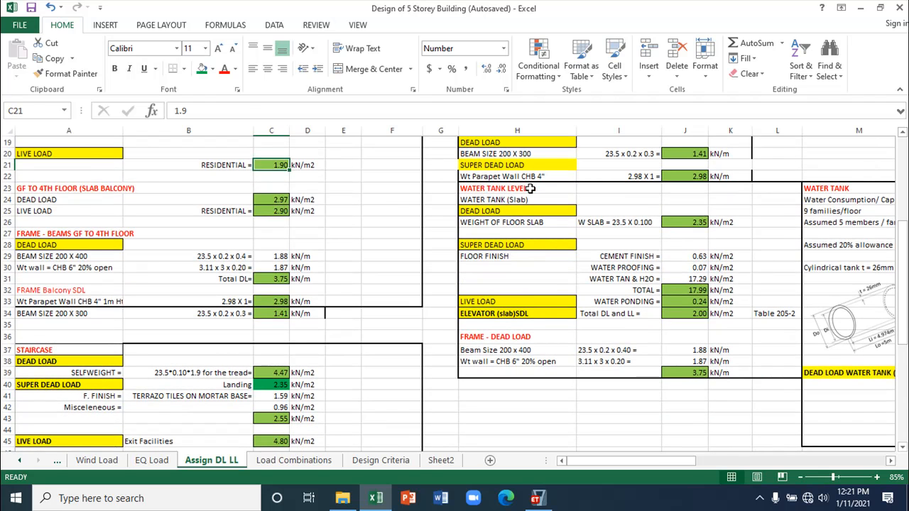
{"action": "left_click", "coordinate": [530, 188]}
{"action": "left_click", "coordinate": [516, 302]}
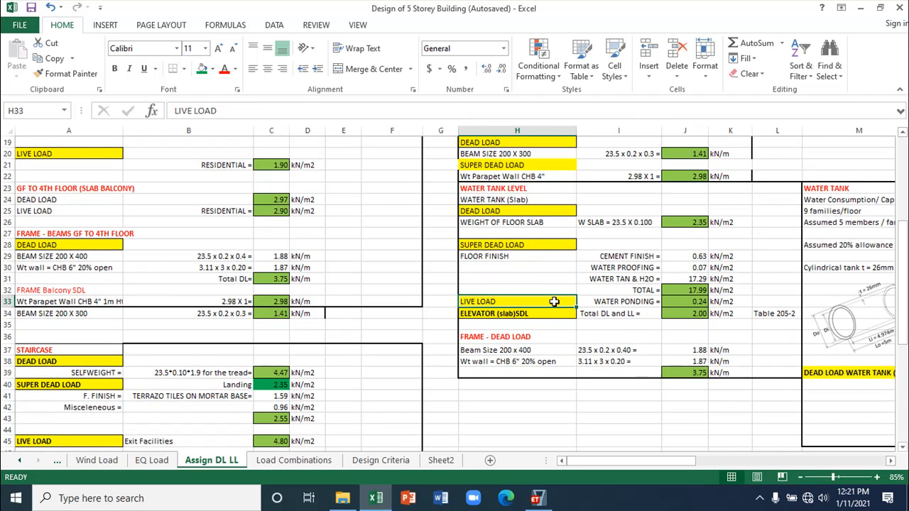
{"action": "left_click", "coordinate": [685, 302]}
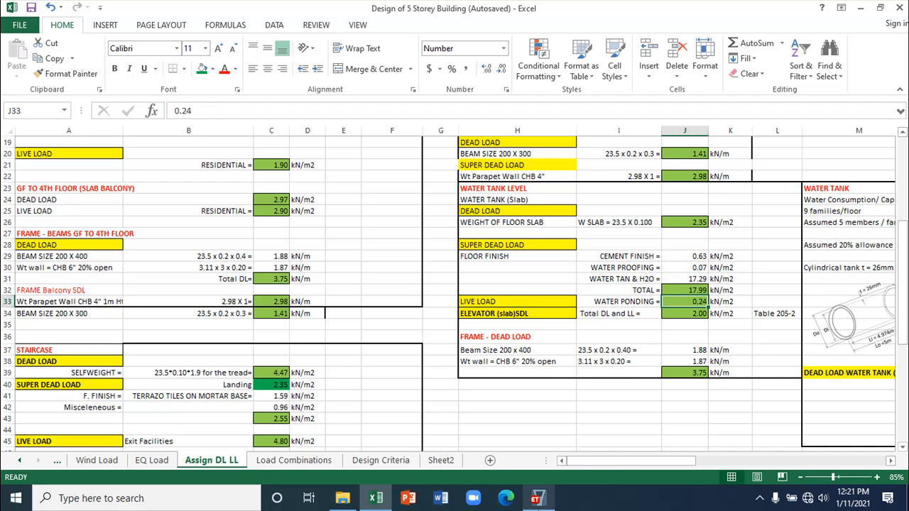
- Switch to ETABS, move the plan view up to the WT level and select the slab panel adjoining grid line D
{"action": "left_click", "coordinate": [544, 502]}
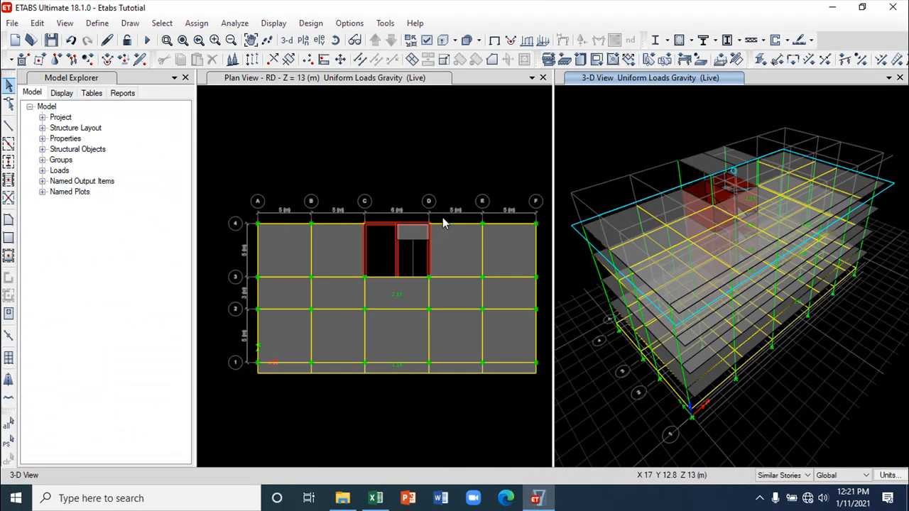
{"action": "left_click", "coordinate": [448, 181]}
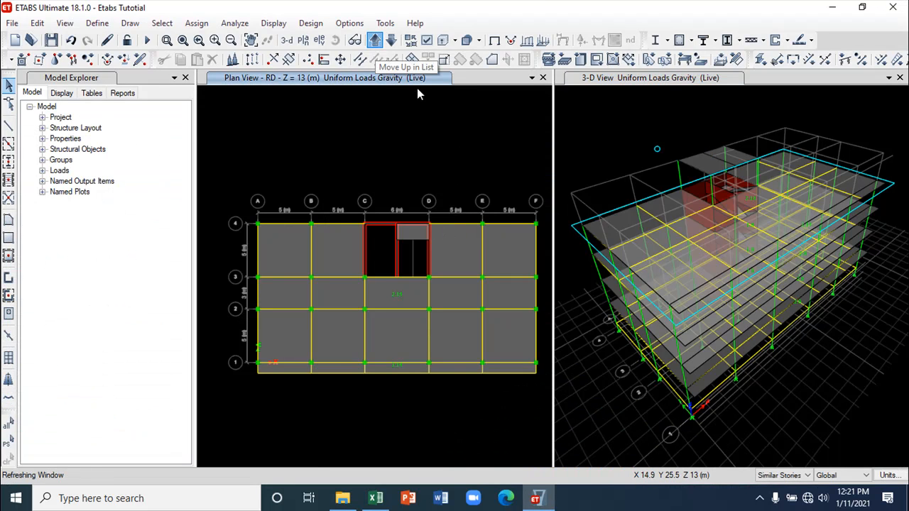
{"action": "left_click", "coordinate": [420, 258]}
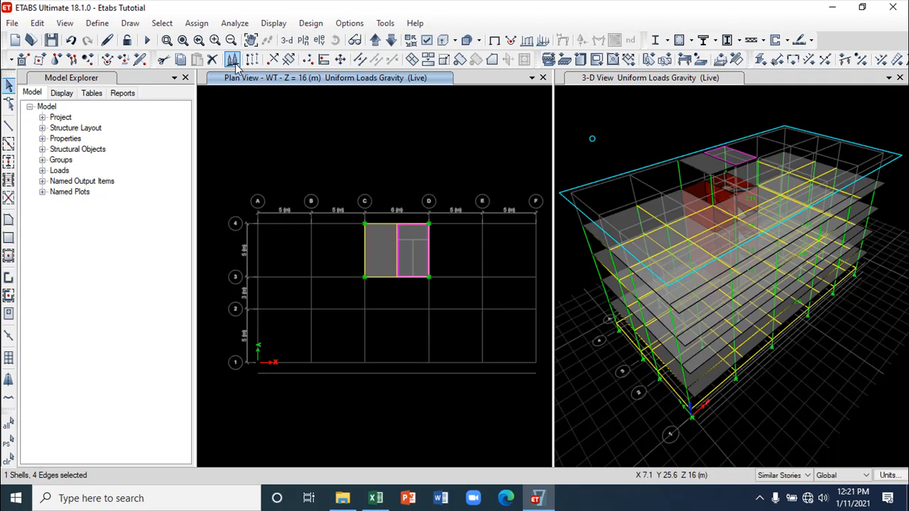
- Assign a uniform Live shell load of 0.24 kN/m² in the Gravity direction to the selected slab, using Add to Existing Loads
{"action": "left_click", "coordinate": [196, 22]}
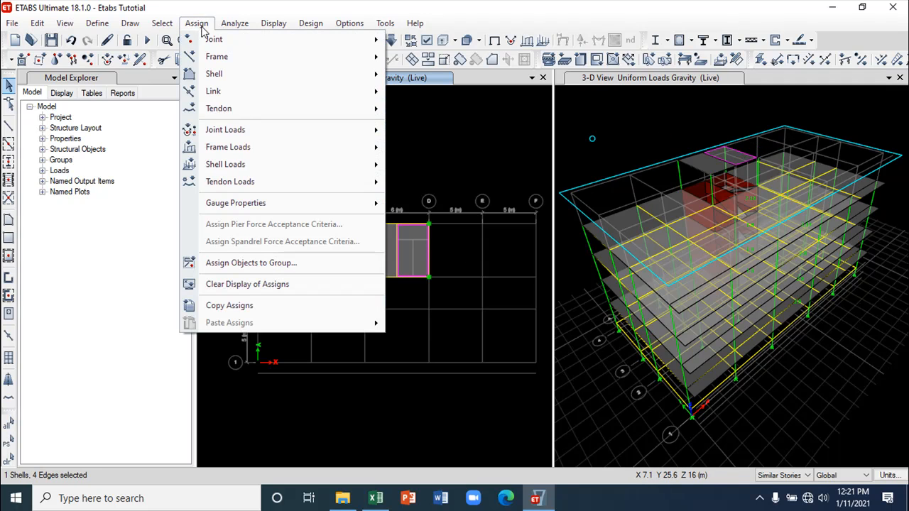
{"action": "mouse_move", "coordinate": [264, 167]}
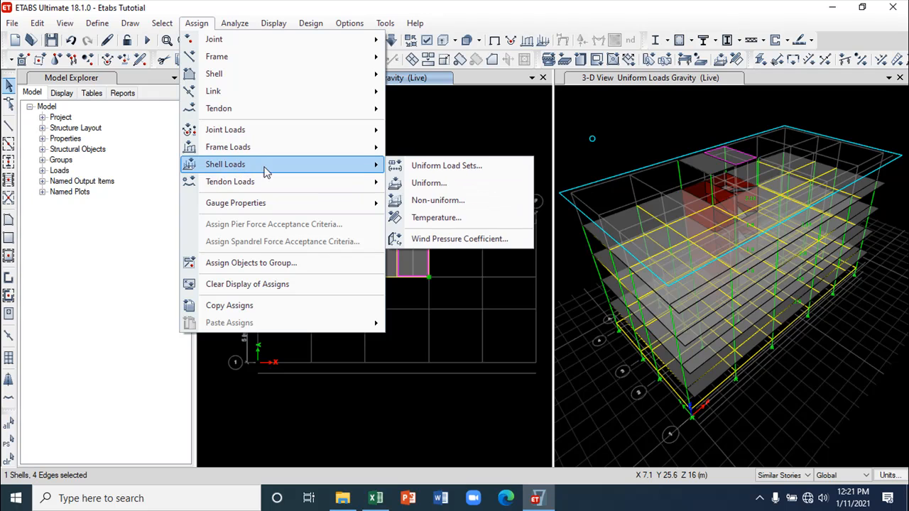
{"action": "left_click", "coordinate": [436, 186]}
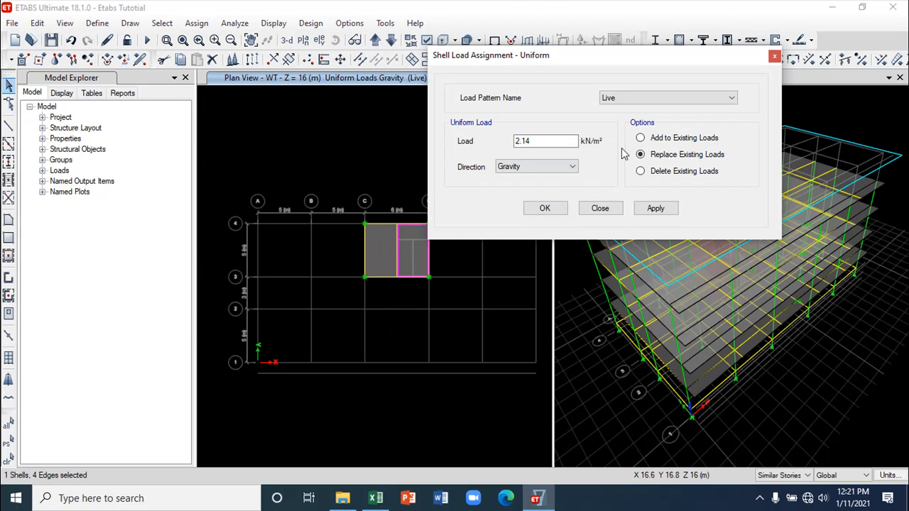
{"action": "left_click", "coordinate": [640, 138]}
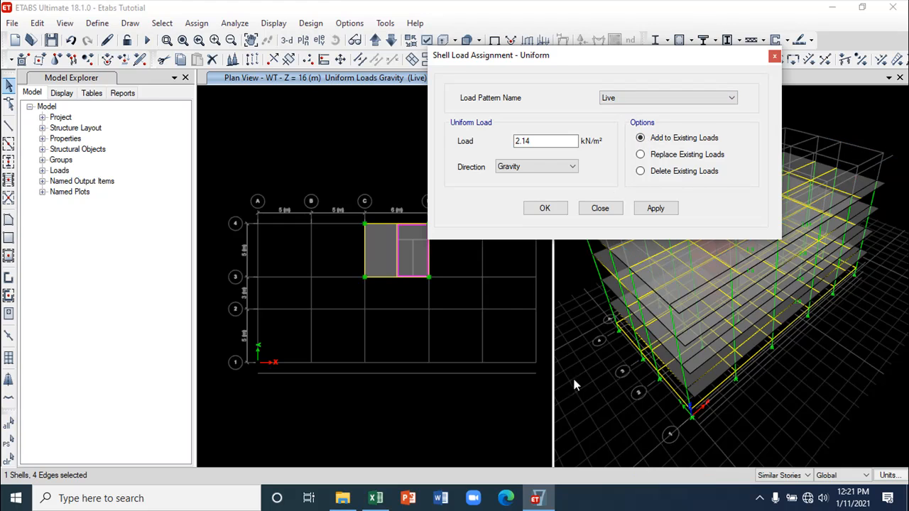
{"action": "left_click", "coordinate": [376, 500]}
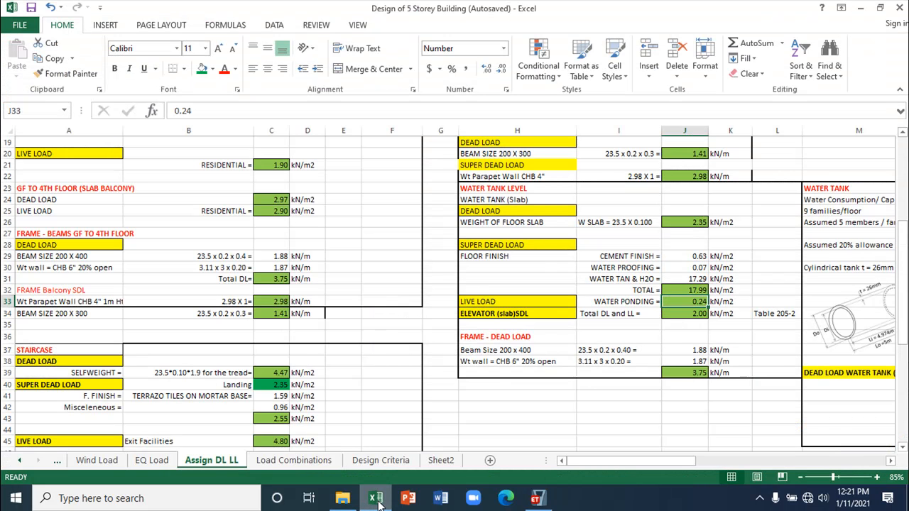
{"action": "left_click", "coordinate": [379, 502]}
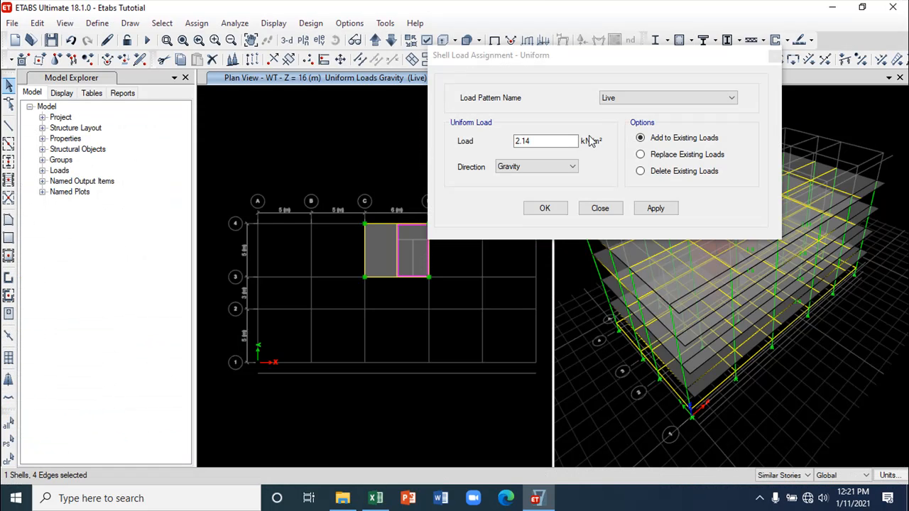
{"action": "left_click_drag", "start_coordinate": [540, 141], "coordinate": [504, 142]}
{"action": "type", "text": "0.24"}
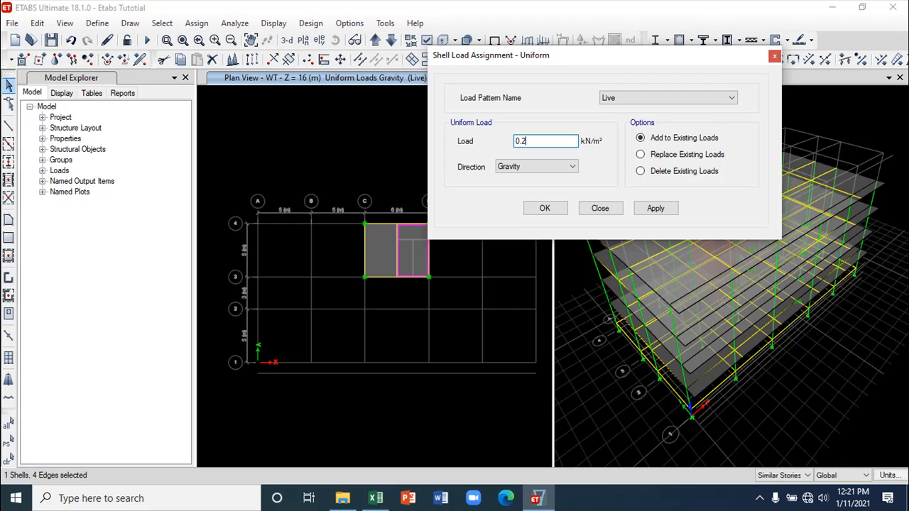
{"action": "left_click", "coordinate": [658, 210]}
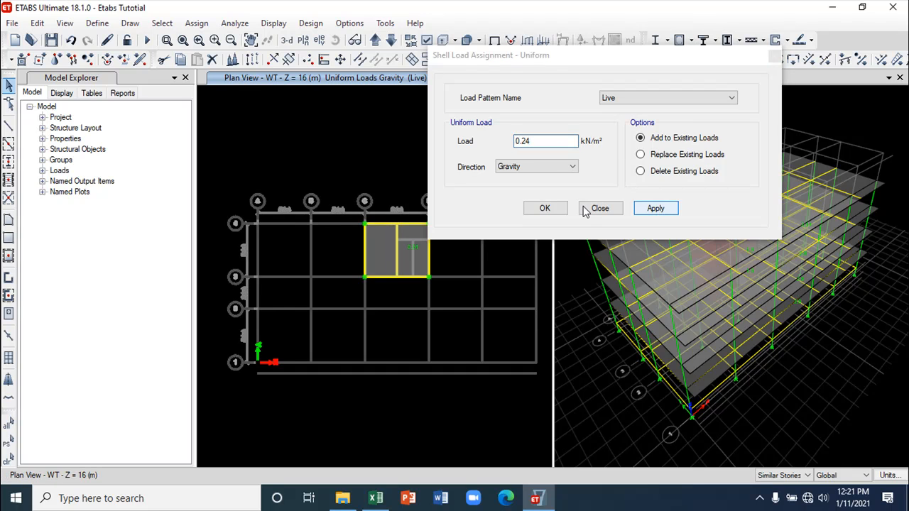
- Apply the same 0.24 kN/m² Live load to the WT slab panel adjoining grid line C and save the model
{"action": "left_click", "coordinate": [388, 254]}
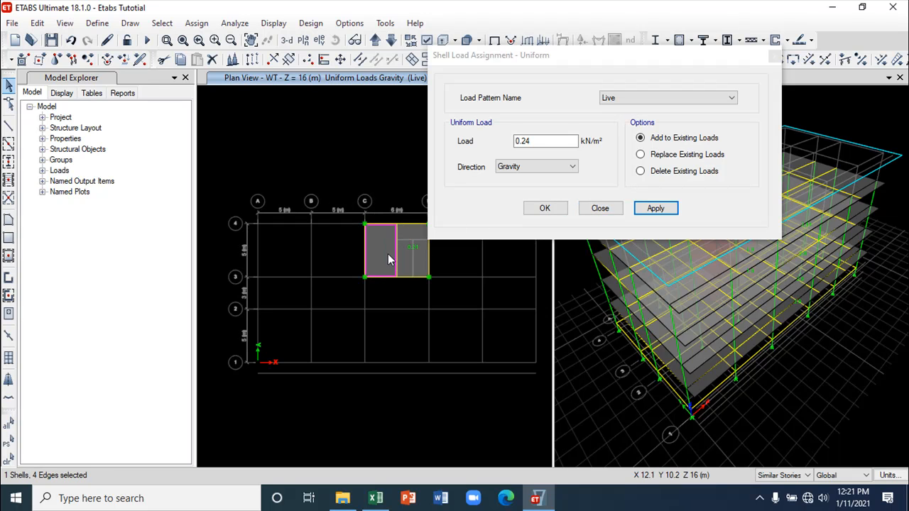
{"action": "left_click", "coordinate": [655, 209]}
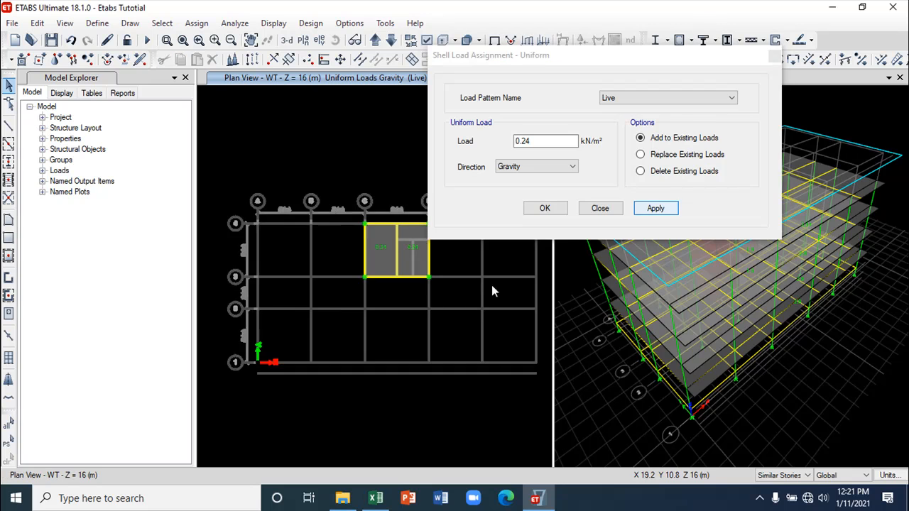
{"action": "left_click", "coordinate": [600, 208]}
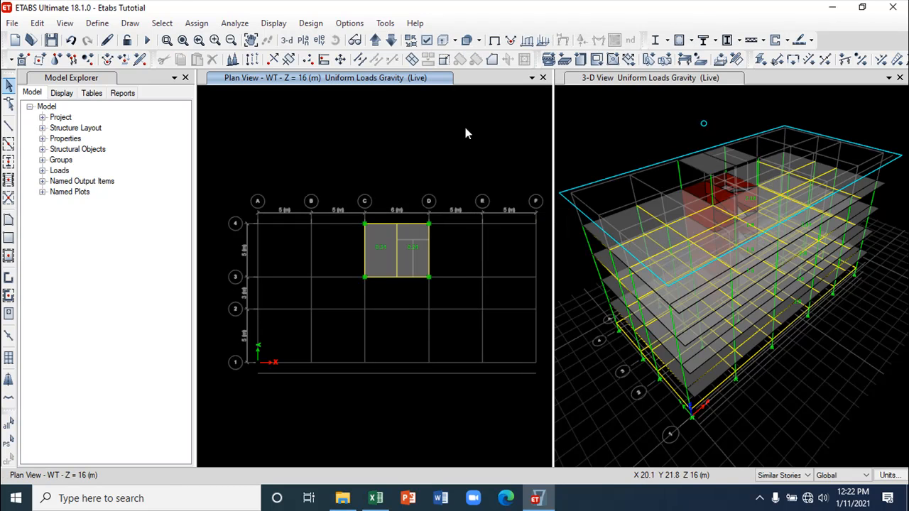
{"action": "left_click", "coordinate": [51, 40]}
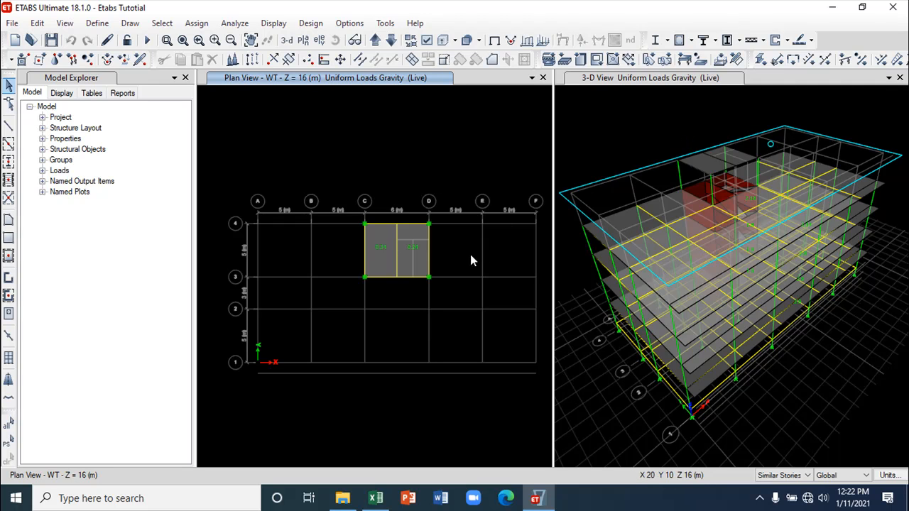
{"action": "left_click", "coordinate": [56, 41]}
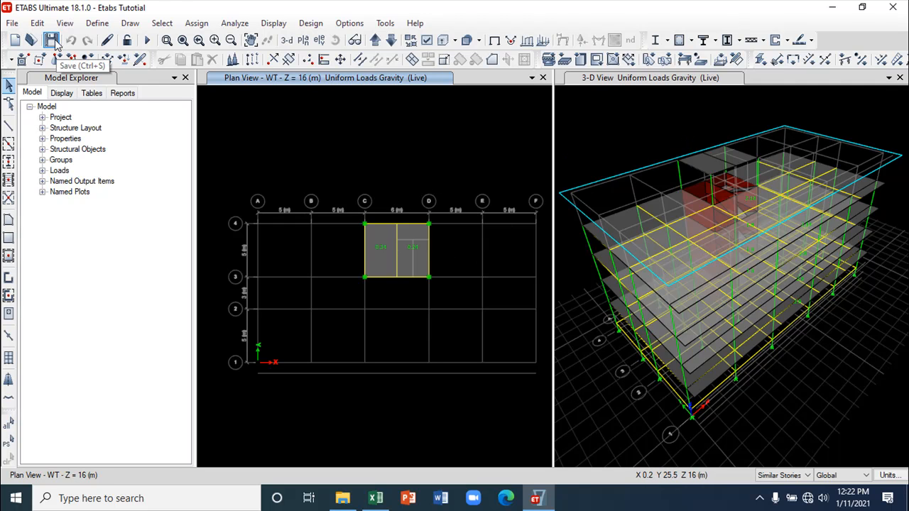
{"action": "left_click", "coordinate": [537, 499]}
{"action": "left_click", "coordinate": [537, 499]}
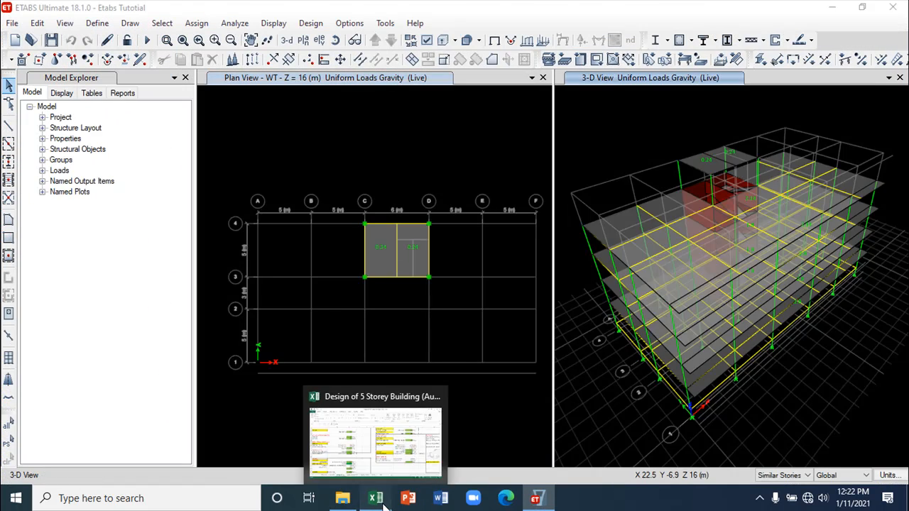
- Switch to the Excel load sheet and look up the staircase live load for exit facilities
{"action": "left_click", "coordinate": [379, 500]}
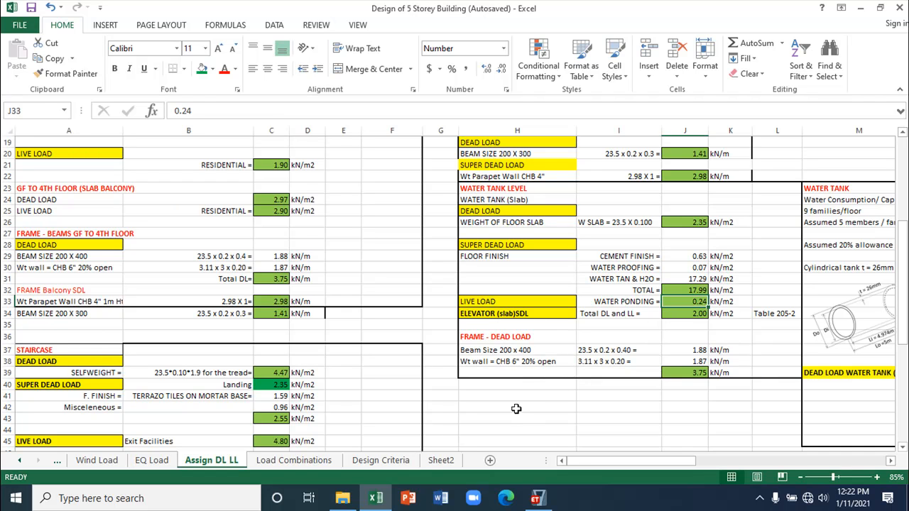
{"action": "scroll", "coordinate": [487, 395], "scroll_direction": "up", "scroll_amount": 1}
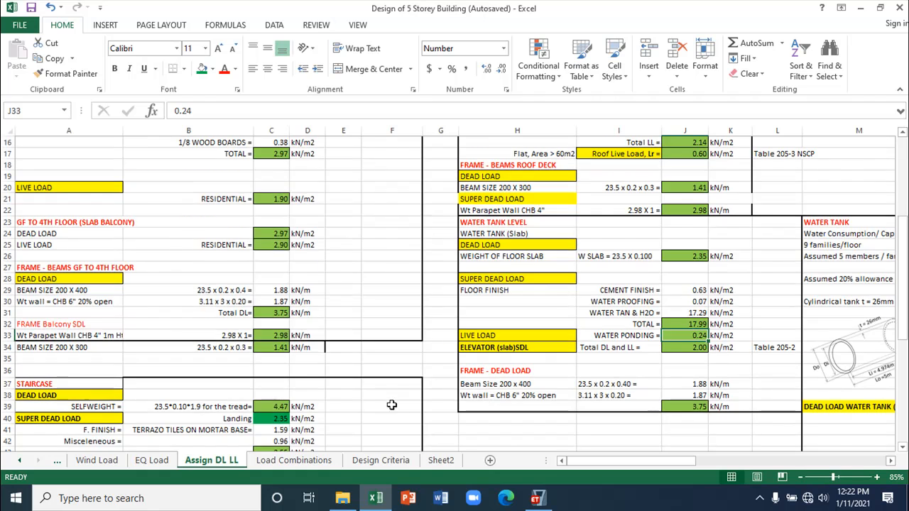
{"action": "scroll", "coordinate": [391, 404], "scroll_direction": "up", "scroll_amount": 3}
{"action": "scroll", "coordinate": [391, 408], "scroll_direction": "down", "scroll_amount": 4}
{"action": "scroll", "coordinate": [390, 411], "scroll_direction": "down", "scroll_amount": 3}
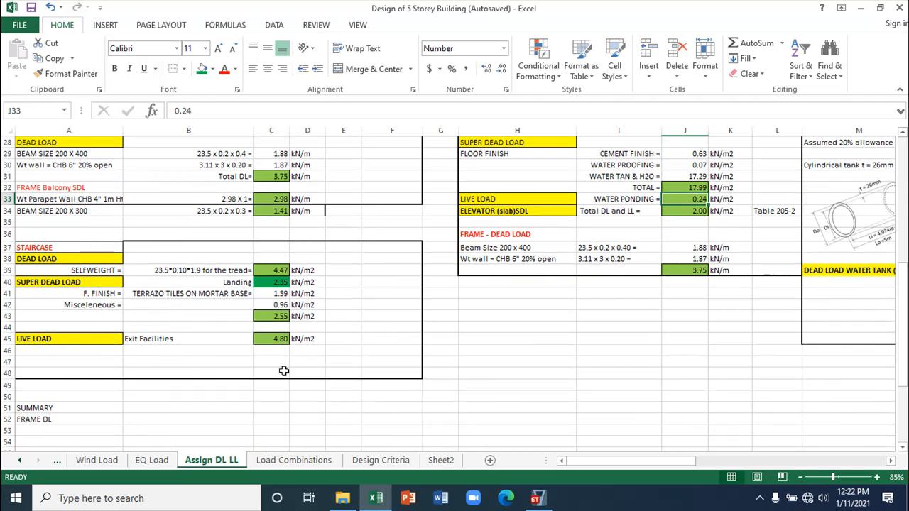
{"action": "left_click", "coordinate": [224, 357]}
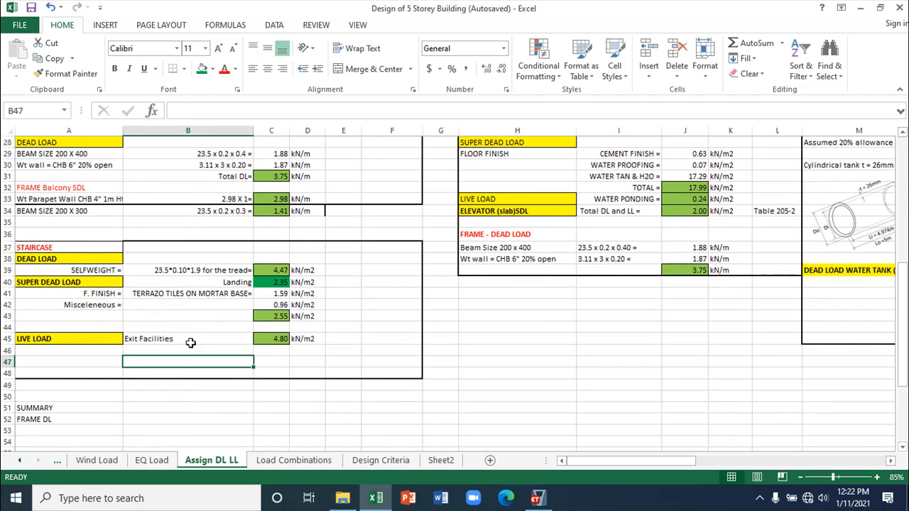
{"action": "left_click", "coordinate": [203, 340]}
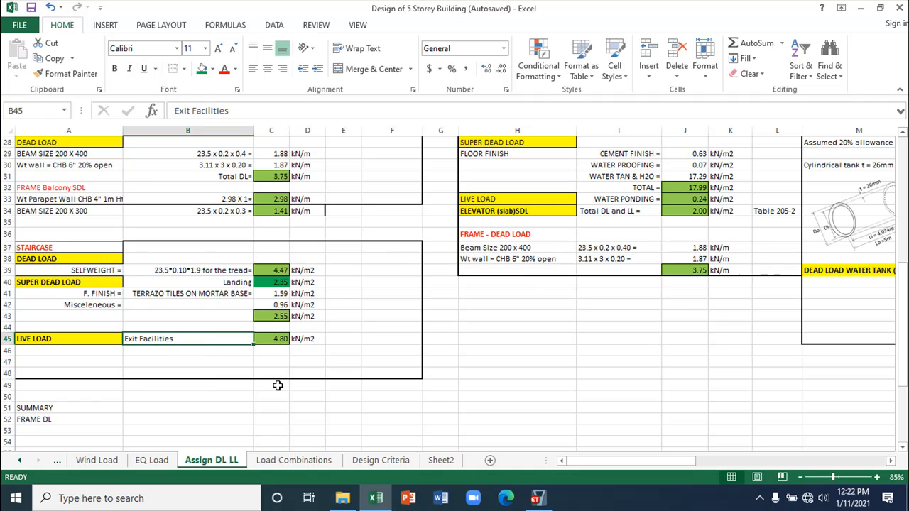
{"action": "scroll", "coordinate": [352, 365], "scroll_direction": "up", "scroll_amount": 2}
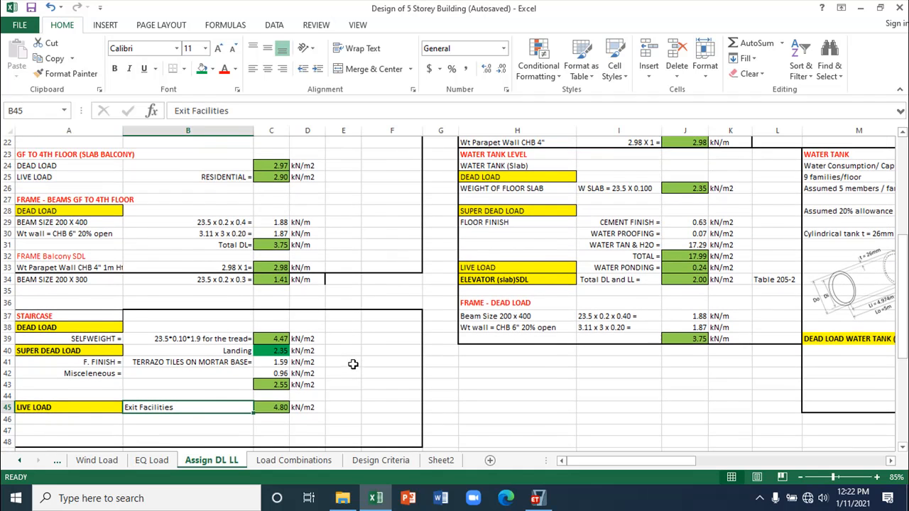
{"action": "scroll", "coordinate": [355, 363], "scroll_direction": "up", "scroll_amount": 4}
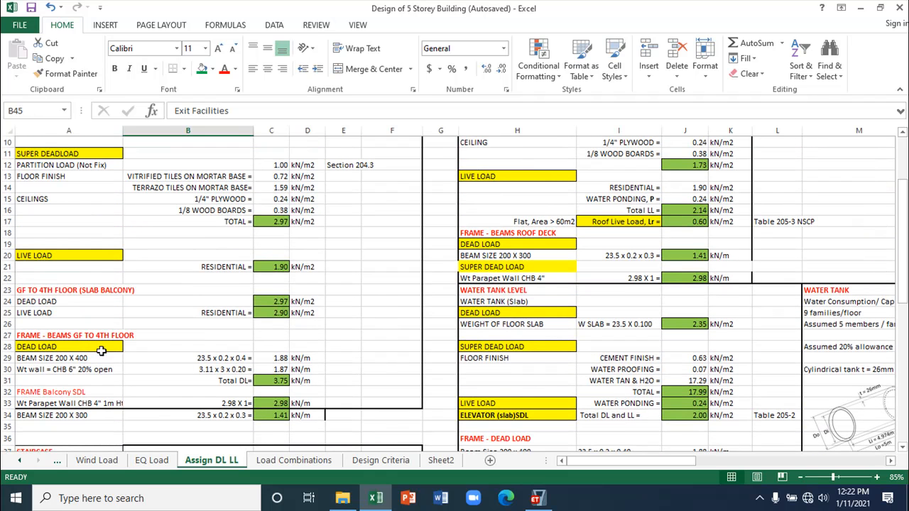
{"action": "scroll", "coordinate": [156, 363], "scroll_direction": "down", "scroll_amount": 4}
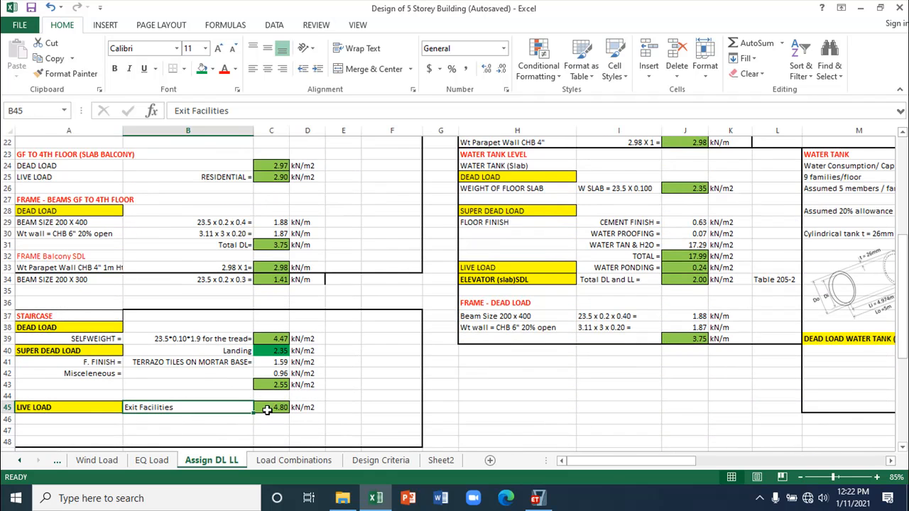
{"action": "left_click", "coordinate": [267, 409]}
- Return to ETABS and set the RD story as Similar To 4th in the story data
{"action": "left_click", "coordinate": [536, 498]}
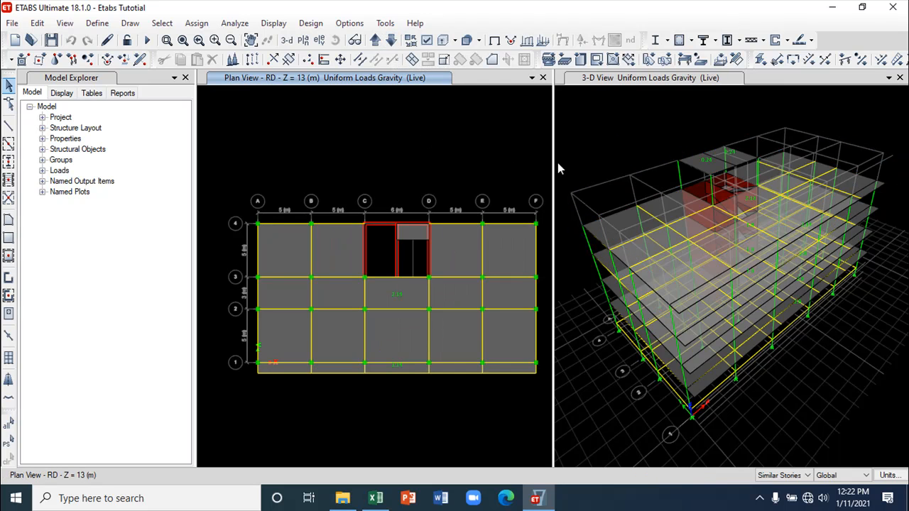
{"action": "right_click", "coordinate": [375, 145]}
{"action": "left_click", "coordinate": [430, 154]}
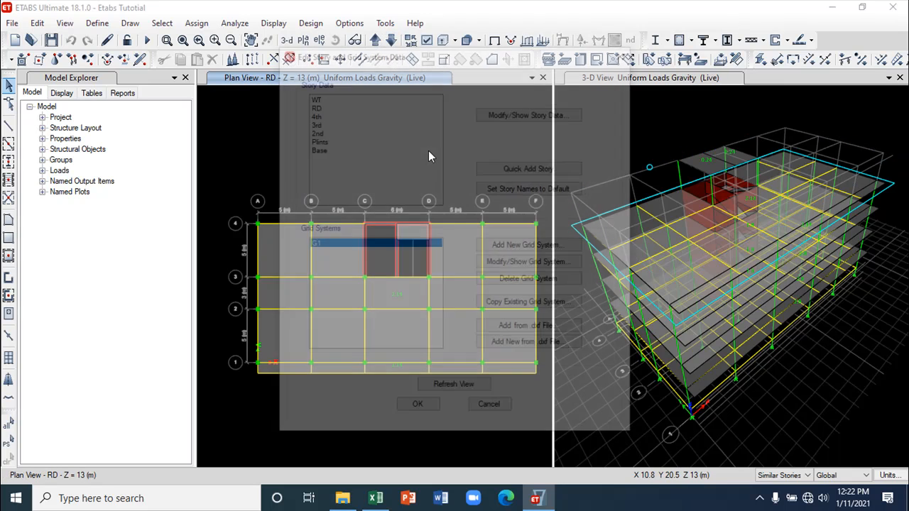
{"action": "left_click", "coordinate": [531, 113]}
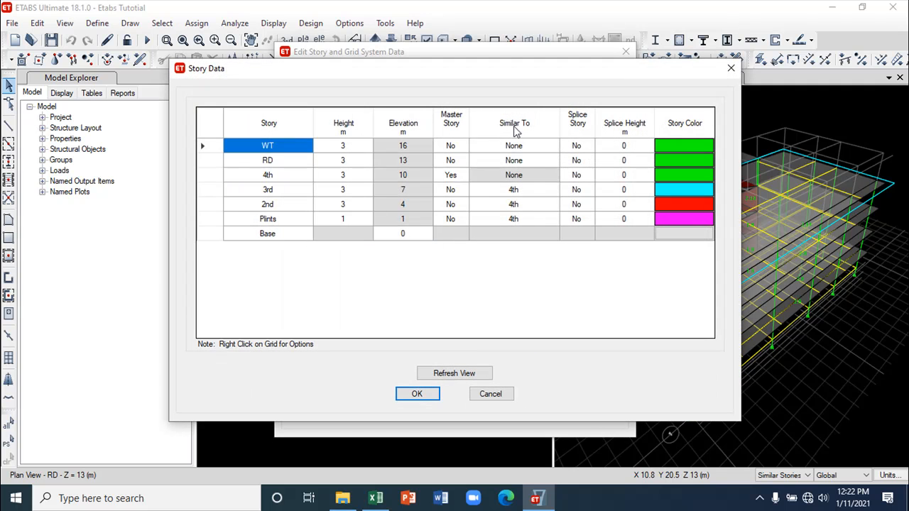
{"action": "left_click", "coordinate": [525, 162]}
{"action": "left_click", "coordinate": [553, 160]}
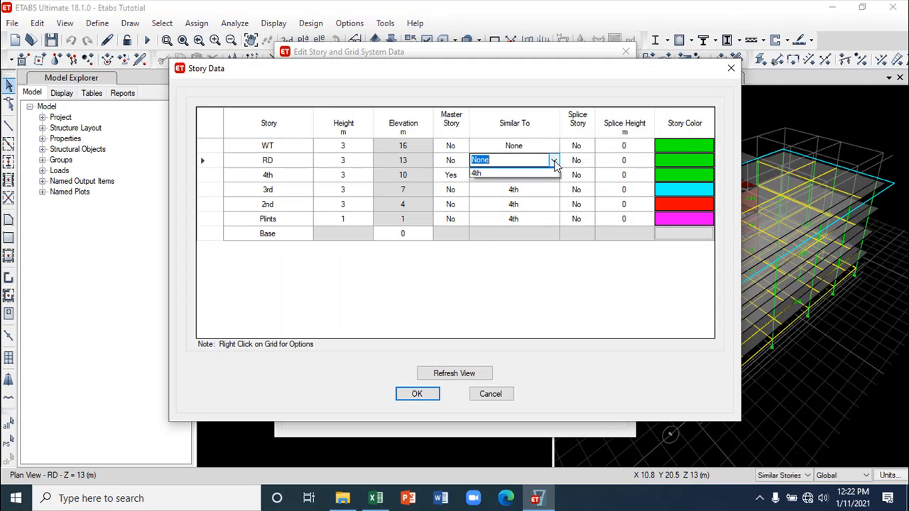
{"action": "left_click", "coordinate": [511, 183]}
{"action": "left_click", "coordinate": [420, 395]}
{"action": "left_click", "coordinate": [421, 411]}
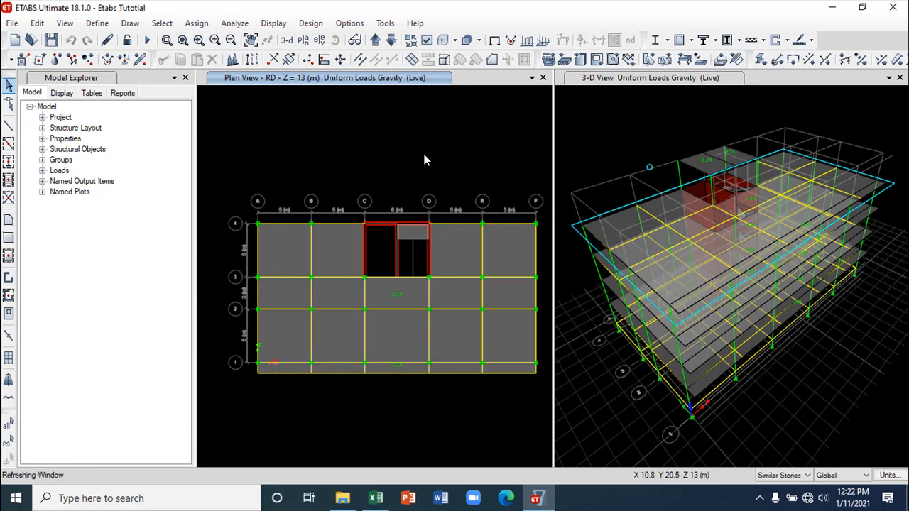
- Show the RD level in 3-D and select its stair flights and landing, together with those on the similar stories
{"action": "left_click", "coordinate": [354, 40]}
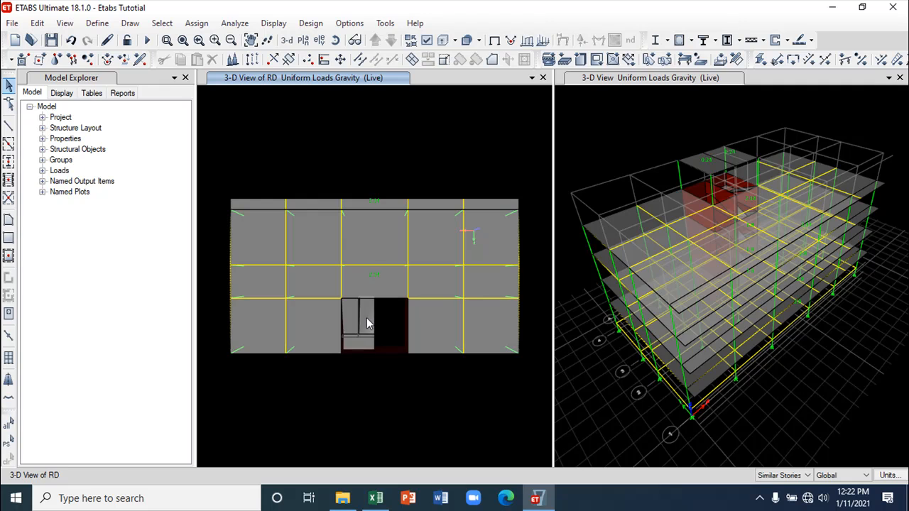
{"action": "left_click", "coordinate": [368, 324]}
{"action": "left_click", "coordinate": [360, 347]}
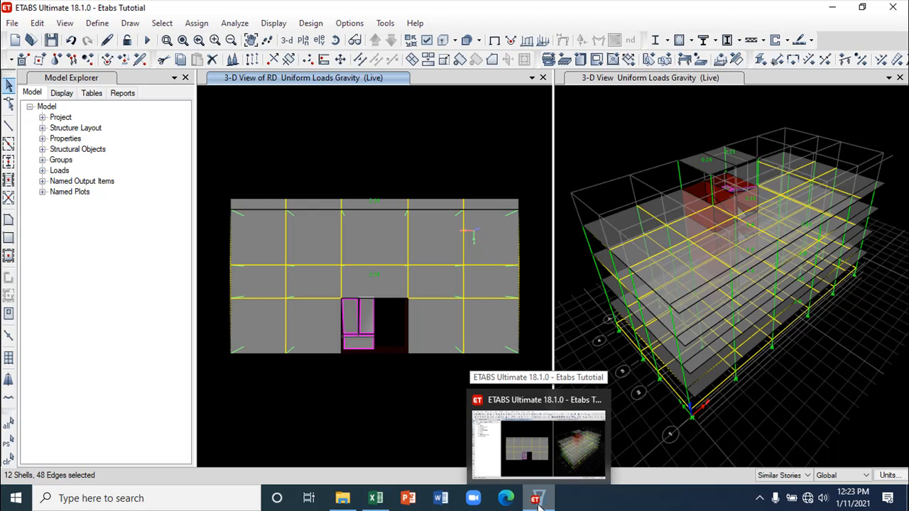
- Recheck the staircase live load in Excel and, back in ETABS, add a 4.80 kN/m² gravity Live load to the selected stair shells' existing loads
{"action": "mouse_move", "coordinate": [380, 500]}
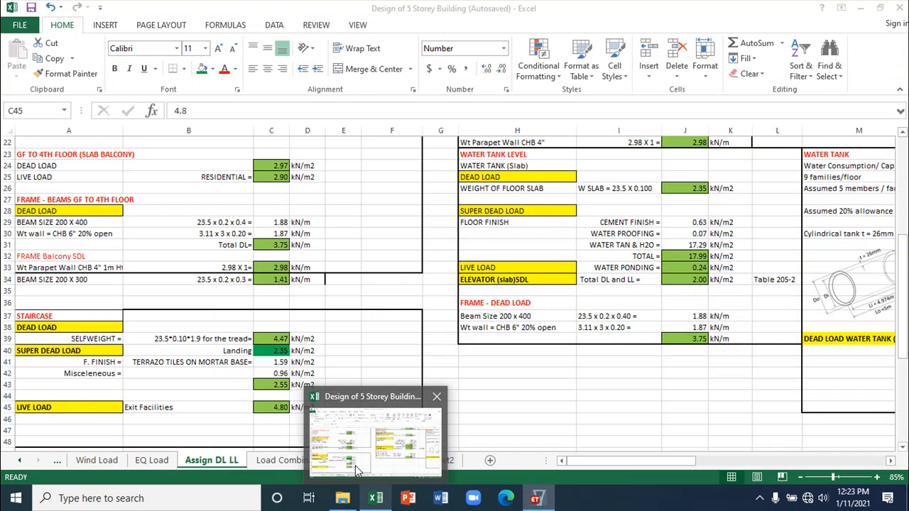
{"action": "left_click", "coordinate": [358, 466]}
{"action": "left_click", "coordinate": [536, 500]}
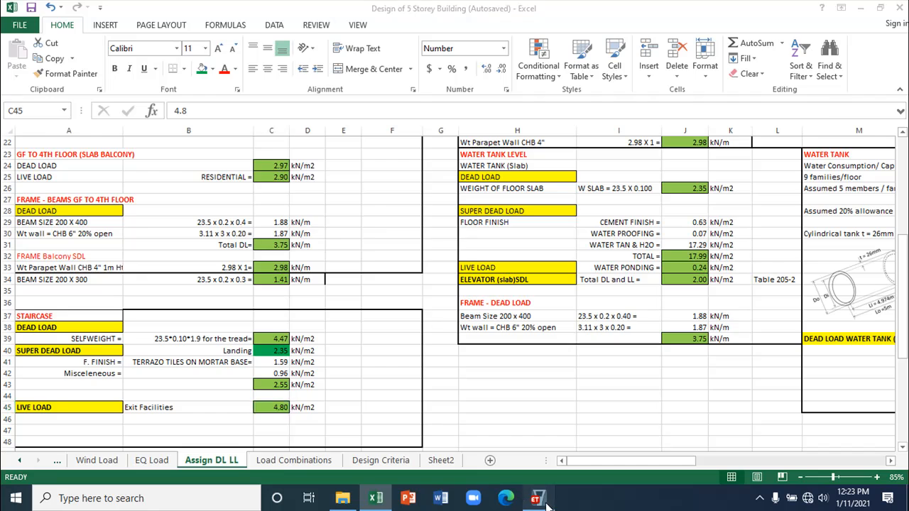
{"action": "left_click", "coordinate": [197, 22]}
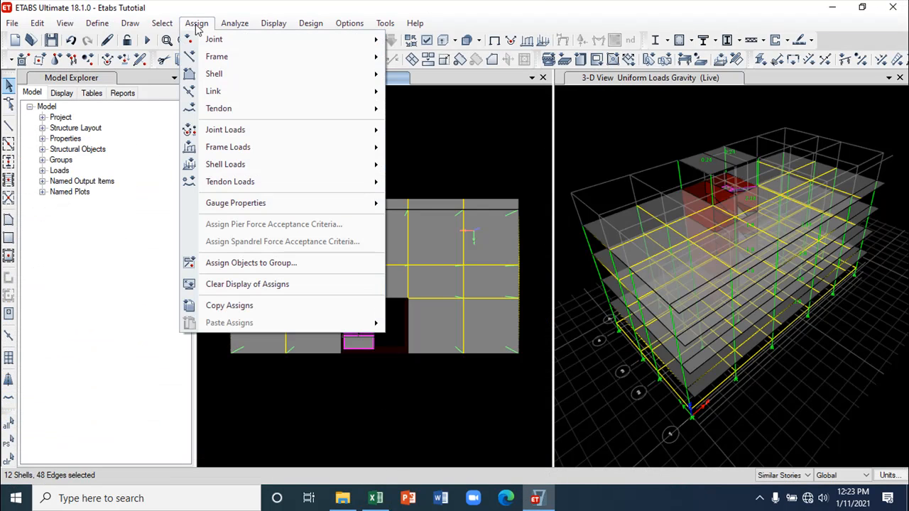
{"action": "mouse_move", "coordinate": [363, 165]}
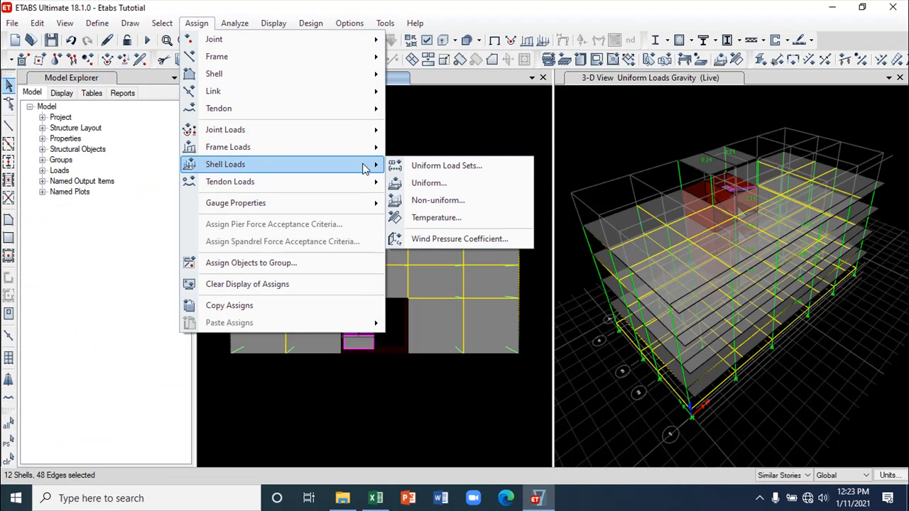
{"action": "left_click", "coordinate": [443, 183]}
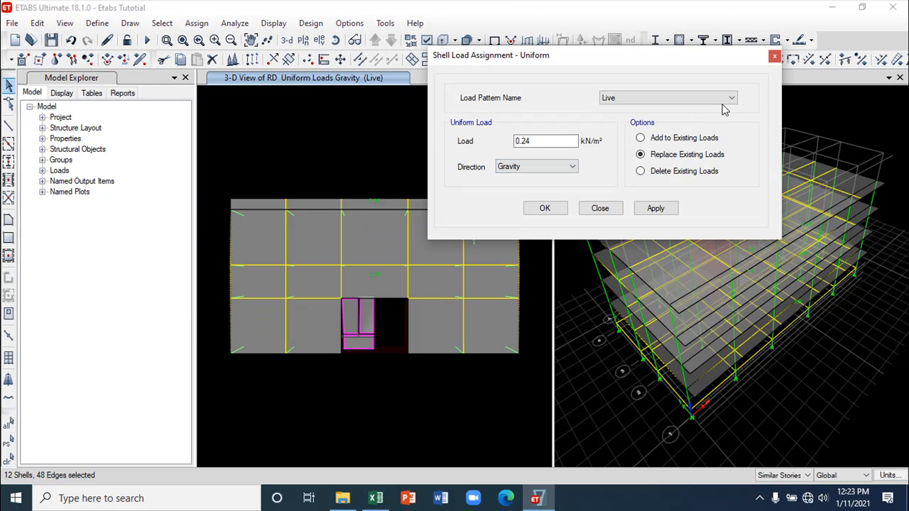
{"action": "left_click_drag", "start_coordinate": [553, 141], "coordinate": [488, 140]}
{"action": "type", "text": "4.80"}
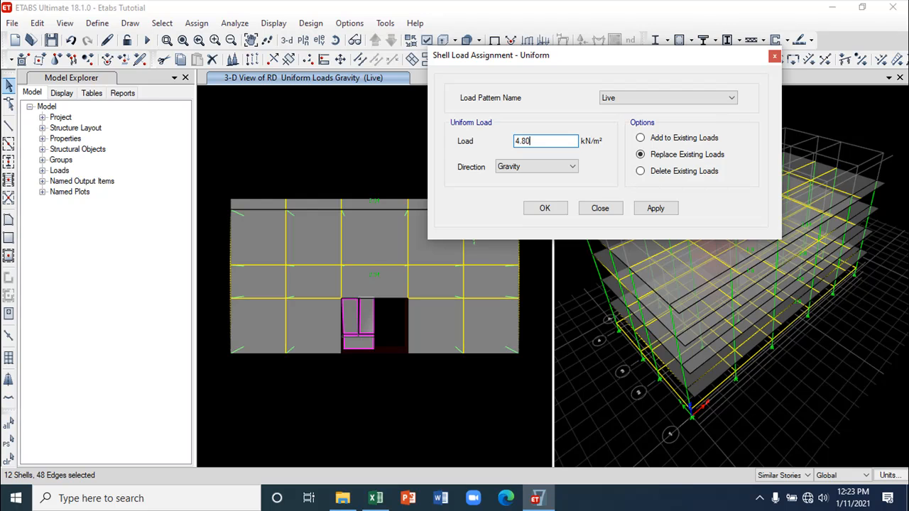
{"action": "left_click", "coordinate": [640, 138]}
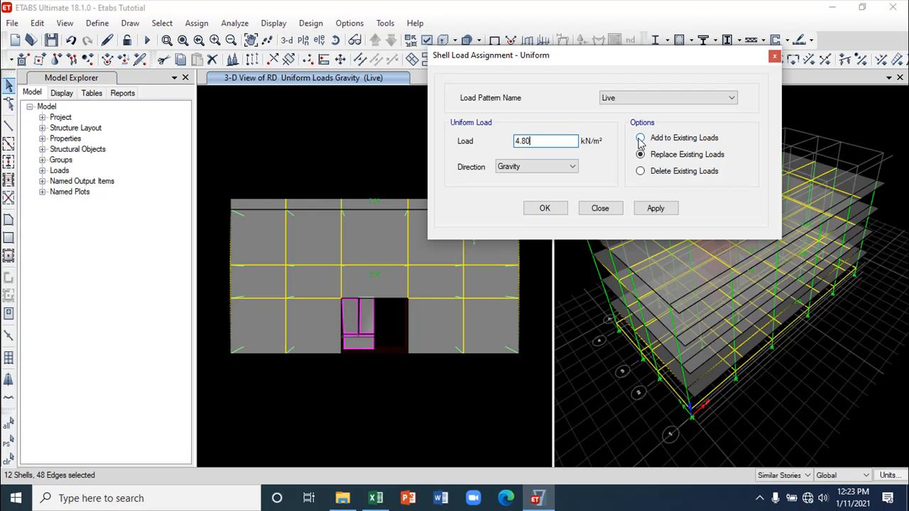
{"action": "left_click", "coordinate": [655, 209]}
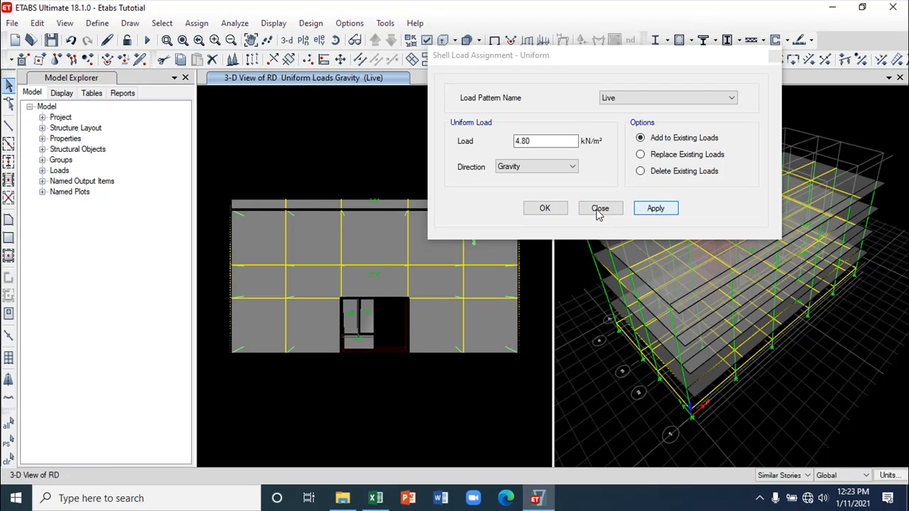
{"action": "left_click", "coordinate": [600, 210]}
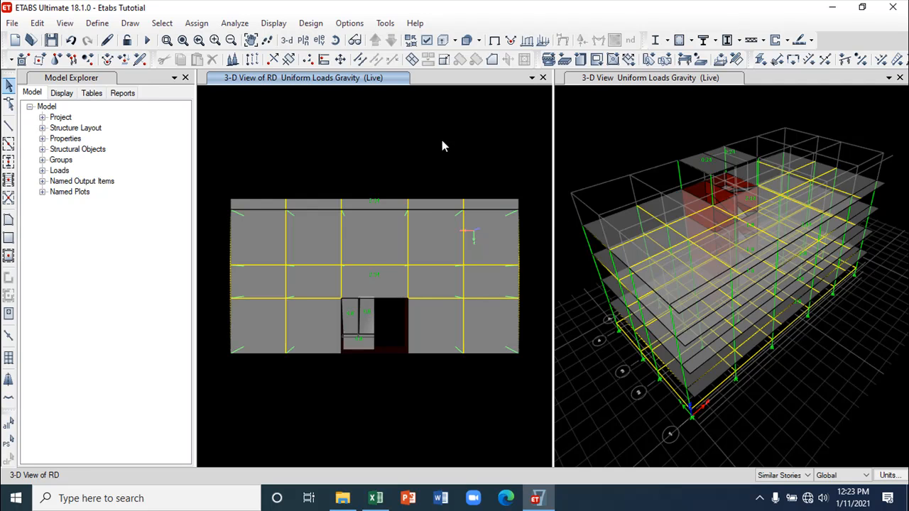
- Inspect the stair Live loads on the RD, 4th, 3rd and 2nd stories, alternating between plan and perspective views
{"action": "left_click", "coordinate": [361, 59]}
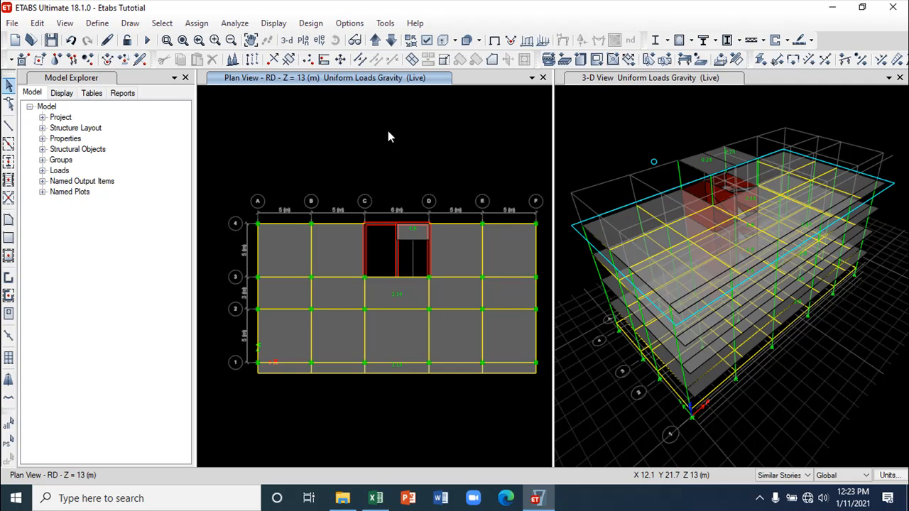
{"action": "left_click", "coordinate": [391, 40]}
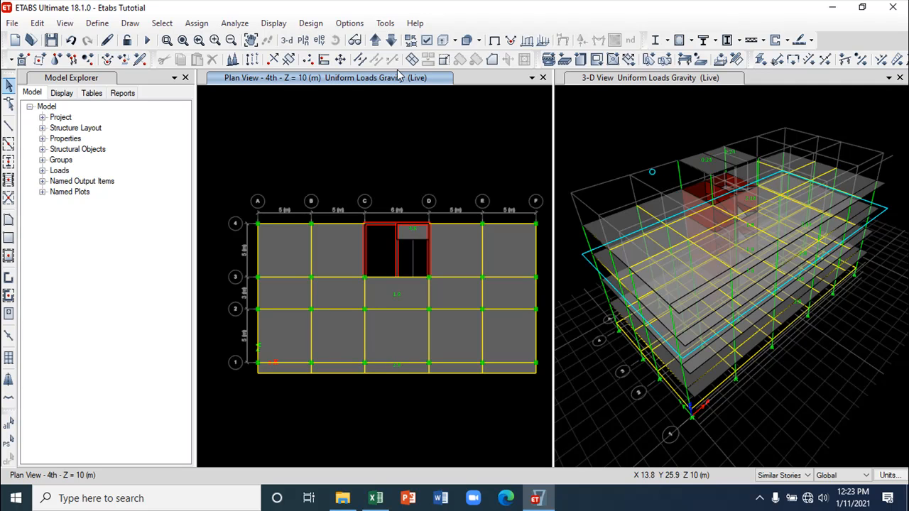
{"action": "left_click", "coordinate": [354, 40]}
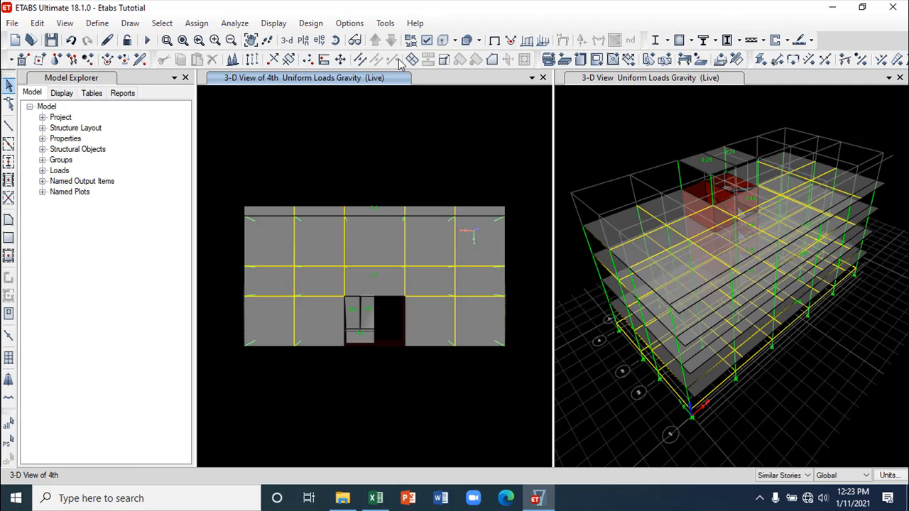
{"action": "left_click", "coordinate": [354, 40]}
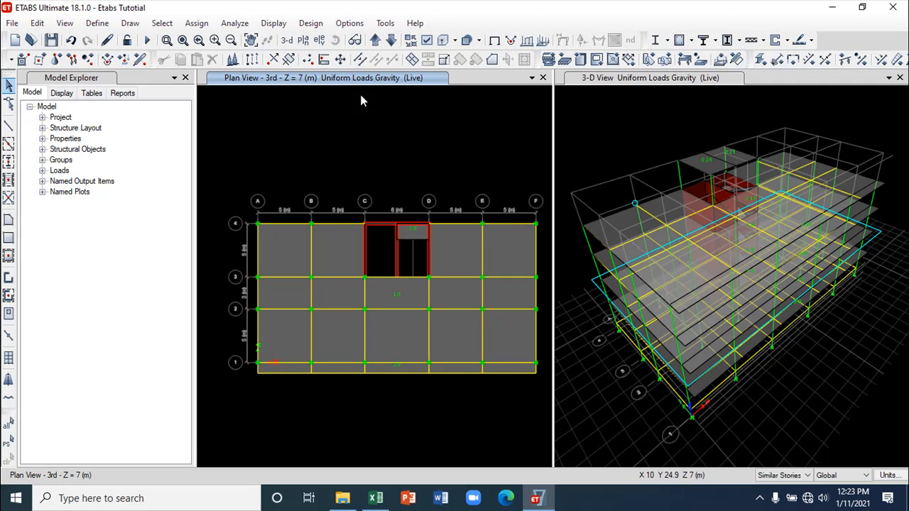
{"action": "left_click", "coordinate": [354, 41]}
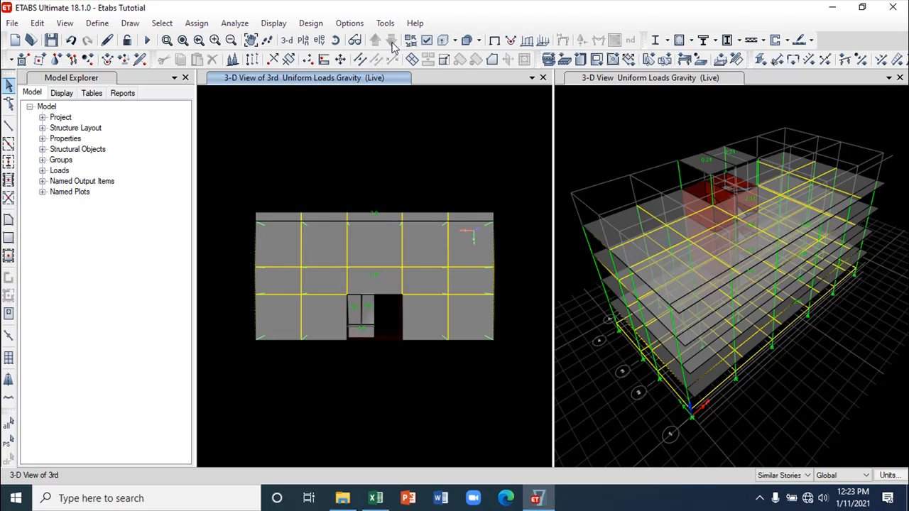
{"action": "left_click", "coordinate": [355, 41]}
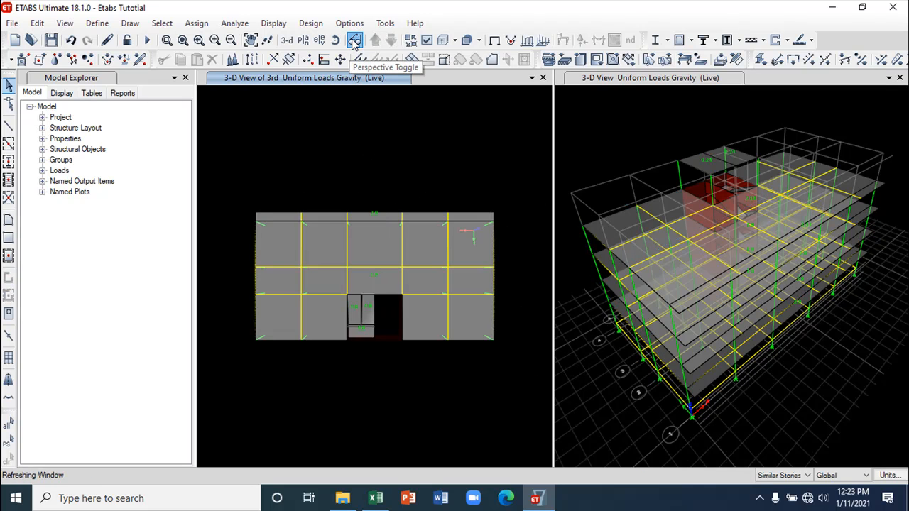
{"action": "left_click", "coordinate": [391, 40]}
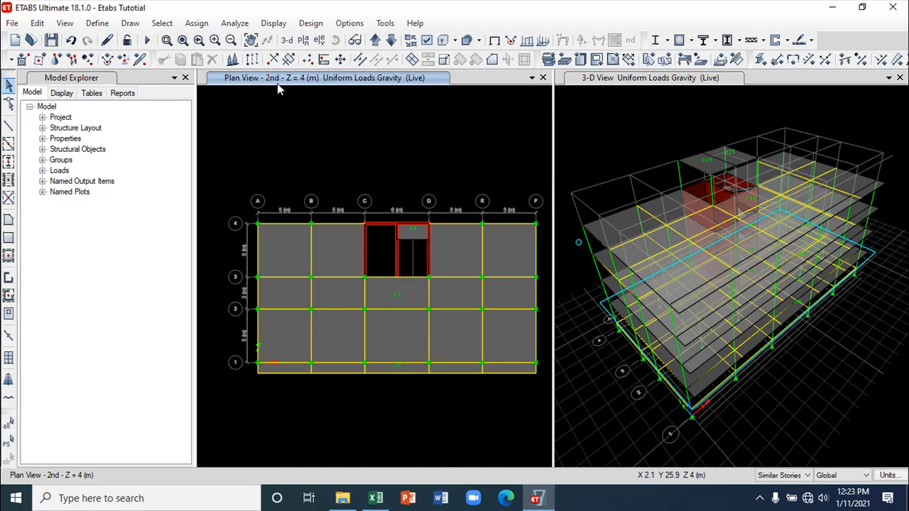
{"action": "left_click", "coordinate": [355, 41]}
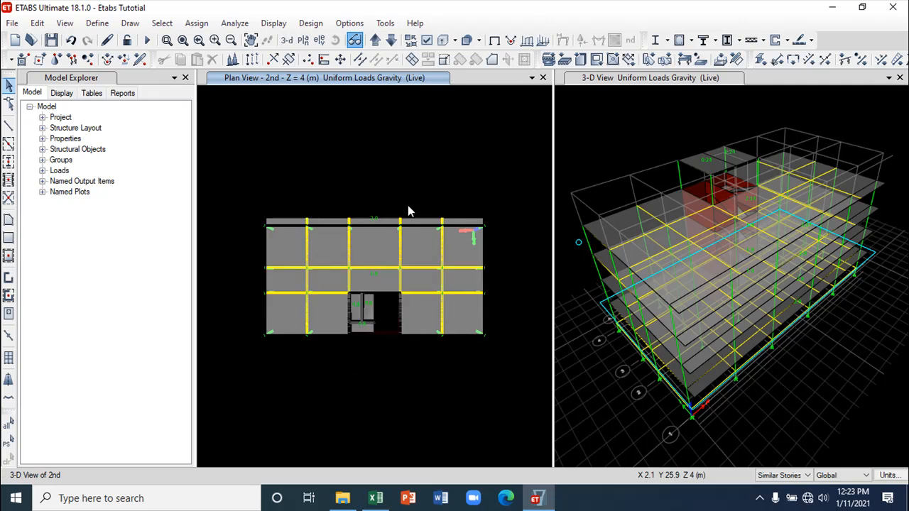
{"action": "left_click", "coordinate": [355, 40]}
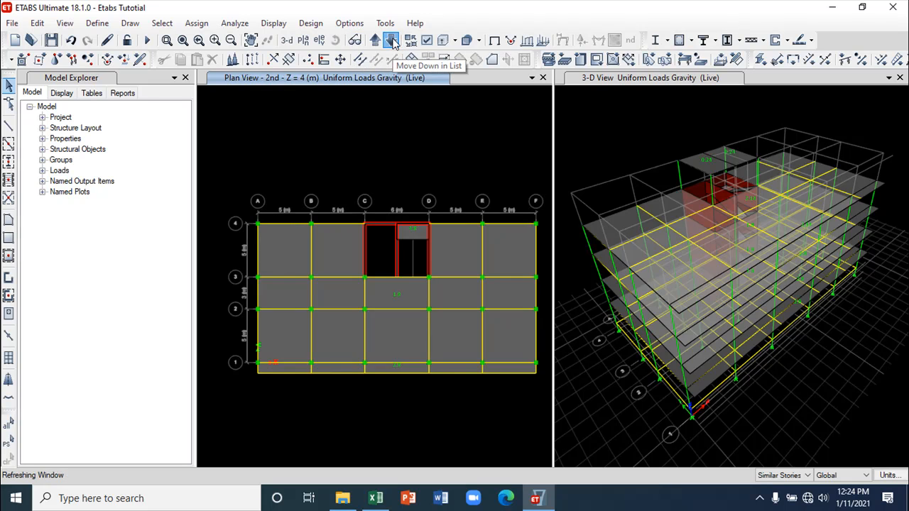
- Check the stair Live loads below the 2nd story, going through the RefPl 1 and Plints levels
{"action": "left_click", "coordinate": [393, 41]}
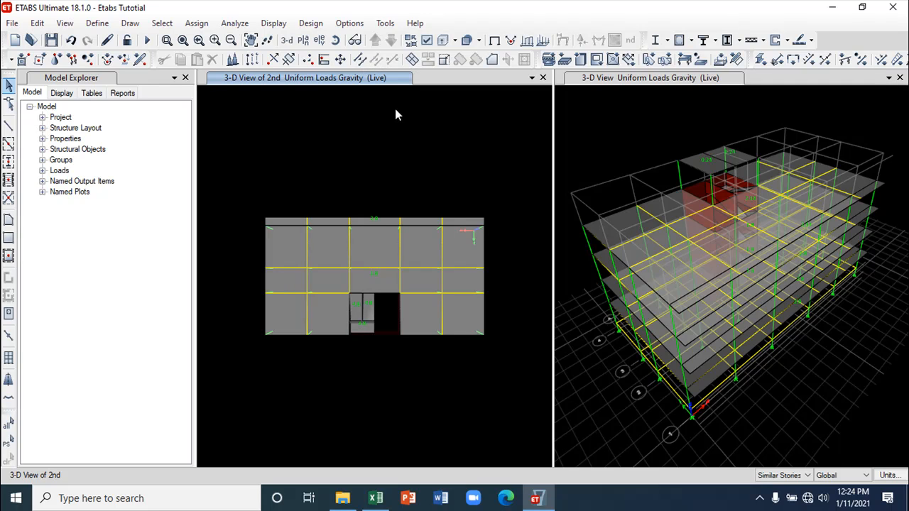
{"action": "left_click", "coordinate": [355, 40]}
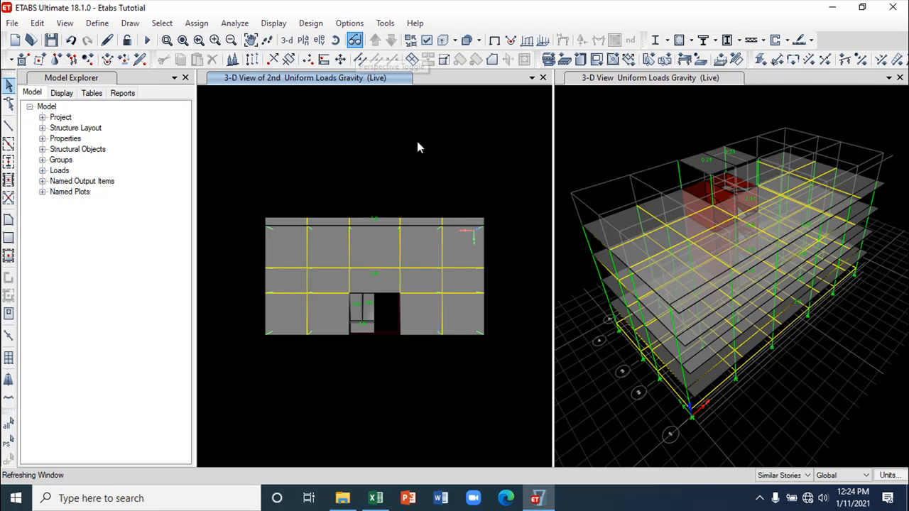
{"action": "left_click", "coordinate": [391, 40]}
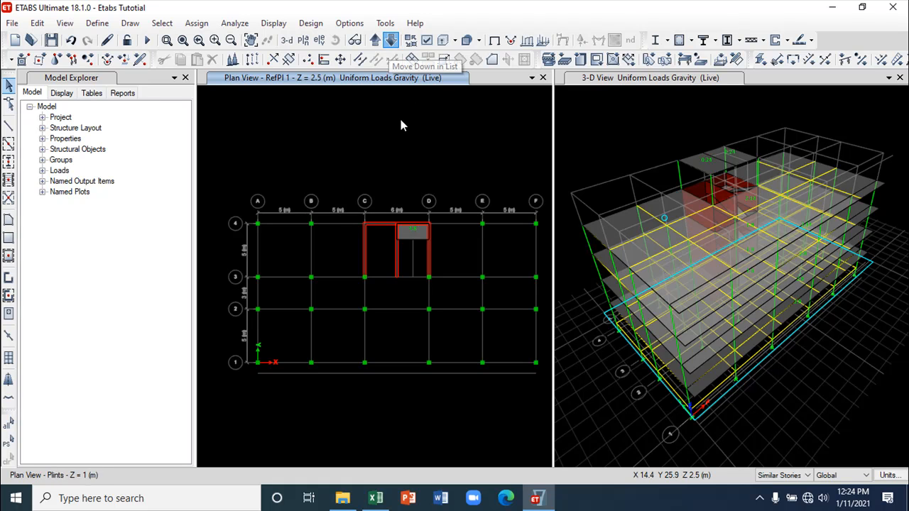
{"action": "left_click", "coordinate": [354, 41]}
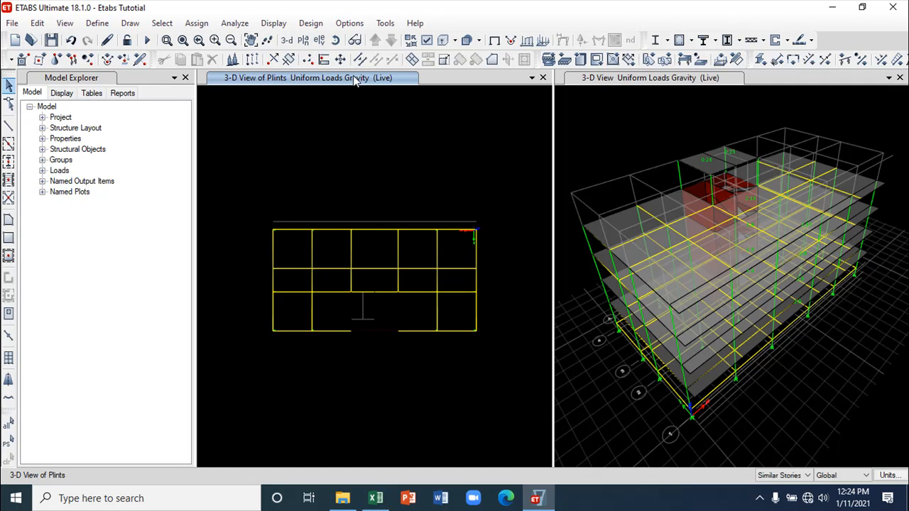
{"action": "left_click", "coordinate": [354, 40]}
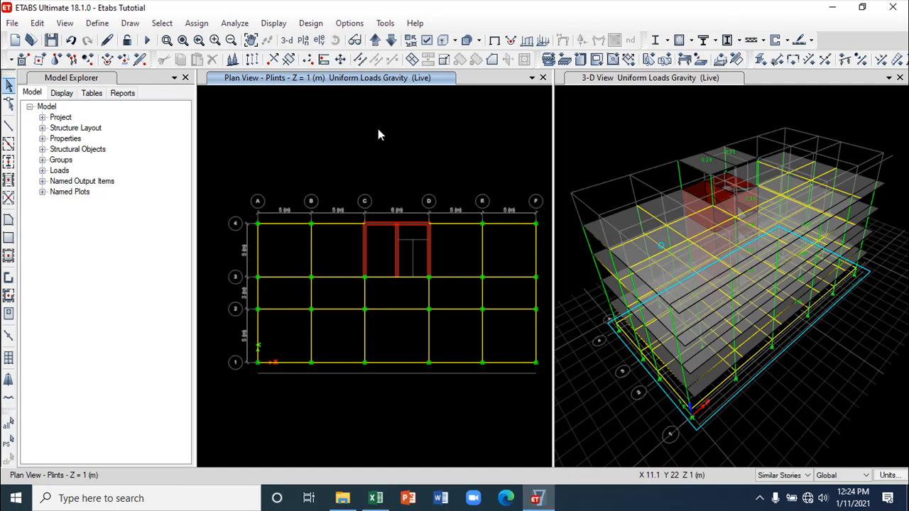
- Bring the plan view back up to the 2nd story and save the model
{"action": "left_click", "coordinate": [374, 40]}
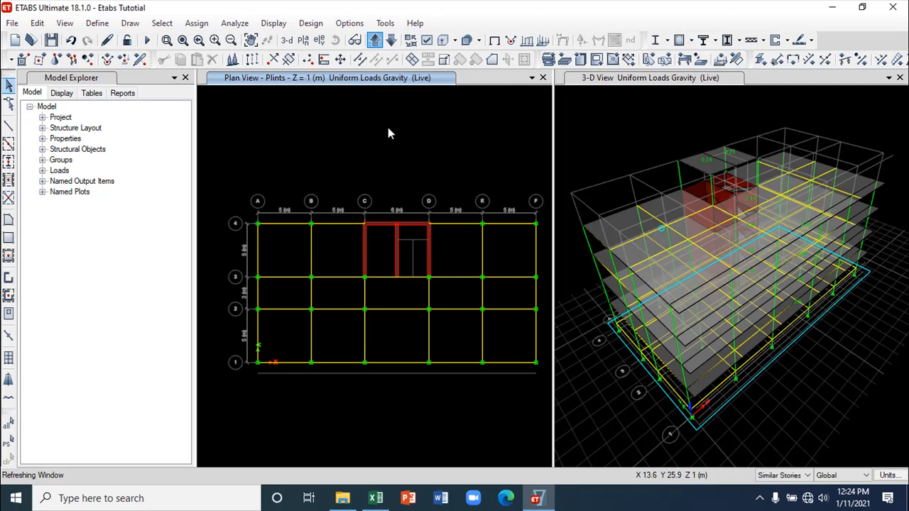
{"action": "left_click", "coordinate": [375, 40]}
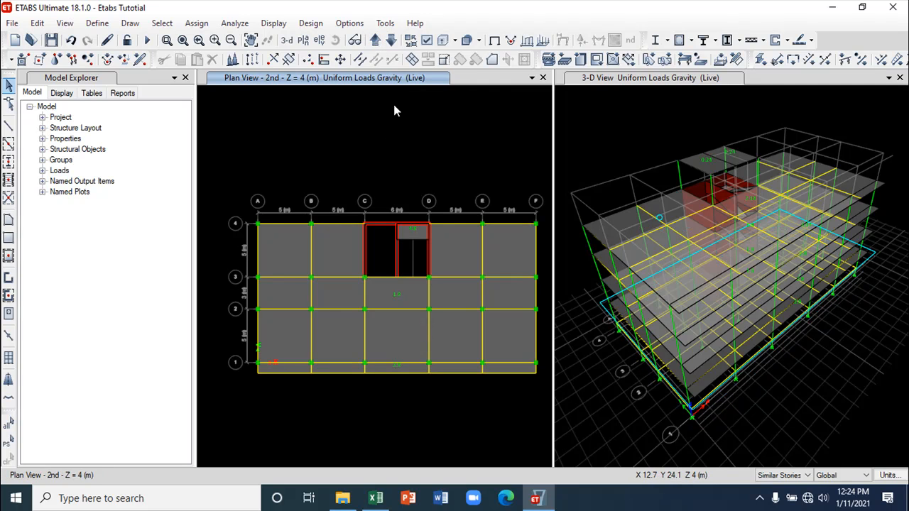
{"action": "left_click", "coordinate": [71, 39]}
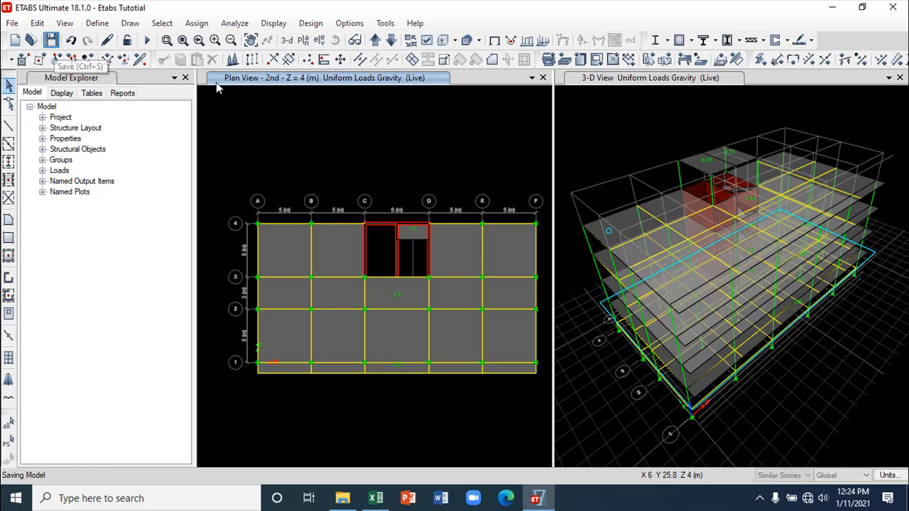
- Redisplay the uniform Live shell loads in the full 3-D view and examine the staircase and slab loads from several angles
{"action": "left_click", "coordinate": [633, 154]}
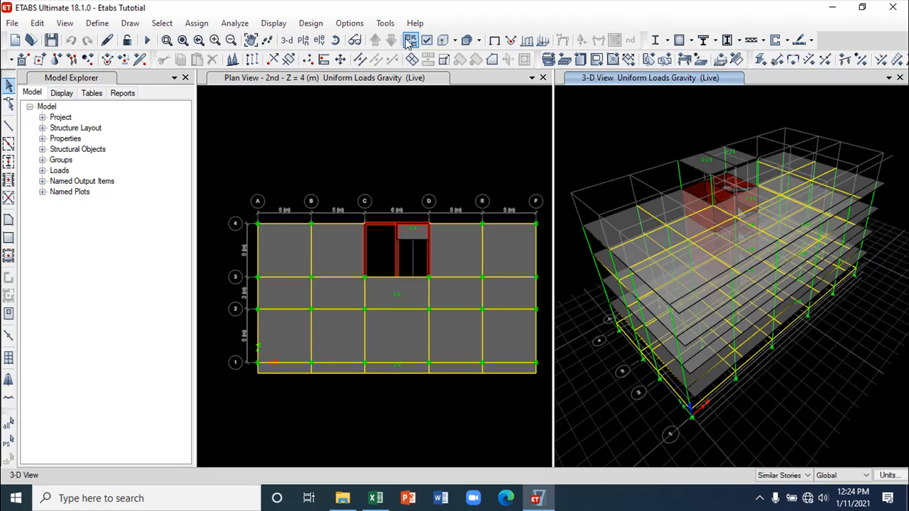
{"action": "left_click", "coordinate": [335, 40]}
{"action": "left_click_drag", "start_coordinate": [628, 140], "coordinate": [638, 112]}
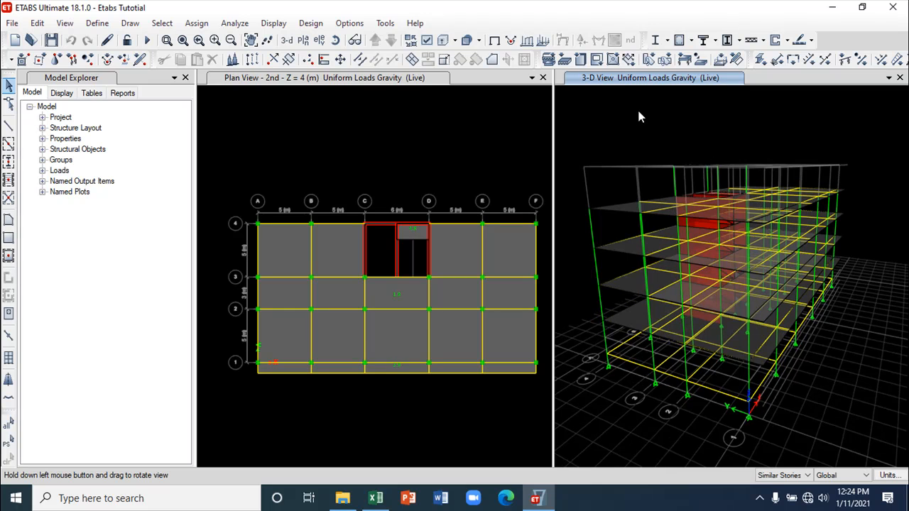
{"action": "left_click", "coordinate": [543, 41]}
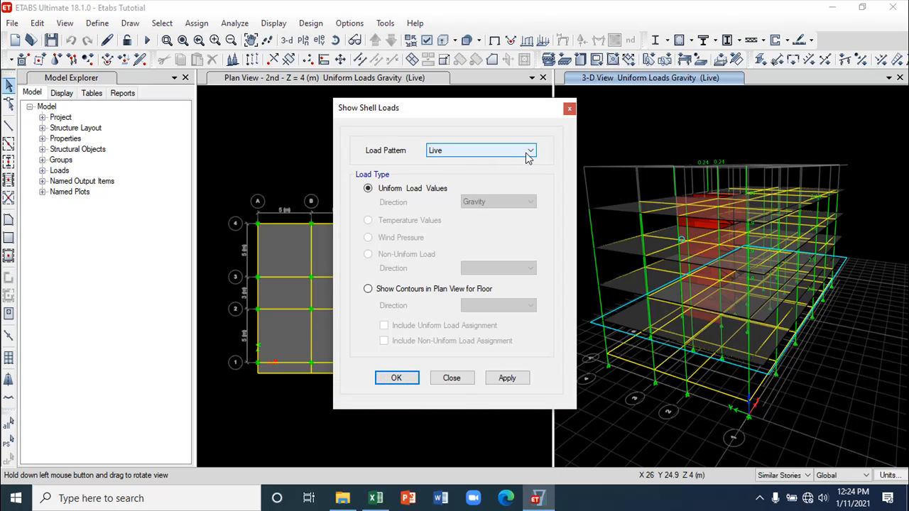
{"action": "left_click", "coordinate": [518, 381]}
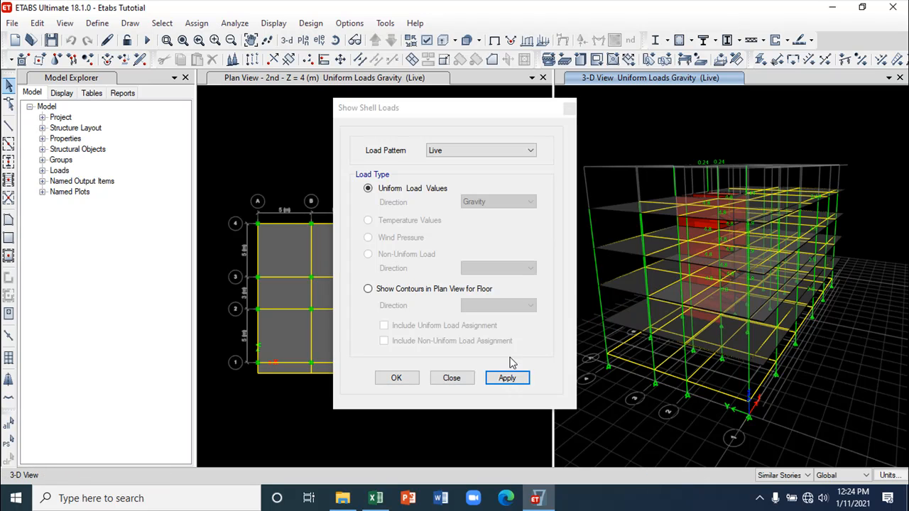
{"action": "left_click", "coordinate": [463, 380]}
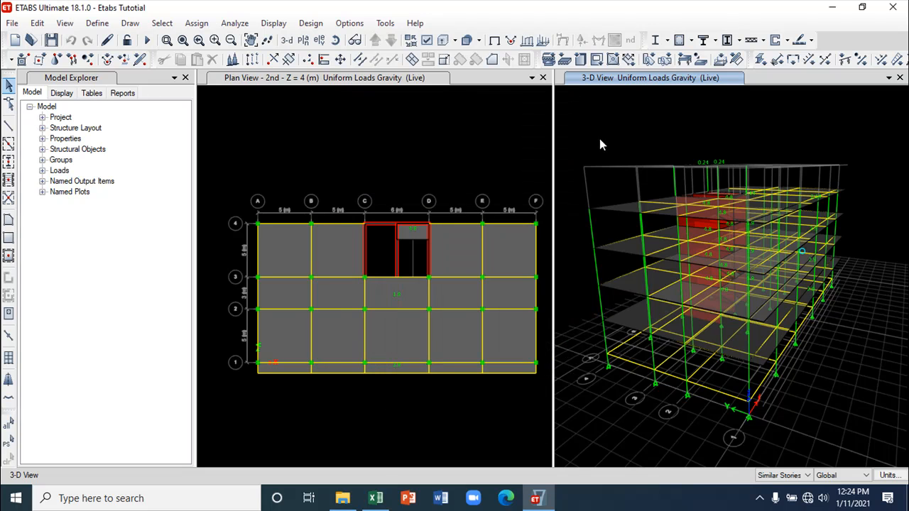
{"action": "left_click", "coordinate": [335, 40]}
{"action": "left_click_drag", "start_coordinate": [605, 120], "coordinate": [622, 173]}
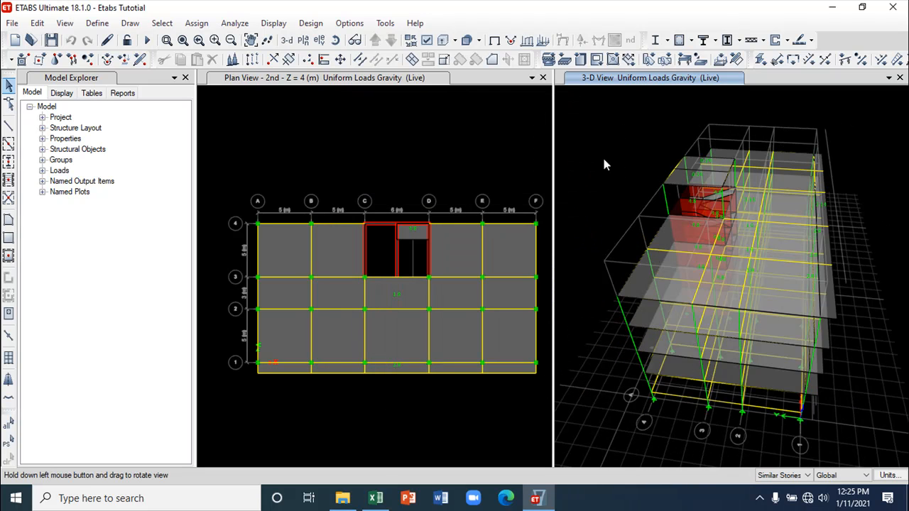
{"action": "left_click", "coordinate": [336, 41]}
{"action": "left_click_drag", "start_coordinate": [608, 157], "coordinate": [642, 126]}
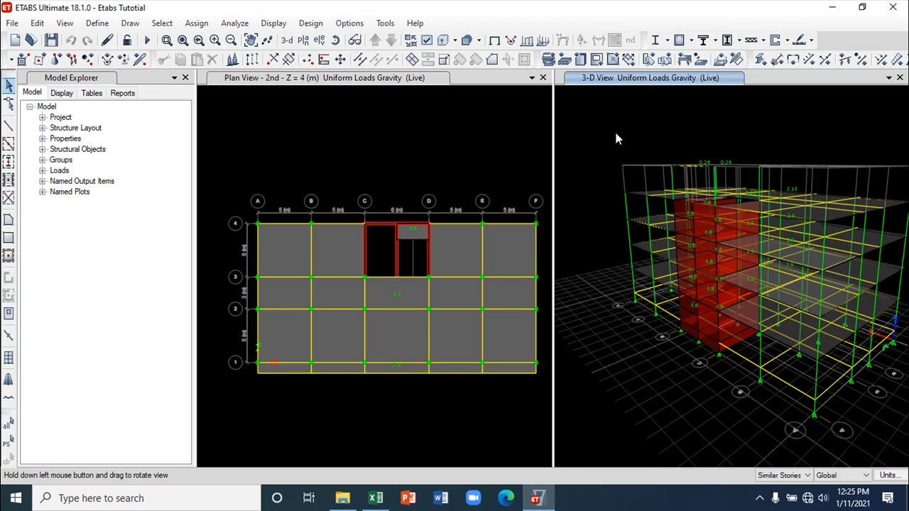
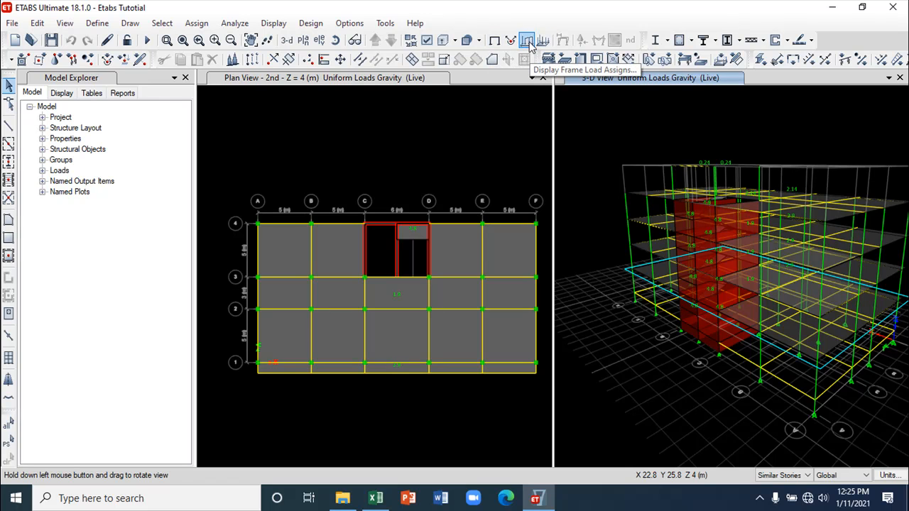
- Display the SDL frame span loads in the 3-D view and examine them from the building's other side
{"action": "left_click", "coordinate": [526, 41]}
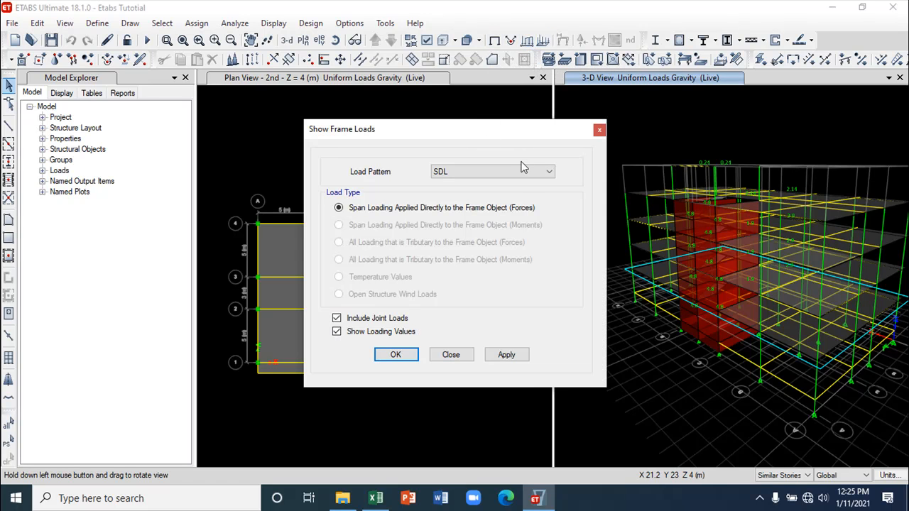
{"action": "left_click", "coordinate": [517, 361]}
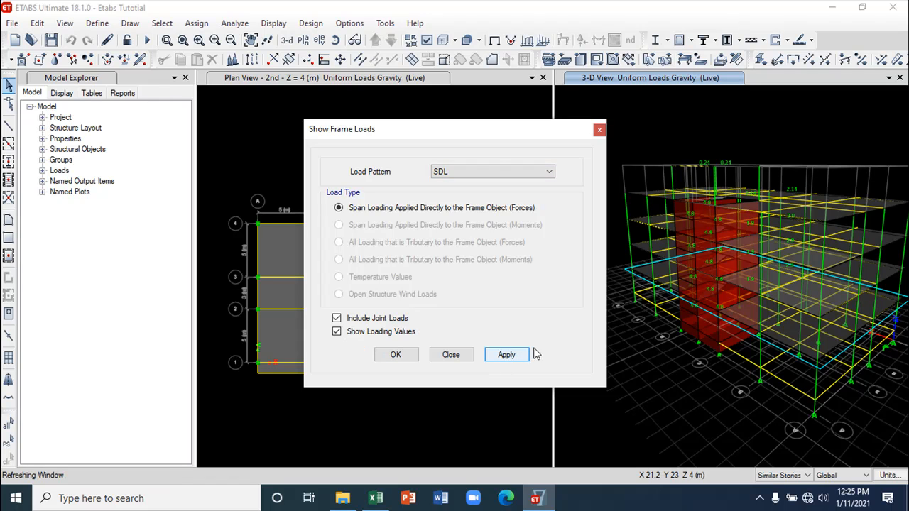
{"action": "left_click", "coordinate": [399, 356]}
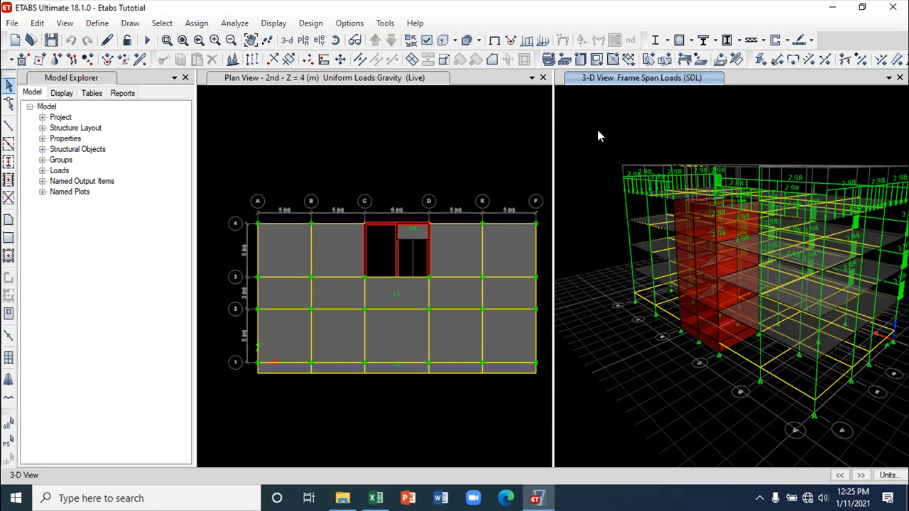
{"action": "left_click", "coordinate": [335, 41]}
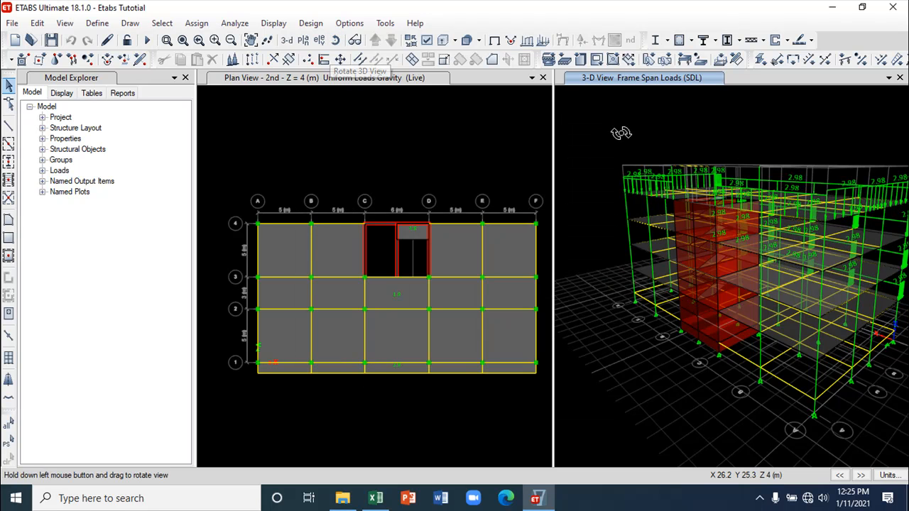
{"action": "left_click_drag", "start_coordinate": [678, 140], "coordinate": [600, 146]}
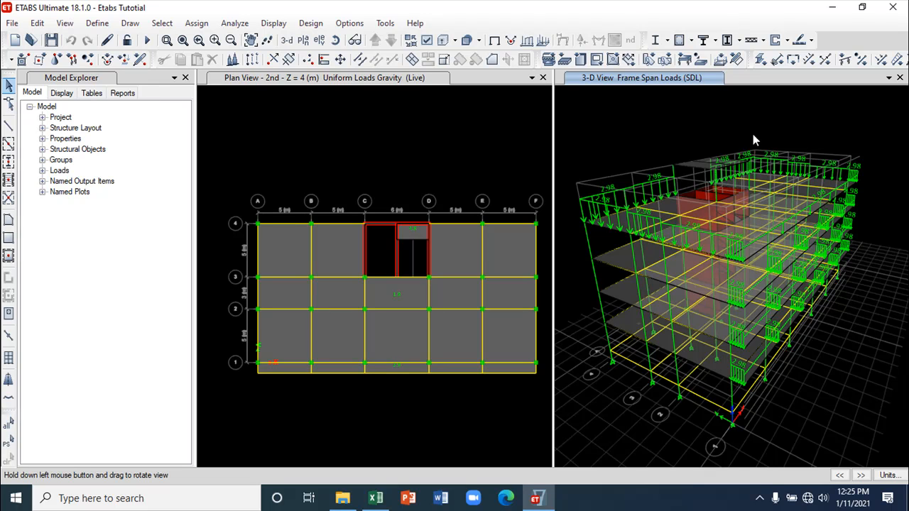
- Display the Dead frame span loads in a second 3-D view in place of the uniform Live loads and inspect them from a low angle
{"action": "left_click", "coordinate": [487, 188]}
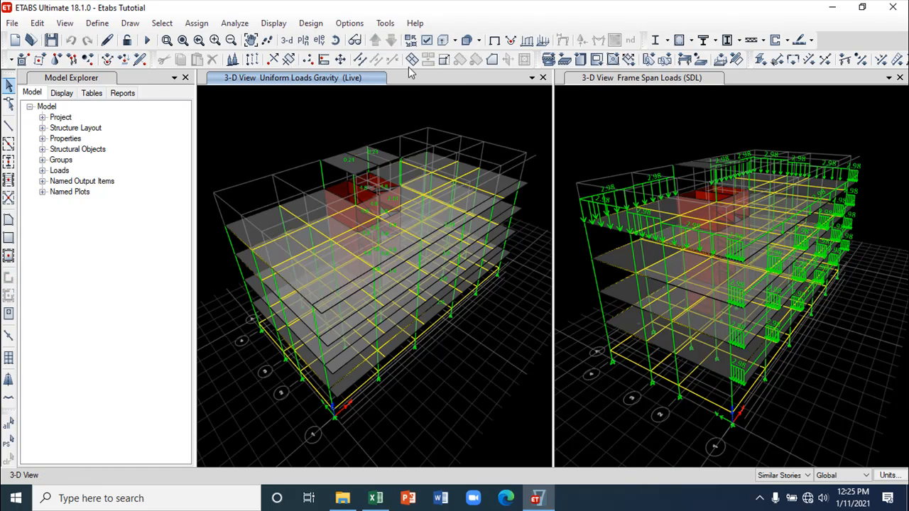
{"action": "left_click", "coordinate": [527, 41]}
{"action": "left_click", "coordinate": [469, 172]}
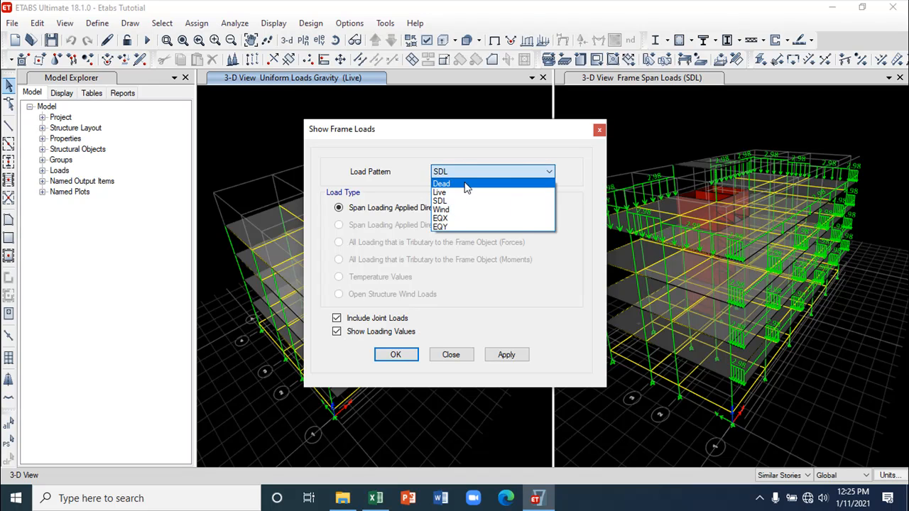
{"action": "left_click", "coordinate": [467, 185]}
{"action": "left_click", "coordinate": [513, 358]}
{"action": "left_click", "coordinate": [415, 357]}
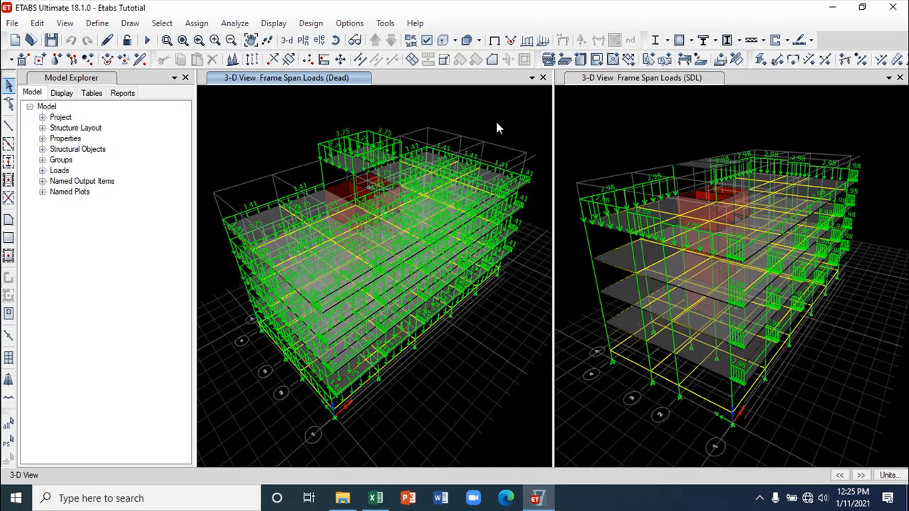
{"action": "left_click", "coordinate": [335, 40]}
{"action": "left_click_drag", "start_coordinate": [473, 138], "coordinate": [480, 79]}
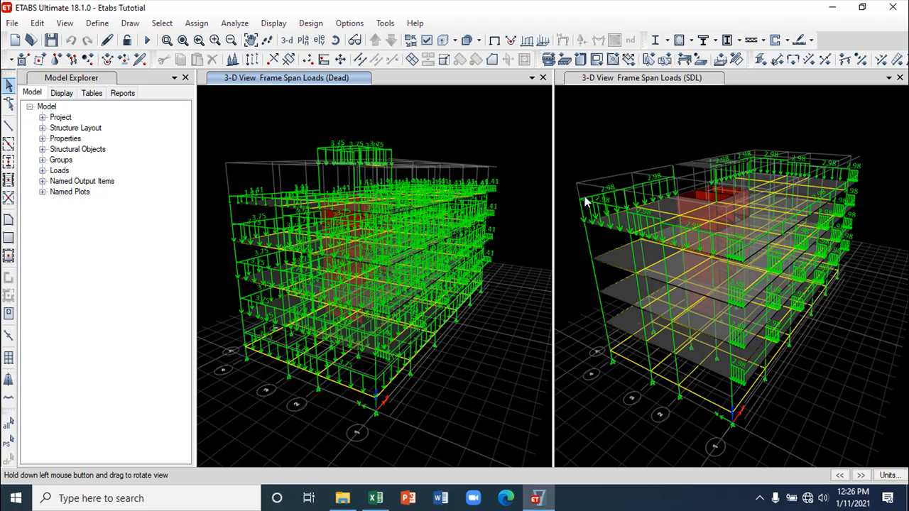
- Redisplay the SDL frame span loads in their 3-D view and examine the Dead frame loads in the other view from a higher angle
{"action": "left_click", "coordinate": [595, 131]}
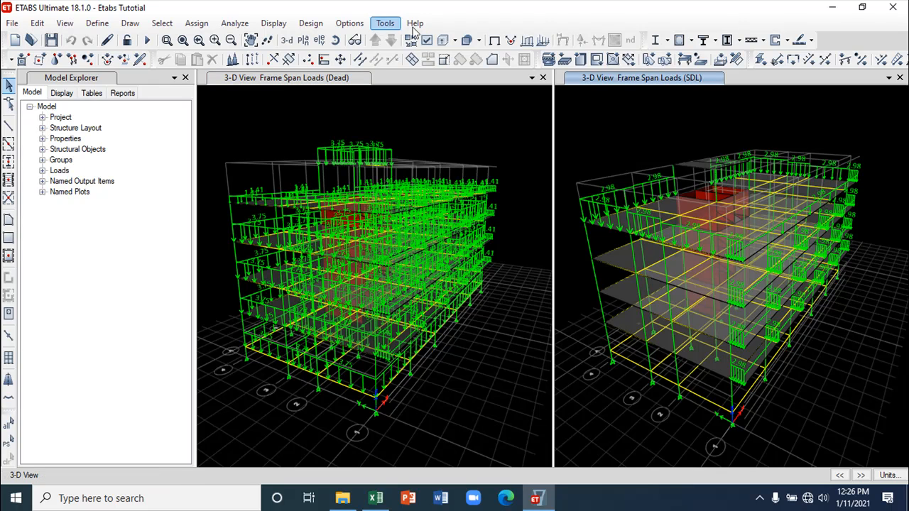
{"action": "left_click", "coordinate": [527, 44]}
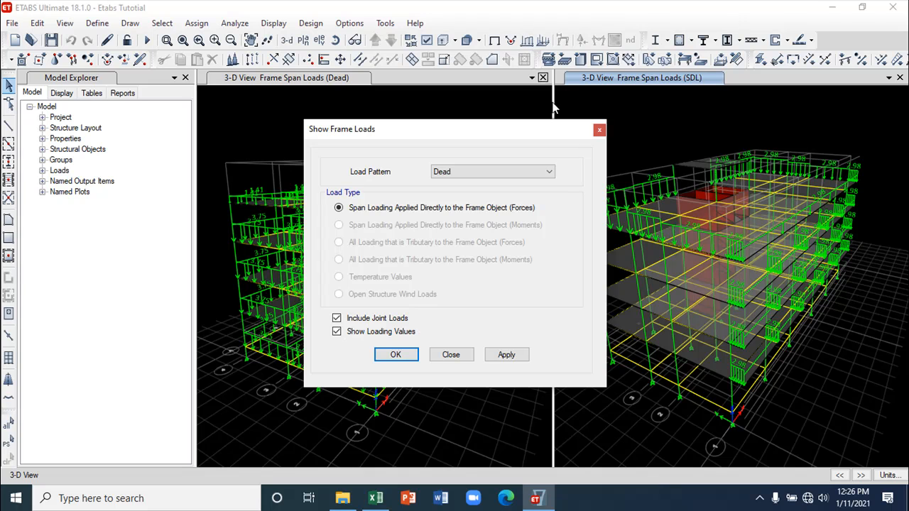
{"action": "left_click", "coordinate": [550, 172]}
{"action": "left_click", "coordinate": [474, 208]}
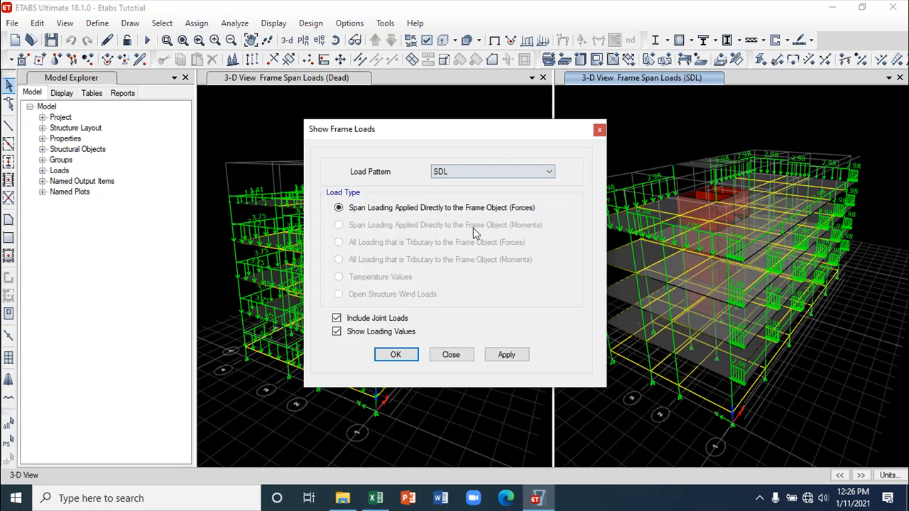
{"action": "left_click", "coordinate": [513, 357]}
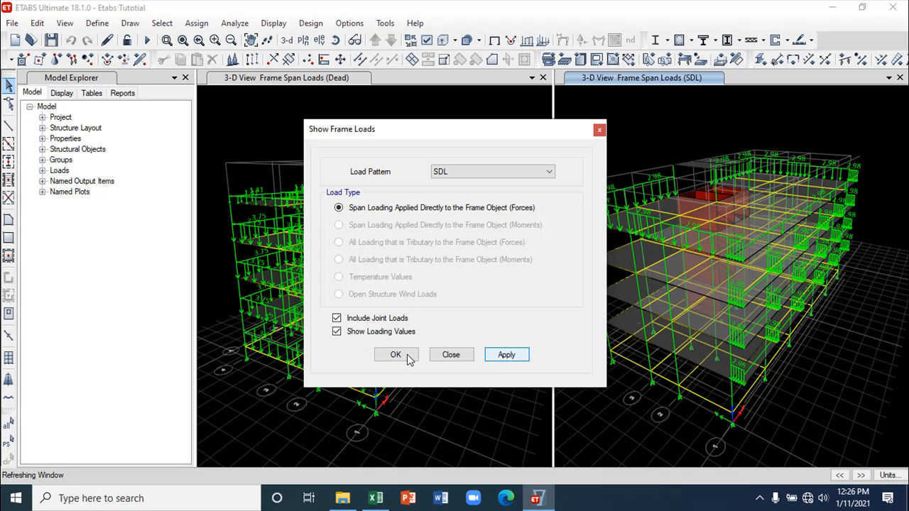
{"action": "left_click", "coordinate": [472, 356]}
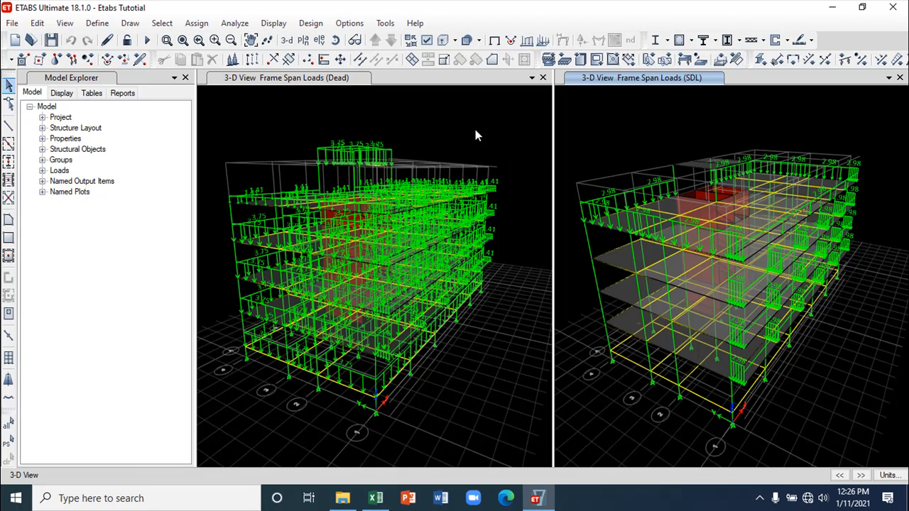
{"action": "left_click", "coordinate": [451, 110]}
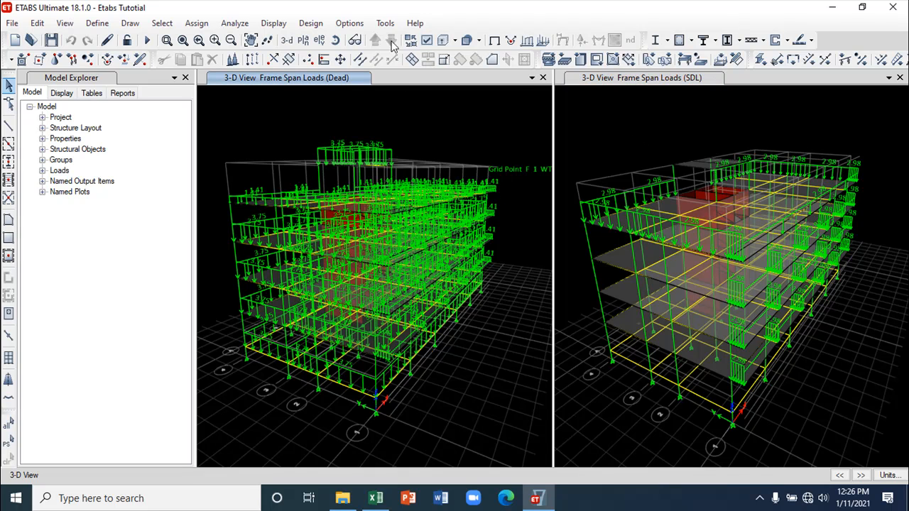
{"action": "left_click", "coordinate": [336, 41]}
{"action": "left_click_drag", "start_coordinate": [451, 114], "coordinate": [456, 166]}
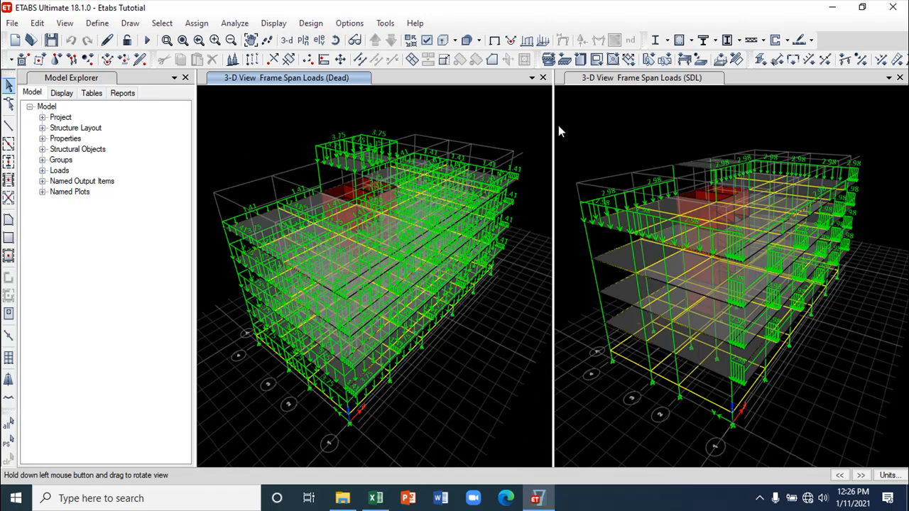
- Switch the 3-D view showing SDL frame span loads to the Dead load pattern
{"action": "left_click", "coordinate": [706, 128]}
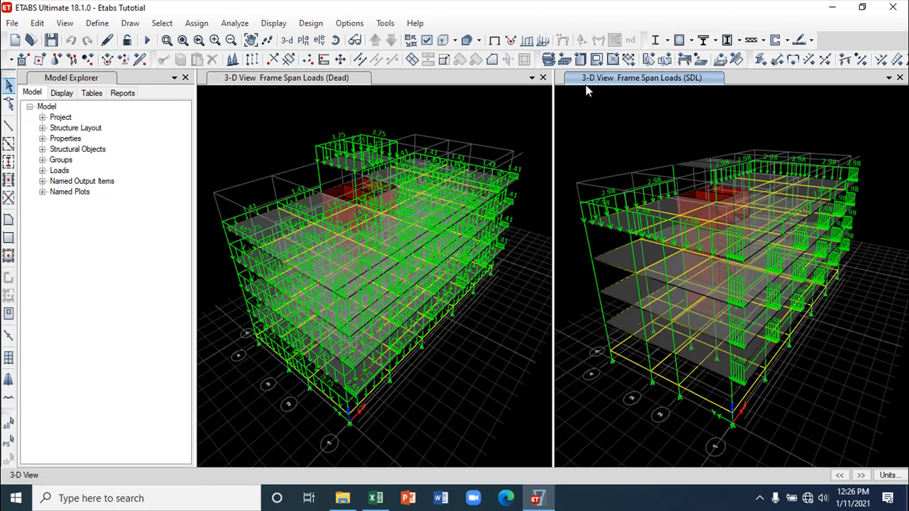
{"action": "left_click", "coordinate": [526, 41]}
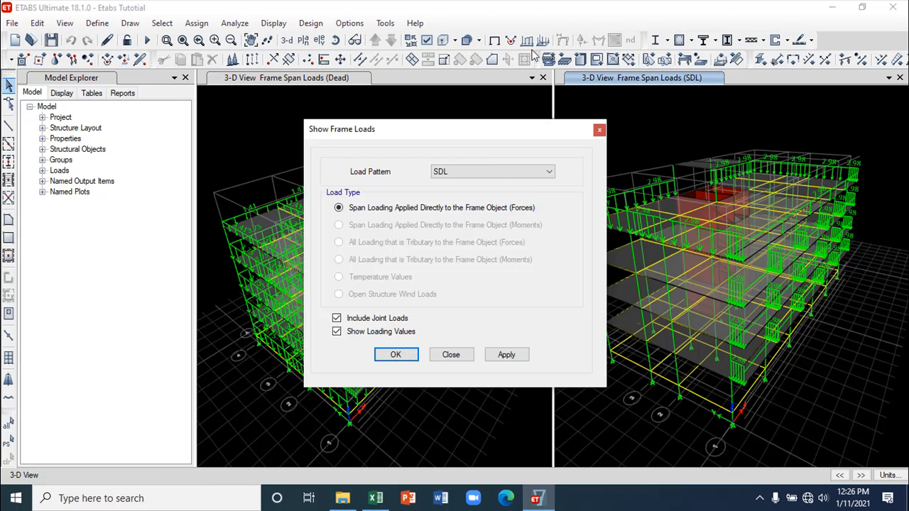
{"action": "left_click", "coordinate": [537, 173]}
{"action": "left_click", "coordinate": [499, 185]}
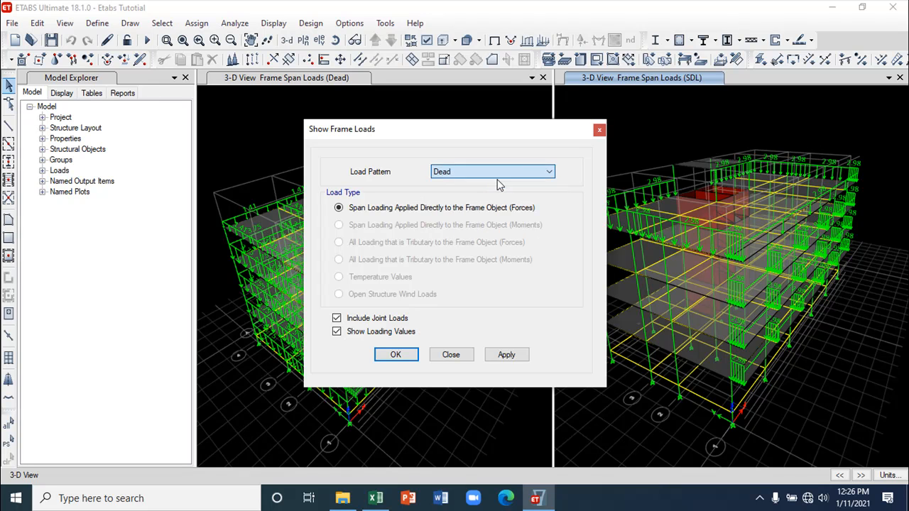
{"action": "left_click", "coordinate": [509, 355]}
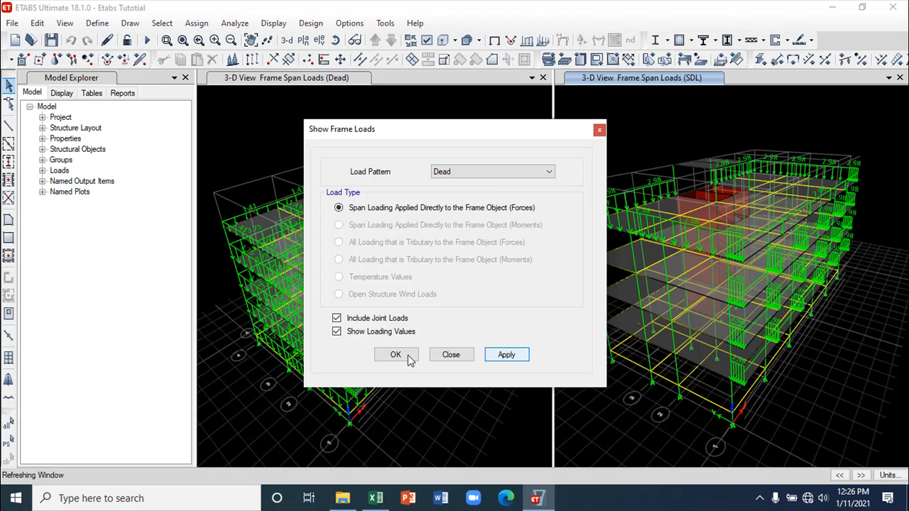
{"action": "left_click", "coordinate": [398, 357]}
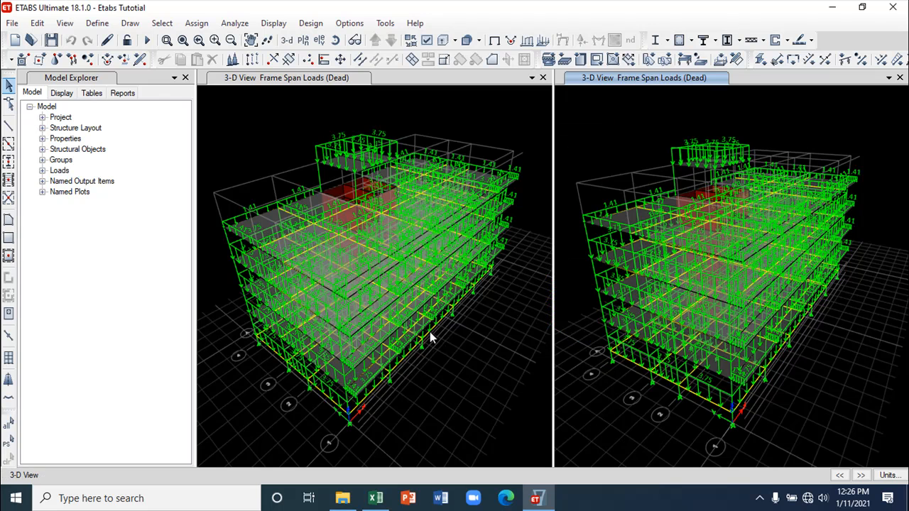
- Display the uniform Dead shell loads in one of the two 3-D views and examine the slab and staircase loads from several angles
{"action": "left_click", "coordinate": [506, 124]}
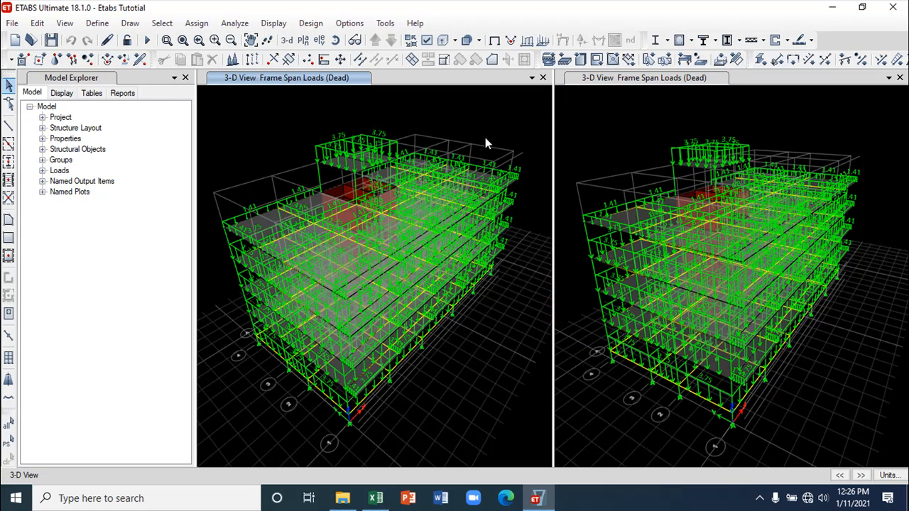
{"action": "left_click", "coordinate": [542, 40]}
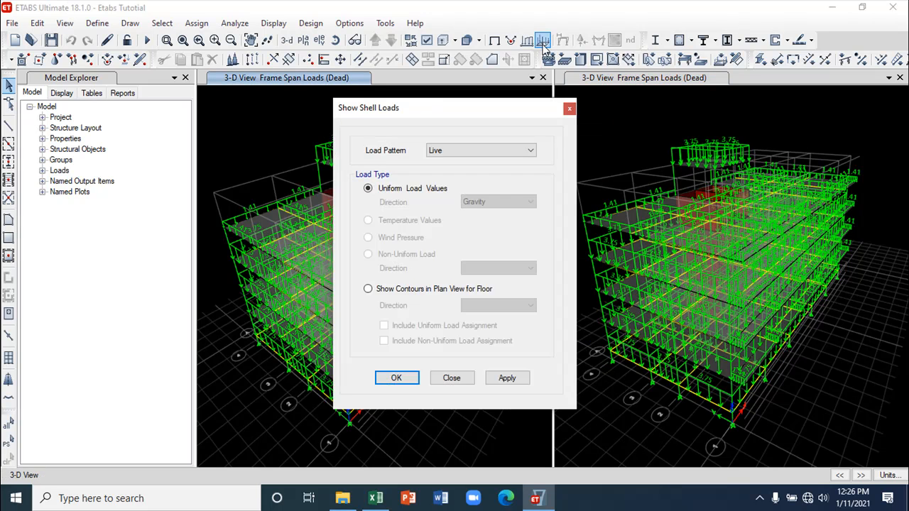
{"action": "left_click", "coordinate": [531, 150]}
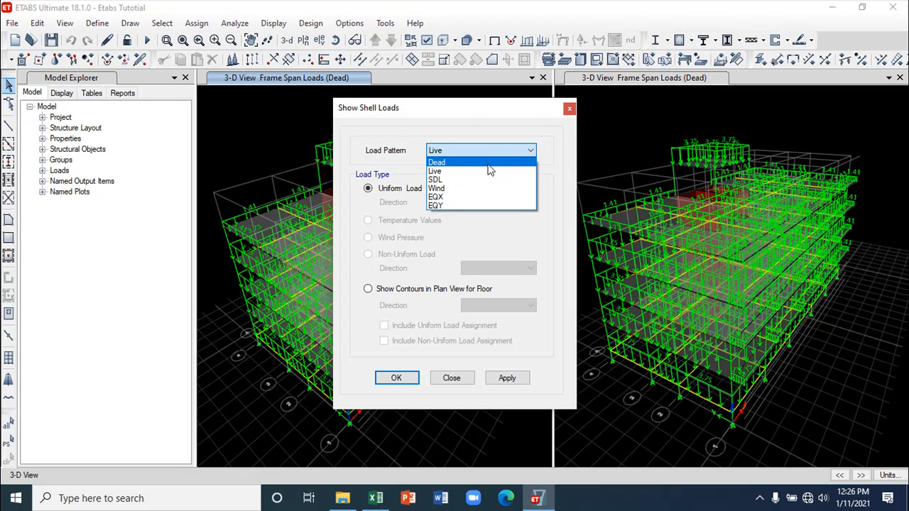
{"action": "left_click", "coordinate": [487, 163]}
{"action": "left_click", "coordinate": [522, 154]}
{"action": "left_click", "coordinate": [504, 167]}
{"action": "left_click", "coordinate": [505, 378]}
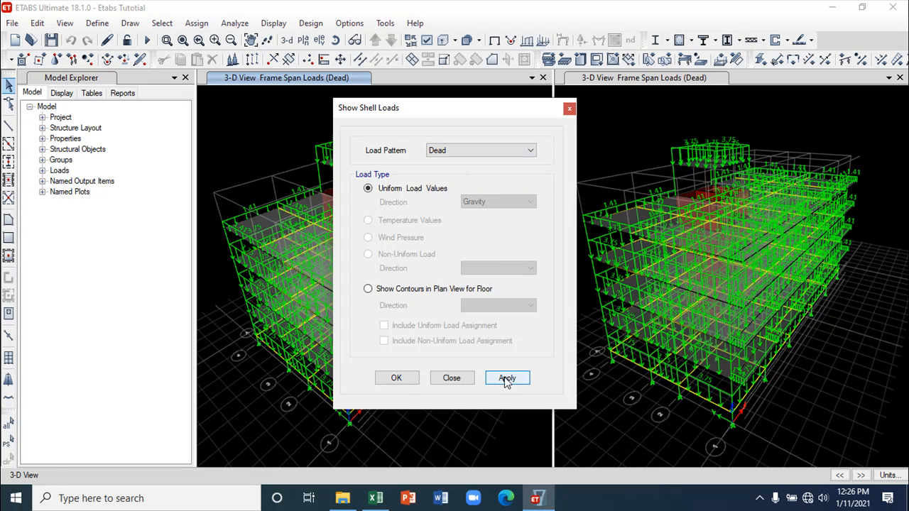
{"action": "left_click", "coordinate": [397, 378]}
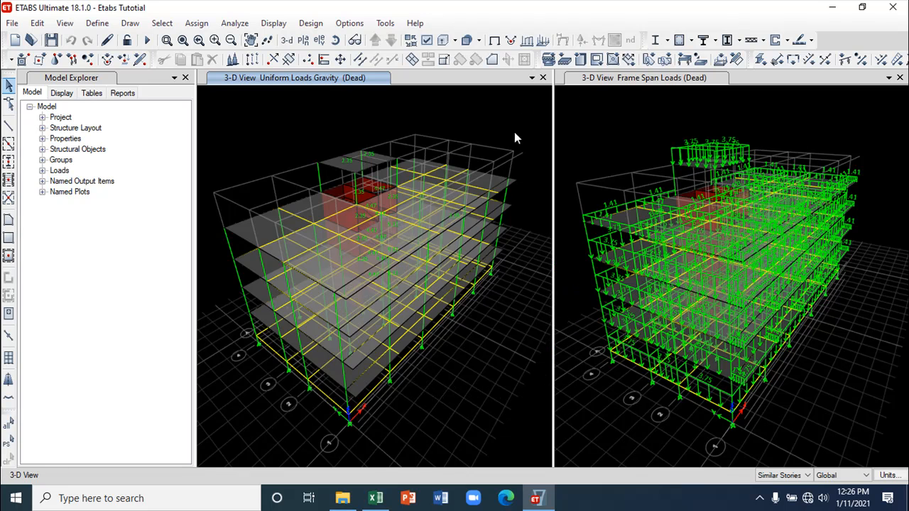
{"action": "left_click", "coordinate": [335, 40]}
{"action": "left_click_drag", "start_coordinate": [410, 125], "coordinate": [416, 157]}
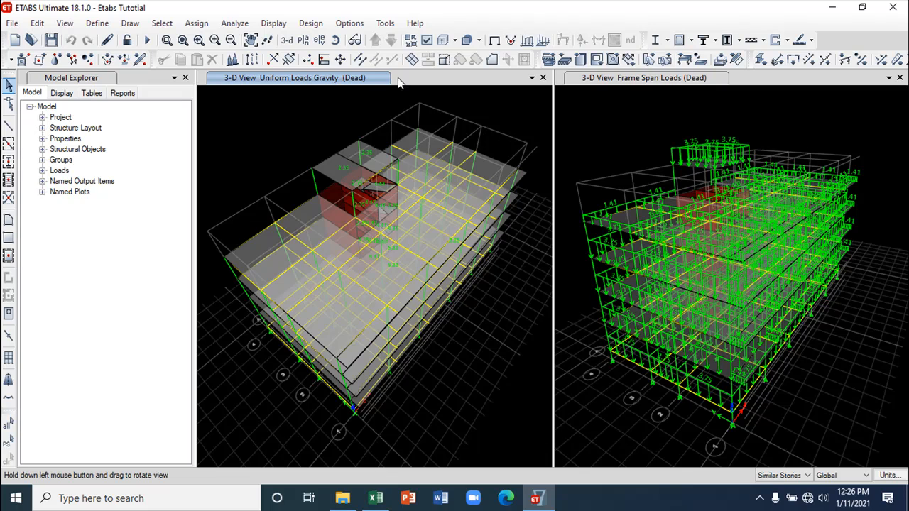
{"action": "left_click", "coordinate": [335, 41]}
{"action": "left_click_drag", "start_coordinate": [458, 126], "coordinate": [440, 203]}
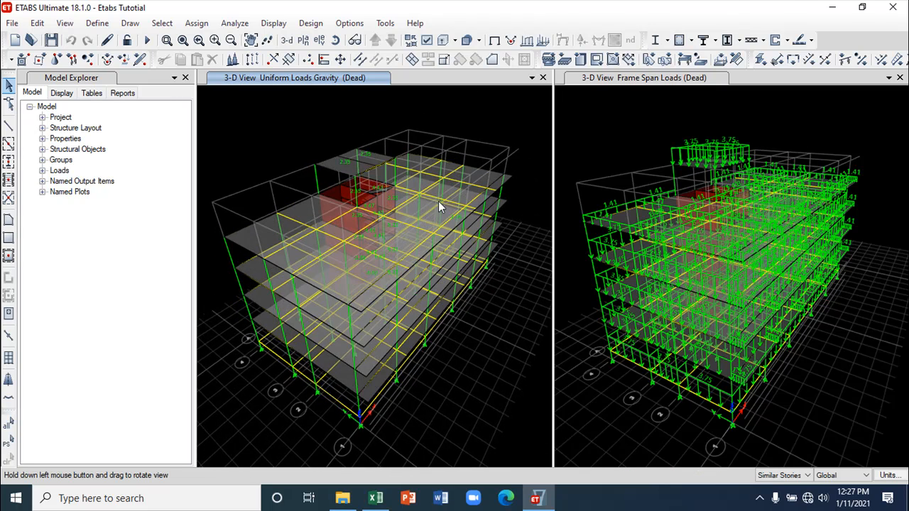
- Look up the roof live load Lr in the Excel sheet Assign DL LL and return to ETABS
{"action": "left_click", "coordinate": [375, 498]}
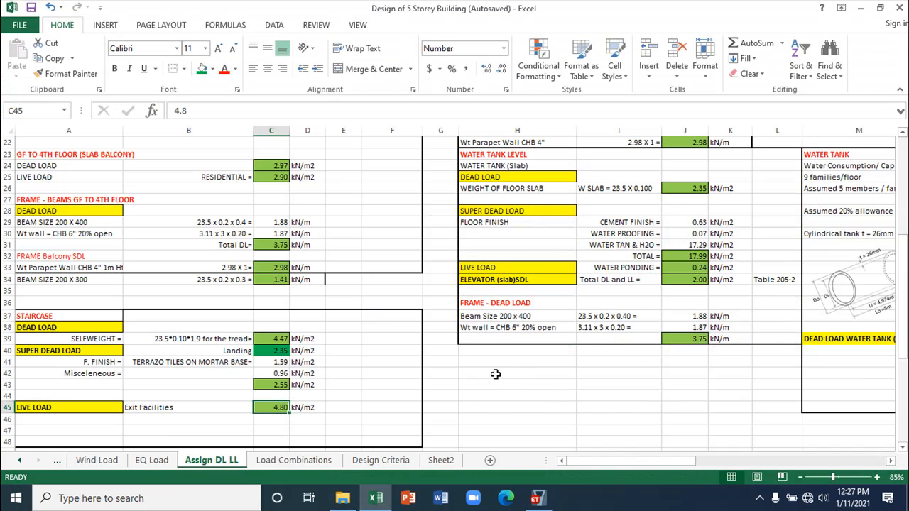
{"action": "scroll", "coordinate": [496, 374], "scroll_direction": "up", "scroll_amount": 6}
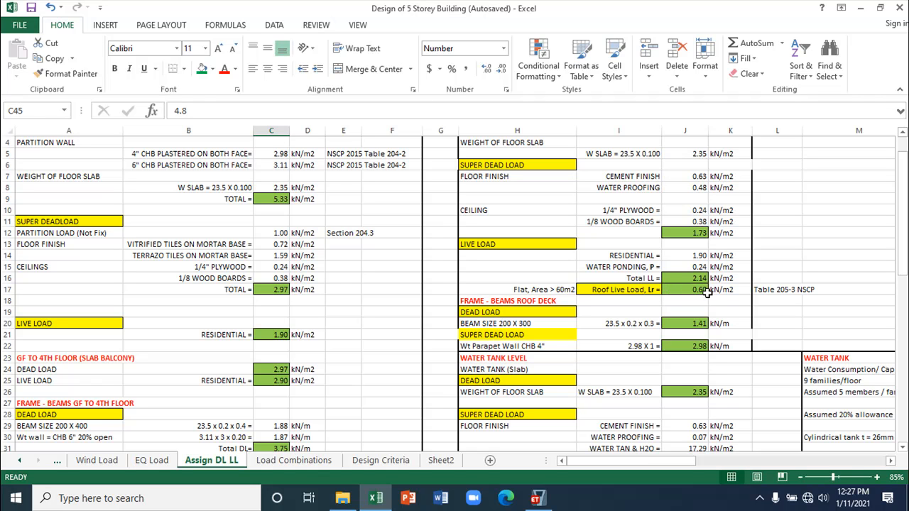
{"action": "left_click", "coordinate": [536, 497]}
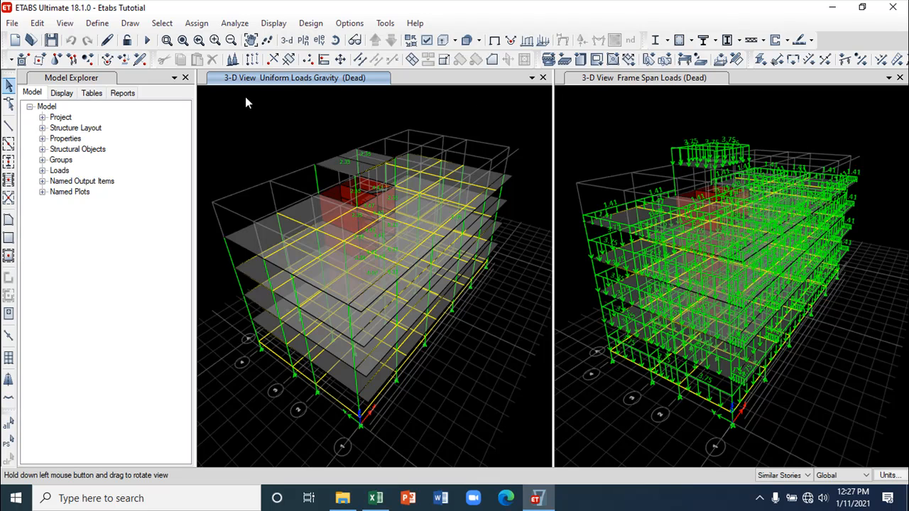
- Define a new load pattern Lr of type Roof Live with a self weight multiplier of 0
{"action": "left_click", "coordinate": [98, 23]}
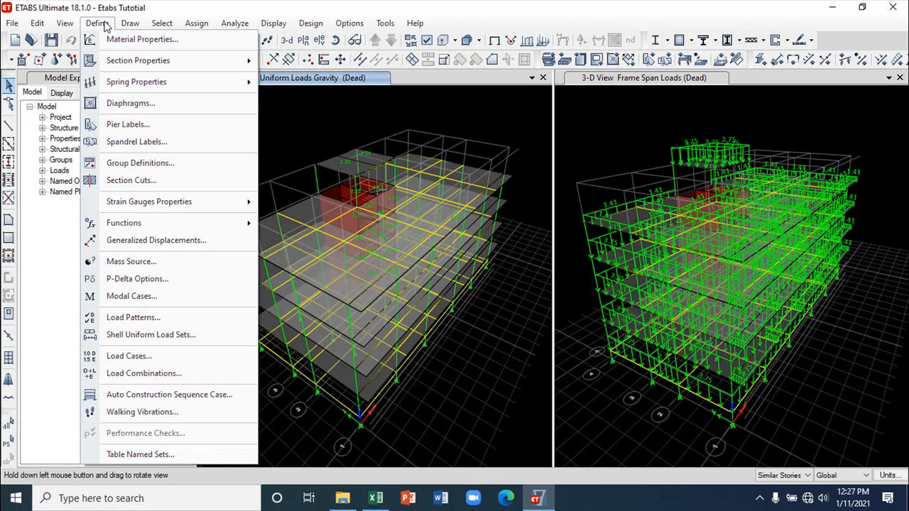
{"action": "left_click", "coordinate": [131, 317]}
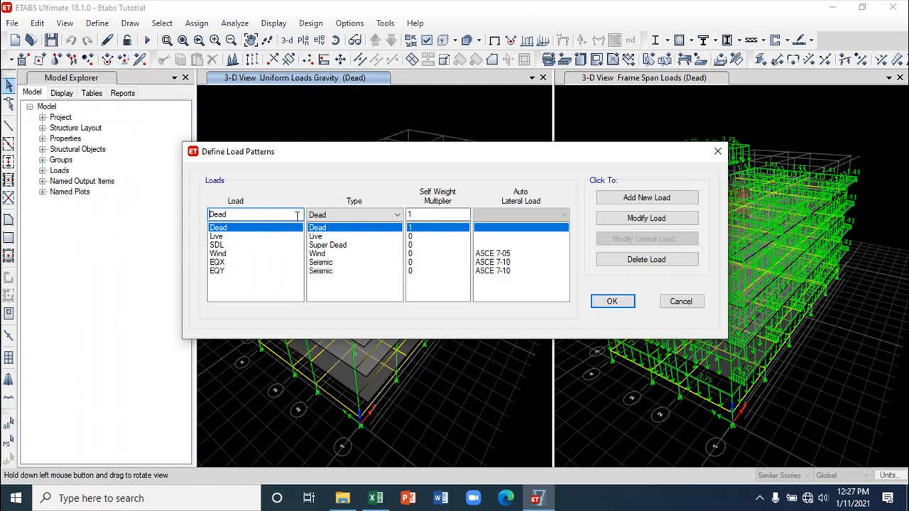
{"action": "left_click_drag", "start_coordinate": [300, 215], "coordinate": [166, 208]}
{"action": "type", "text": "Lr"}
{"action": "left_click", "coordinate": [352, 215]}
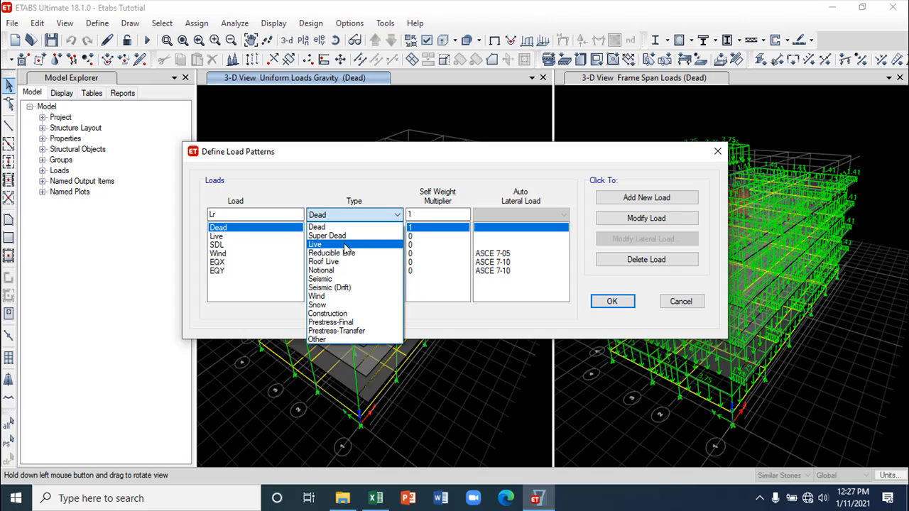
{"action": "left_click", "coordinate": [340, 263]}
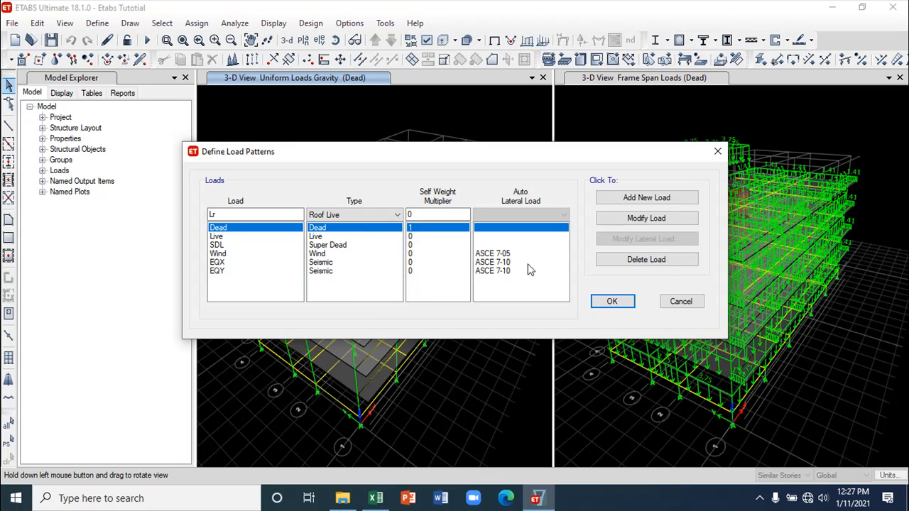
{"action": "left_click", "coordinate": [657, 200]}
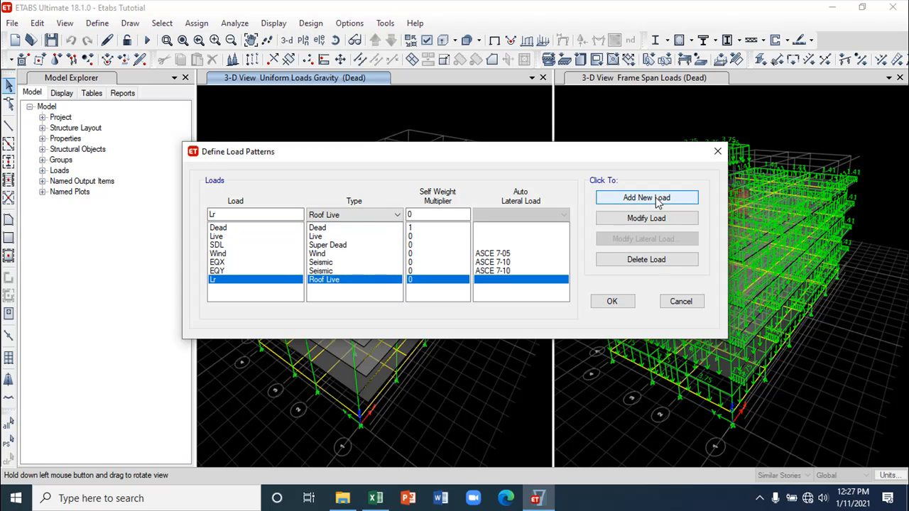
{"action": "left_click", "coordinate": [613, 303]}
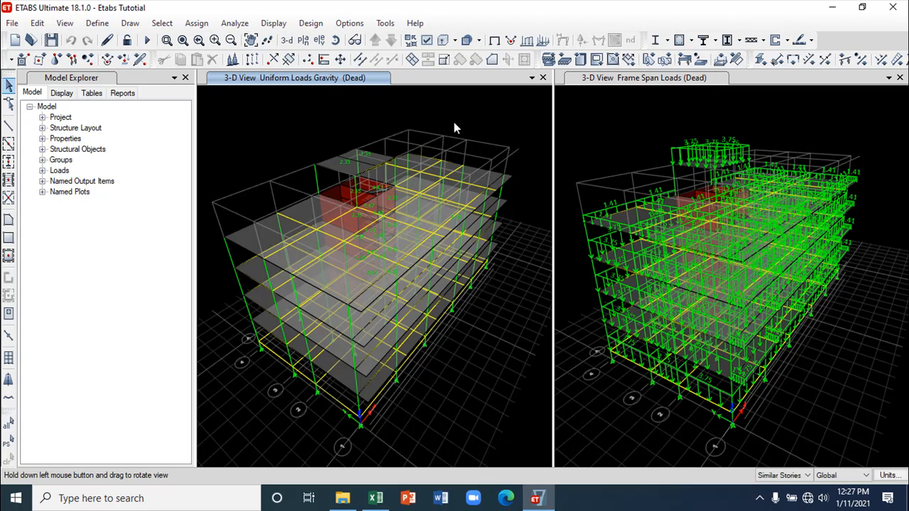
- Replace the 3-D view of uniform Dead loads with the plan view of story RD
{"action": "left_click", "coordinate": [303, 40]}
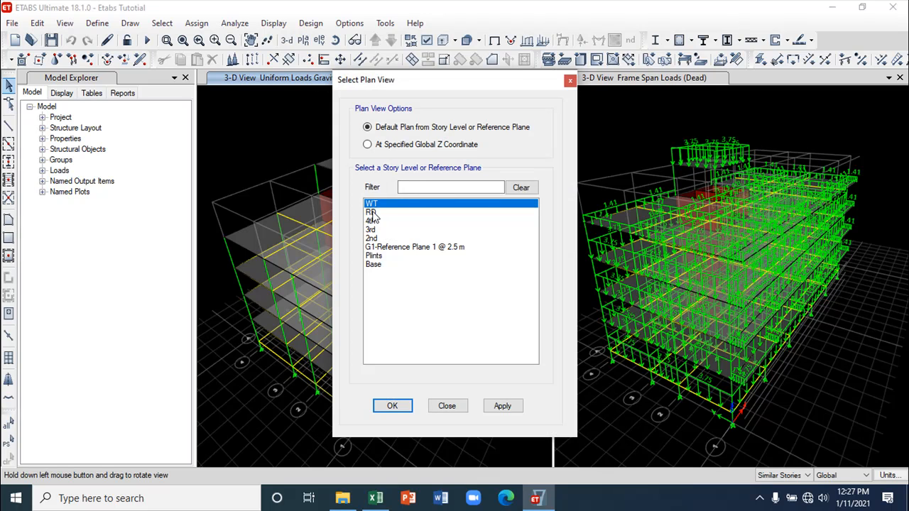
{"action": "left_click", "coordinate": [374, 212]}
{"action": "left_click", "coordinate": [502, 404]}
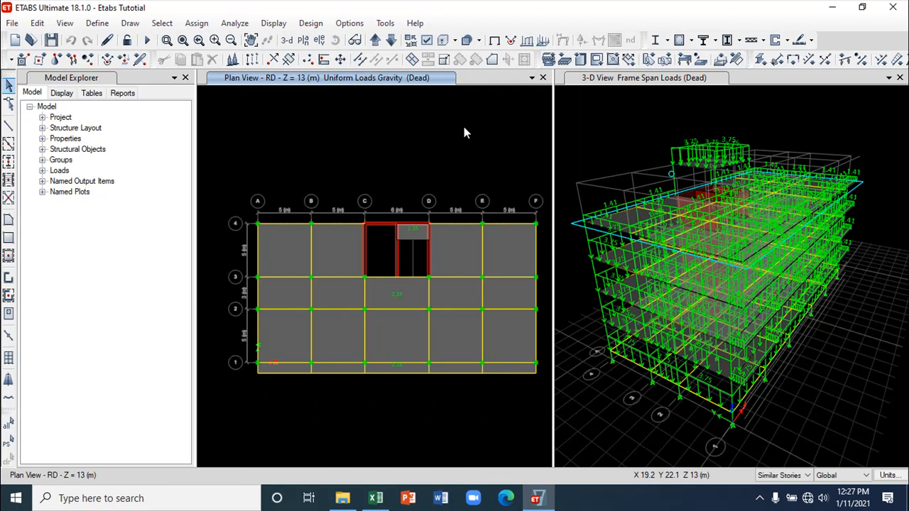
- Clear the Dead load displays from both the 3-D view and the RD plan, showing the undeformed model
{"action": "left_click", "coordinate": [604, 129]}
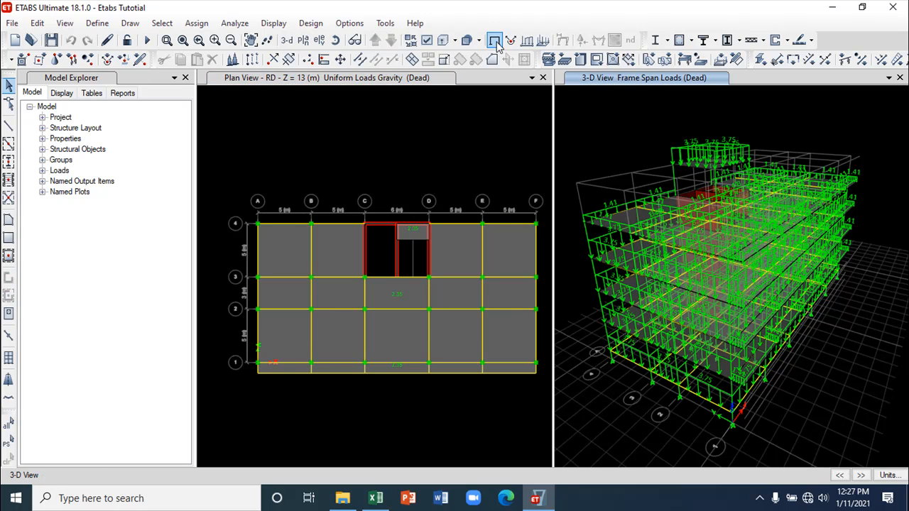
{"action": "left_click", "coordinate": [443, 40]}
{"action": "left_click", "coordinate": [466, 40]}
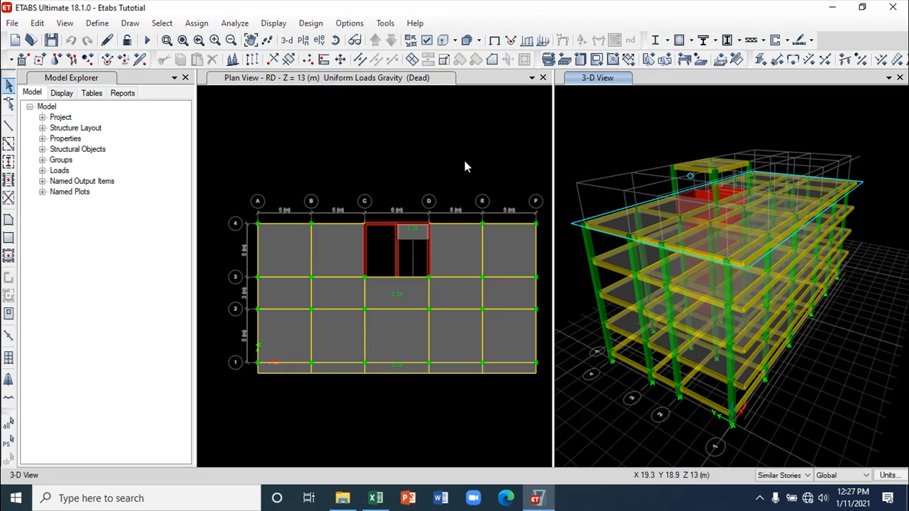
{"action": "left_click", "coordinate": [420, 188]}
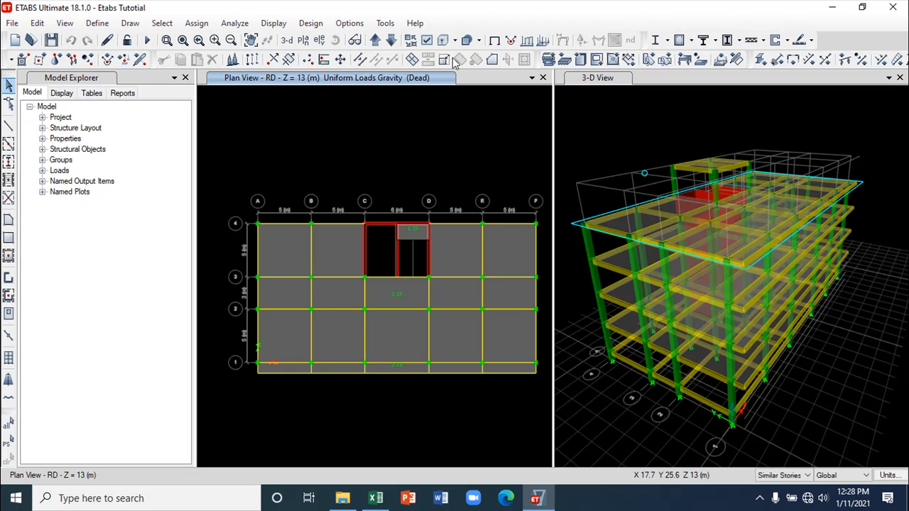
{"action": "left_click", "coordinate": [495, 41]}
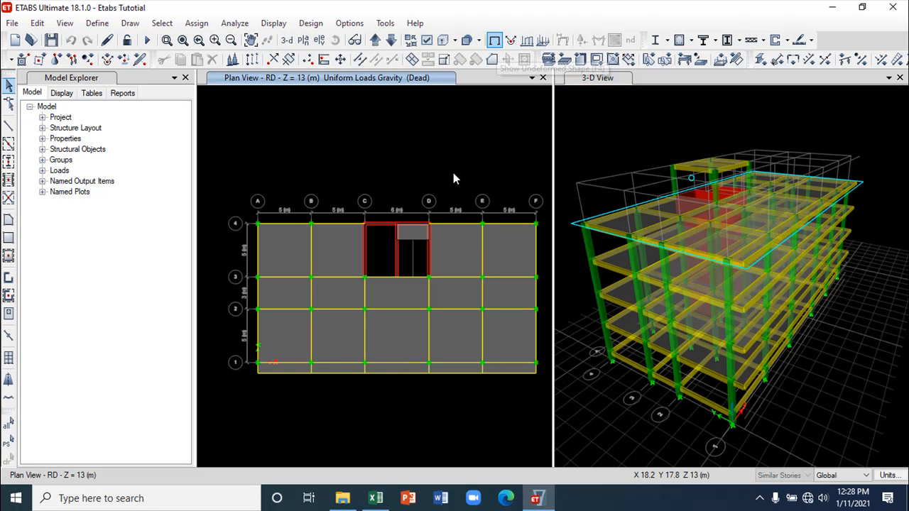
- Edit the story data so that story RD is similar to None
{"action": "left_click", "coordinate": [463, 341]}
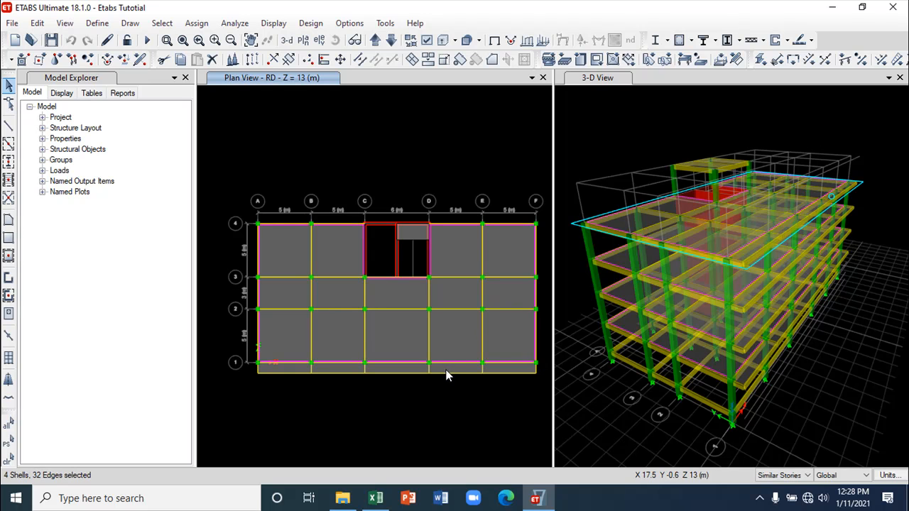
{"action": "right_click", "coordinate": [374, 147]}
{"action": "left_click", "coordinate": [426, 146]}
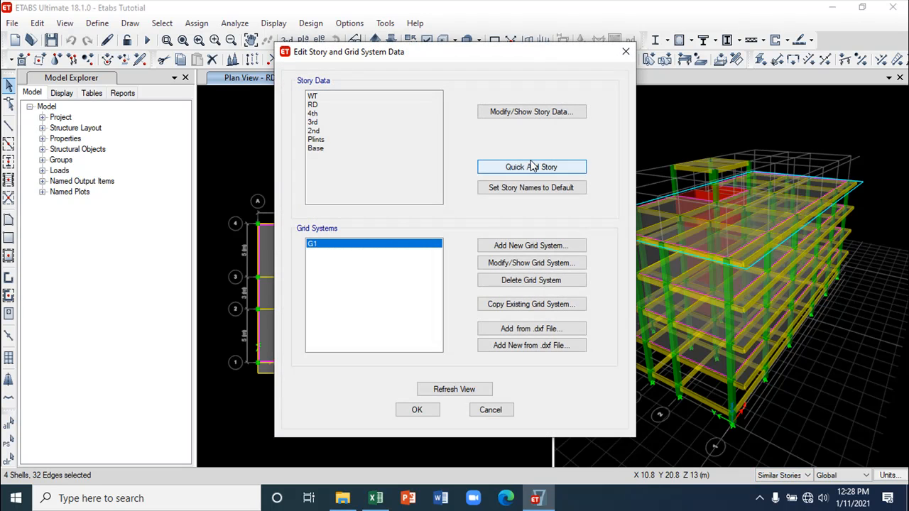
{"action": "left_click", "coordinate": [534, 112]}
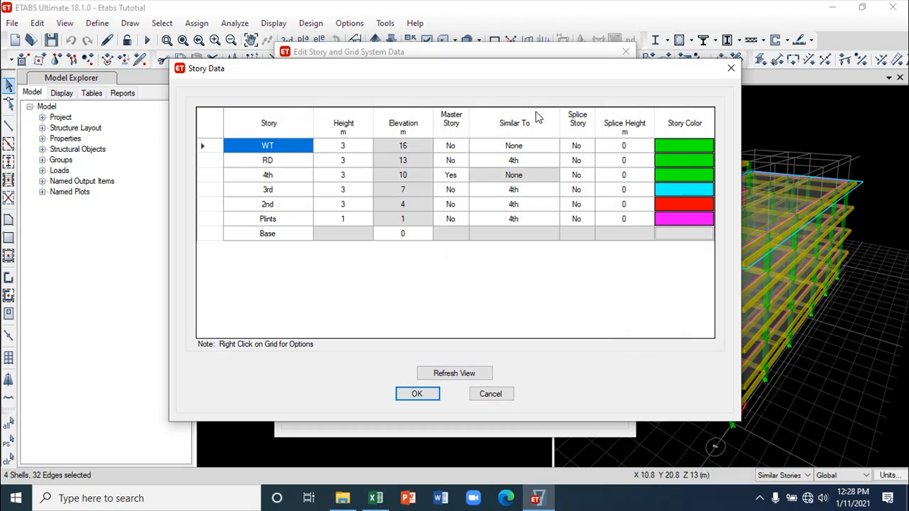
{"action": "left_click", "coordinate": [555, 162]}
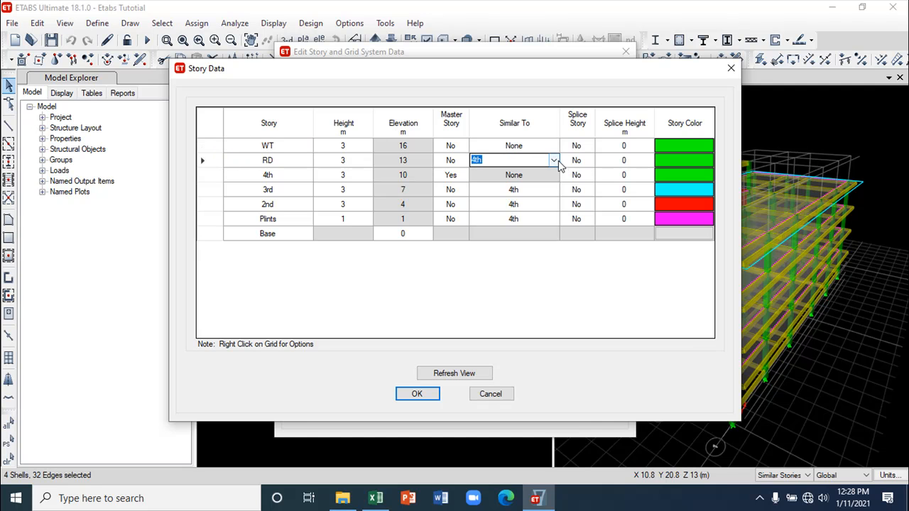
{"action": "left_click", "coordinate": [555, 161]}
{"action": "left_click", "coordinate": [523, 173]}
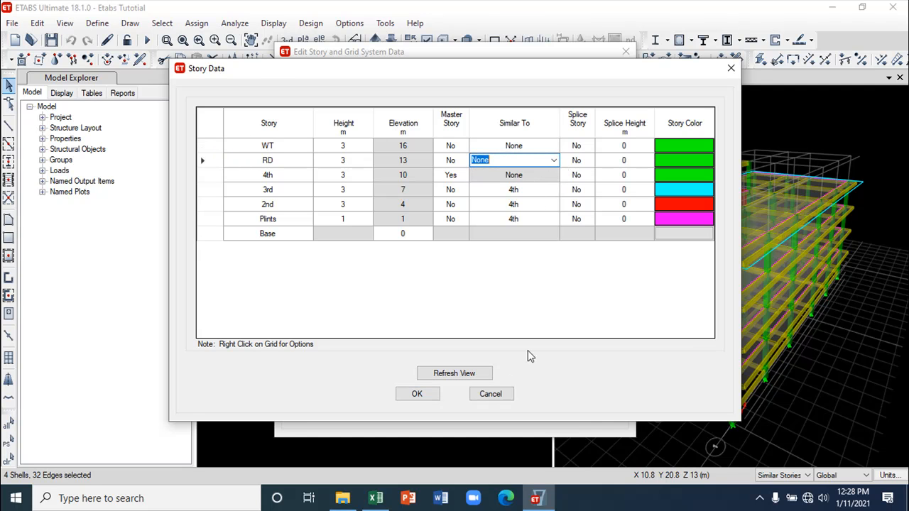
{"action": "left_click", "coordinate": [419, 394]}
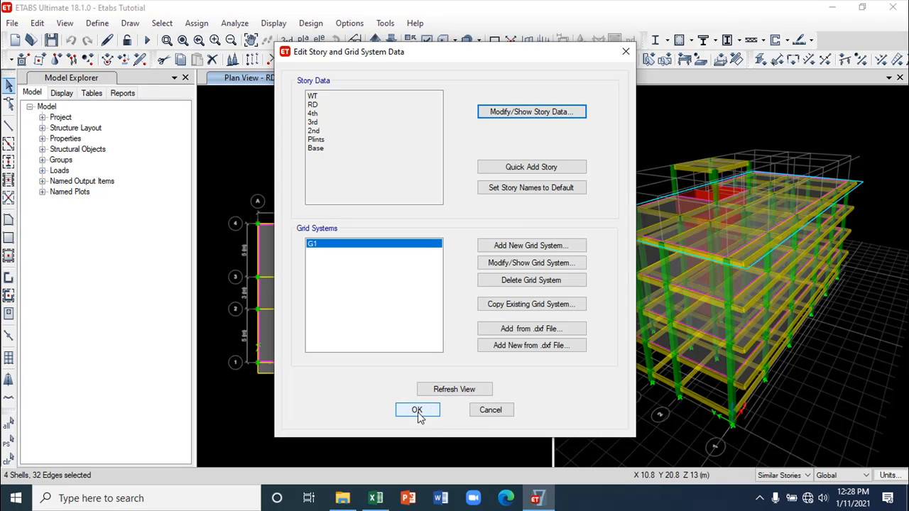
{"action": "left_click", "coordinate": [417, 409]}
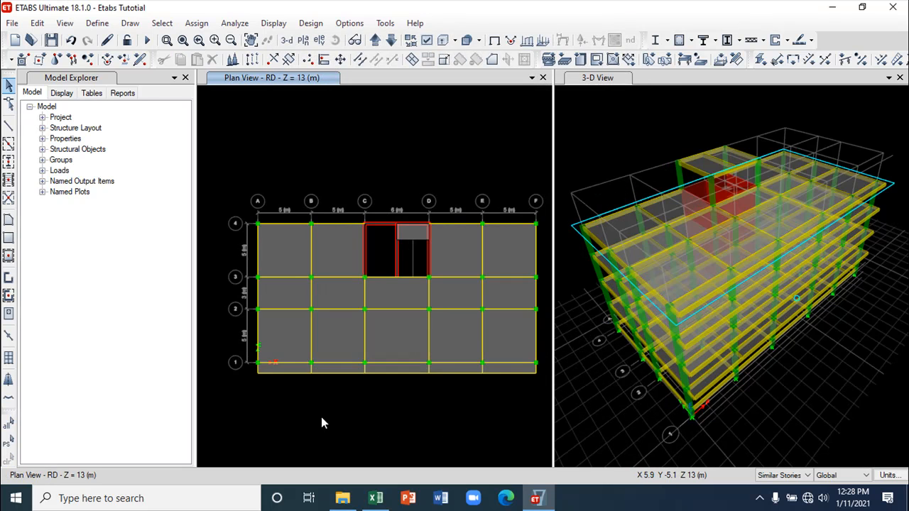
- Select the main RD slab and the balcony strip below grid 1, and start a uniform shell load assignment for pattern Lr
{"action": "left_click", "coordinate": [402, 344]}
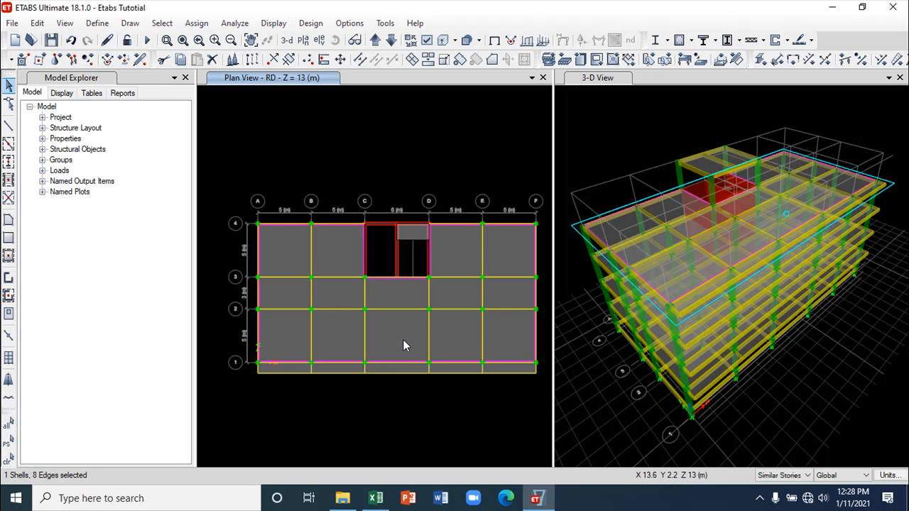
{"action": "left_click", "coordinate": [410, 368]}
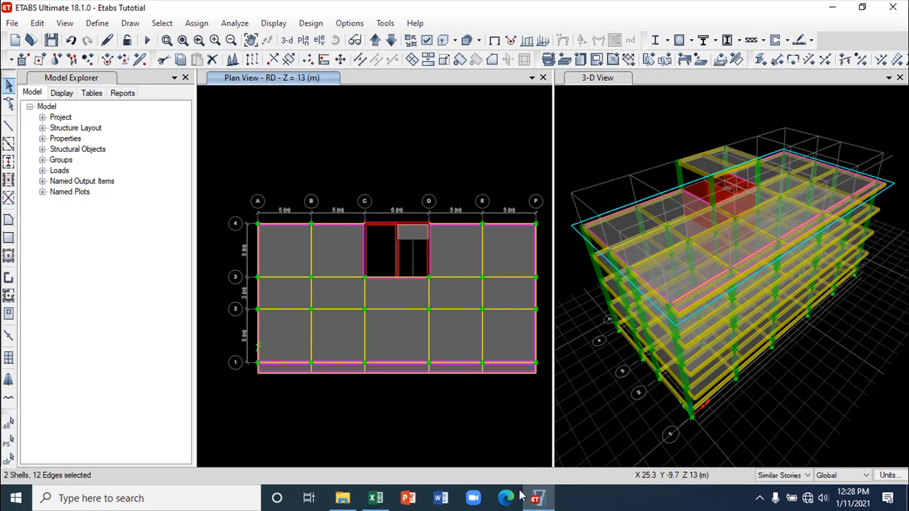
{"action": "left_click", "coordinate": [195, 23]}
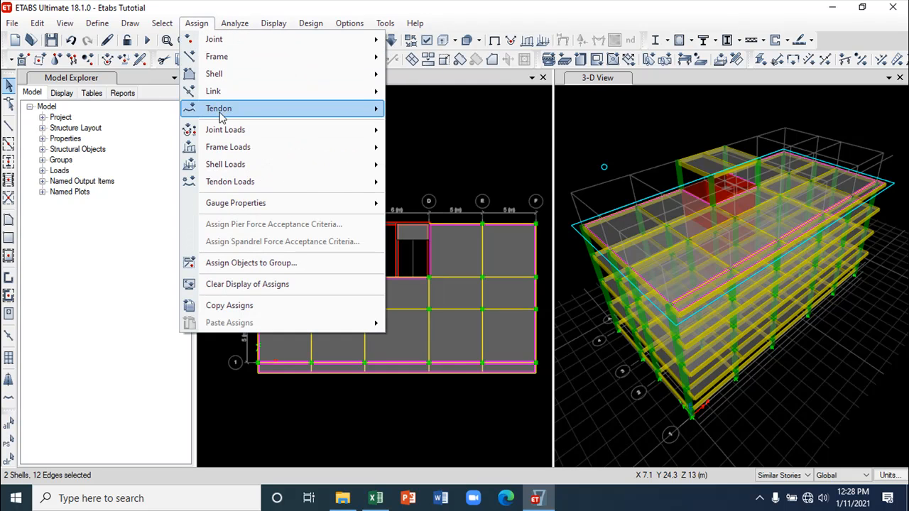
{"action": "mouse_move", "coordinate": [243, 147]}
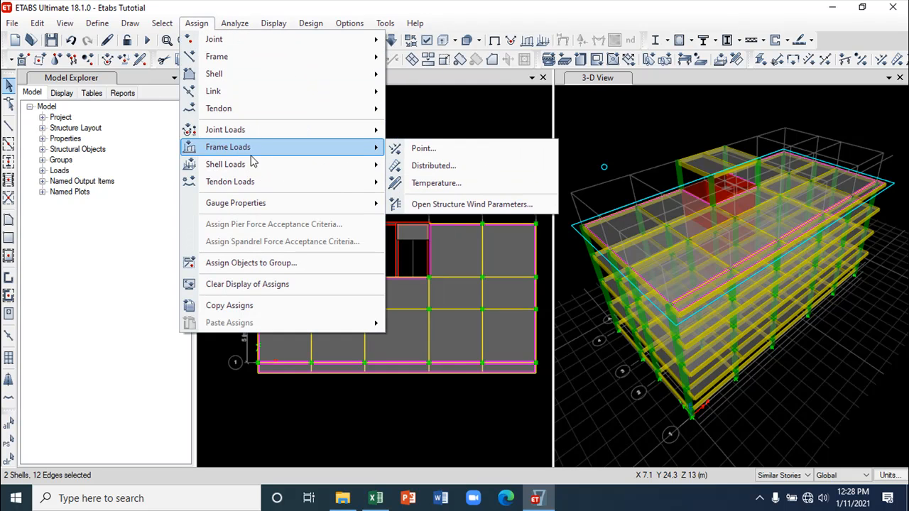
{"action": "mouse_move", "coordinate": [254, 164]}
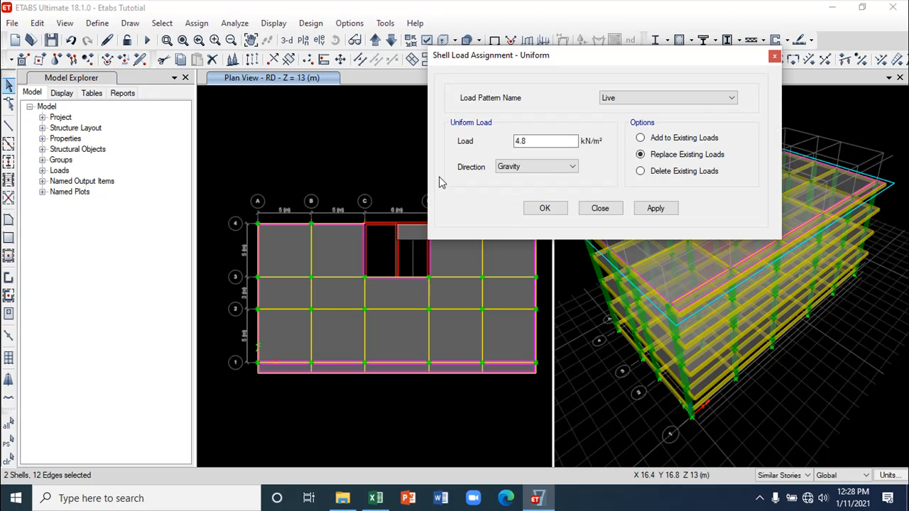
{"action": "left_click", "coordinate": [717, 103]}
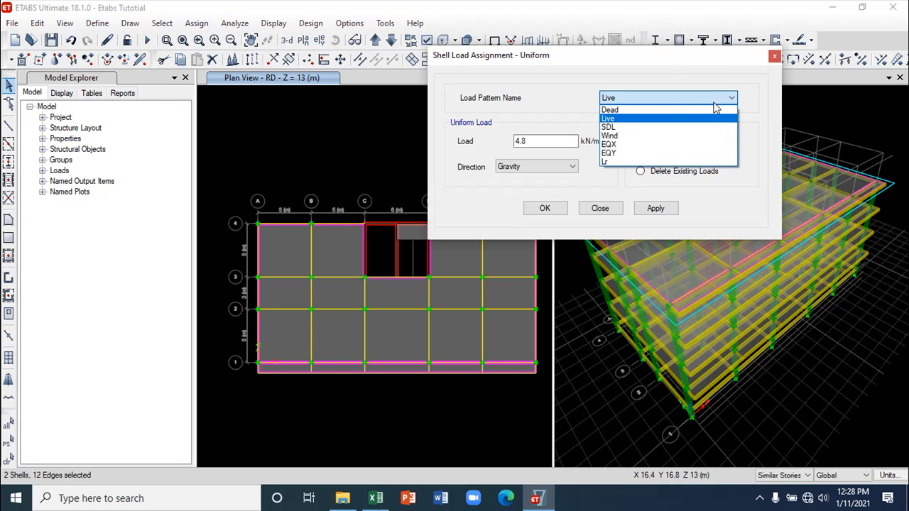
{"action": "left_click", "coordinate": [717, 160]}
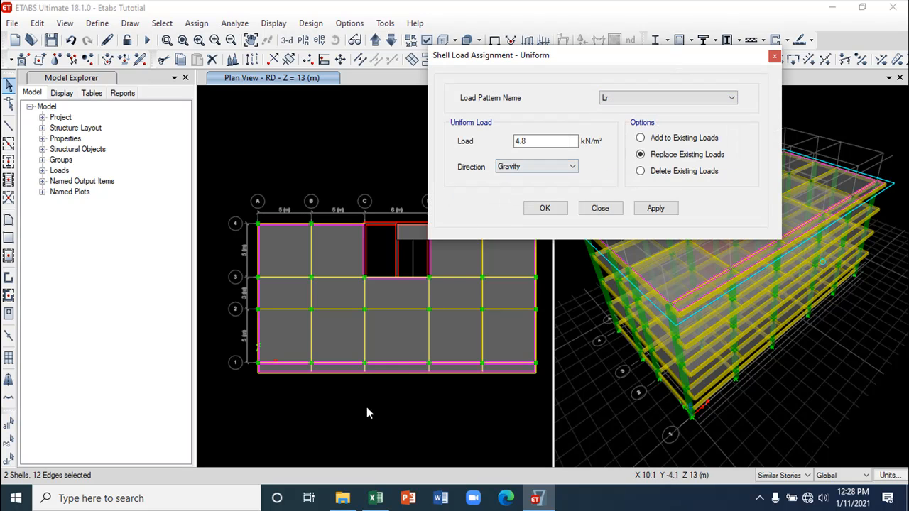
- Switch to the Excel sheet Assign DL LL and look up the Roof Live Load, Lr, for the roof deck
{"action": "left_click", "coordinate": [376, 500]}
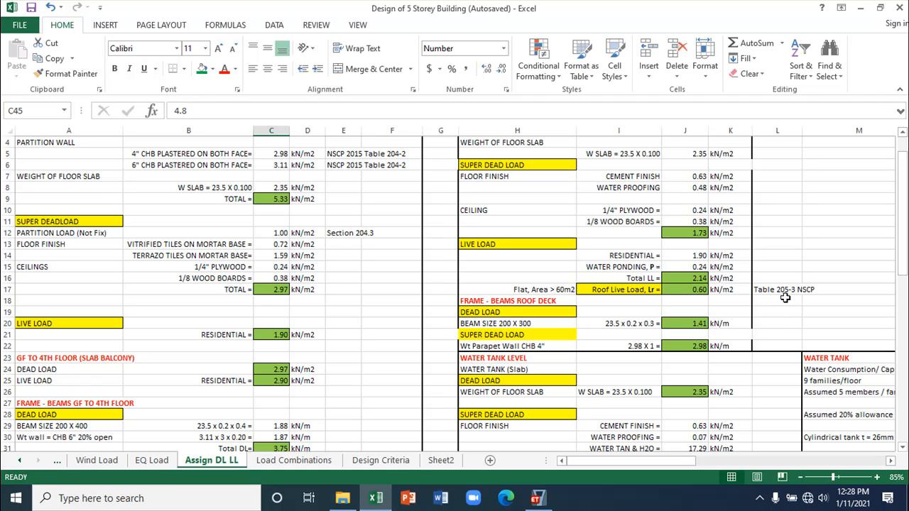
{"action": "scroll", "coordinate": [278, 223], "scroll_direction": "up", "scroll_amount": 1}
{"action": "scroll", "coordinate": [281, 227], "scroll_direction": "down", "scroll_amount": 6}
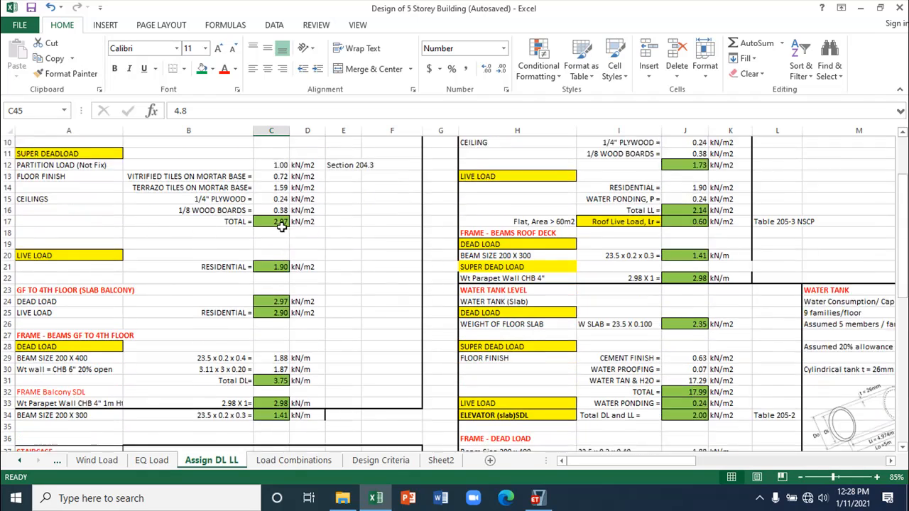
{"action": "scroll", "coordinate": [287, 238], "scroll_direction": "down", "scroll_amount": 3}
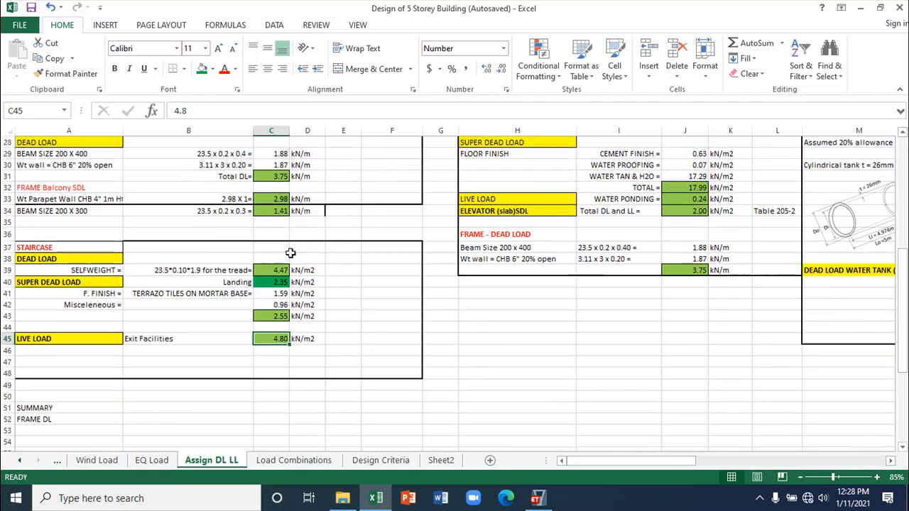
{"action": "scroll", "coordinate": [294, 256], "scroll_direction": "up", "scroll_amount": 5}
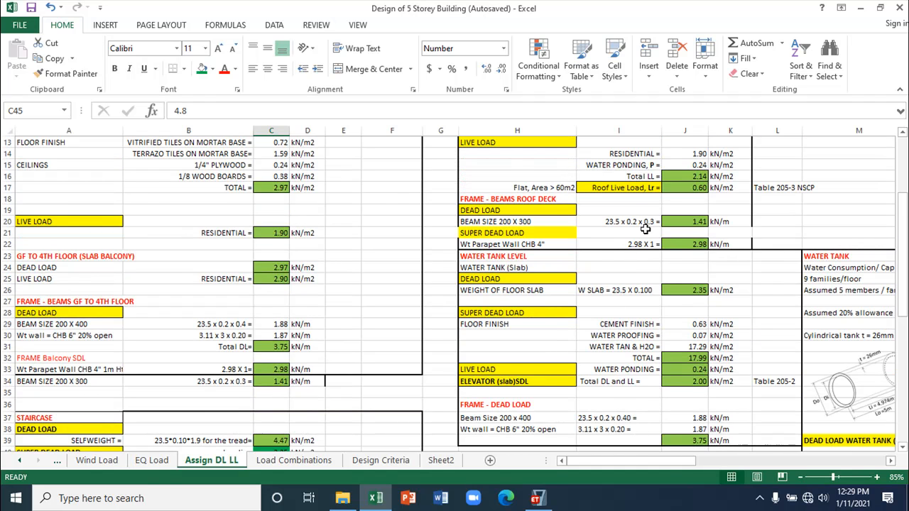
{"action": "scroll", "coordinate": [646, 229], "scroll_direction": "up", "scroll_amount": 2}
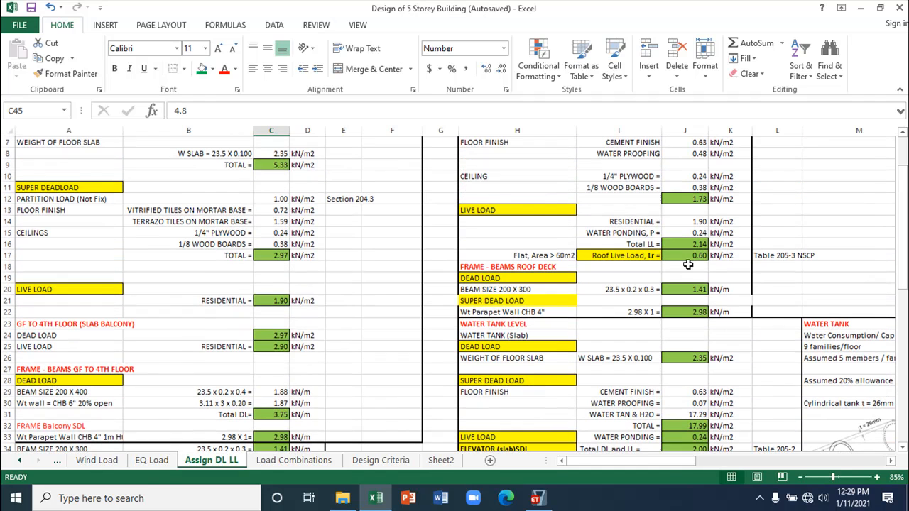
- Return to ETABS and assign a 0.6 kN/m² gravity Lr load to the selected RD slabs, adding to existing loads
{"action": "left_click", "coordinate": [546, 498]}
{"action": "left_click_drag", "start_coordinate": [544, 141], "coordinate": [493, 140]}
{"action": "type", "text": "0.6"}
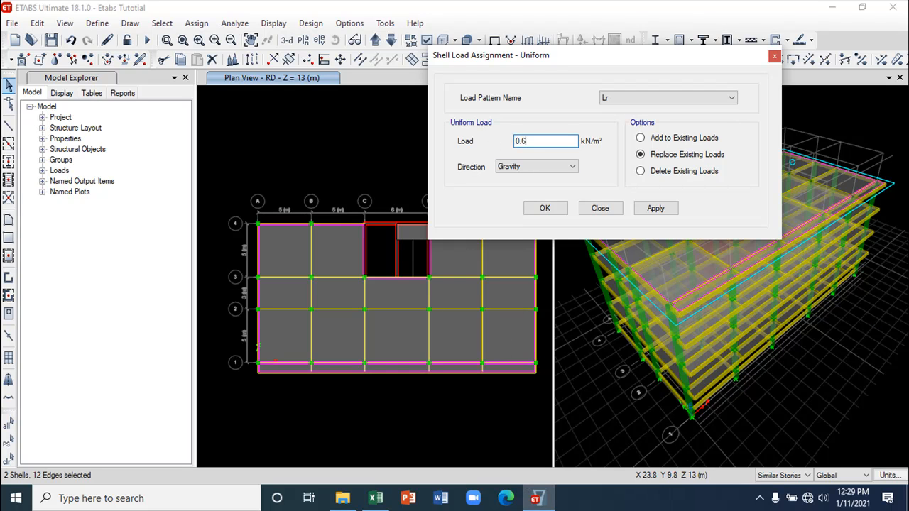
{"action": "left_click", "coordinate": [640, 138]}
{"action": "left_click", "coordinate": [655, 209]}
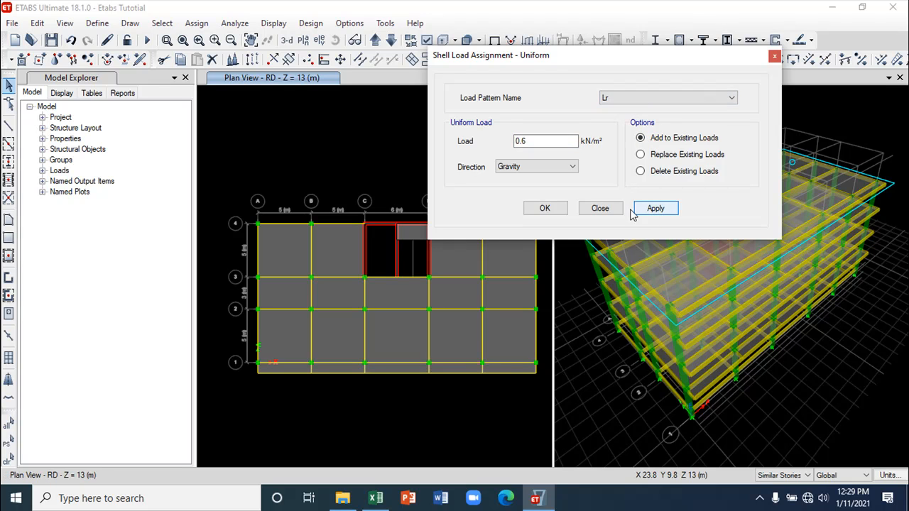
{"action": "left_click", "coordinate": [603, 210]}
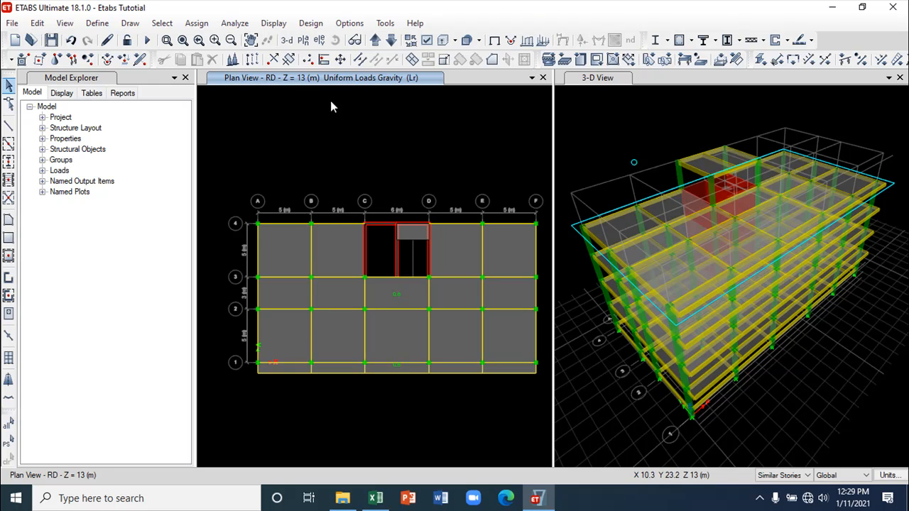
- Assign a 0.6 kN/m² gravity Lr load to both WT roof slabs, adding to existing loads, and save the model
{"action": "left_click", "coordinate": [375, 40]}
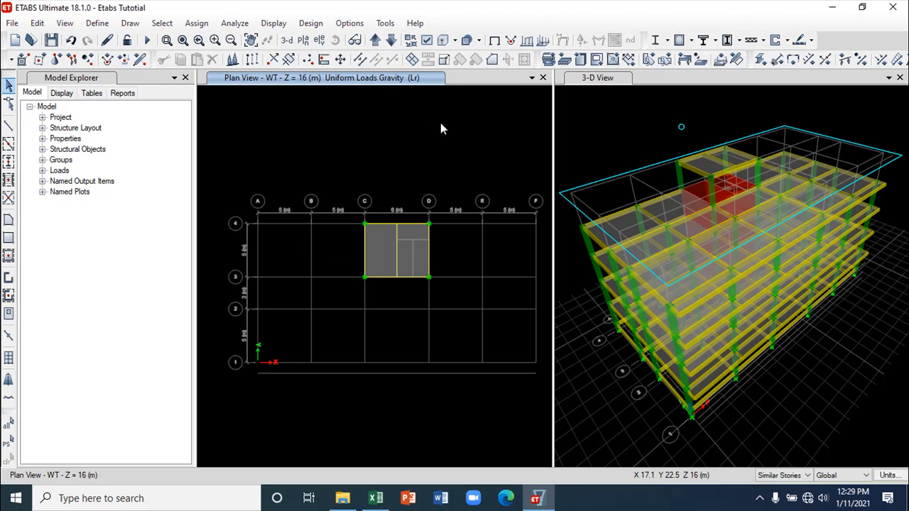
{"action": "left_click", "coordinate": [380, 253]}
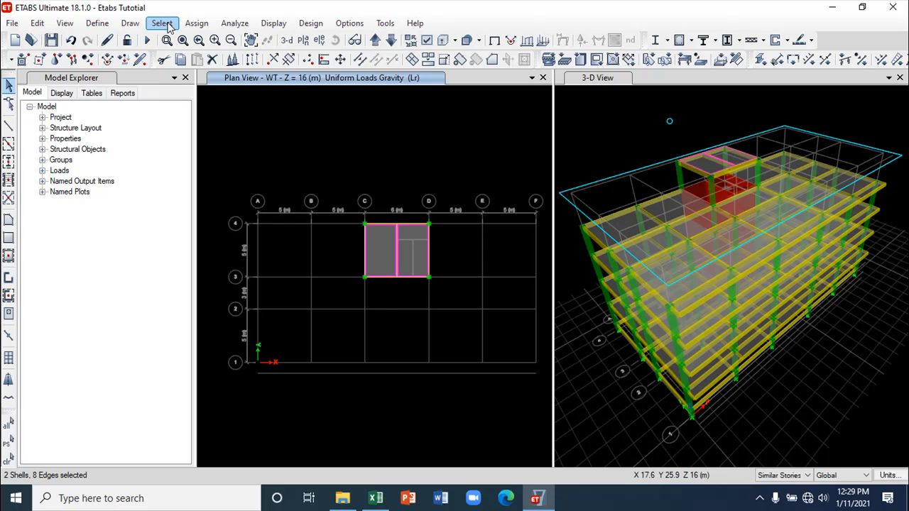
{"action": "left_click", "coordinate": [197, 23]}
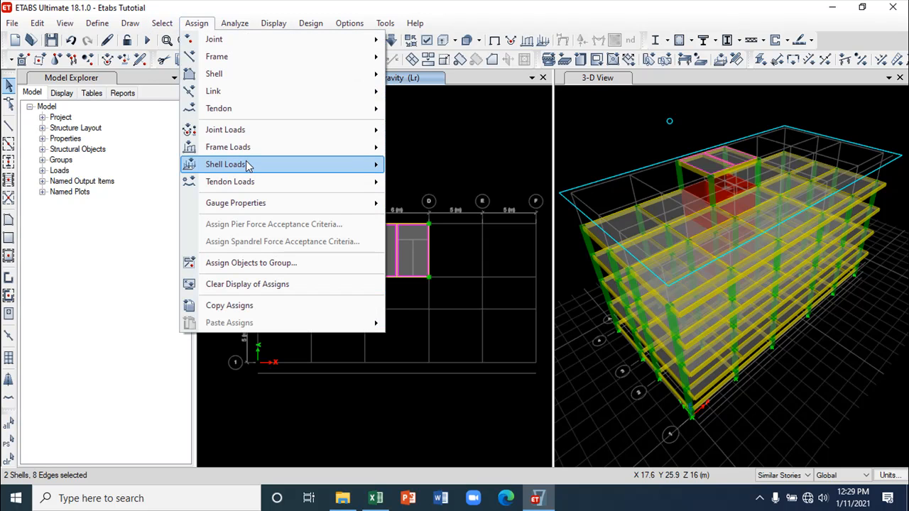
{"action": "mouse_move", "coordinate": [246, 162]}
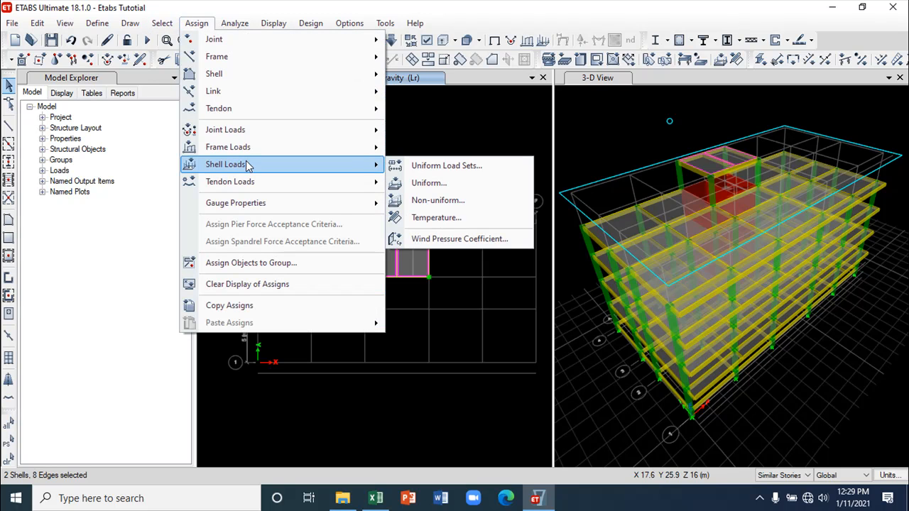
{"action": "left_click", "coordinate": [442, 183]}
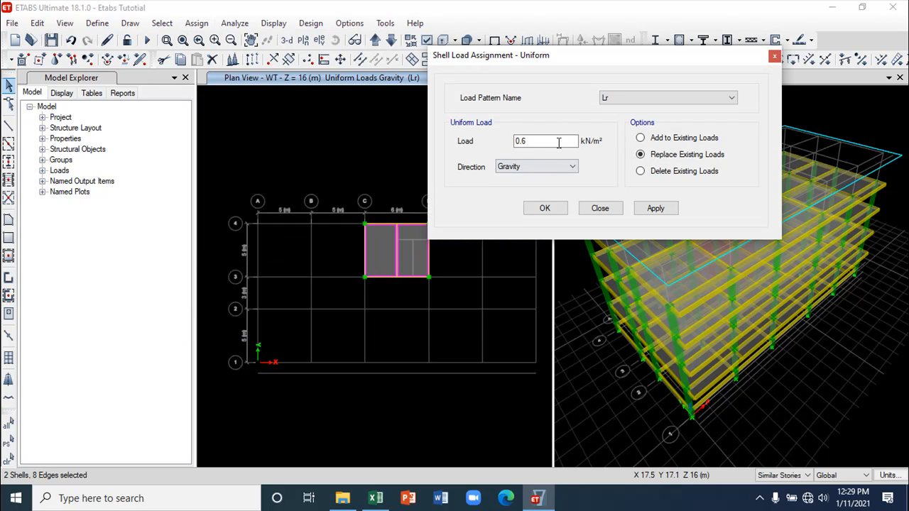
{"action": "left_click", "coordinate": [640, 137]}
{"action": "left_click", "coordinate": [655, 208]}
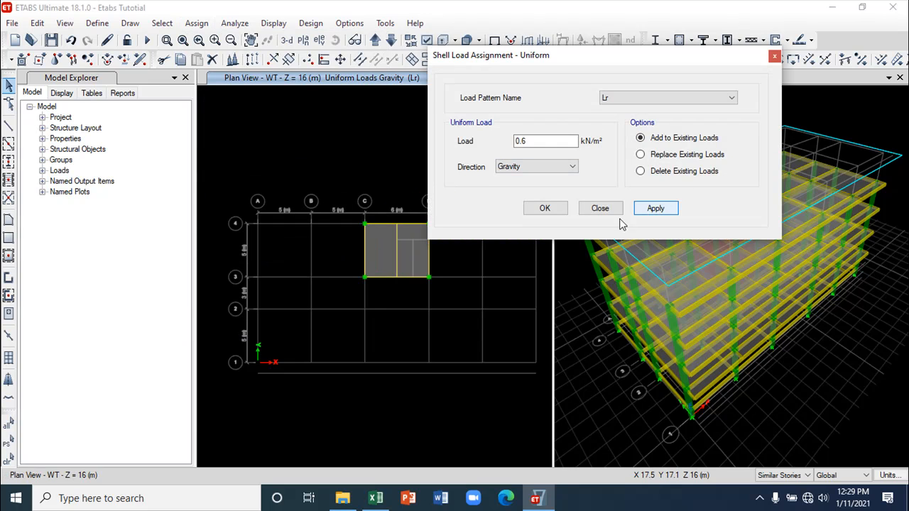
{"action": "left_click", "coordinate": [600, 208]}
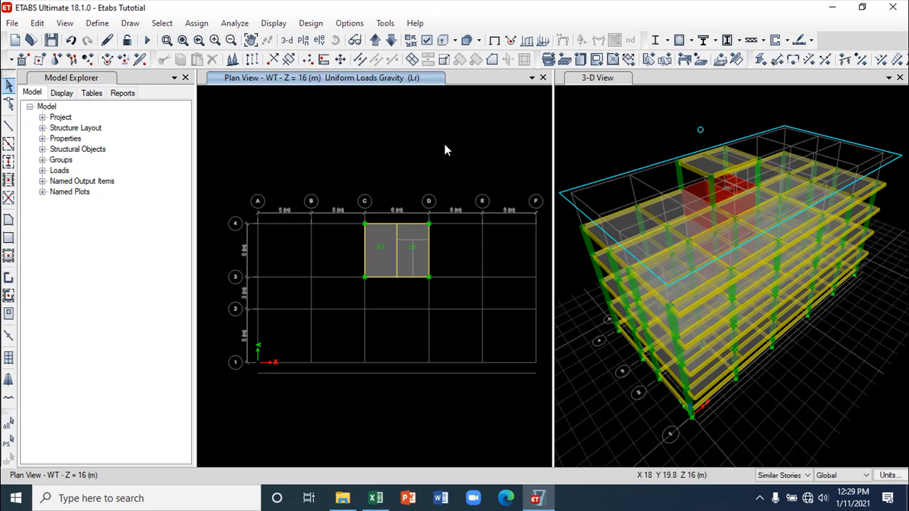
{"action": "left_click", "coordinate": [51, 40]}
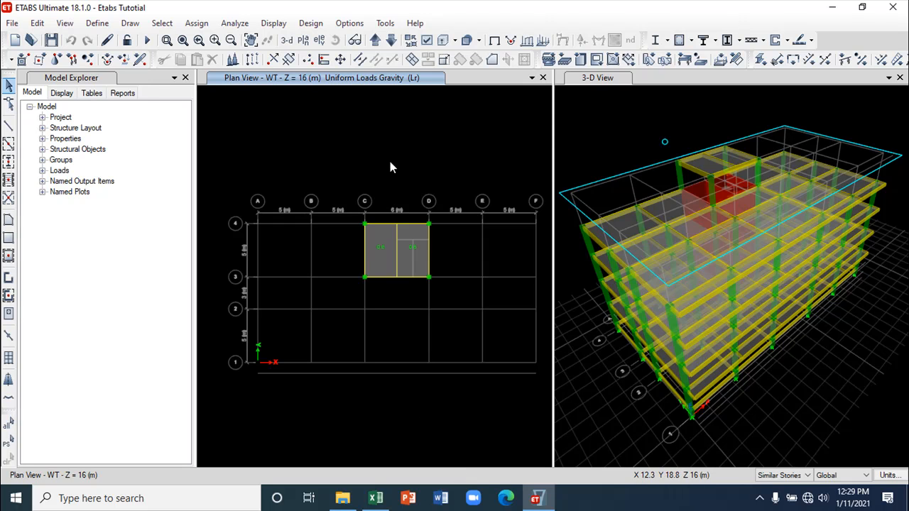
- Check the model with all joint, frame, shell and other checks plus the trim/extend fix enabled, then review and close the report
{"action": "left_click", "coordinate": [577, 133]}
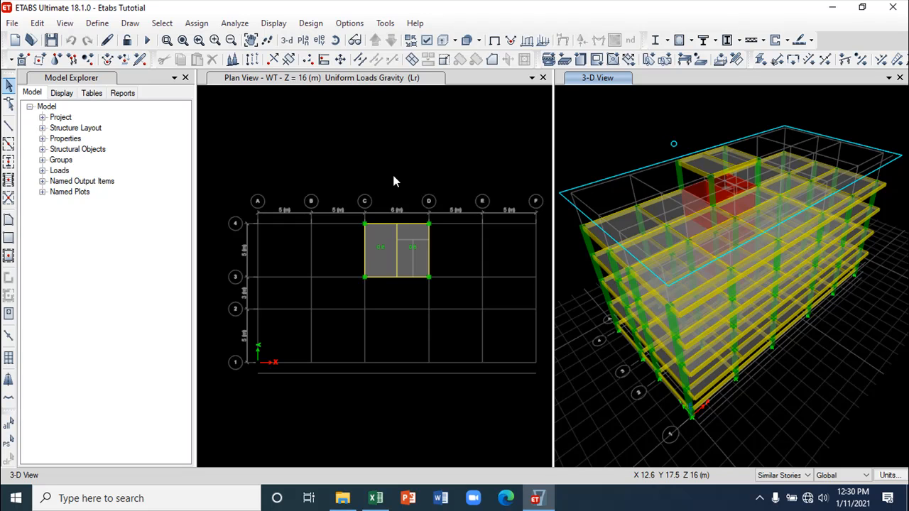
{"action": "left_click", "coordinate": [234, 23]}
{"action": "left_click", "coordinate": [267, 39]}
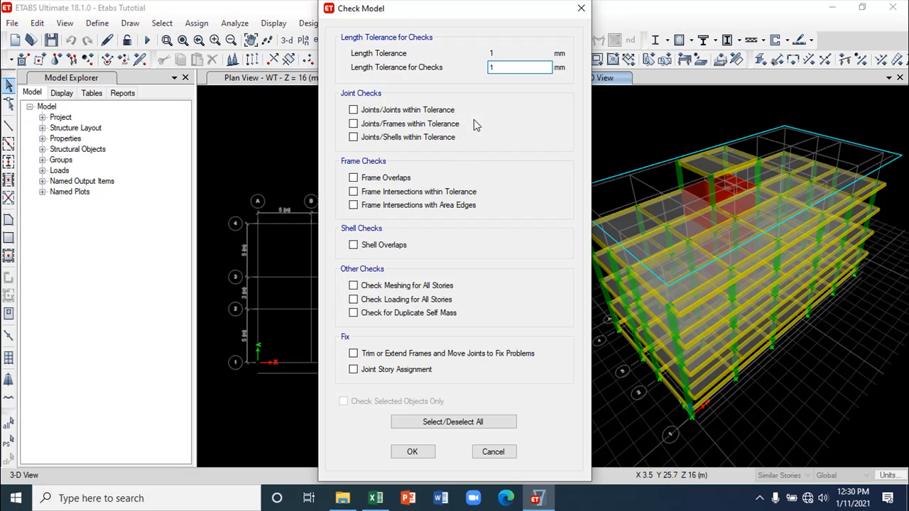
{"action": "left_click", "coordinate": [443, 421]}
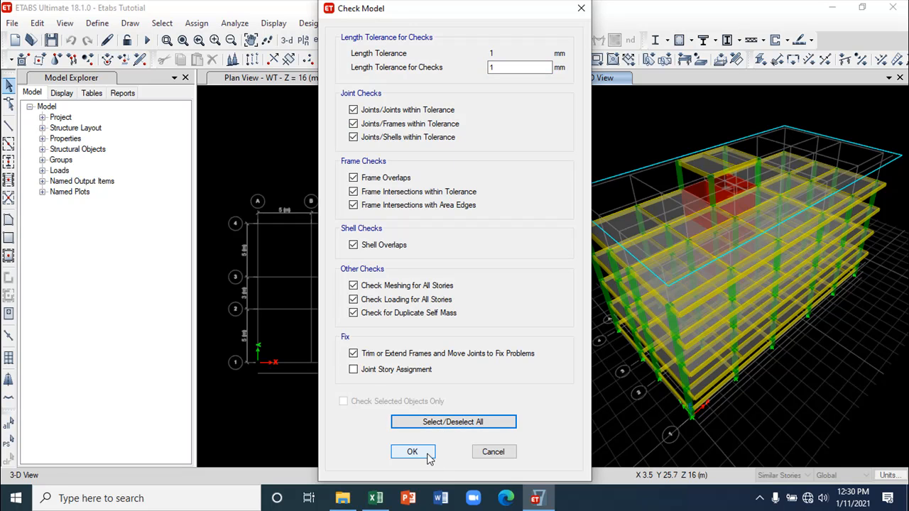
{"action": "left_click", "coordinate": [412, 452]}
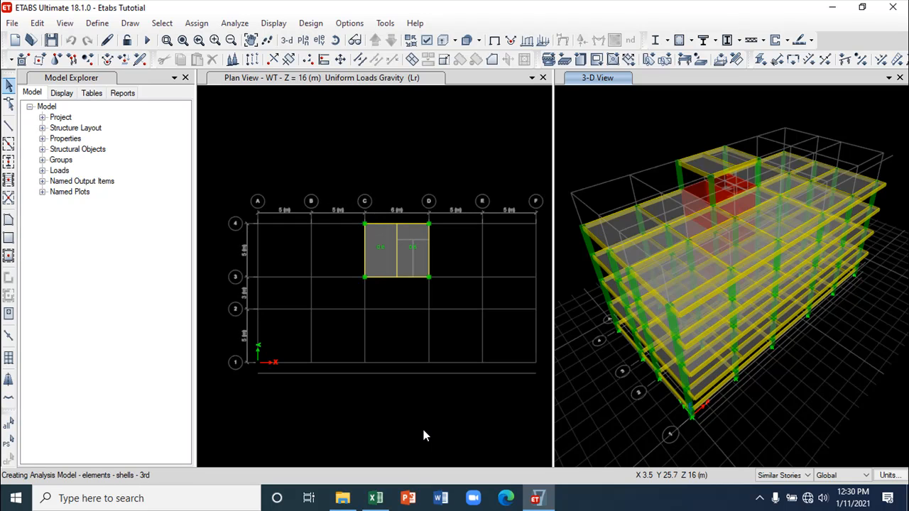
{"action": "left_click_drag", "start_coordinate": [426, 106], "coordinate": [551, 105]}
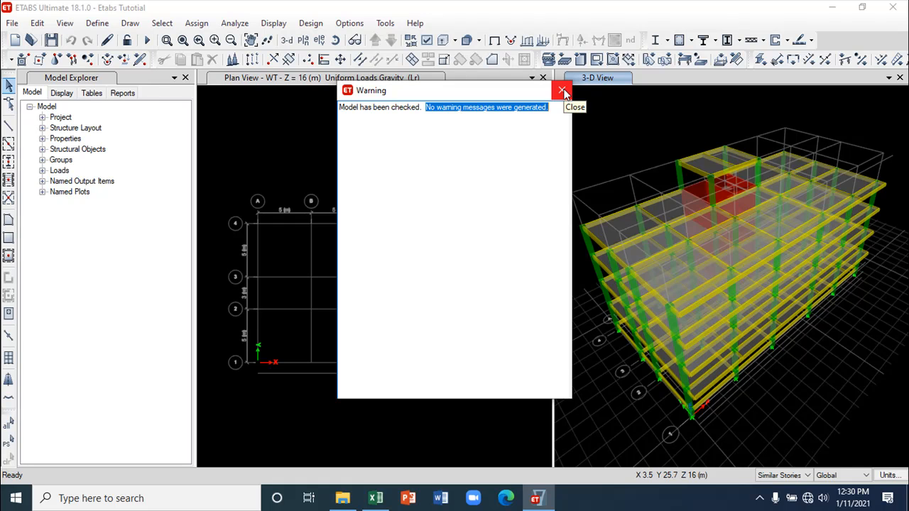
{"action": "left_click", "coordinate": [562, 91]}
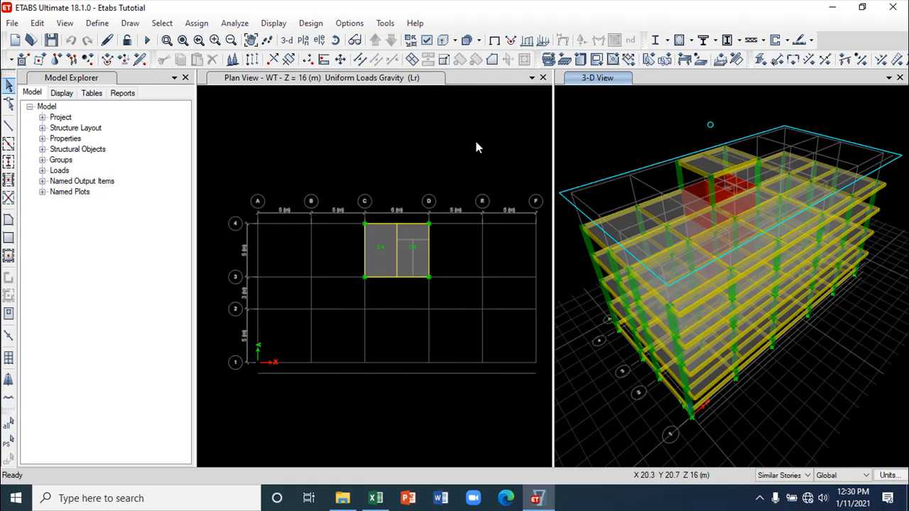